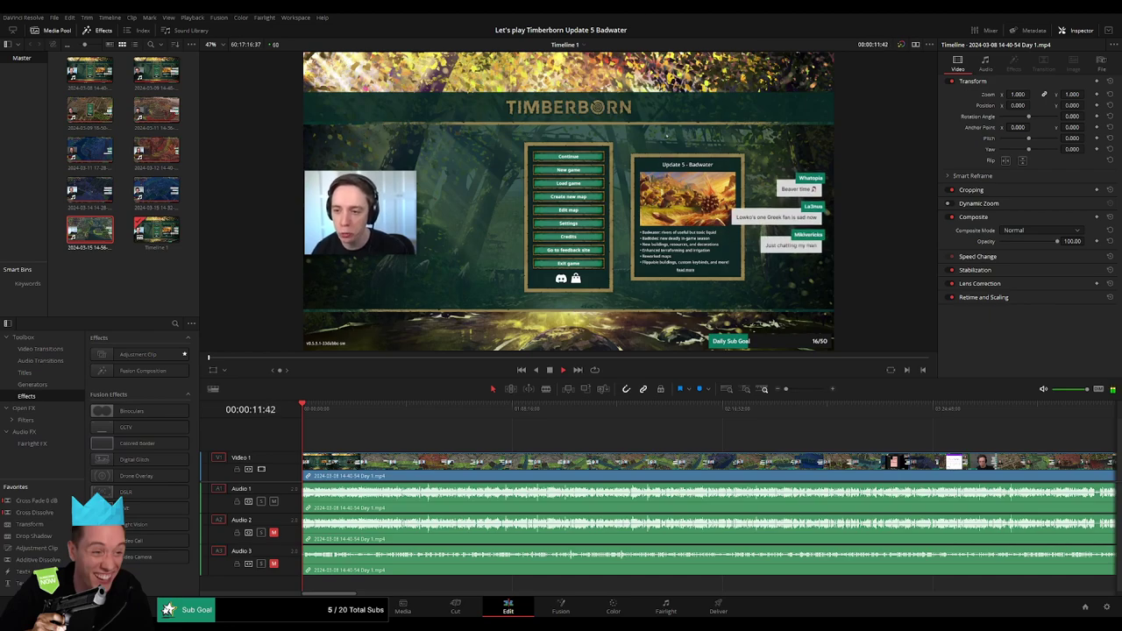
Trim the silent intro off the Day 1 clip, slide it to 00:00, and play from the start
{"action": "left_click", "coordinate": [745, 388]}
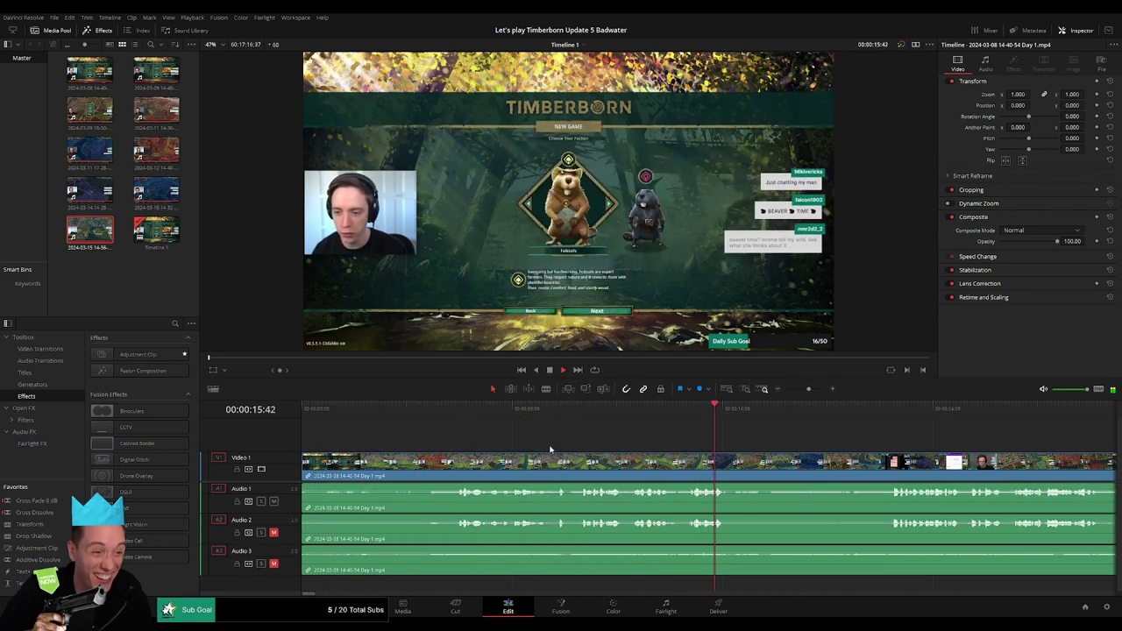
{"action": "left_click", "coordinate": [325, 409]}
{"action": "left_click", "coordinate": [394, 412]}
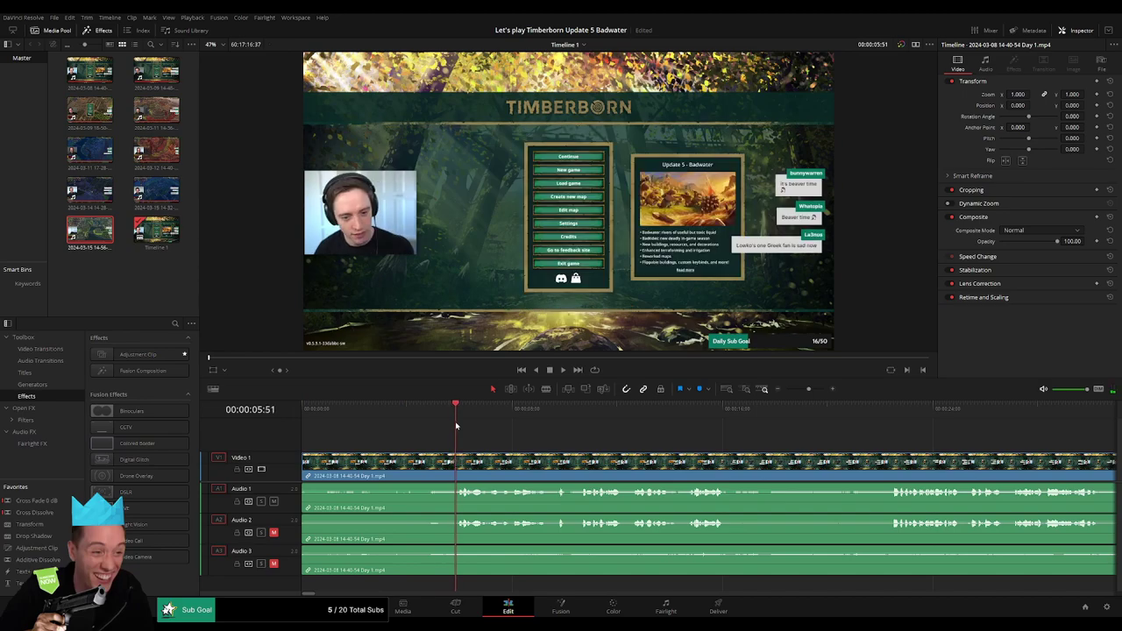
{"action": "left_click_drag", "start_coordinate": [456, 426], "coordinate": [428, 423]}
{"action": "mouse_move", "coordinate": [431, 480]}
{"action": "left_mouse_down"}
{"action": "mouse_move", "coordinate": [326, 466]}
{"action": "mouse_move", "coordinate": [330, 553]}
{"action": "left_mouse_up"}
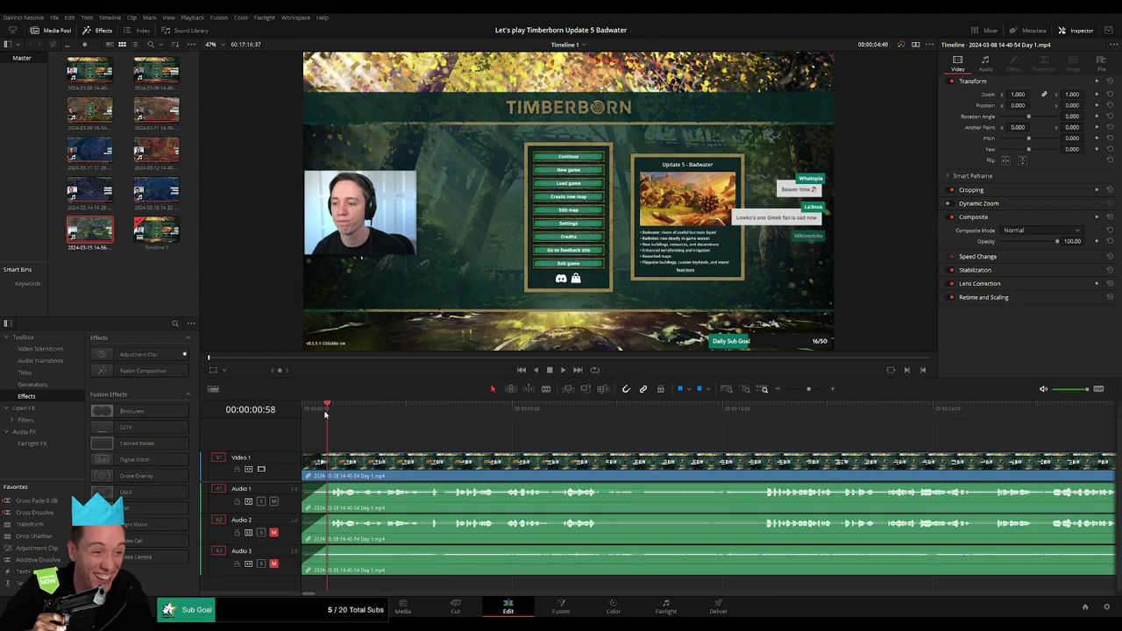
{"action": "key", "text": "Home"}
{"action": "key", "text": "space"}
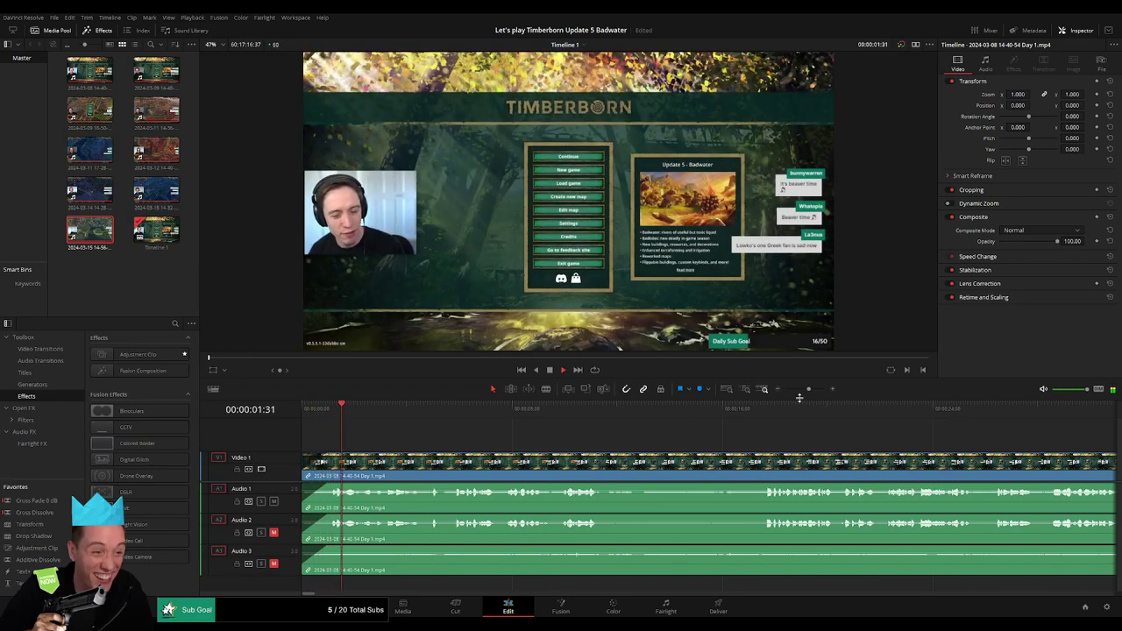
{"action": "left_click_drag", "start_coordinate": [808, 389], "coordinate": [777, 389]}
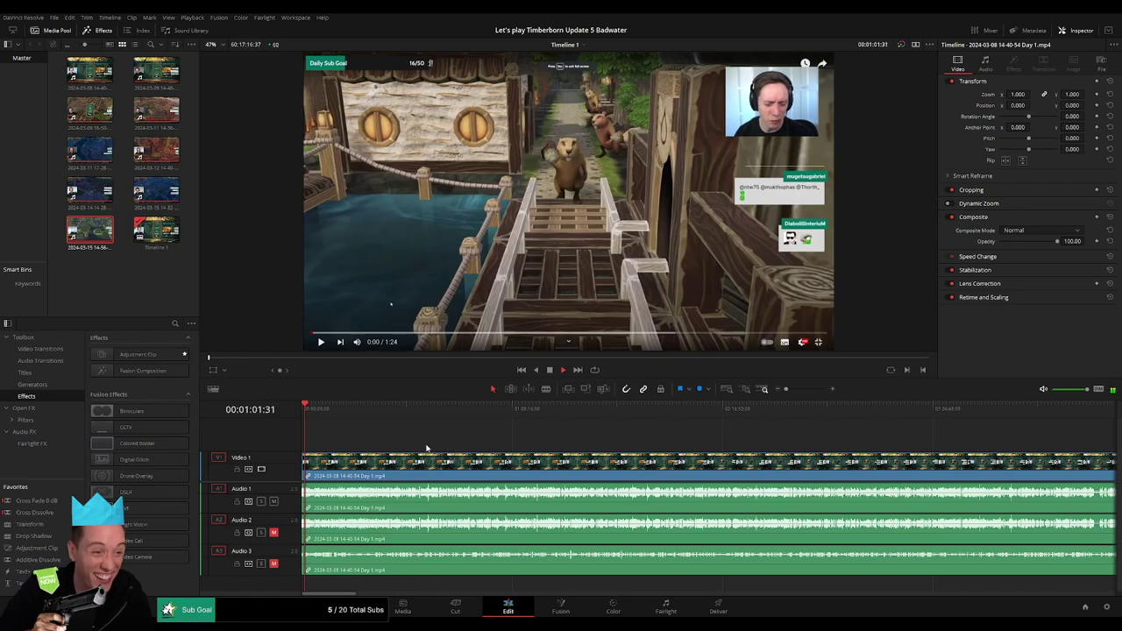
{"action": "left_click_drag", "start_coordinate": [787, 390], "coordinate": [800, 392]}
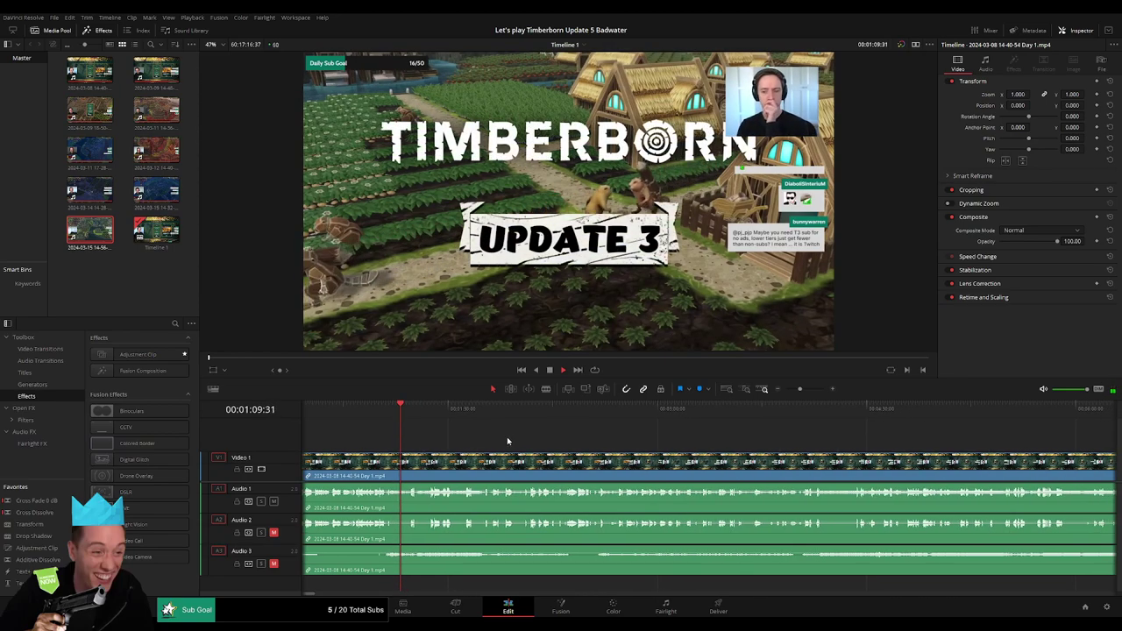
{"action": "left_click", "coordinate": [410, 419]}
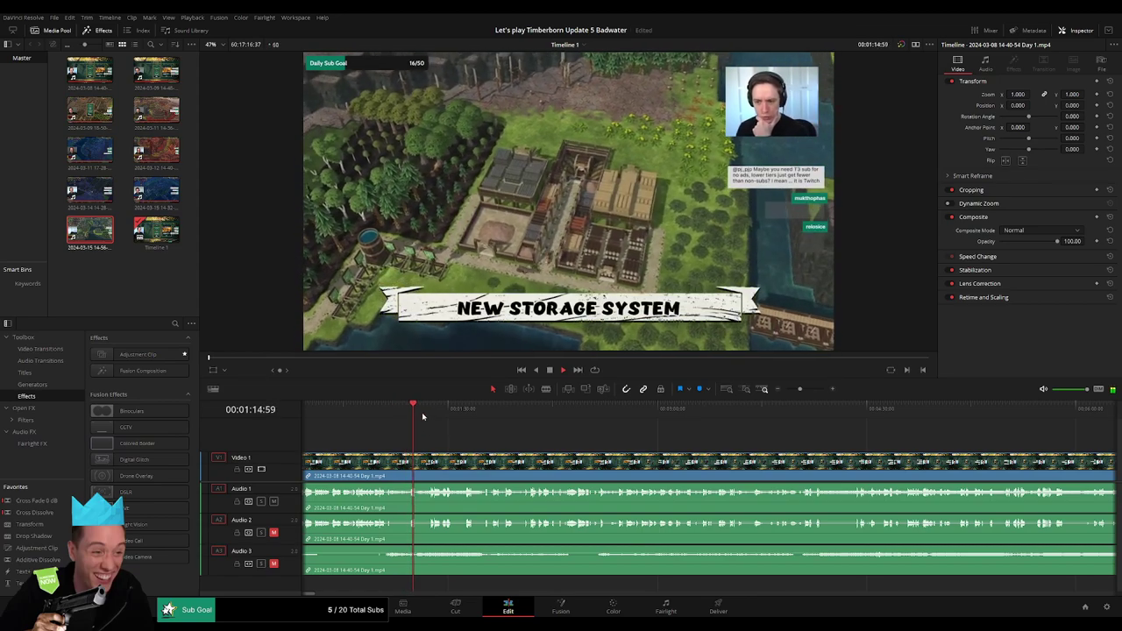
{"action": "left_click", "coordinate": [436, 414]}
{"action": "left_click", "coordinate": [488, 414]}
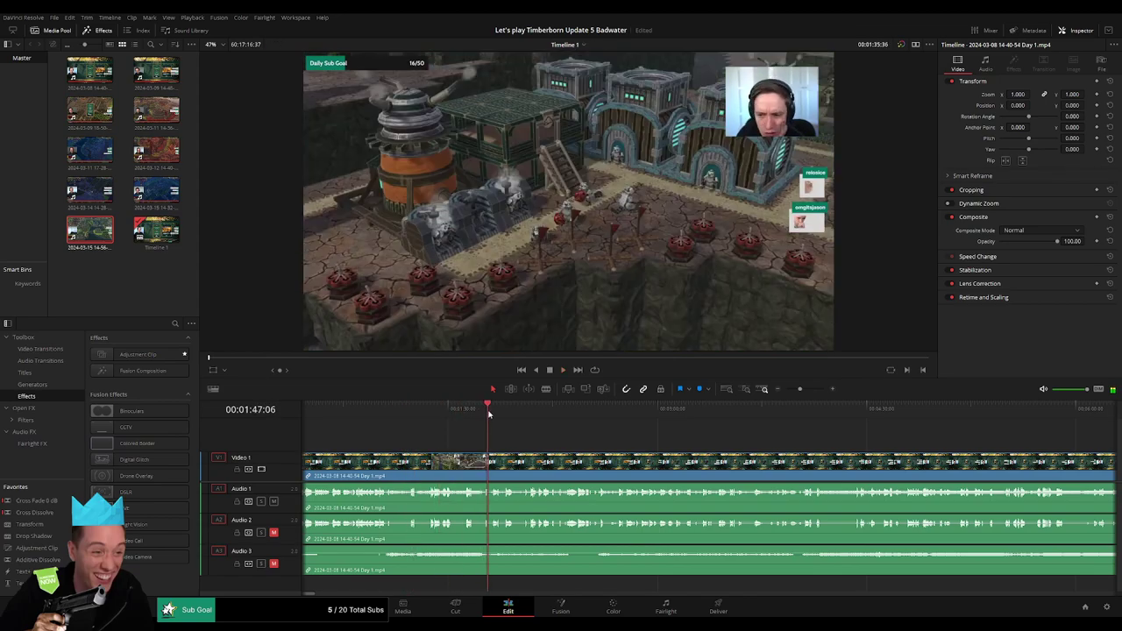
{"action": "left_click", "coordinate": [482, 412]}
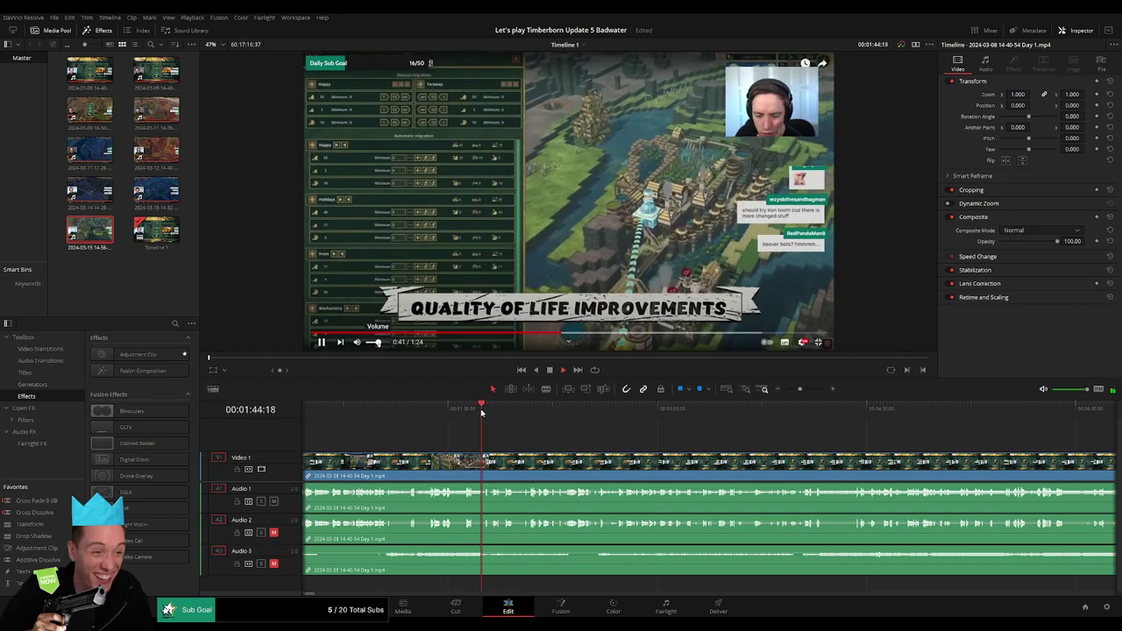
{"action": "left_click_drag", "start_coordinate": [481, 412], "coordinate": [796, 409]}
{"action": "key", "text": "space"}
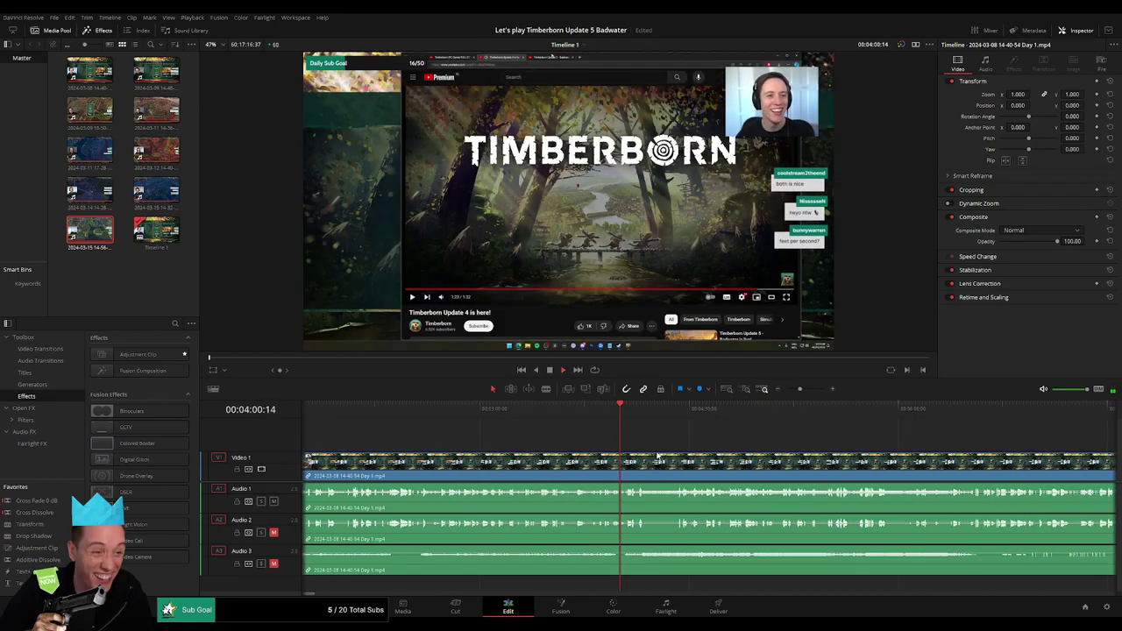
{"action": "left_click", "coordinate": [622, 408]}
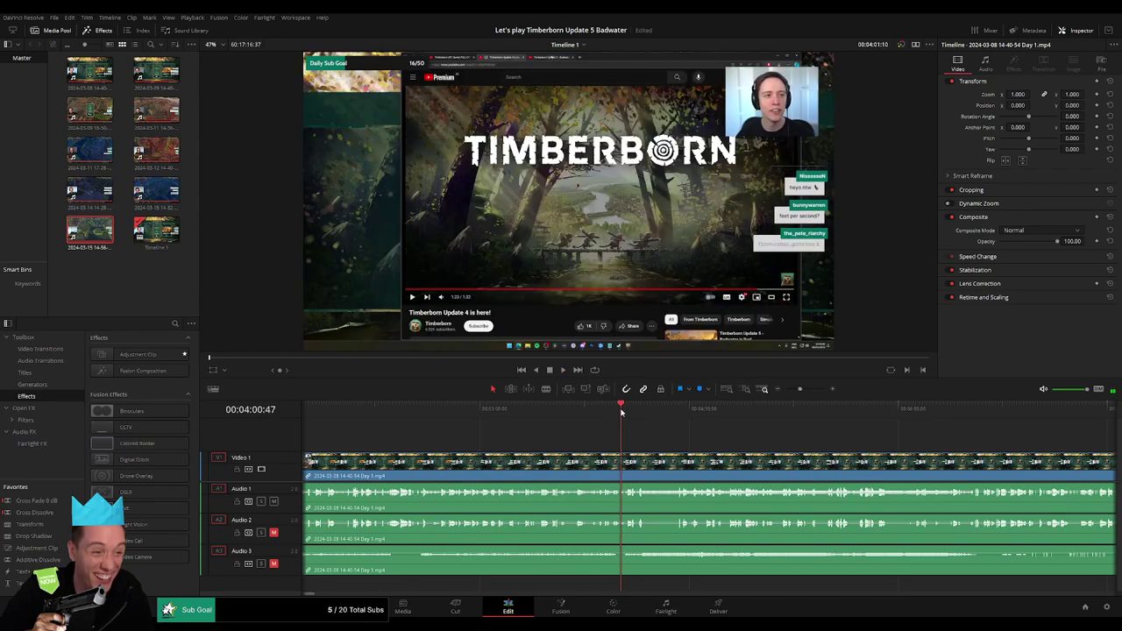
{"action": "key", "text": "space"}
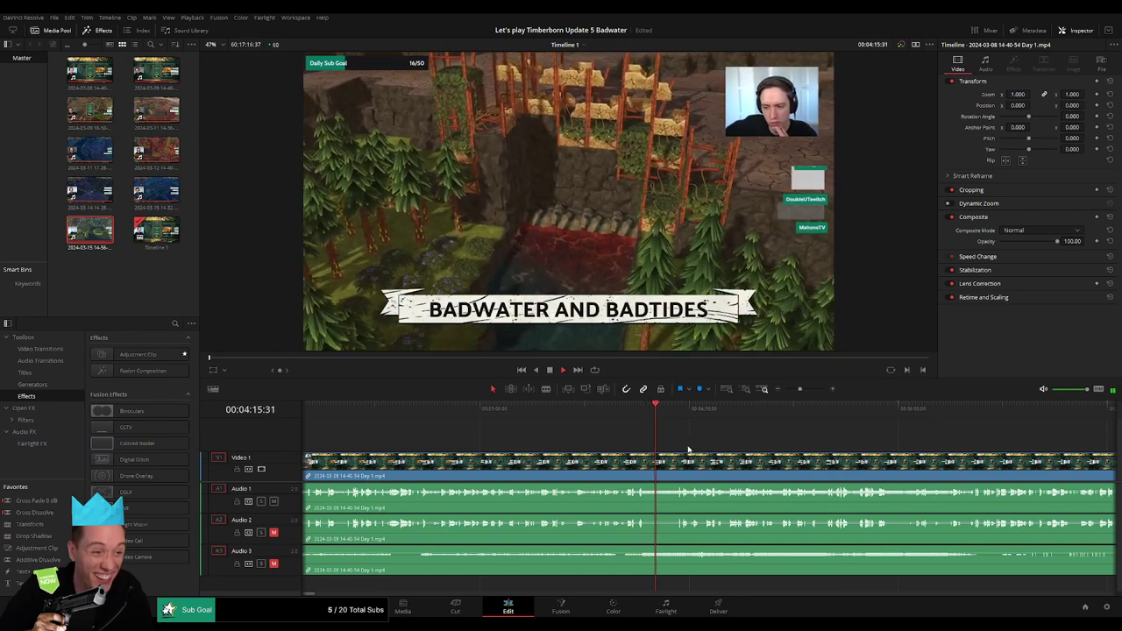
{"action": "scroll", "coordinate": [688, 449], "scroll_direction": "right", "scroll_amount": 3}
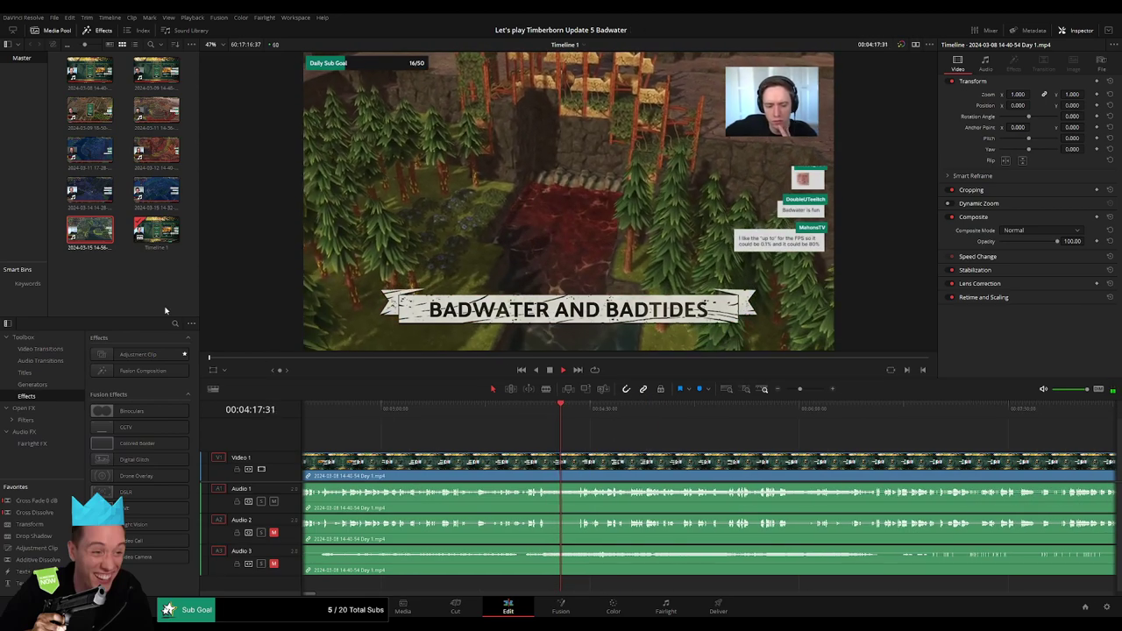
Select Timeline 1 and scroll ahead through the already reviewed Day 1 footage
{"action": "left_click", "coordinate": [158, 235]}
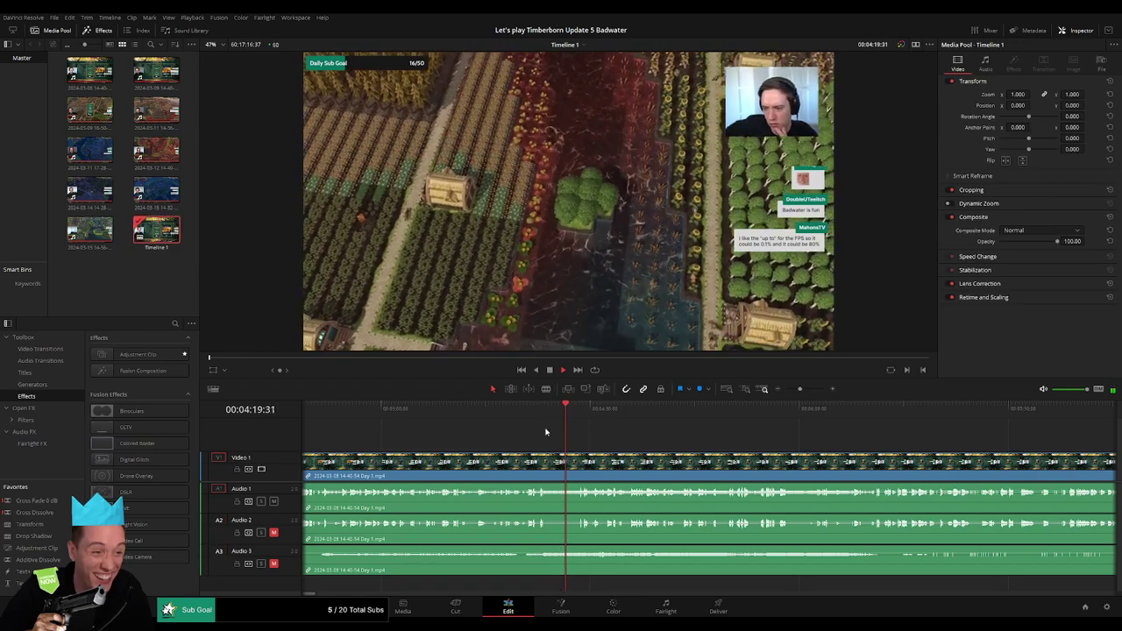
{"action": "scroll", "coordinate": [561, 447], "scroll_direction": "right", "scroll_amount": 3}
{"action": "scroll", "coordinate": [528, 446], "scroll_direction": "right", "scroll_amount": 1}
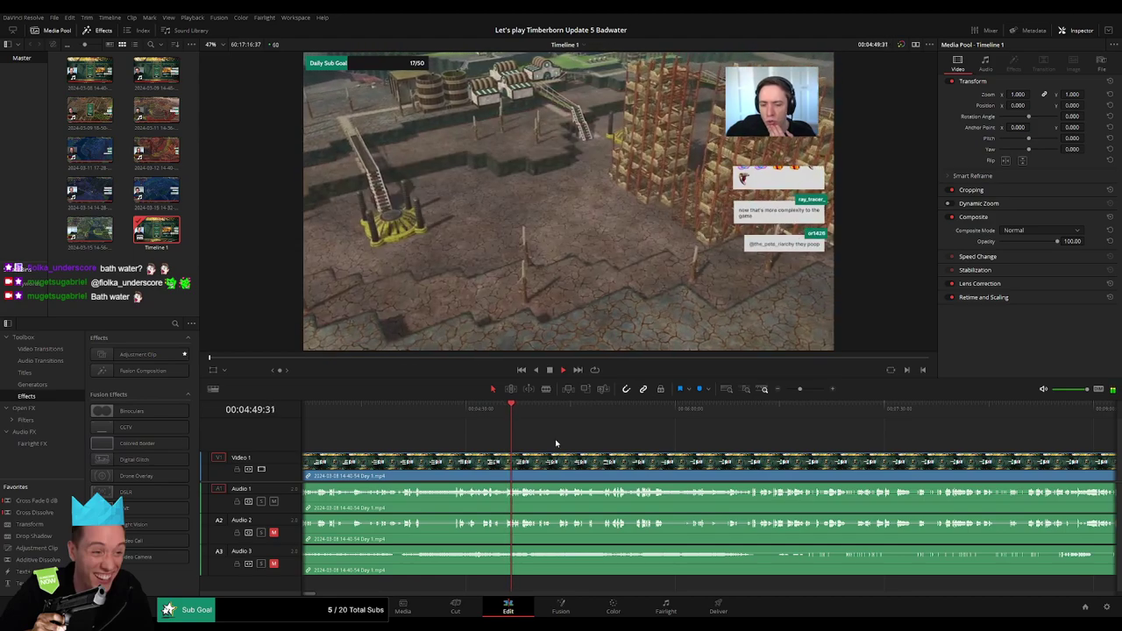
{"action": "scroll", "coordinate": [526, 443], "scroll_direction": "right", "scroll_amount": 5}
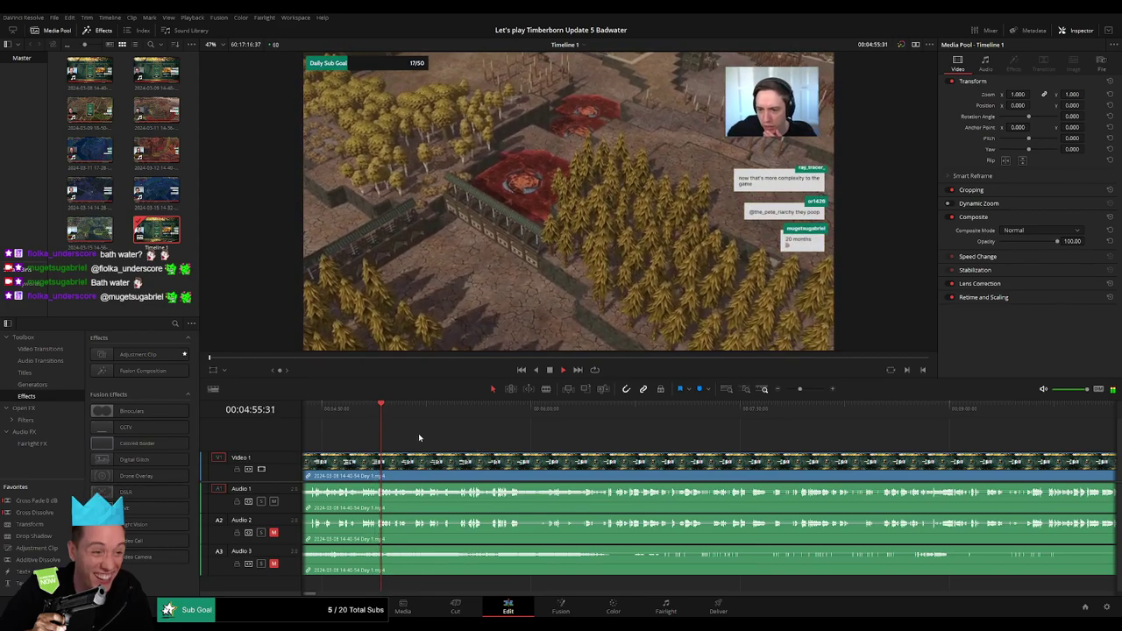
{"action": "scroll", "coordinate": [412, 435], "scroll_direction": "right", "scroll_amount": 1}
{"action": "scroll", "coordinate": [407, 441], "scroll_direction": "right", "scroll_amount": 1}
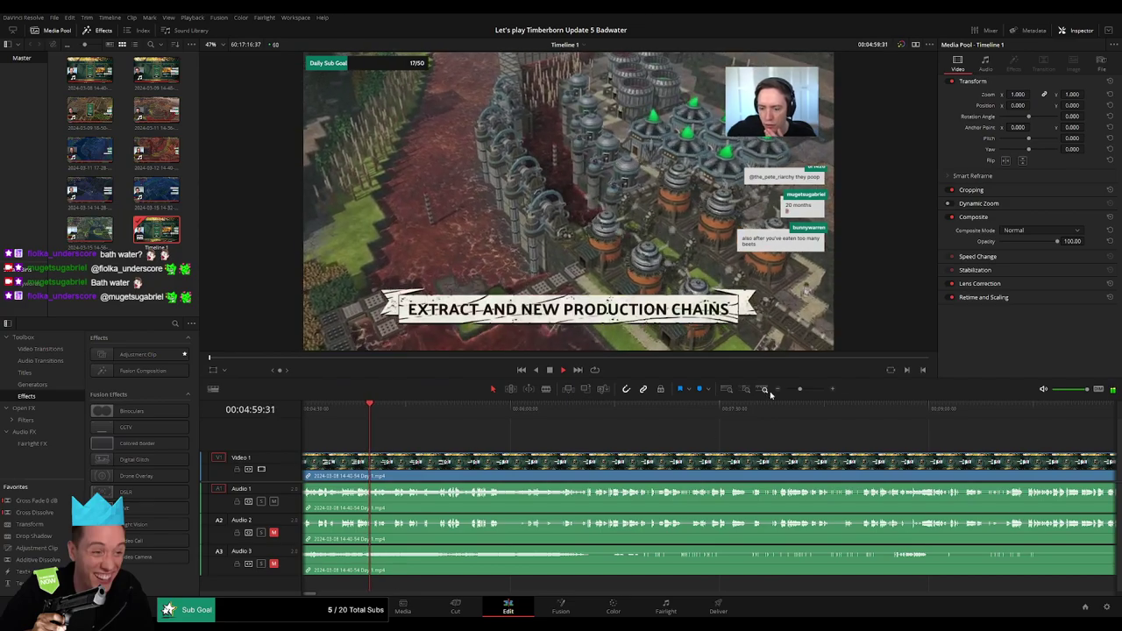
{"action": "left_click_drag", "start_coordinate": [799, 389], "coordinate": [795, 389]}
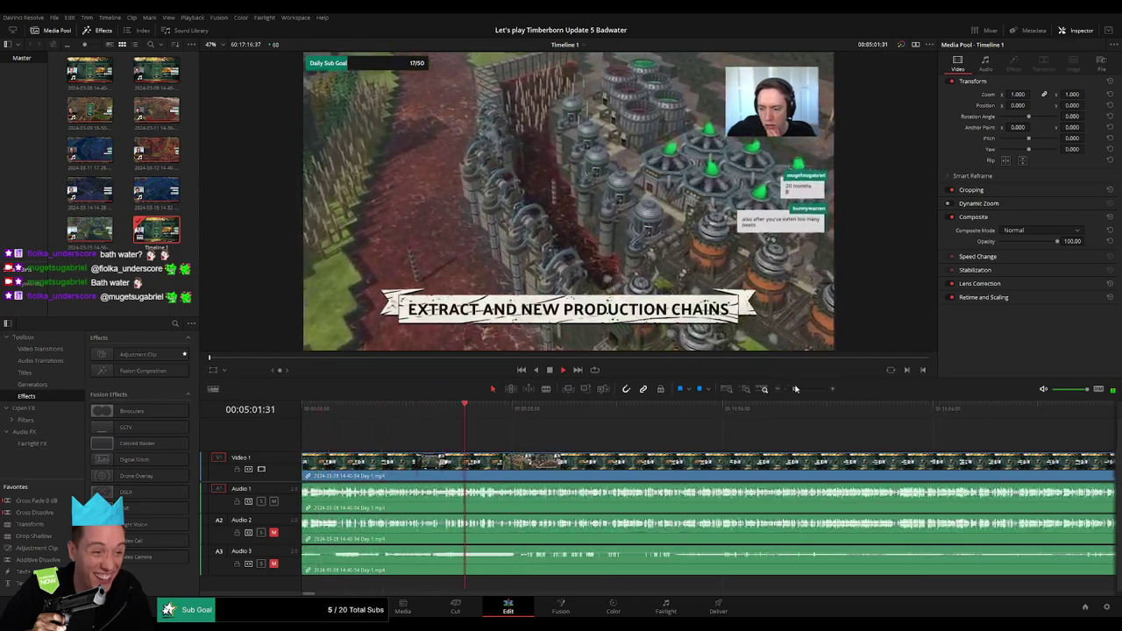
{"action": "scroll", "coordinate": [488, 442], "scroll_direction": "right", "scroll_amount": 2}
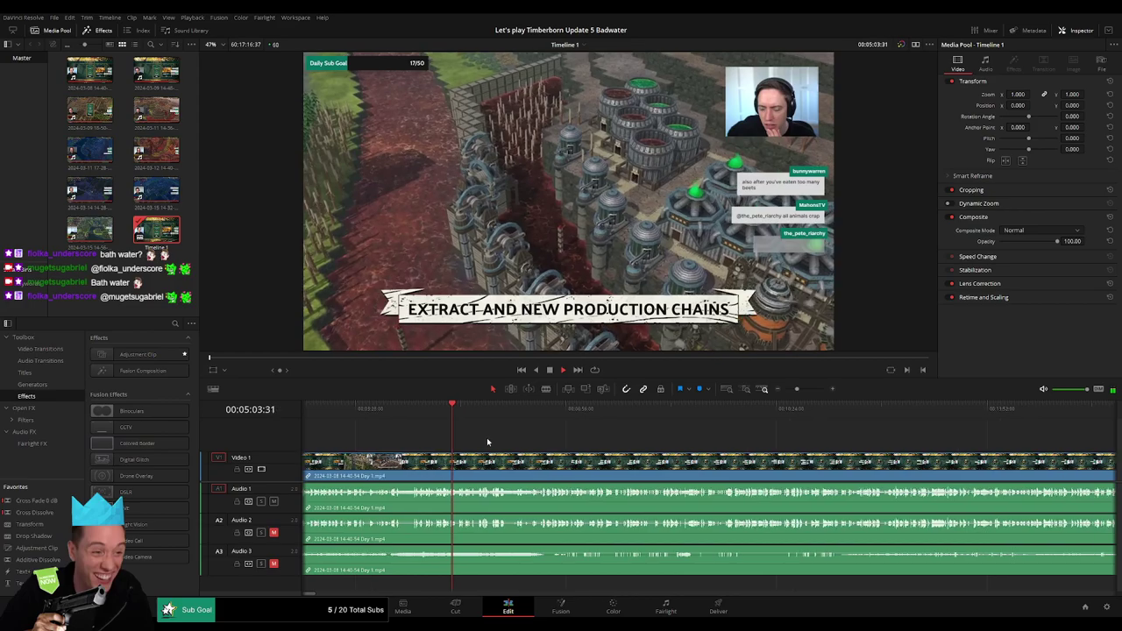
Scrub the playhead past the Reworked Maps and map selection sections to about 00:50:37
{"action": "left_click", "coordinate": [464, 423]}
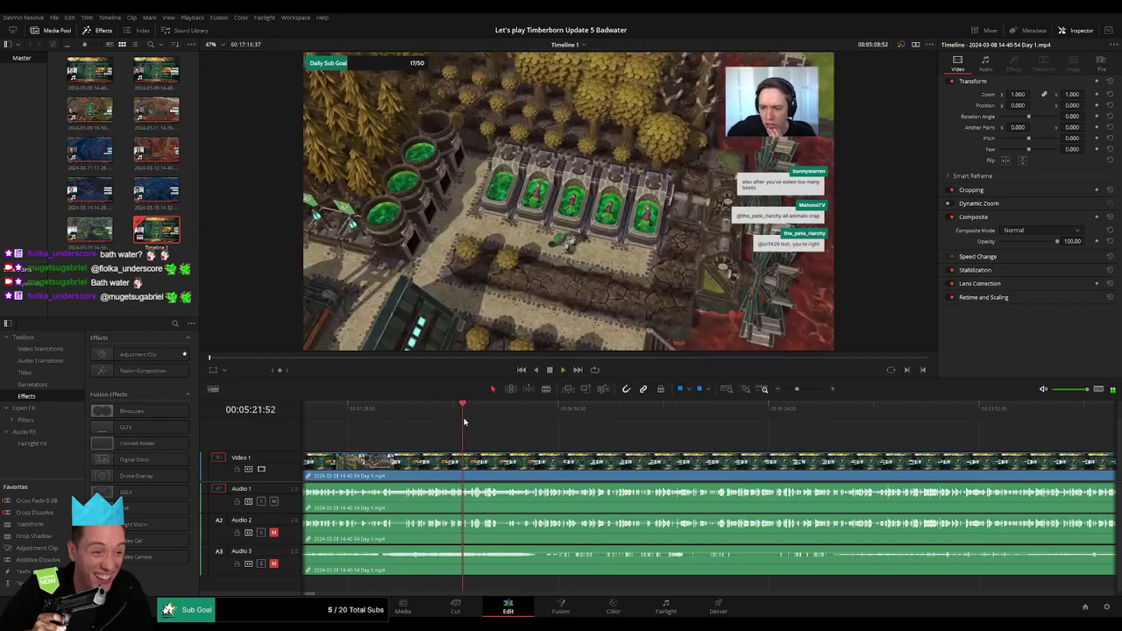
{"action": "left_click", "coordinate": [474, 421]}
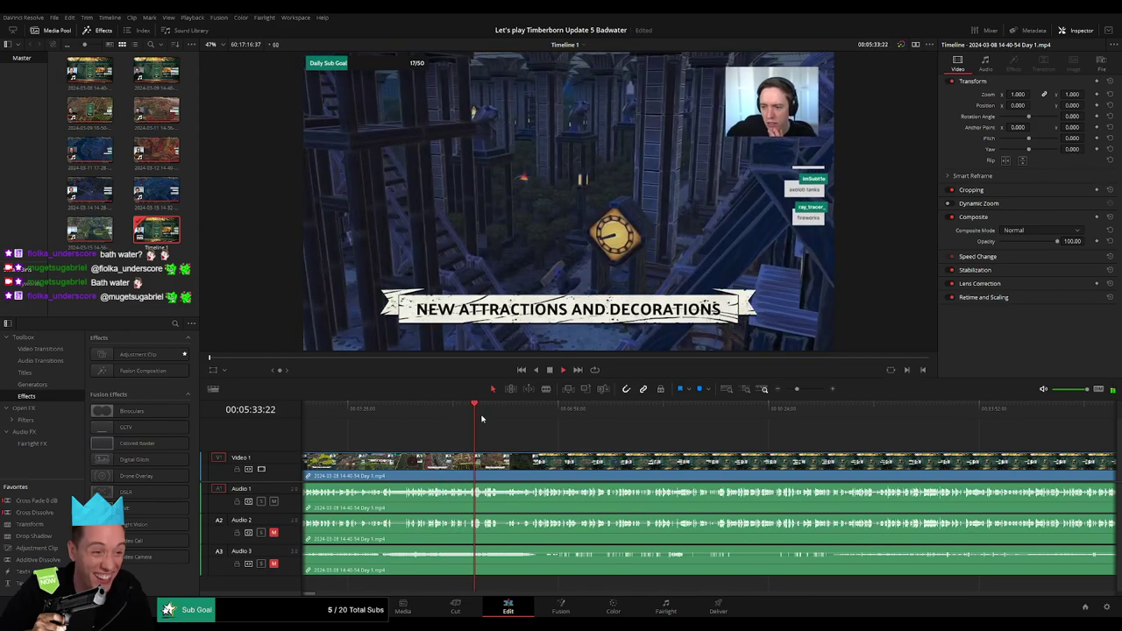
{"action": "left_click_drag", "start_coordinate": [481, 419], "coordinate": [545, 429]}
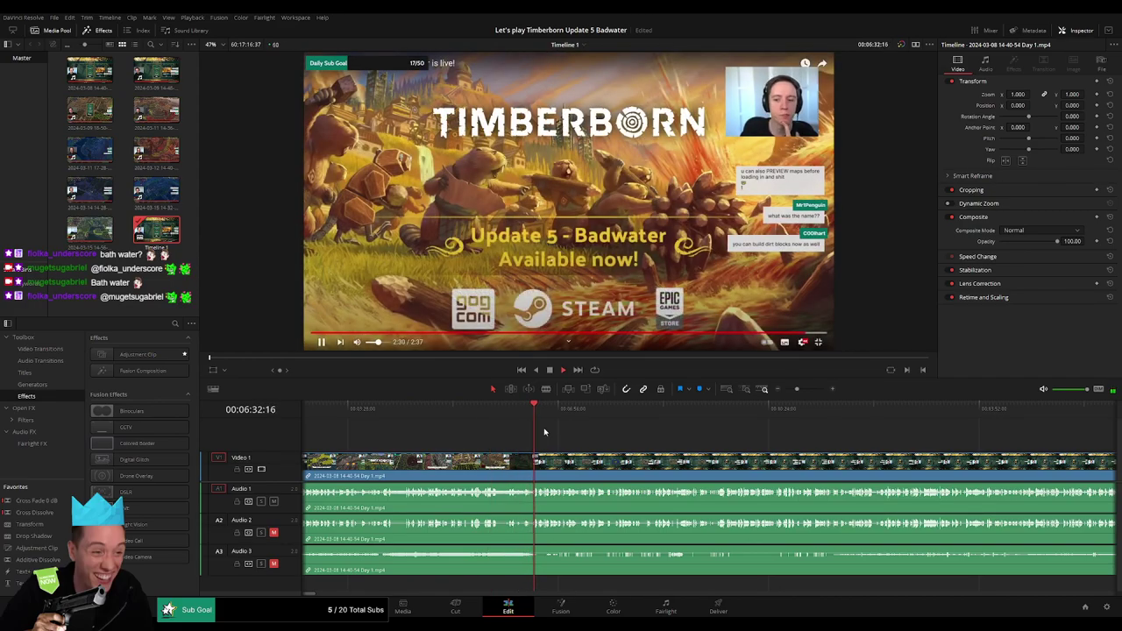
{"action": "left_click_drag", "start_coordinate": [545, 423], "coordinate": [599, 425]}
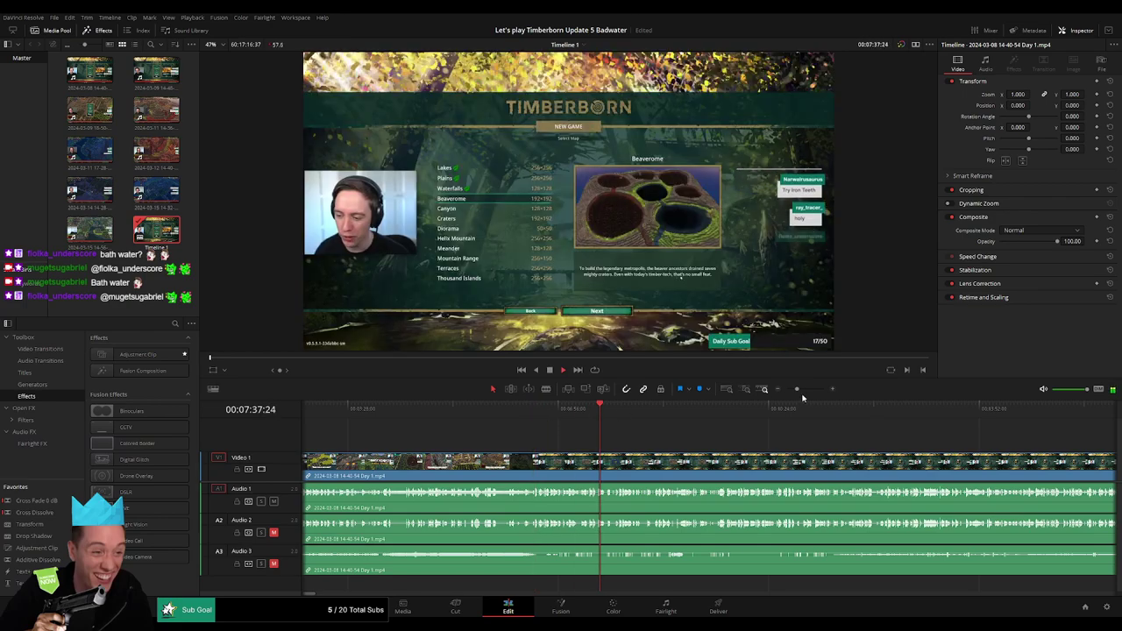
{"action": "left_click", "coordinate": [766, 392]}
{"action": "left_click_drag", "start_coordinate": [338, 408], "coordinate": [457, 406]}
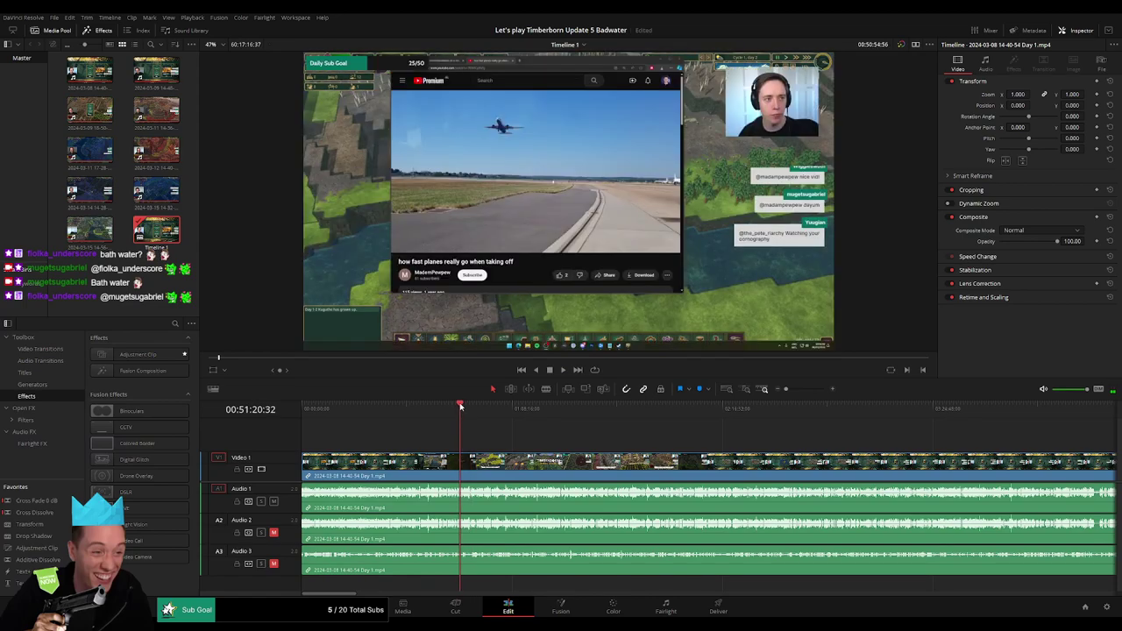
{"action": "key", "text": "space"}
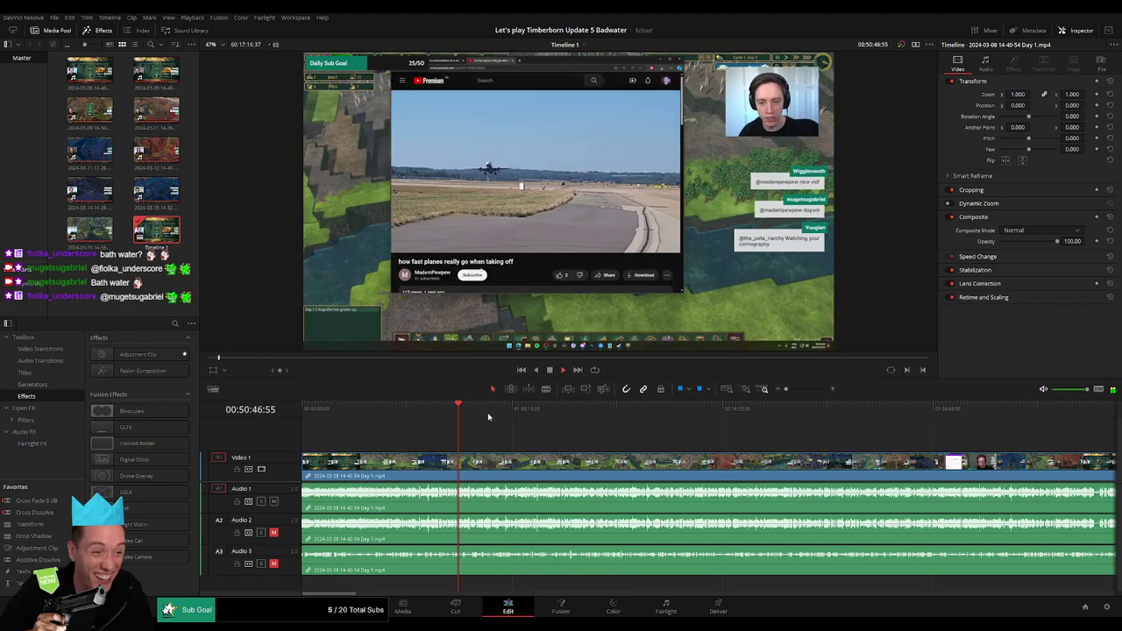
{"action": "left_click", "coordinate": [798, 389]}
{"action": "left_click", "coordinate": [727, 408]}
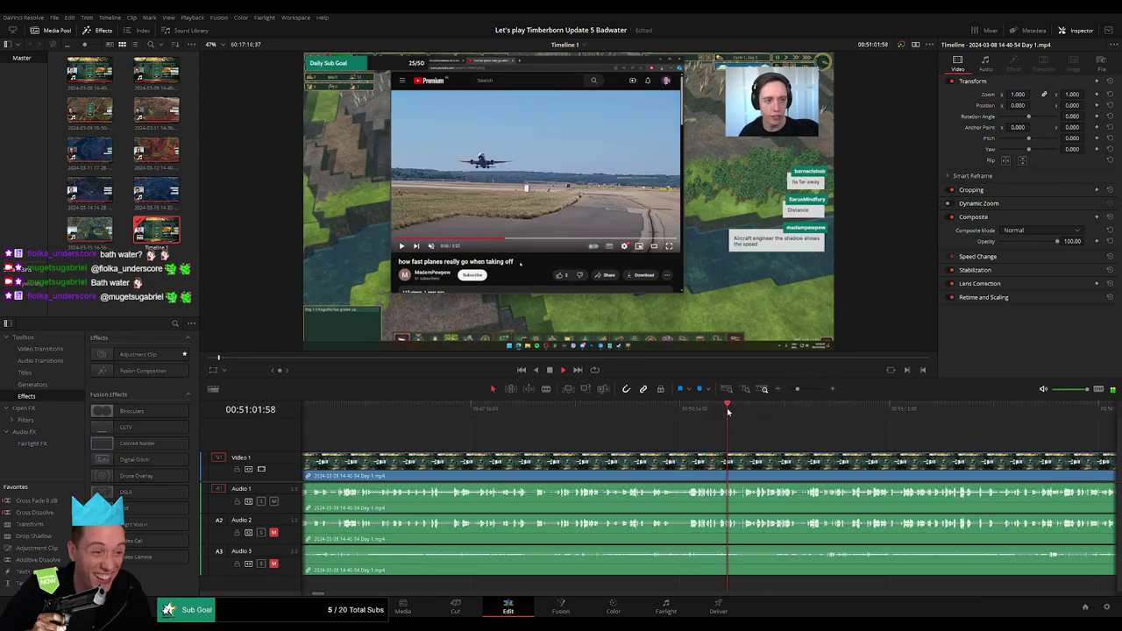
{"action": "left_click", "coordinate": [739, 409]}
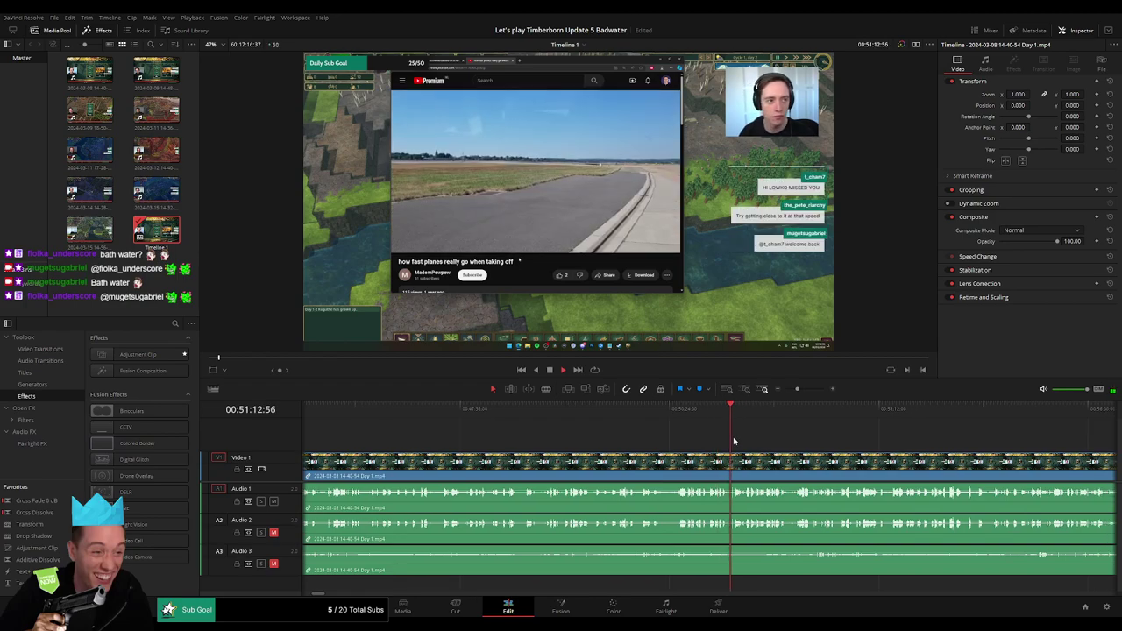
{"action": "left_click_drag", "start_coordinate": [797, 389], "coordinate": [806, 391]}
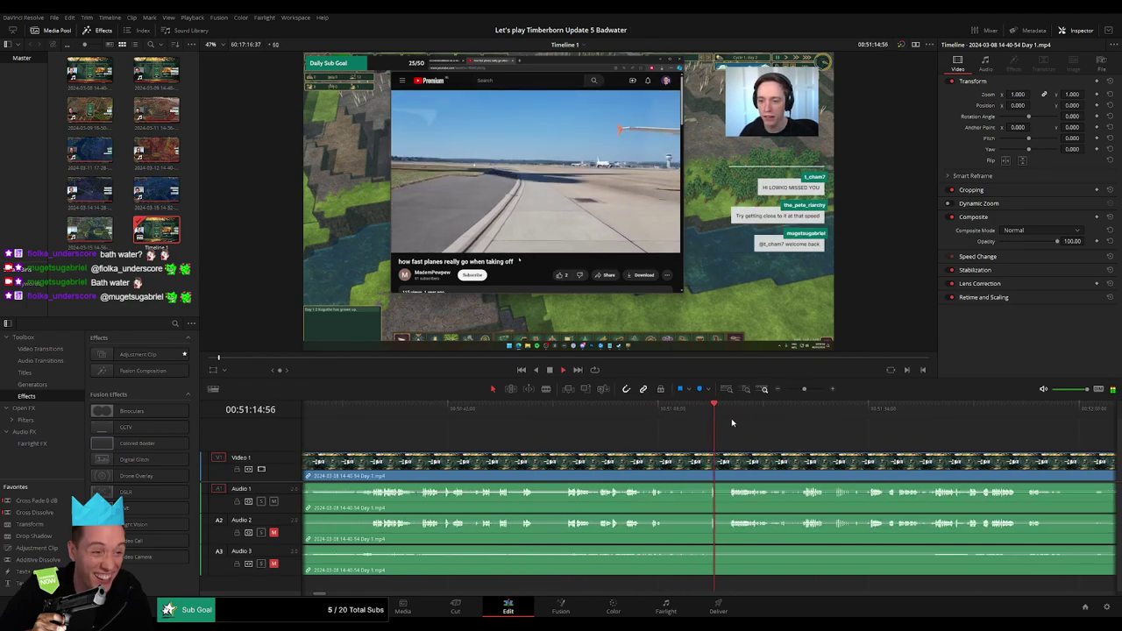
{"action": "scroll", "coordinate": [571, 438], "scroll_direction": "right", "scroll_amount": 3}
{"action": "left_click", "coordinate": [588, 414]}
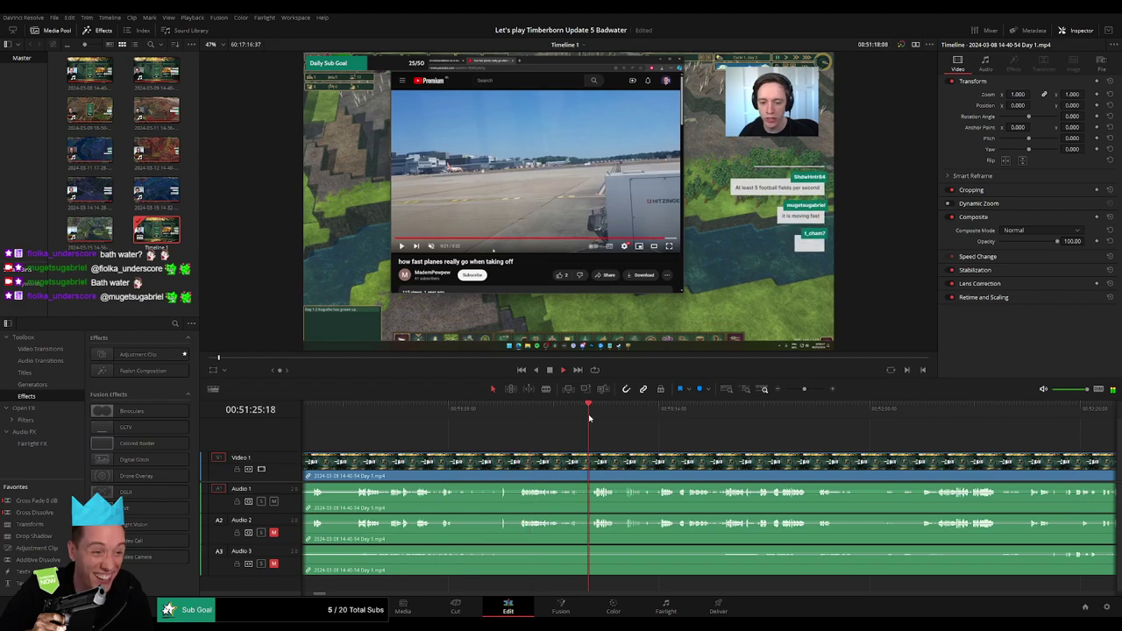
{"action": "left_click", "coordinate": [689, 412]}
{"action": "scroll", "coordinate": [614, 429], "scroll_direction": "right", "scroll_amount": 3}
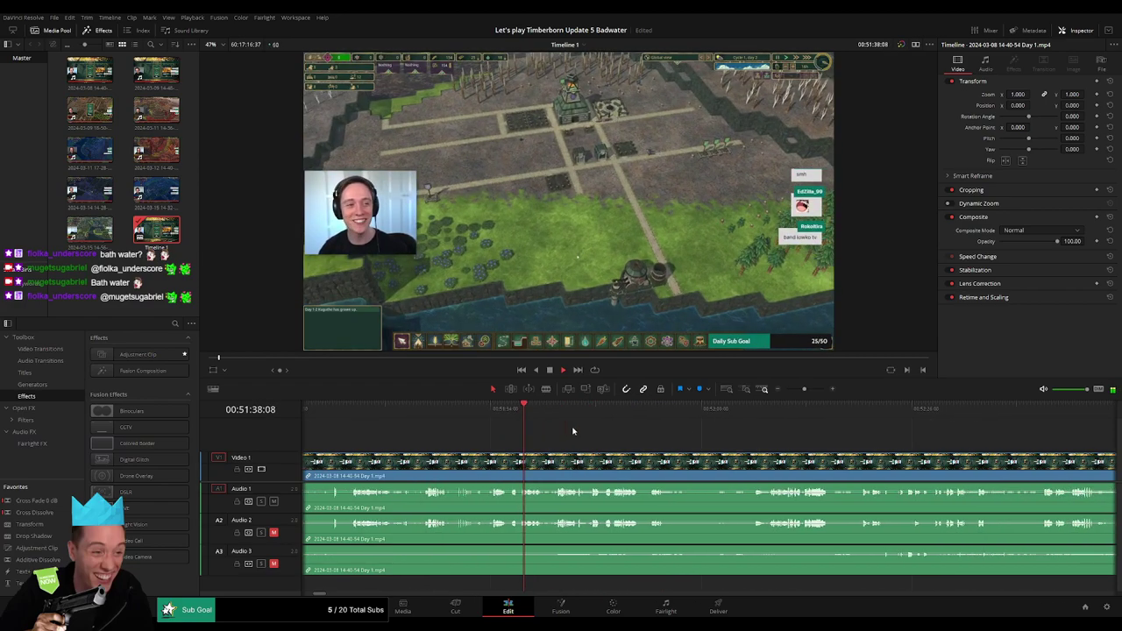
{"action": "left_click", "coordinate": [553, 419]}
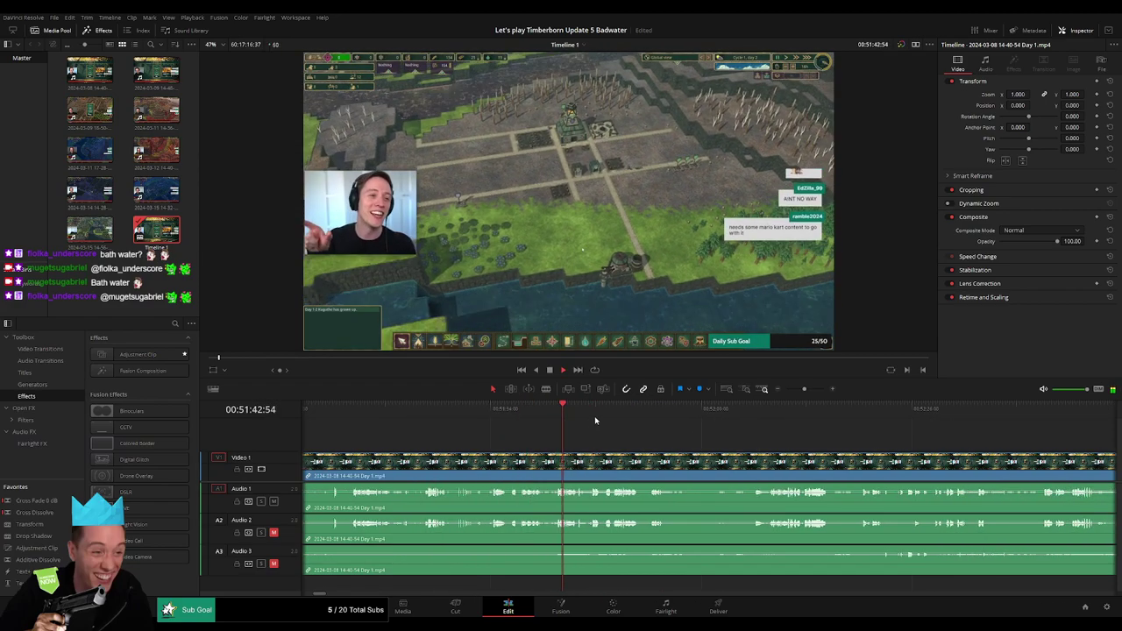
{"action": "left_click", "coordinate": [609, 414]}
{"action": "left_click", "coordinate": [646, 414]}
{"action": "key", "text": "space"}
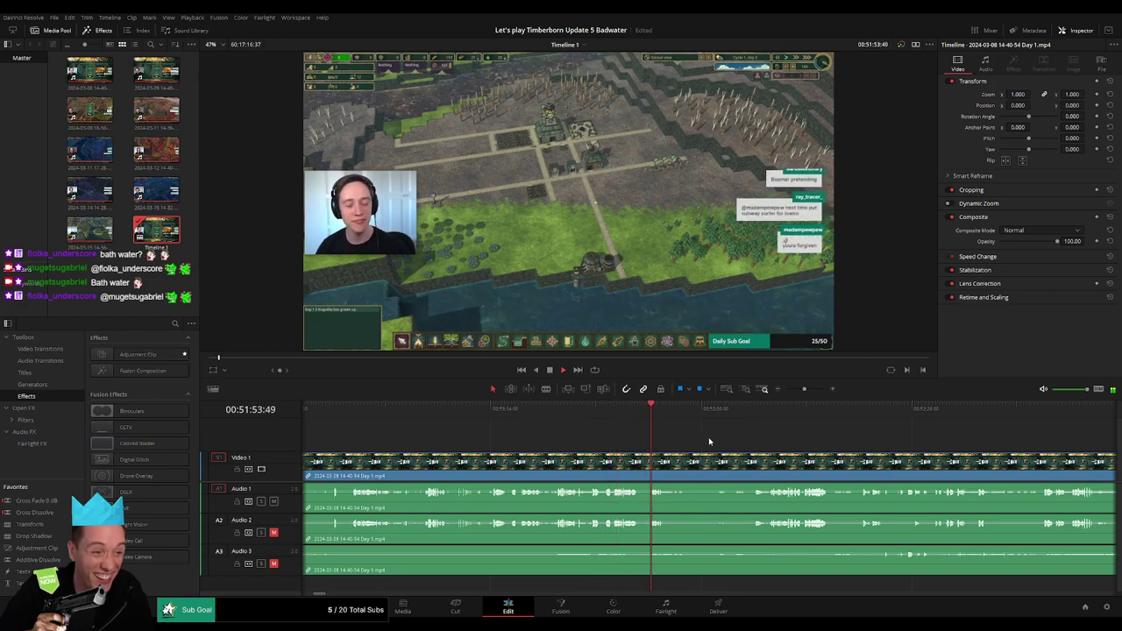
{"action": "scroll", "coordinate": [706, 443], "scroll_direction": "right", "scroll_amount": 3}
{"action": "left_click", "coordinate": [599, 412]}
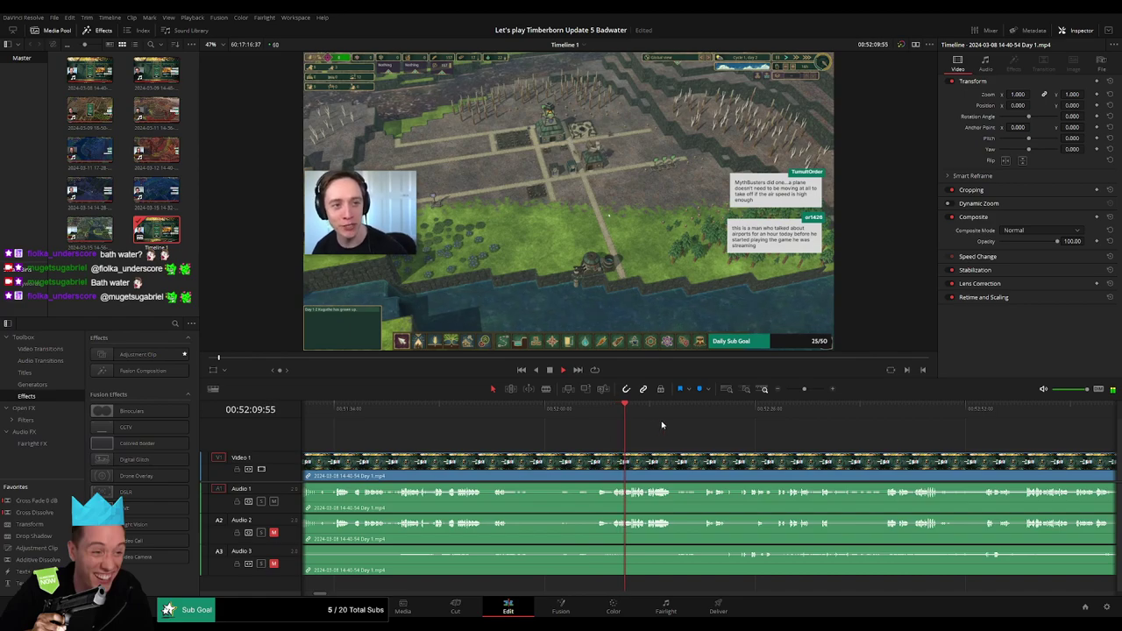
{"action": "scroll", "coordinate": [605, 430], "scroll_direction": "right", "scroll_amount": 3}
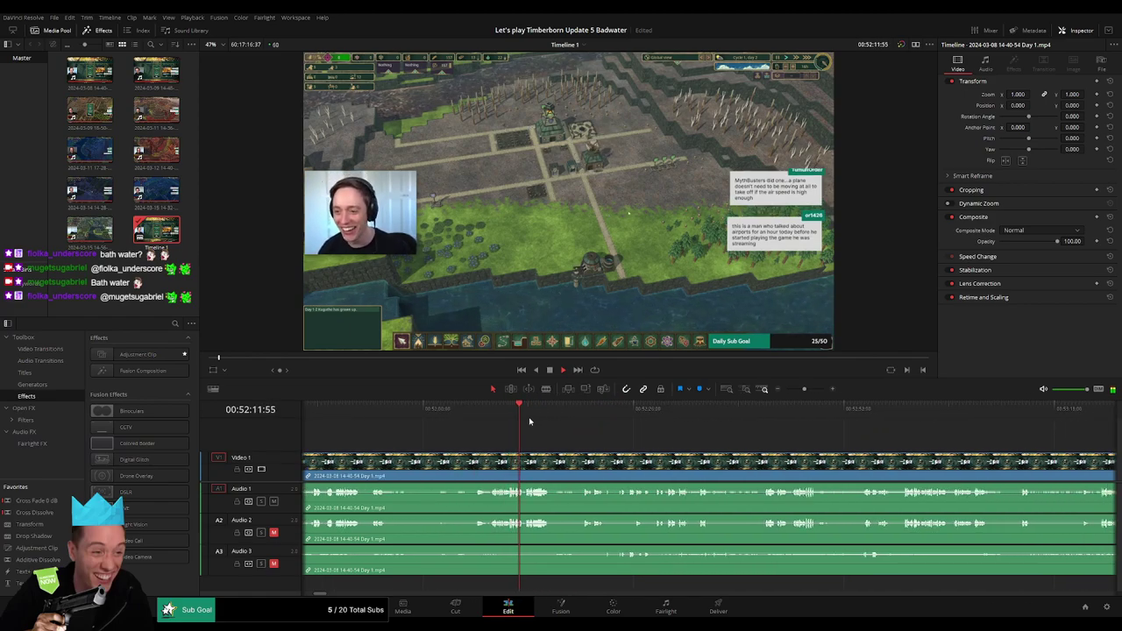
{"action": "left_click", "coordinate": [583, 413]}
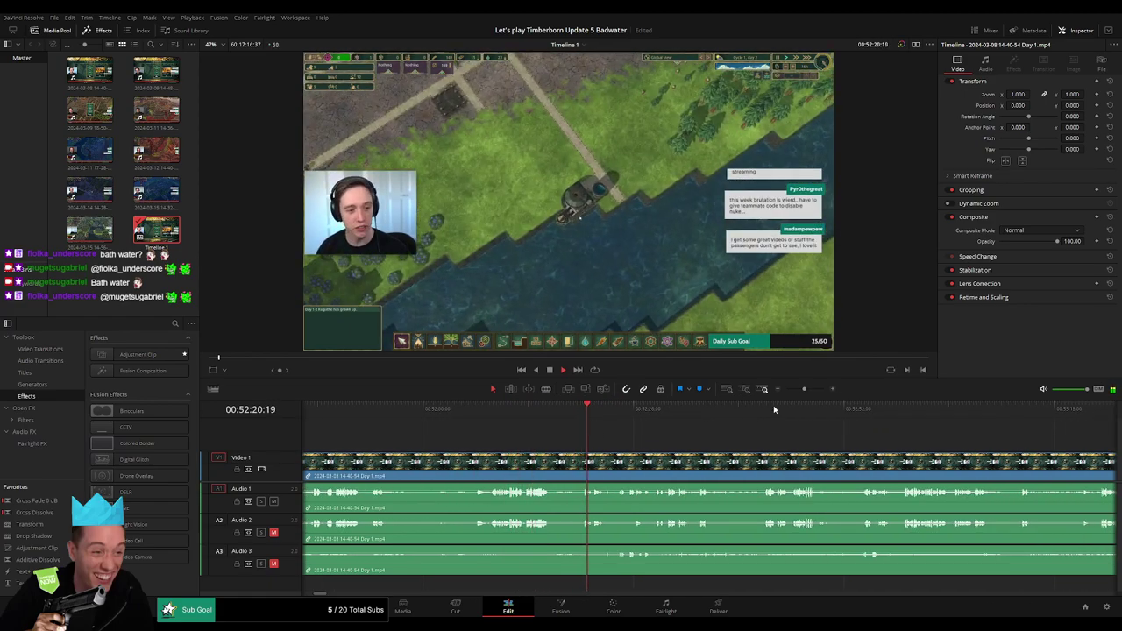
{"action": "scroll", "coordinate": [776, 421], "scroll_direction": "up", "scroll_amount": 2}
{"action": "left_click", "coordinate": [777, 421]}
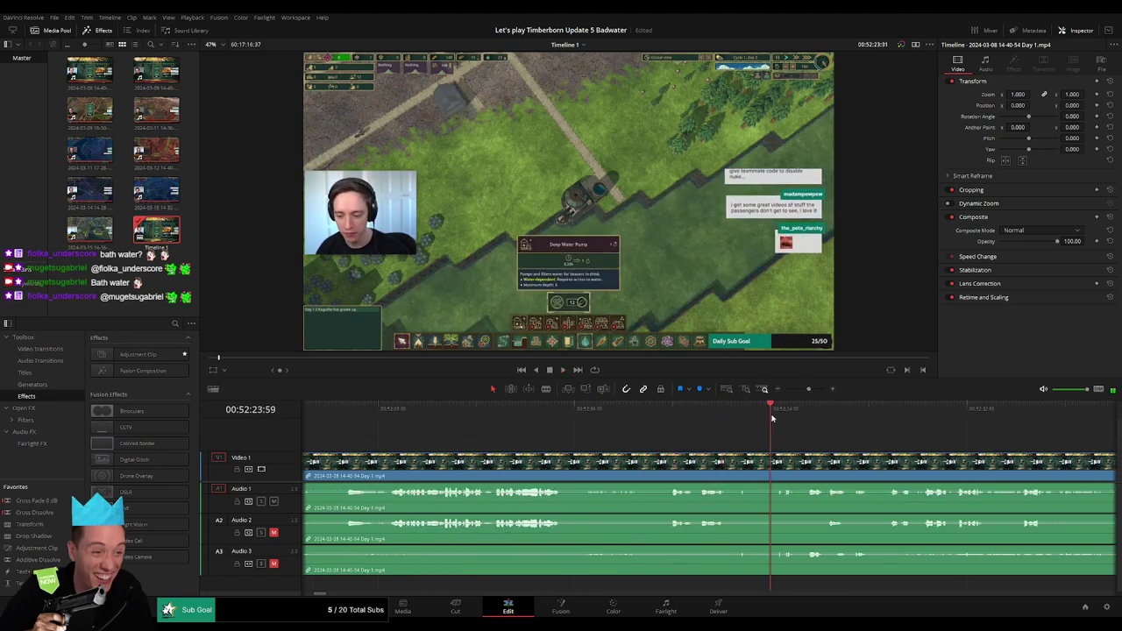
{"action": "scroll", "coordinate": [666, 427], "scroll_direction": "right", "scroll_amount": 2}
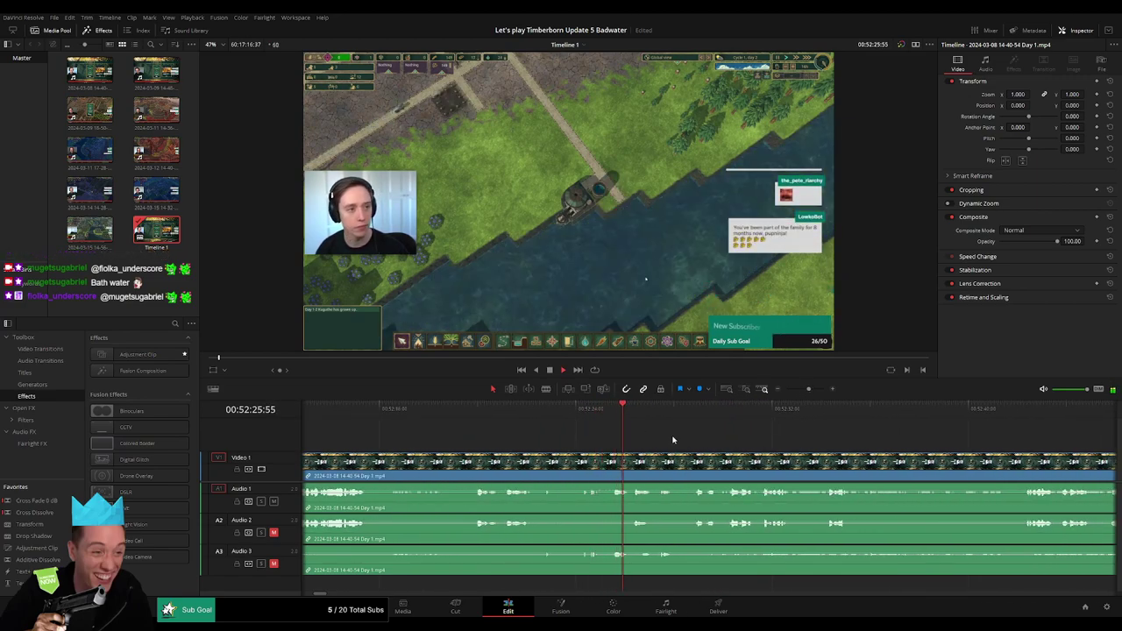
{"action": "scroll", "coordinate": [567, 431], "scroll_direction": "right", "scroll_amount": 1}
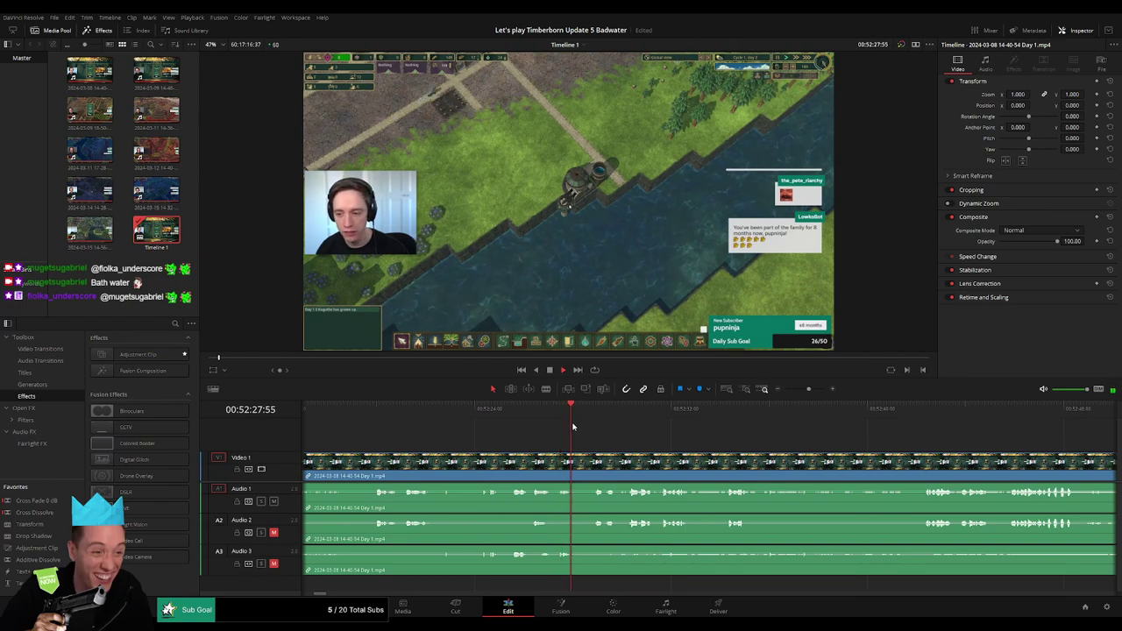
{"action": "left_click", "coordinate": [478, 414]}
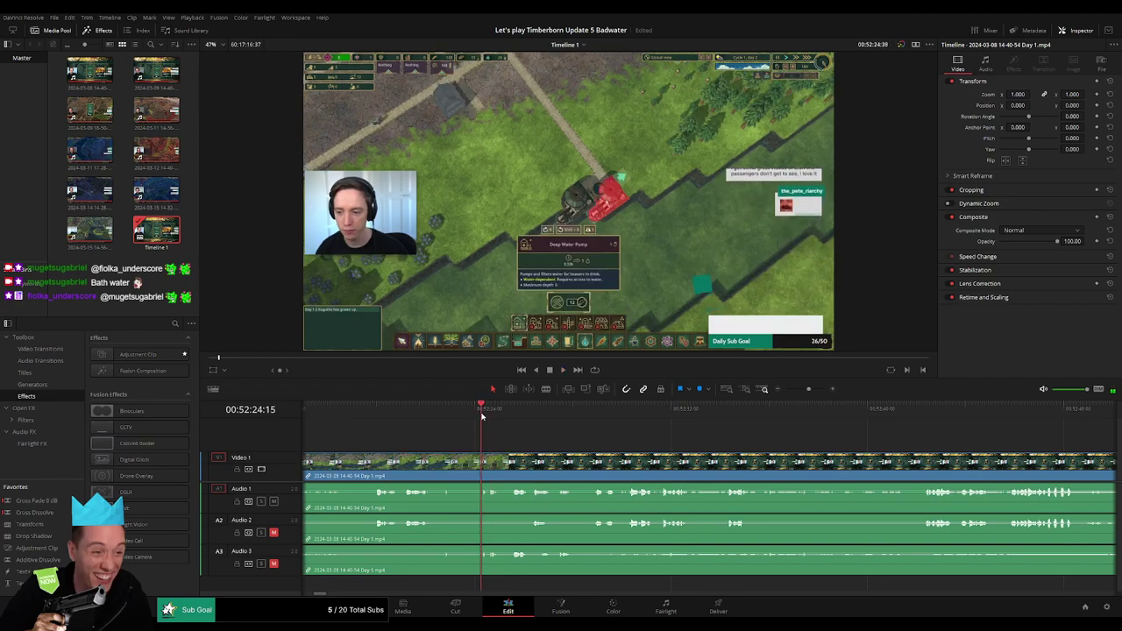
{"action": "left_click_drag", "start_coordinate": [479, 417], "coordinate": [475, 417]}
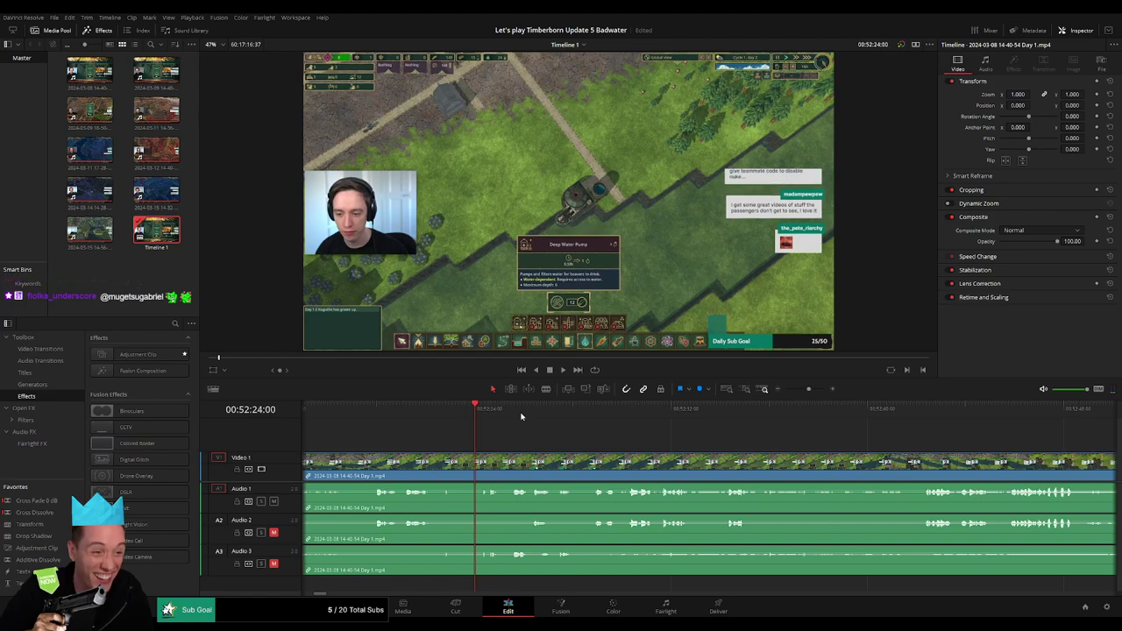
Blade all tracks at about 00:52:24 and fade the audio across the new cut
{"action": "key", "text": "ctrl+b"}
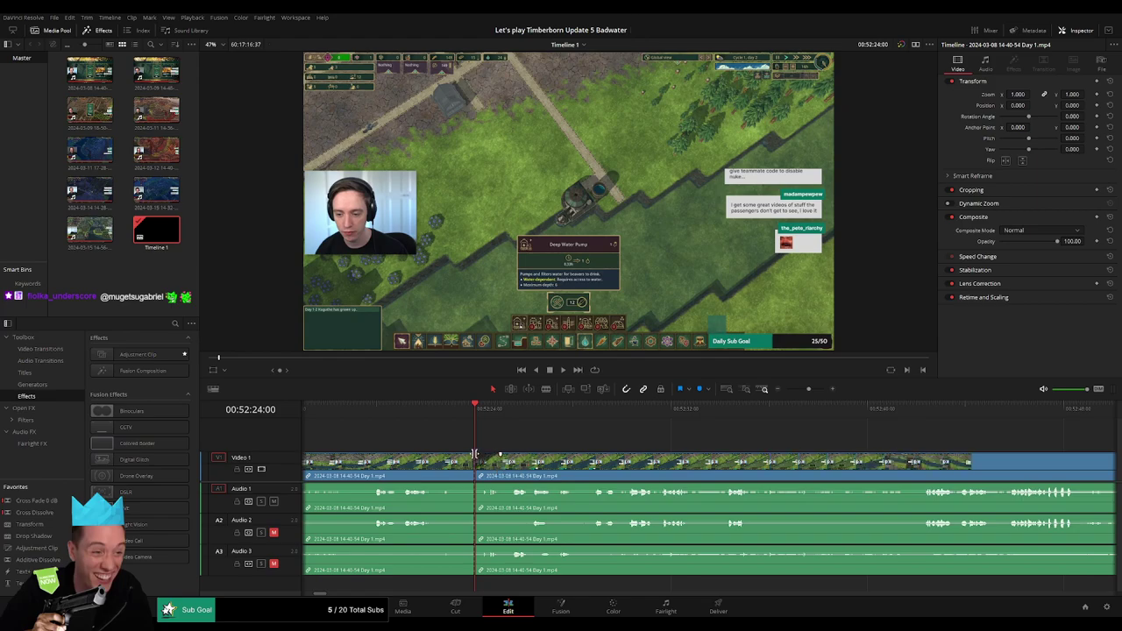
{"action": "left_click_drag", "start_coordinate": [494, 457], "coordinate": [452, 458]}
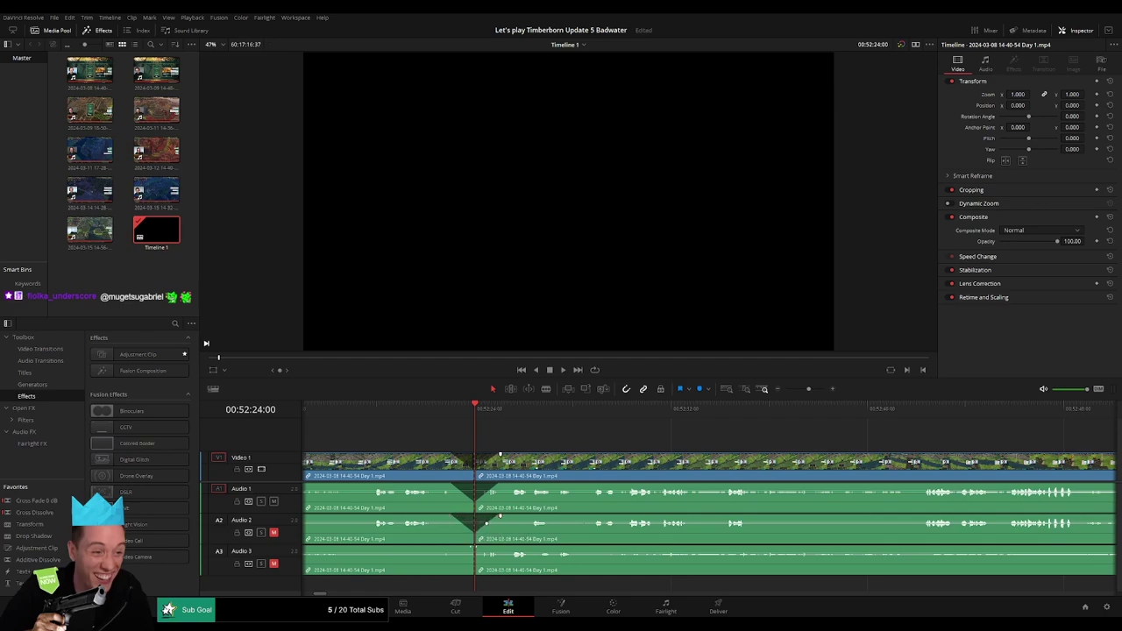
{"action": "left_click_drag", "start_coordinate": [462, 554], "coordinate": [487, 552]}
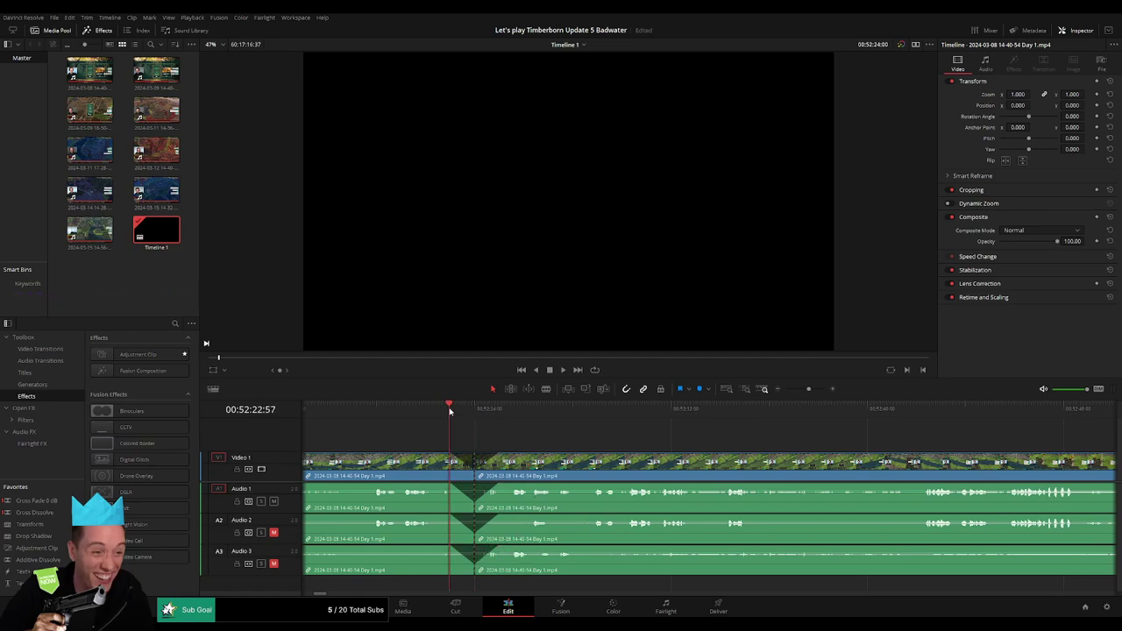
Play back the cut, skip ahead toward the clip's end, and show the whole sequence
{"action": "key", "text": "space"}
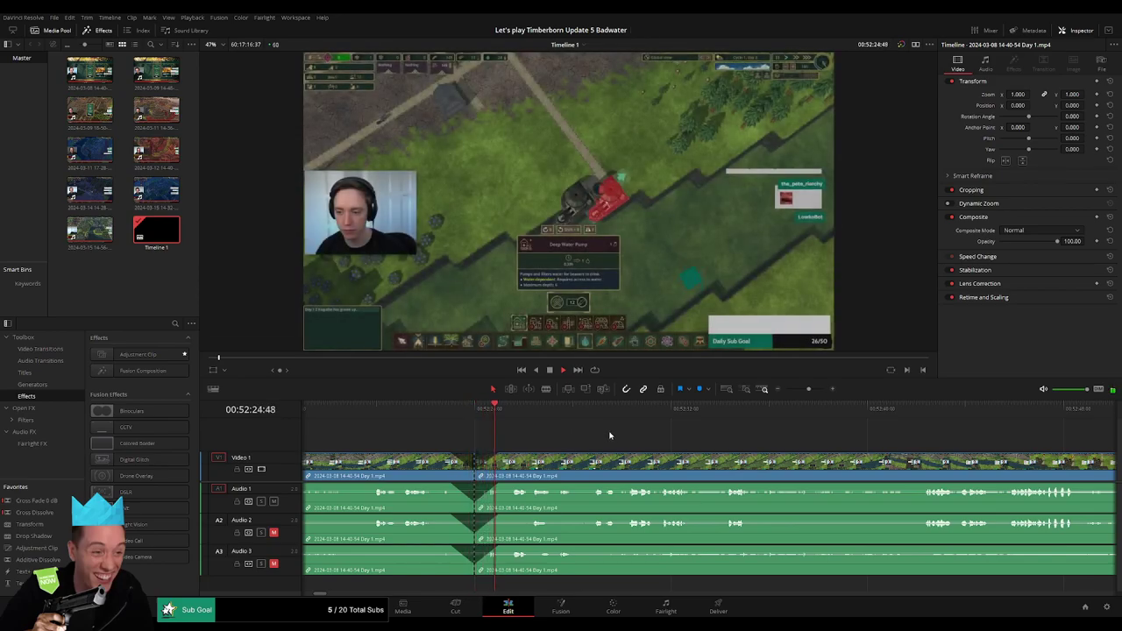
{"action": "left_click", "coordinate": [601, 410]}
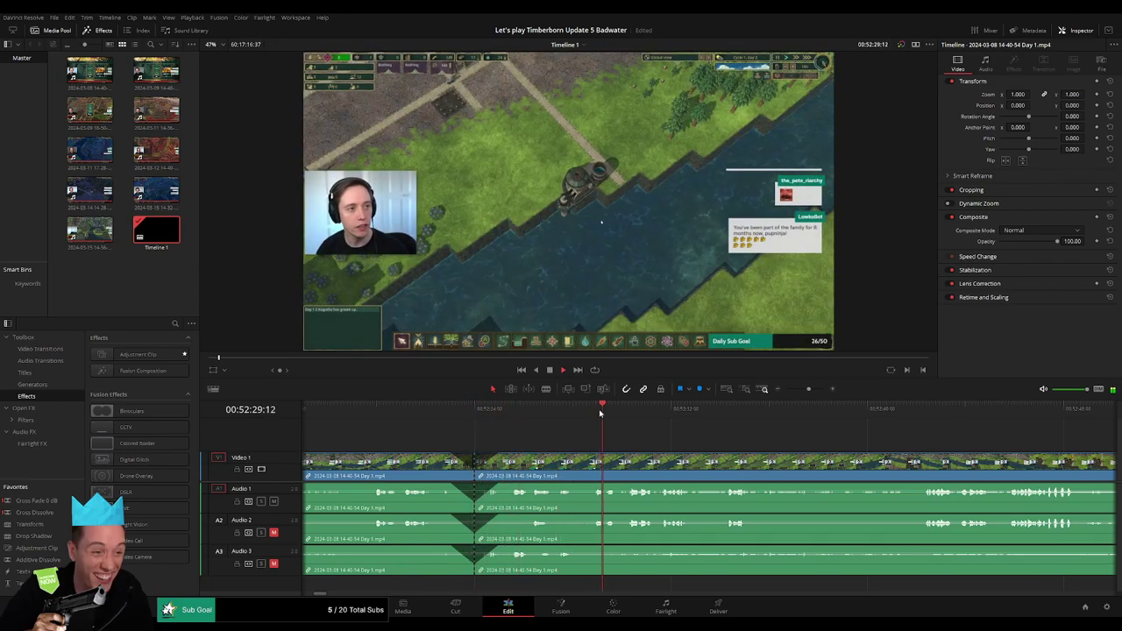
{"action": "left_click", "coordinate": [653, 416]}
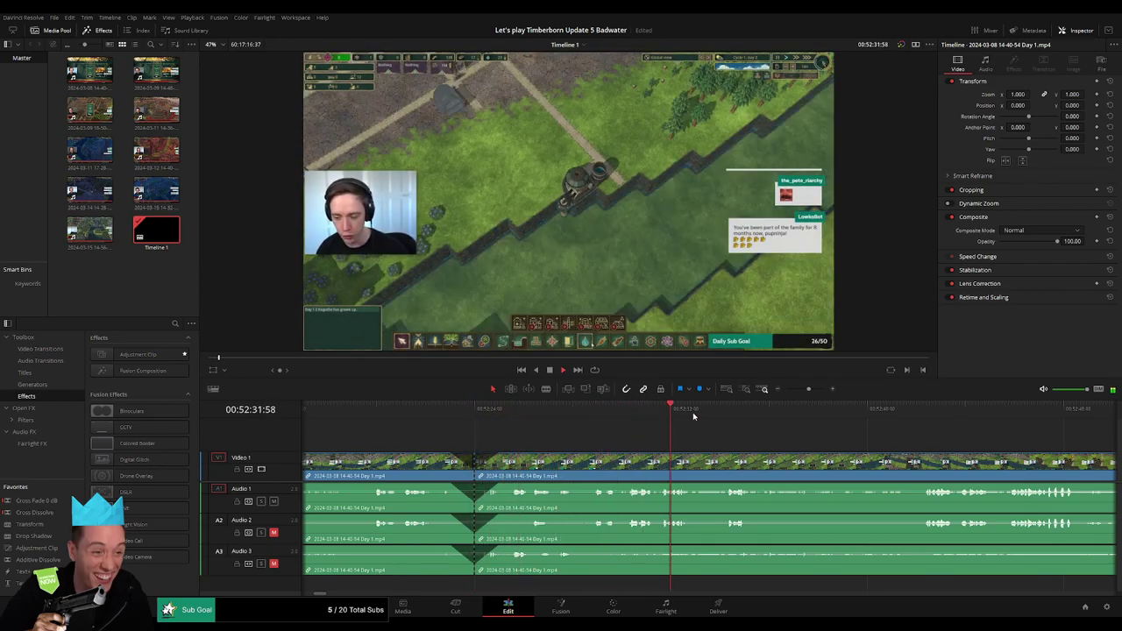
{"action": "left_click", "coordinate": [712, 423]}
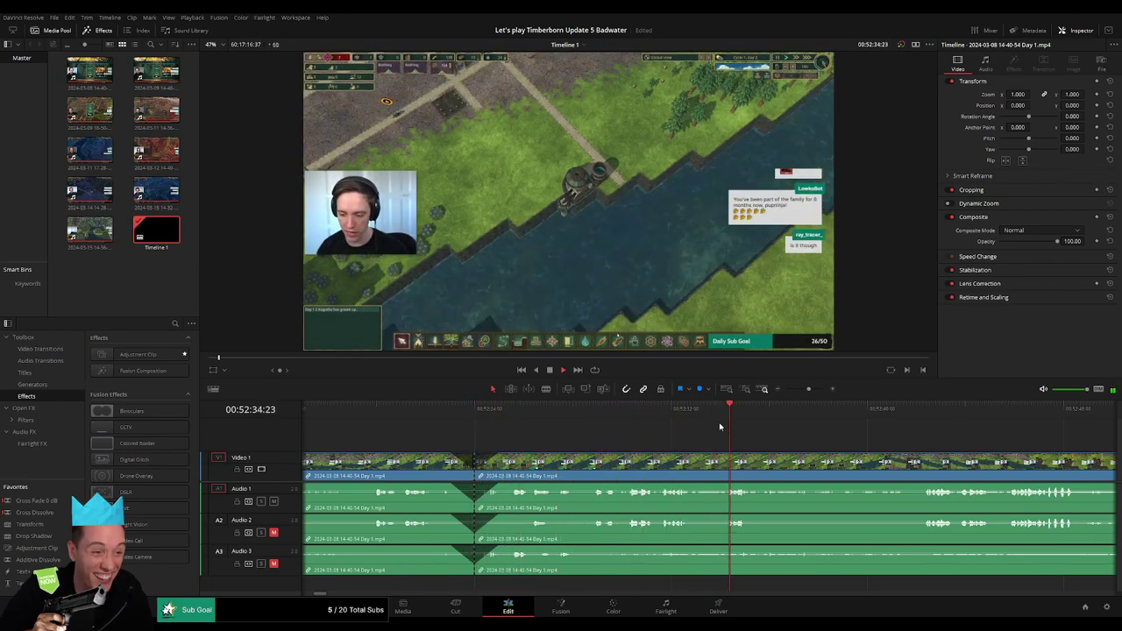
{"action": "left_click", "coordinate": [928, 414]}
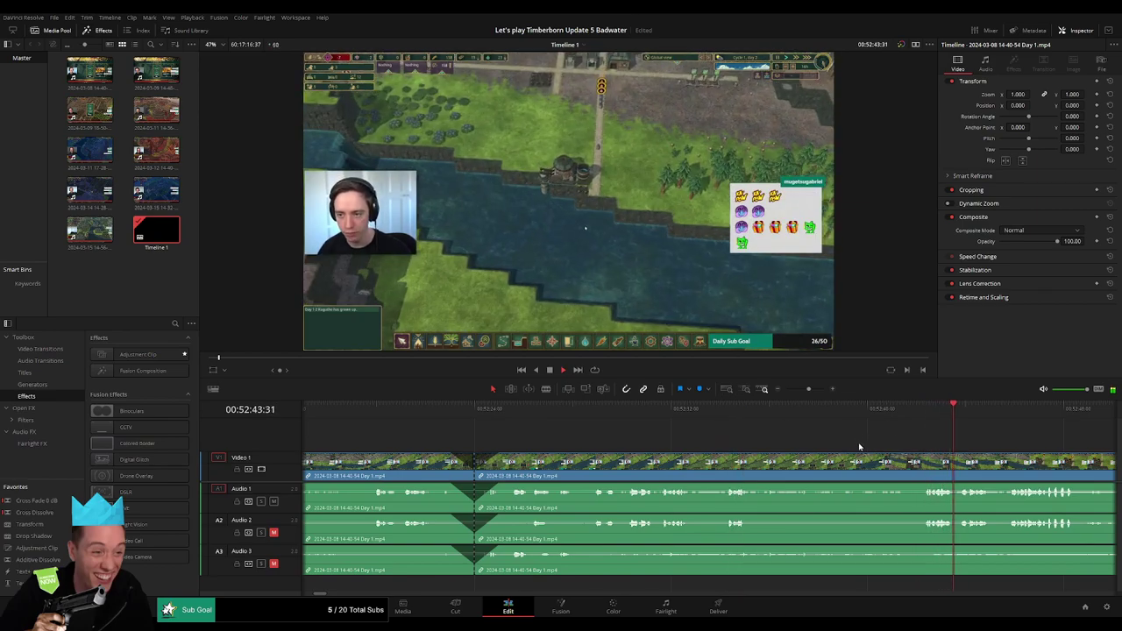
{"action": "left_click", "coordinate": [765, 389]}
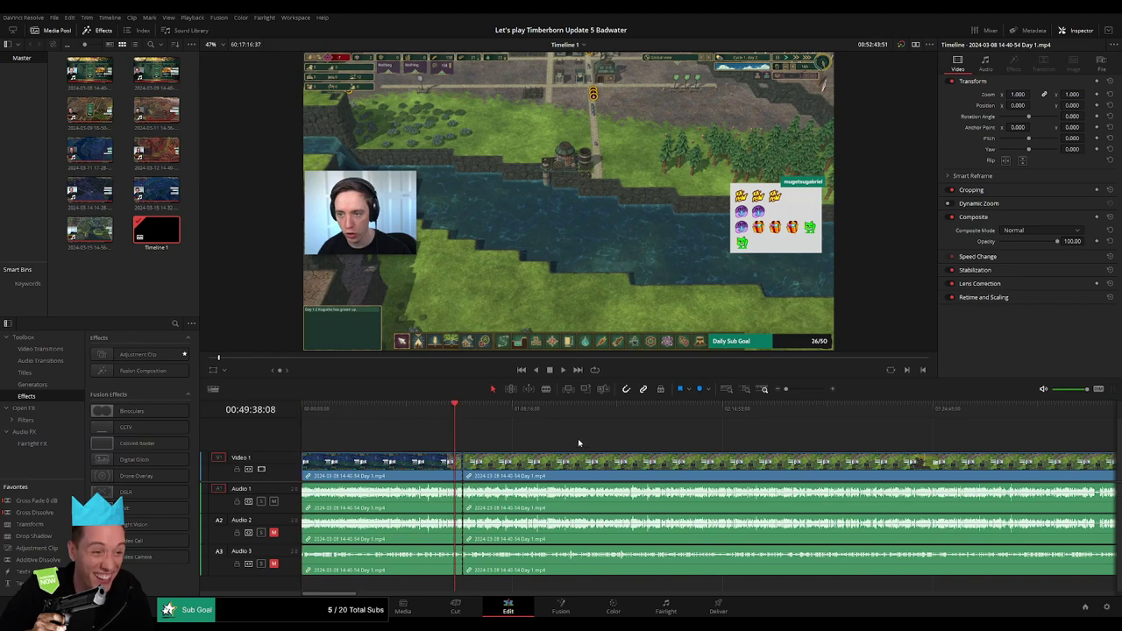
Move the clip after the 52:24 cut so it starts exactly at 02:00:00:00
{"action": "left_click_drag", "start_coordinate": [477, 464], "coordinate": [774, 465]}
{"action": "left_click", "coordinate": [529, 433]}
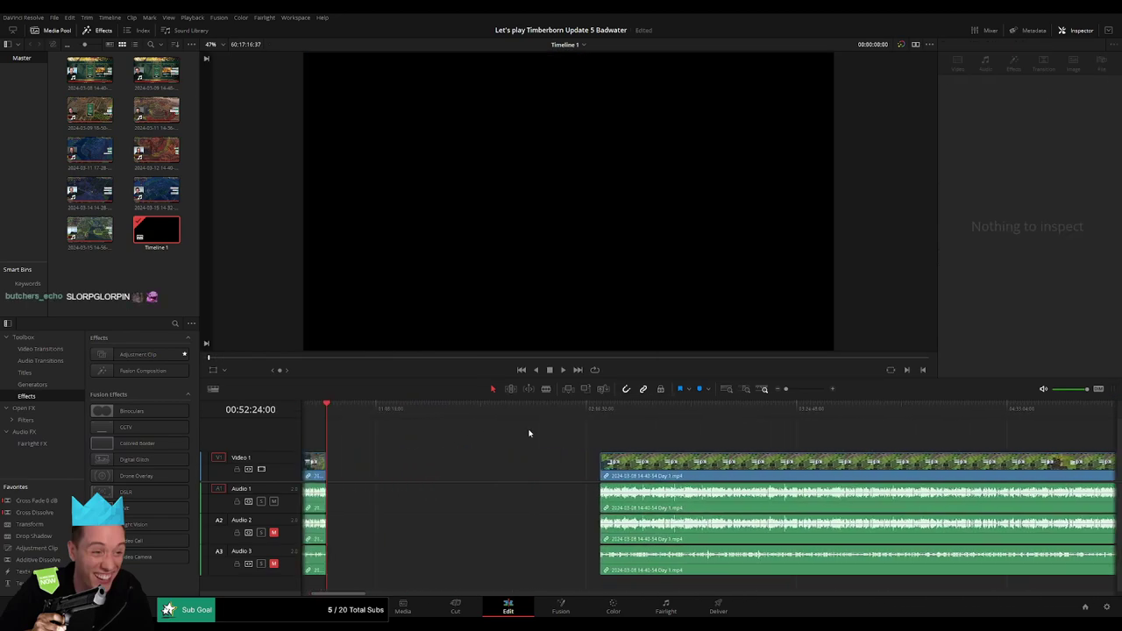
{"action": "scroll", "coordinate": [448, 424], "scroll_direction": "left", "scroll_amount": 2}
{"action": "left_click", "coordinate": [452, 421]}
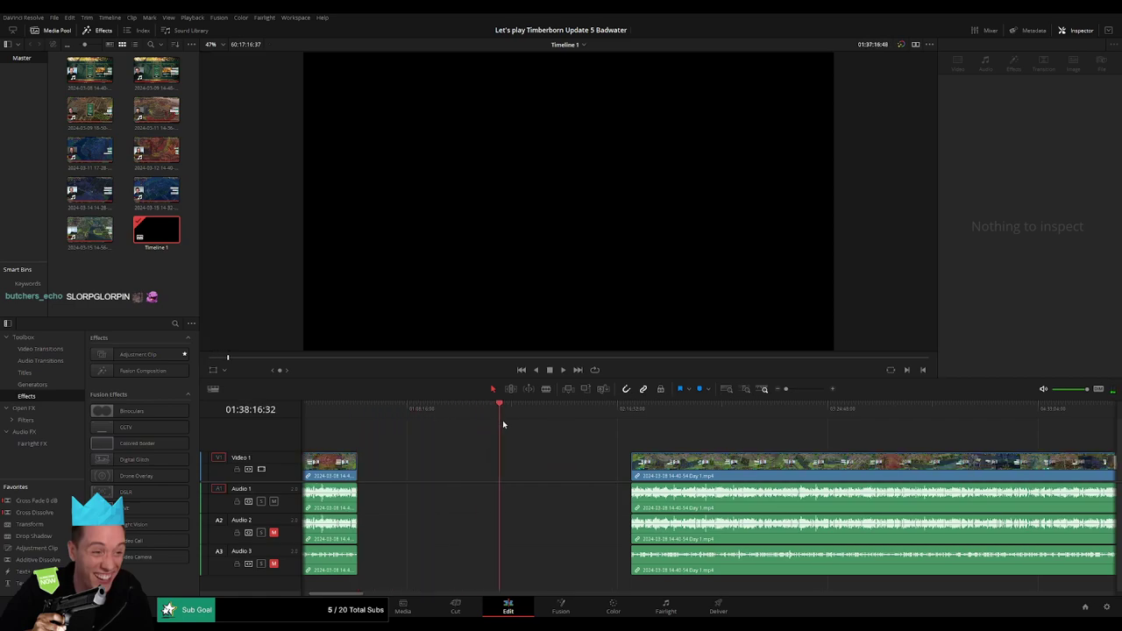
{"action": "left_click_drag", "start_coordinate": [503, 425], "coordinate": [536, 427]}
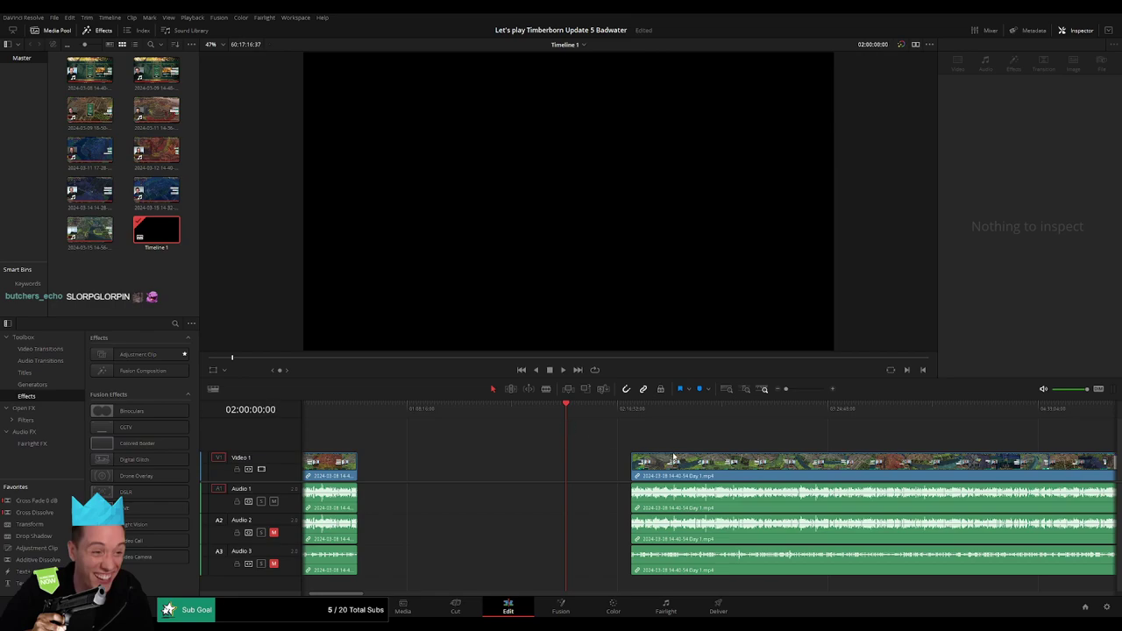
{"action": "left_click_drag", "start_coordinate": [674, 458], "coordinate": [608, 462]}
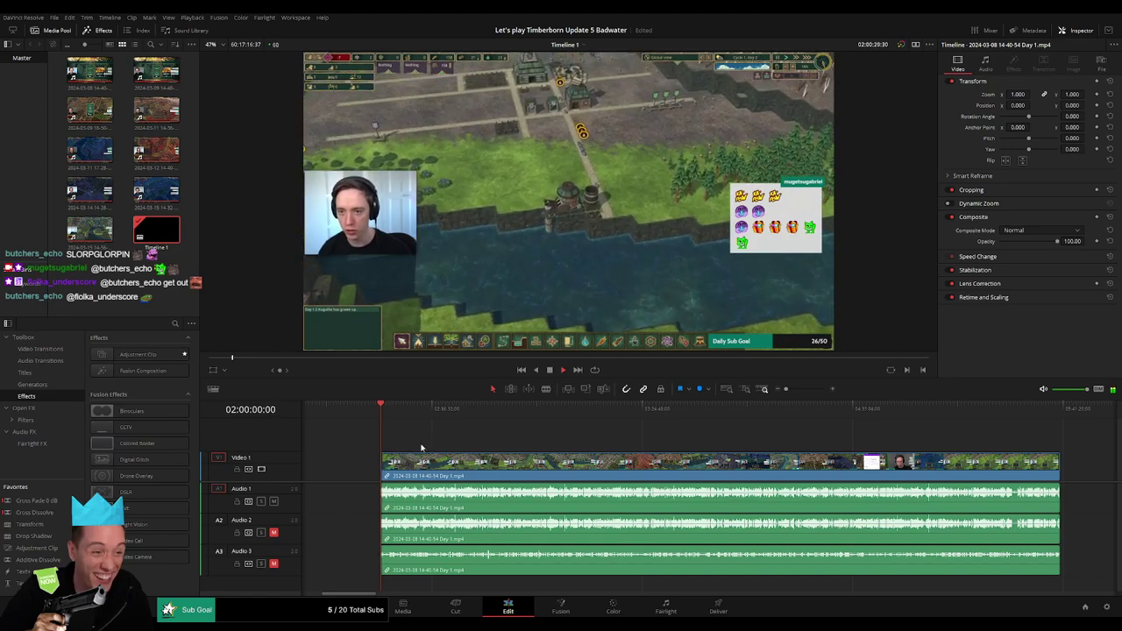
{"action": "scroll", "coordinate": [408, 440], "scroll_direction": "right", "scroll_amount": 1}
{"action": "scroll", "coordinate": [482, 439], "scroll_direction": "left", "scroll_amount": 5}
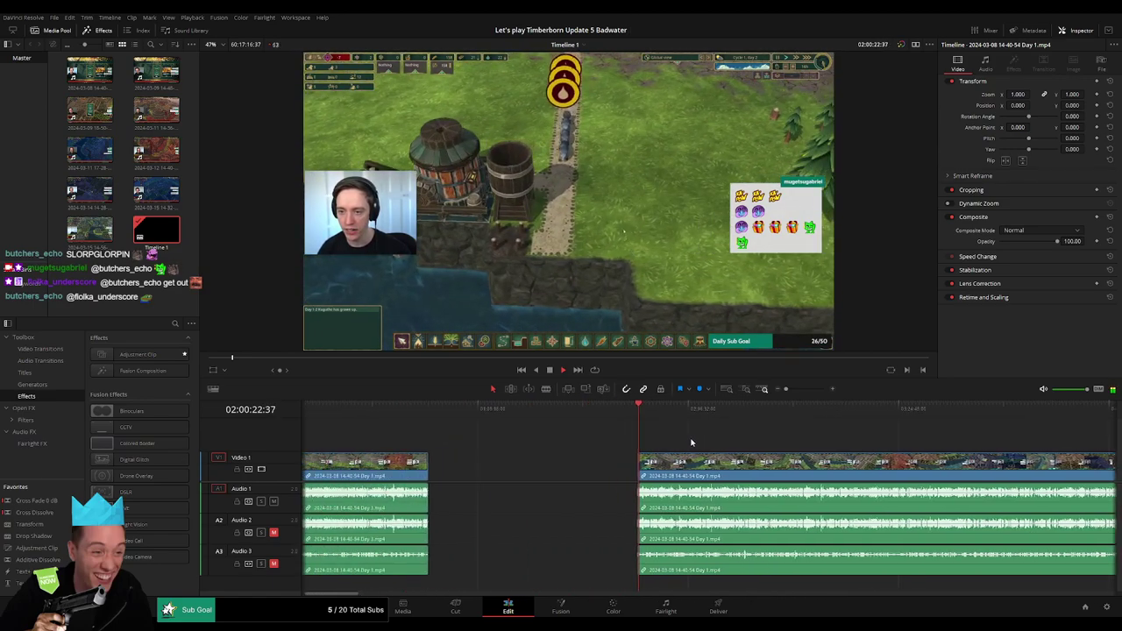
{"action": "scroll", "coordinate": [520, 433], "scroll_direction": "right", "scroll_amount": 3}
{"action": "scroll", "coordinate": [404, 431], "scroll_direction": "right", "scroll_amount": 3}
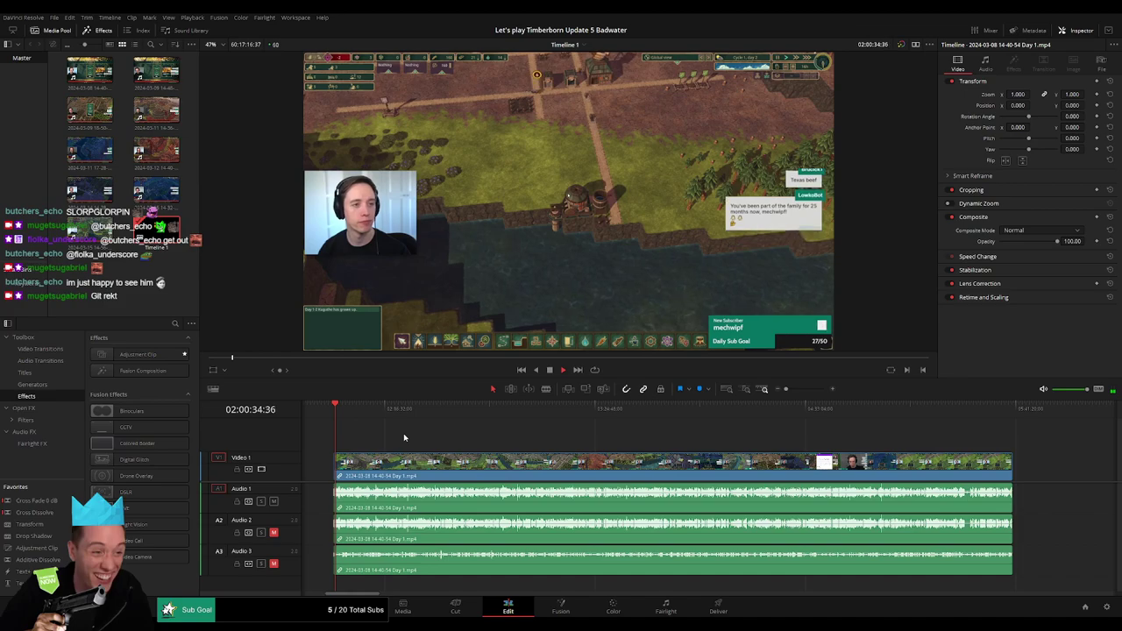
{"action": "left_click_drag", "start_coordinate": [349, 419], "coordinate": [493, 419]}
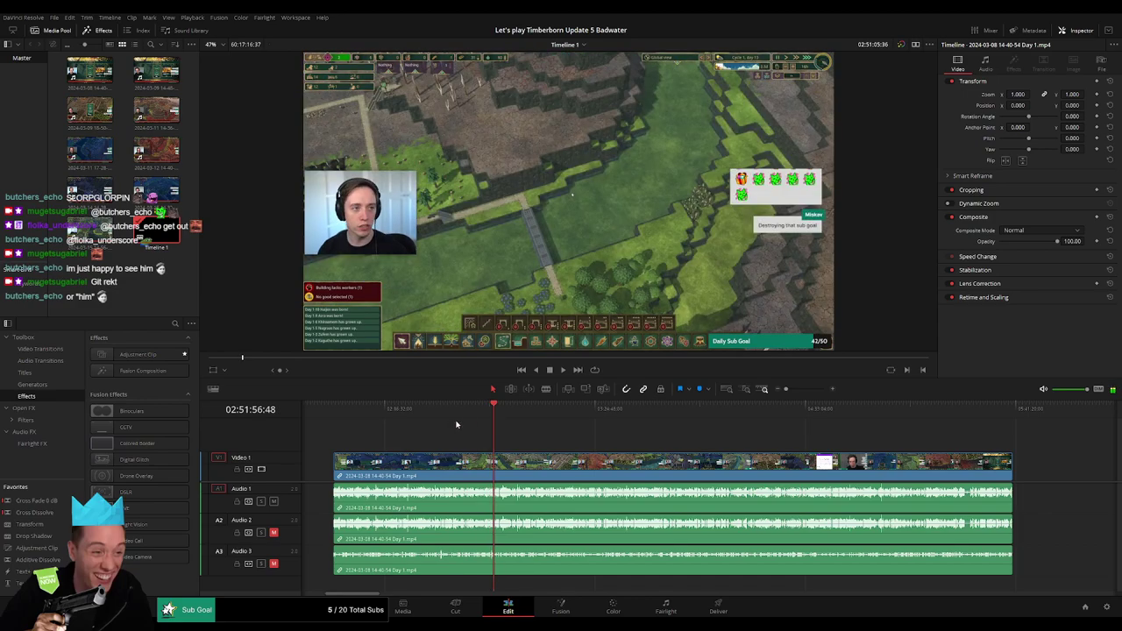
Play the moved section, park the playhead at 02:52:05, and blade every track there
{"action": "key", "text": "space"}
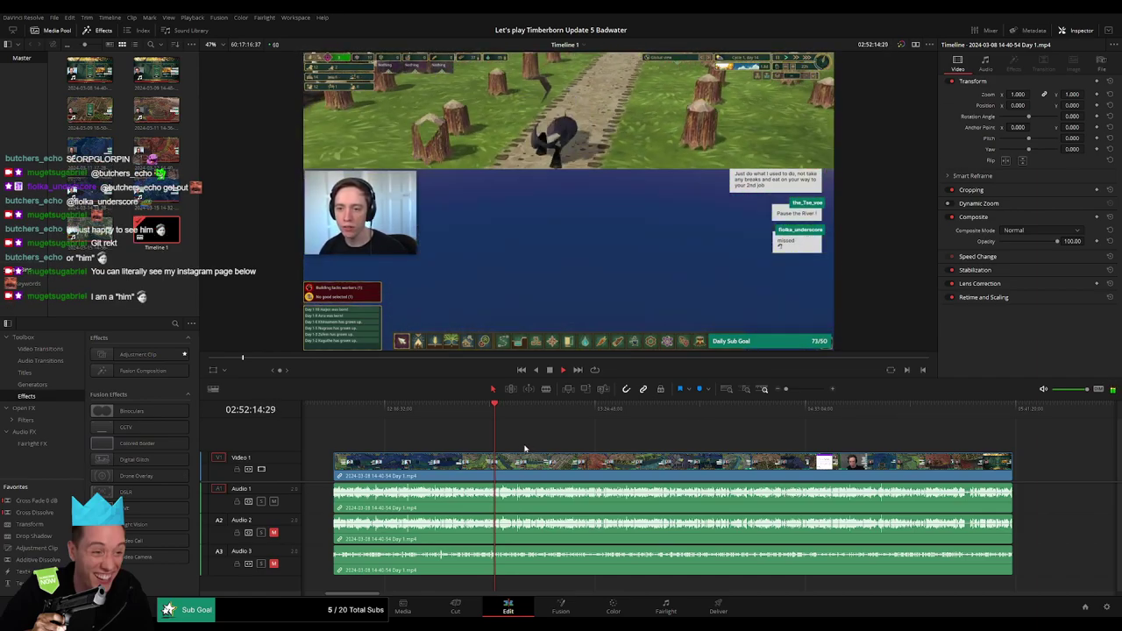
{"action": "scroll", "coordinate": [524, 449], "scroll_direction": "up", "scroll_amount": 2}
{"action": "left_click", "coordinate": [510, 410]}
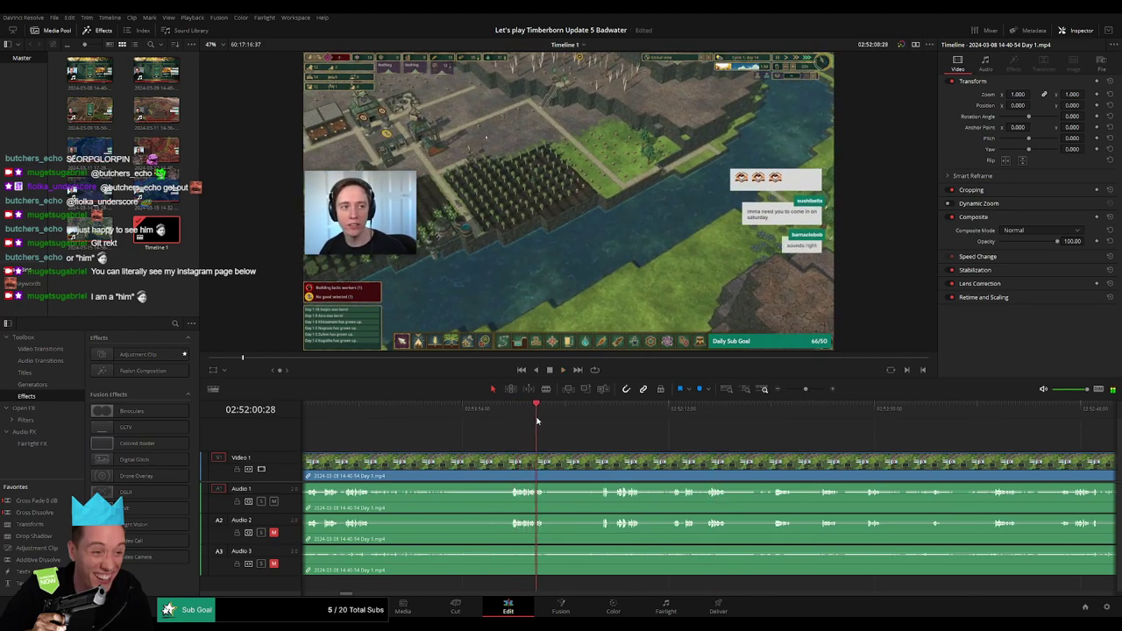
{"action": "left_click_drag", "start_coordinate": [537, 421], "coordinate": [597, 422]}
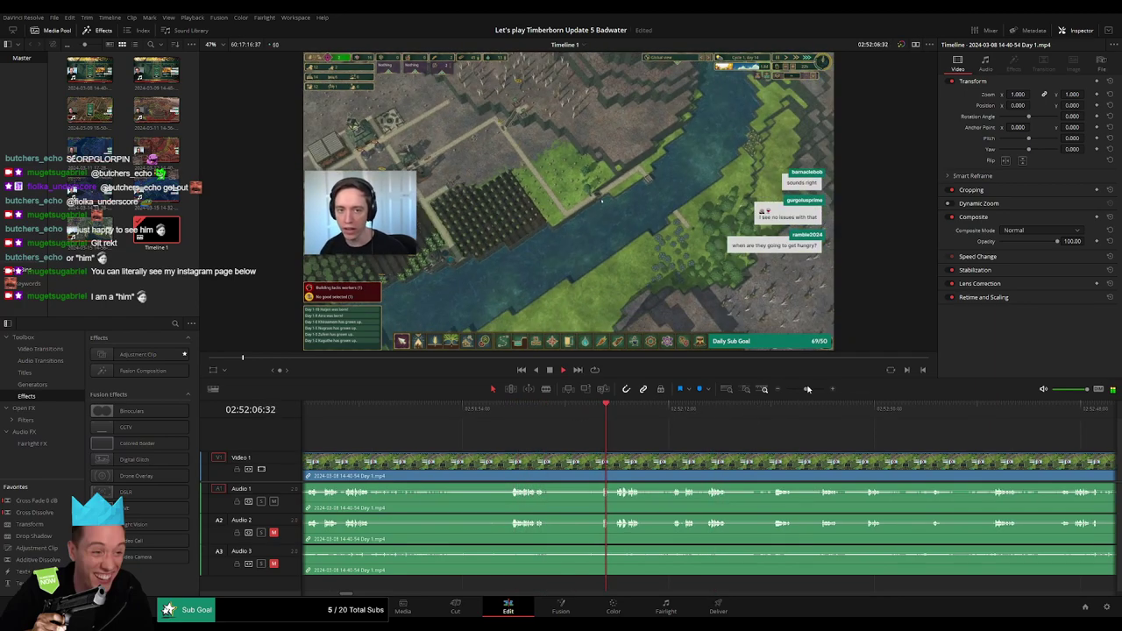
{"action": "left_click_drag", "start_coordinate": [807, 389], "coordinate": [814, 389]}
{"action": "left_click", "coordinate": [650, 410]}
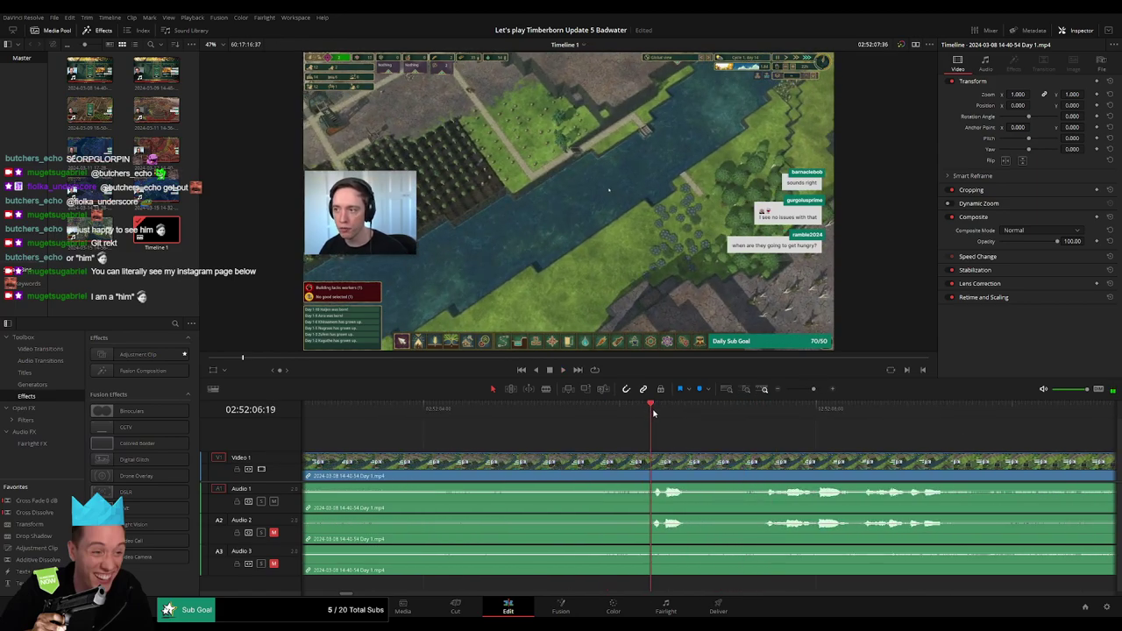
{"action": "left_click", "coordinate": [614, 419]}
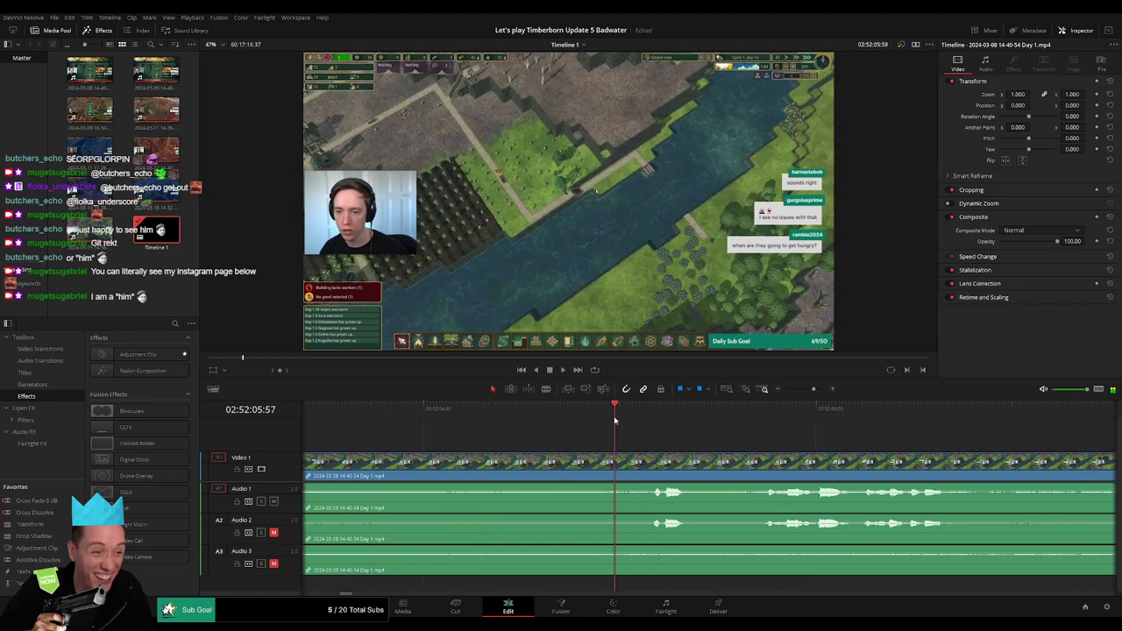
{"action": "mouse_move", "coordinate": [614, 421]}
{"action": "left_mouse_down"}
{"action": "mouse_move", "coordinate": [557, 426]}
{"action": "mouse_move", "coordinate": [571, 429]}
{"action": "left_mouse_up"}
{"action": "key", "text": "ctrl+b"}
Leave a short gap after the 02:52:05 cut and fade Audio 1 out and back in
{"action": "left_click_drag", "start_coordinate": [605, 478], "coordinate": [638, 463]}
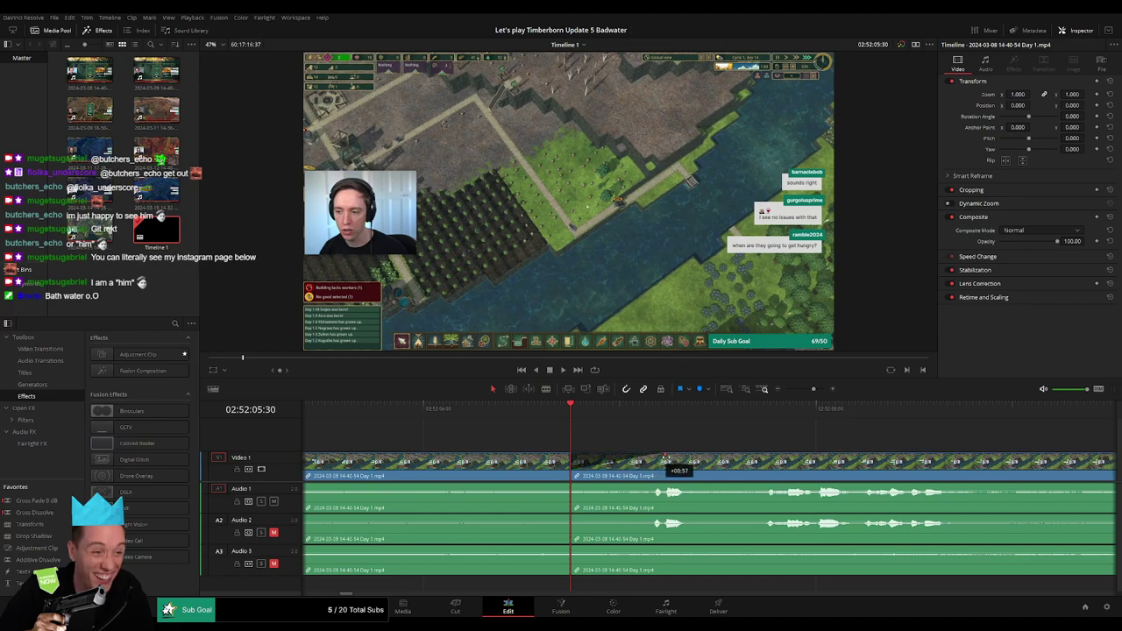
{"action": "left_click_drag", "start_coordinate": [602, 462], "coordinate": [603, 462]}
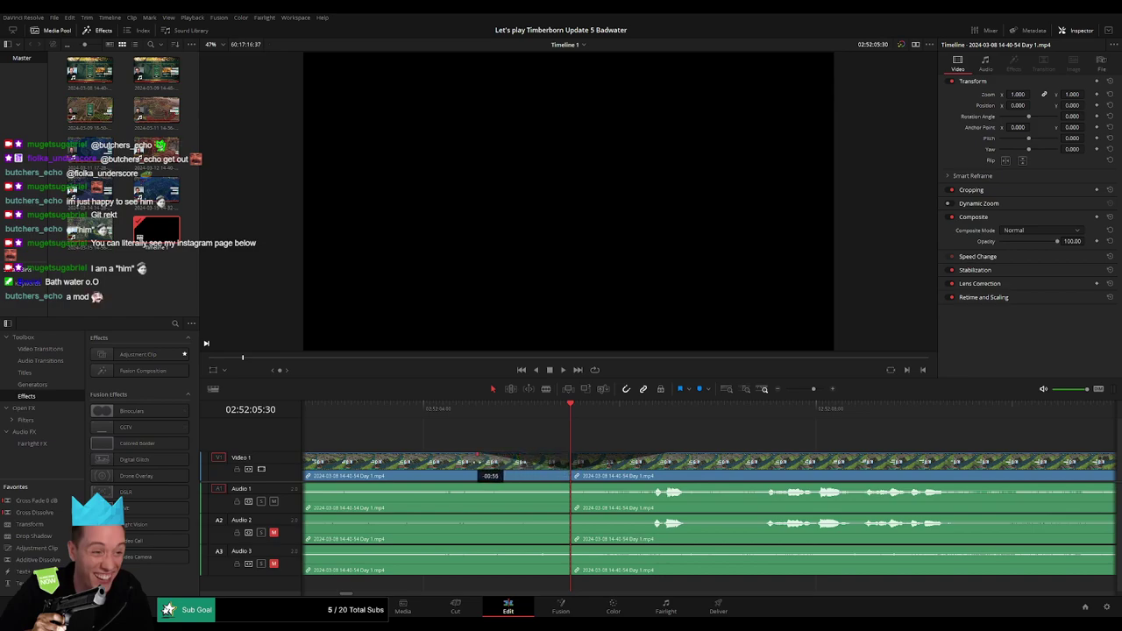
{"action": "left_click_drag", "start_coordinate": [568, 488], "coordinate": [478, 484]}
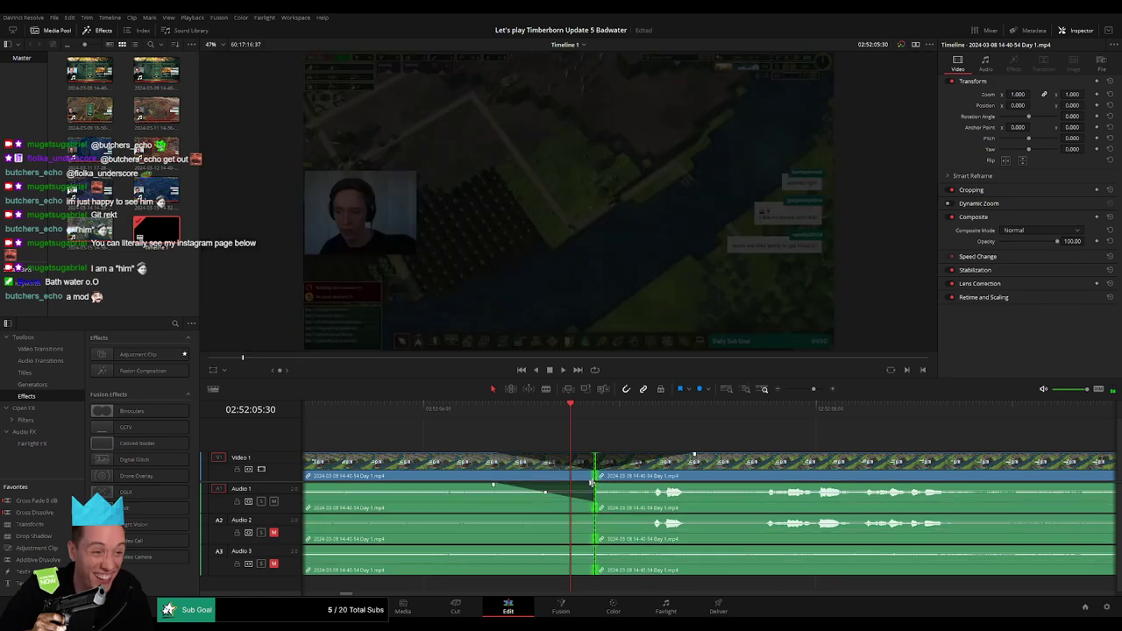
{"action": "left_click_drag", "start_coordinate": [572, 483], "coordinate": [670, 486]}
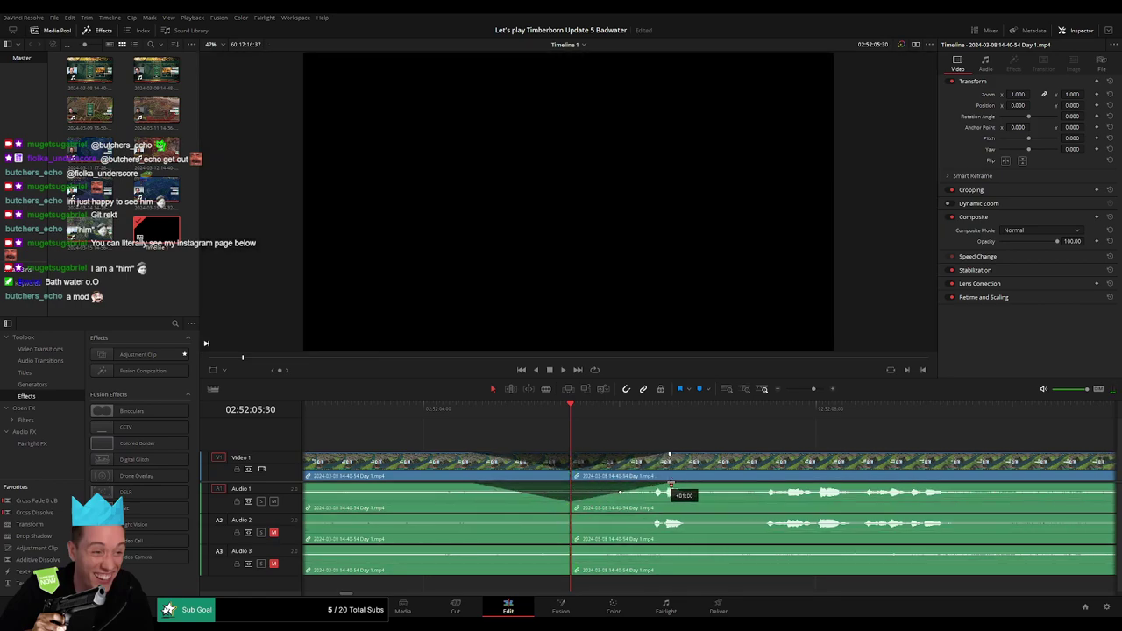
Fade Audio 2 and Audio 3 out before the cut and back in after it
{"action": "left_click_drag", "start_coordinate": [568, 516], "coordinate": [481, 519]}
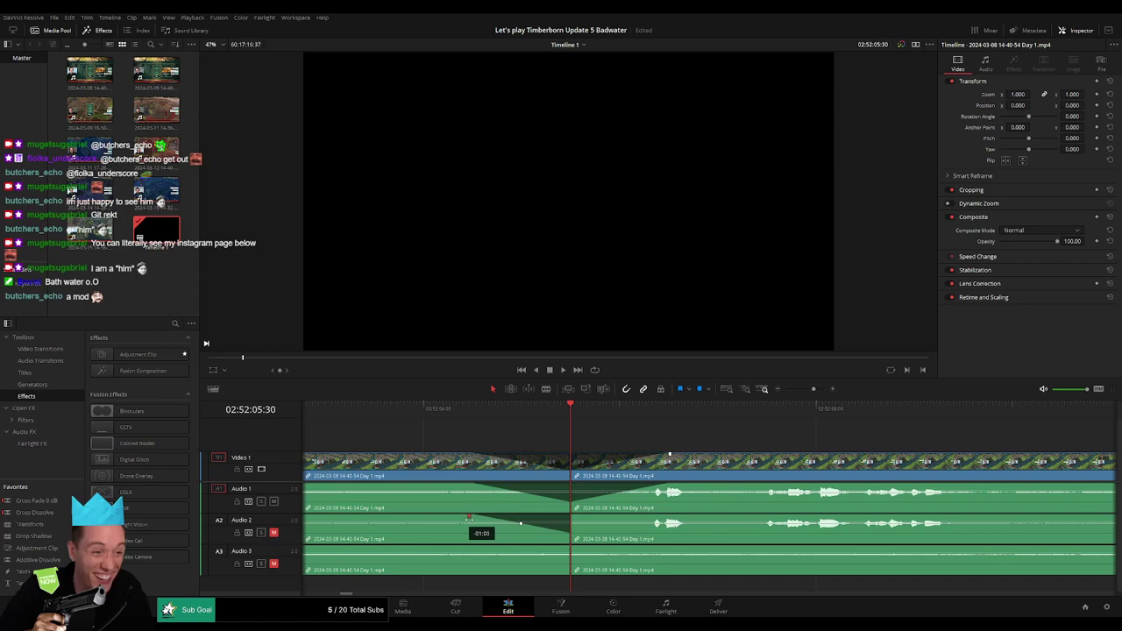
{"action": "left_click_drag", "start_coordinate": [573, 517], "coordinate": [662, 523]}
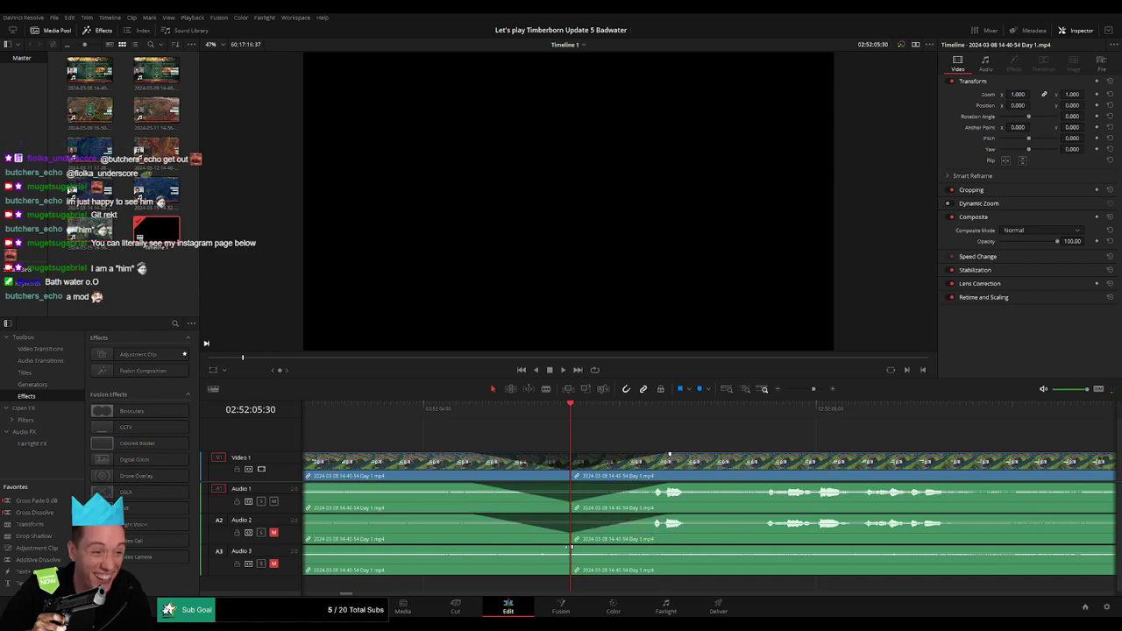
{"action": "left_click_drag", "start_coordinate": [570, 548], "coordinate": [468, 549]}
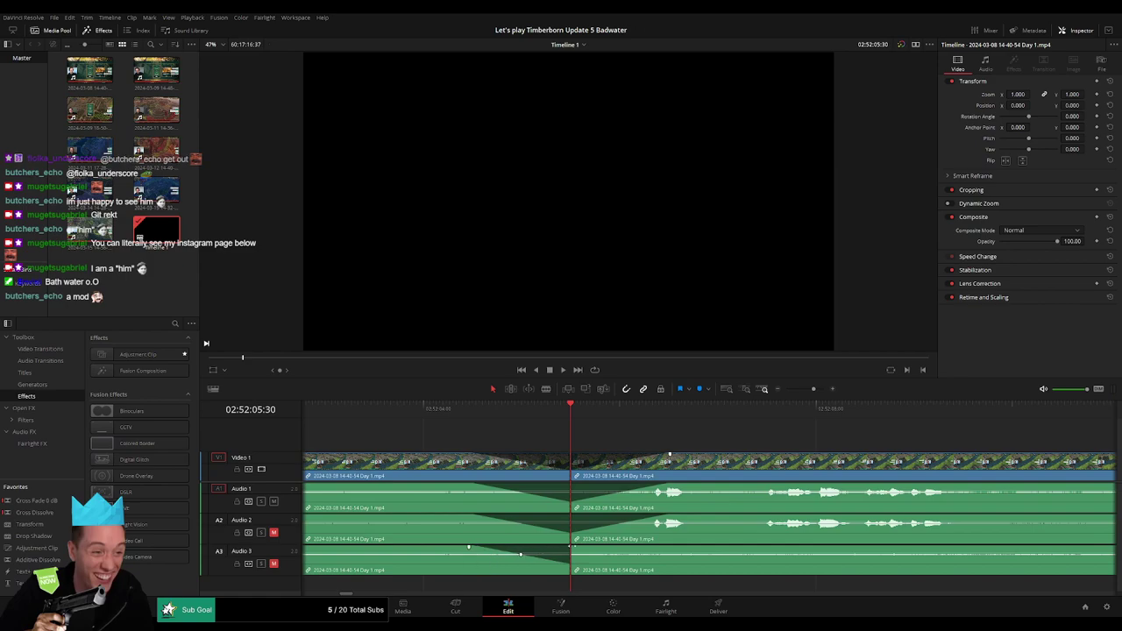
{"action": "left_click_drag", "start_coordinate": [571, 548], "coordinate": [650, 550]}
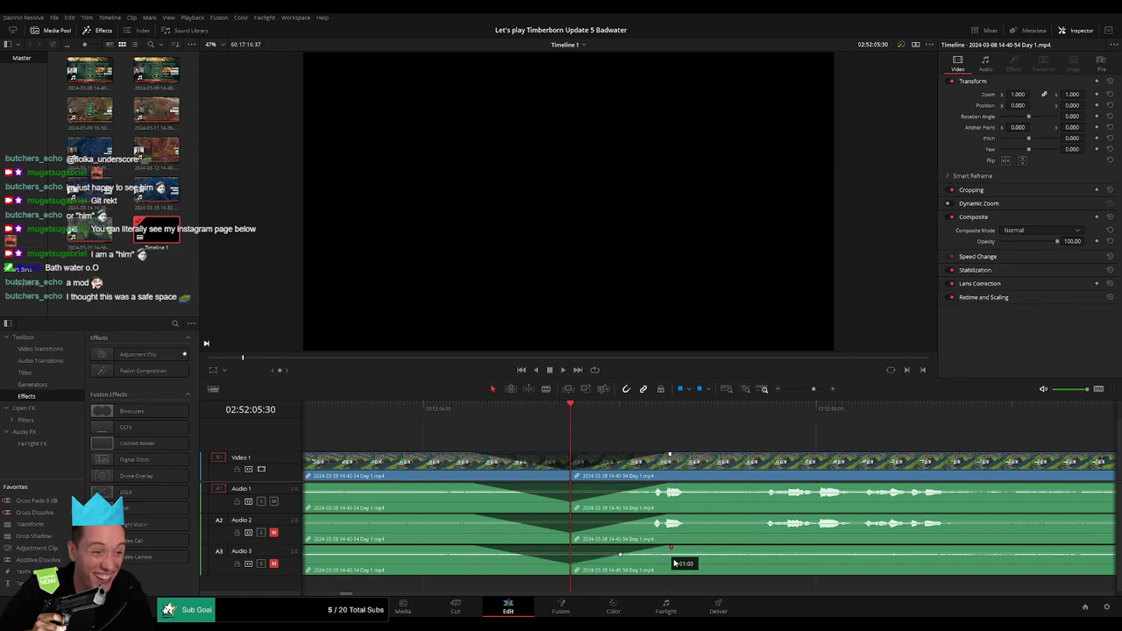
{"action": "left_click_drag", "start_coordinate": [811, 387], "coordinate": [785, 388]}
Scrub into the empty gap and drag the later Day 1 clip left to start at 04:00:00:00
{"action": "scroll", "coordinate": [726, 472], "scroll_direction": "down", "scroll_amount": 3}
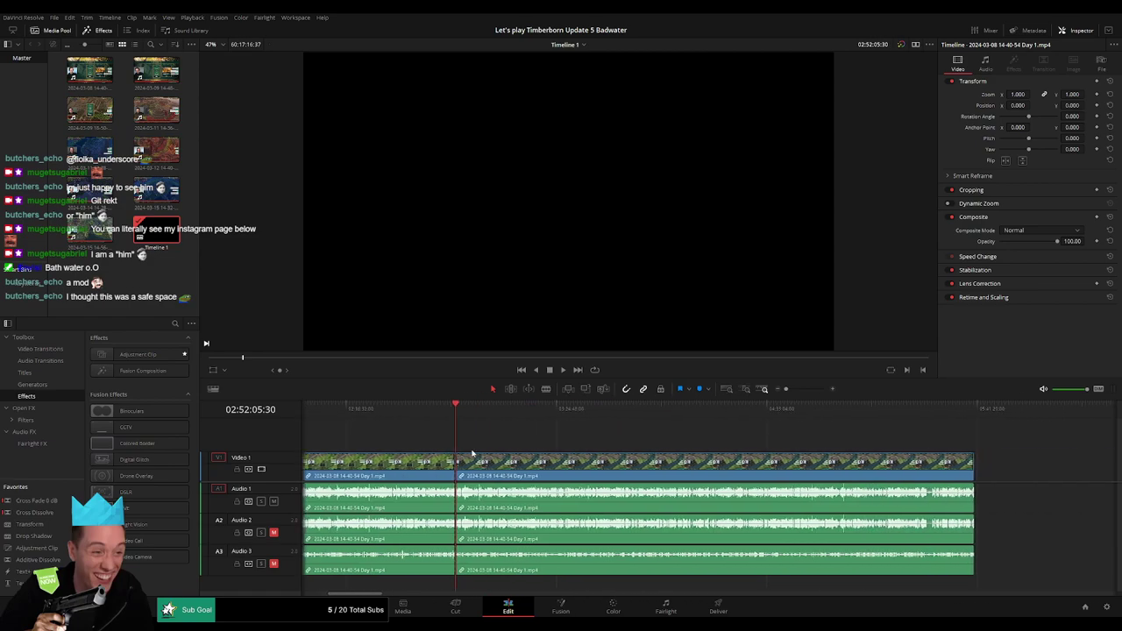
{"action": "scroll", "coordinate": [613, 474], "scroll_direction": "left", "scroll_amount": 3}
{"action": "left_click", "coordinate": [357, 413]}
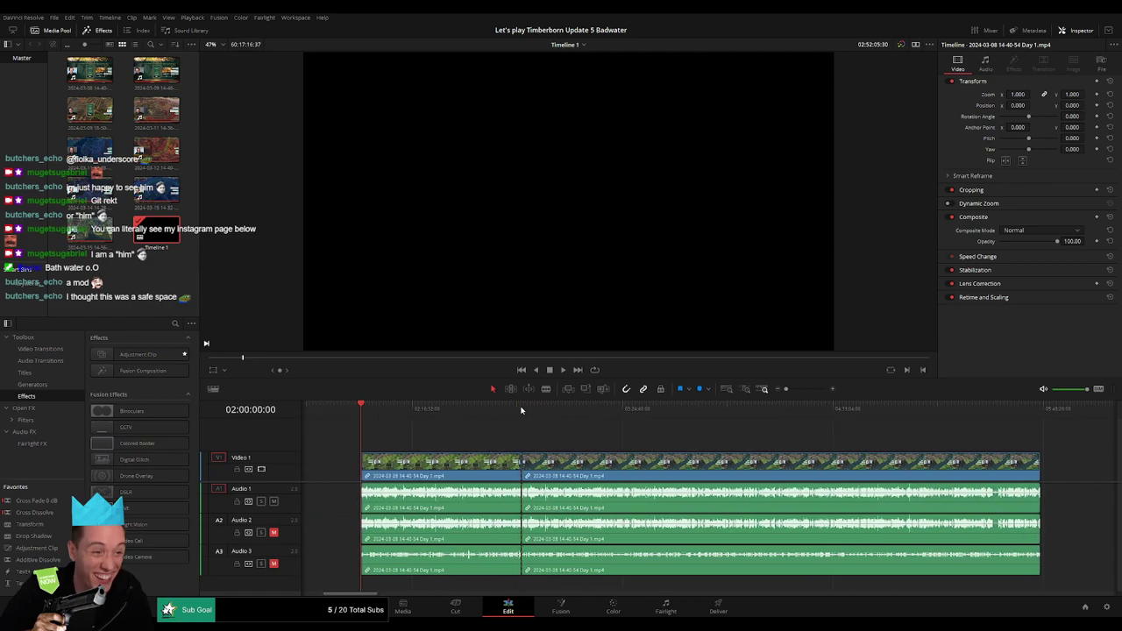
{"action": "scroll", "coordinate": [526, 429], "scroll_direction": "down", "scroll_amount": 3}
{"action": "left_click_drag", "start_coordinate": [446, 460], "coordinate": [771, 441]}
{"action": "left_click", "coordinate": [577, 433]}
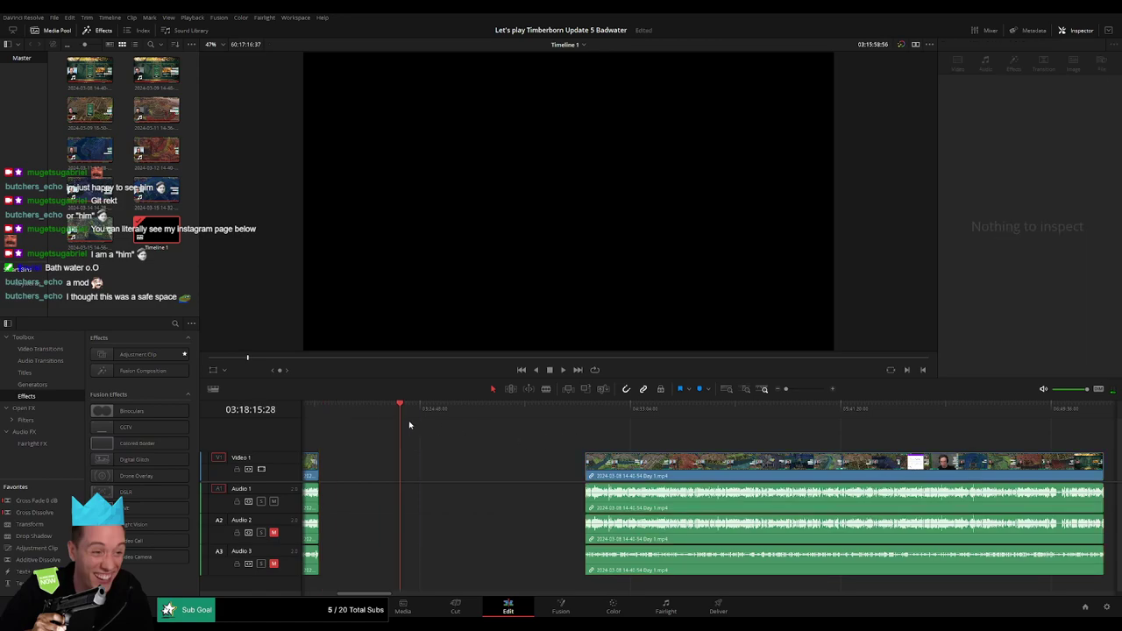
{"action": "left_click_drag", "start_coordinate": [408, 425], "coordinate": [523, 432]}
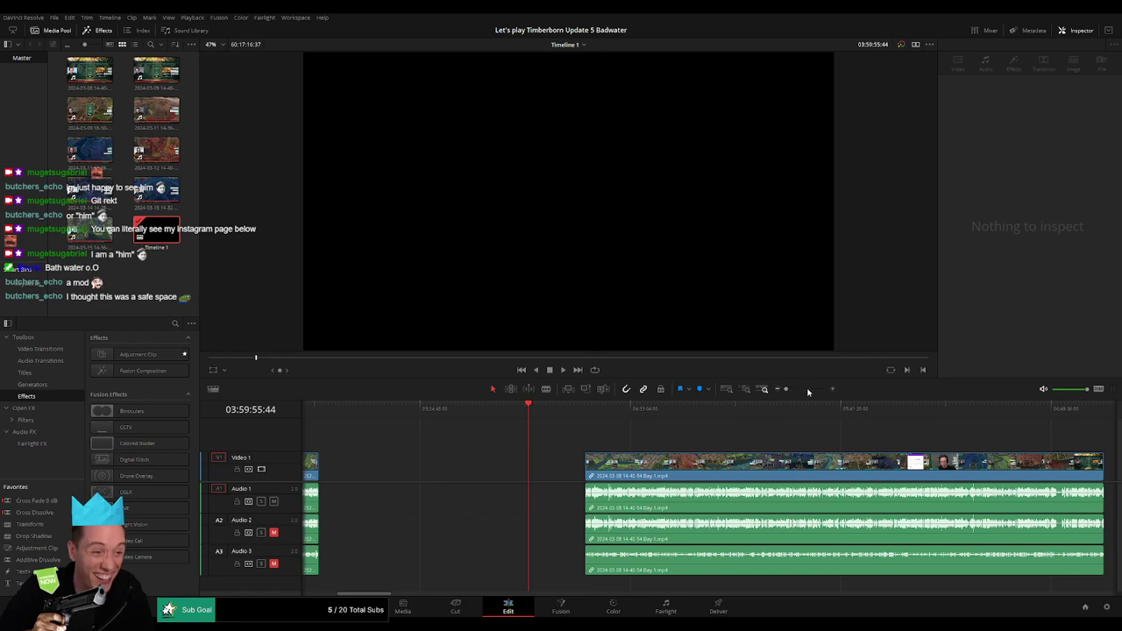
{"action": "scroll", "coordinate": [808, 392], "scroll_direction": "up", "scroll_amount": 1}
{"action": "left_click", "coordinate": [704, 410]}
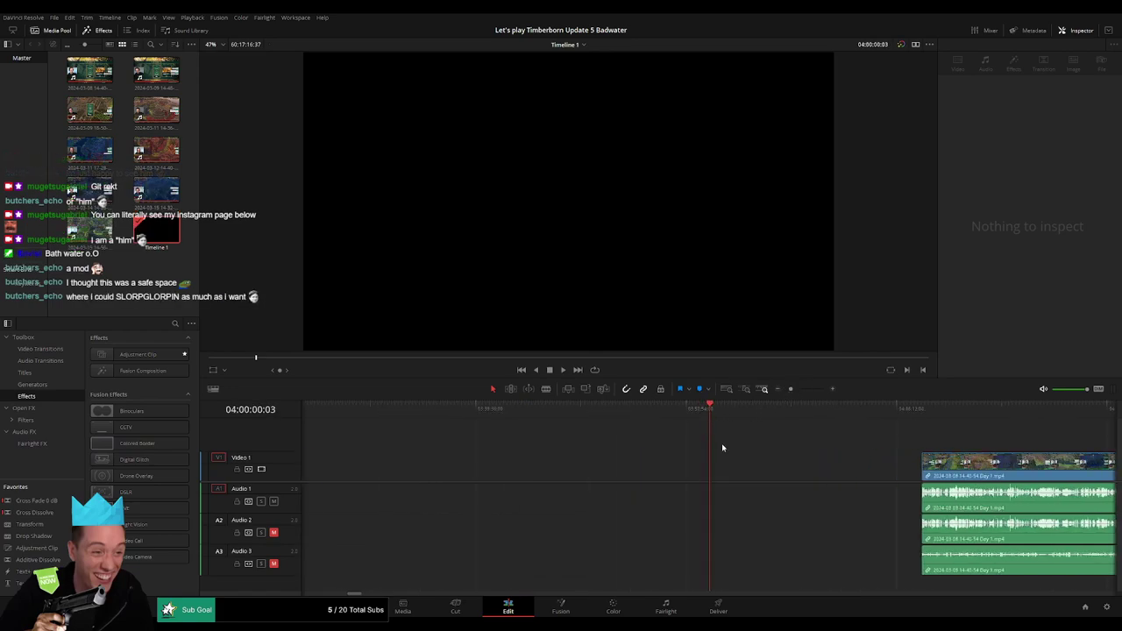
{"action": "left_click_drag", "start_coordinate": [929, 462], "coordinate": [717, 462]}
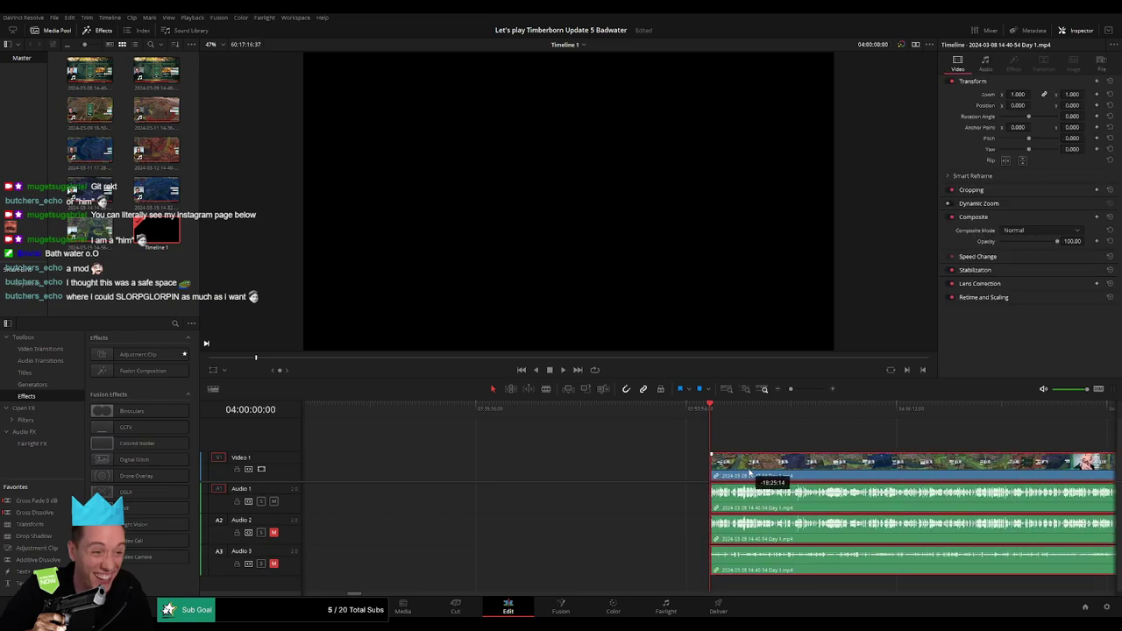
{"action": "key", "text": "space"}
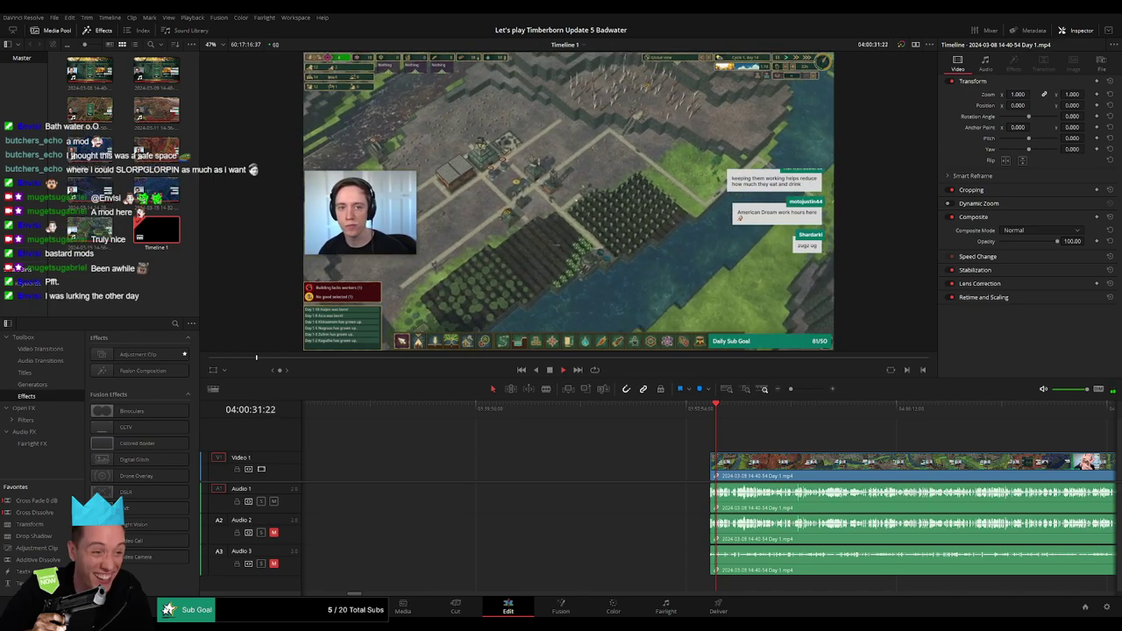
{"action": "scroll", "coordinate": [526, 445], "scroll_direction": "right", "scroll_amount": 5}
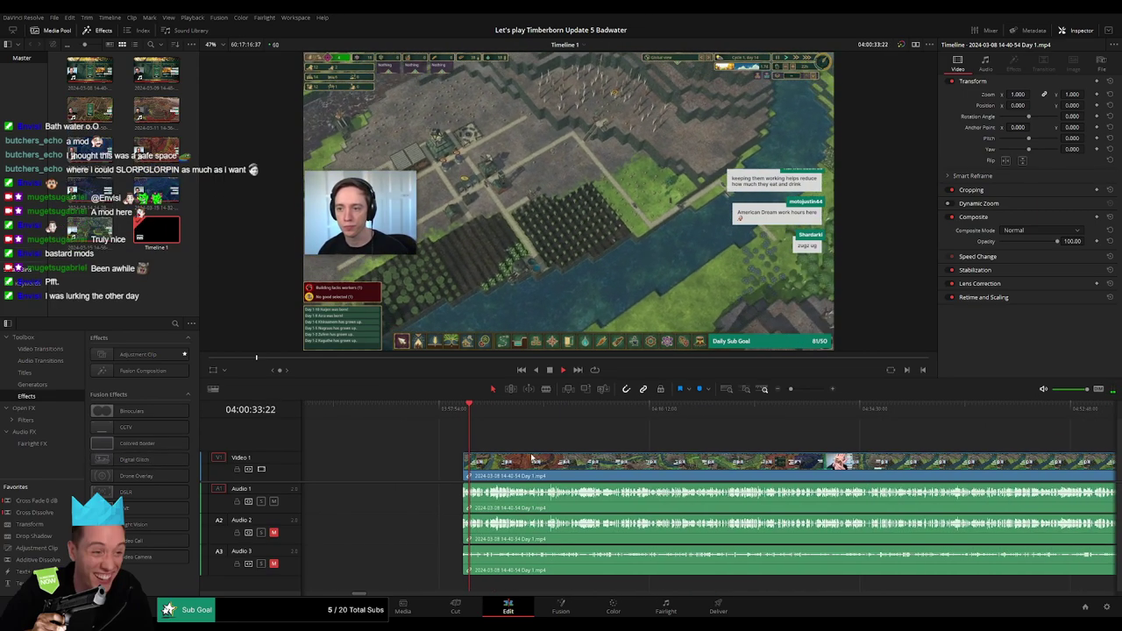
{"action": "scroll", "coordinate": [508, 445], "scroll_direction": "right", "scroll_amount": 1}
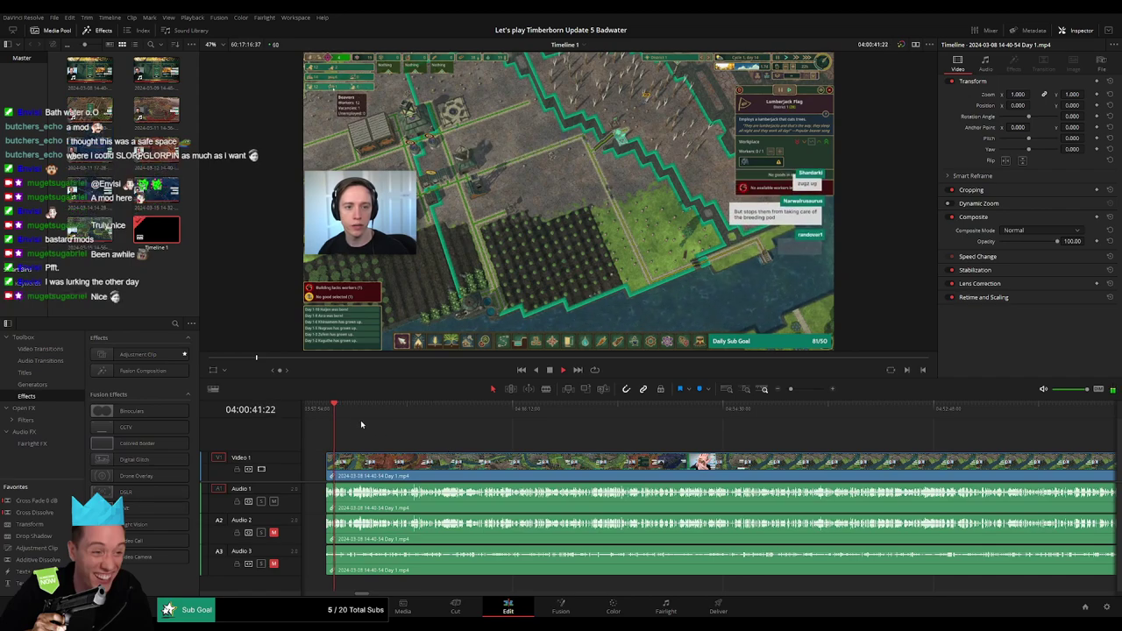
{"action": "left_click_drag", "start_coordinate": [445, 409], "coordinate": [693, 424]}
{"action": "left_click_drag", "start_coordinate": [800, 394], "coordinate": [785, 389]}
{"action": "mouse_move", "coordinate": [561, 412]}
{"action": "left_mouse_down"}
{"action": "mouse_move", "coordinate": [513, 417]}
{"action": "mouse_move", "coordinate": [553, 423]}
{"action": "left_mouse_up"}
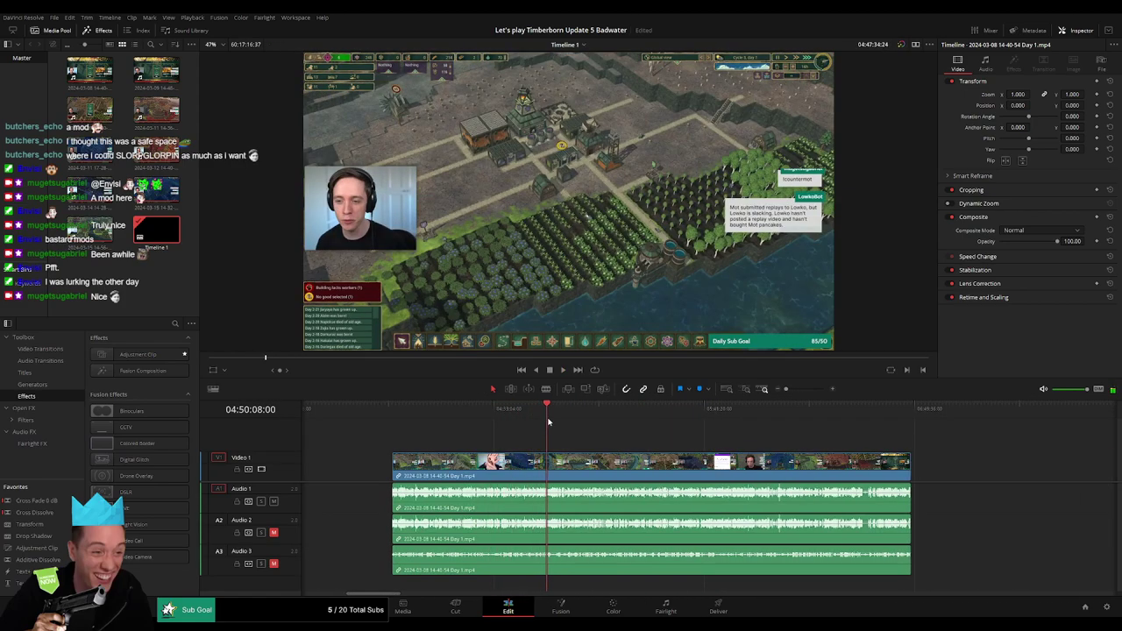
Find the frame where the YouTube overlay begins, 04:52:01:00, and blade all tracks there
{"action": "key", "text": "space"}
{"action": "left_click_drag", "start_coordinate": [786, 388], "coordinate": [803, 388]}
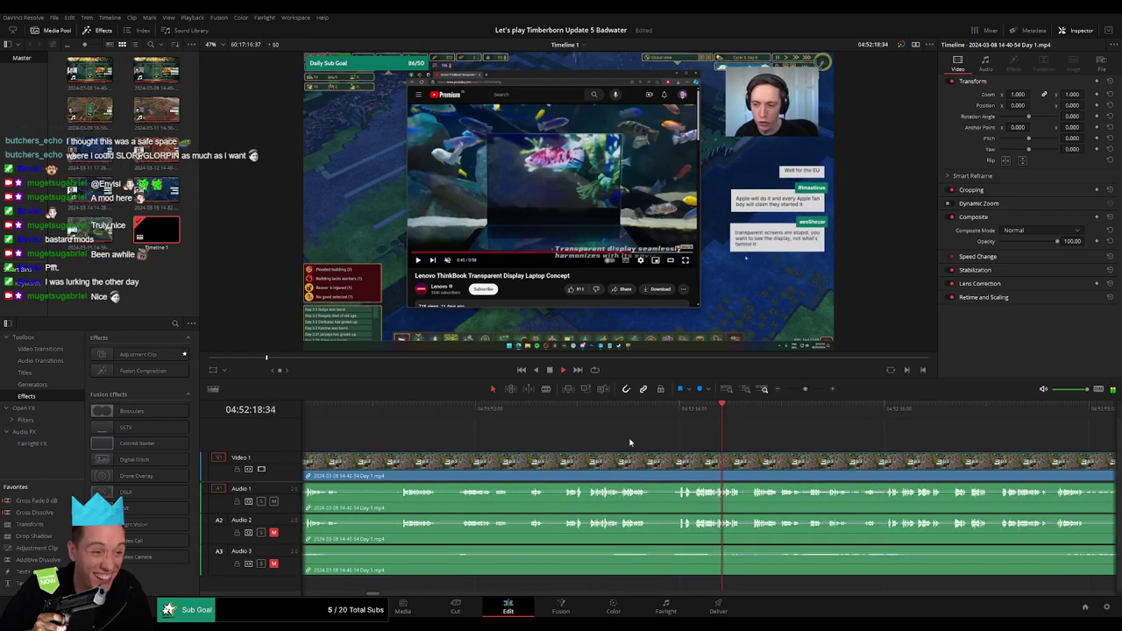
{"action": "scroll", "coordinate": [639, 438], "scroll_direction": "right", "scroll_amount": 3}
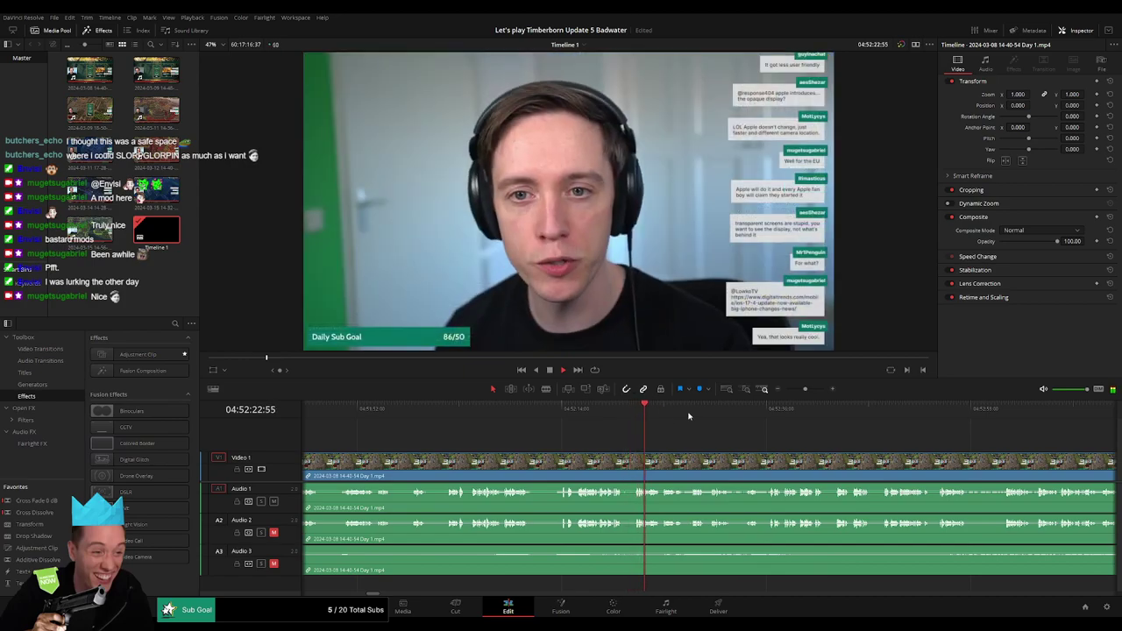
{"action": "left_click_drag", "start_coordinate": [677, 418], "coordinate": [850, 424]}
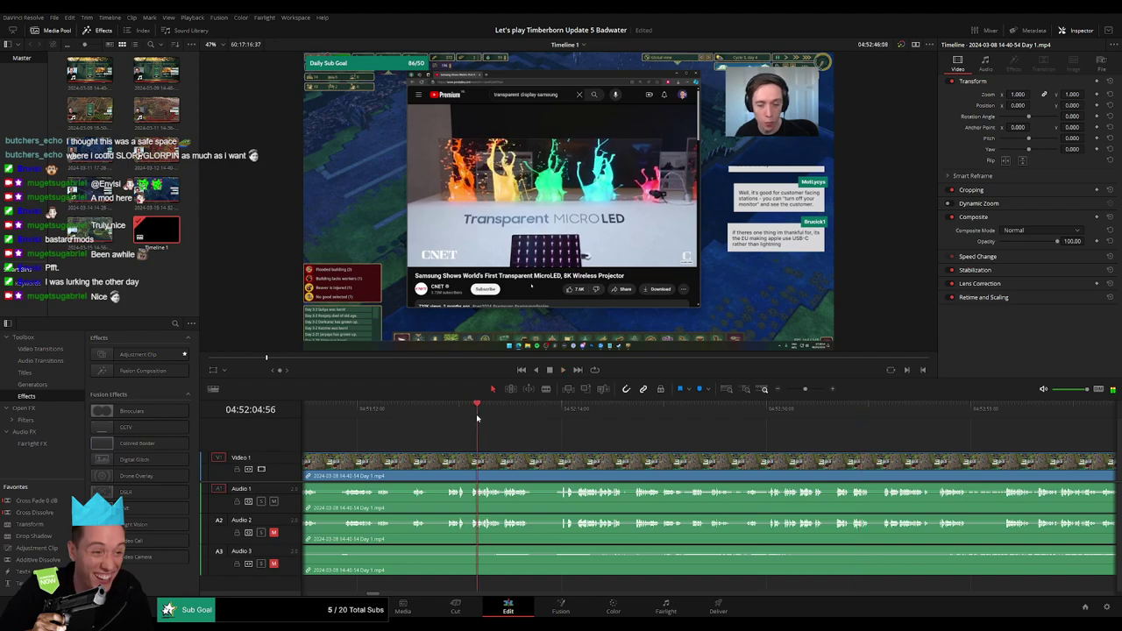
{"action": "left_click", "coordinate": [453, 413]}
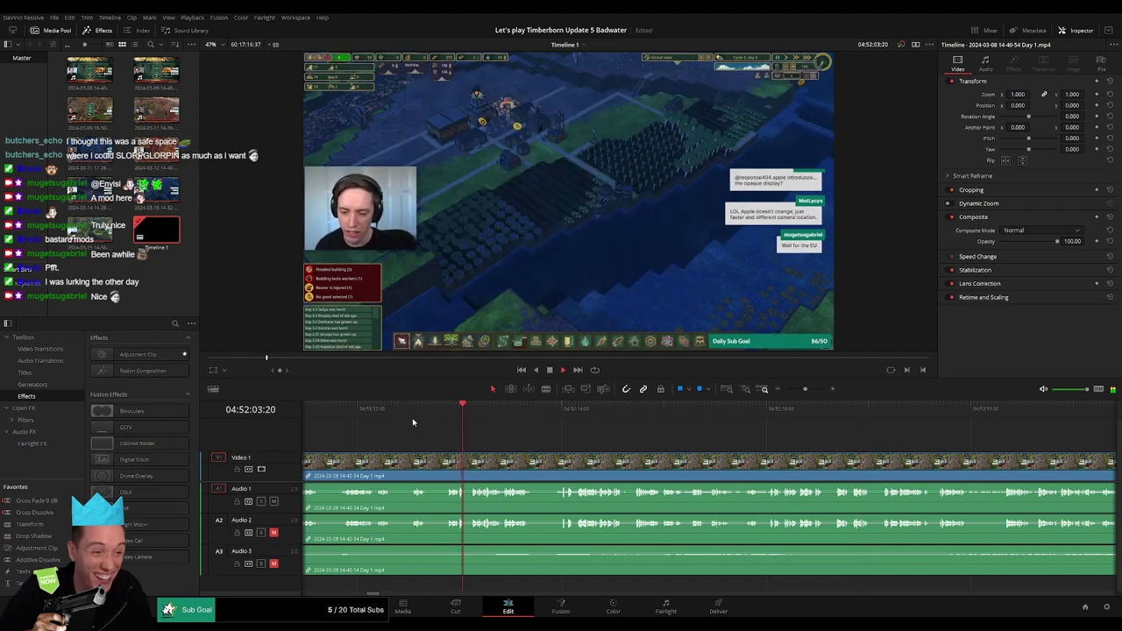
{"action": "left_click", "coordinate": [407, 416]}
{"action": "scroll", "coordinate": [790, 410], "scroll_direction": "up", "scroll_amount": 3}
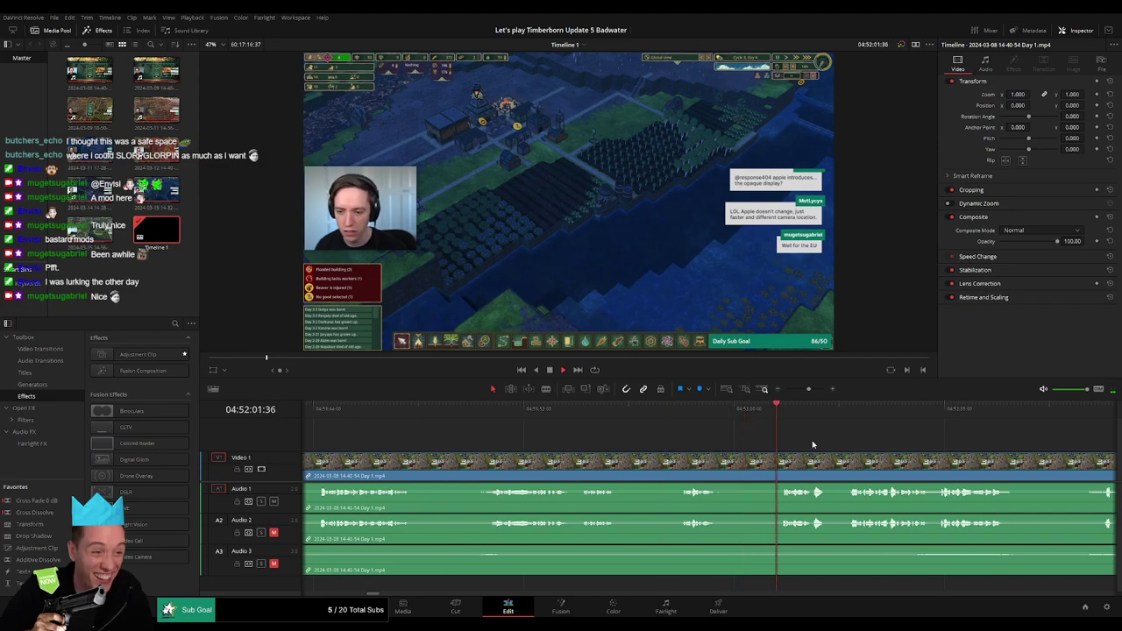
{"action": "scroll", "coordinate": [701, 423], "scroll_direction": "right", "scroll_amount": 3}
{"action": "left_click", "coordinate": [769, 409]}
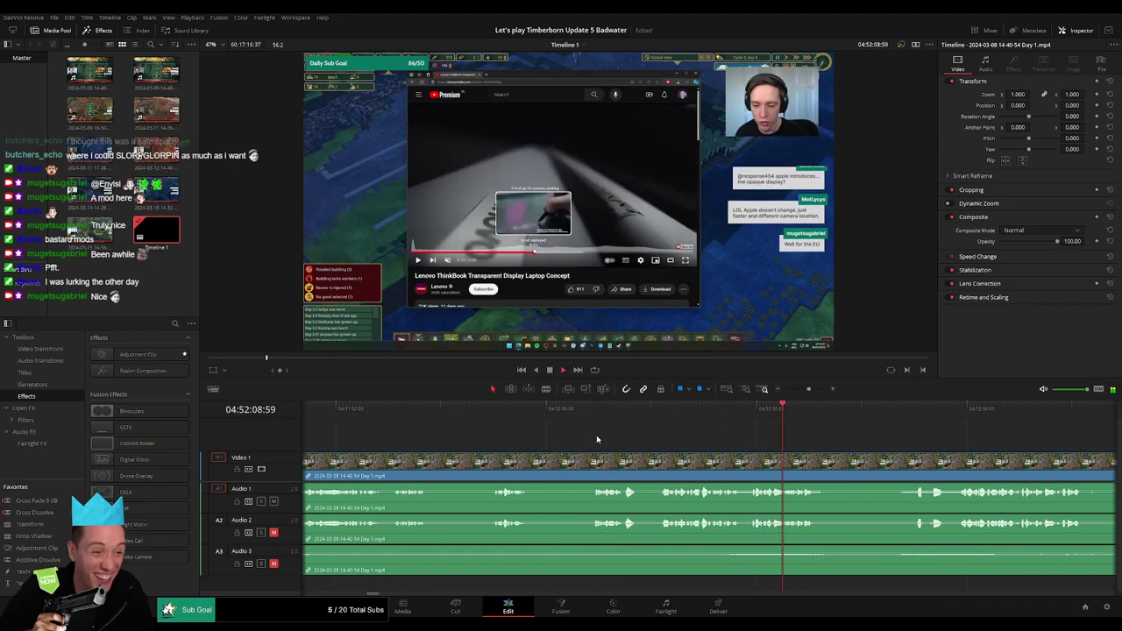
{"action": "left_click", "coordinate": [593, 412]}
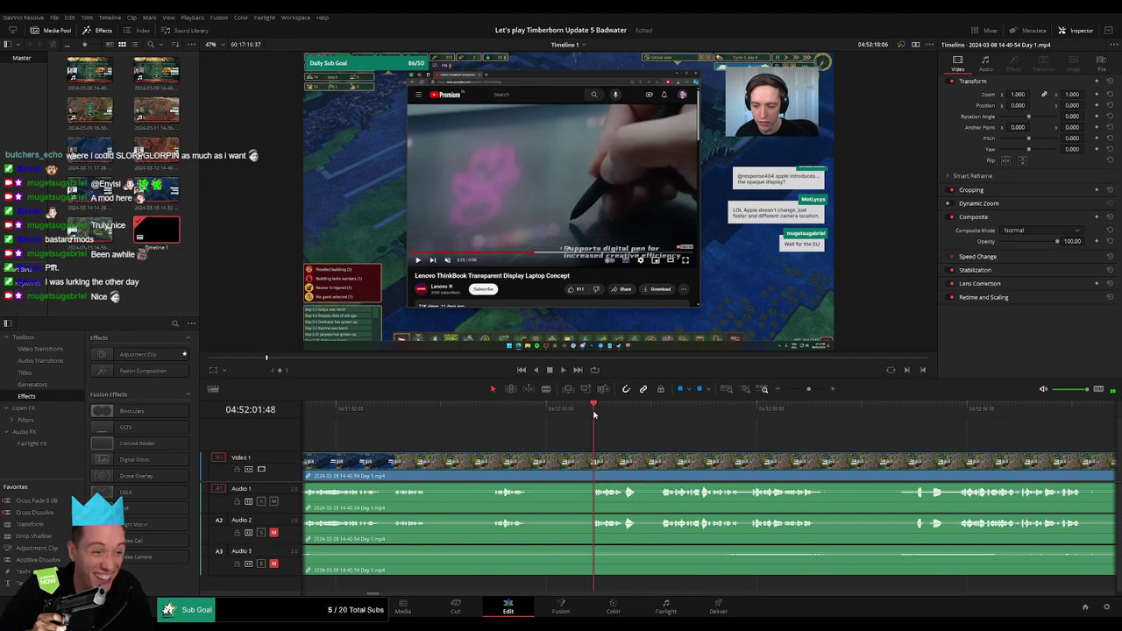
{"action": "left_click_drag", "start_coordinate": [593, 414], "coordinate": [571, 417]}
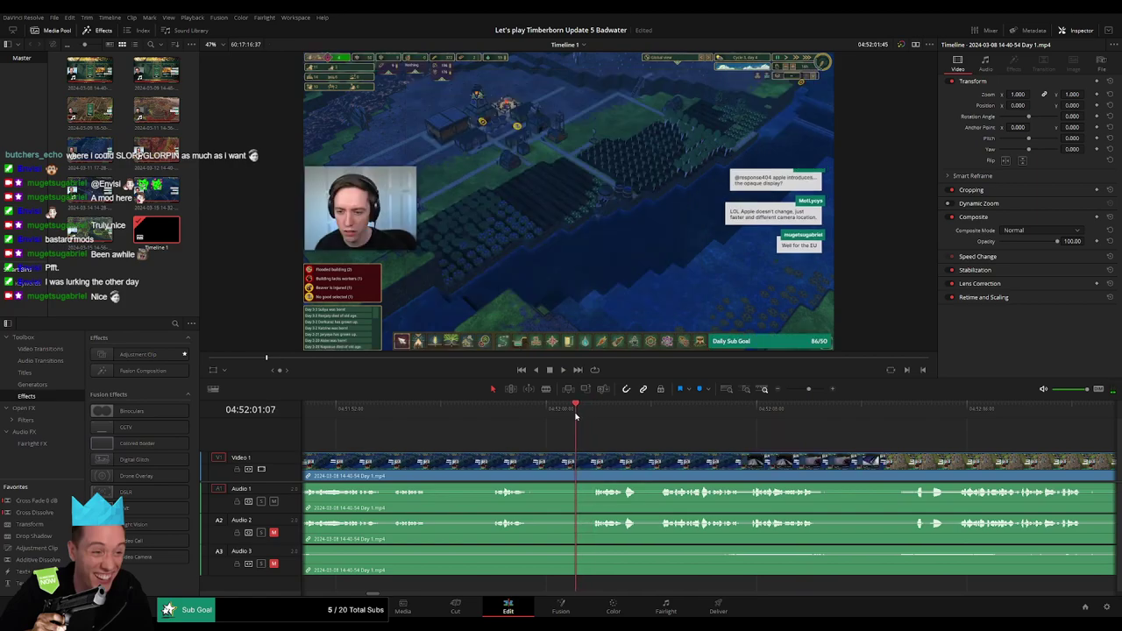
{"action": "key", "text": "ctrl+b"}
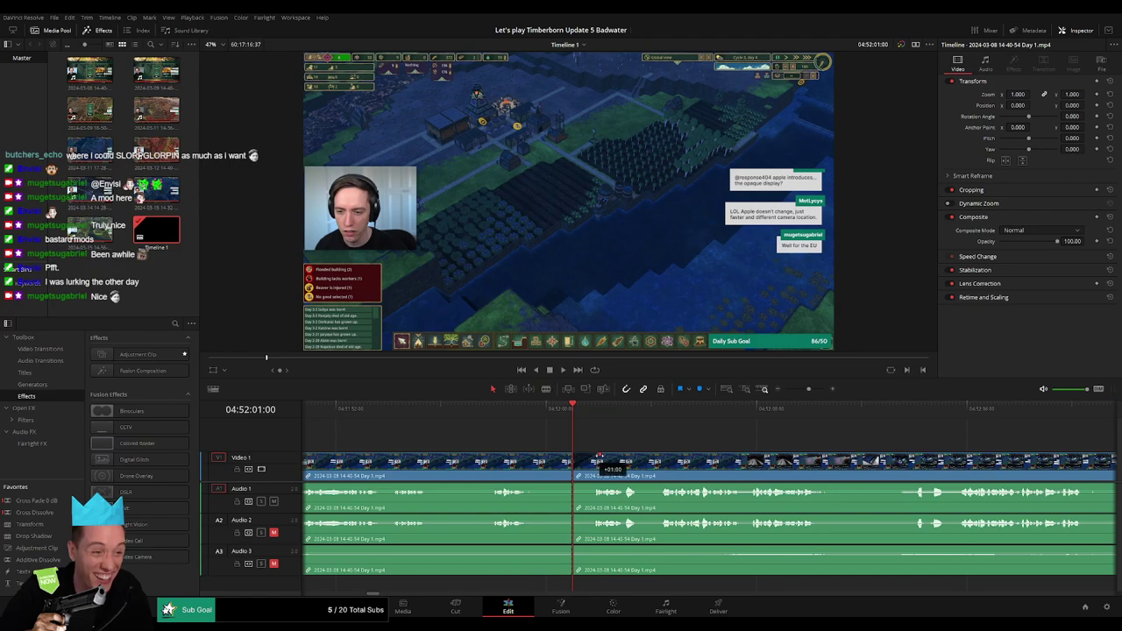
Add audio fade-outs and fade-ins on Audio 1–3 around the 04:52:01 cut
{"action": "left_click_drag", "start_coordinate": [599, 459], "coordinate": [571, 457]}
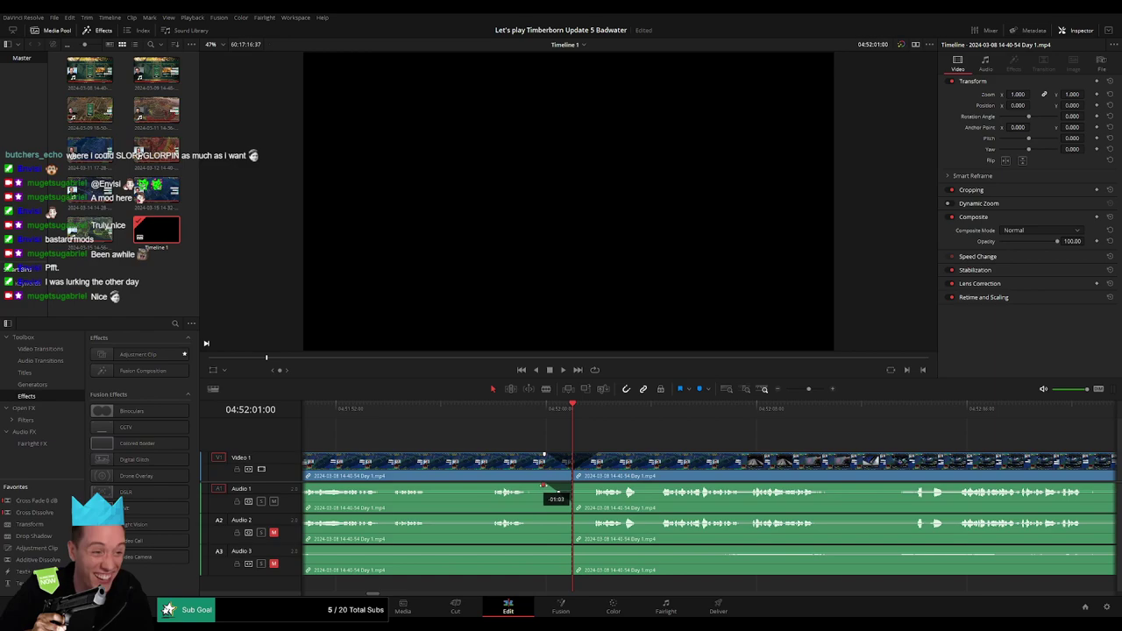
{"action": "left_click_drag", "start_coordinate": [581, 489], "coordinate": [575, 484]}
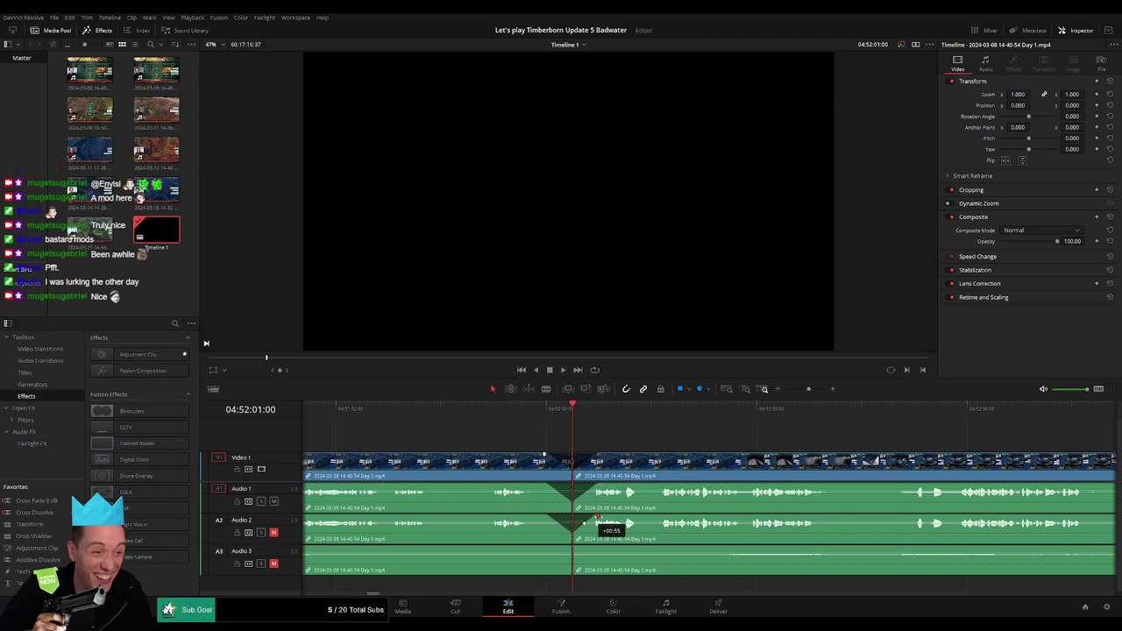
{"action": "left_click_drag", "start_coordinate": [599, 521], "coordinate": [601, 521]}
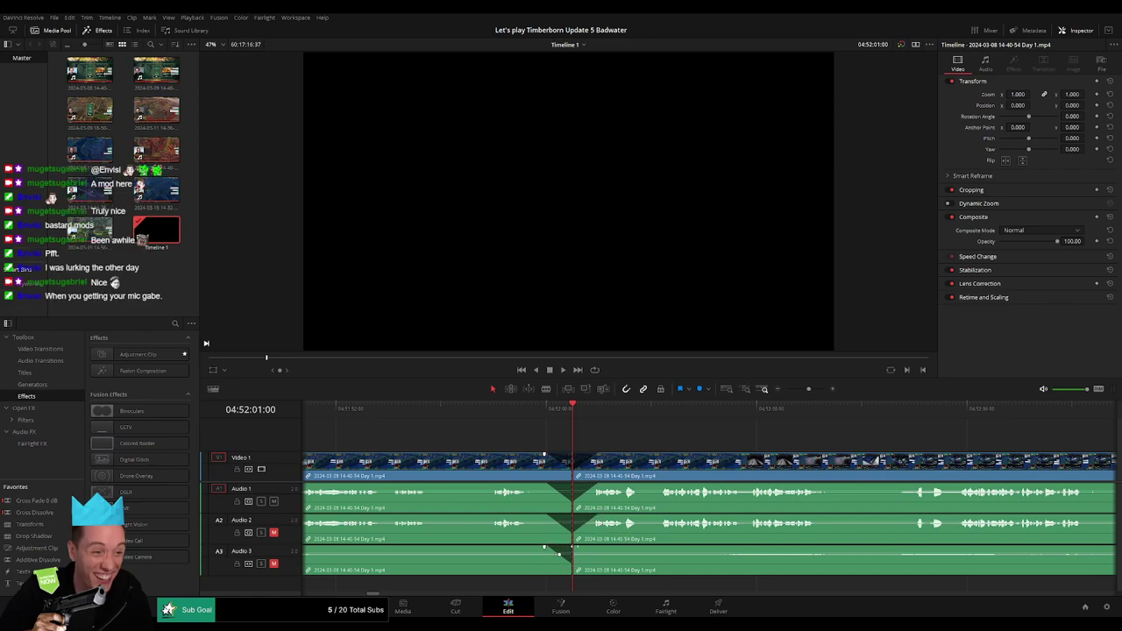
{"action": "left_click_drag", "start_coordinate": [599, 549], "coordinate": [600, 549]}
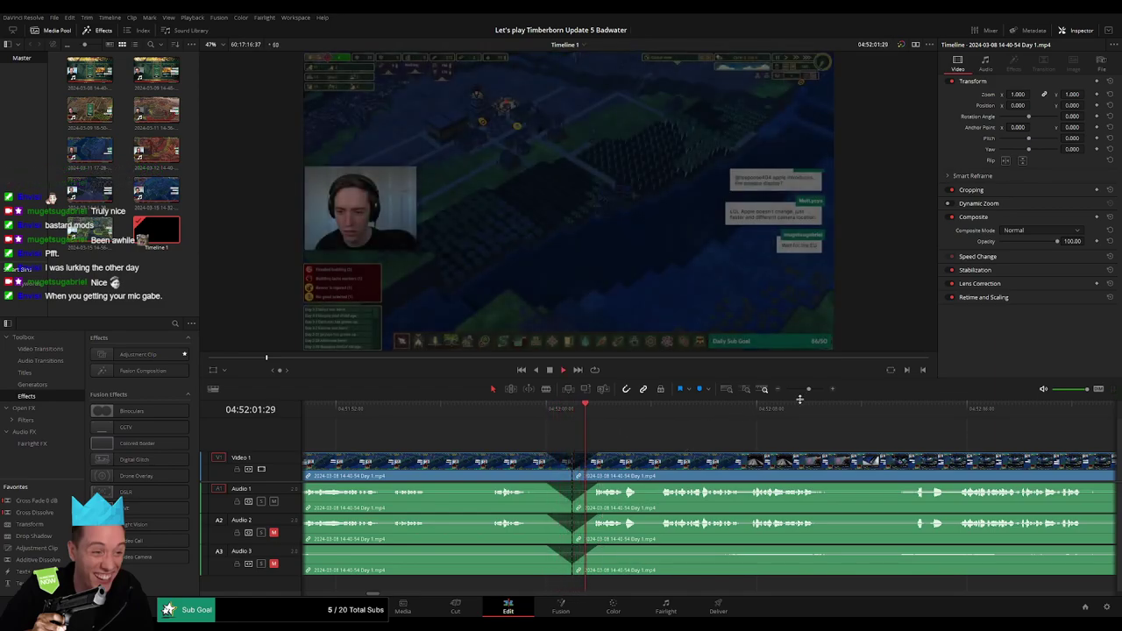
Move the section after the 04:52:01 cut right so it starts at 06:00:00:00
{"action": "scroll", "coordinate": [727, 404], "scroll_direction": "up", "scroll_amount": 3}
{"action": "scroll", "coordinate": [612, 431], "scroll_direction": "down", "scroll_amount": 3}
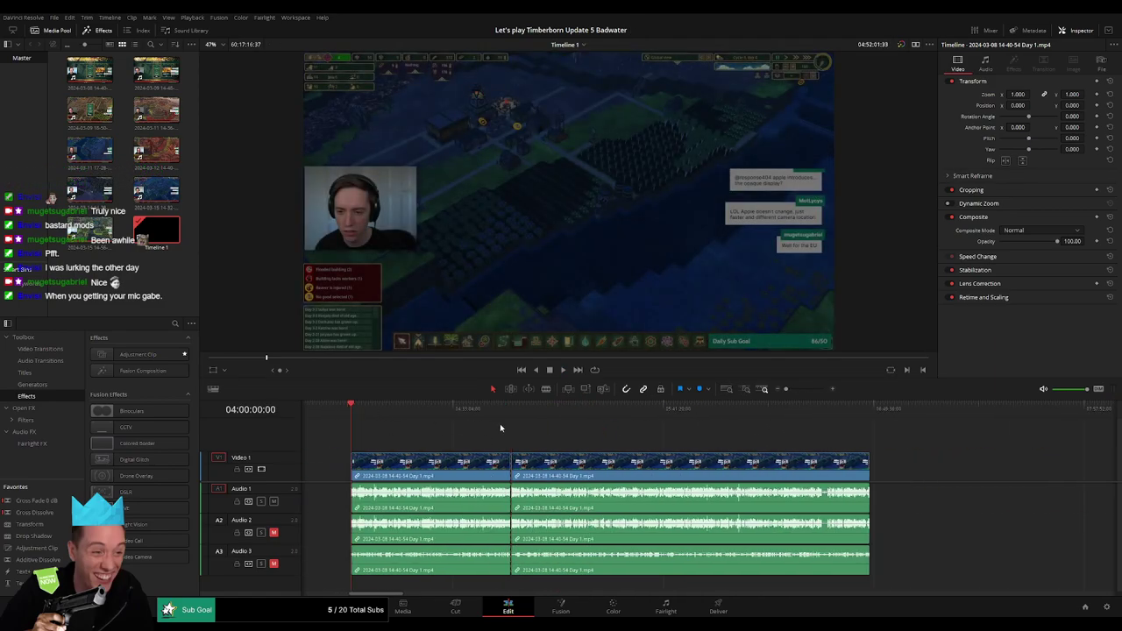
{"action": "scroll", "coordinate": [500, 428], "scroll_direction": "down", "scroll_amount": 5}
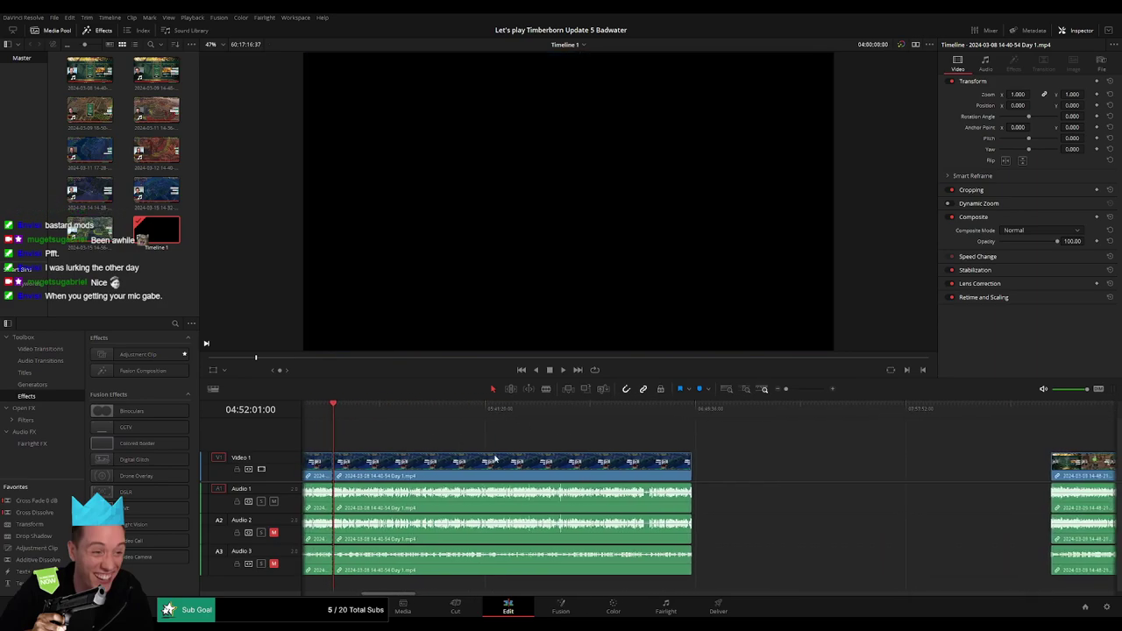
{"action": "left_click_drag", "start_coordinate": [495, 458], "coordinate": [705, 457]}
{"action": "left_click", "coordinate": [500, 445]}
{"action": "left_click", "coordinate": [406, 419]}
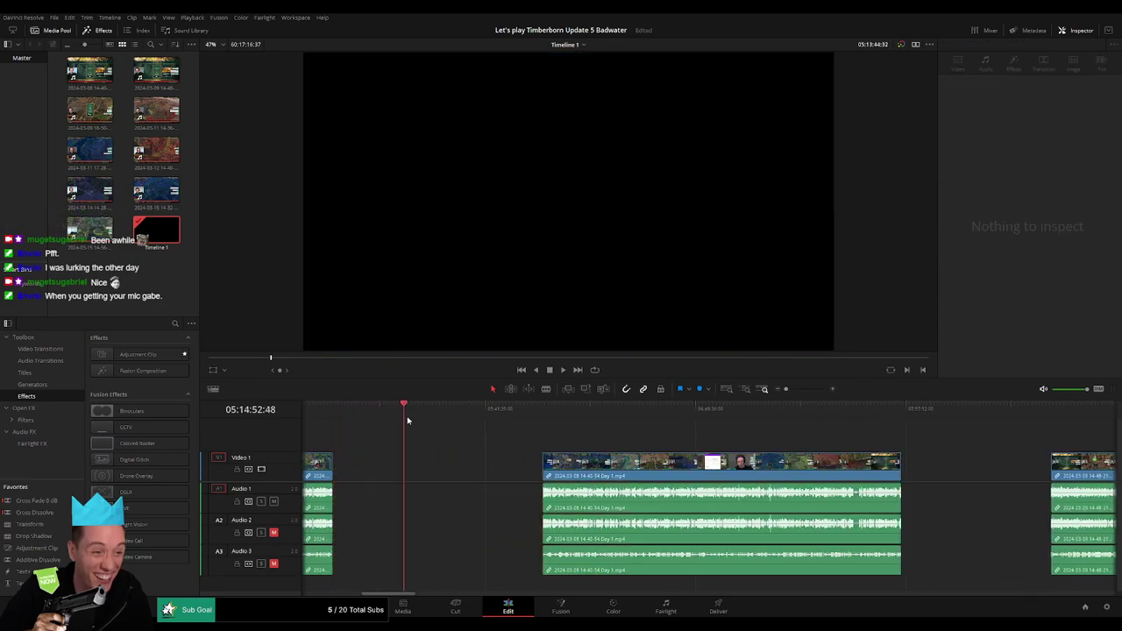
{"action": "left_click_drag", "start_coordinate": [406, 421], "coordinate": [534, 432]}
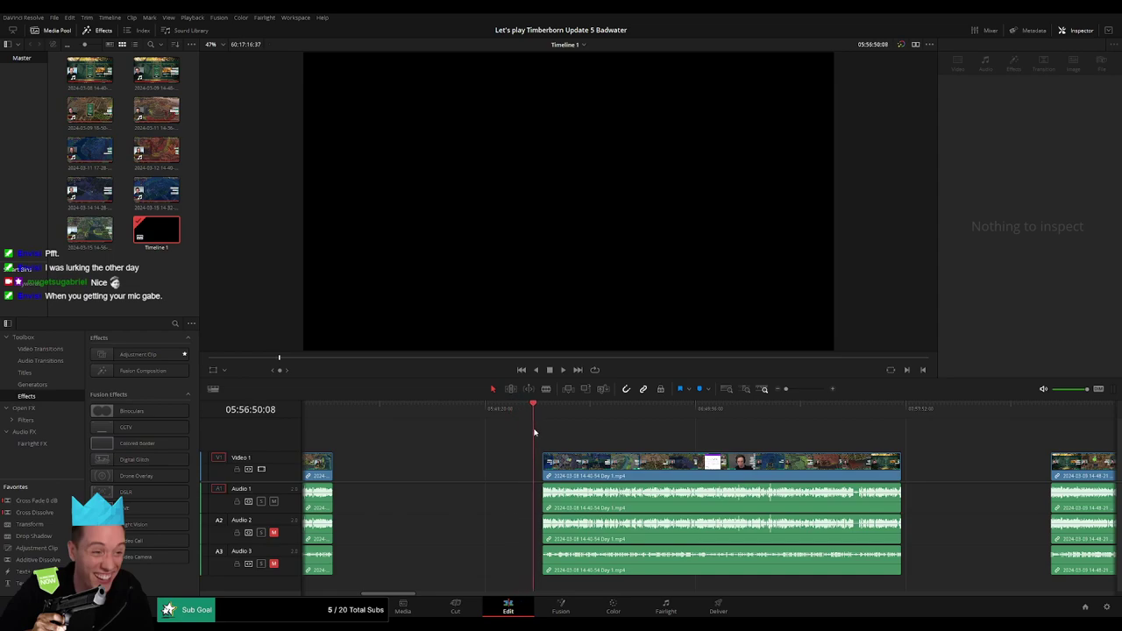
Play the timeline from the beginning of that Day 1 clip
{"action": "left_click", "coordinate": [597, 463]}
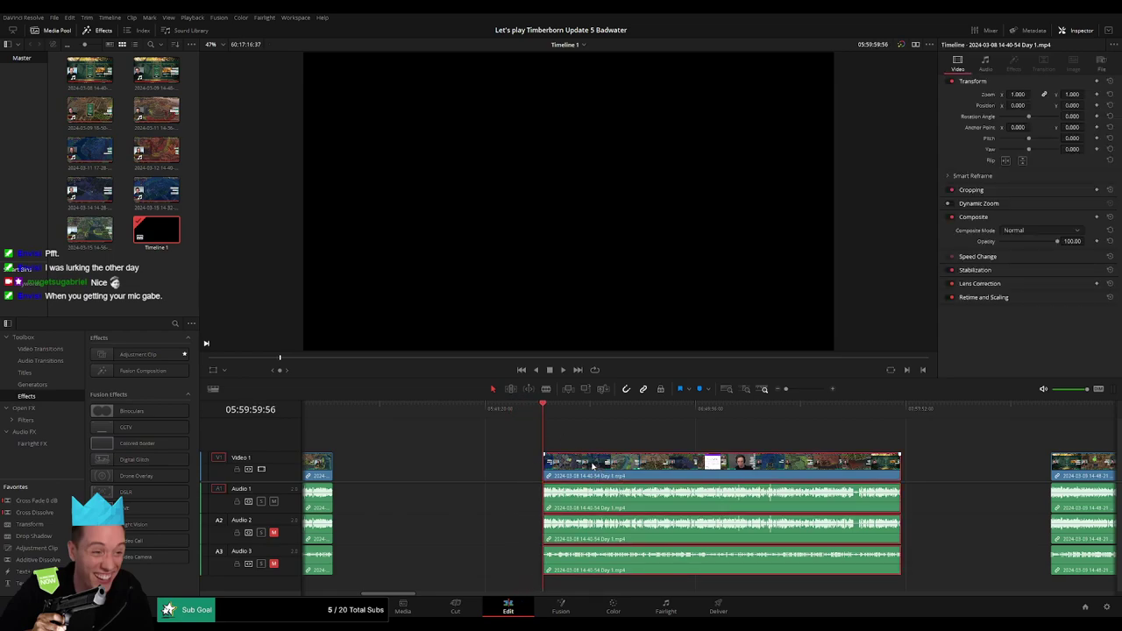
{"action": "left_click", "coordinate": [593, 442]}
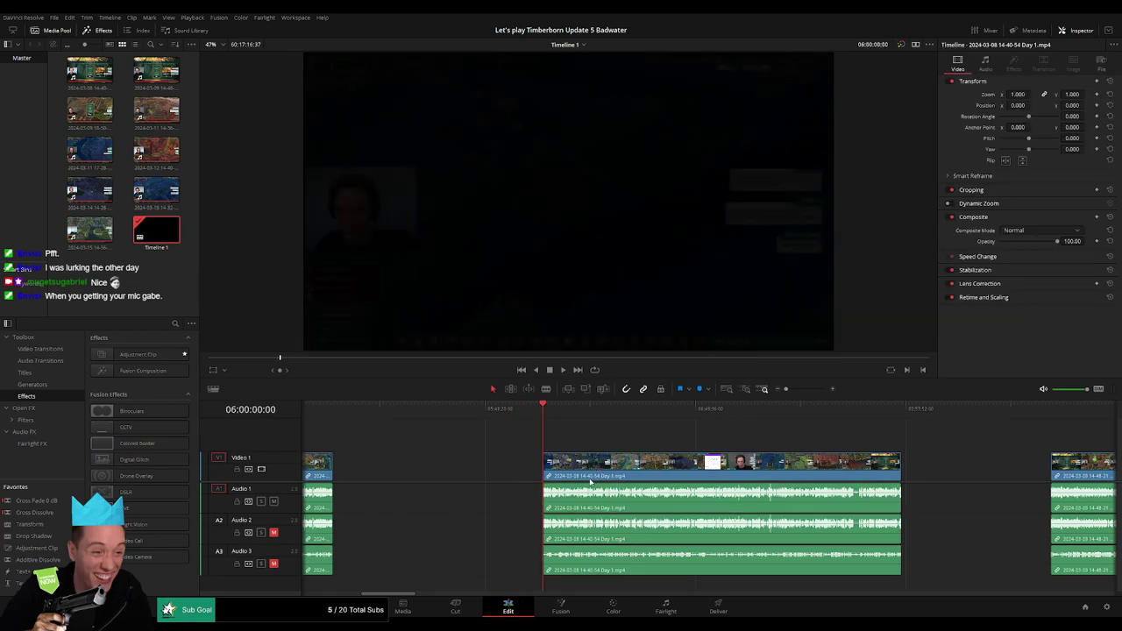
{"action": "left_click_drag", "start_coordinate": [592, 482], "coordinate": [604, 444]}
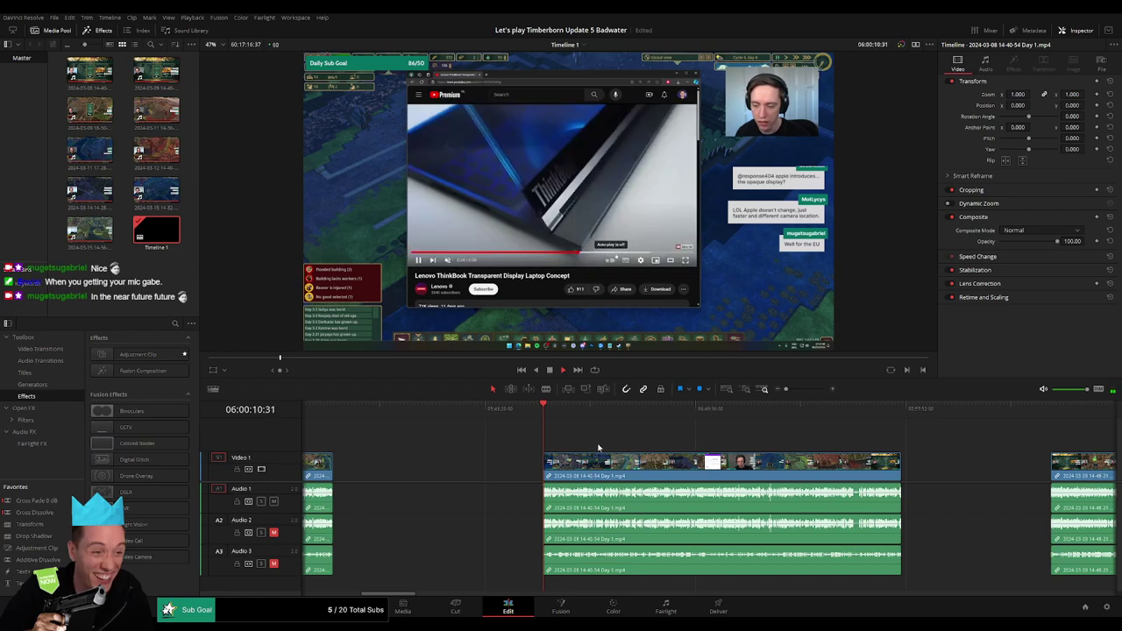
Scrub further into the Day 1 footage, play it, and zoom the timeline in
{"action": "scroll", "coordinate": [526, 447], "scroll_direction": "right", "scroll_amount": 4}
{"action": "scroll", "coordinate": [412, 438], "scroll_direction": "right", "scroll_amount": 1}
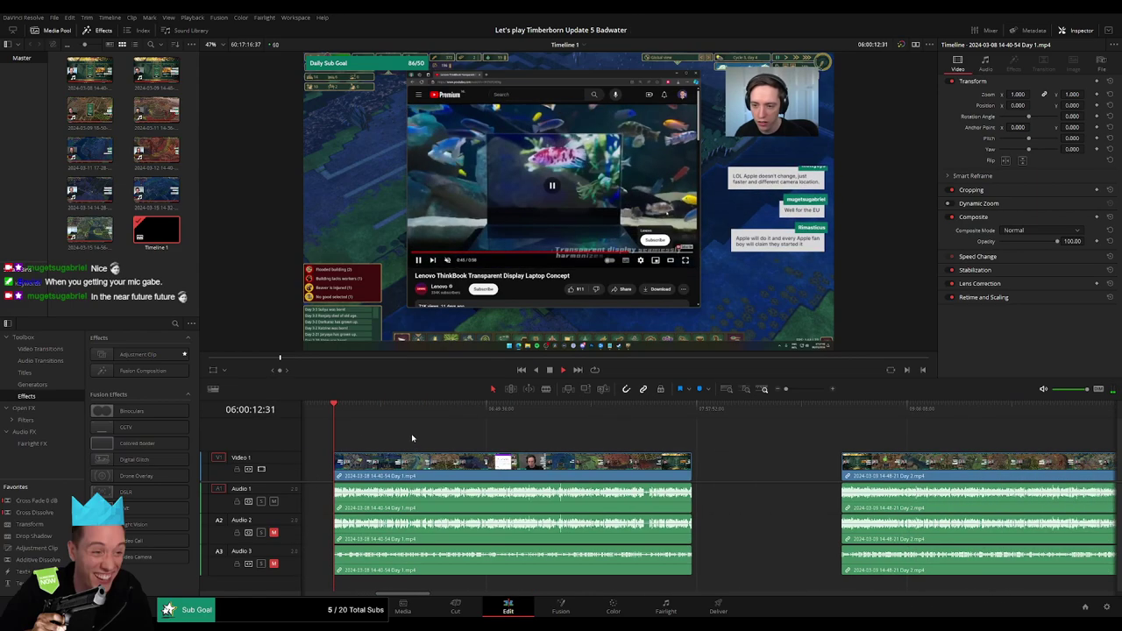
{"action": "left_click_drag", "start_coordinate": [341, 413], "coordinate": [493, 419]}
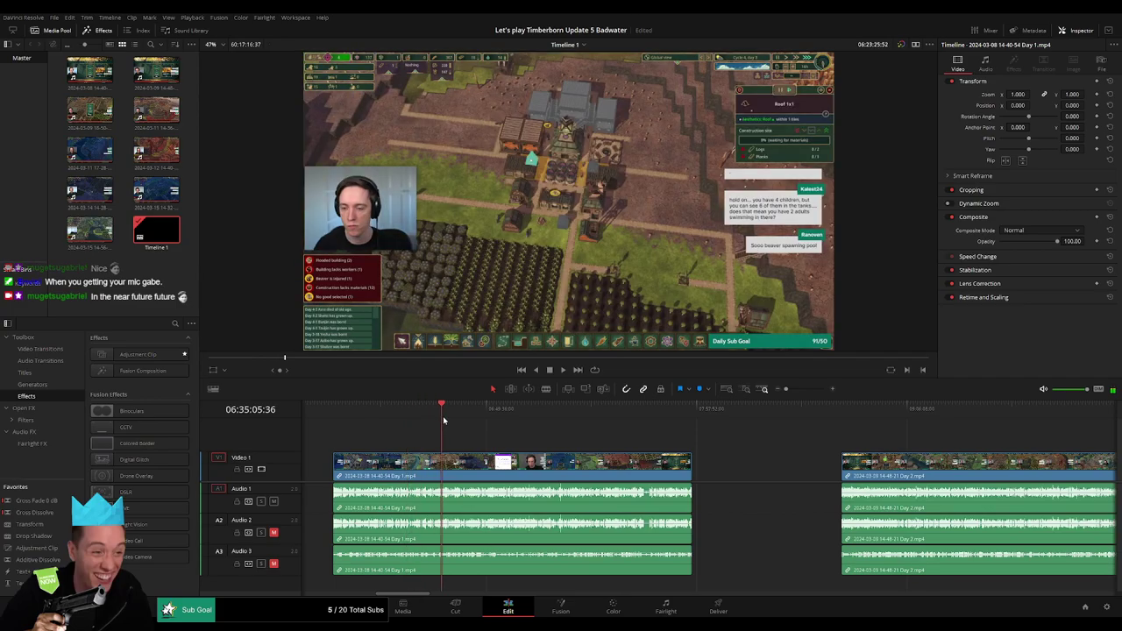
{"action": "key", "text": "space"}
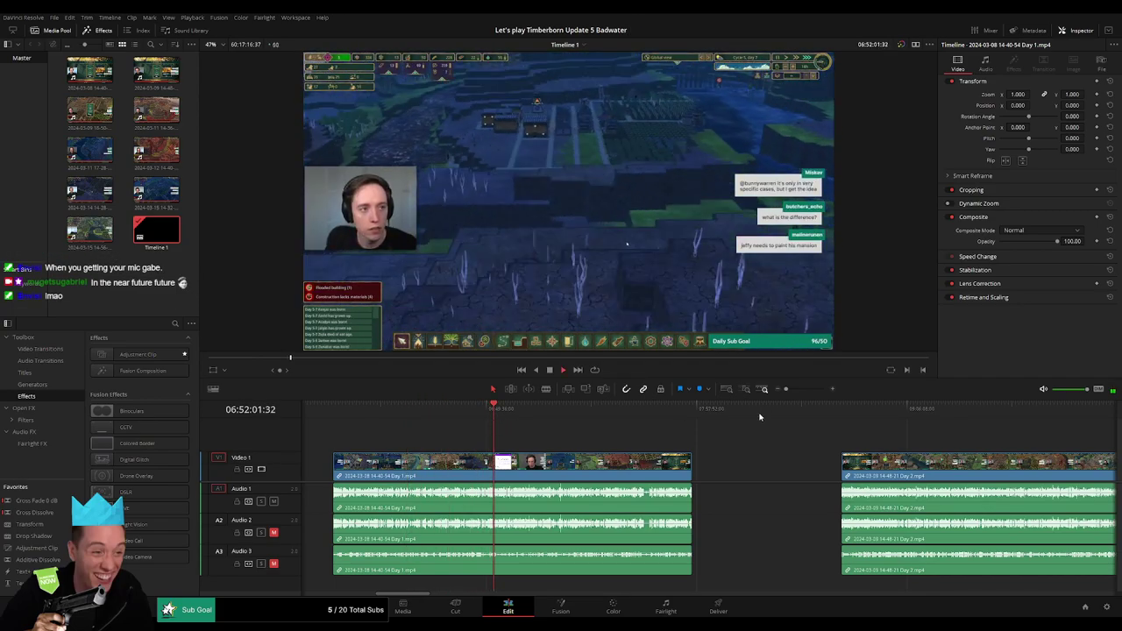
{"action": "left_click_drag", "start_coordinate": [785, 390], "coordinate": [807, 389]}
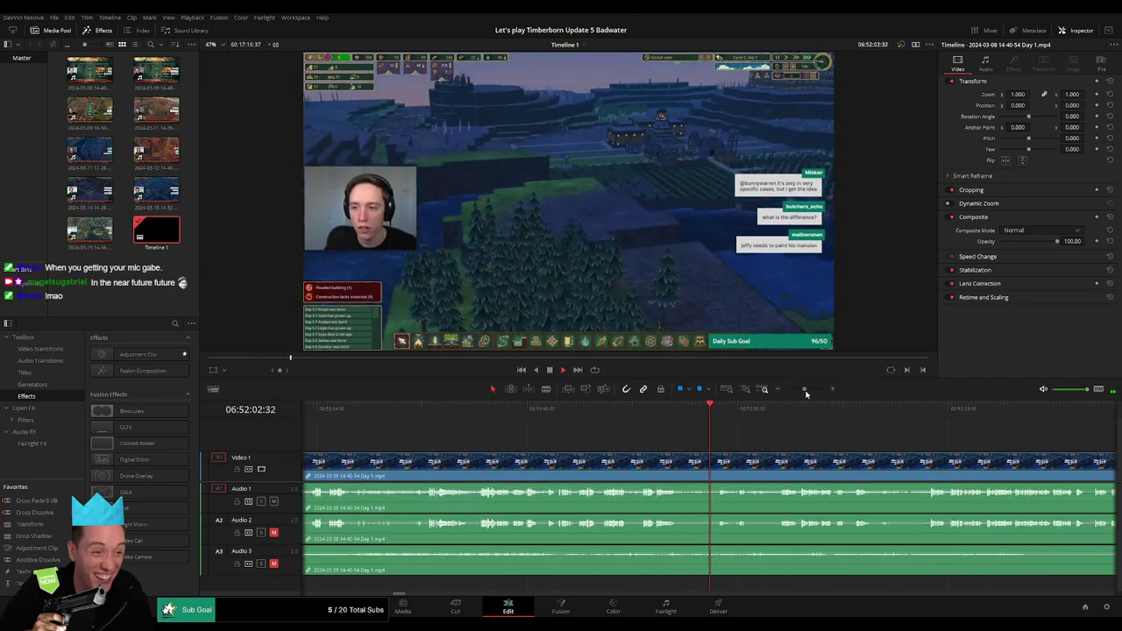
{"action": "scroll", "coordinate": [716, 465], "scroll_direction": "right", "scroll_amount": 3}
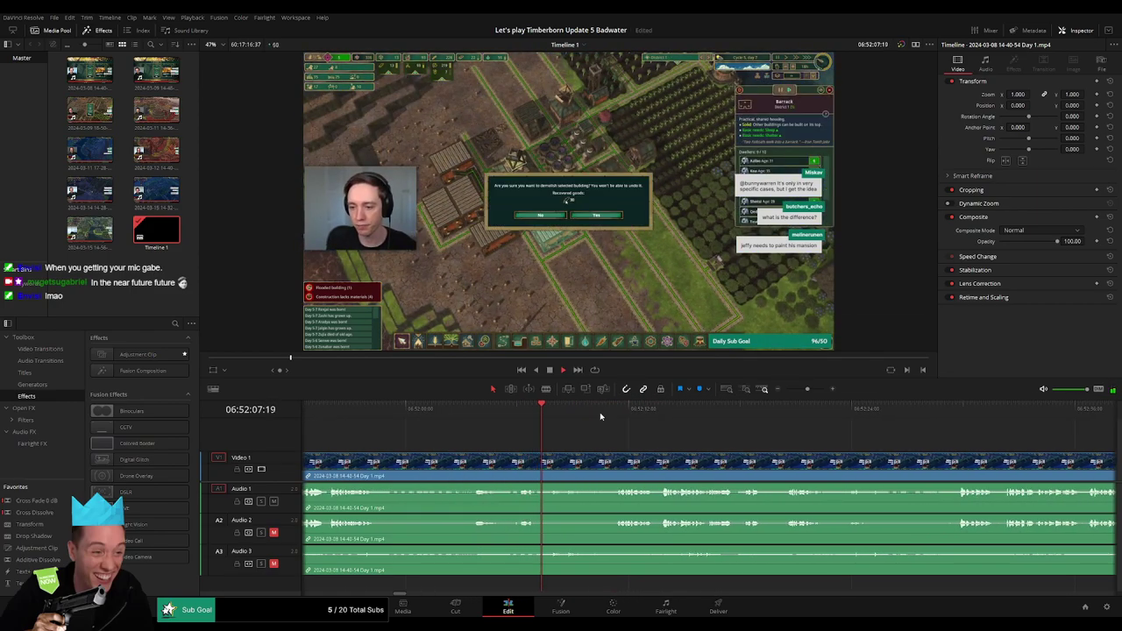
{"action": "scroll", "coordinate": [578, 441], "scroll_direction": "right", "scroll_amount": 3}
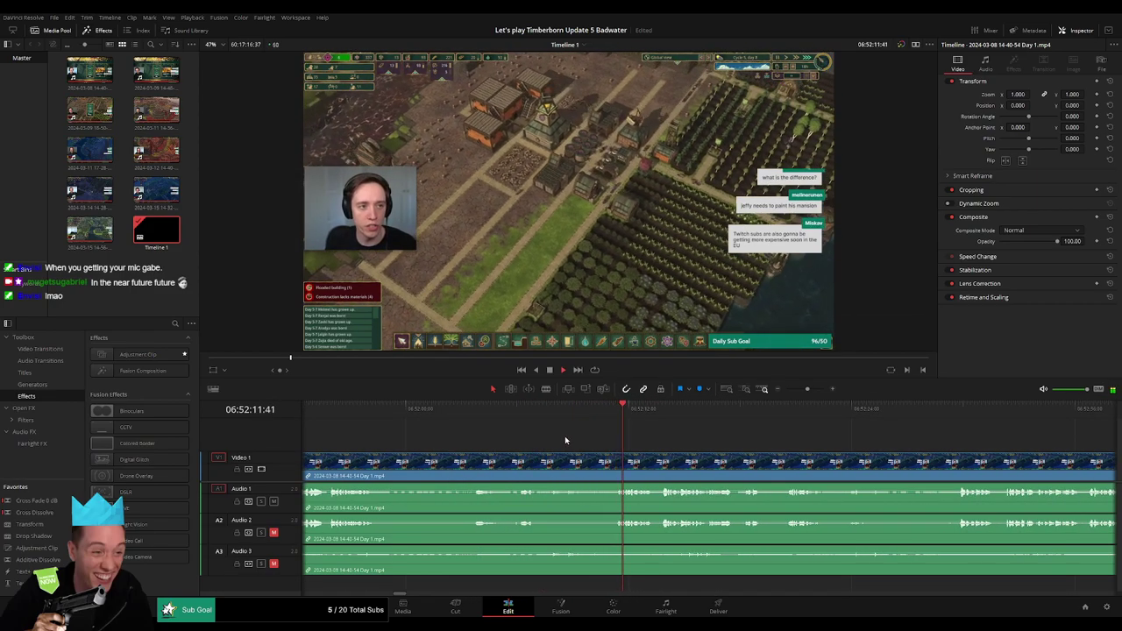
{"action": "scroll", "coordinate": [543, 437], "scroll_direction": "right", "scroll_amount": 2}
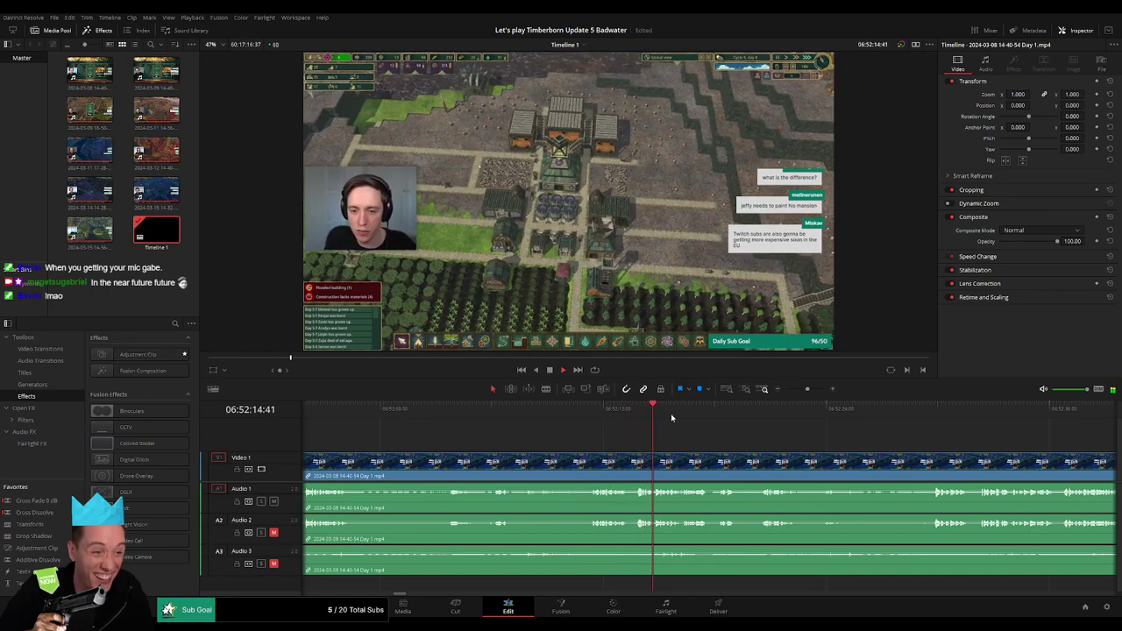
{"action": "scroll", "coordinate": [397, 440], "scroll_direction": "left", "scroll_amount": 1}
Park the playhead precisely at 06:52:10 for the next cut
{"action": "left_click", "coordinate": [338, 415]}
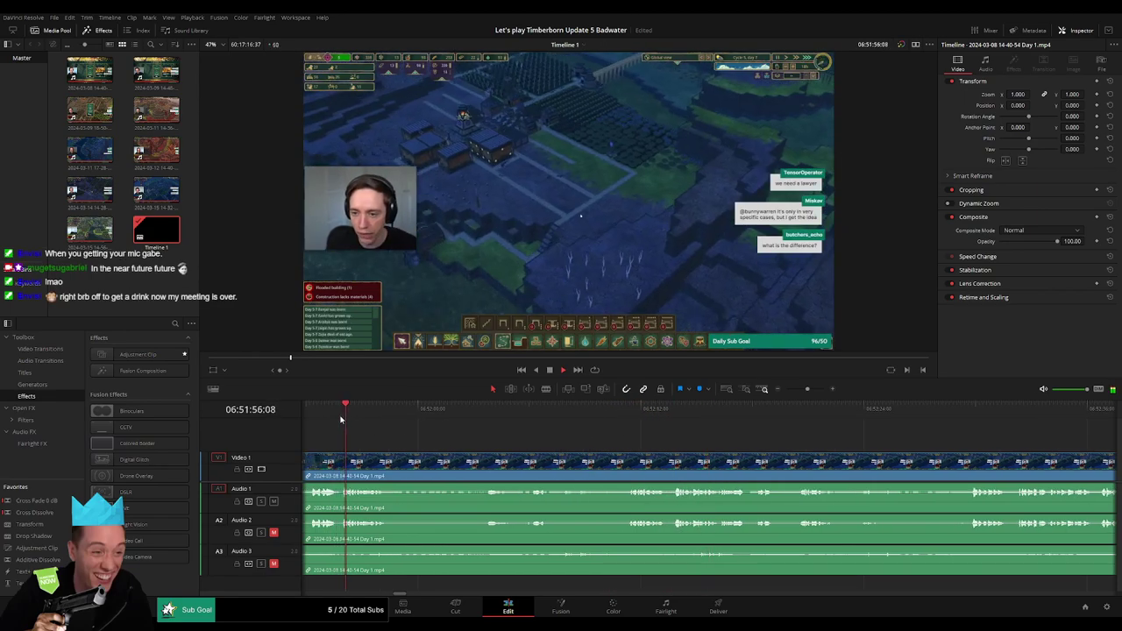
{"action": "left_click", "coordinate": [962, 412]}
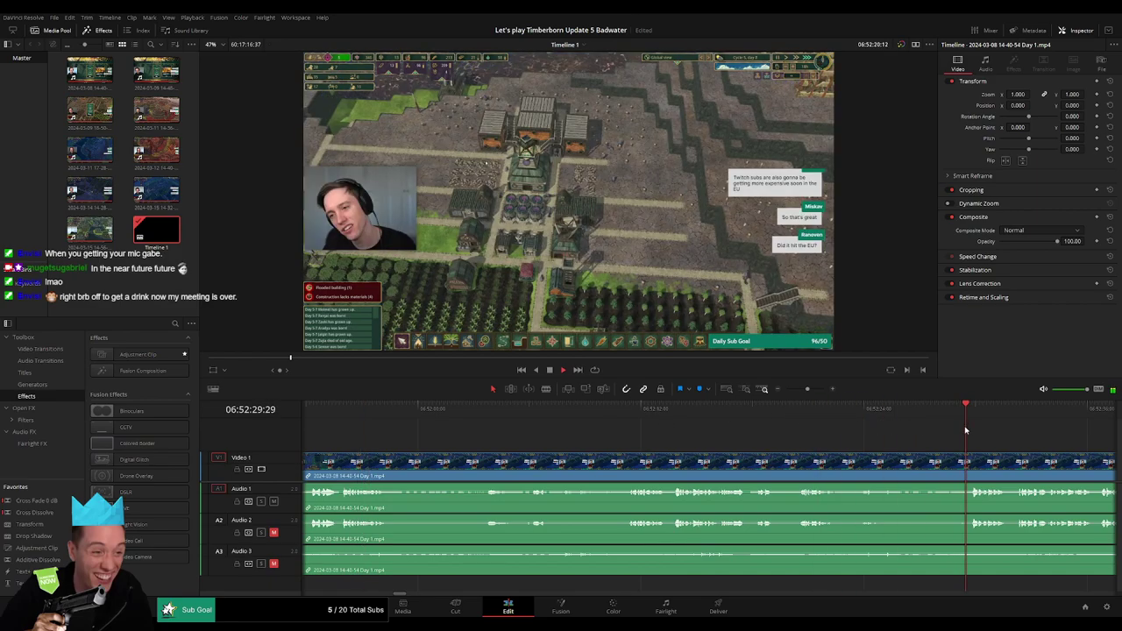
{"action": "scroll", "coordinate": [893, 446], "scroll_direction": "right", "scroll_amount": 1}
{"action": "scroll", "coordinate": [893, 447], "scroll_direction": "right", "scroll_amount": 1}
{"action": "left_click", "coordinate": [553, 414]}
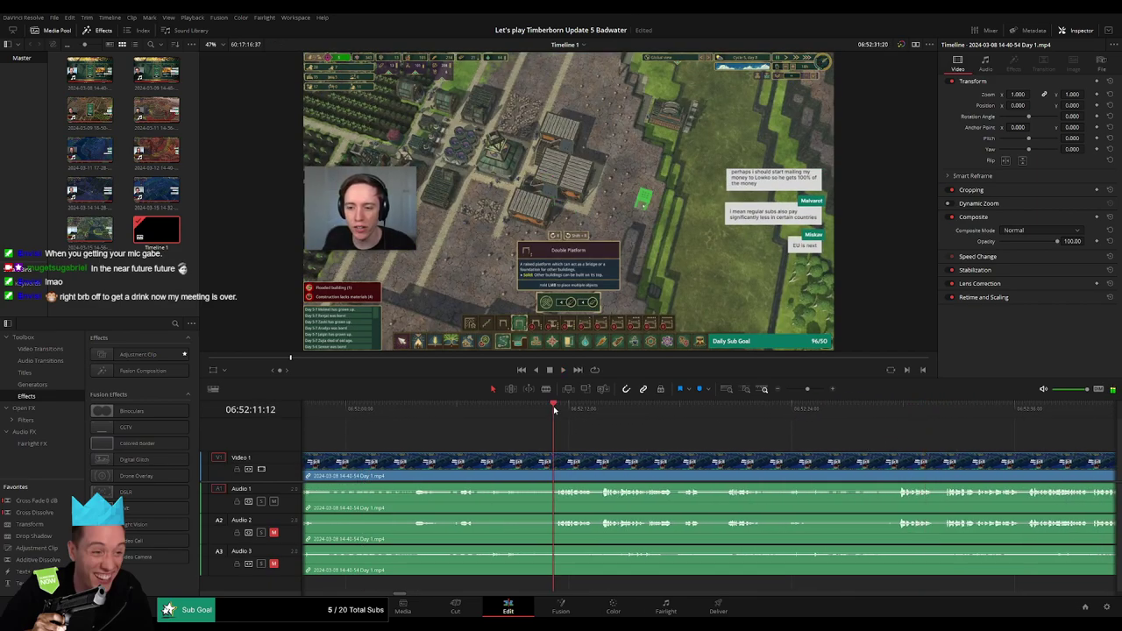
{"action": "left_click", "coordinate": [559, 412]}
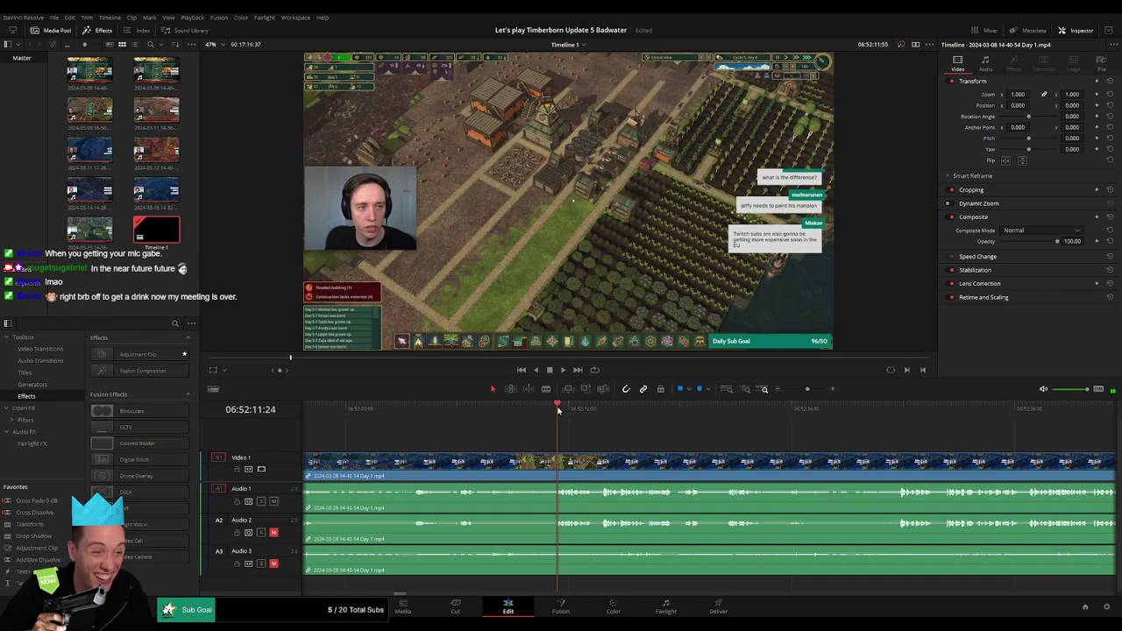
{"action": "left_click_drag", "start_coordinate": [558, 410], "coordinate": [541, 414]}
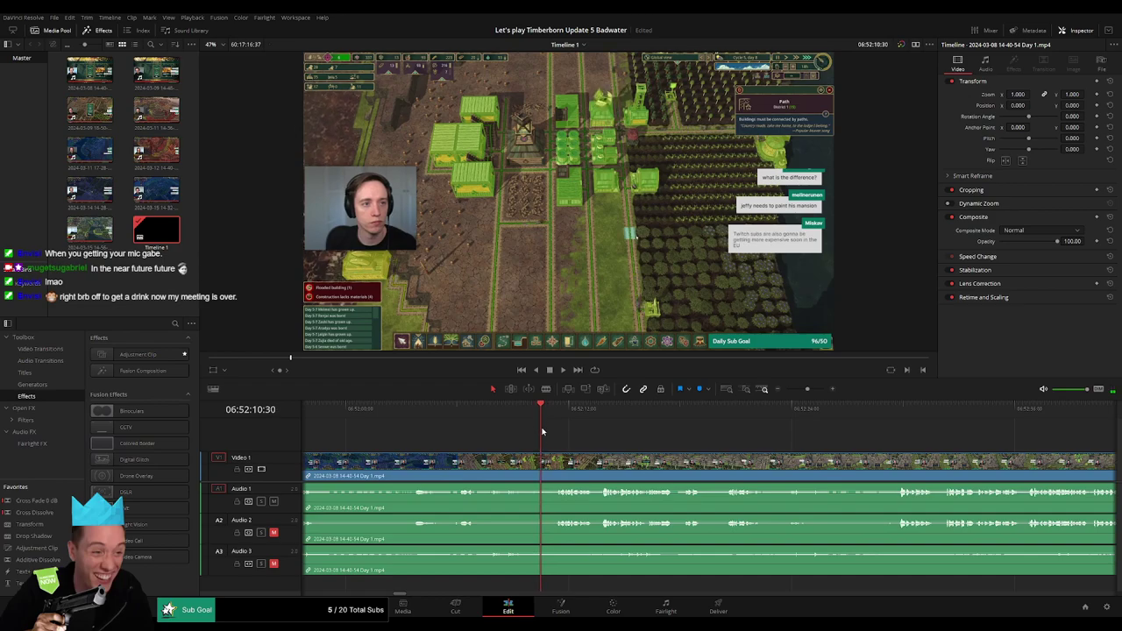
Blade the Day 1 clip at 06:52:10:30 on all tracks and drag a cross-fade across the cut
{"action": "left_click", "coordinate": [544, 467]}
{"action": "key", "text": "a"}
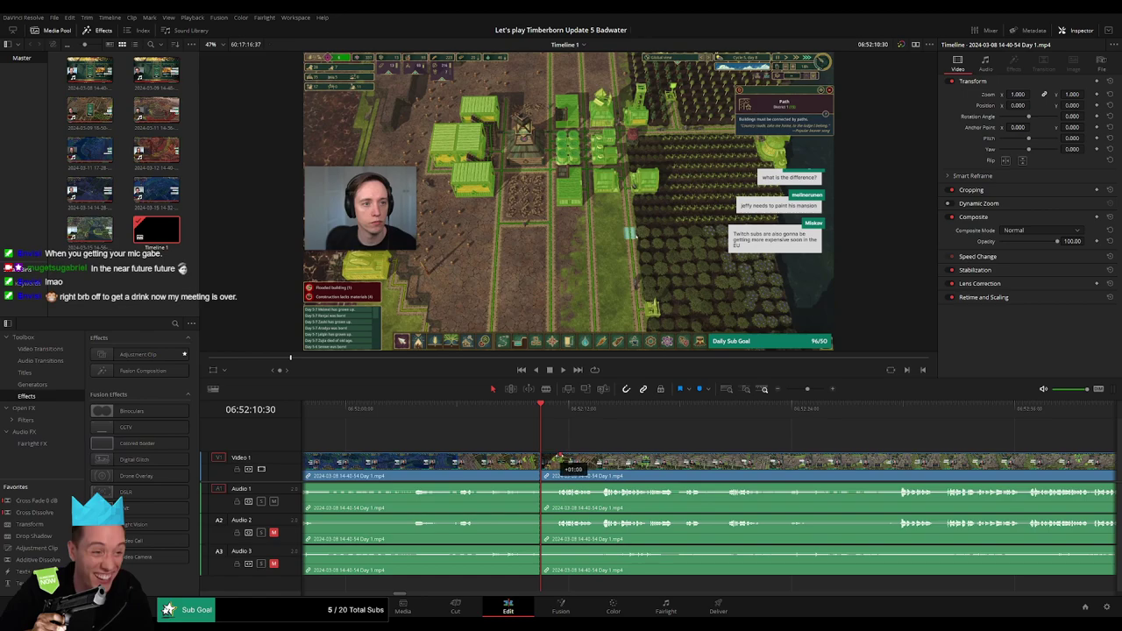
{"action": "left_click_drag", "start_coordinate": [559, 459], "coordinate": [539, 458]}
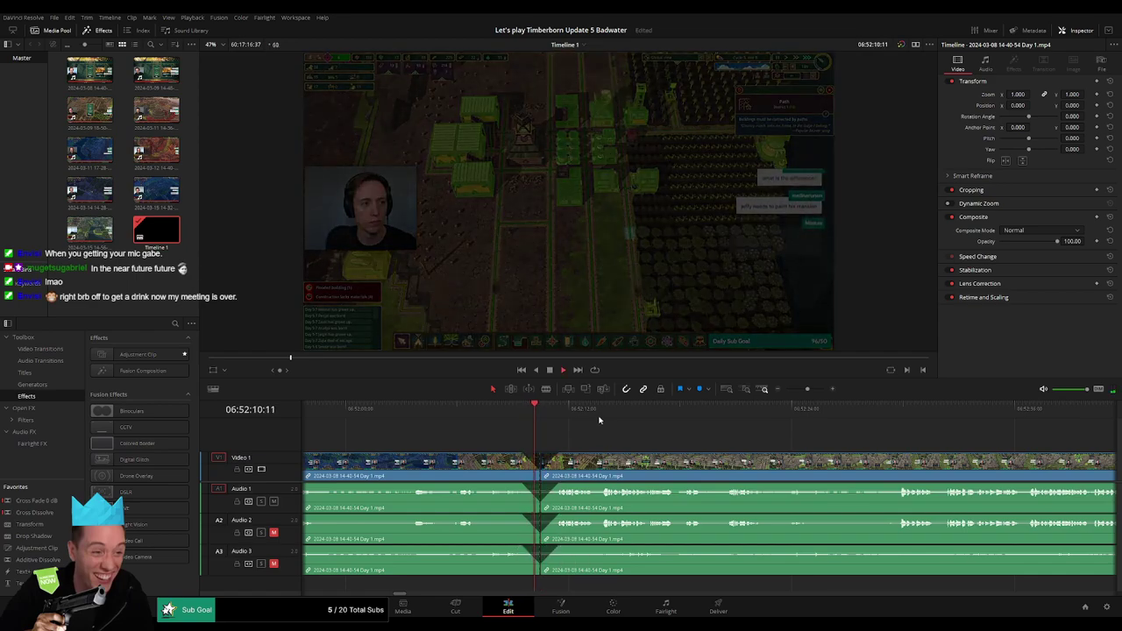
{"action": "scroll", "coordinate": [755, 443], "scroll_direction": "up", "scroll_amount": 3}
Slide the later Day 1 piece left to the playhead and play it from its start
{"action": "scroll", "coordinate": [755, 443], "scroll_direction": "right", "scroll_amount": 3}
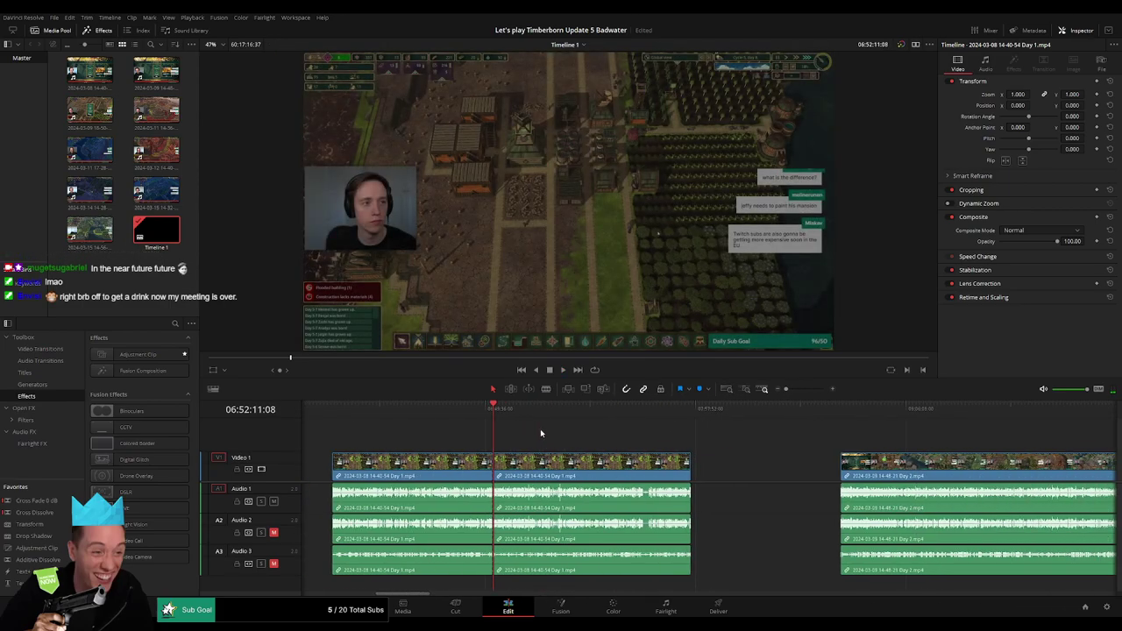
{"action": "scroll", "coordinate": [795, 447], "scroll_direction": "right", "scroll_amount": 5}
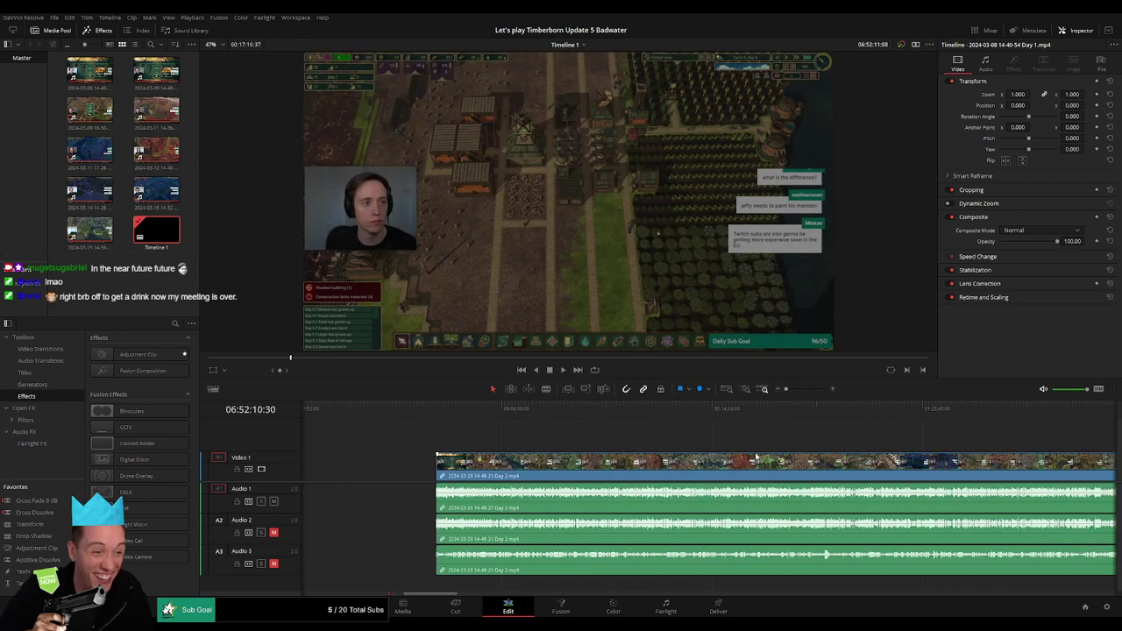
{"action": "scroll", "coordinate": [703, 440], "scroll_direction": "right", "scroll_amount": 5}
{"action": "scroll", "coordinate": [703, 440], "scroll_direction": "left", "scroll_amount": 3}
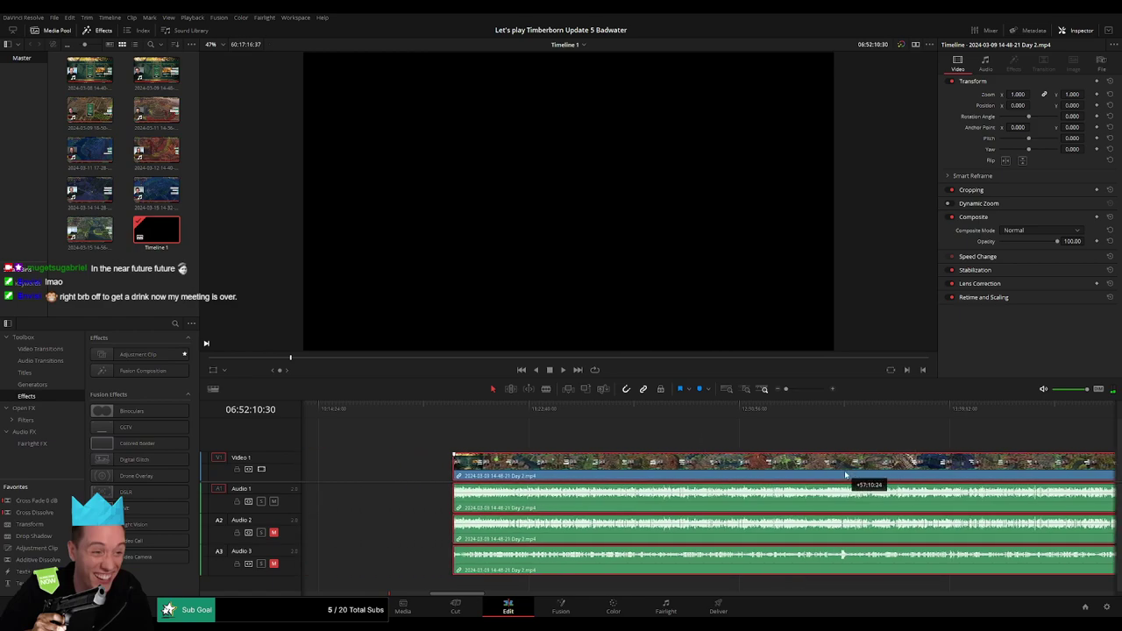
{"action": "scroll", "coordinate": [701, 441], "scroll_direction": "down", "scroll_amount": 2}
{"action": "scroll", "coordinate": [697, 442], "scroll_direction": "up", "scroll_amount": 1}
{"action": "scroll", "coordinate": [697, 443], "scroll_direction": "left", "scroll_amount": 5}
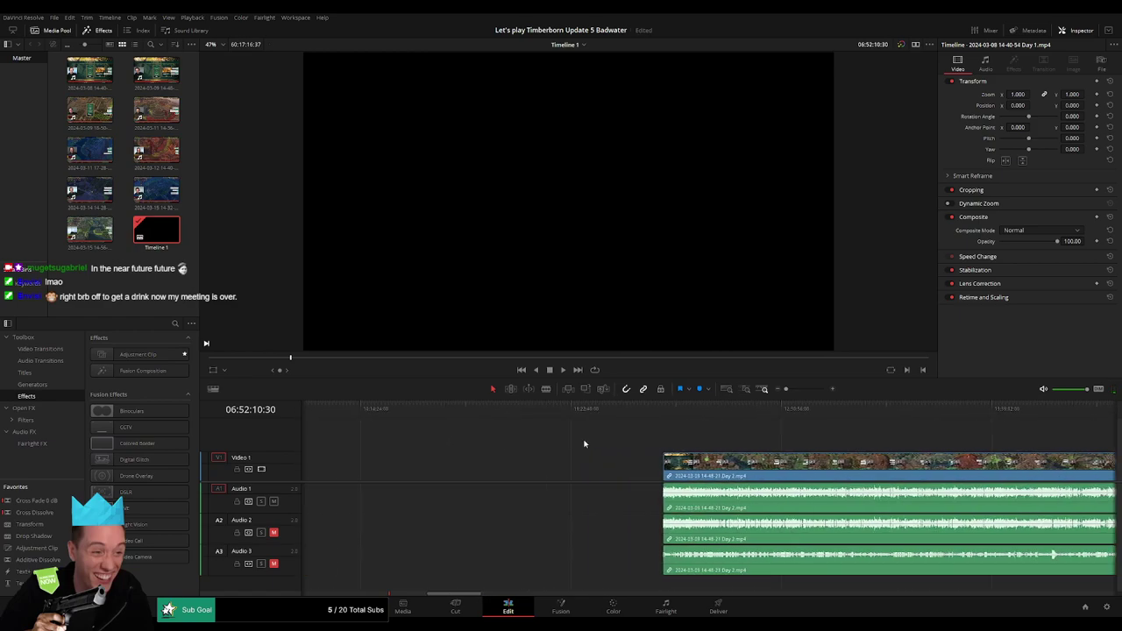
{"action": "scroll", "coordinate": [584, 446], "scroll_direction": "left", "scroll_amount": 10}
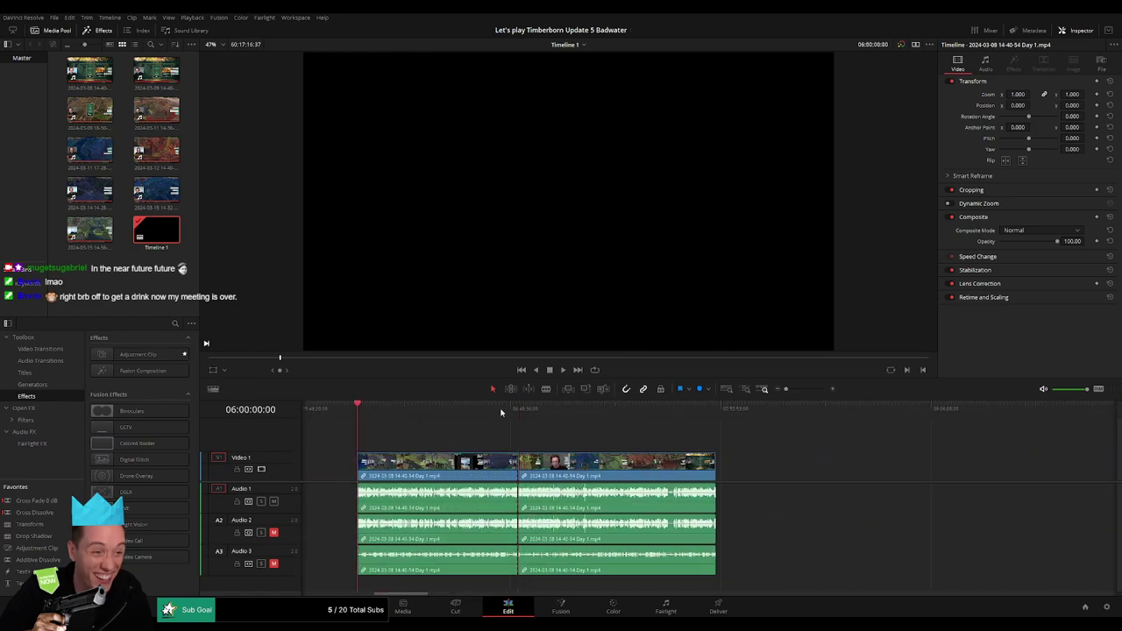
{"action": "scroll", "coordinate": [618, 432], "scroll_direction": "right", "scroll_amount": 3}
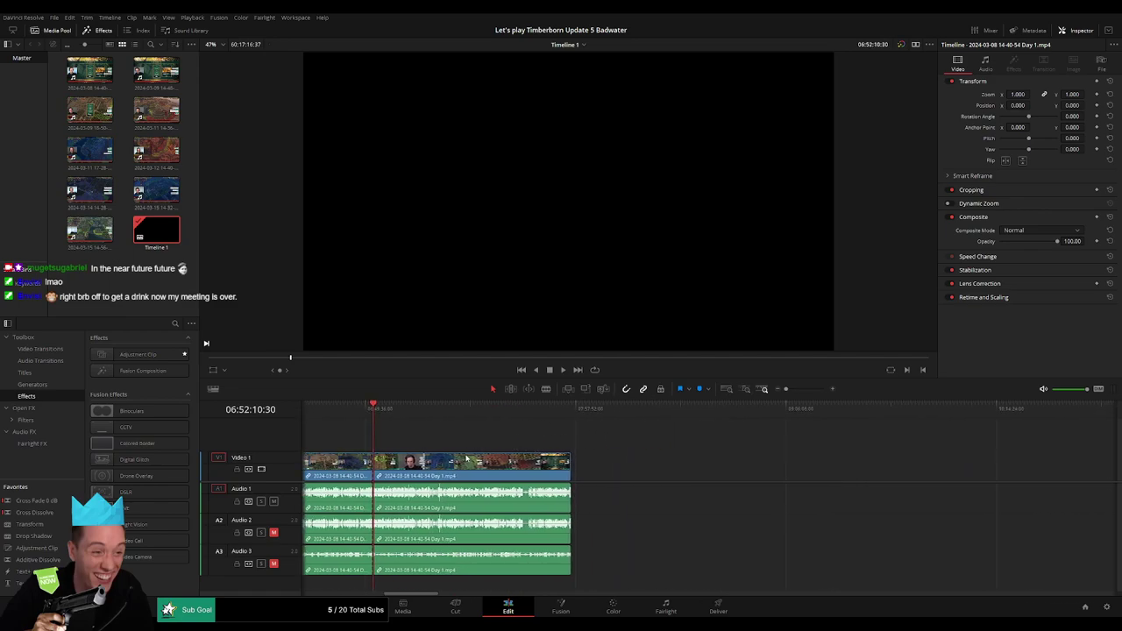
{"action": "scroll", "coordinate": [499, 440], "scroll_direction": "down", "scroll_amount": 2}
{"action": "left_click", "coordinate": [499, 440]}
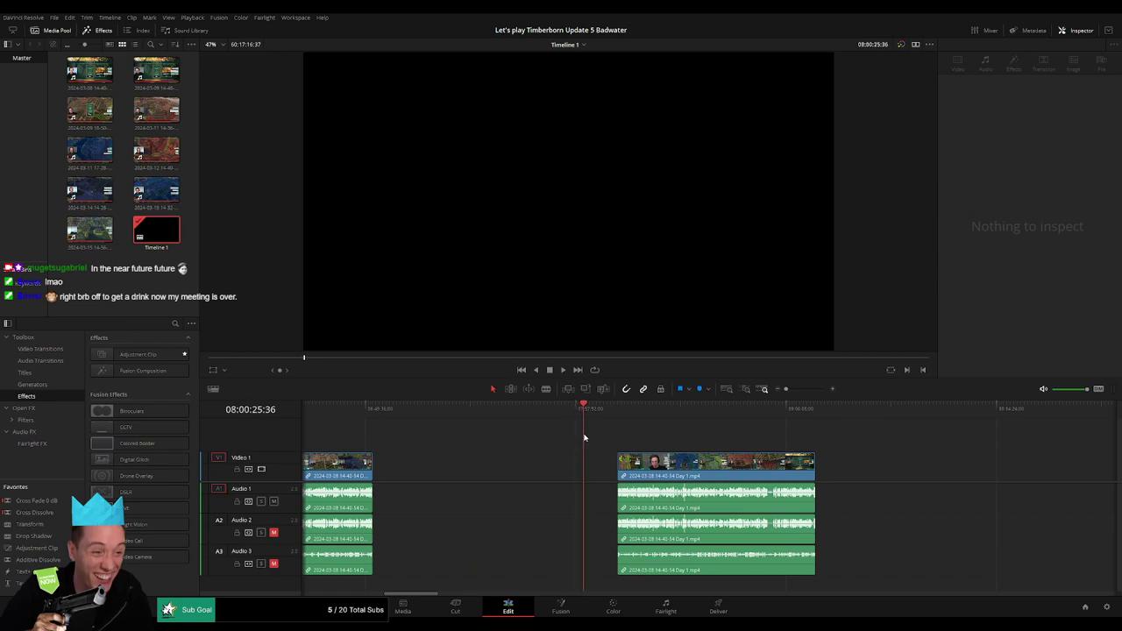
{"action": "left_click_drag", "start_coordinate": [653, 462], "coordinate": [618, 462]}
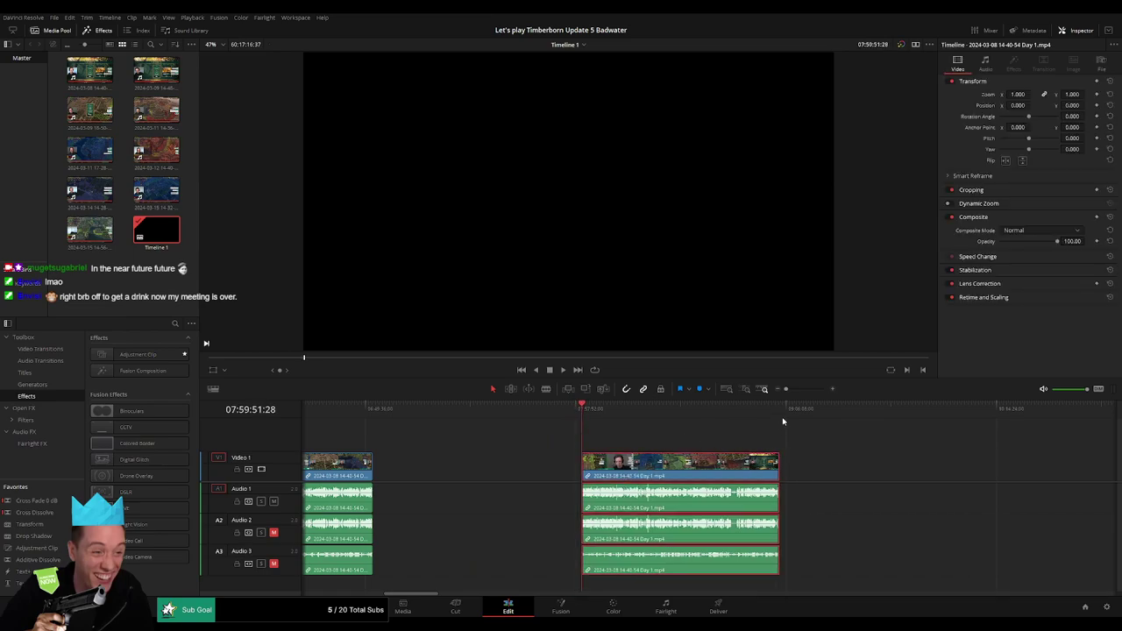
{"action": "key", "text": "Up"}
{"action": "key", "text": "space"}
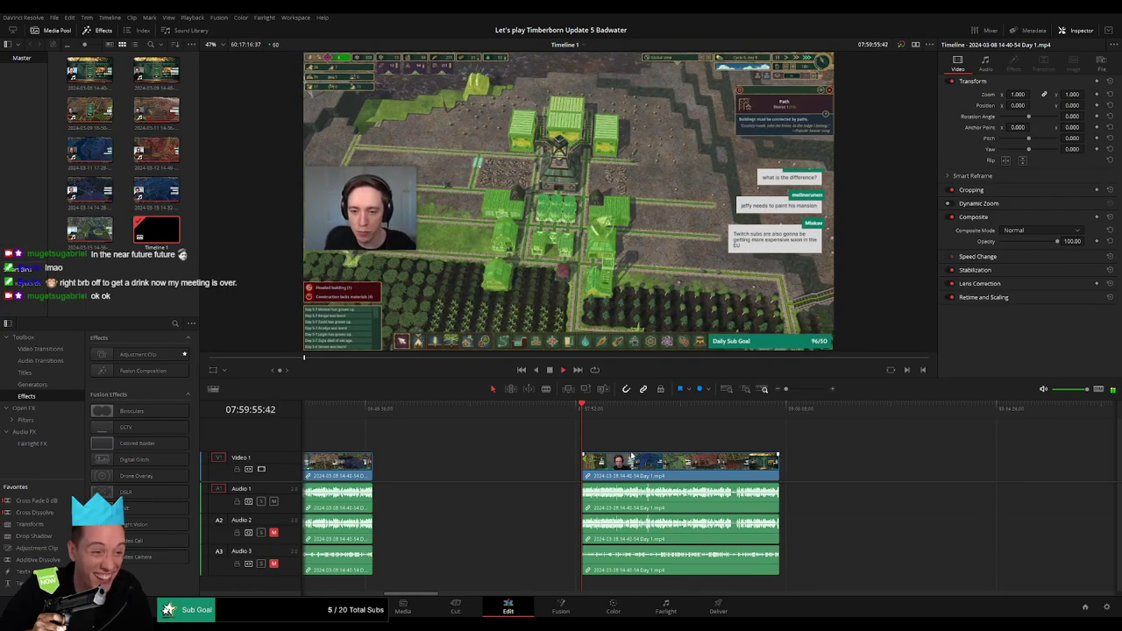
Undo that move, re-place the playhead and snap the later piece to 08:00:00:00, then play it
{"action": "scroll", "coordinate": [518, 443], "scroll_direction": "right", "scroll_amount": 3}
{"action": "scroll", "coordinate": [499, 438], "scroll_direction": "right", "scroll_amount": 1}
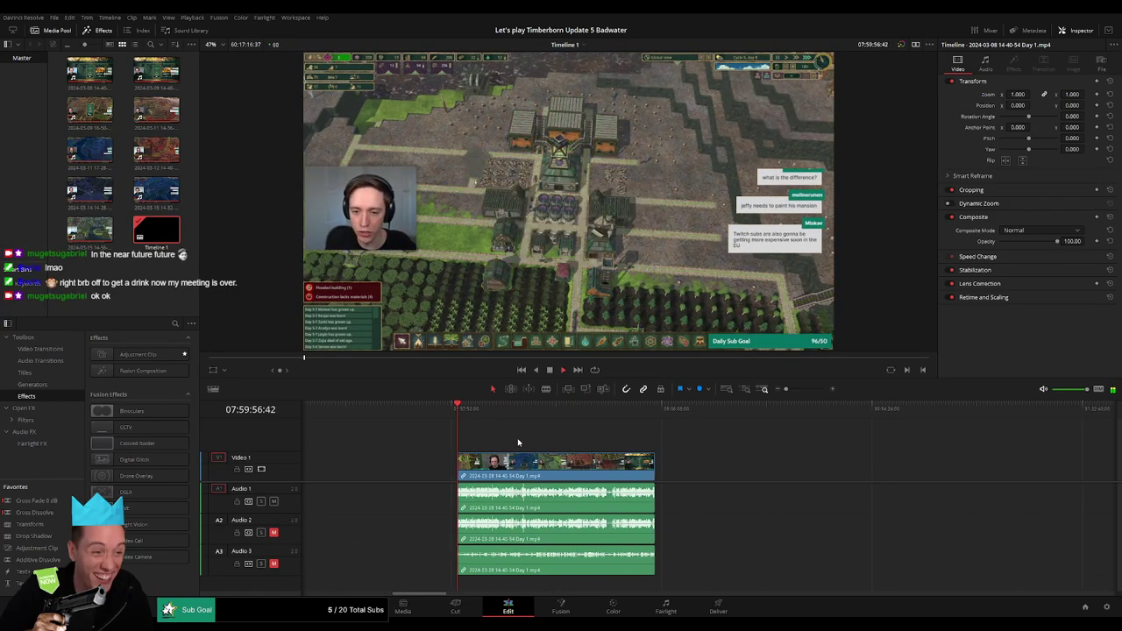
{"action": "left_click", "coordinate": [456, 419]}
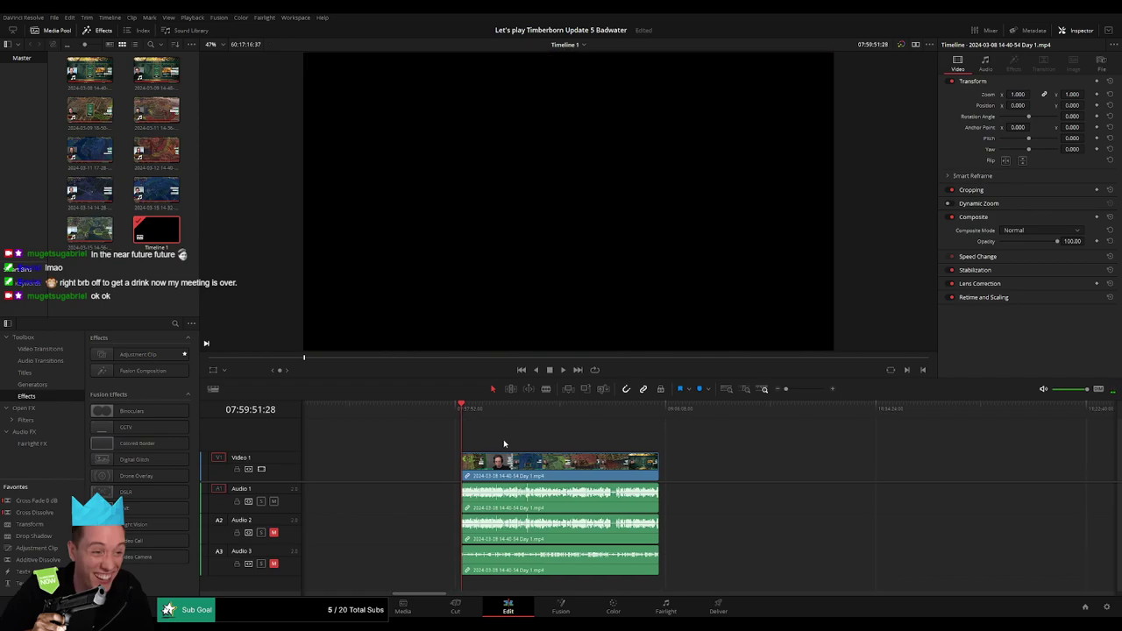
{"action": "scroll", "coordinate": [711, 447], "scroll_direction": "left", "scroll_amount": 5}
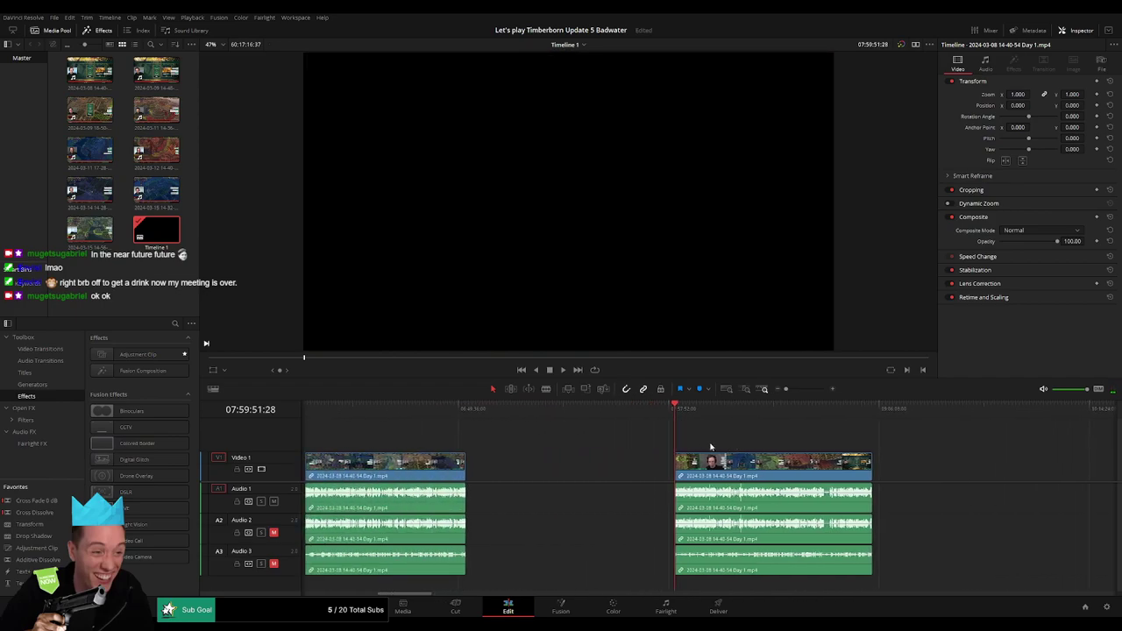
{"action": "key", "text": "ctrl+z"}
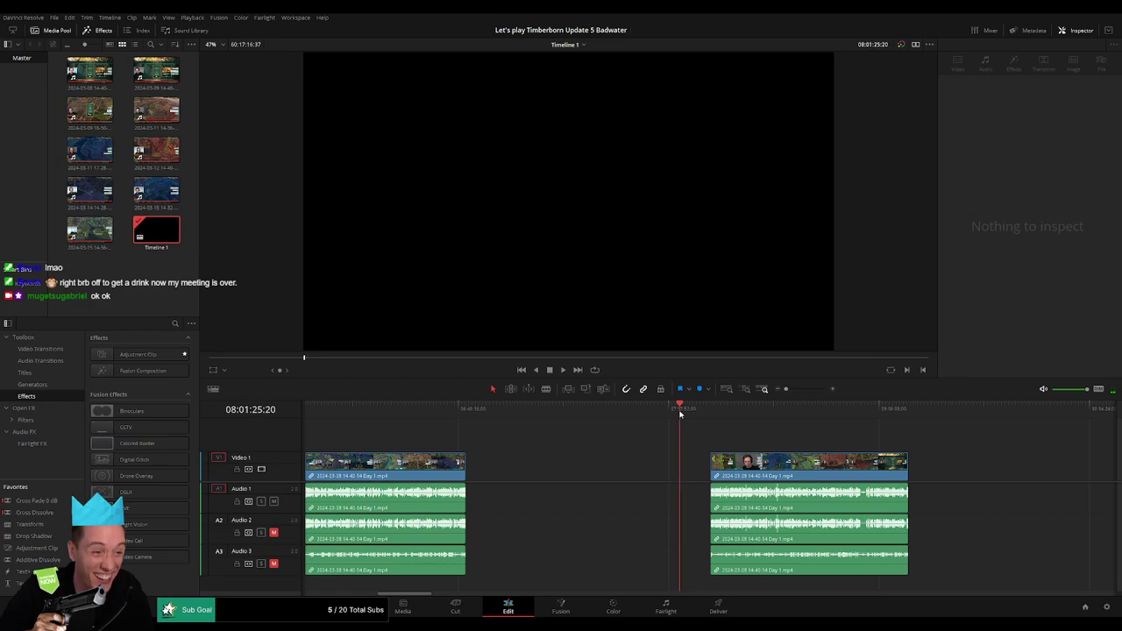
{"action": "left_click_drag", "start_coordinate": [680, 413], "coordinate": [676, 413]}
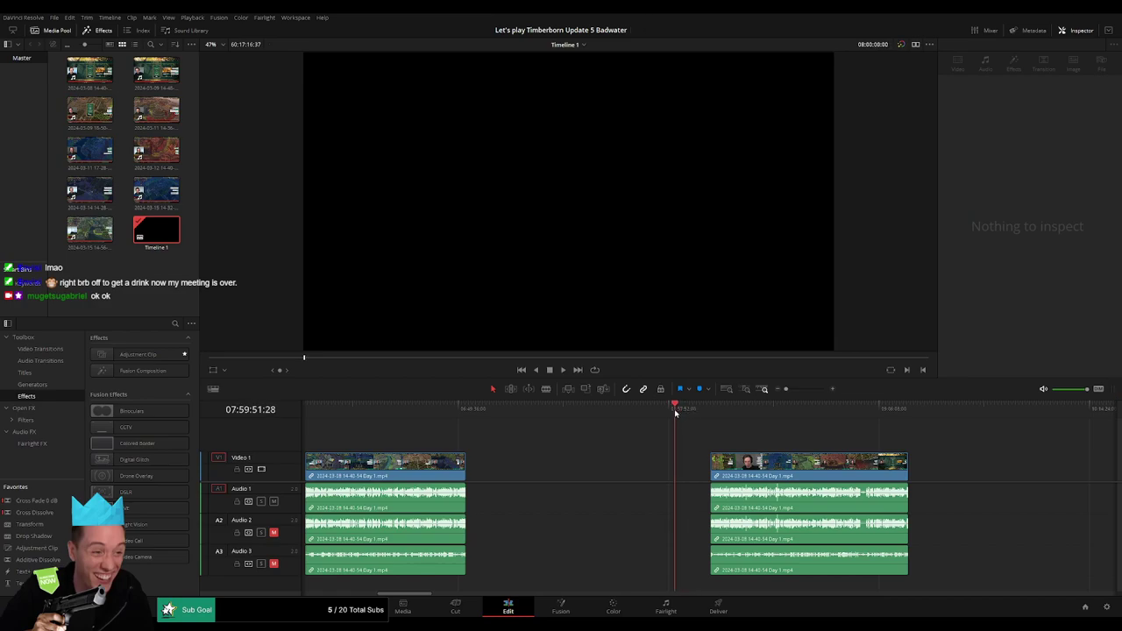
{"action": "left_click_drag", "start_coordinate": [758, 468], "coordinate": [721, 468]}
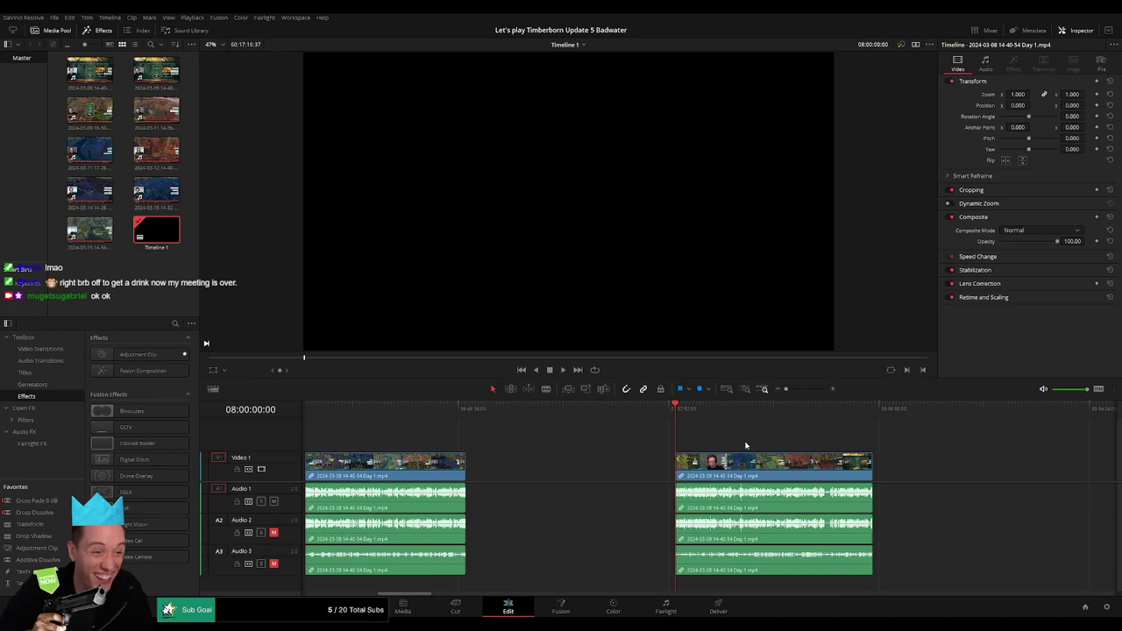
{"action": "scroll", "coordinate": [562, 441], "scroll_direction": "right", "scroll_amount": 4}
{"action": "scroll", "coordinate": [563, 441], "scroll_direction": "left", "scroll_amount": 3}
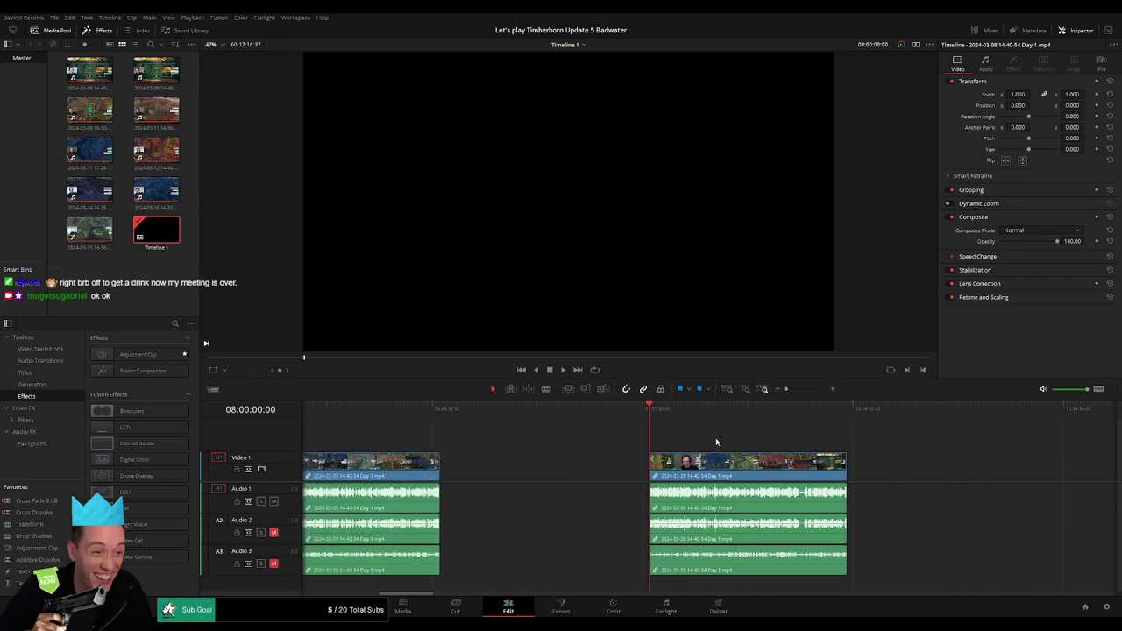
{"action": "key", "text": "space"}
{"action": "scroll", "coordinate": [716, 444], "scroll_direction": "right", "scroll_amount": 4}
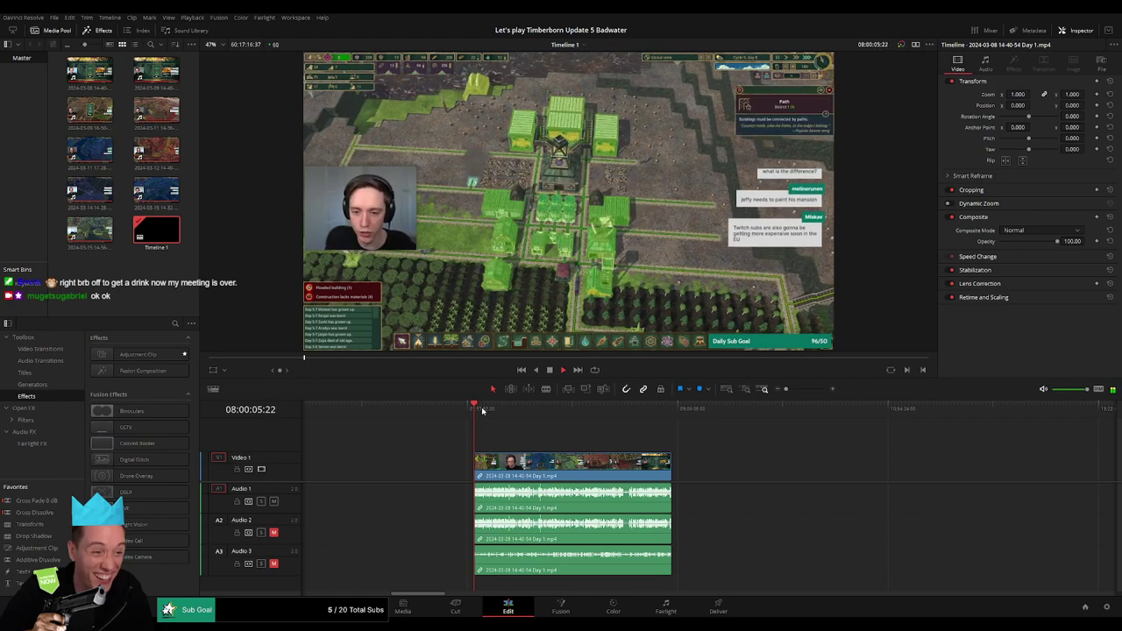
Split all tracks with Ctrl+B at the start and end of the unwanted stretch
{"action": "left_click_drag", "start_coordinate": [503, 427], "coordinate": [625, 418]}
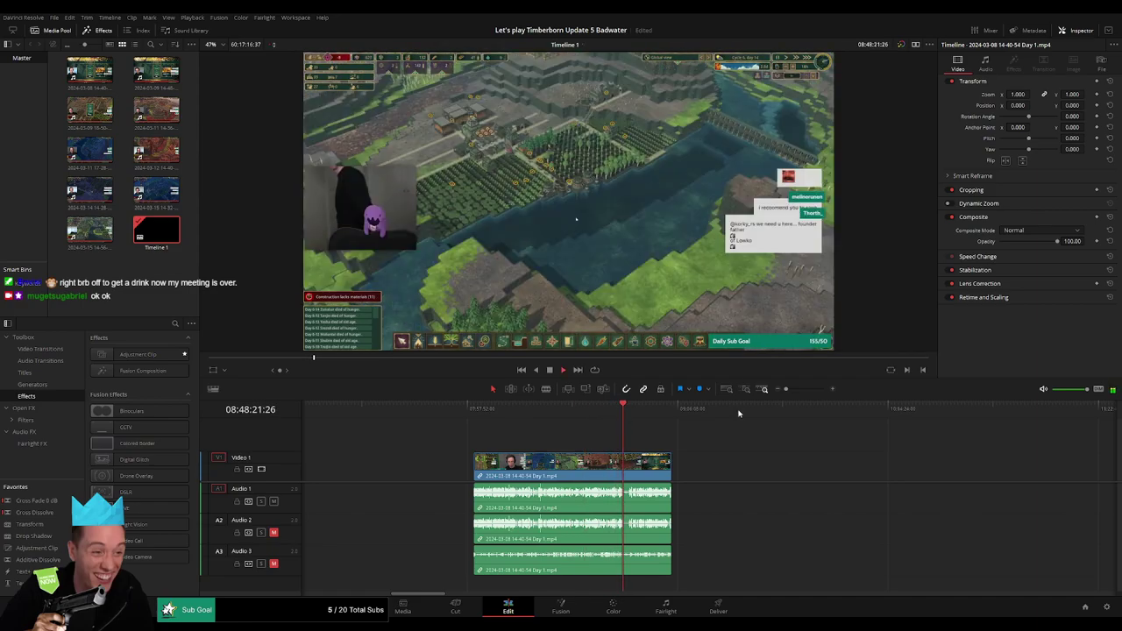
{"action": "left_click_drag", "start_coordinate": [786, 388], "coordinate": [807, 389]}
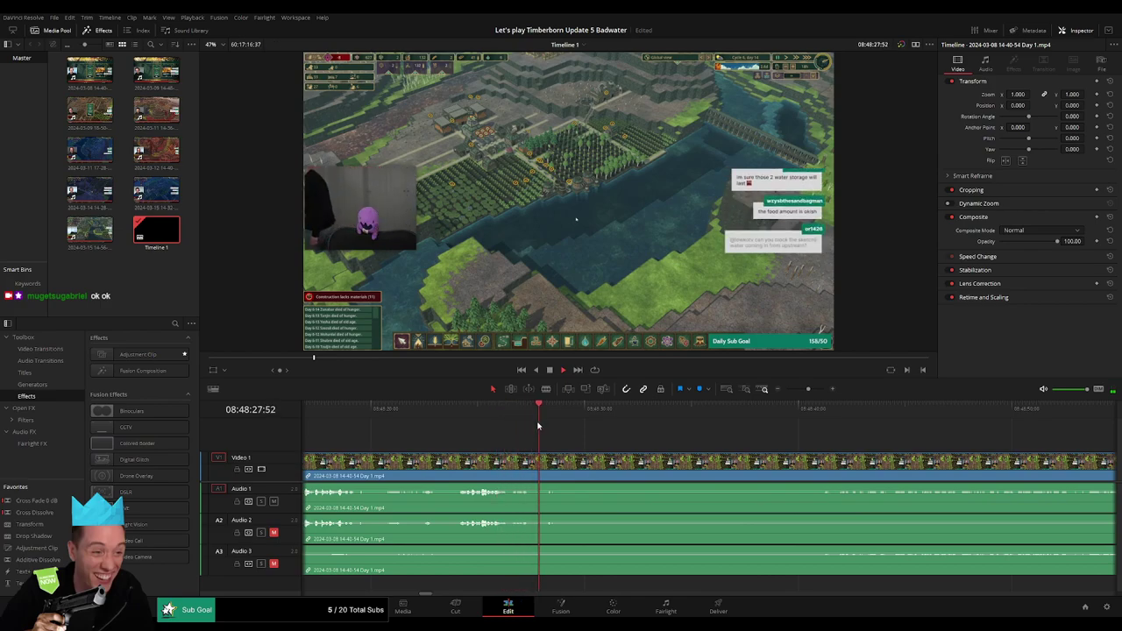
{"action": "key", "text": "space"}
{"action": "key", "text": "ctrl+b"}
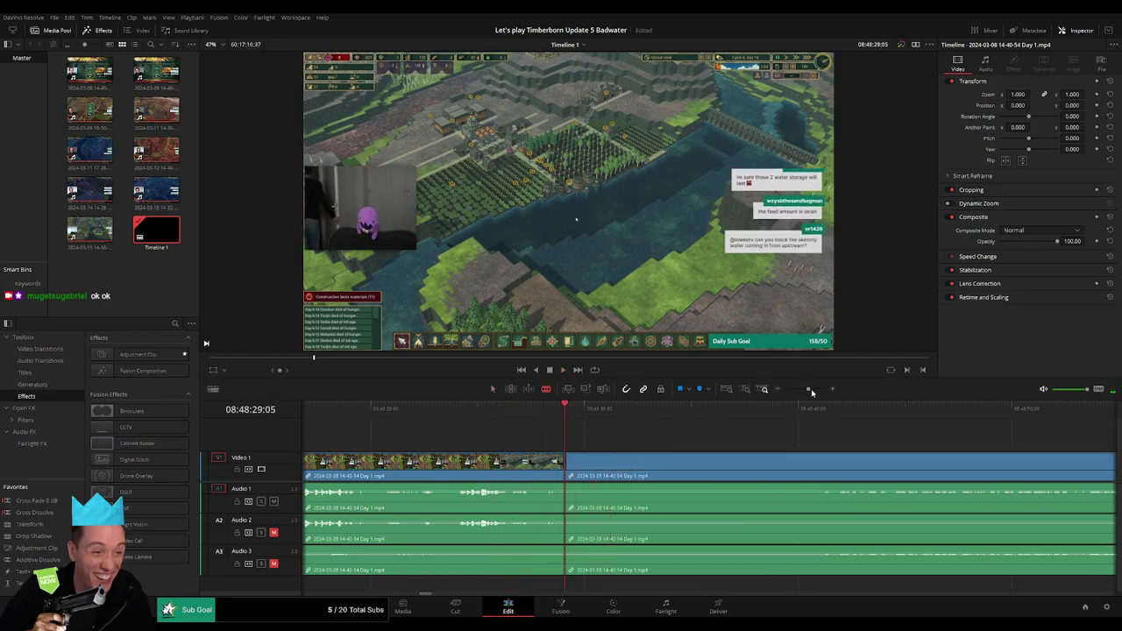
{"action": "left_click_drag", "start_coordinate": [807, 388], "coordinate": [798, 390]}
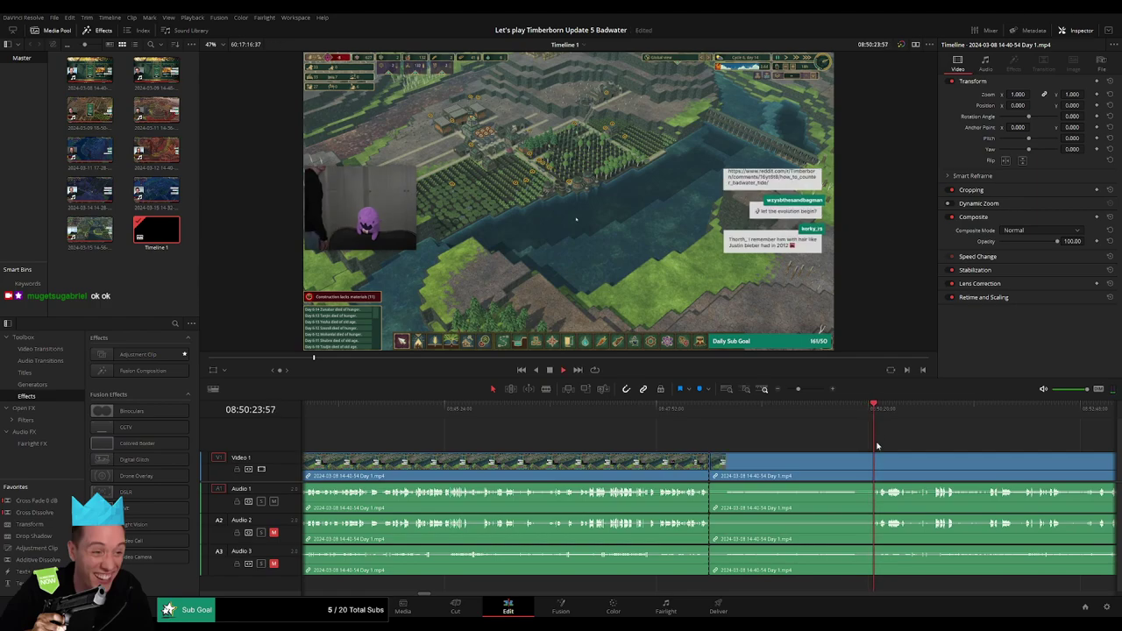
{"action": "key", "text": "space"}
{"action": "key", "text": "ctrl+b"}
Delete the unwanted middle piece, slide the next clip left to close the gap, and replay the join
{"action": "left_click", "coordinate": [789, 463]}
{"action": "key", "text": "BackSpace"}
{"action": "left_click_drag", "start_coordinate": [918, 463], "coordinate": [717, 471]}
{"action": "left_click", "coordinate": [709, 464]}
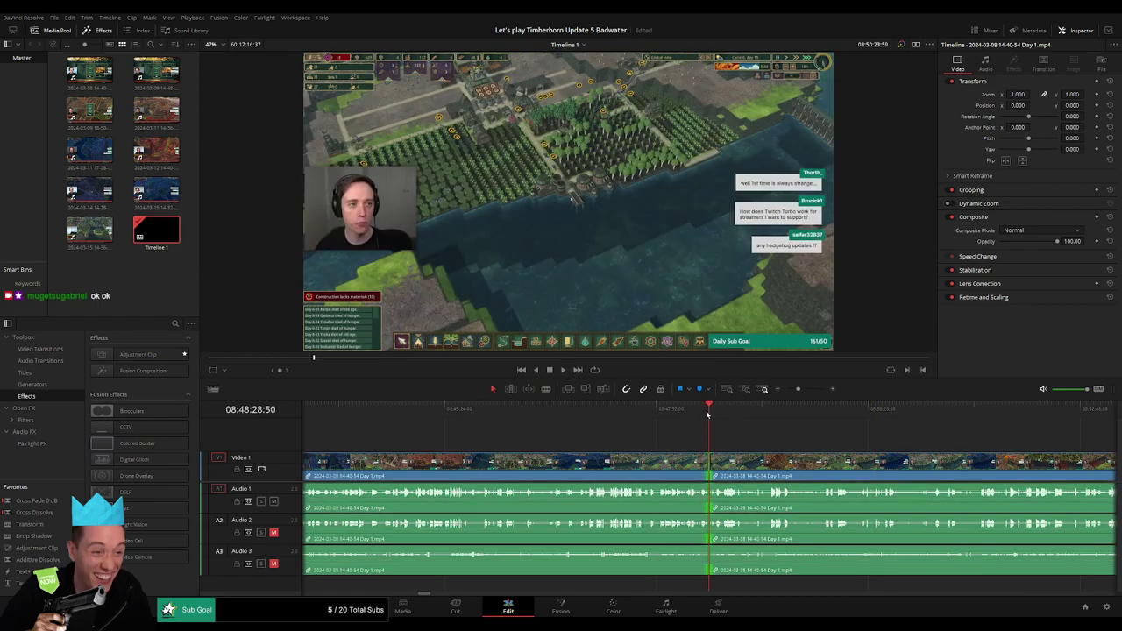
{"action": "key", "text": "space"}
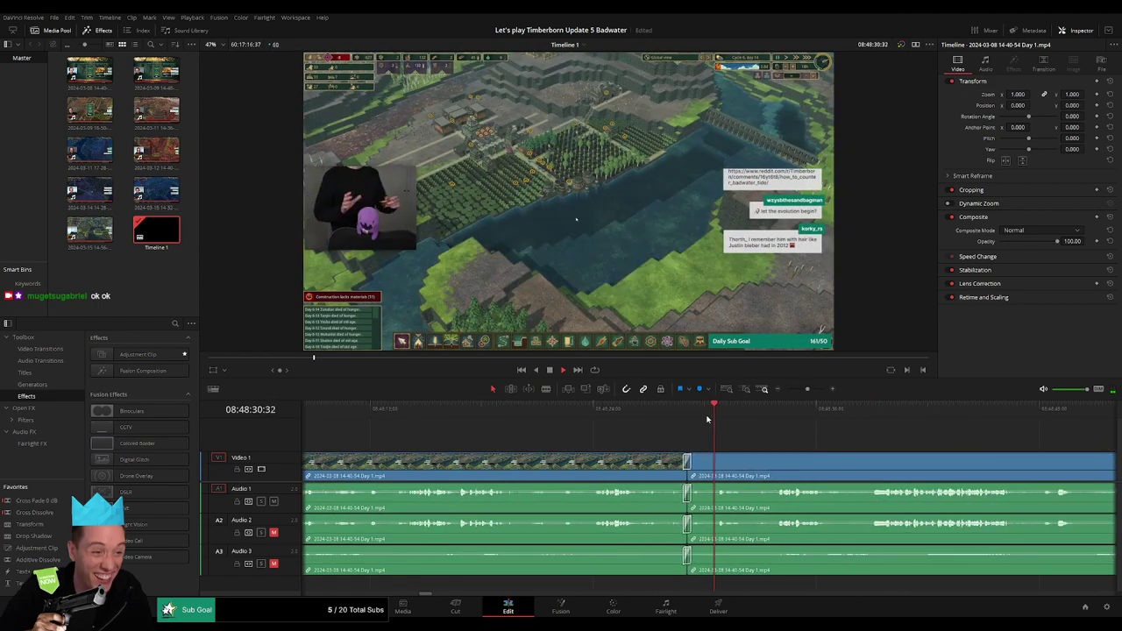
{"action": "key", "text": "Up"}
{"action": "key", "text": "Up"}
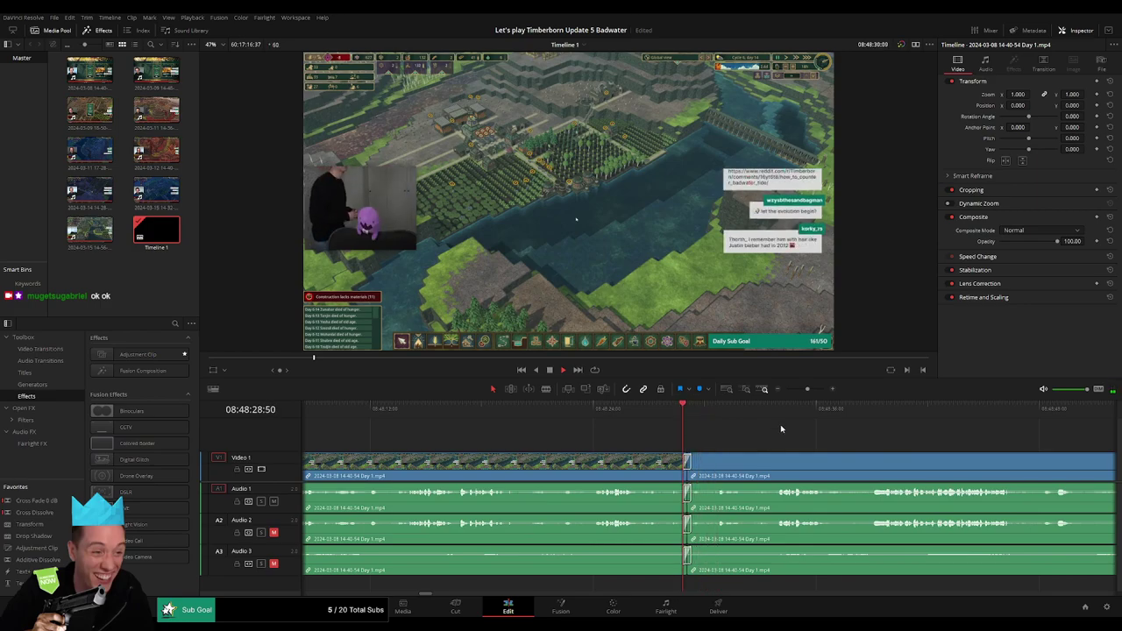
Scrub and play through the night-scene footage from about 08:51:59 to find the next cut
{"action": "scroll", "coordinate": [776, 425], "scroll_direction": "down", "scroll_amount": 2}
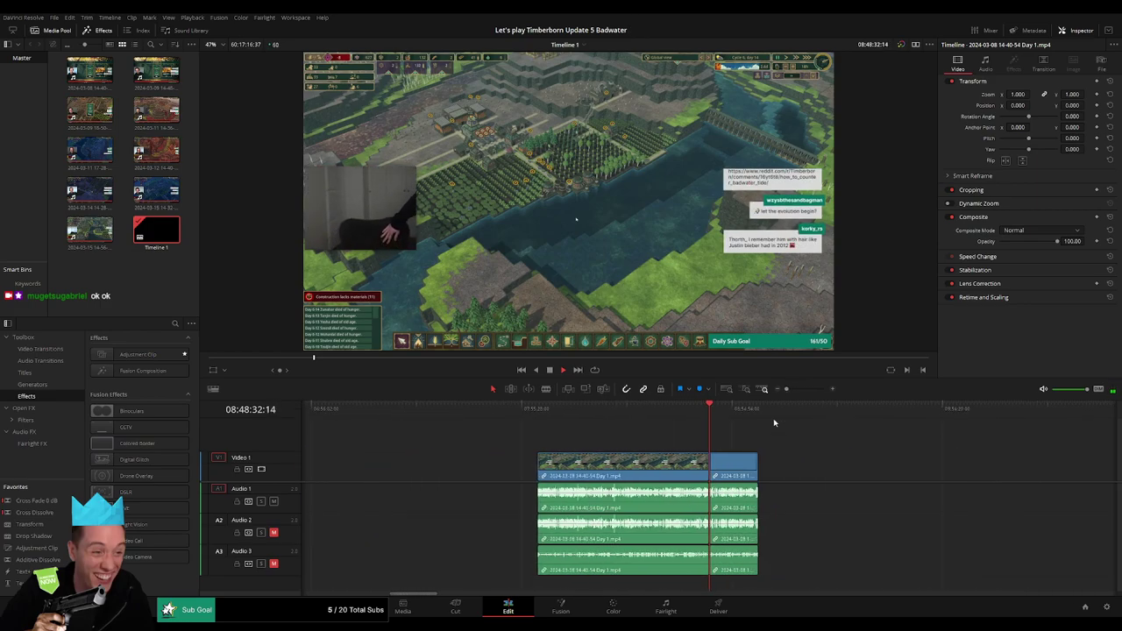
{"action": "scroll", "coordinate": [774, 423], "scroll_direction": "up", "scroll_amount": 2}
{"action": "left_click", "coordinate": [761, 409]}
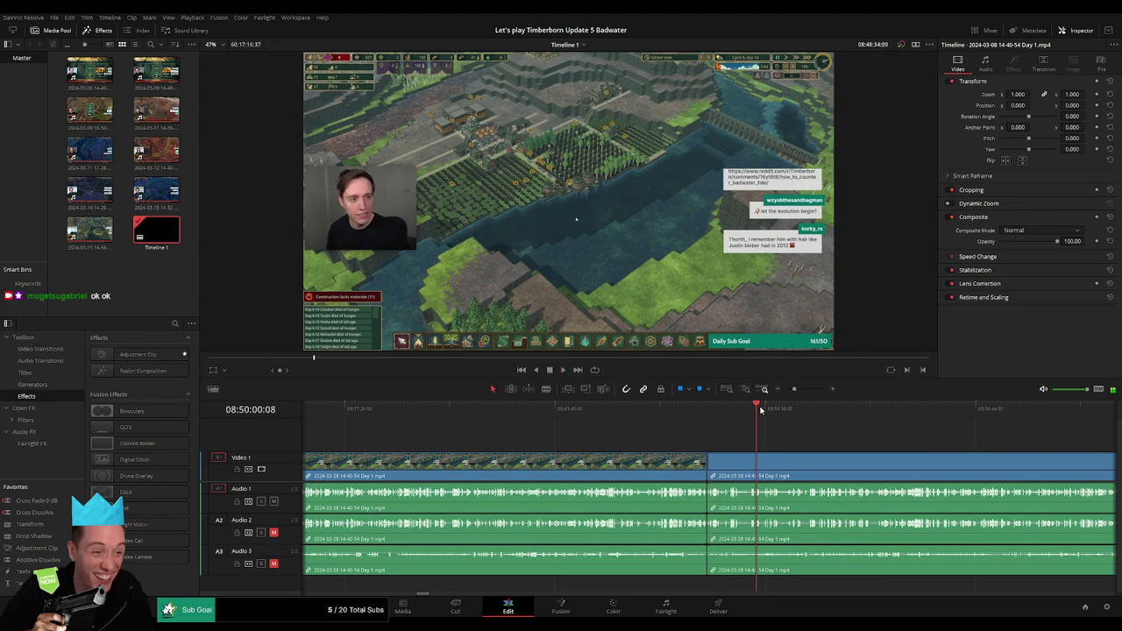
{"action": "left_click_drag", "start_coordinate": [761, 410], "coordinate": [822, 413]}
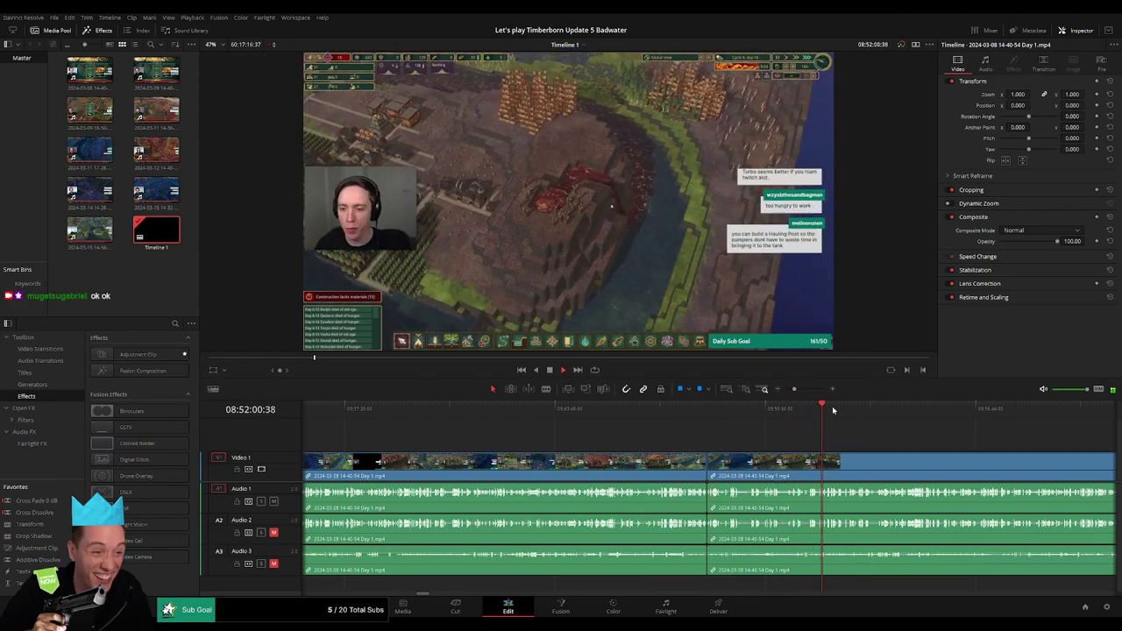
{"action": "scroll", "coordinate": [860, 439], "scroll_direction": "up", "scroll_amount": 2}
{"action": "left_click", "coordinate": [643, 410]}
{"action": "left_click_drag", "start_coordinate": [643, 410], "coordinate": [799, 412]}
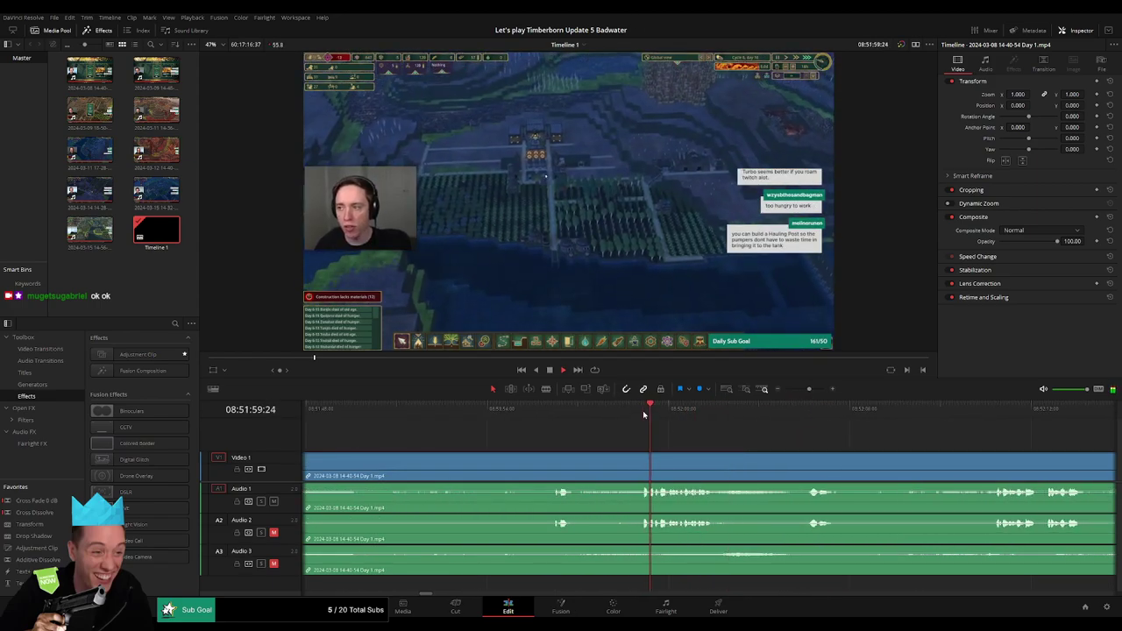
{"action": "key", "text": "space"}
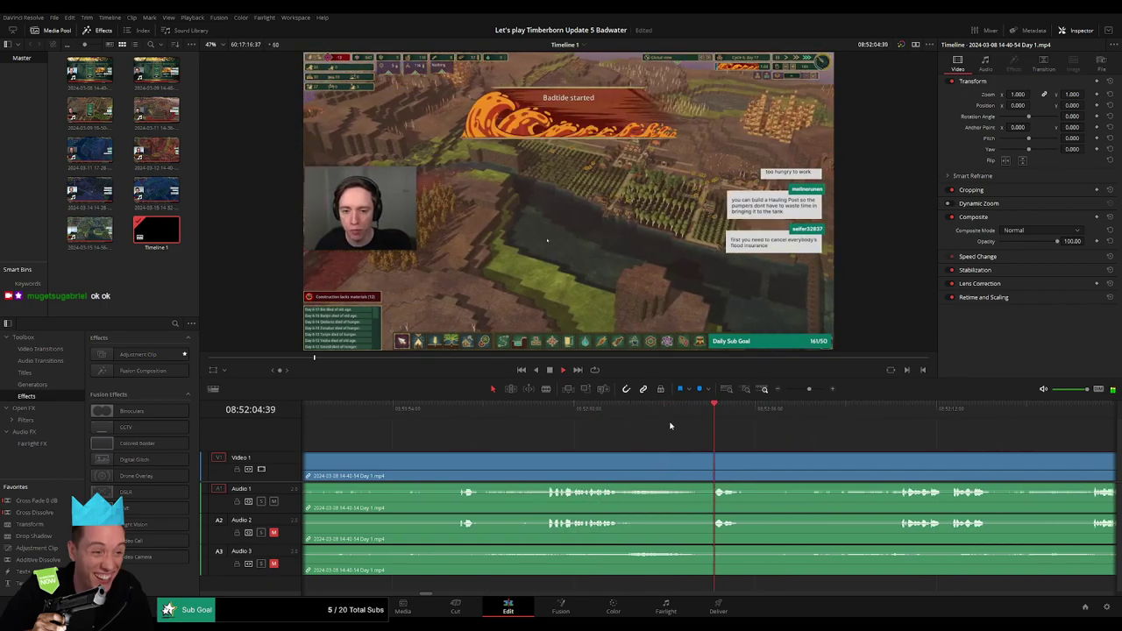
{"action": "left_click_drag", "start_coordinate": [799, 412], "coordinate": [748, 414]}
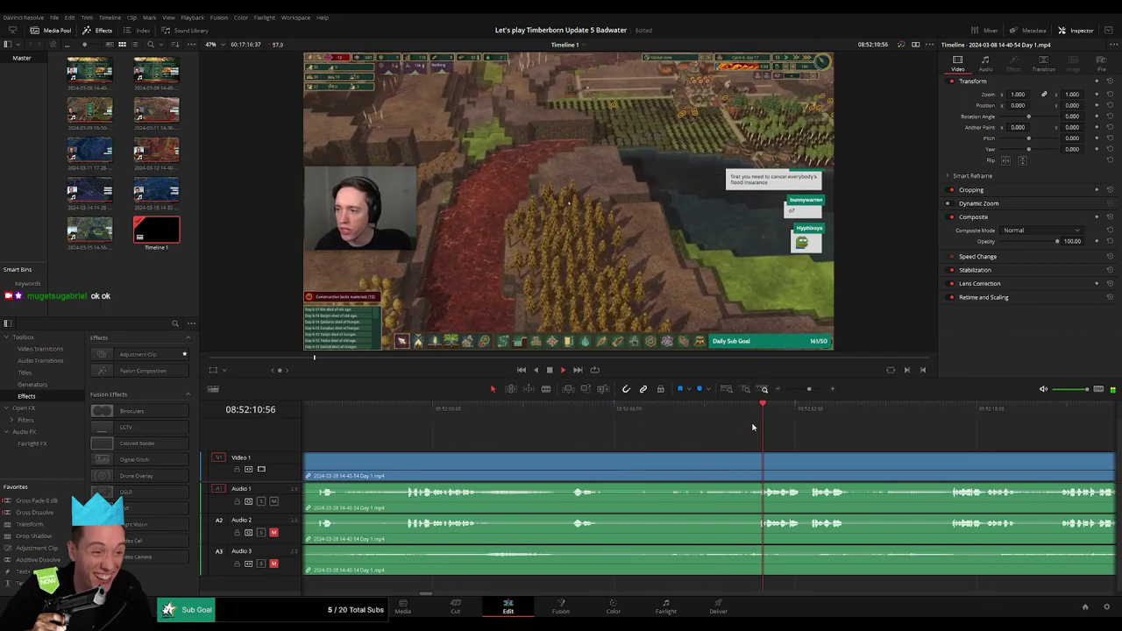
{"action": "key", "text": "space"}
{"action": "left_click", "coordinate": [406, 412]}
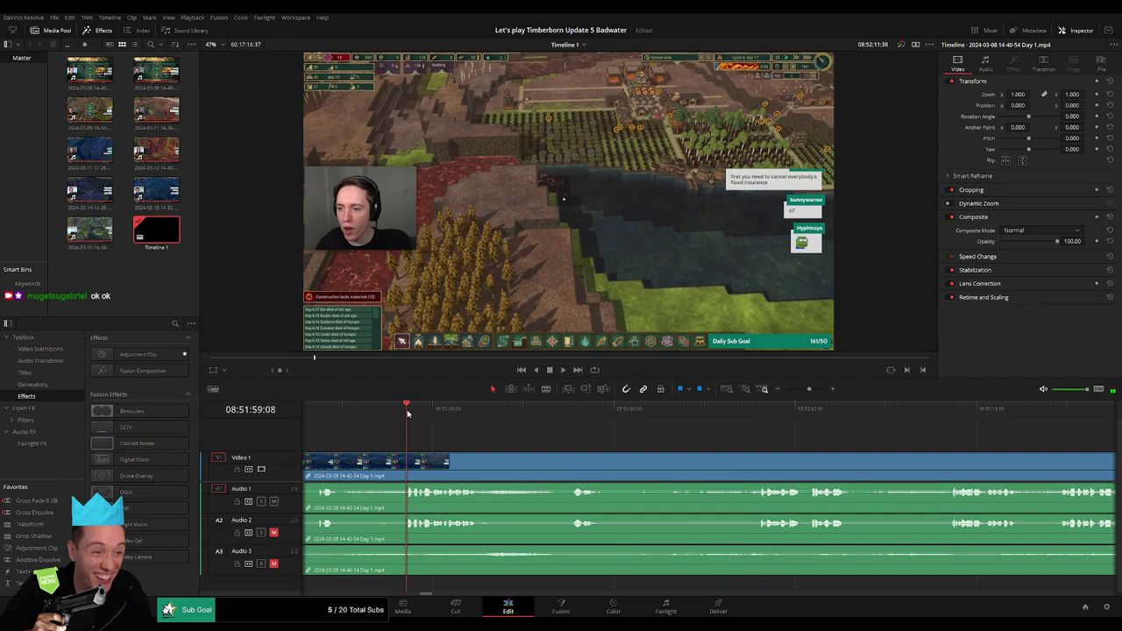
{"action": "key", "text": "space"}
{"action": "key", "text": "space"}
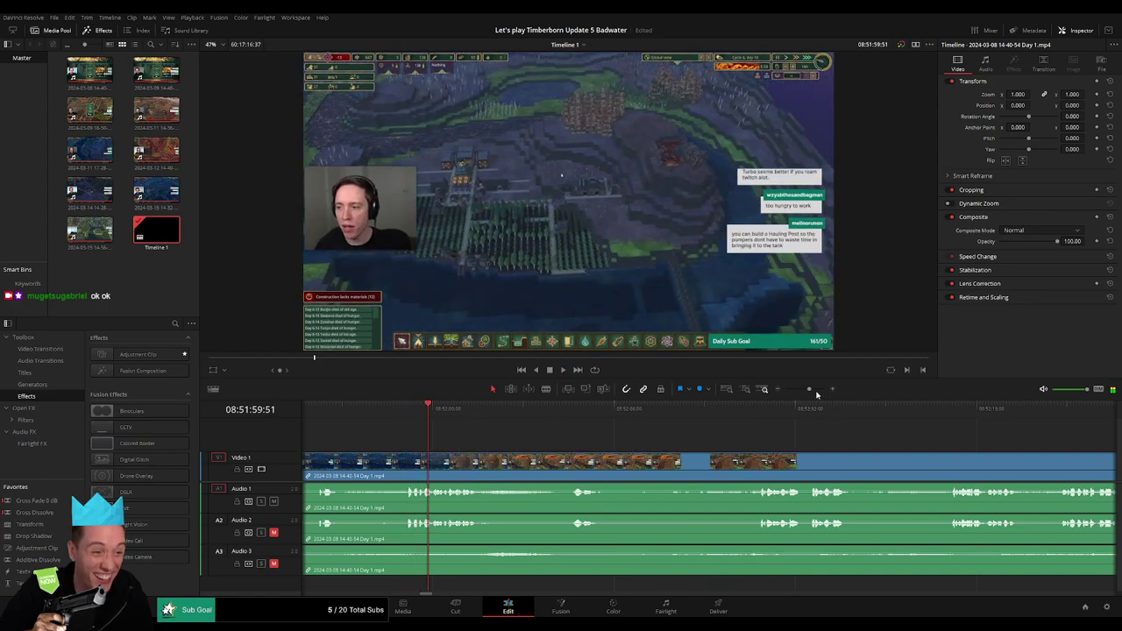
{"action": "scroll", "coordinate": [623, 434], "scroll_direction": "down", "scroll_amount": 3}
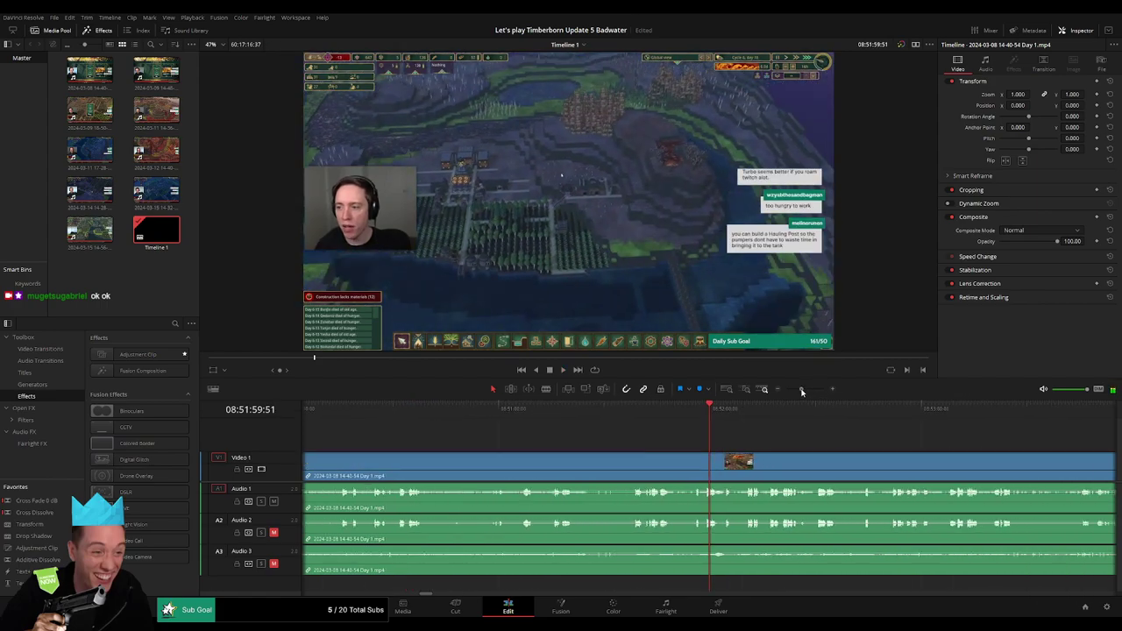
Zoom in, fine-tune the playhead to about 08:50:16 and split all tracks there
{"action": "left_click", "coordinate": [628, 421]}
{"action": "key", "text": "l"}
{"action": "key", "text": "l"}
{"action": "key", "text": "l"}
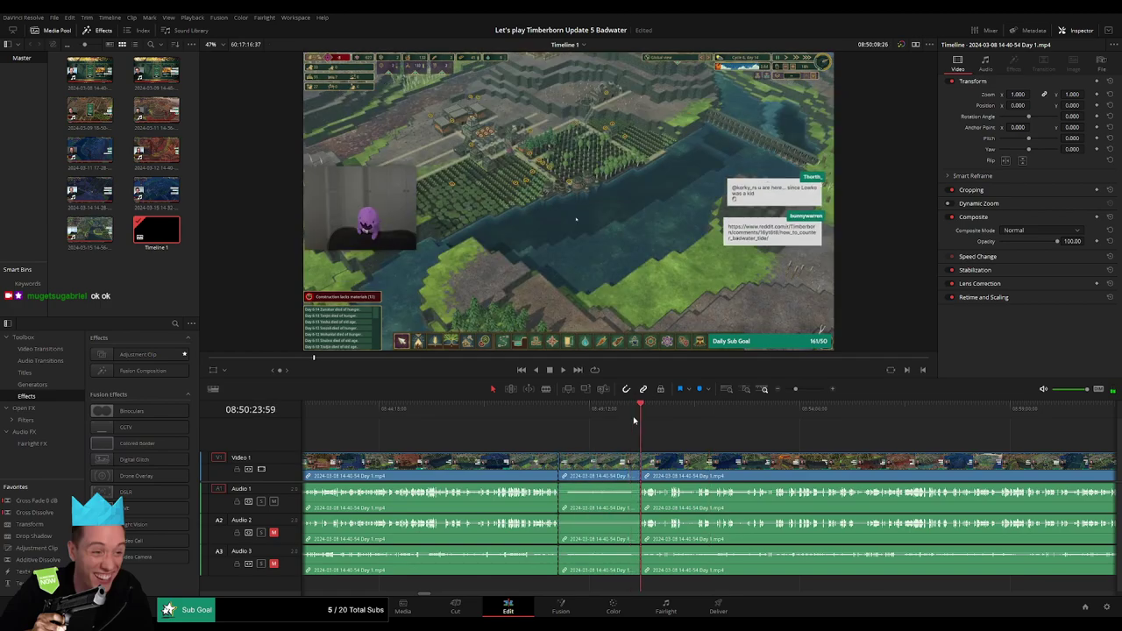
{"action": "left_click_drag", "start_coordinate": [814, 388], "coordinate": [806, 388]}
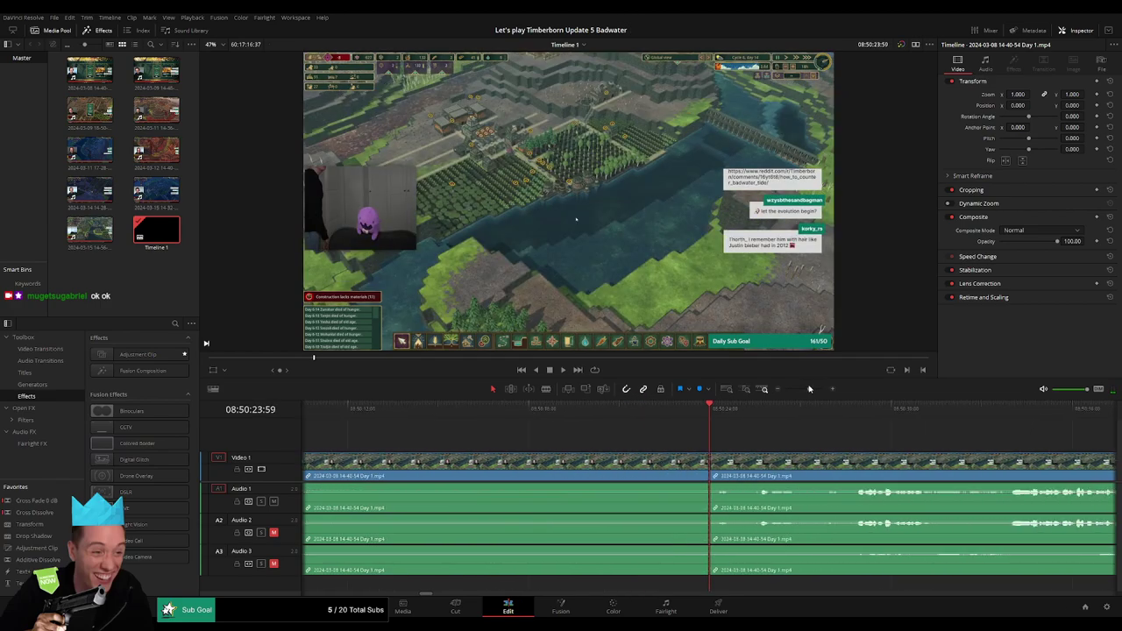
{"action": "left_click_drag", "start_coordinate": [695, 413], "coordinate": [647, 412]}
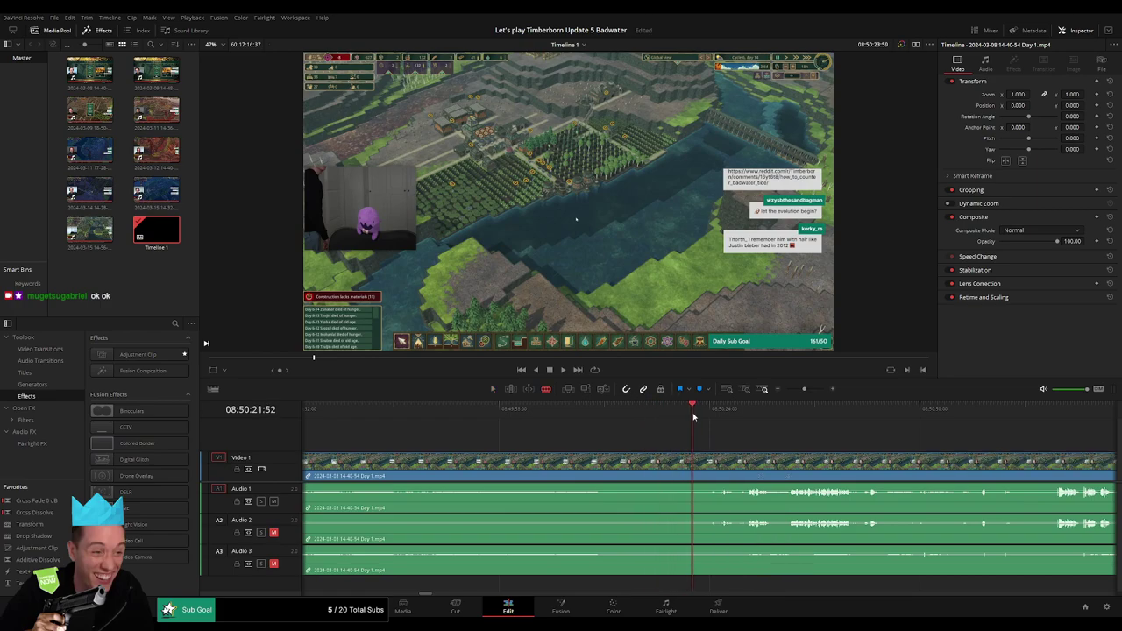
{"action": "left_click_drag", "start_coordinate": [662, 417], "coordinate": [654, 417]}
{"action": "key", "text": "ctrl+b"}
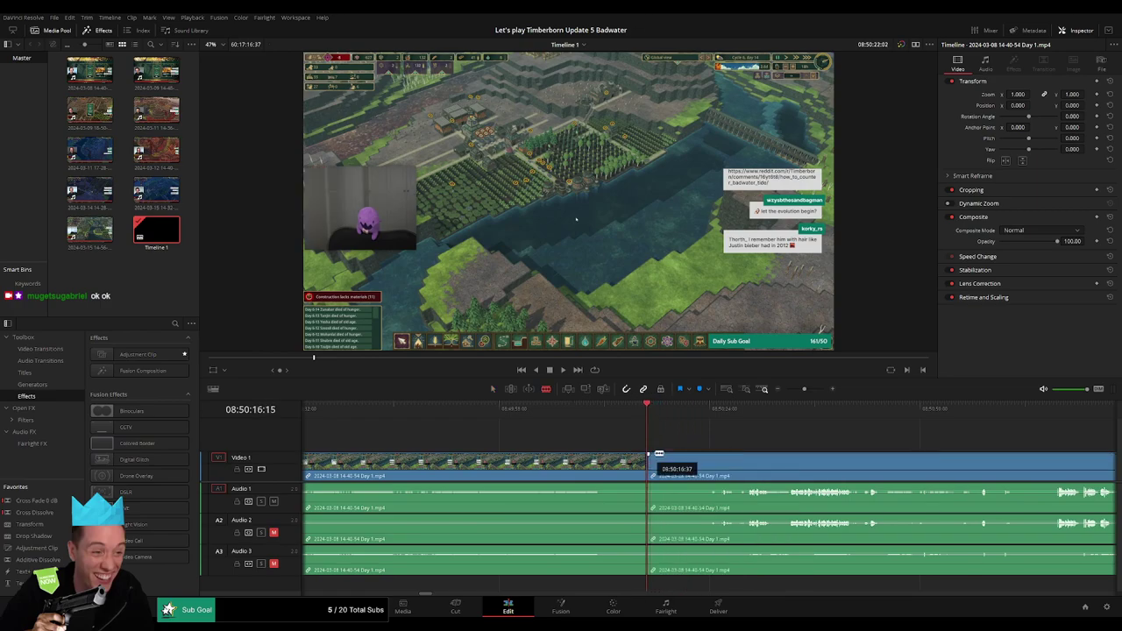
Delete the short piece before the split and slide the following clip left to close the gap
{"action": "scroll", "coordinate": [817, 394], "scroll_direction": "down", "scroll_amount": 2}
{"action": "left_click", "coordinate": [676, 465]}
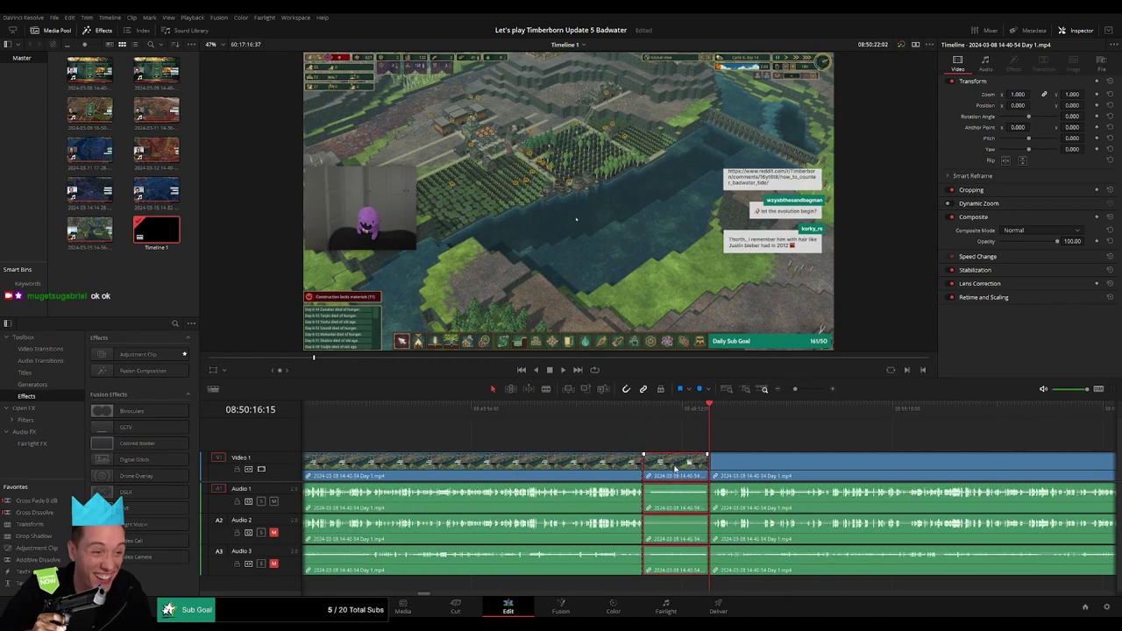
{"action": "key", "text": "Delete"}
{"action": "left_click_drag", "start_coordinate": [729, 469], "coordinate": [661, 480]}
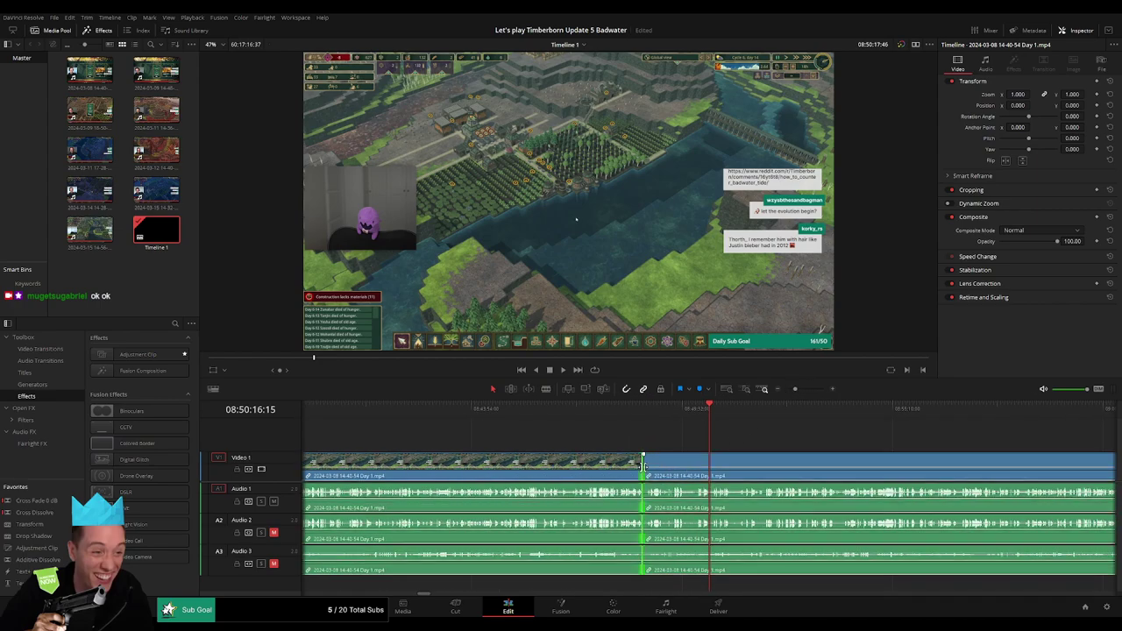
Scrub forward to just before the Badtide and blade the clip at 08:52:06
{"action": "left_click", "coordinate": [643, 413]}
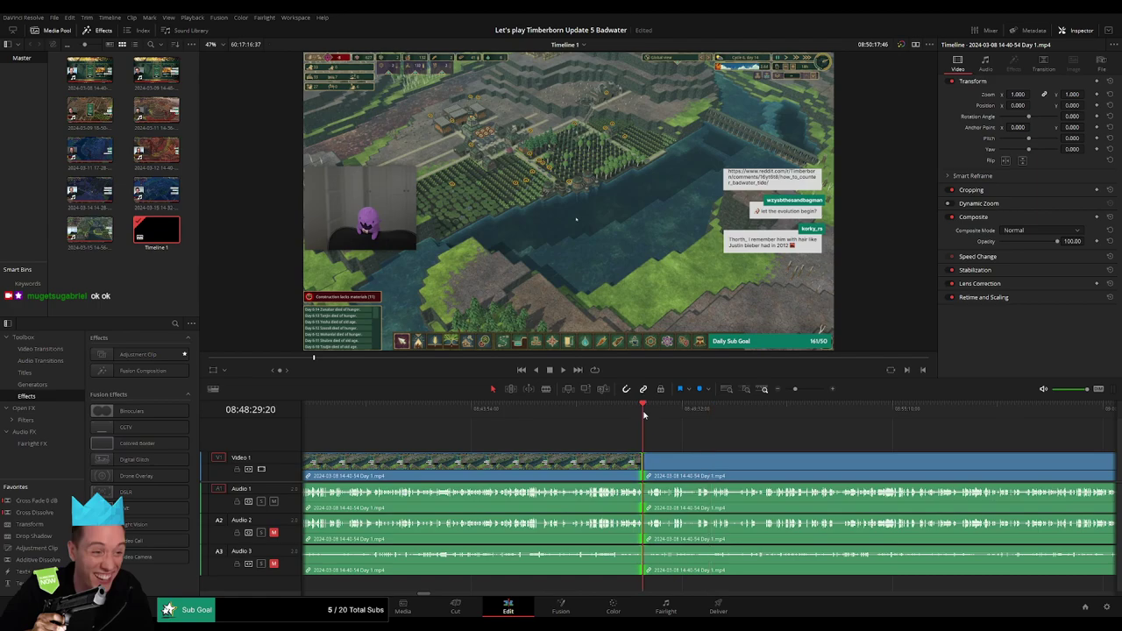
{"action": "left_click_drag", "start_coordinate": [672, 420], "coordinate": [767, 421]}
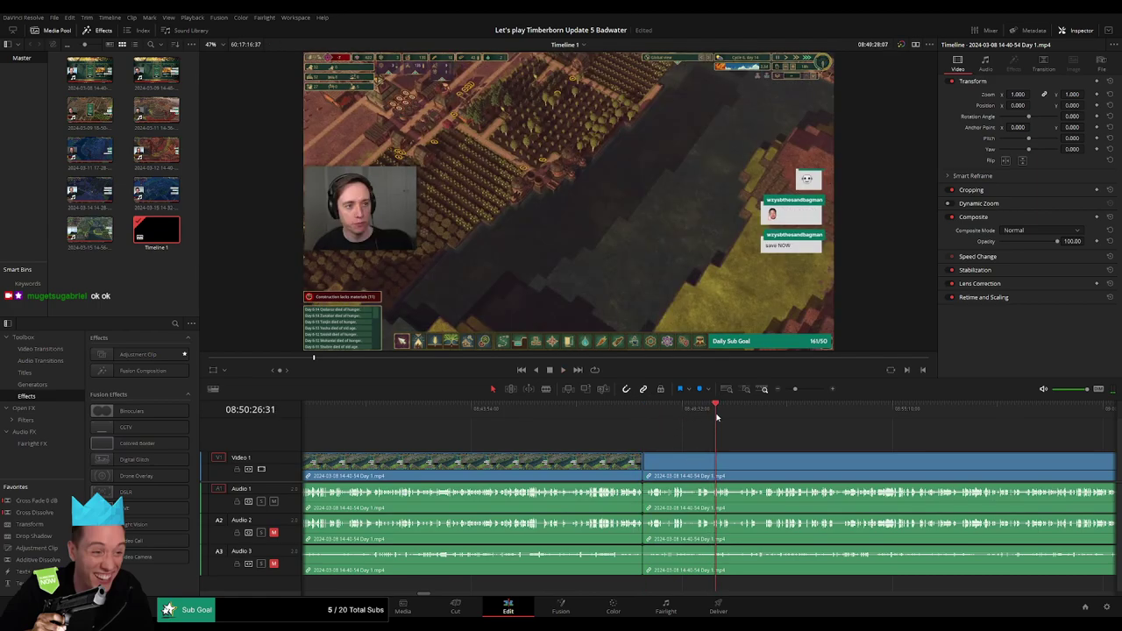
{"action": "key", "text": "space"}
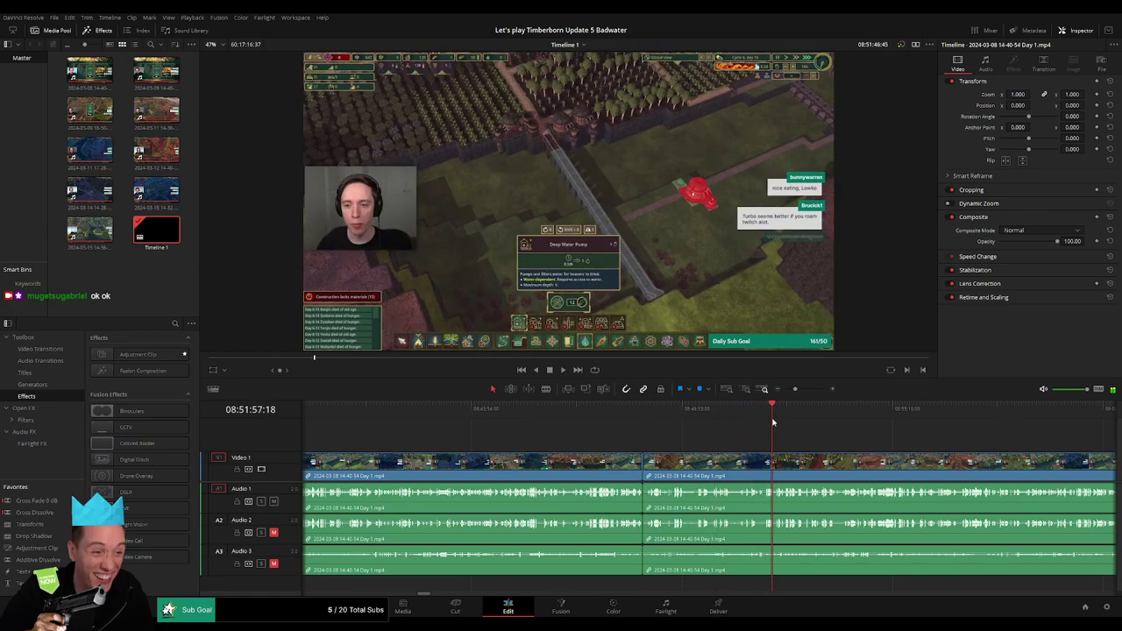
{"action": "key", "text": "ctrl+equal"}
{"action": "left_click", "coordinate": [761, 417]}
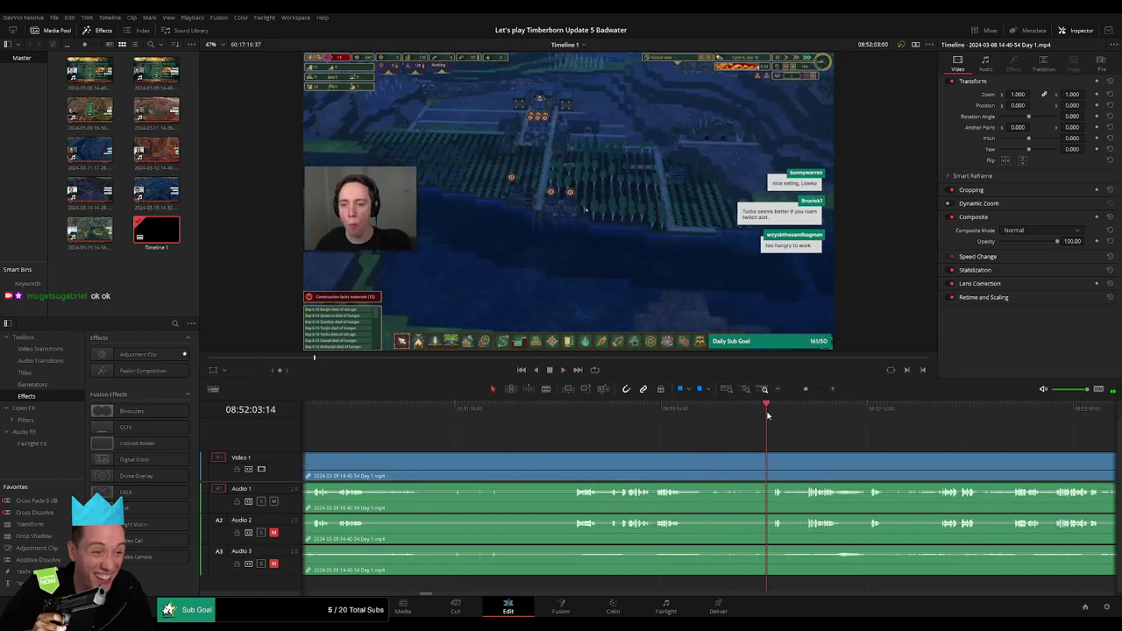
{"action": "left_click_drag", "start_coordinate": [800, 388], "coordinate": [813, 389]}
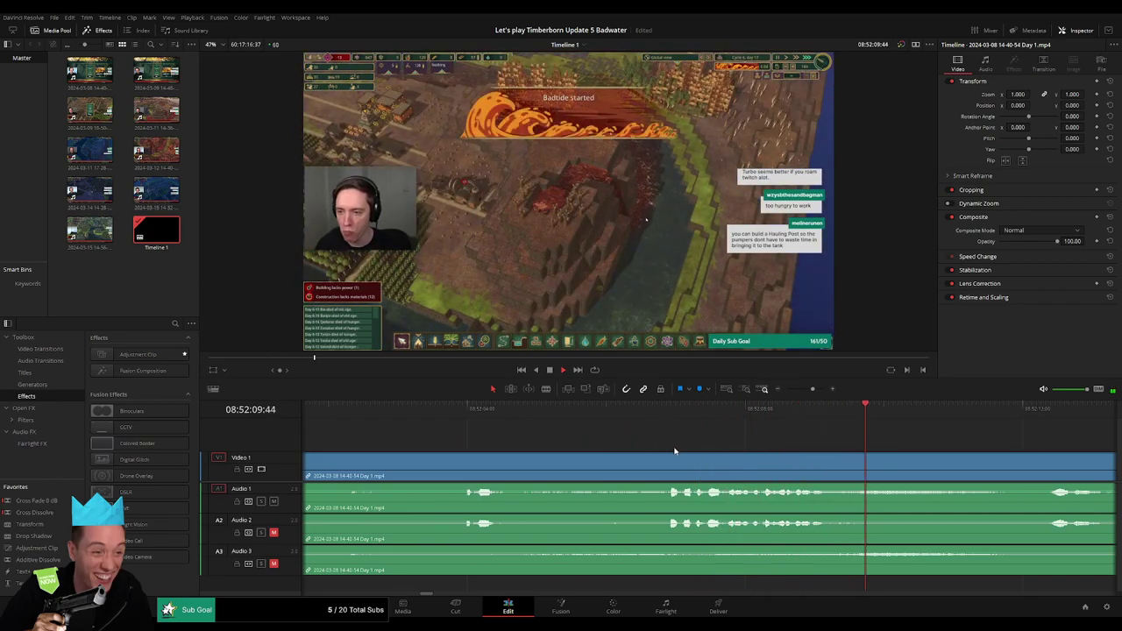
{"action": "left_click", "coordinate": [669, 413]}
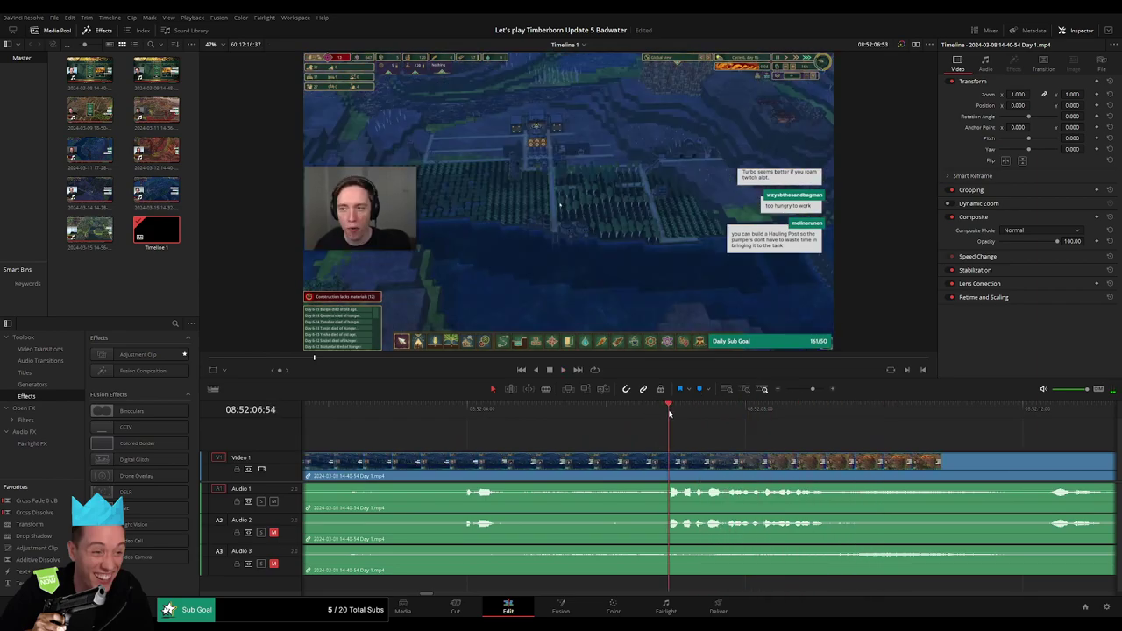
{"action": "left_click_drag", "start_coordinate": [669, 413], "coordinate": [607, 419]}
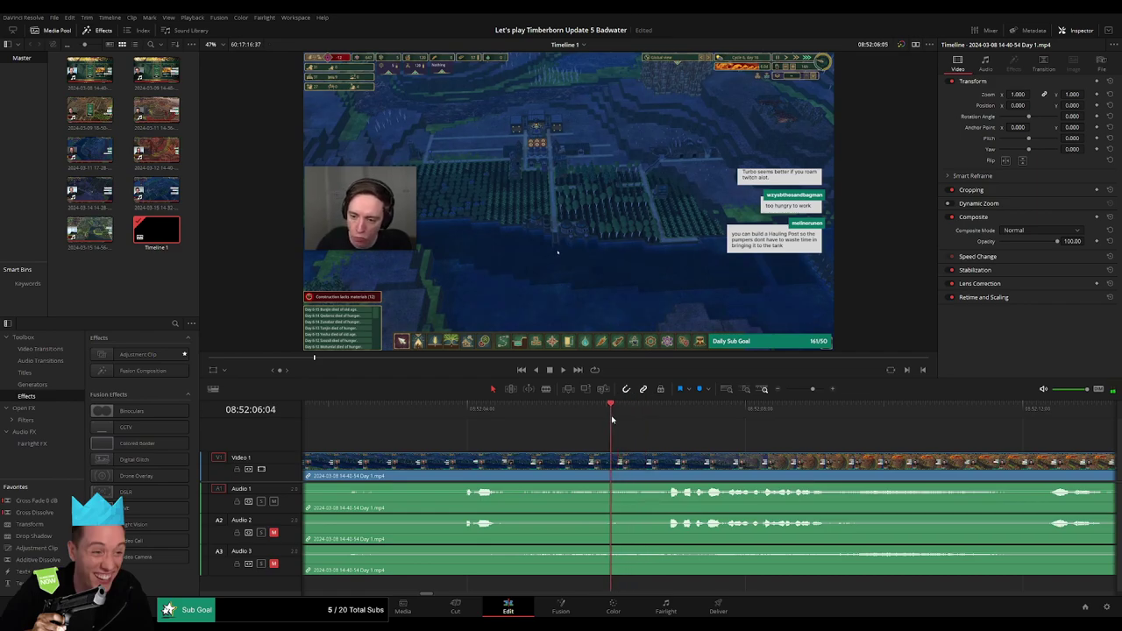
{"action": "left_click", "coordinate": [616, 463]}
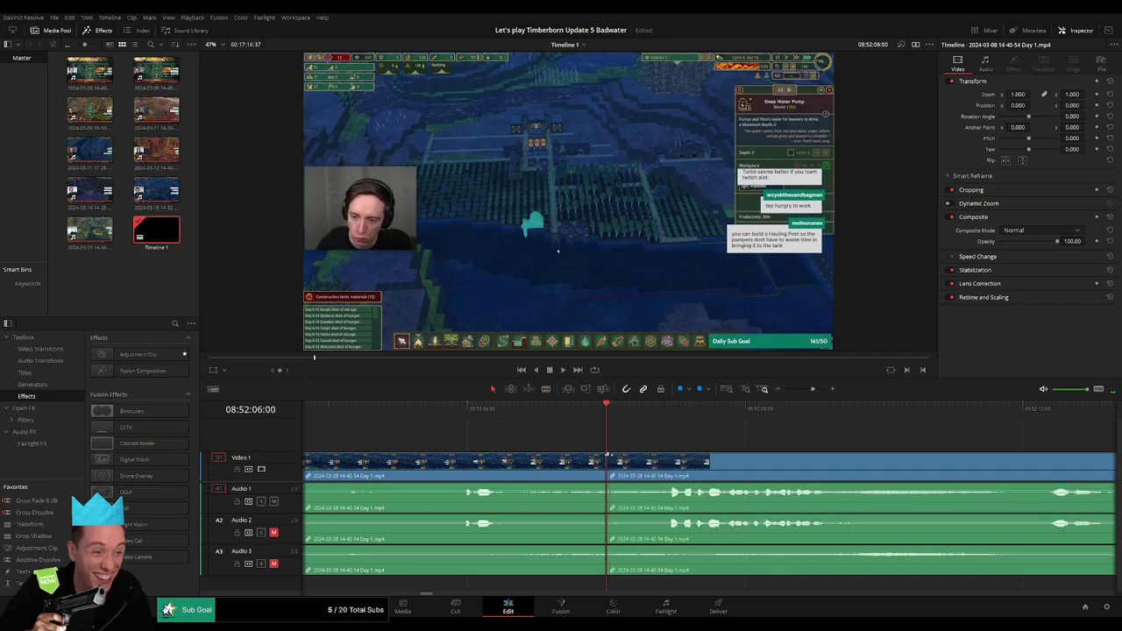
Drag fade-outs on Video 1, Audio 1 and Audio 3 so they end at the 08:52:06 cut
{"action": "key", "text": "a"}
{"action": "mouse_move", "coordinate": [616, 462]}
{"action": "left_mouse_down"}
{"action": "mouse_move", "coordinate": [648, 461]}
{"action": "mouse_move", "coordinate": [601, 453]}
{"action": "left_mouse_up"}
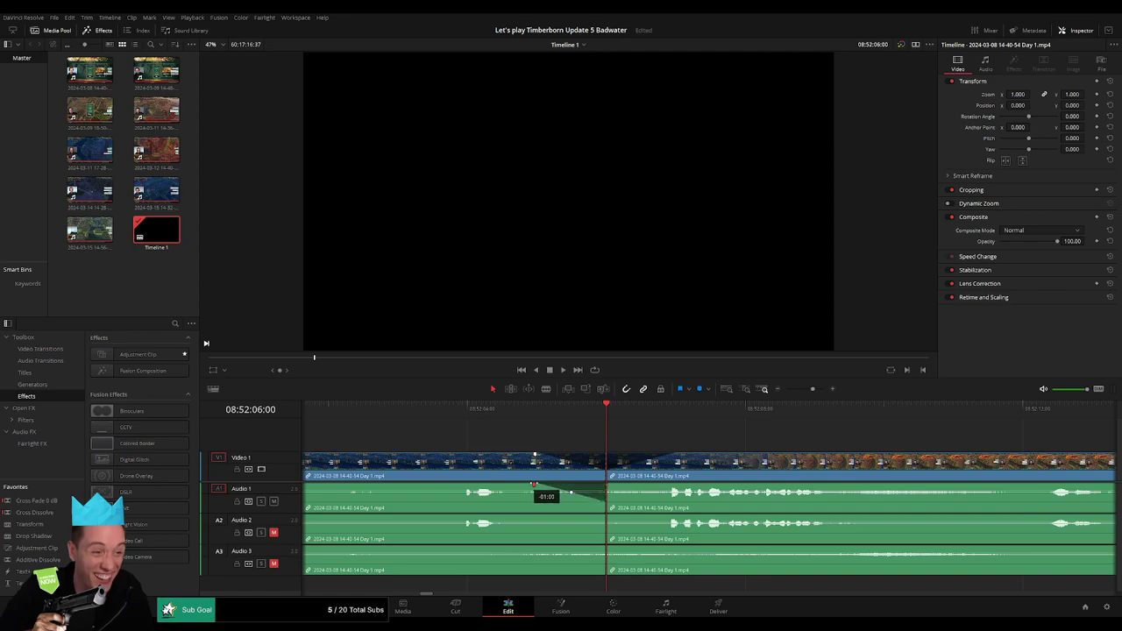
{"action": "left_click_drag", "start_coordinate": [625, 485], "coordinate": [665, 485]}
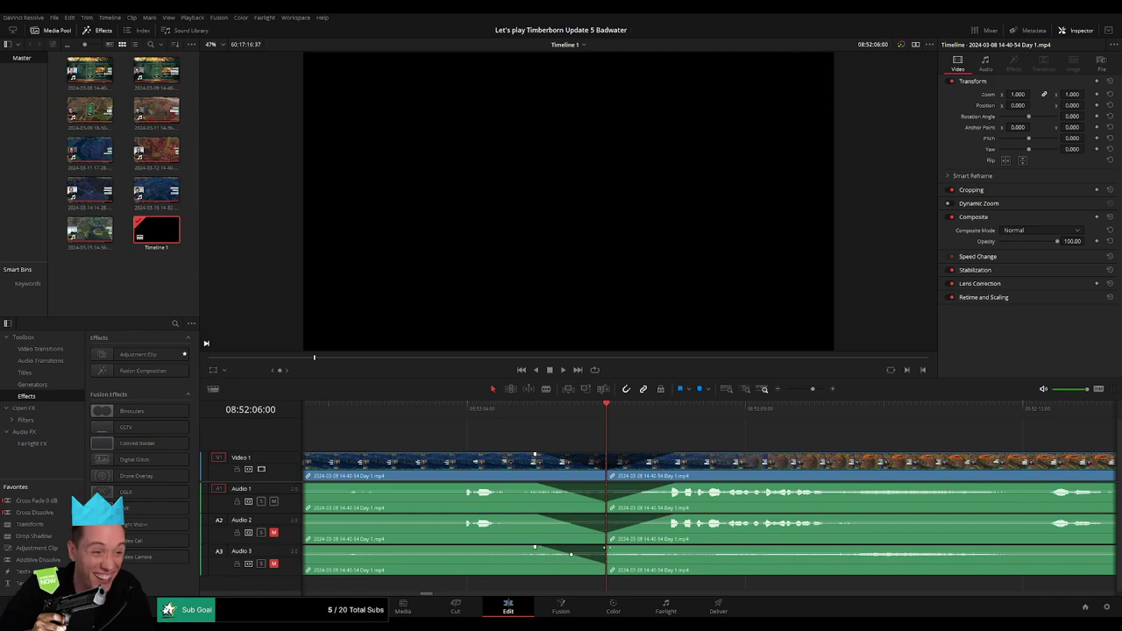
{"action": "left_click_drag", "start_coordinate": [570, 554], "coordinate": [631, 554]}
{"action": "scroll", "coordinate": [810, 405], "scroll_direction": "down", "scroll_amount": 2}
{"action": "scroll", "coordinate": [616, 442], "scroll_direction": "down", "scroll_amount": 2}
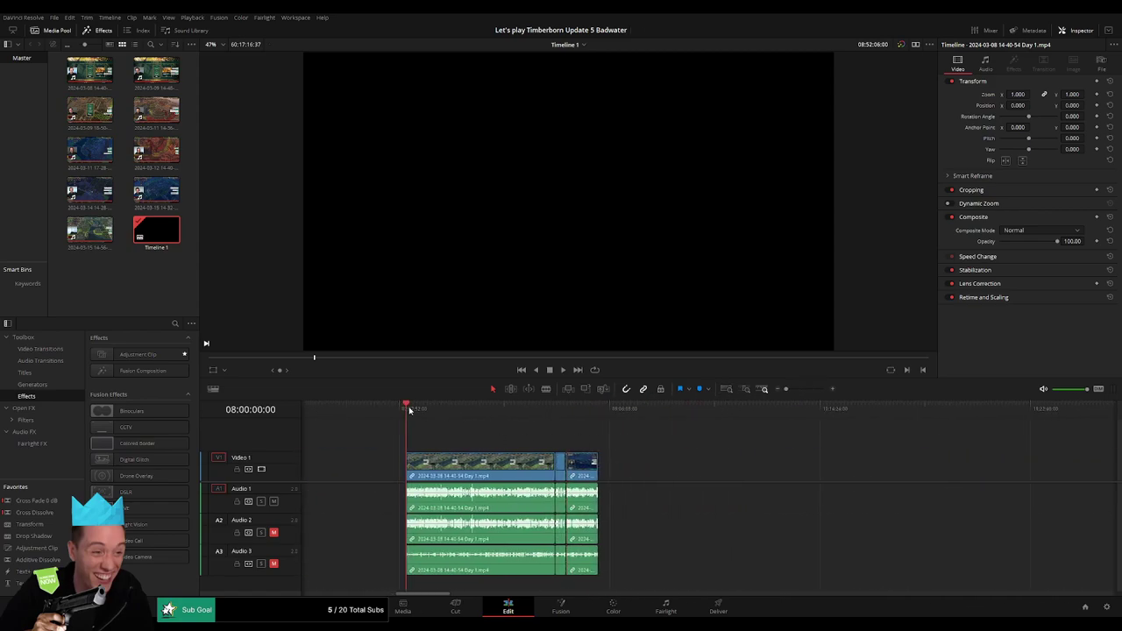
Move the short Day 1 clip beside Day 2 and slide both to start at 10:00:00:00
{"action": "scroll", "coordinate": [613, 447], "scroll_direction": "right", "scroll_amount": 5}
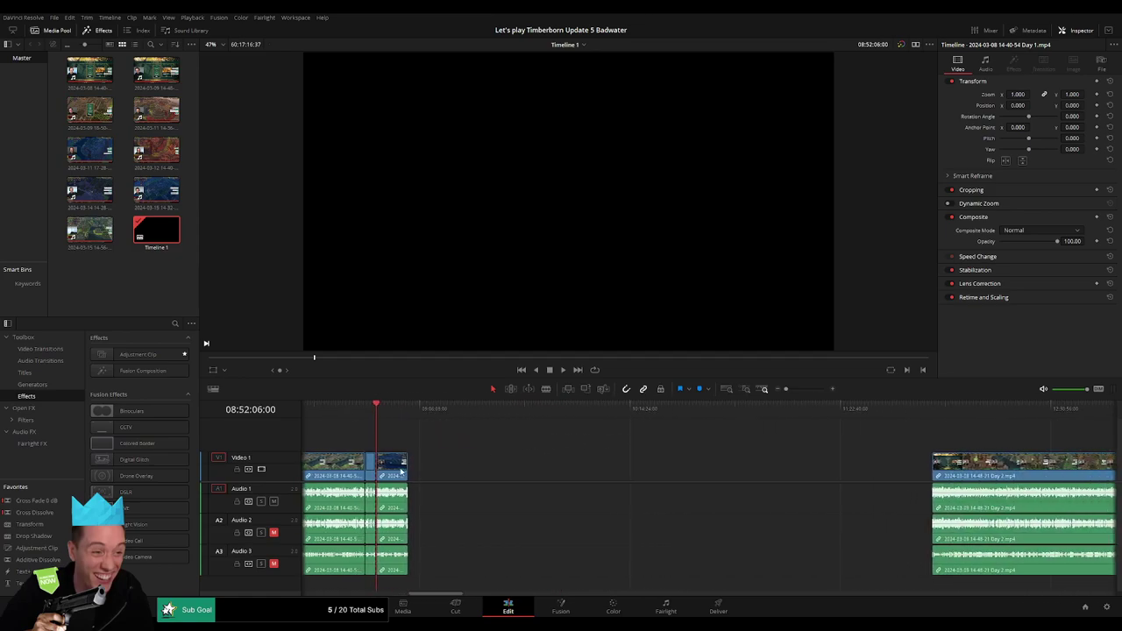
{"action": "left_click_drag", "start_coordinate": [393, 469], "coordinate": [918, 473]}
{"action": "left_click", "coordinate": [751, 456]}
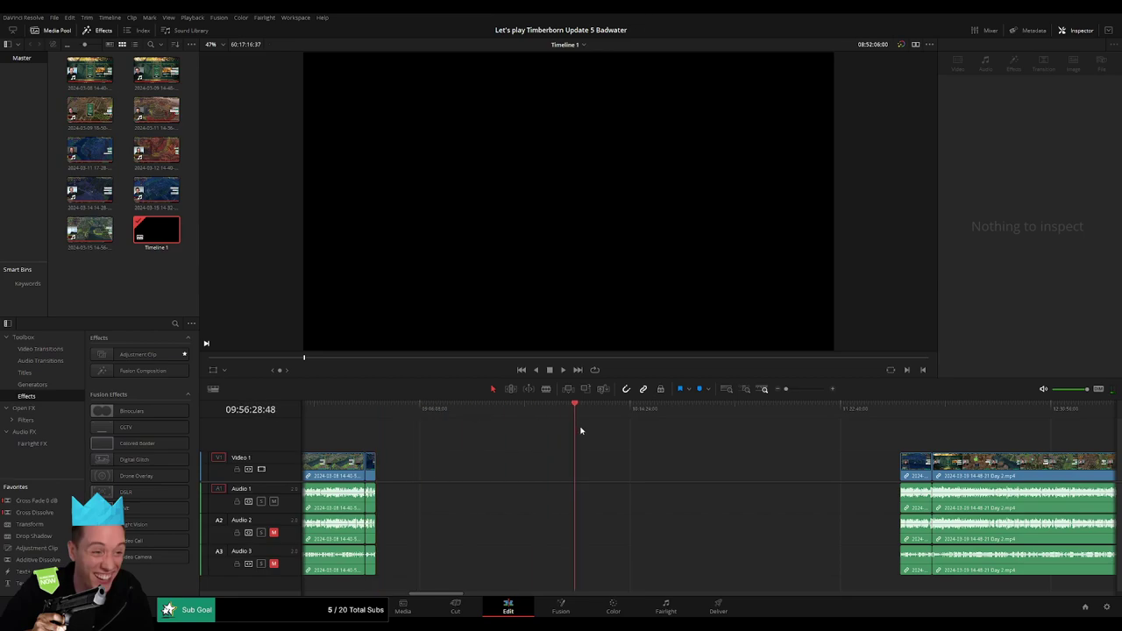
{"action": "left_click_drag", "start_coordinate": [580, 430], "coordinate": [585, 429]}
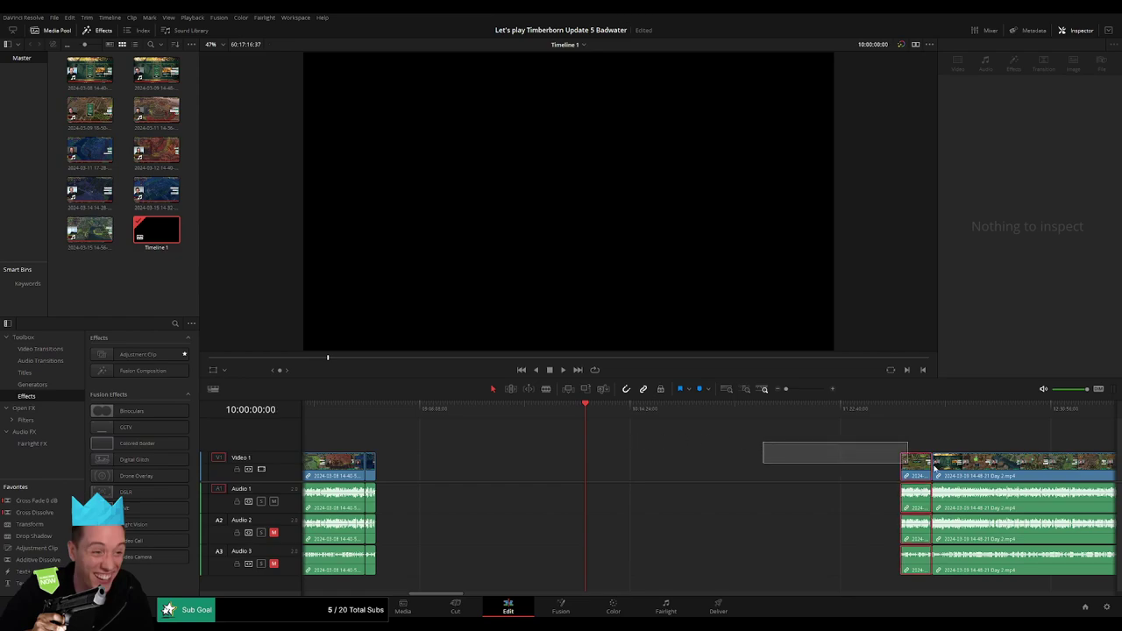
{"action": "mouse_move", "coordinate": [763, 440]}
{"action": "left_mouse_down"}
{"action": "mouse_move", "coordinate": [1000, 474]}
{"action": "mouse_move", "coordinate": [690, 454]}
{"action": "left_mouse_up"}
{"action": "key", "text": "space"}
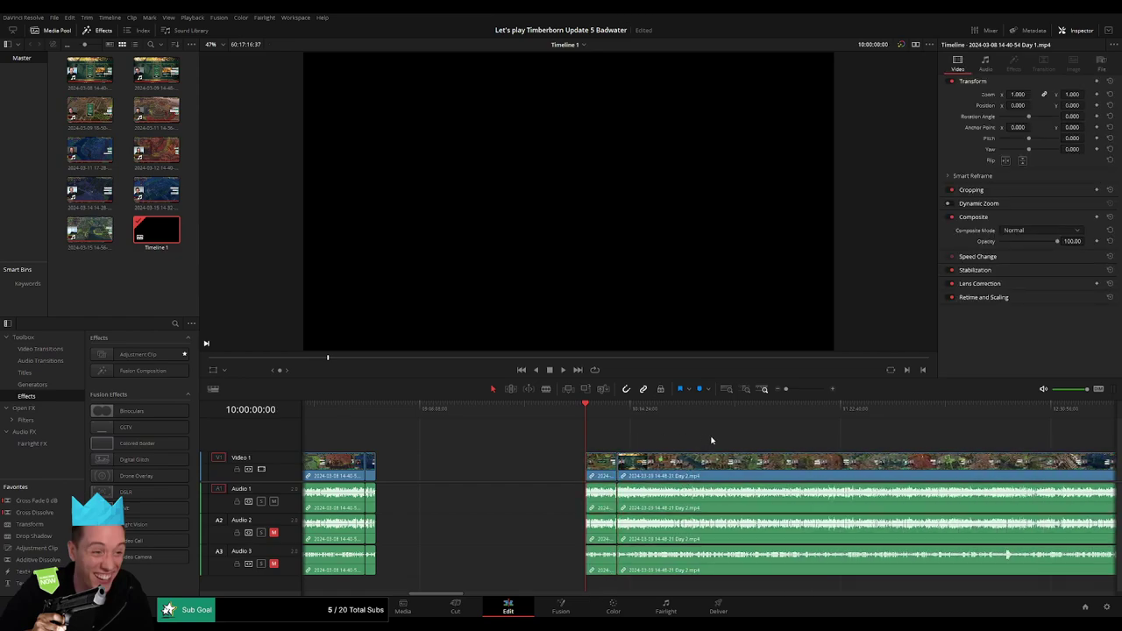
Play through the join between the short Day 1 piece and the Day 2 clip
{"action": "left_click", "coordinate": [712, 410]}
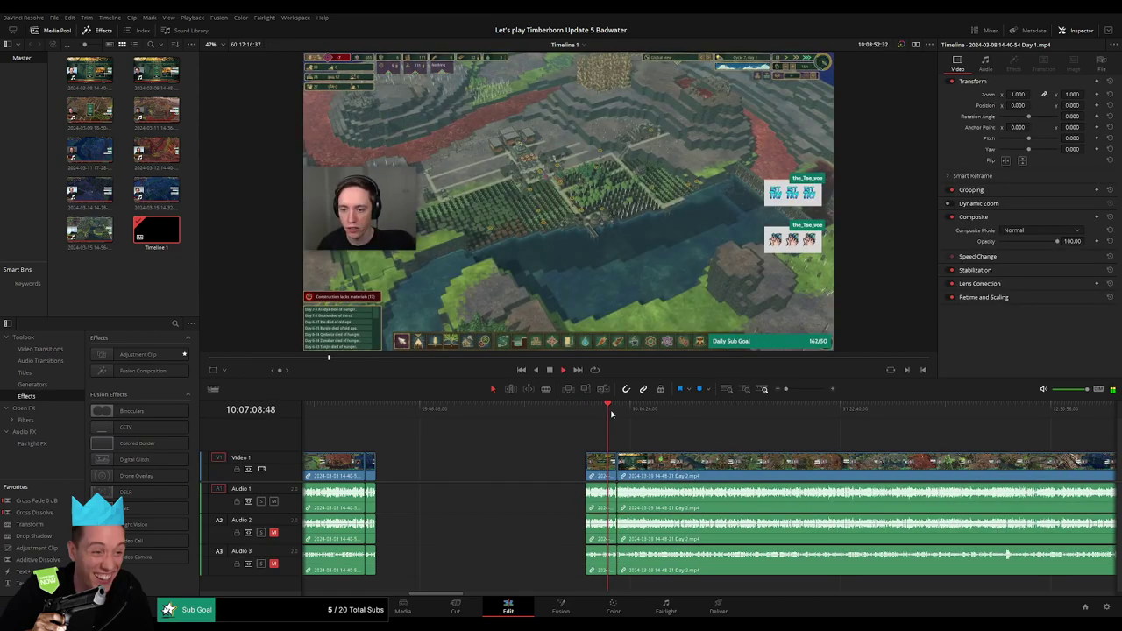
{"action": "scroll", "coordinate": [856, 422], "scroll_direction": "up", "scroll_amount": 2}
{"action": "scroll", "coordinate": [855, 421], "scroll_direction": "down", "scroll_amount": 2}
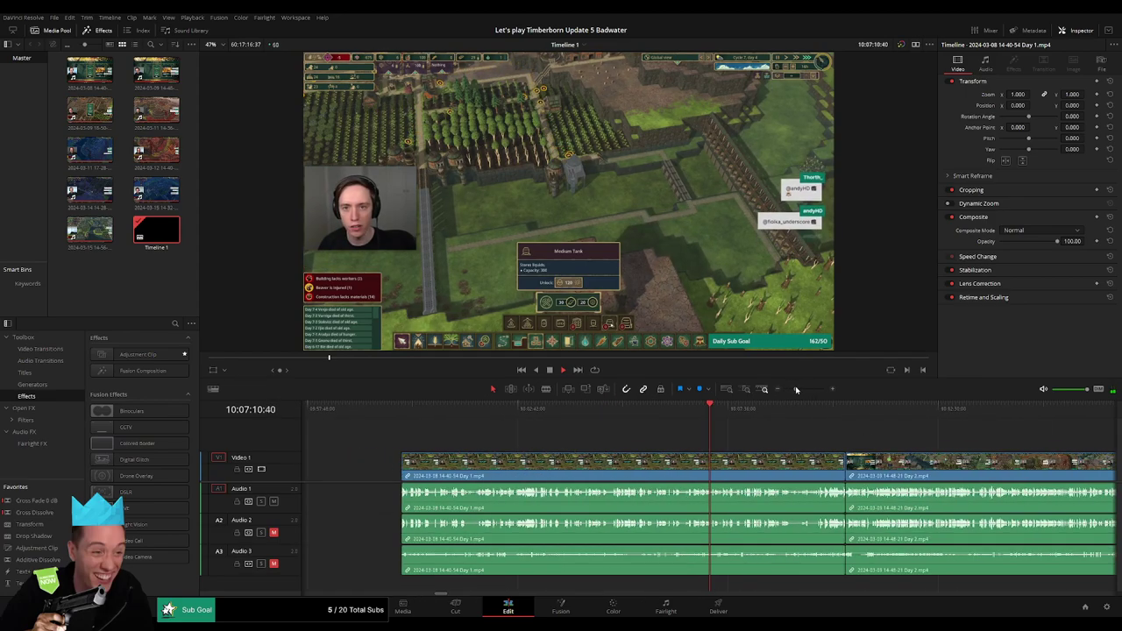
{"action": "left_click", "coordinate": [833, 409]}
{"action": "scroll", "coordinate": [809, 391], "scroll_direction": "up", "scroll_amount": 2}
{"action": "scroll", "coordinate": [809, 391], "scroll_direction": "down", "scroll_amount": 1}
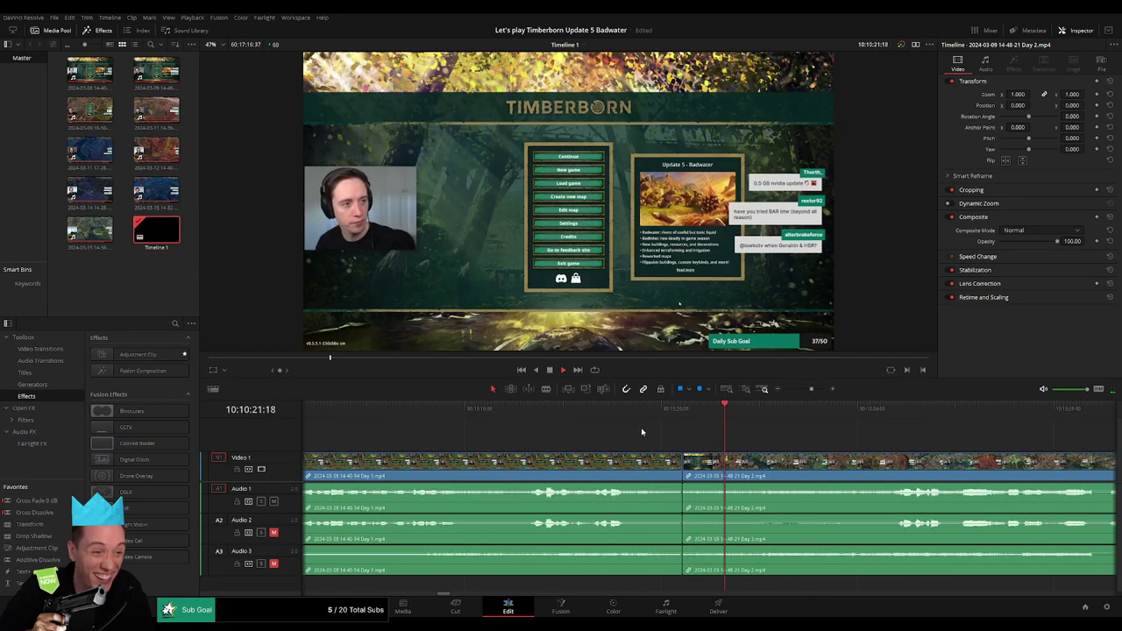
{"action": "left_click", "coordinate": [603, 410]}
{"action": "left_click", "coordinate": [537, 410]}
{"action": "key", "text": "space"}
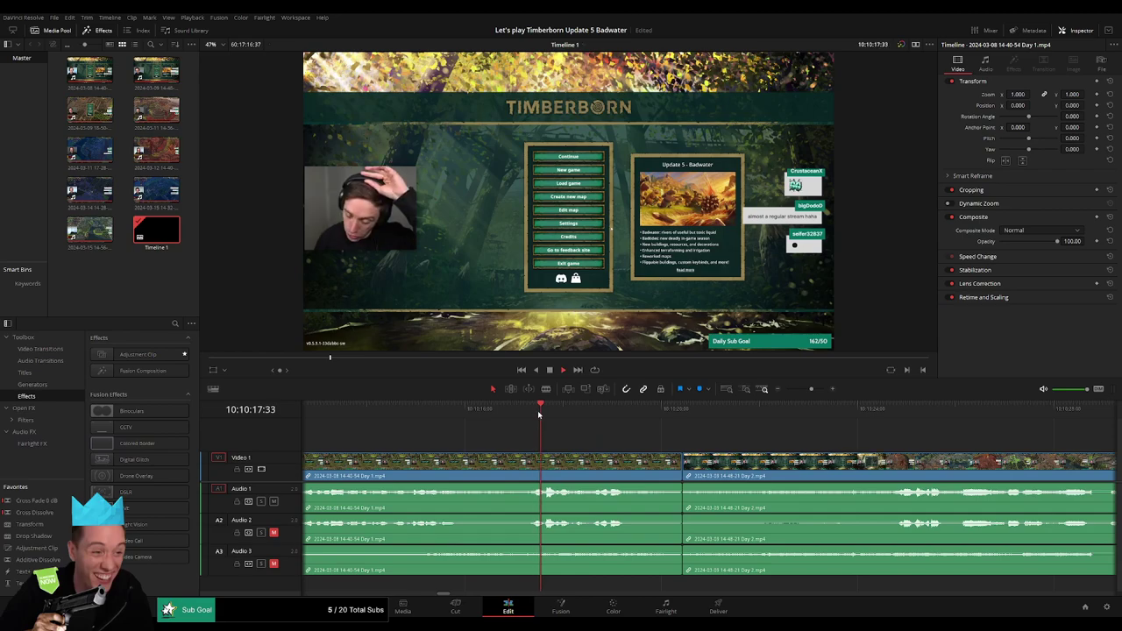
{"action": "left_click", "coordinate": [526, 410]}
Add a Ctrl+T cross dissolve at the Day 1/Day 2 edit point and replay it
{"action": "left_click", "coordinate": [683, 465]}
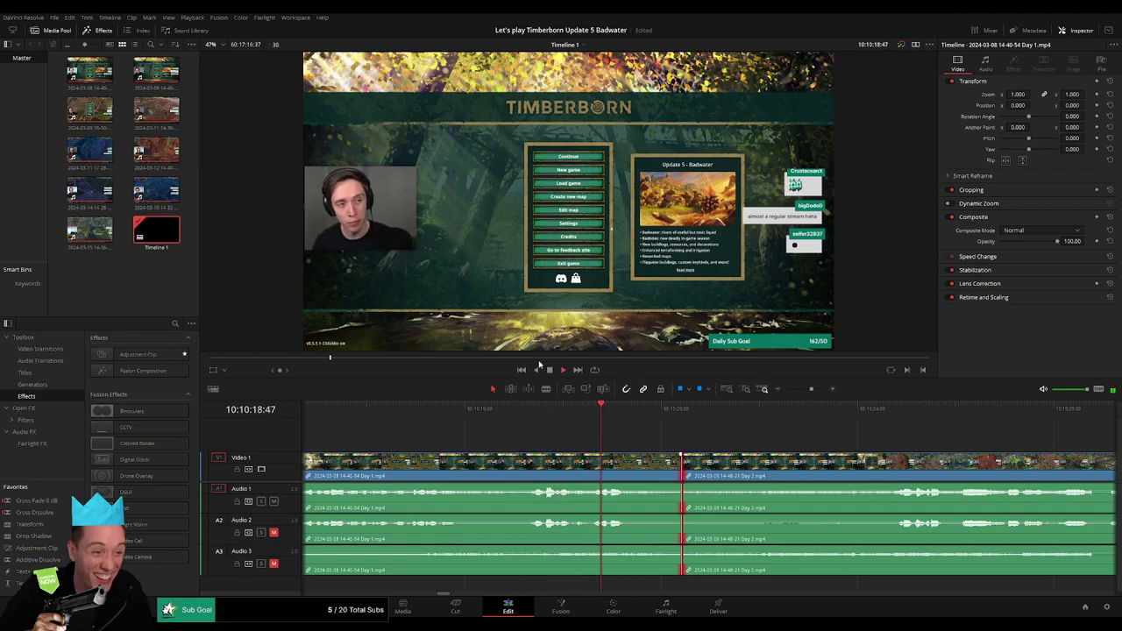
{"action": "key", "text": "Down"}
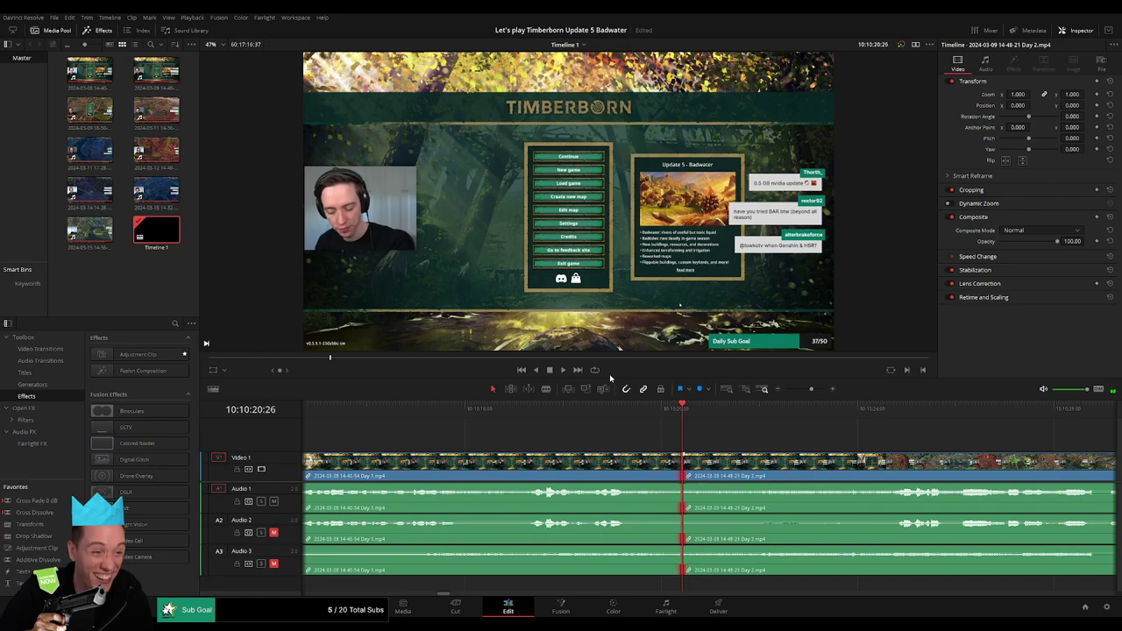
{"action": "key", "text": "ctrl+t"}
{"action": "key", "text": "slash"}
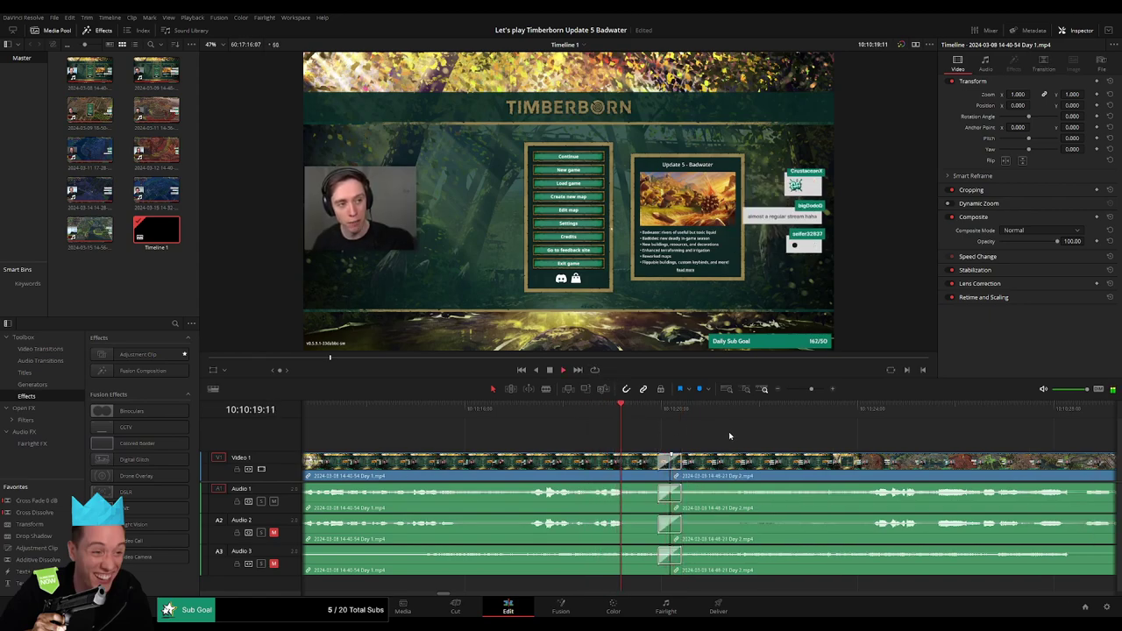
{"action": "left_click_drag", "start_coordinate": [590, 424], "coordinate": [654, 416]}
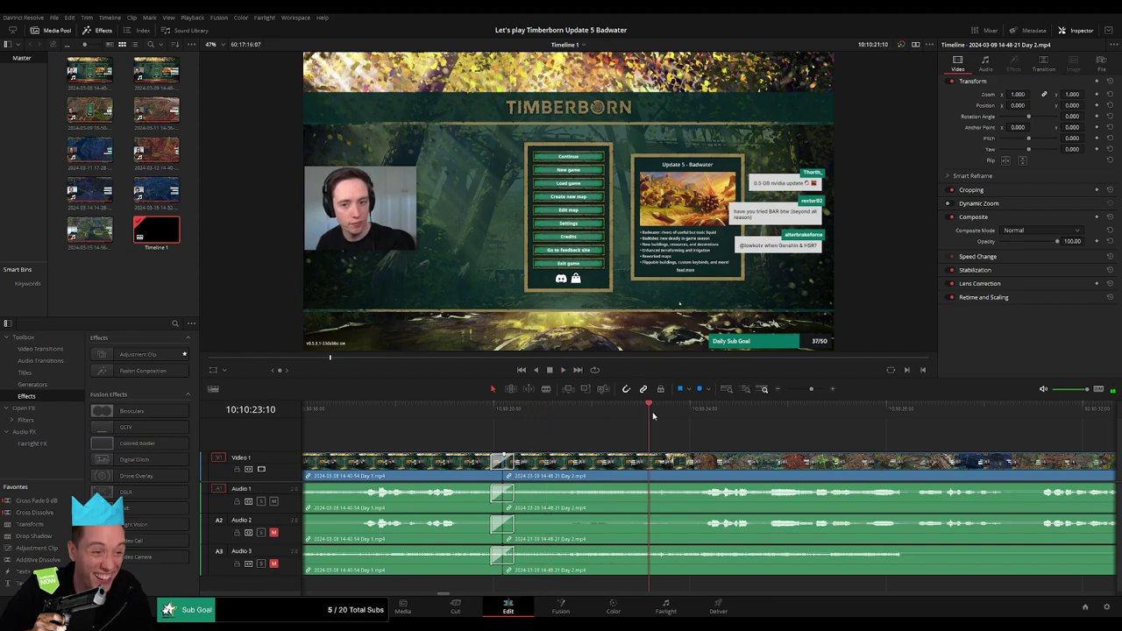
{"action": "key", "text": "space"}
{"action": "key", "text": "BackSpace"}
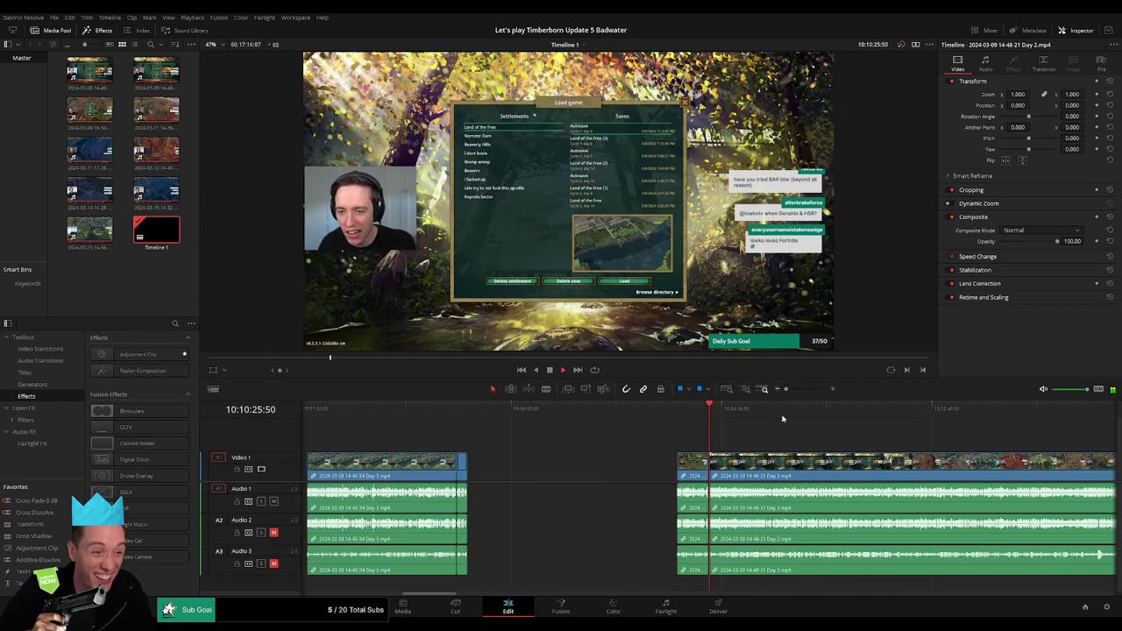
Park the playhead at 10:52:00:00 in the Day 2 clip and blade all tracks there
{"action": "mouse_move", "coordinate": [783, 418]}
{"action": "left_mouse_down"}
{"action": "mouse_move", "coordinate": [436, 415]}
{"action": "mouse_move", "coordinate": [538, 427]}
{"action": "mouse_move", "coordinate": [540, 438]}
{"action": "left_mouse_up"}
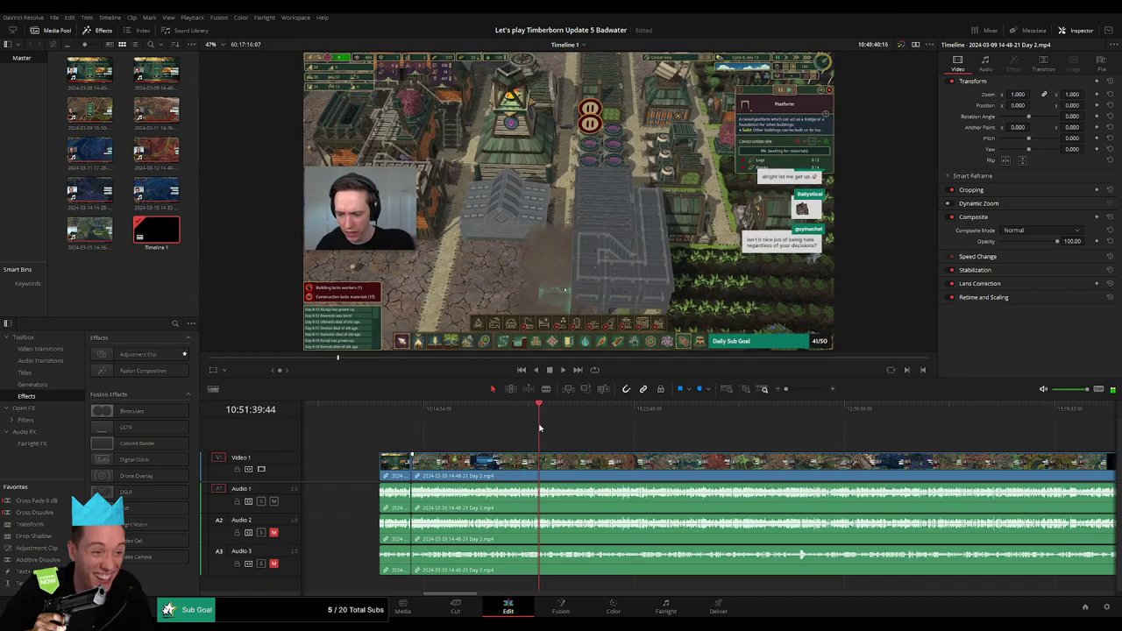
{"action": "key", "text": "space"}
{"action": "left_click_drag", "start_coordinate": [786, 388], "coordinate": [803, 388]}
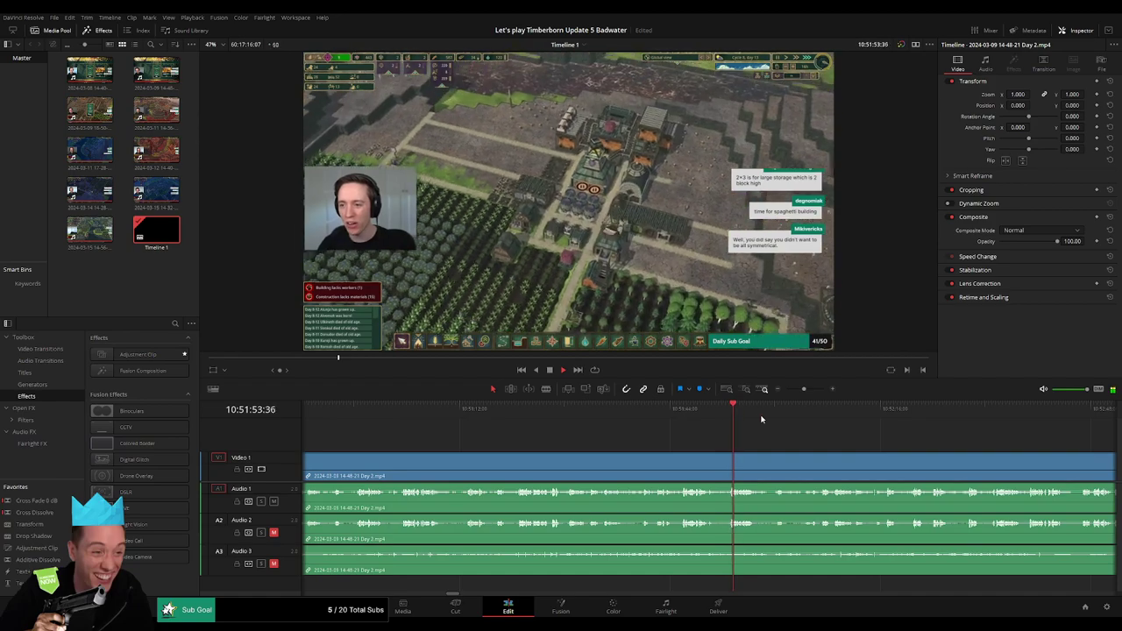
{"action": "mouse_move", "coordinate": [732, 412]}
{"action": "left_mouse_down"}
{"action": "mouse_move", "coordinate": [775, 419]}
{"action": "mouse_move", "coordinate": [812, 391]}
{"action": "left_mouse_up"}
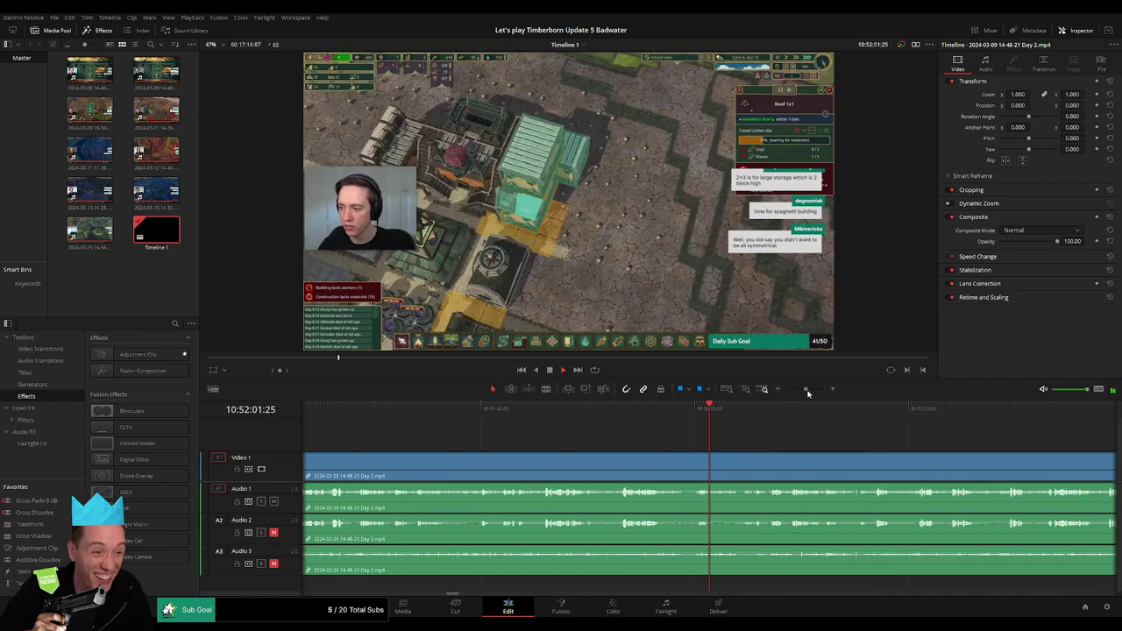
{"action": "left_click", "coordinate": [612, 419]}
{"action": "left_click_drag", "start_coordinate": [612, 420], "coordinate": [588, 414]}
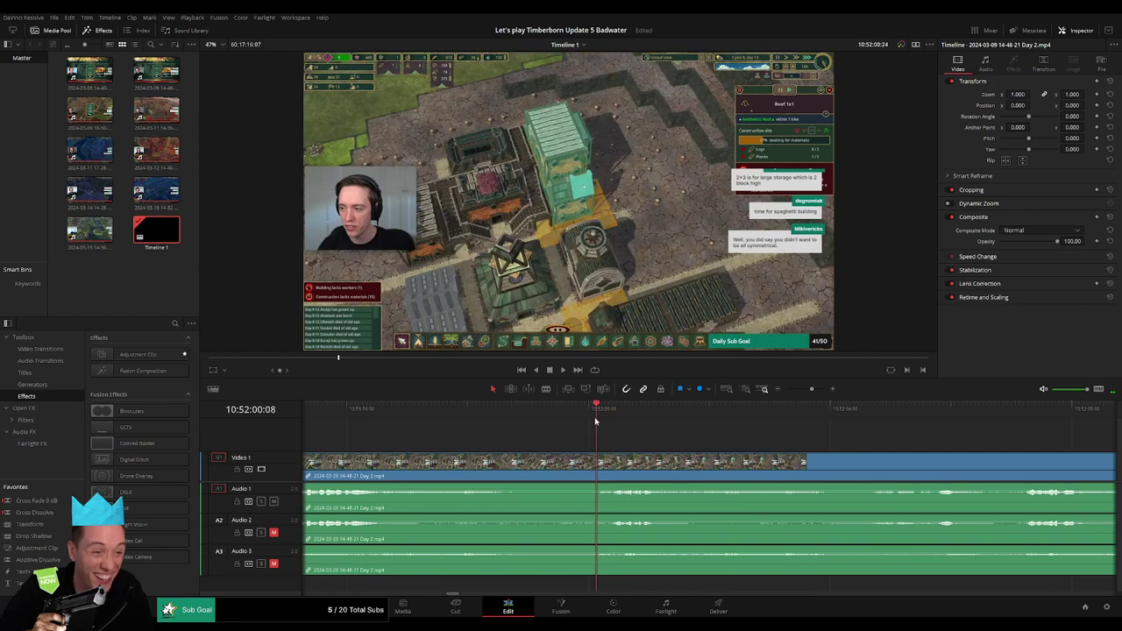
{"action": "key", "text": "b"}
{"action": "left_click", "coordinate": [589, 462]}
Add fade-outs on video and Audio 1–3 plus an Audio 2 fade-in at 10:52:00:00, then replay
{"action": "key", "text": "a"}
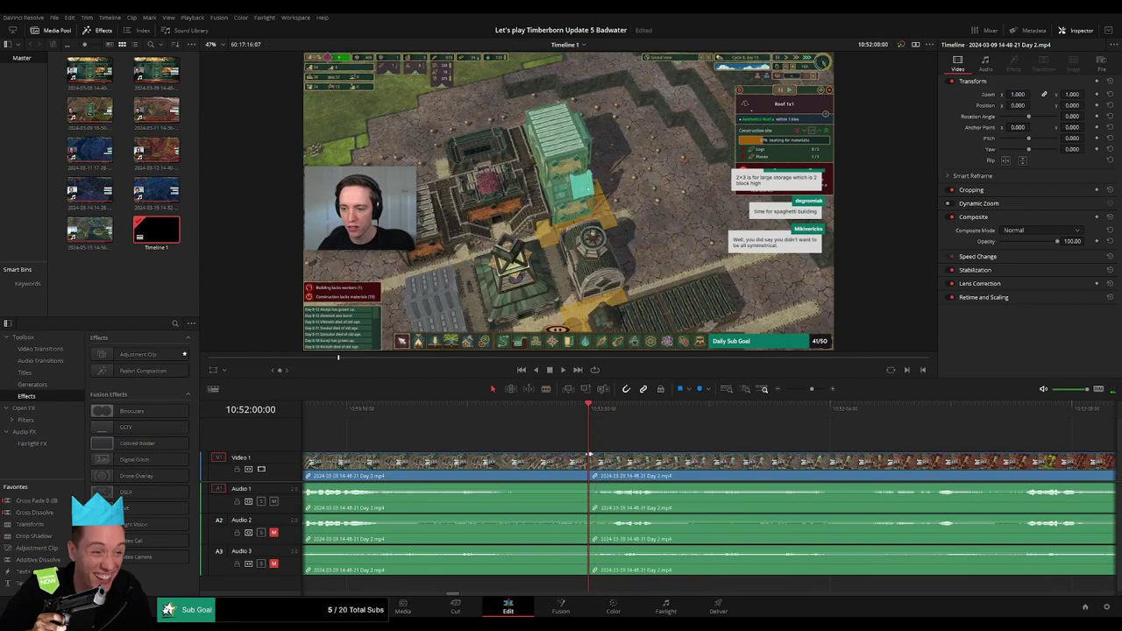
{"action": "left_click_drag", "start_coordinate": [649, 459], "coordinate": [535, 456]}
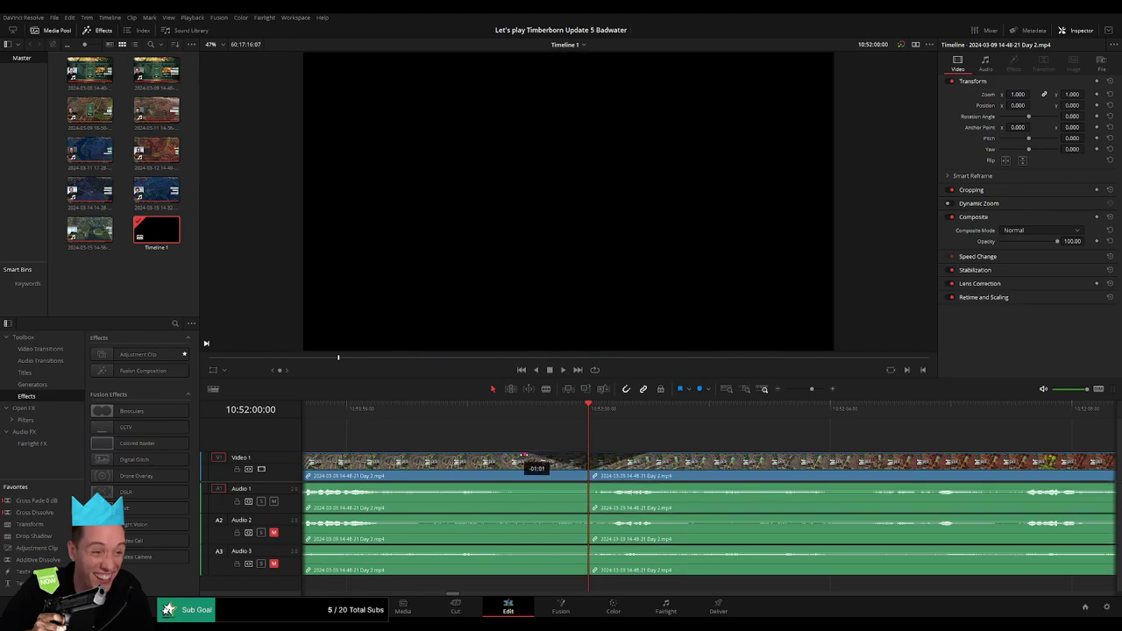
{"action": "mouse_move", "coordinate": [584, 485]}
{"action": "left_mouse_down"}
{"action": "mouse_move", "coordinate": [529, 486]}
{"action": "mouse_move", "coordinate": [633, 487]}
{"action": "left_mouse_up"}
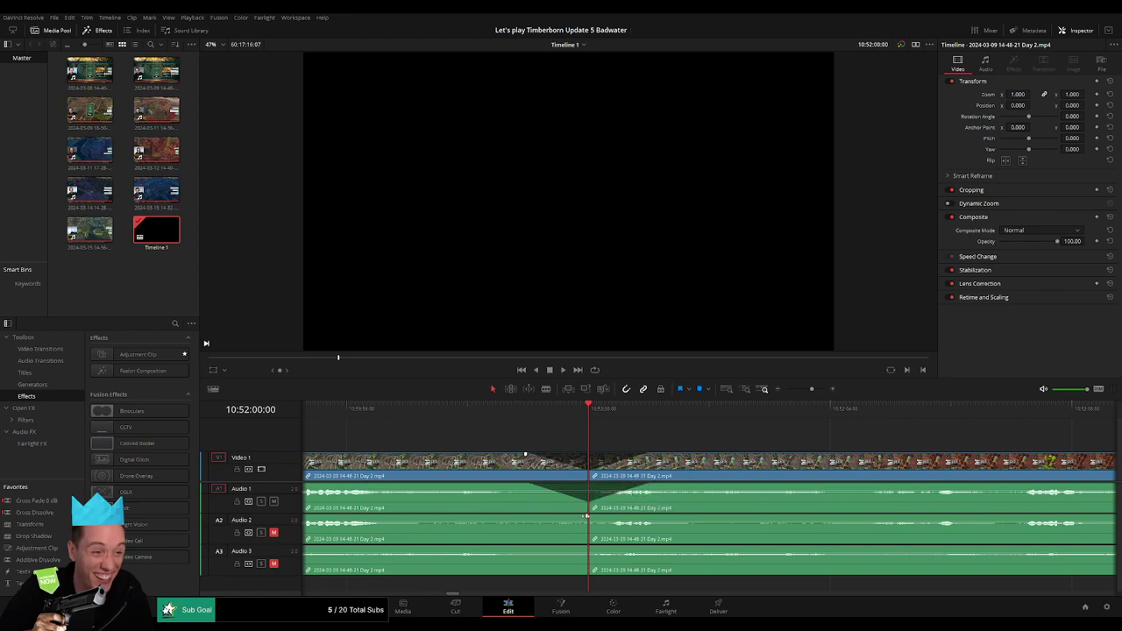
{"action": "left_click_drag", "start_coordinate": [585, 518], "coordinate": [527, 515]}
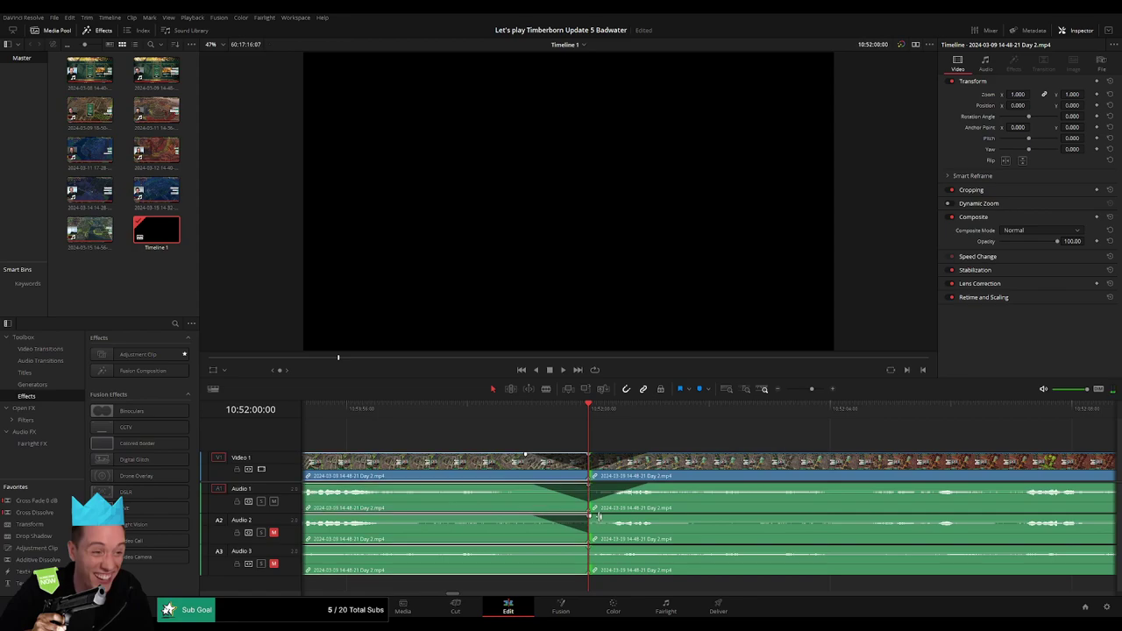
{"action": "left_click_drag", "start_coordinate": [594, 517], "coordinate": [643, 518]}
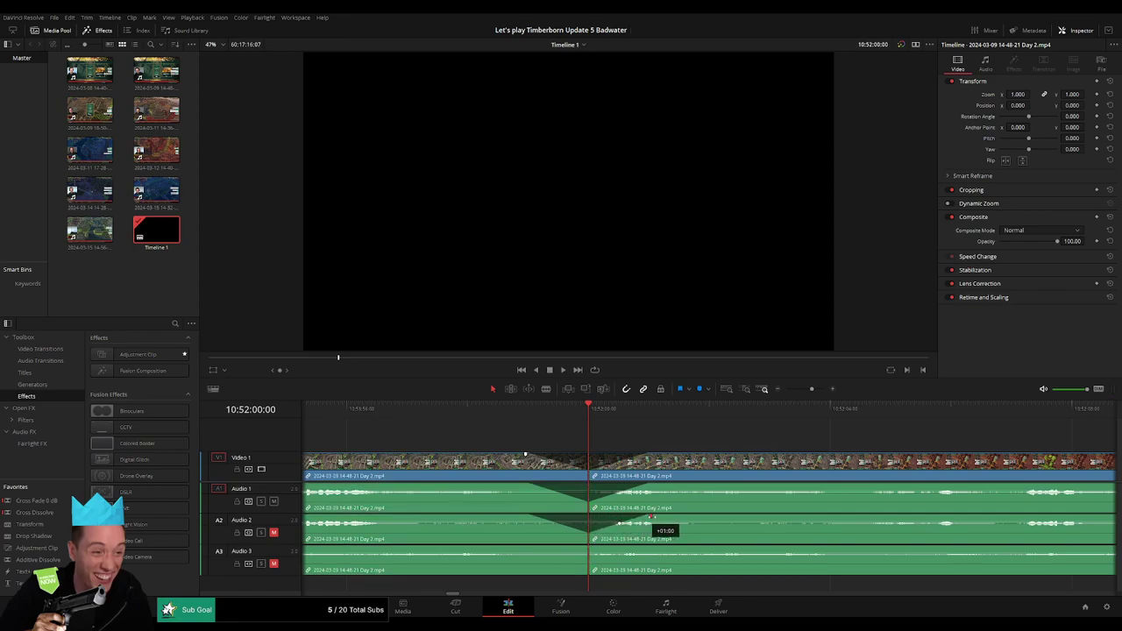
{"action": "mouse_move", "coordinate": [588, 547]}
{"action": "left_mouse_down"}
{"action": "mouse_move", "coordinate": [527, 548]}
{"action": "mouse_move", "coordinate": [642, 548]}
{"action": "left_mouse_up"}
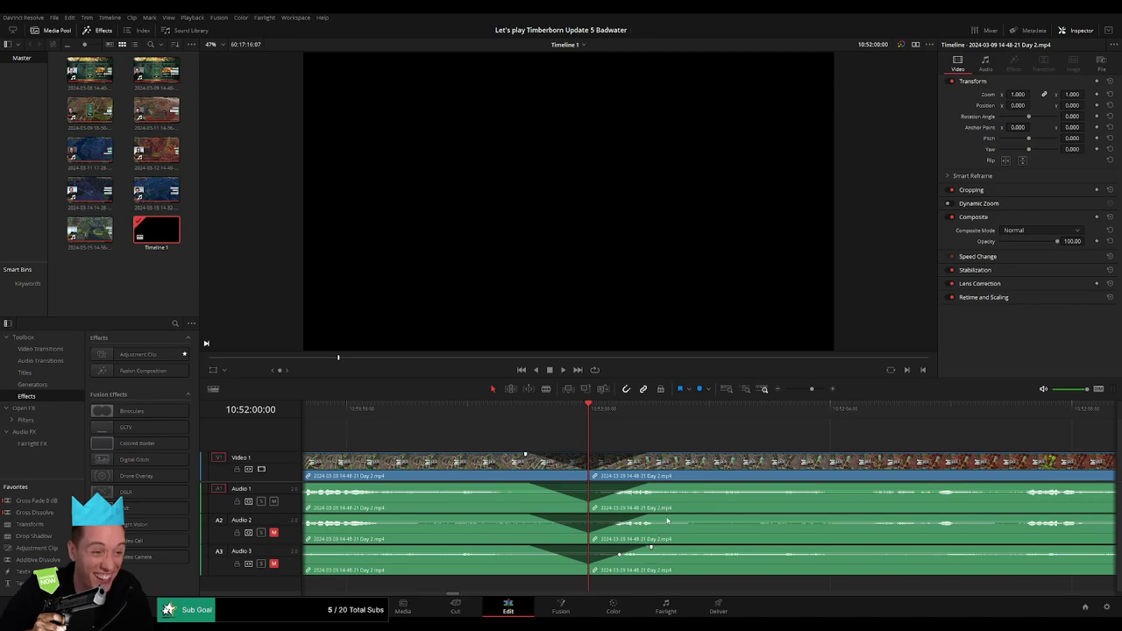
{"action": "key", "text": "space"}
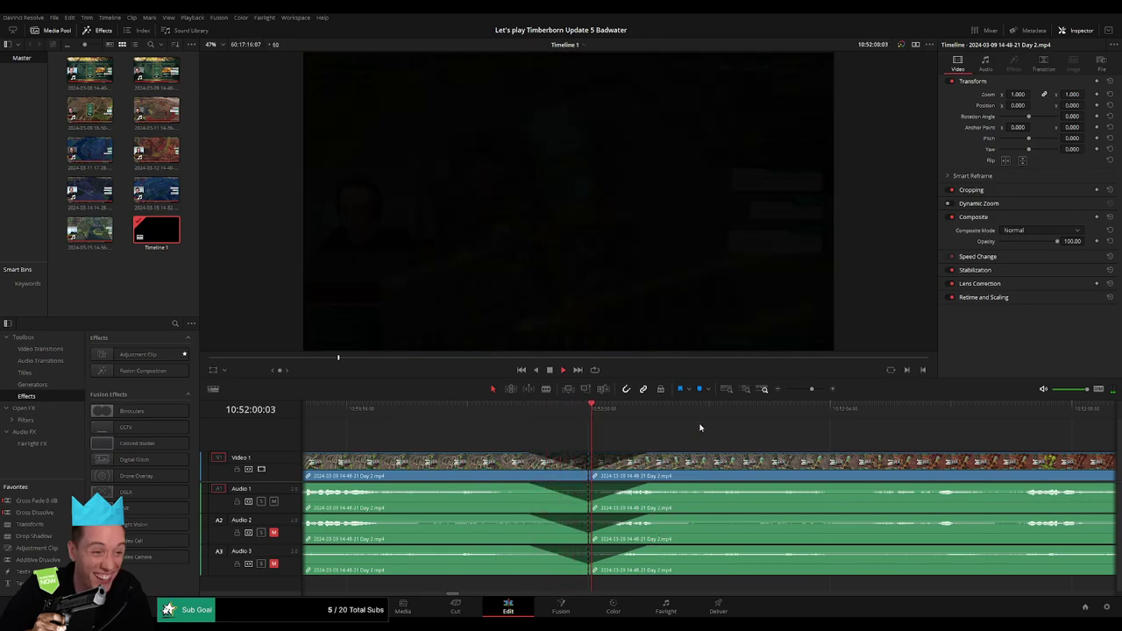
{"action": "key", "text": "Up"}
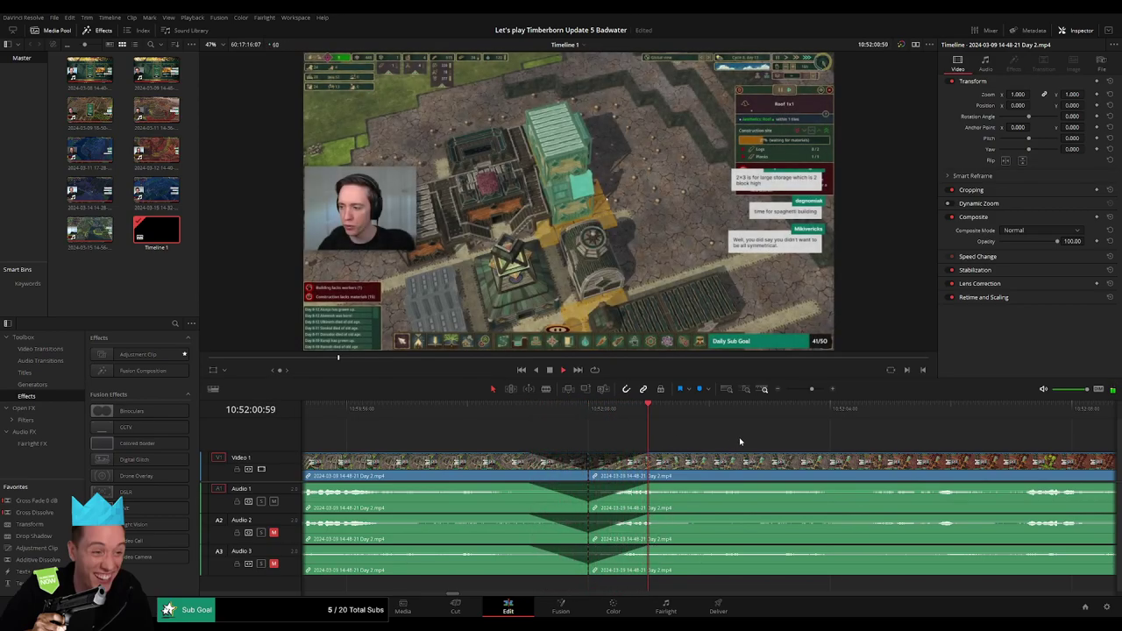
Push the selected clips further along the timeline to make room
{"action": "scroll", "coordinate": [789, 455], "scroll_direction": "down", "scroll_amount": 2}
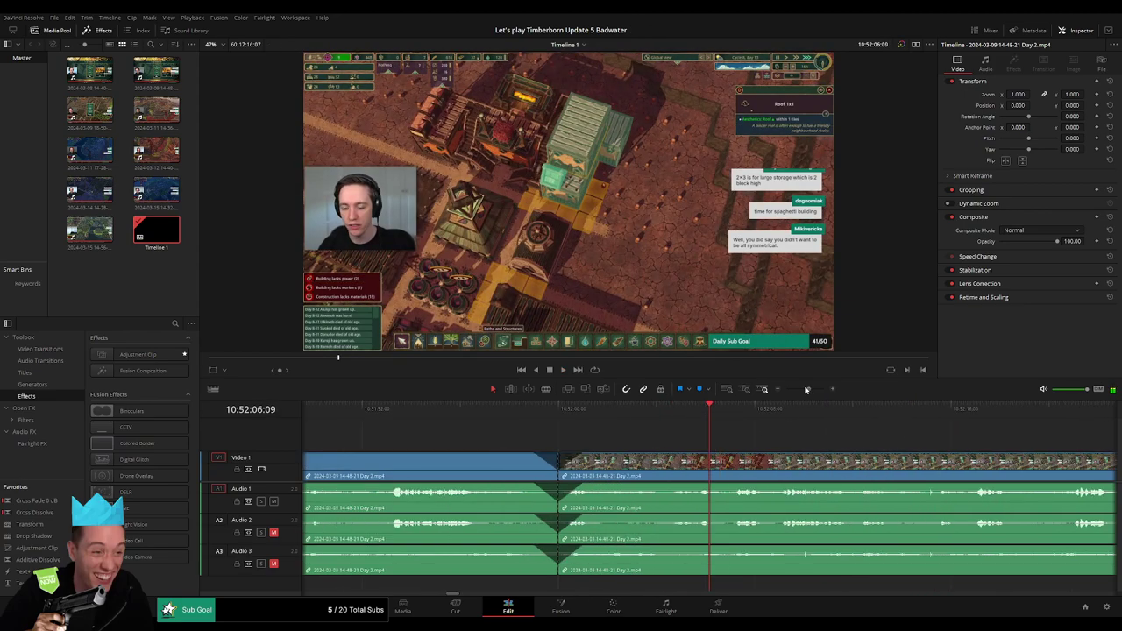
{"action": "scroll", "coordinate": [789, 455], "scroll_direction": "right", "scroll_amount": 3}
{"action": "key", "text": "Home"}
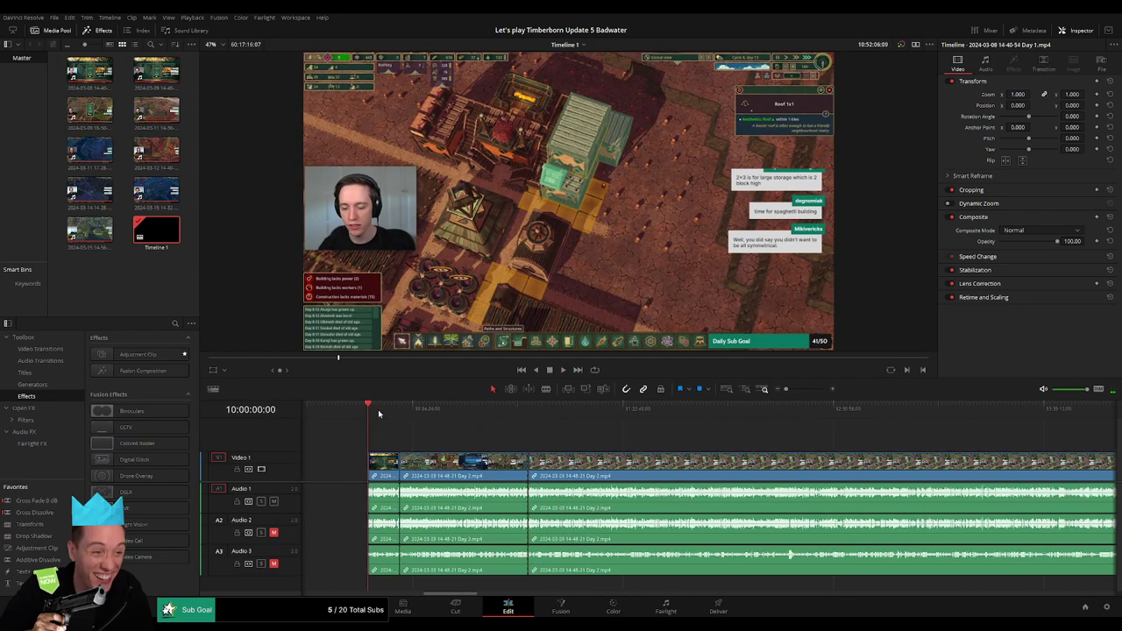
{"action": "left_click_drag", "start_coordinate": [526, 462], "coordinate": [708, 466]}
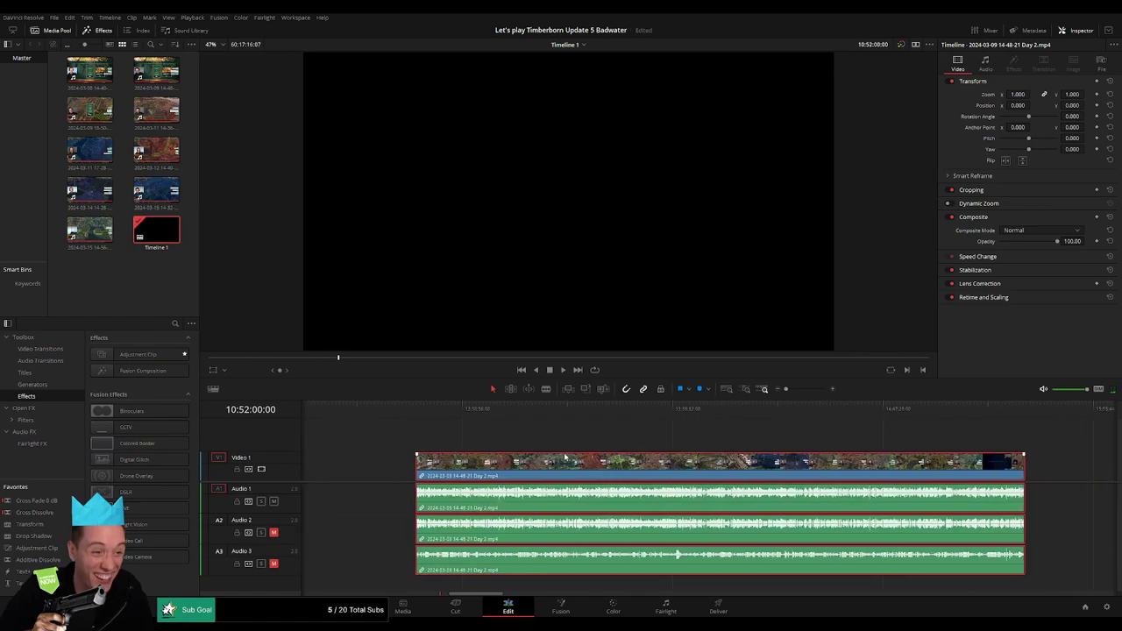
{"action": "left_click_drag", "start_coordinate": [708, 466], "coordinate": [582, 445]}
{"action": "left_click", "coordinate": [582, 444]}
Set the playhead to 12:00:00:00 and snap the later Day 2 piece onto it
{"action": "scroll", "coordinate": [507, 442], "scroll_direction": "left", "scroll_amount": 3}
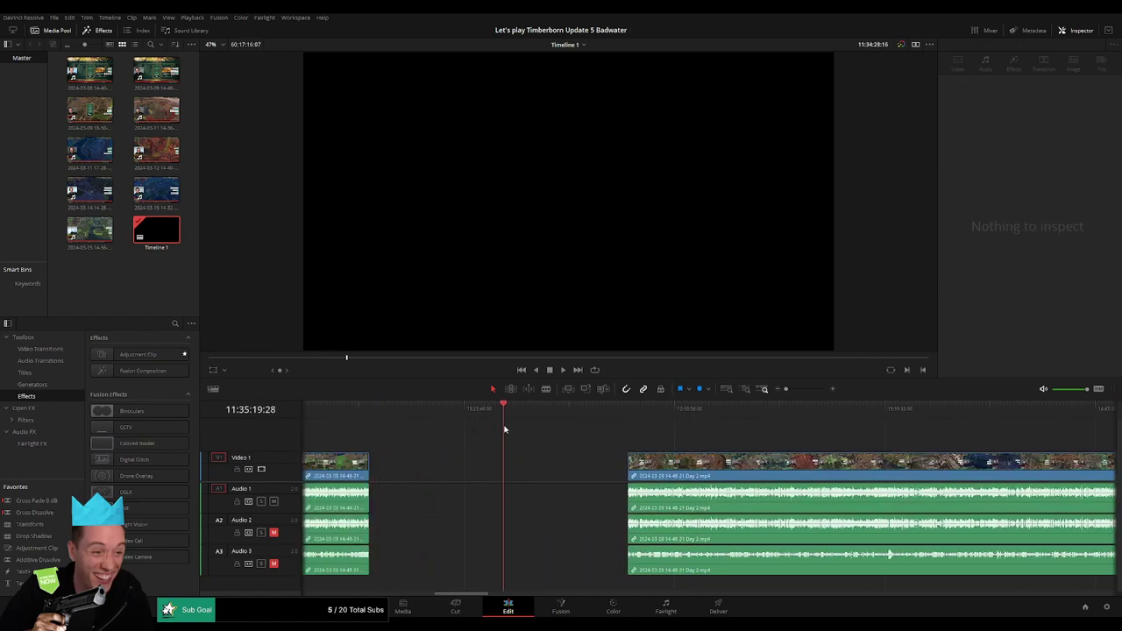
{"action": "left_click_drag", "start_coordinate": [504, 428], "coordinate": [552, 435]}
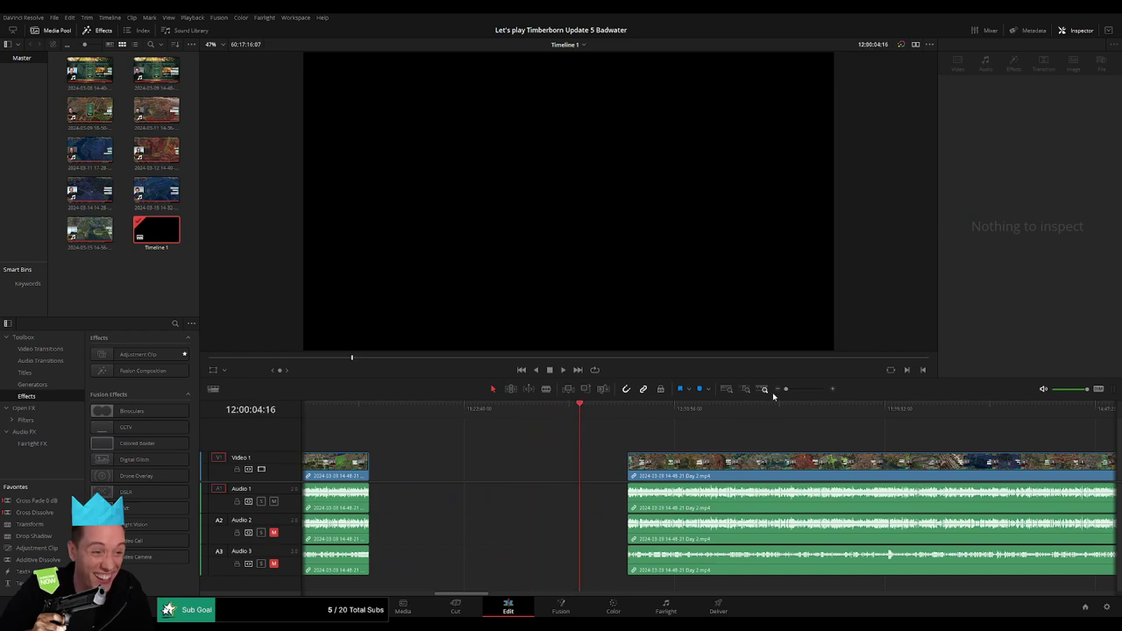
{"action": "left_click_drag", "start_coordinate": [785, 390], "coordinate": [793, 389]}
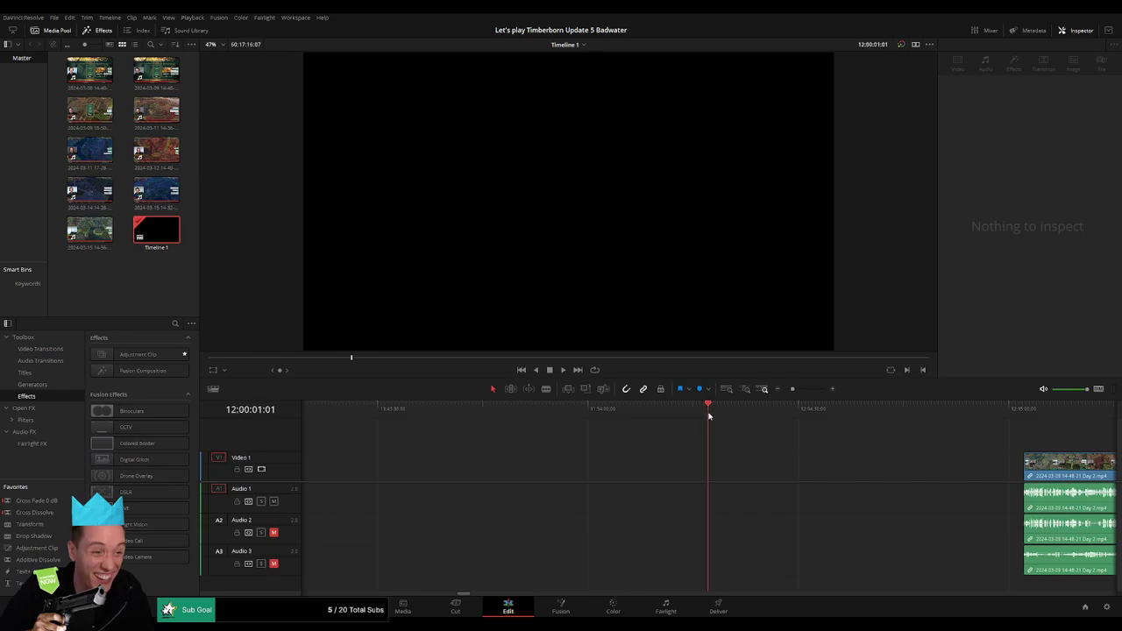
{"action": "key", "text": "Left"}
{"action": "left_click_drag", "start_coordinate": [789, 462], "coordinate": [534, 462]}
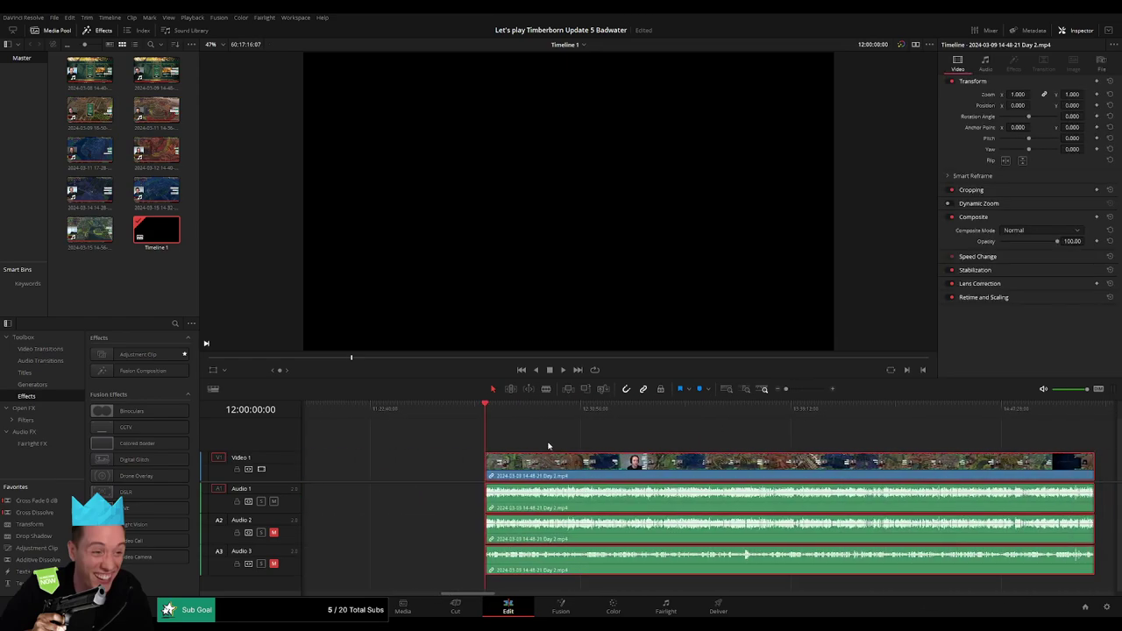
Play the Day 2 clip, skip ahead and zoom the timeline in on its later footage
{"action": "key", "text": "space"}
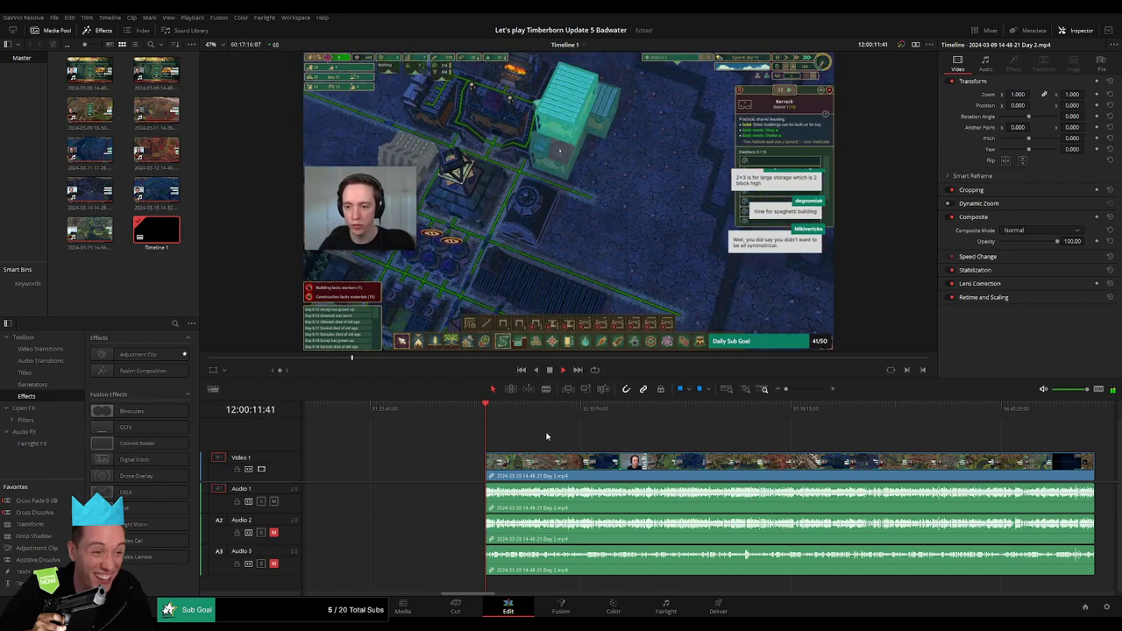
{"action": "scroll", "coordinate": [455, 434], "scroll_direction": "right", "scroll_amount": 3}
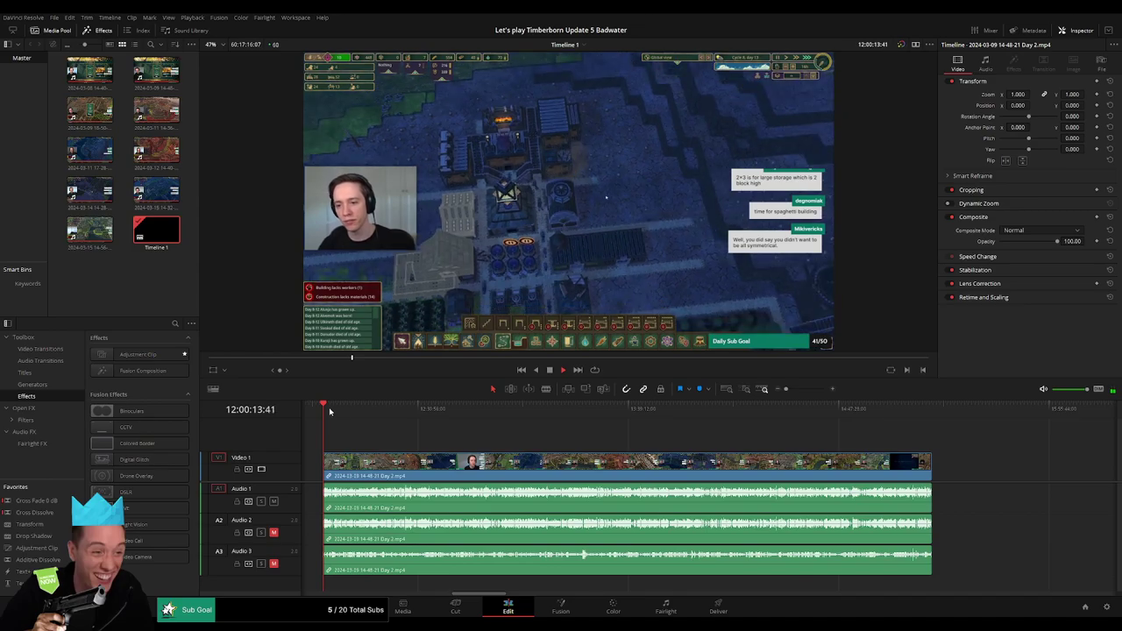
{"action": "left_click_drag", "start_coordinate": [341, 419], "coordinate": [484, 416]}
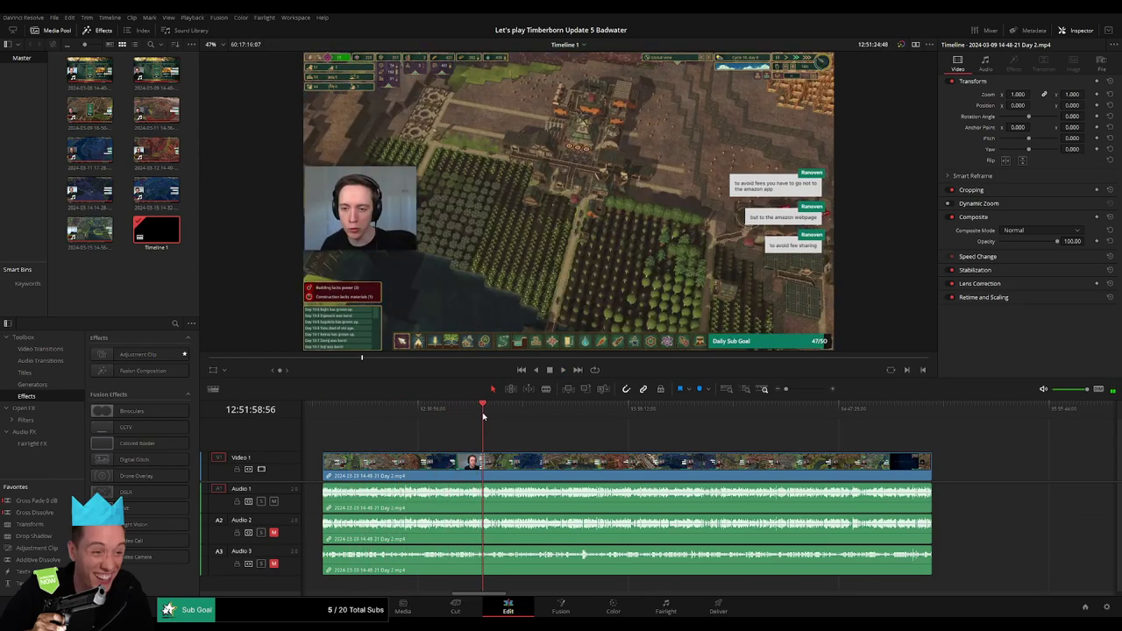
{"action": "left_click_drag", "start_coordinate": [786, 388], "coordinate": [857, 419]}
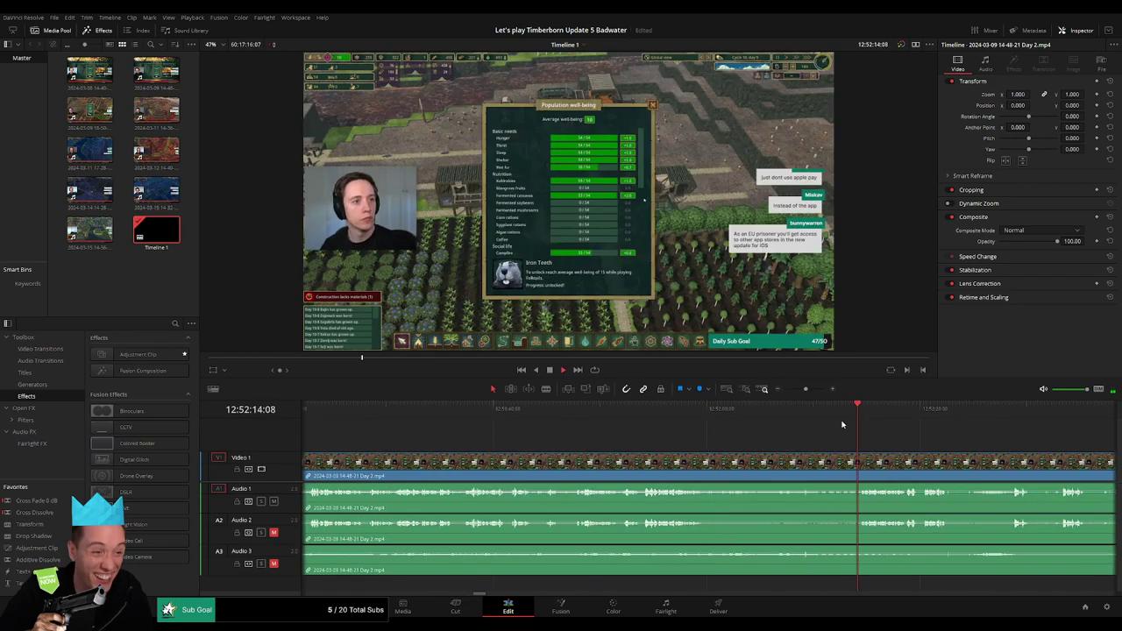
{"action": "left_click_drag", "start_coordinate": [805, 390], "coordinate": [814, 389]}
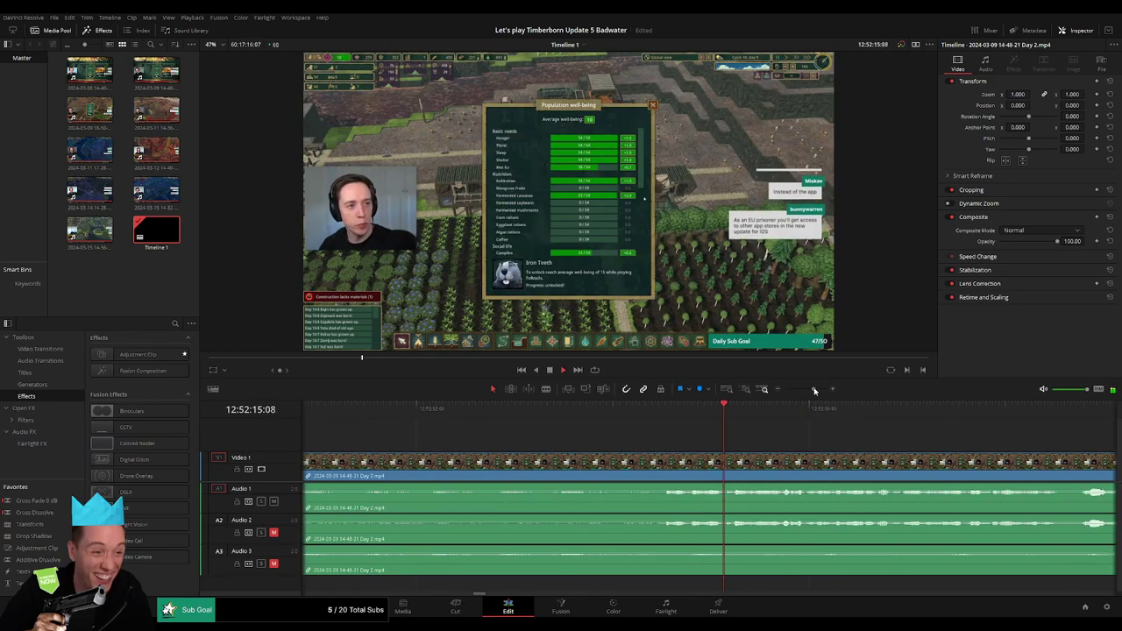
Scrub back to 12:52:13:30 and blade all tracks at the playhead
{"action": "left_click", "coordinate": [664, 410]}
{"action": "mouse_move", "coordinate": [664, 412]}
{"action": "left_mouse_down"}
{"action": "mouse_move", "coordinate": [565, 427]}
{"action": "mouse_move", "coordinate": [637, 462]}
{"action": "left_mouse_up"}
{"action": "key", "text": "ctrl+b"}
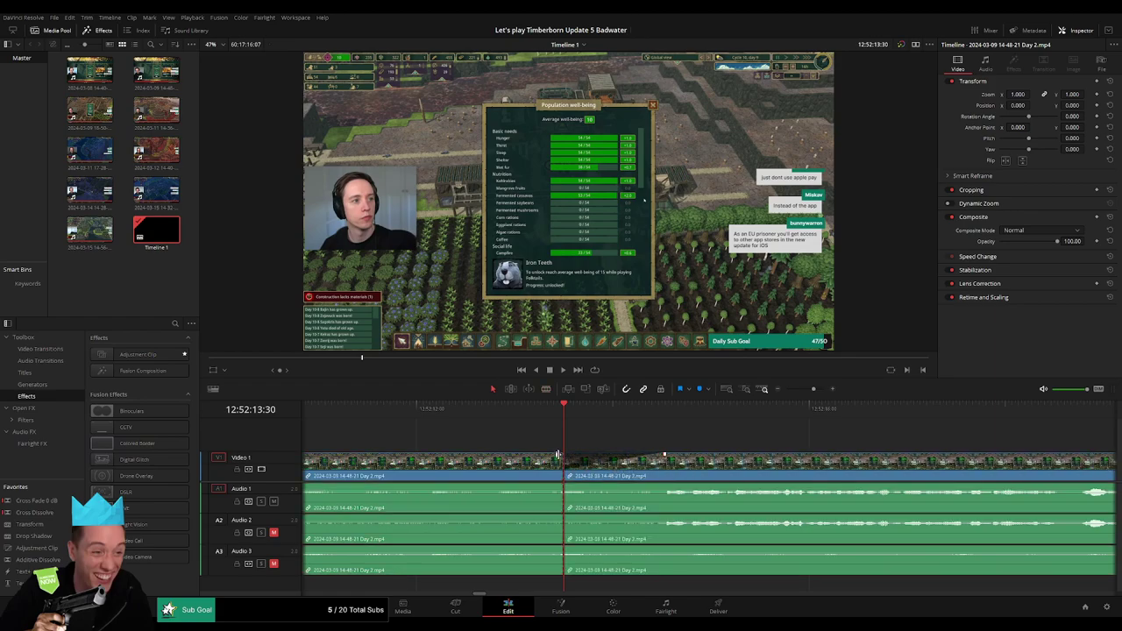
Fade the video out into the 12:52:13:30 cut, and fade Audio 1–3 out before it and back in after
{"action": "left_click_drag", "start_coordinate": [558, 455], "coordinate": [469, 459]}
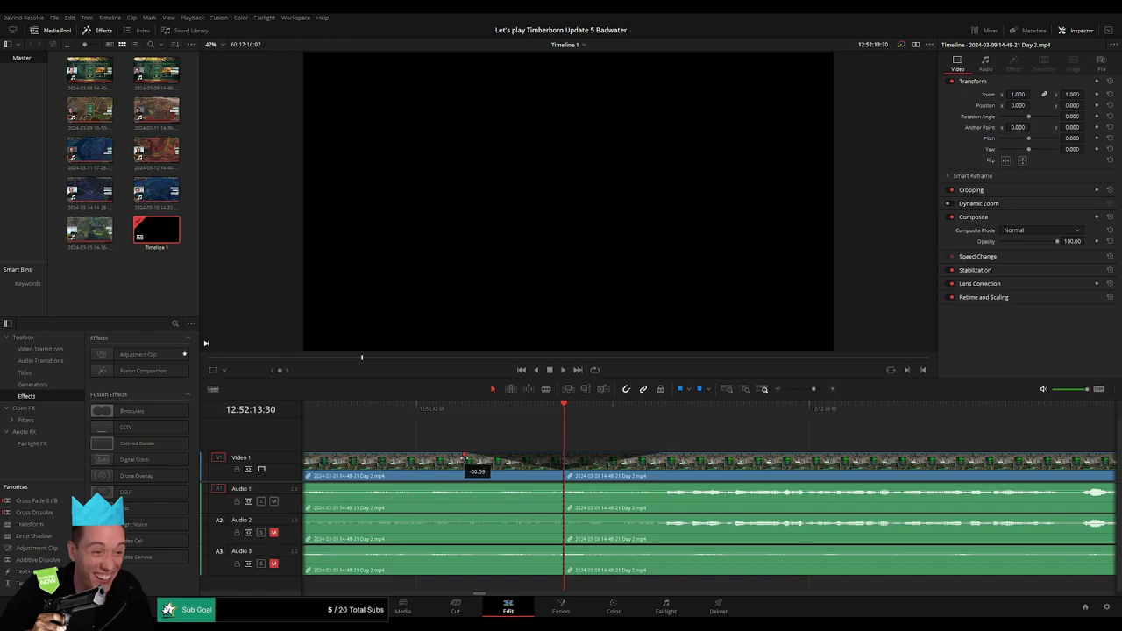
{"action": "left_click_drag", "start_coordinate": [553, 487], "coordinate": [455, 484]}
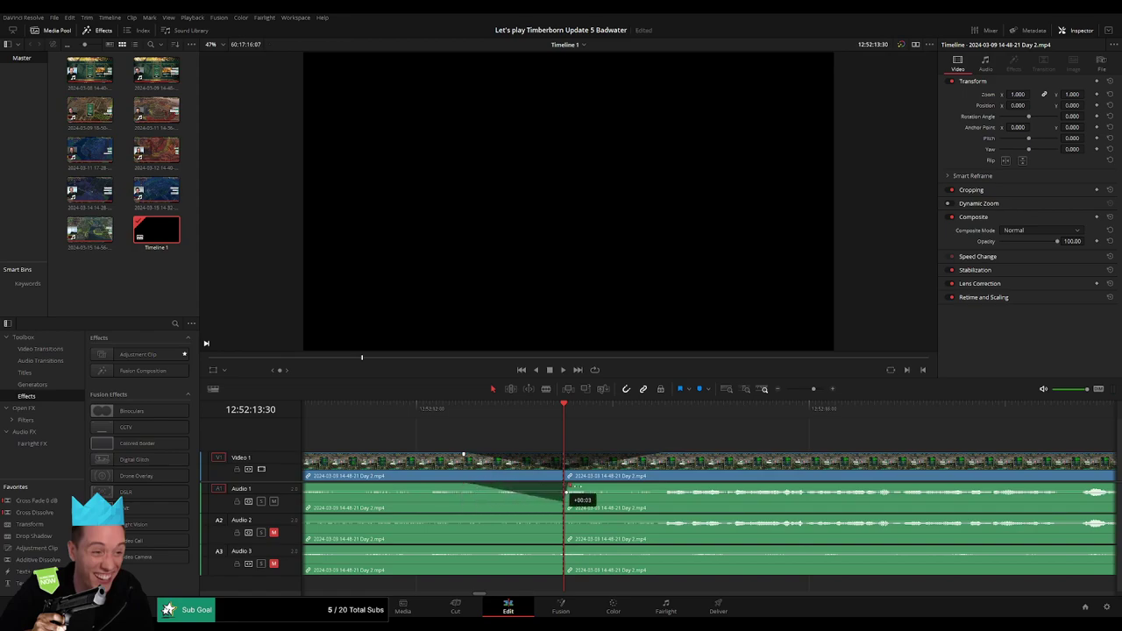
{"action": "left_click_drag", "start_coordinate": [568, 487], "coordinate": [660, 487]}
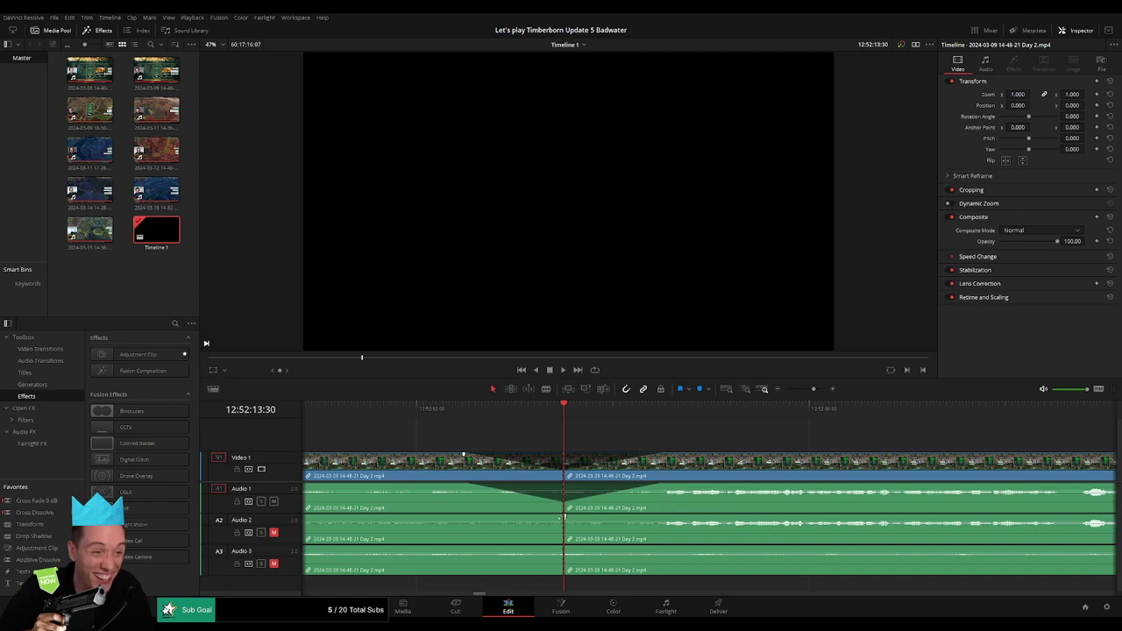
{"action": "left_click_drag", "start_coordinate": [563, 518], "coordinate": [473, 519]}
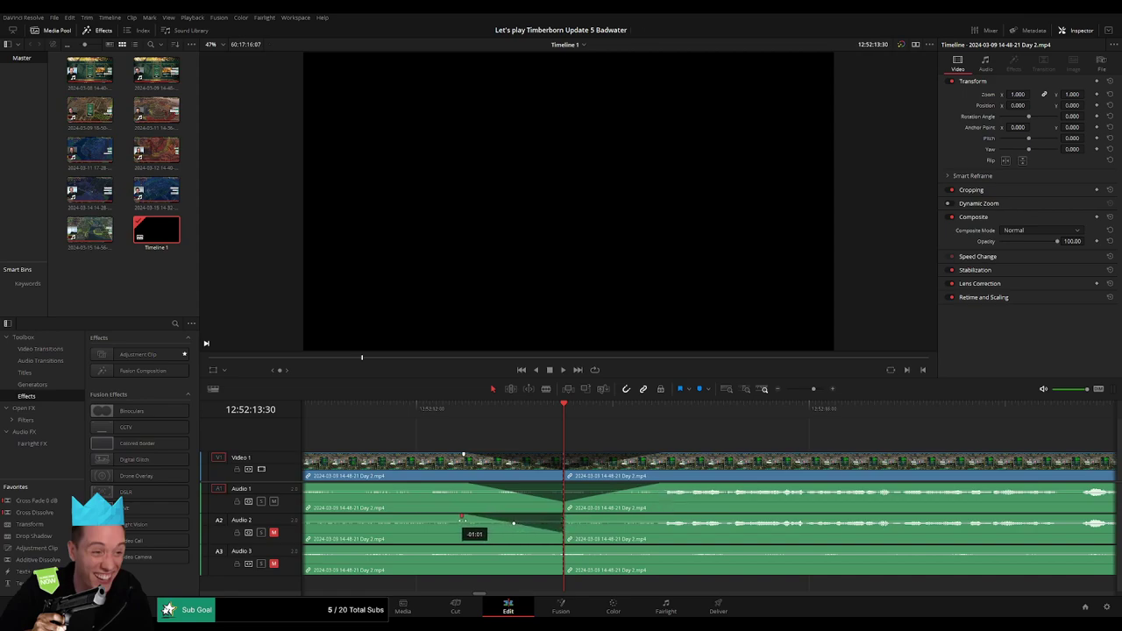
{"action": "left_click_drag", "start_coordinate": [564, 517], "coordinate": [647, 519]}
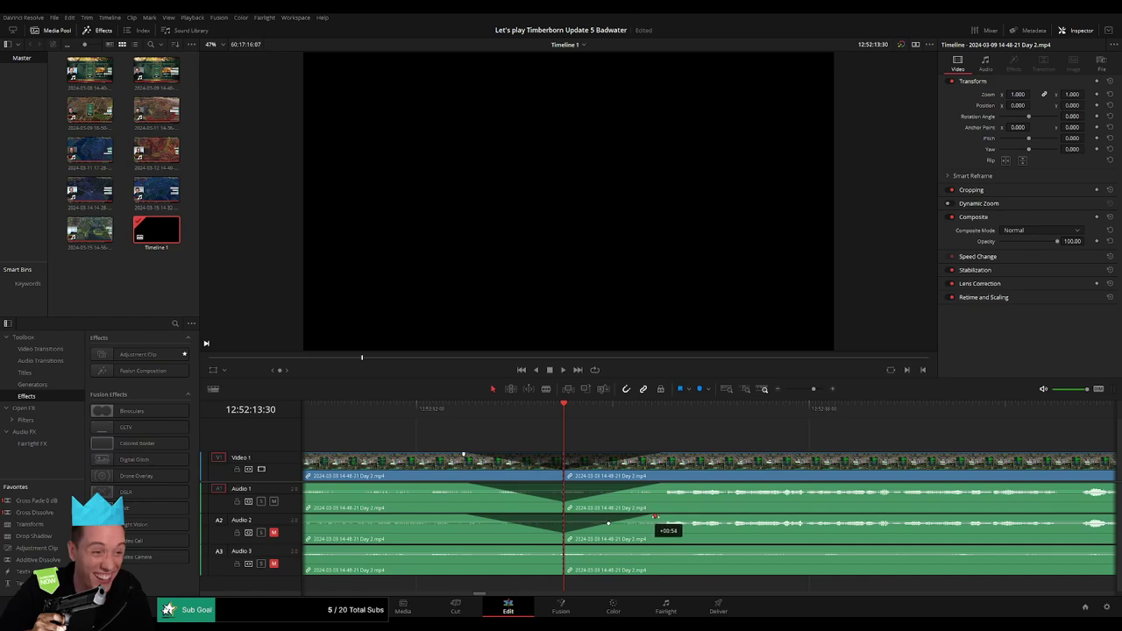
{"action": "left_click_drag", "start_coordinate": [562, 548], "coordinate": [453, 548]}
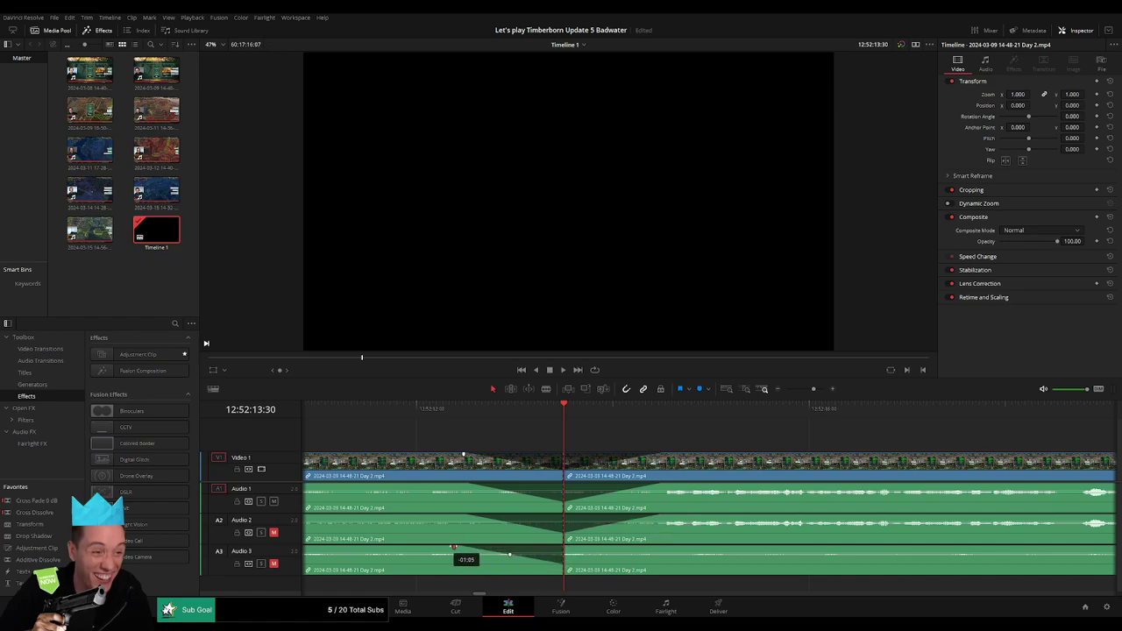
{"action": "left_click_drag", "start_coordinate": [566, 548], "coordinate": [655, 548]}
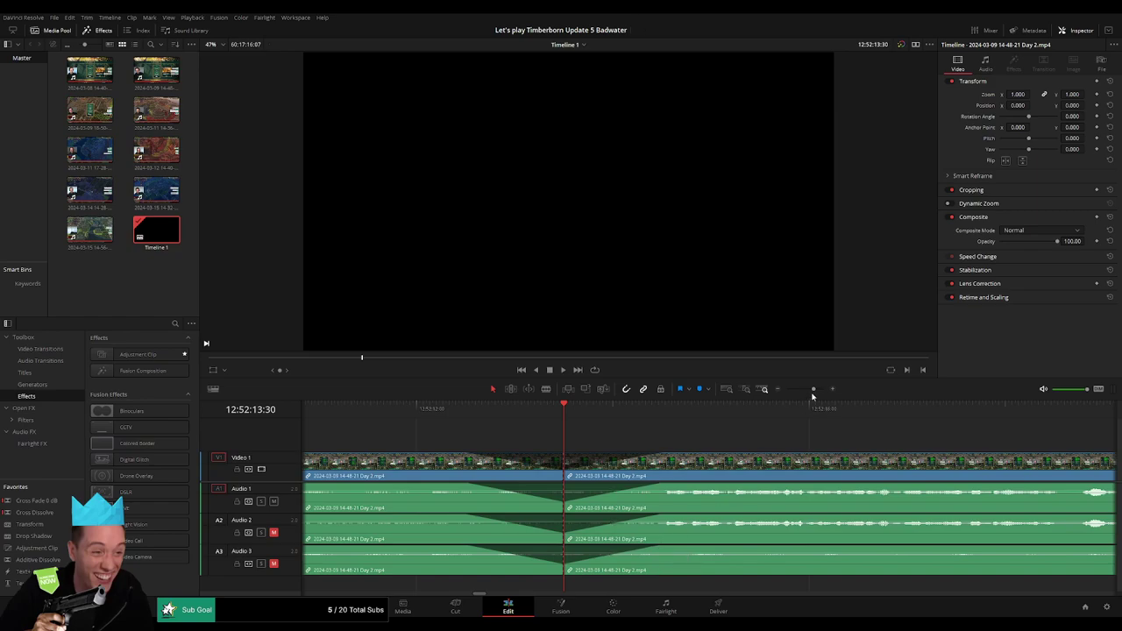
{"action": "left_click_drag", "start_coordinate": [812, 395], "coordinate": [780, 391]}
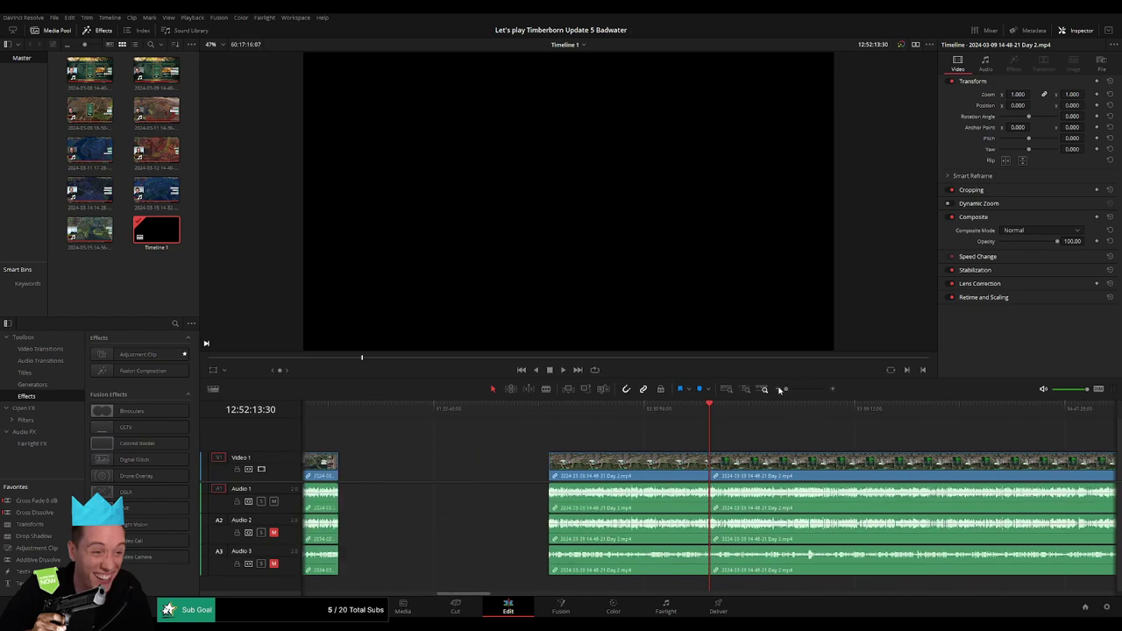
Try dragging the Day 2 part 2 clip along the timeline, then undo the move
{"action": "scroll", "coordinate": [669, 455], "scroll_direction": "right", "scroll_amount": 5}
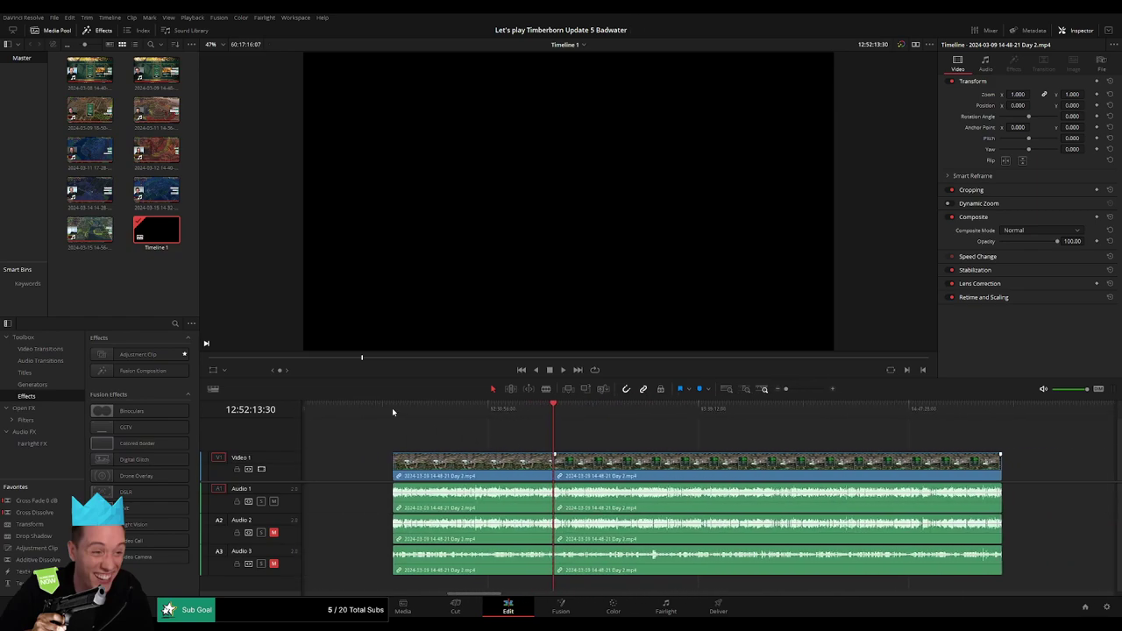
{"action": "left_click", "coordinate": [555, 419]}
{"action": "scroll", "coordinate": [648, 447], "scroll_direction": "right", "scroll_amount": 2}
{"action": "scroll", "coordinate": [561, 443], "scroll_direction": "right", "scroll_amount": 6}
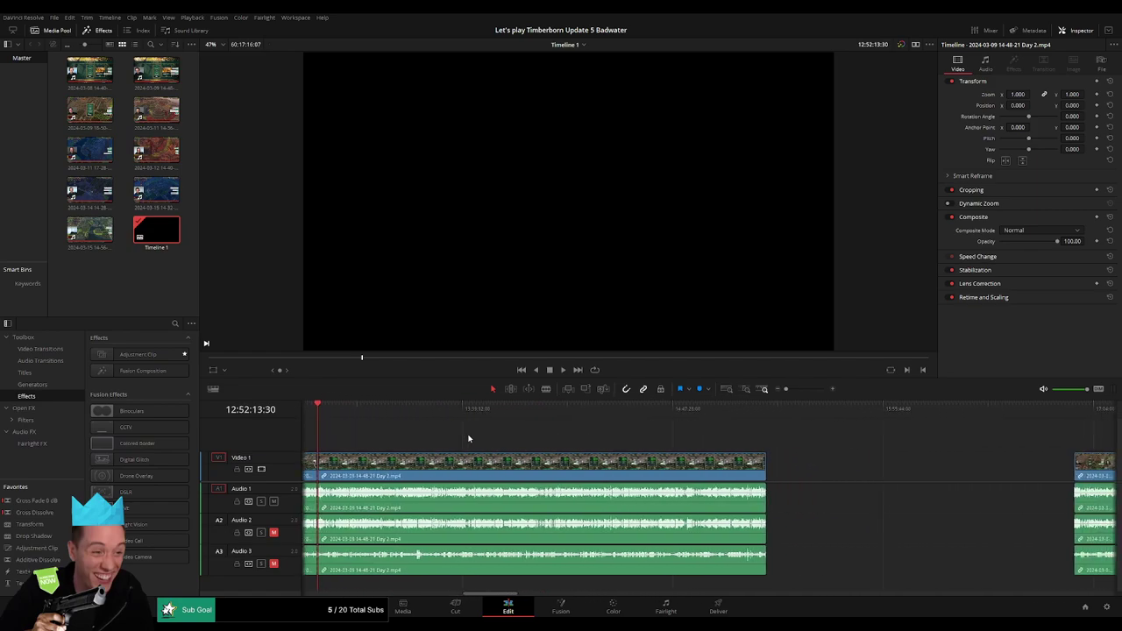
{"action": "left_click_drag", "start_coordinate": [538, 470], "coordinate": [804, 470]}
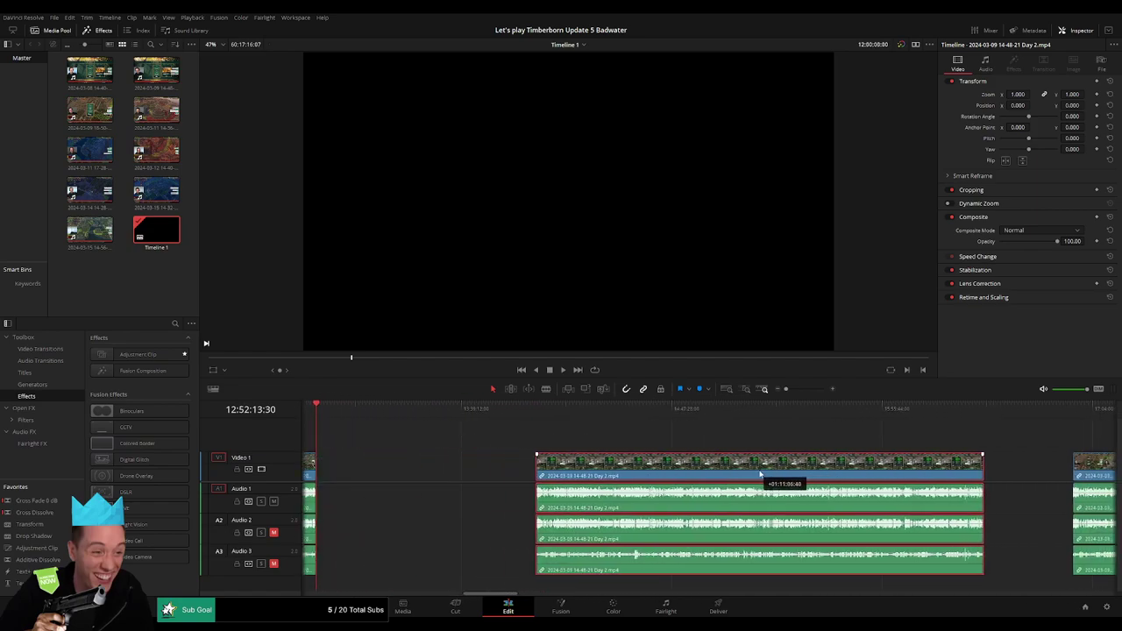
{"action": "left_click", "coordinate": [596, 439]}
{"action": "scroll", "coordinate": [574, 446], "scroll_direction": "right", "scroll_amount": 3}
{"action": "scroll", "coordinate": [574, 446], "scroll_direction": "right", "scroll_amount": 10}
{"action": "left_click_drag", "start_coordinate": [495, 465], "coordinate": [953, 465]}
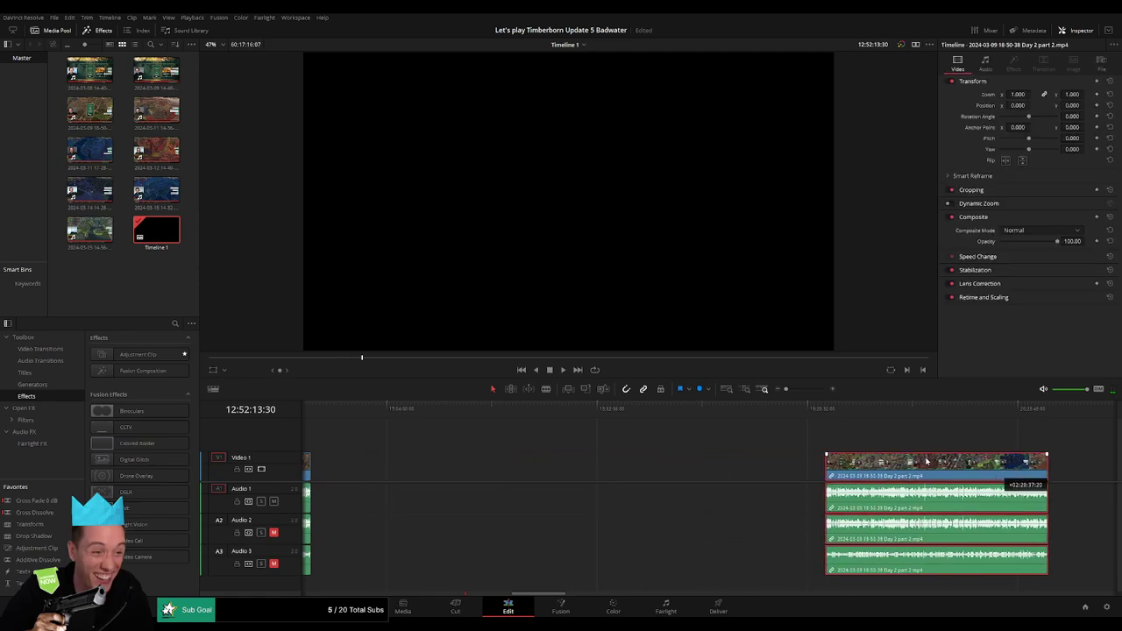
{"action": "key", "text": "ctrl+z"}
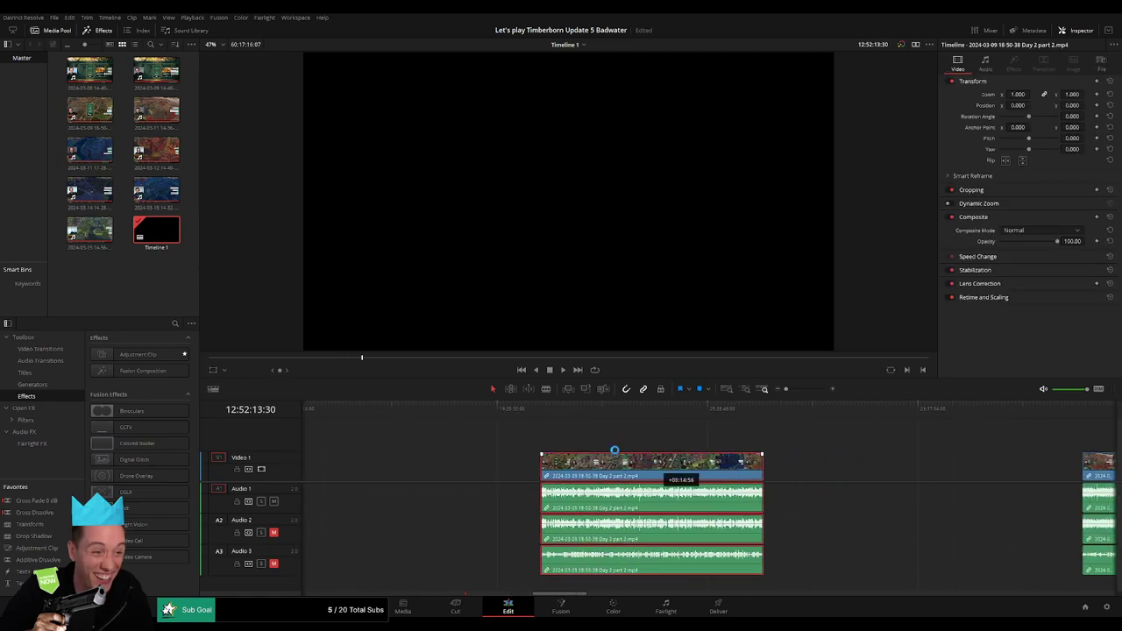
{"action": "scroll", "coordinate": [602, 455], "scroll_direction": "left", "scroll_amount": 5}
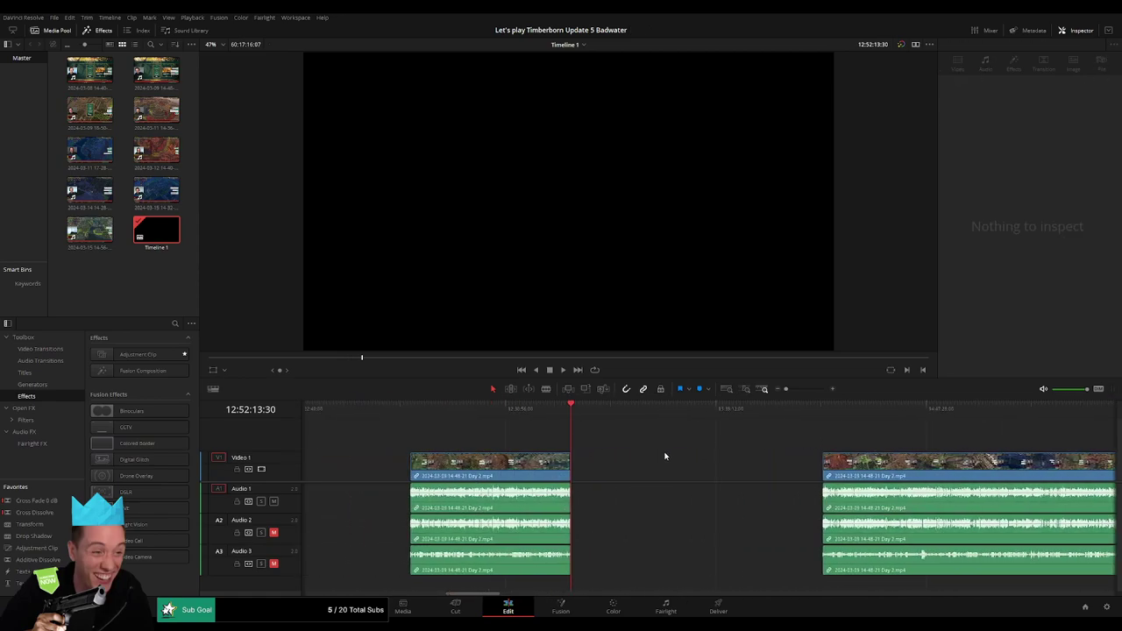
Park the playhead at 14:00:00:00, slide the later Day 2 clip left to it, and play it back
{"action": "left_click", "coordinate": [408, 415]}
{"action": "left_click", "coordinate": [575, 415]}
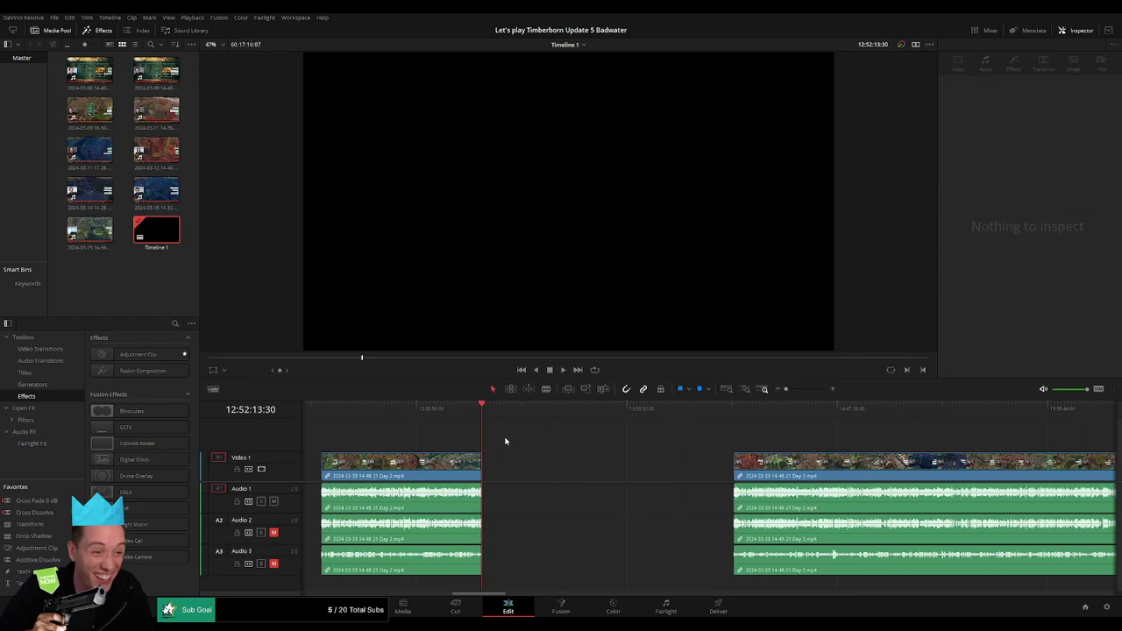
{"action": "scroll", "coordinate": [526, 438], "scroll_direction": "right", "scroll_amount": 5}
{"action": "left_click_drag", "start_coordinate": [335, 408], "coordinate": [544, 427]}
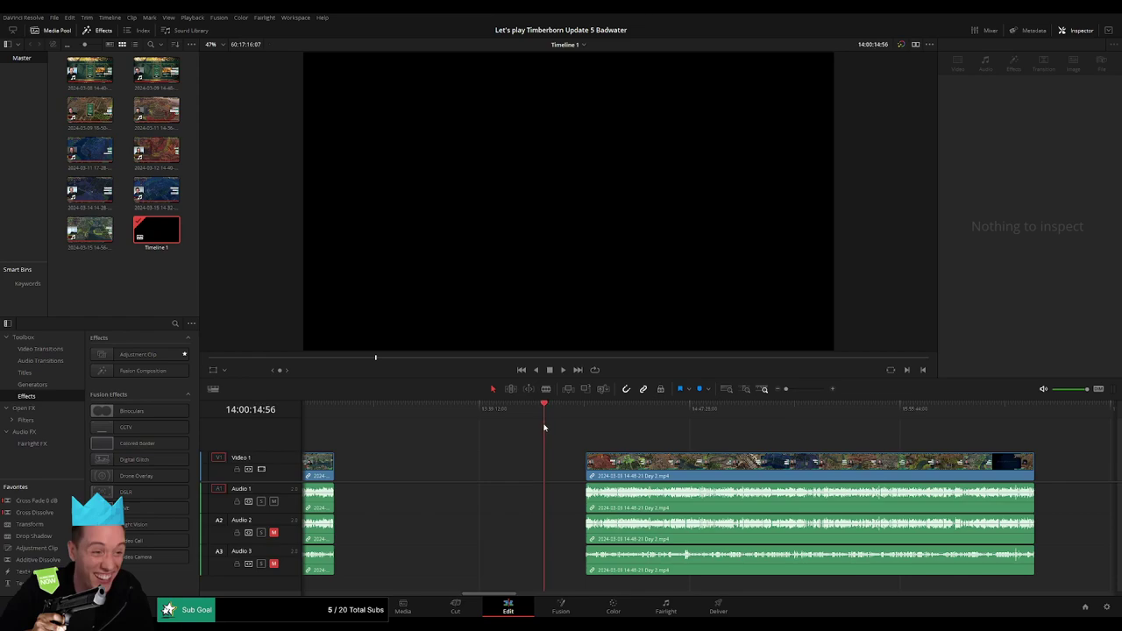
{"action": "left_click_drag", "start_coordinate": [785, 389], "coordinate": [796, 393]}
{"action": "left_click_drag", "start_coordinate": [704, 413], "coordinate": [710, 414]}
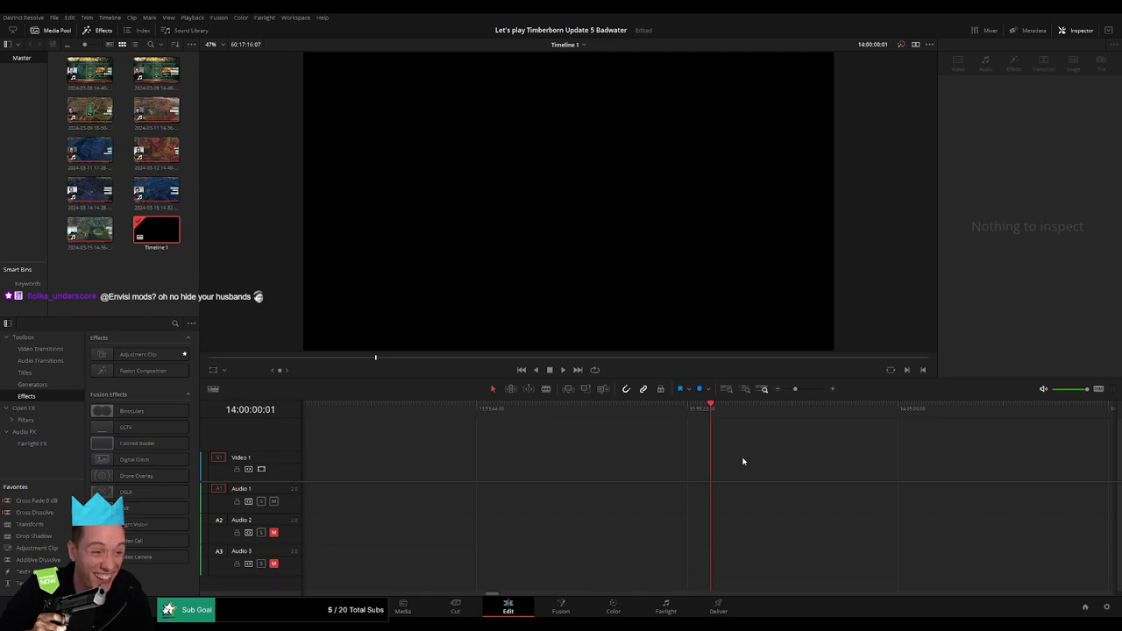
{"action": "left_click_drag", "start_coordinate": [796, 392], "coordinate": [786, 390]}
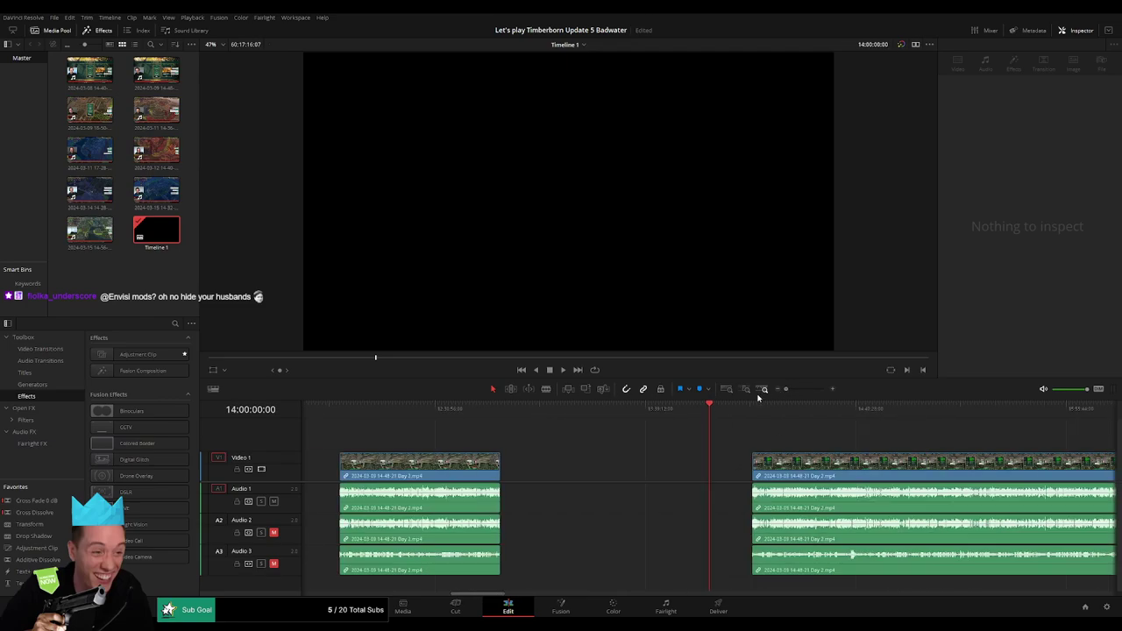
{"action": "left_click_drag", "start_coordinate": [798, 465], "coordinate": [545, 465]}
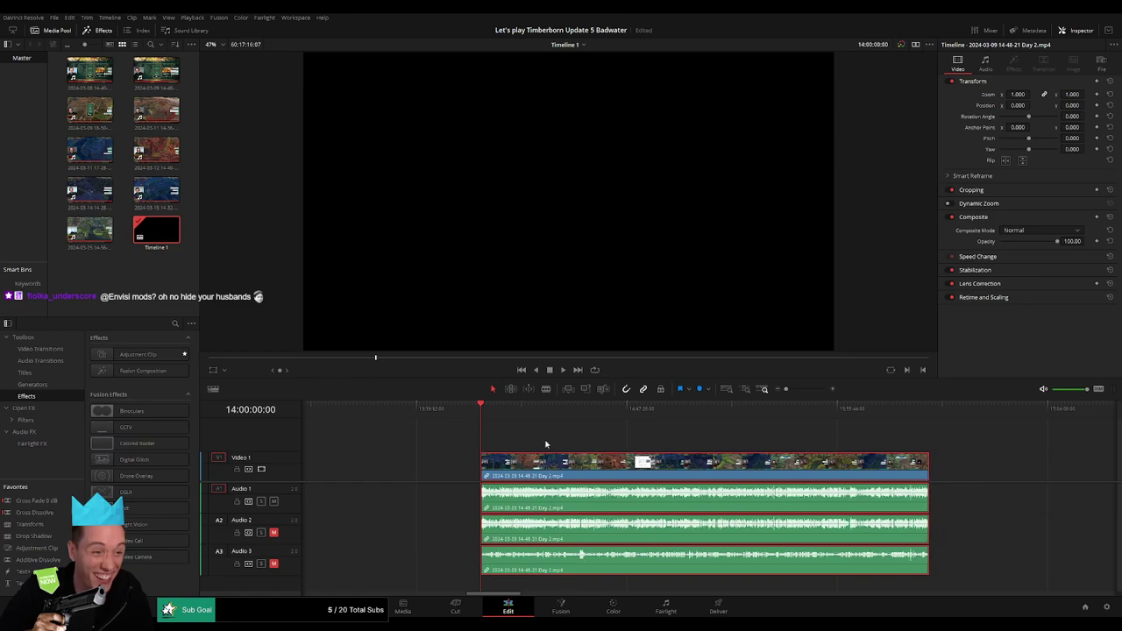
{"action": "key", "text": "space"}
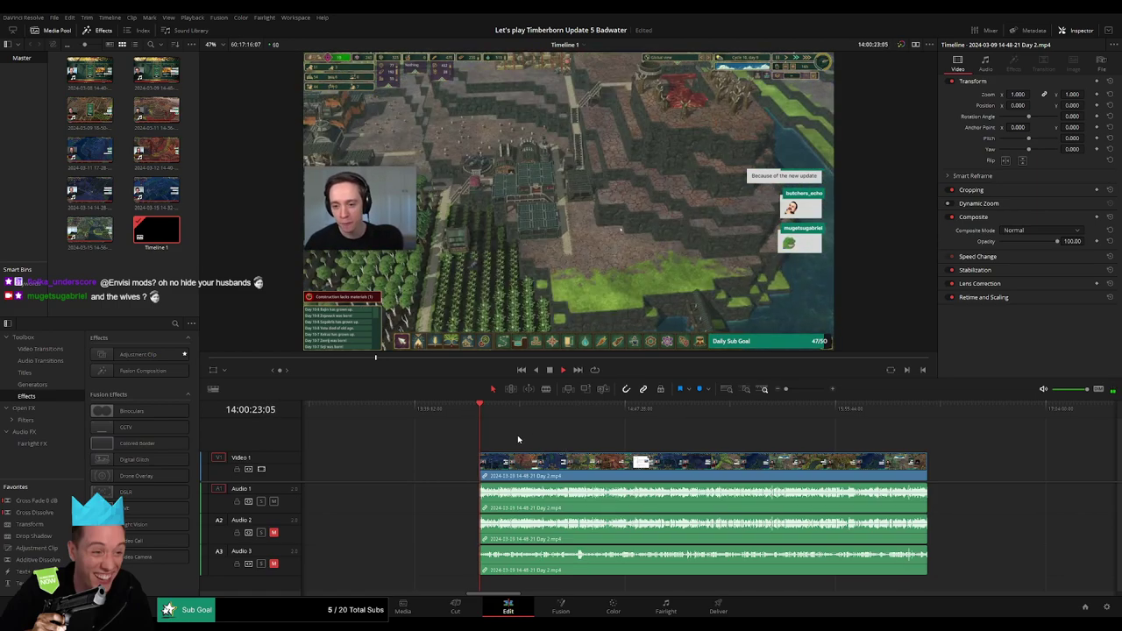
Scrub forward to around 14:51 in the later Day 2 footage and play it back
{"action": "scroll", "coordinate": [555, 441], "scroll_direction": "right", "scroll_amount": 3}
{"action": "left_click", "coordinate": [469, 424]}
{"action": "left_click_drag", "start_coordinate": [469, 425], "coordinate": [538, 424]}
{"action": "key", "text": "space"}
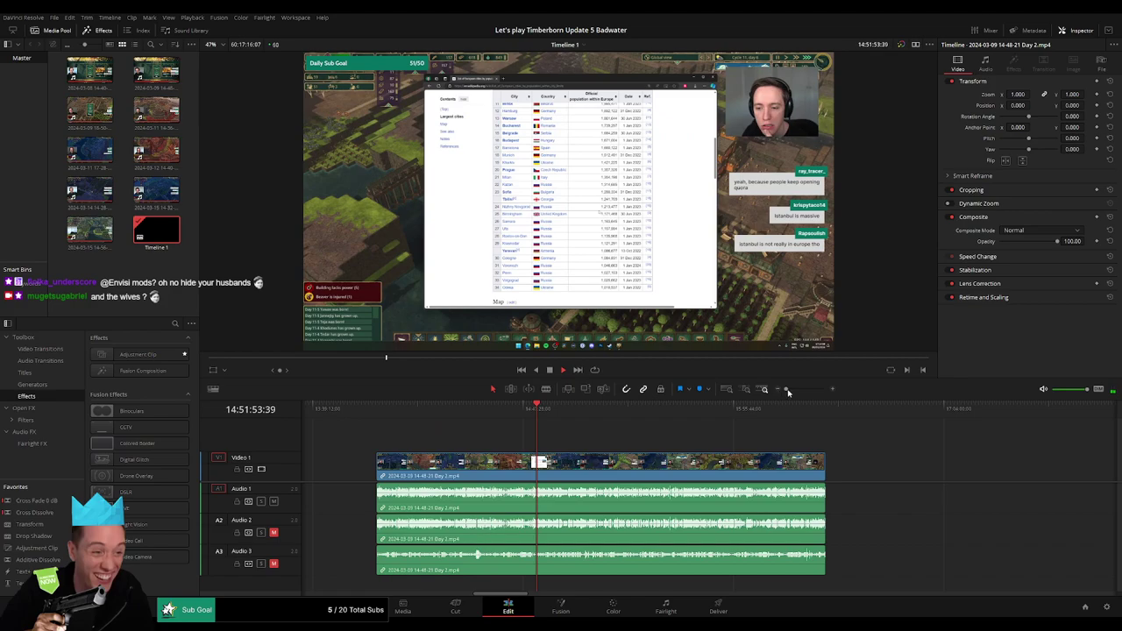
{"action": "left_click_drag", "start_coordinate": [788, 392], "coordinate": [798, 389]}
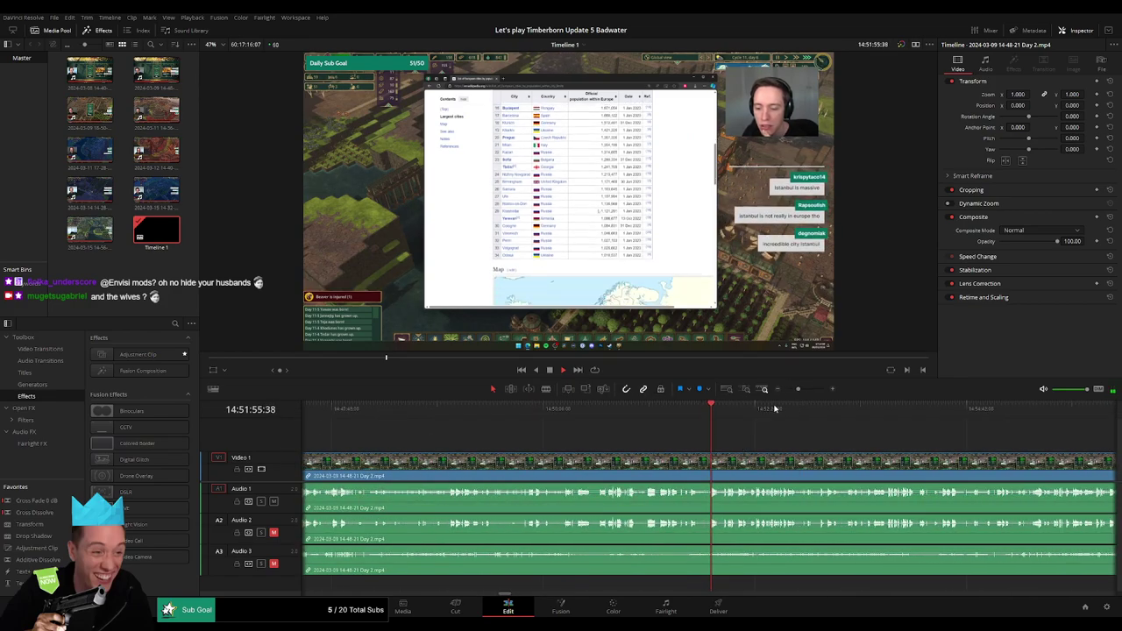
{"action": "scroll", "coordinate": [774, 408], "scroll_direction": "up", "scroll_amount": 1}
Check the nearby footage and settle the playhead at 14:52:03:30
{"action": "left_click", "coordinate": [812, 410]}
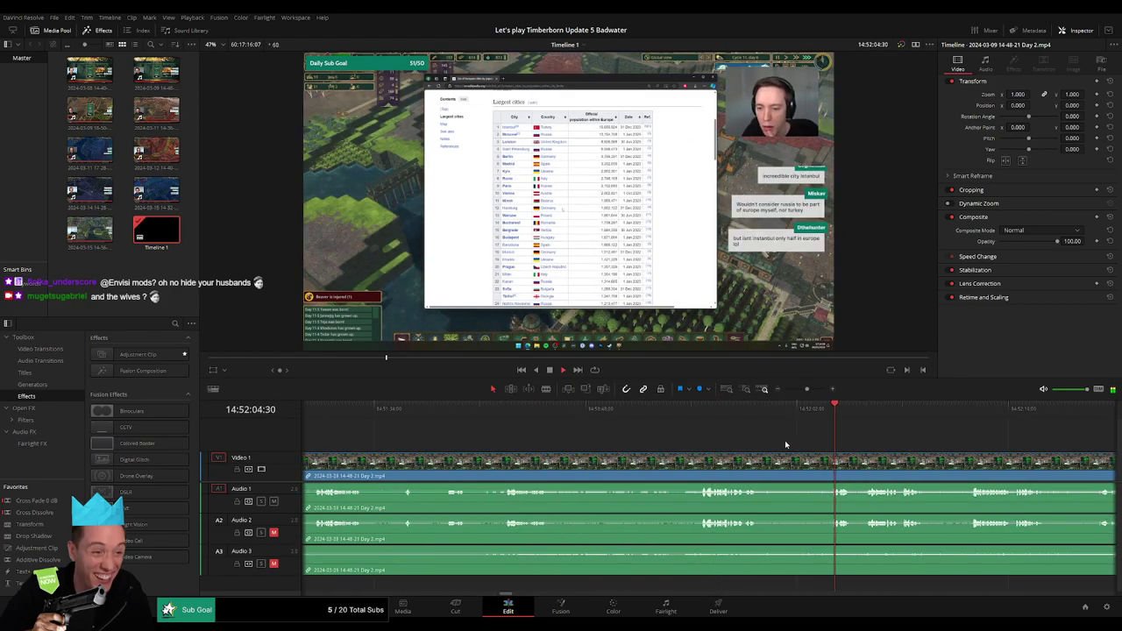
{"action": "scroll", "coordinate": [785, 444], "scroll_direction": "right", "scroll_amount": 2}
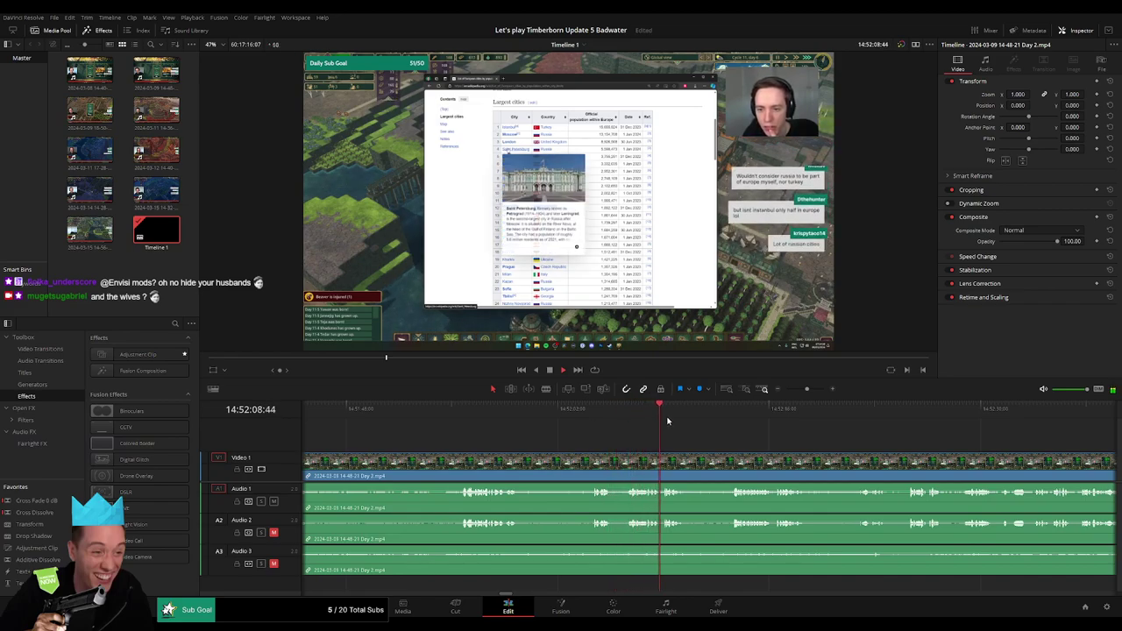
{"action": "left_click", "coordinate": [730, 417]}
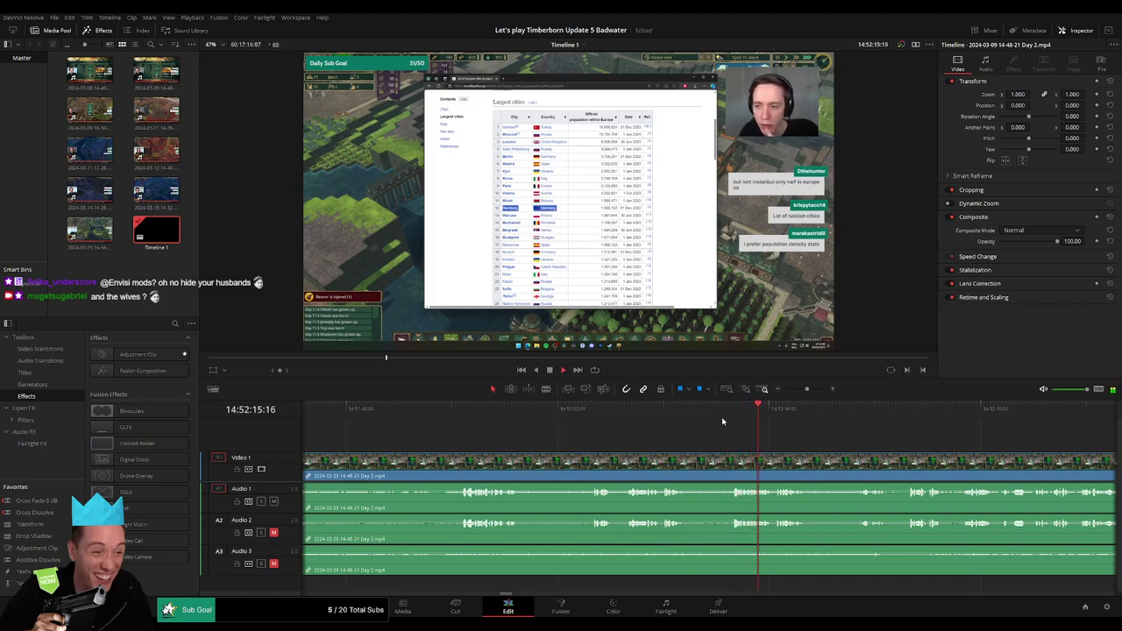
{"action": "left_click", "coordinate": [590, 410]}
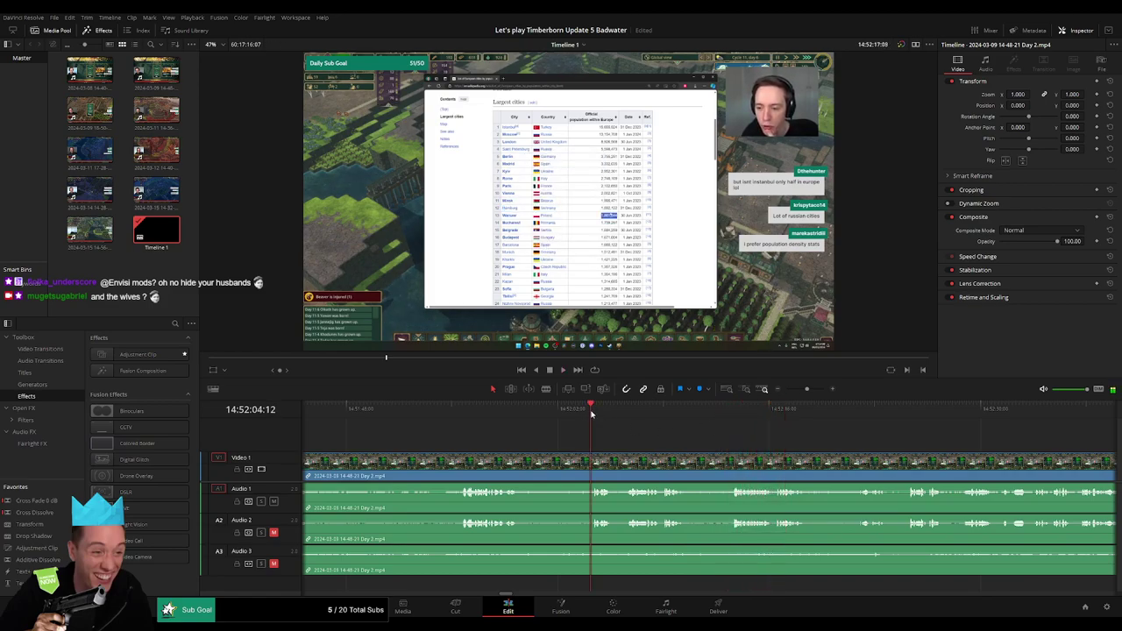
{"action": "scroll", "coordinate": [783, 388], "scroll_direction": "up", "scroll_amount": 2}
{"action": "left_click", "coordinate": [662, 405]}
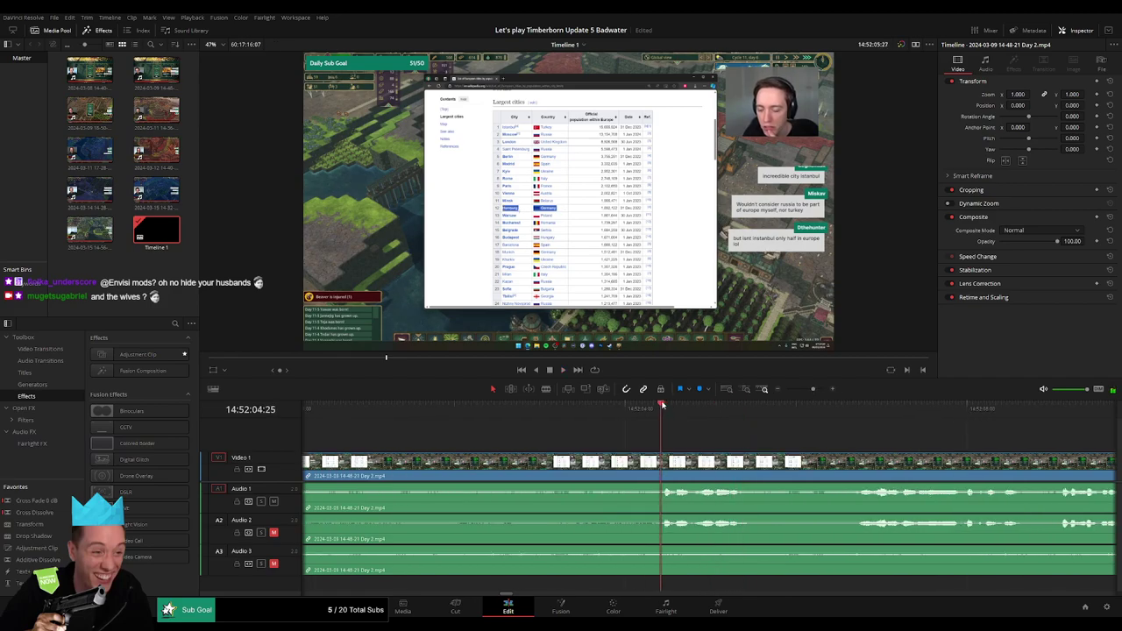
{"action": "left_click", "coordinate": [664, 405]}
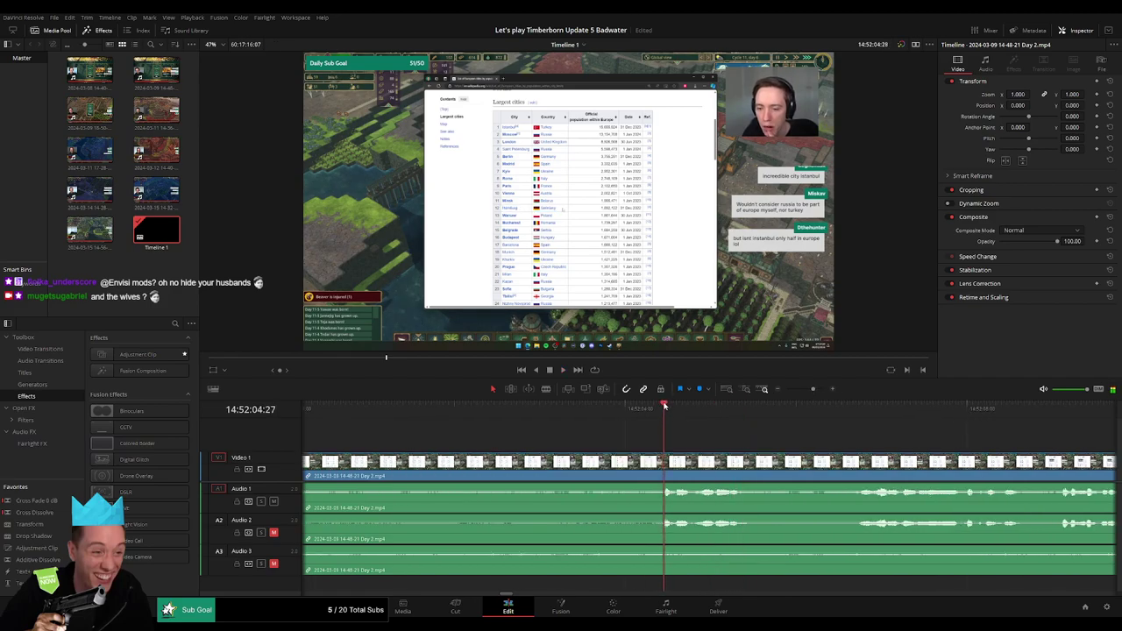
{"action": "left_click_drag", "start_coordinate": [665, 405], "coordinate": [583, 421]}
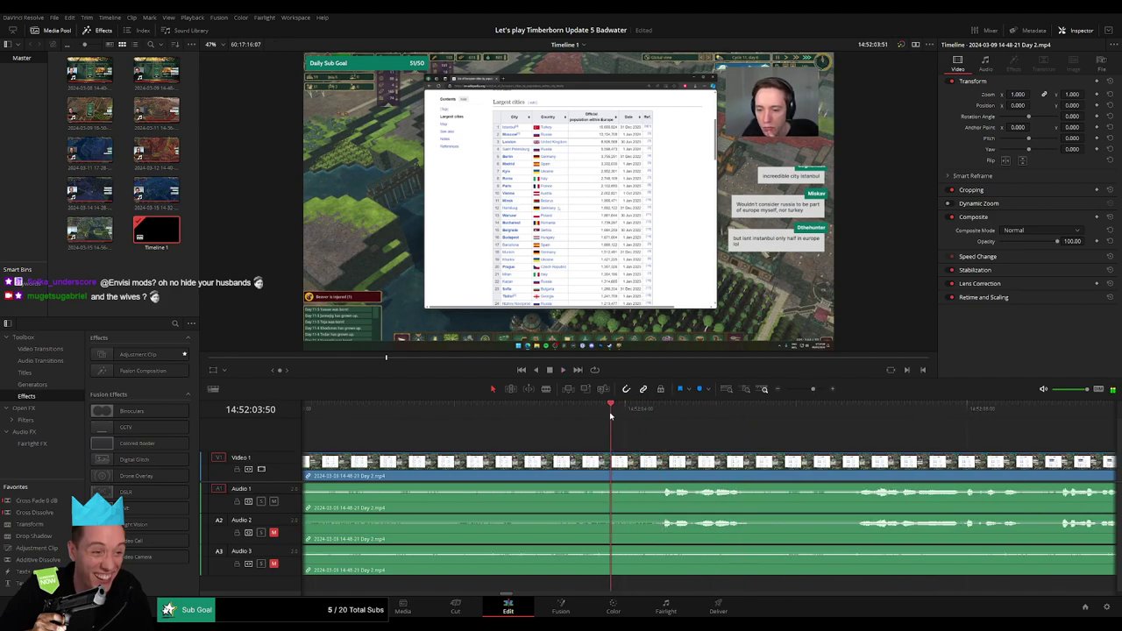
Split the clip at 14:52:03:30 and fade the video out and back in around the cut
{"action": "left_click", "coordinate": [585, 461]}
{"action": "key", "text": "a"}
{"action": "left_click_drag", "start_coordinate": [614, 462], "coordinate": [671, 463]}
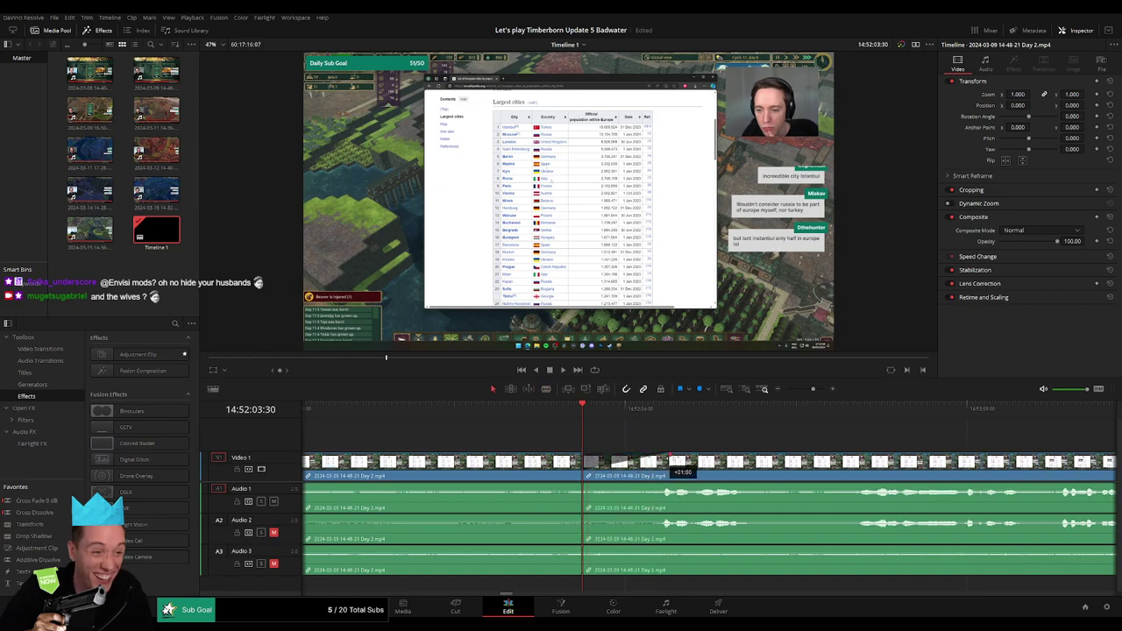
{"action": "left_click_drag", "start_coordinate": [579, 459], "coordinate": [491, 464]}
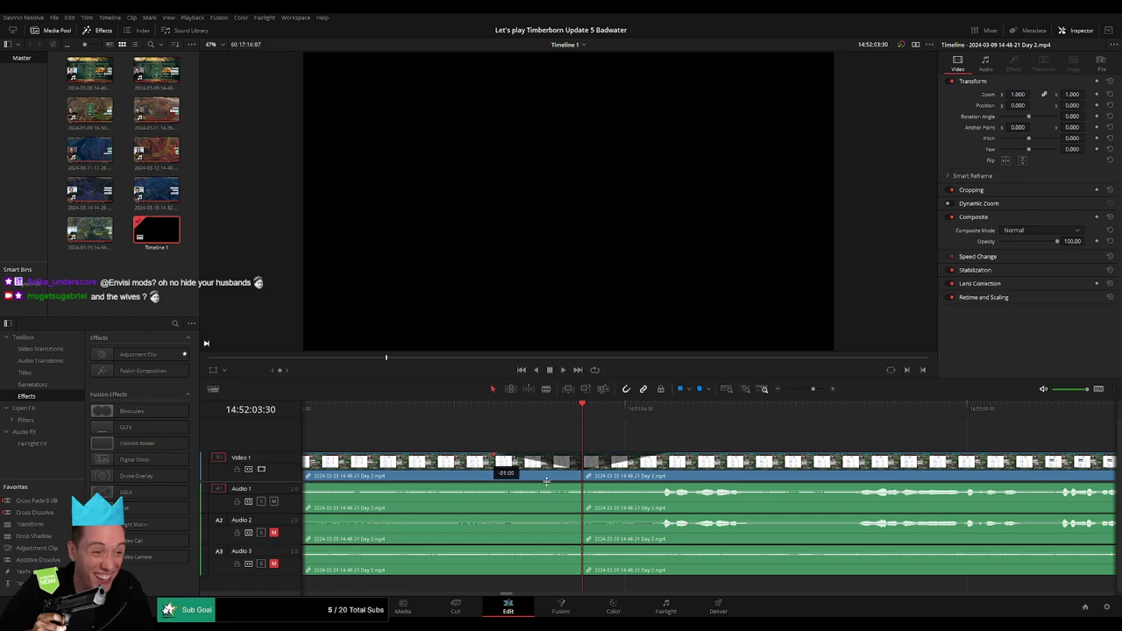
Fade Audio 1, 2 and 3 out before the cut and in after it, about one second each
{"action": "left_click_drag", "start_coordinate": [581, 484], "coordinate": [498, 485]}
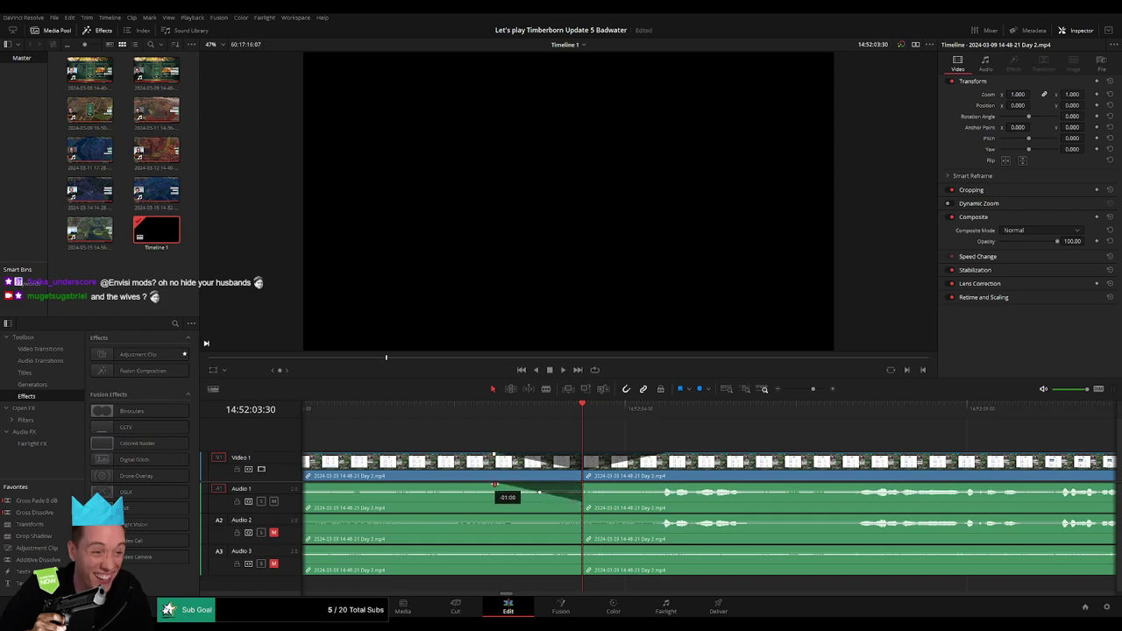
{"action": "left_click_drag", "start_coordinate": [584, 484], "coordinate": [666, 482]}
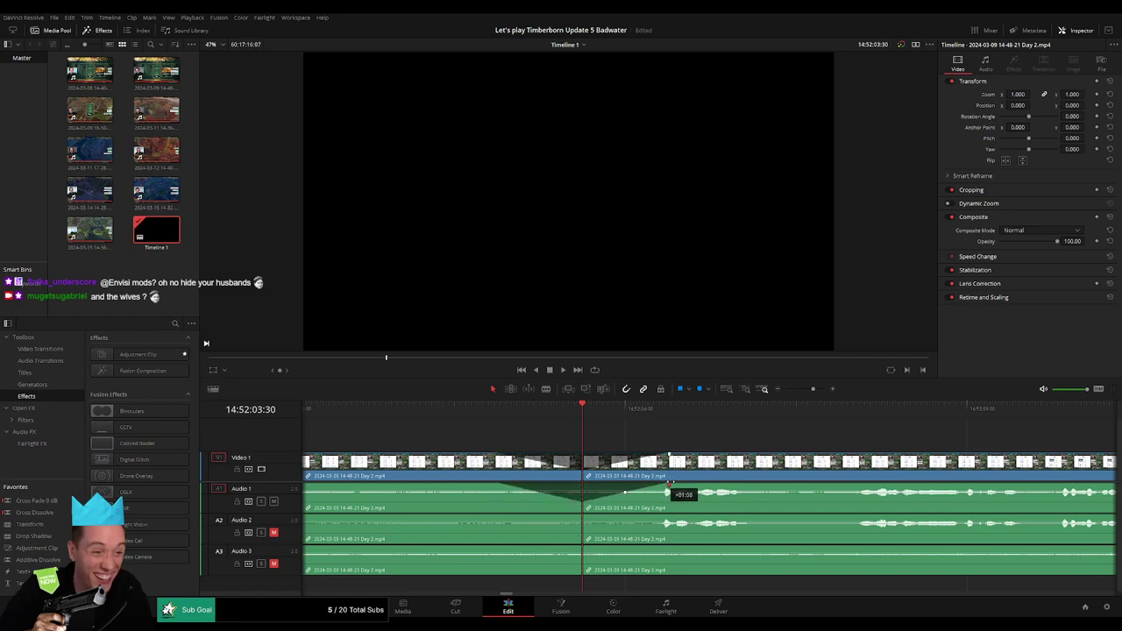
{"action": "left_click_drag", "start_coordinate": [581, 517], "coordinate": [498, 518]}
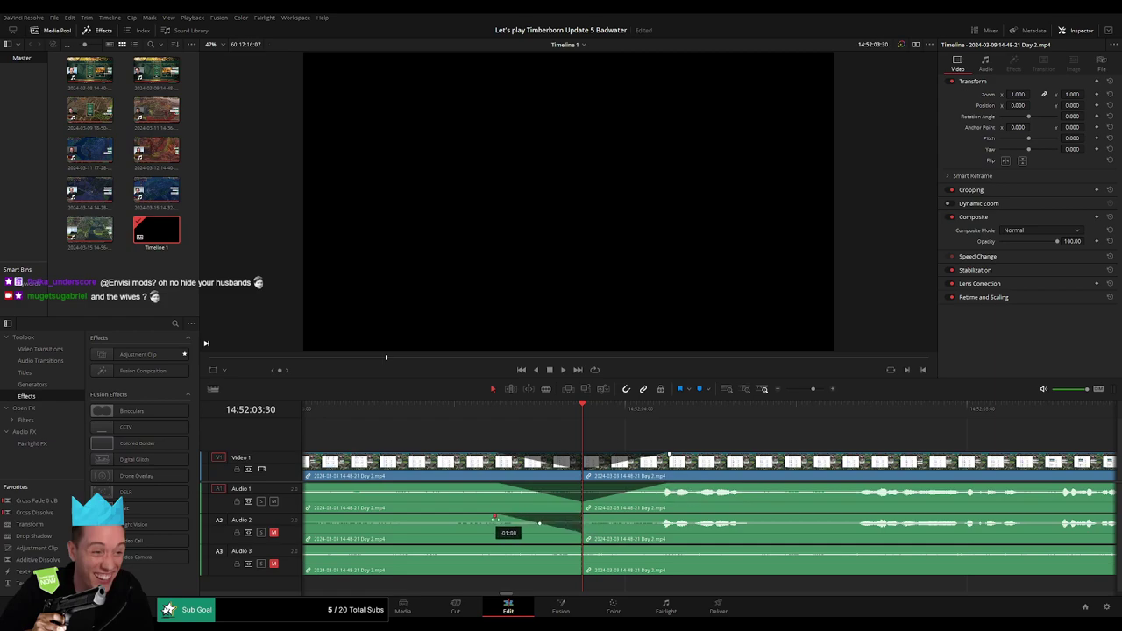
{"action": "left_click_drag", "start_coordinate": [583, 517], "coordinate": [668, 523]}
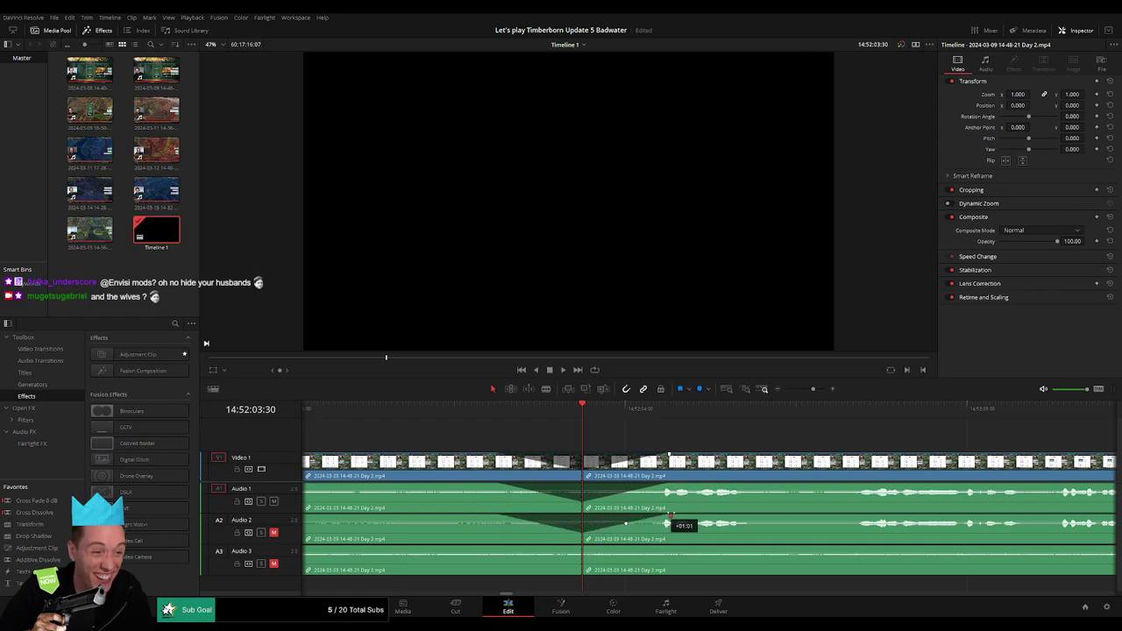
{"action": "left_click_drag", "start_coordinate": [580, 547], "coordinate": [515, 547]}
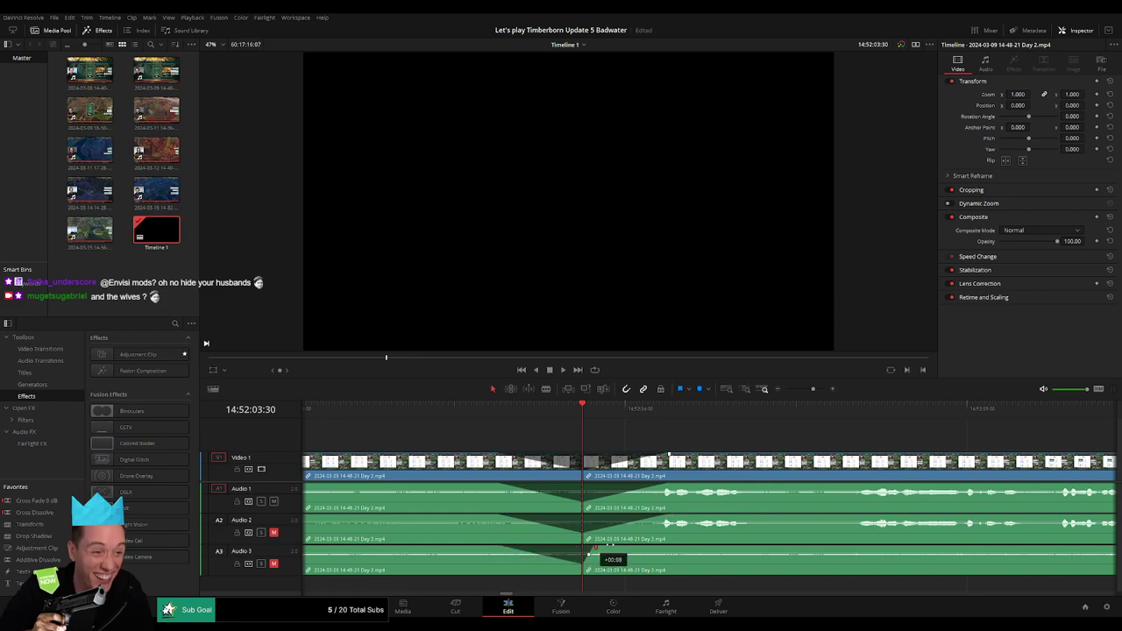
{"action": "left_click_drag", "start_coordinate": [606, 545], "coordinate": [670, 548]}
Zoom the timeline out and drag the later Day 2 clip to the right
{"action": "left_click_drag", "start_coordinate": [821, 389], "coordinate": [786, 390]}
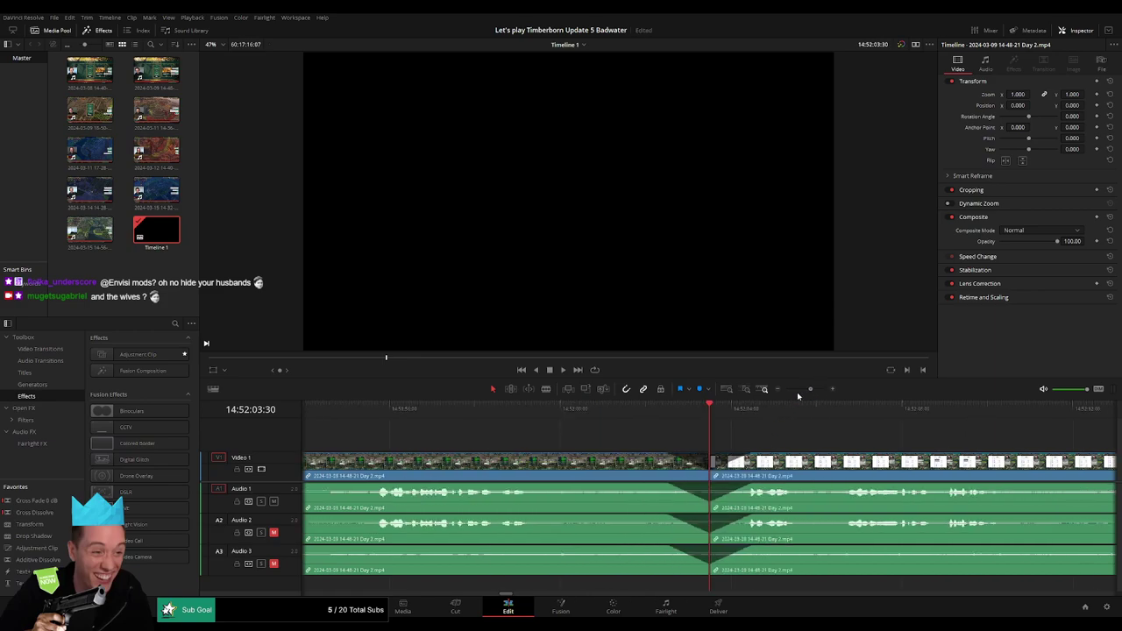
{"action": "scroll", "coordinate": [701, 441], "scroll_direction": "right", "scroll_amount": 5}
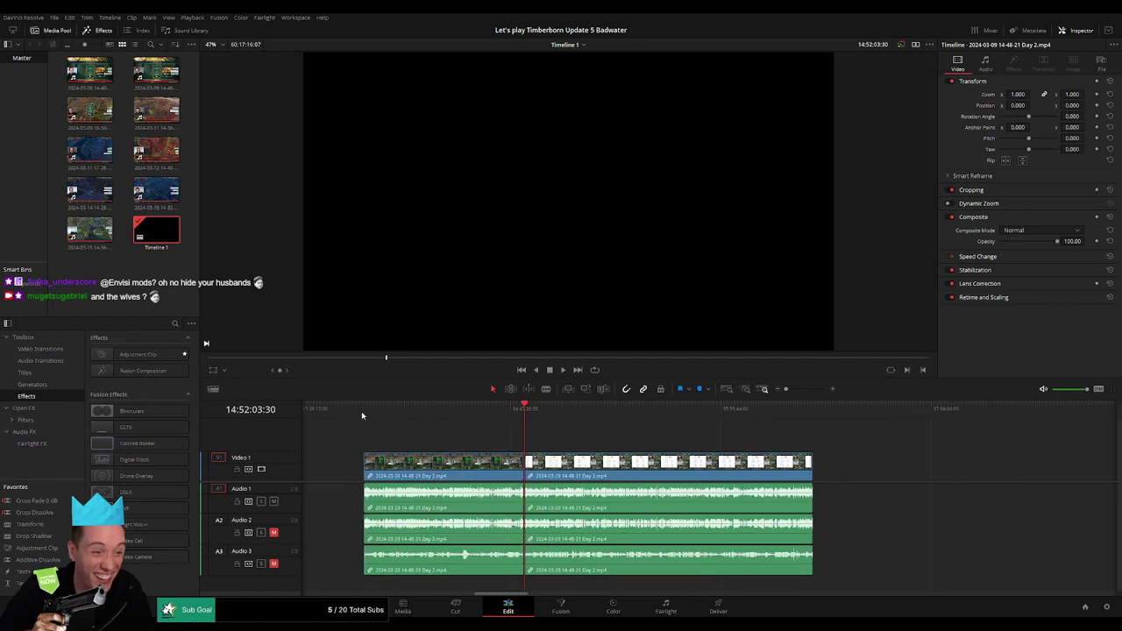
{"action": "left_click", "coordinate": [527, 410]}
{"action": "scroll", "coordinate": [535, 436], "scroll_direction": "right", "scroll_amount": 3}
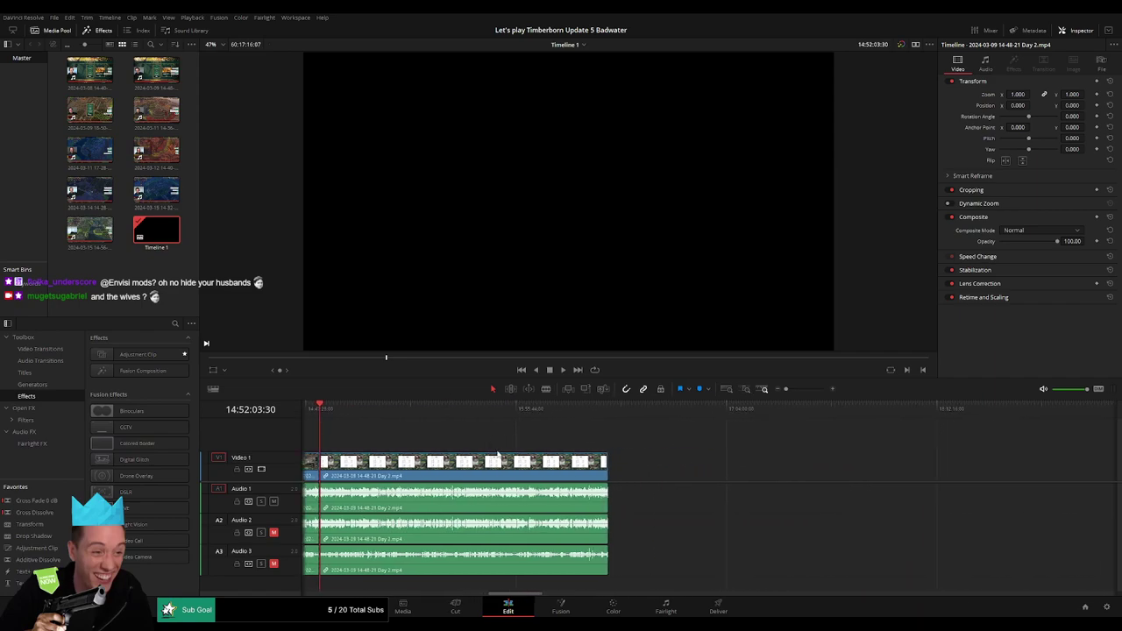
{"action": "left_click_drag", "start_coordinate": [566, 464], "coordinate": [885, 465]}
{"action": "left_click", "coordinate": [596, 438]}
Park the playhead at 16:00:00:00, slide the later clip left to start there, and review it
{"action": "scroll", "coordinate": [597, 439], "scroll_direction": "left", "scroll_amount": 2}
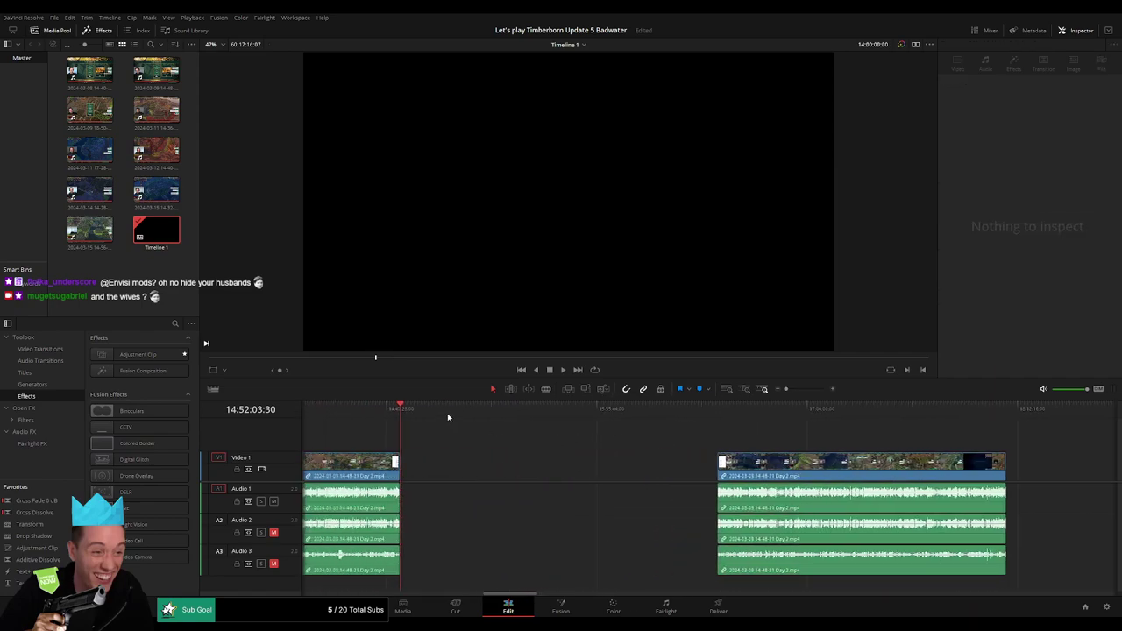
{"action": "left_click_drag", "start_coordinate": [427, 410], "coordinate": [579, 430]}
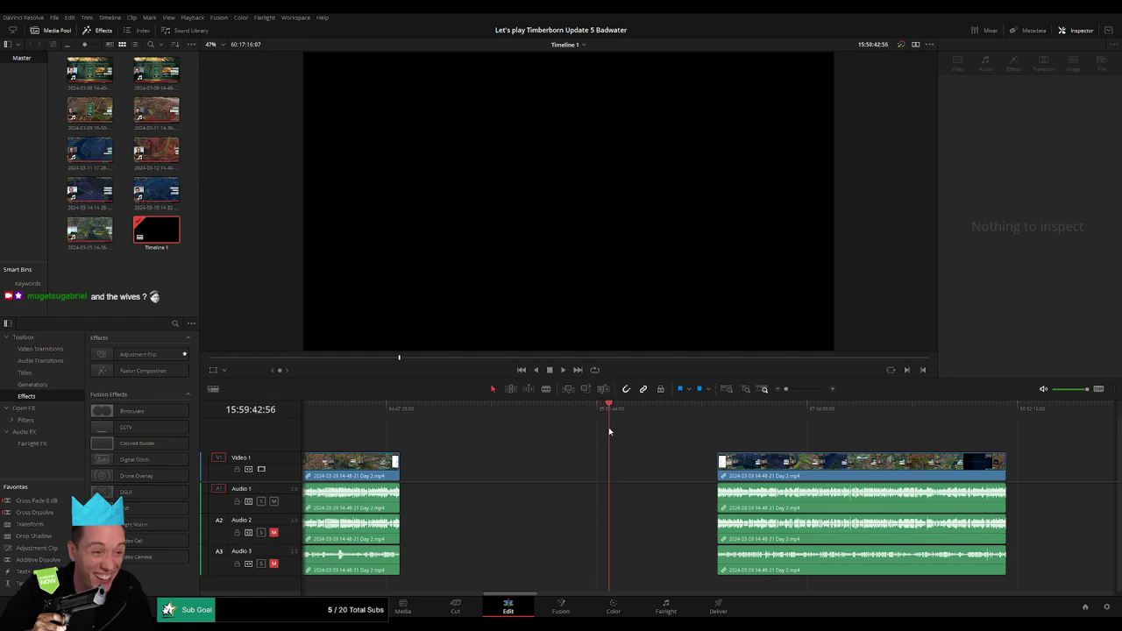
{"action": "left_click_drag", "start_coordinate": [610, 431], "coordinate": [610, 427]}
{"action": "left_click_drag", "start_coordinate": [781, 463], "coordinate": [673, 444]}
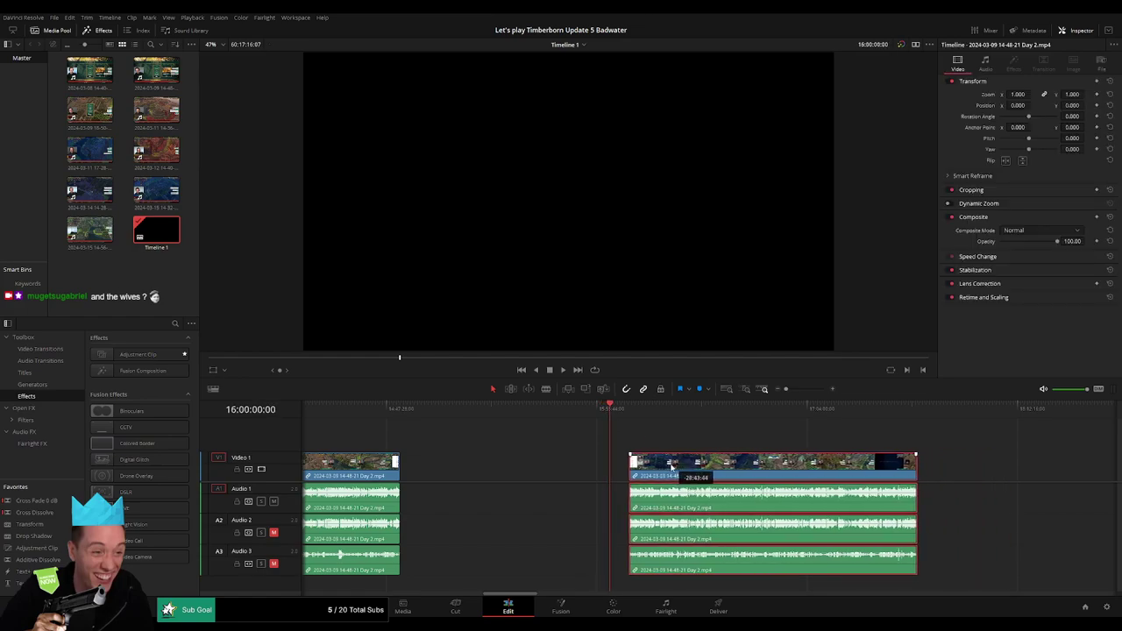
{"action": "scroll", "coordinate": [520, 441], "scroll_direction": "right", "scroll_amount": 4}
{"action": "left_click_drag", "start_coordinate": [421, 409], "coordinate": [569, 419]}
Preview the clip and split all tracks at 16:52:08:30
{"action": "scroll", "coordinate": [818, 428], "scroll_direction": "up", "scroll_amount": 3}
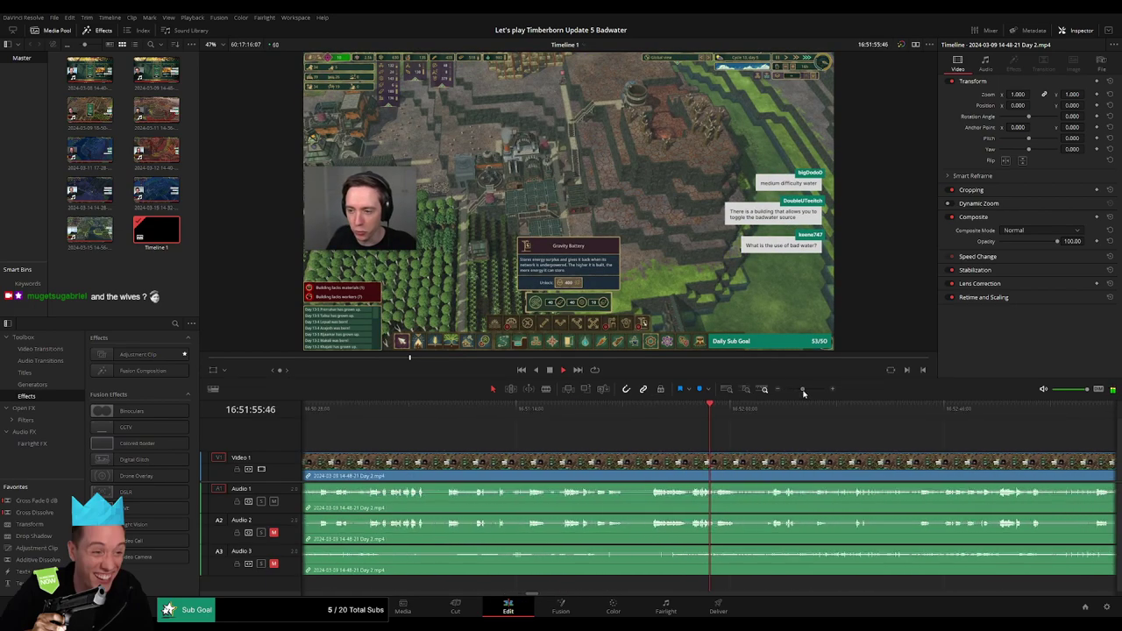
{"action": "left_click", "coordinate": [857, 412]}
{"action": "scroll", "coordinate": [593, 425], "scroll_direction": "right", "scroll_amount": 3}
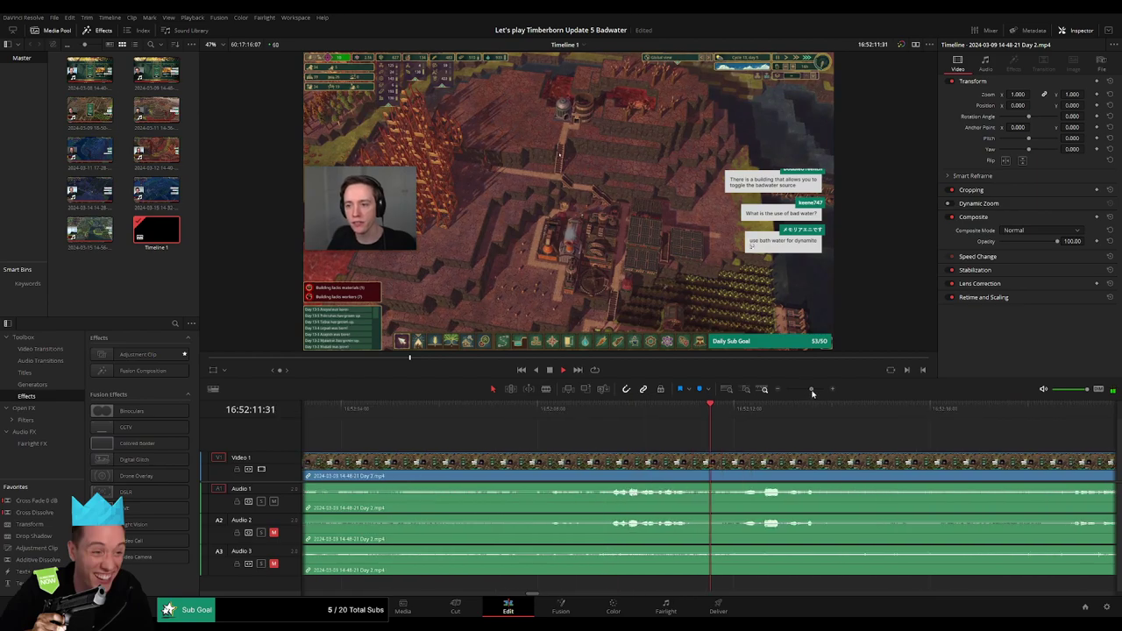
{"action": "scroll", "coordinate": [806, 393], "scroll_direction": "up", "scroll_amount": 2}
{"action": "scroll", "coordinate": [591, 429], "scroll_direction": "right", "scroll_amount": 5}
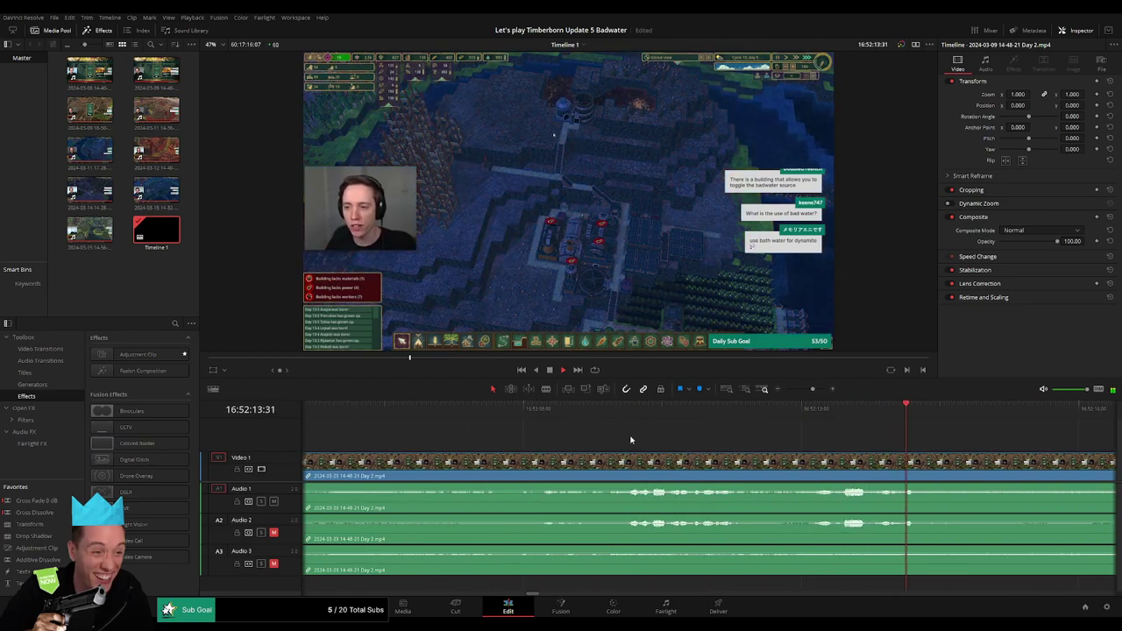
{"action": "left_click", "coordinate": [624, 418]}
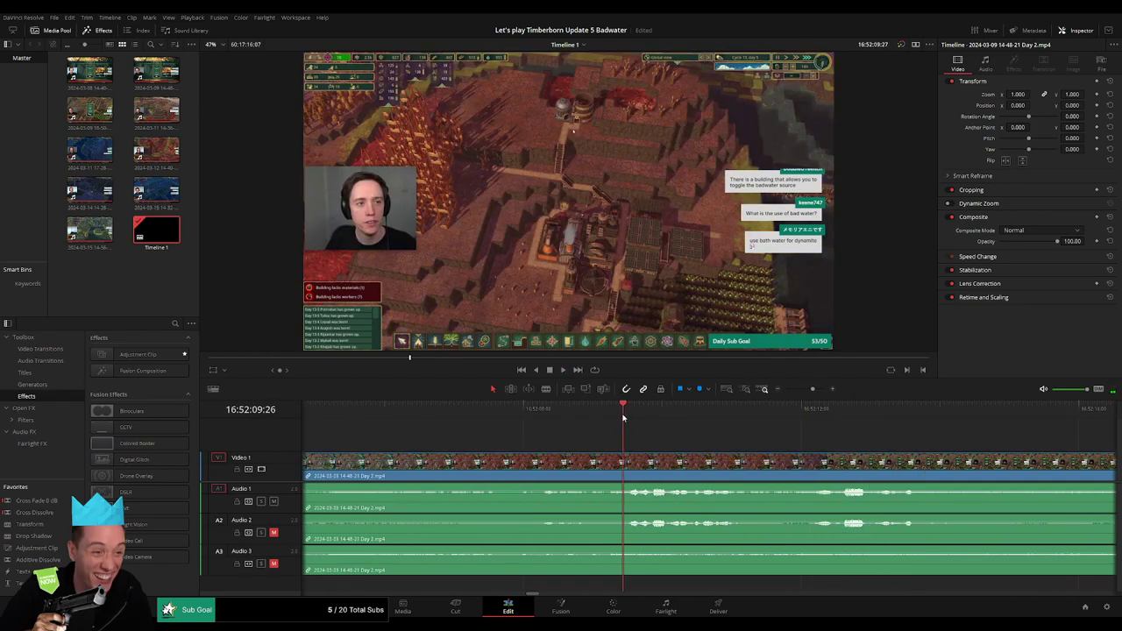
{"action": "left_click_drag", "start_coordinate": [625, 419], "coordinate": [559, 421]}
{"action": "key", "text": "ctrl+backslash"}
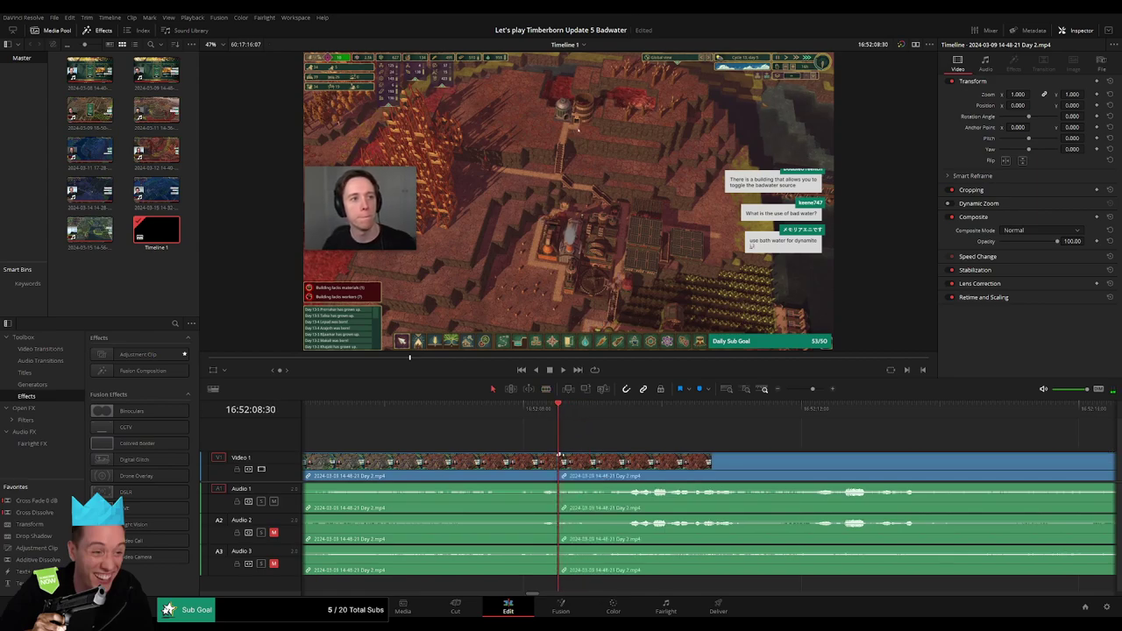
Add roughly one-second fades out and in on V1 and Audio 1–3 around the 16:52:08:30 cut
{"action": "left_click_drag", "start_coordinate": [589, 462], "coordinate": [628, 459]}
{"action": "left_click_drag", "start_coordinate": [553, 456], "coordinate": [498, 462]}
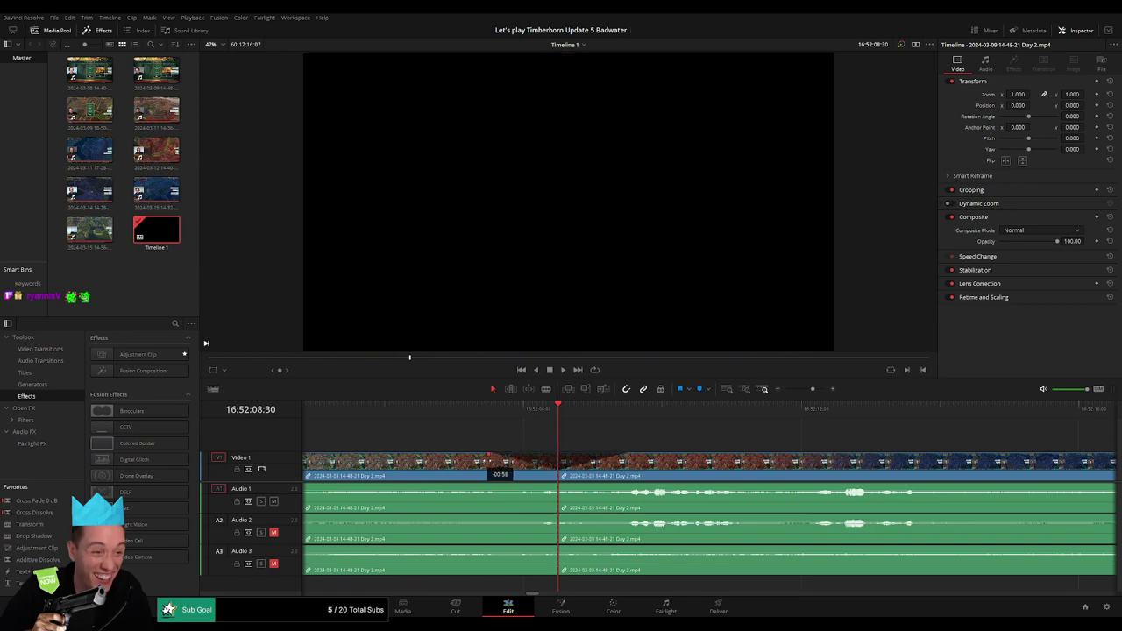
{"action": "left_click_drag", "start_coordinate": [556, 483], "coordinate": [482, 486]}
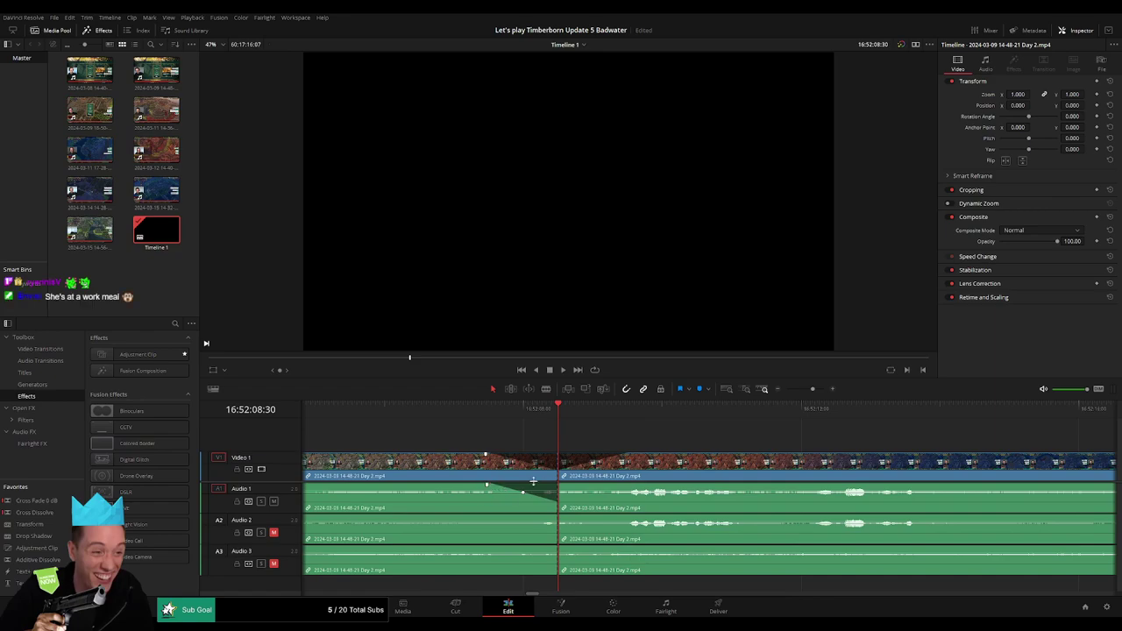
{"action": "left_click_drag", "start_coordinate": [559, 485], "coordinate": [626, 487]}
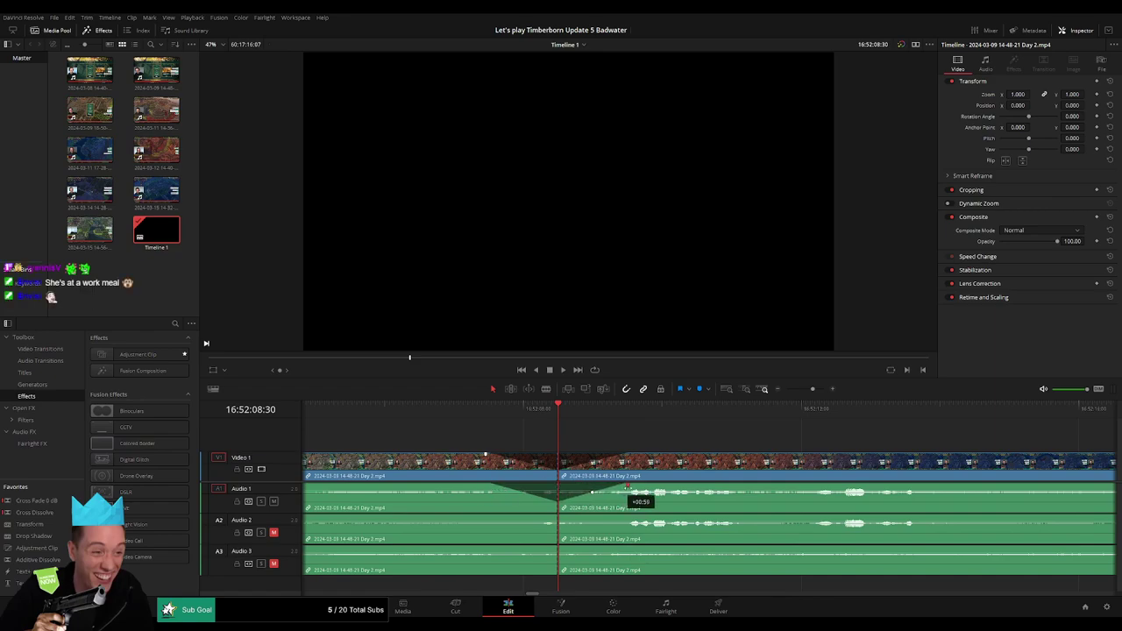
{"action": "left_click_drag", "start_coordinate": [552, 517], "coordinate": [495, 518]}
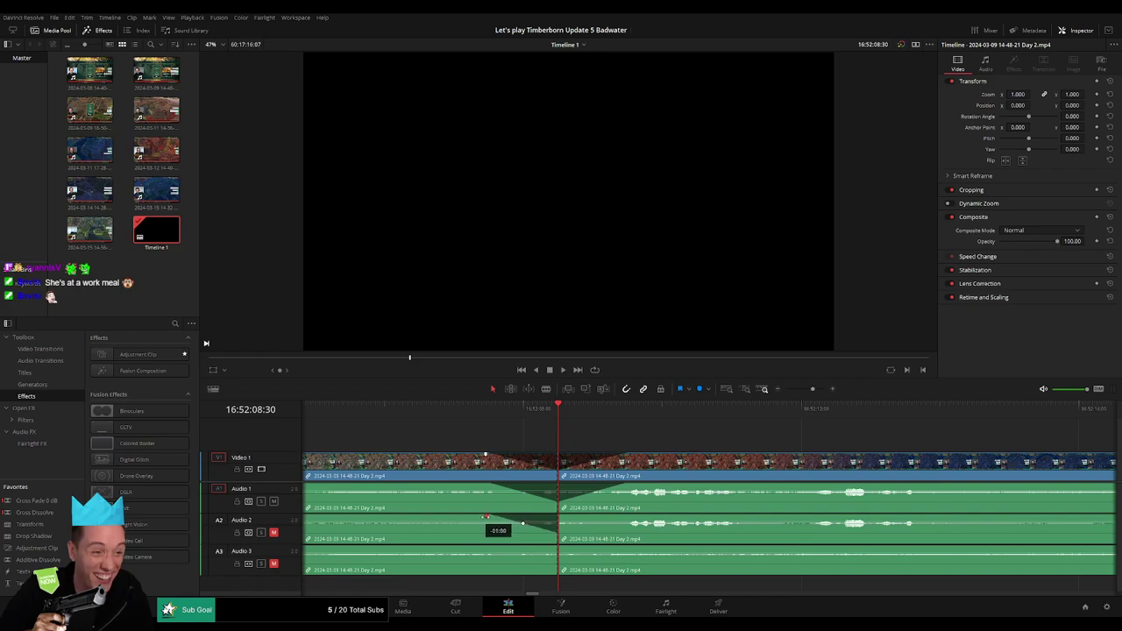
{"action": "left_click_drag", "start_coordinate": [566, 518], "coordinate": [617, 517]}
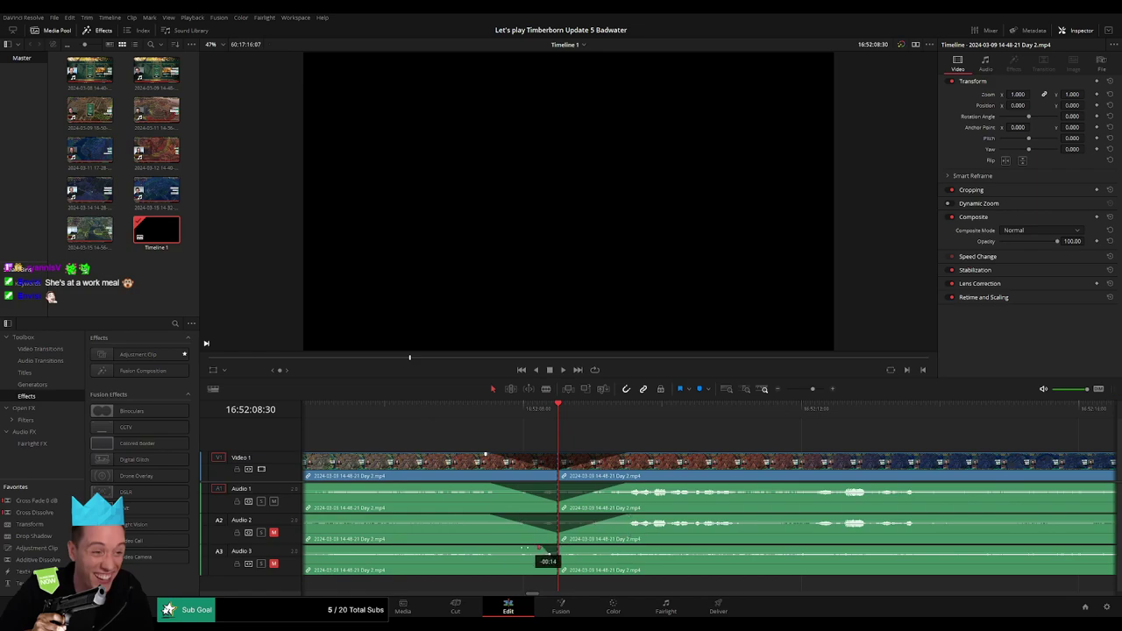
{"action": "left_click_drag", "start_coordinate": [538, 549], "coordinate": [483, 548]}
{"action": "left_click_drag", "start_coordinate": [557, 548], "coordinate": [614, 547]}
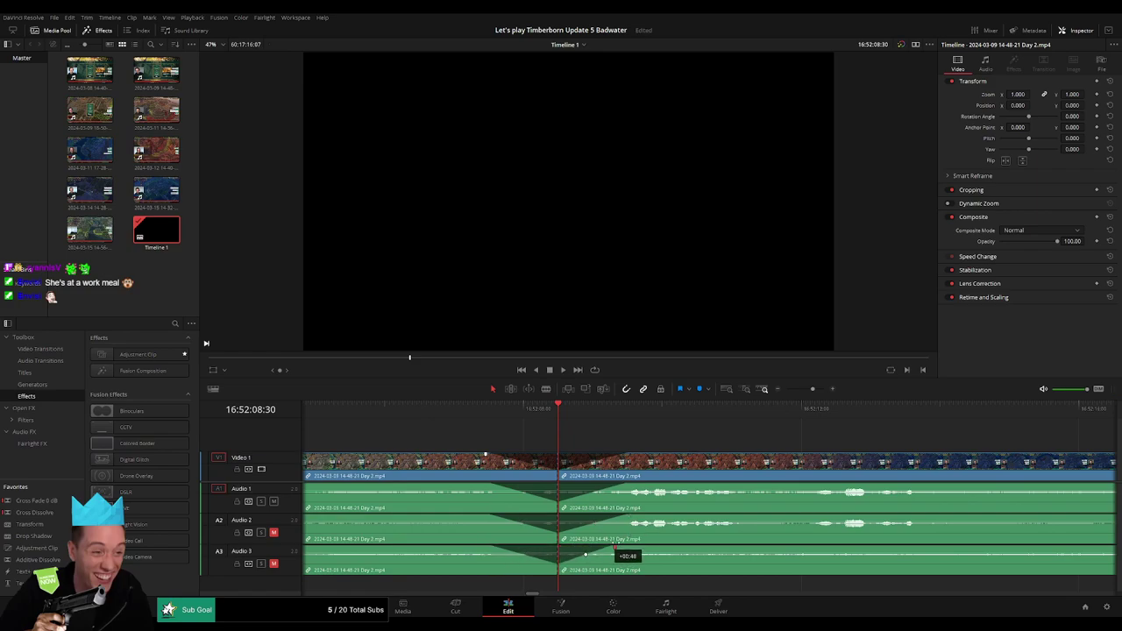
Butt the post-cut Day 2 section up against the Day 2 part 2 clip
{"action": "scroll", "coordinate": [802, 405], "scroll_direction": "down", "scroll_amount": 3}
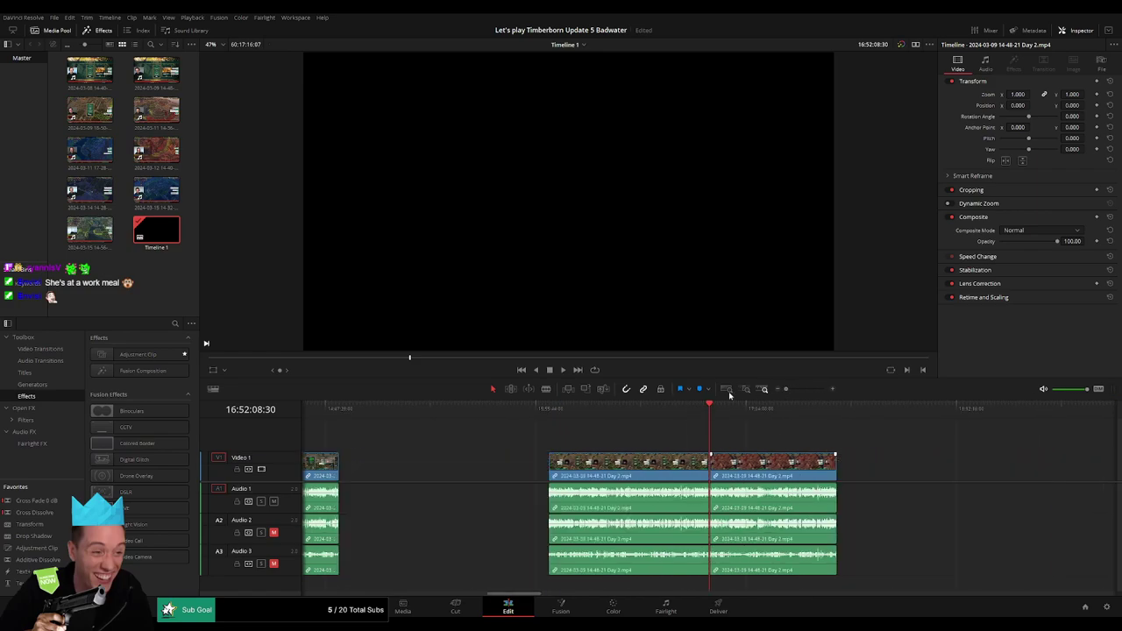
{"action": "scroll", "coordinate": [576, 442], "scroll_direction": "right", "scroll_amount": 5}
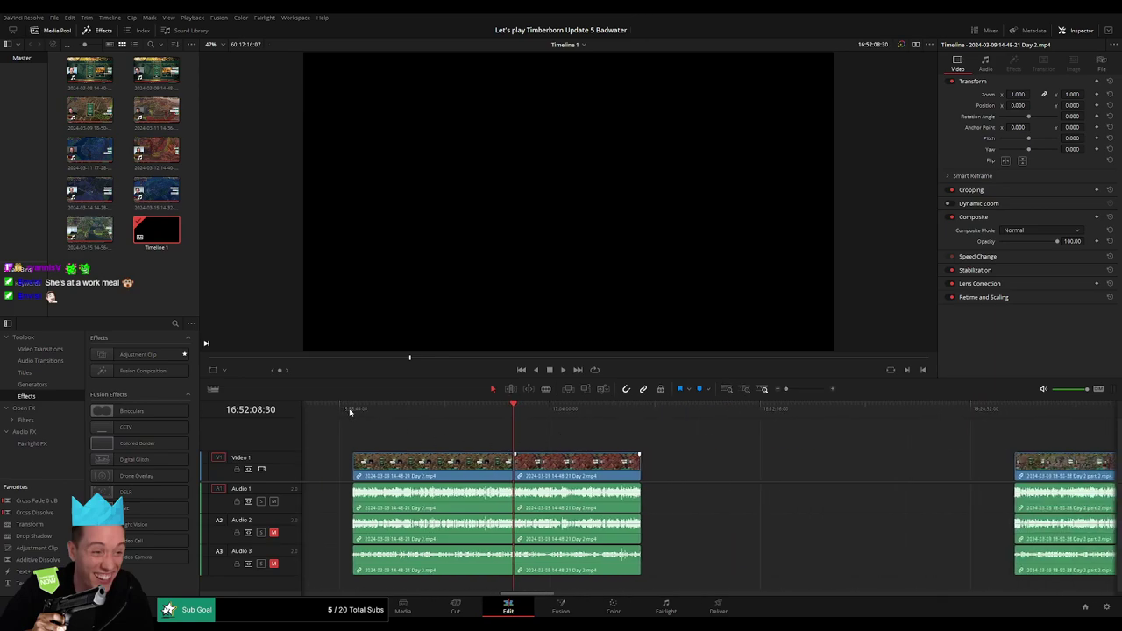
{"action": "scroll", "coordinate": [625, 443], "scroll_direction": "right", "scroll_amount": 4}
{"action": "left_click_drag", "start_coordinate": [421, 464], "coordinate": [793, 465]}
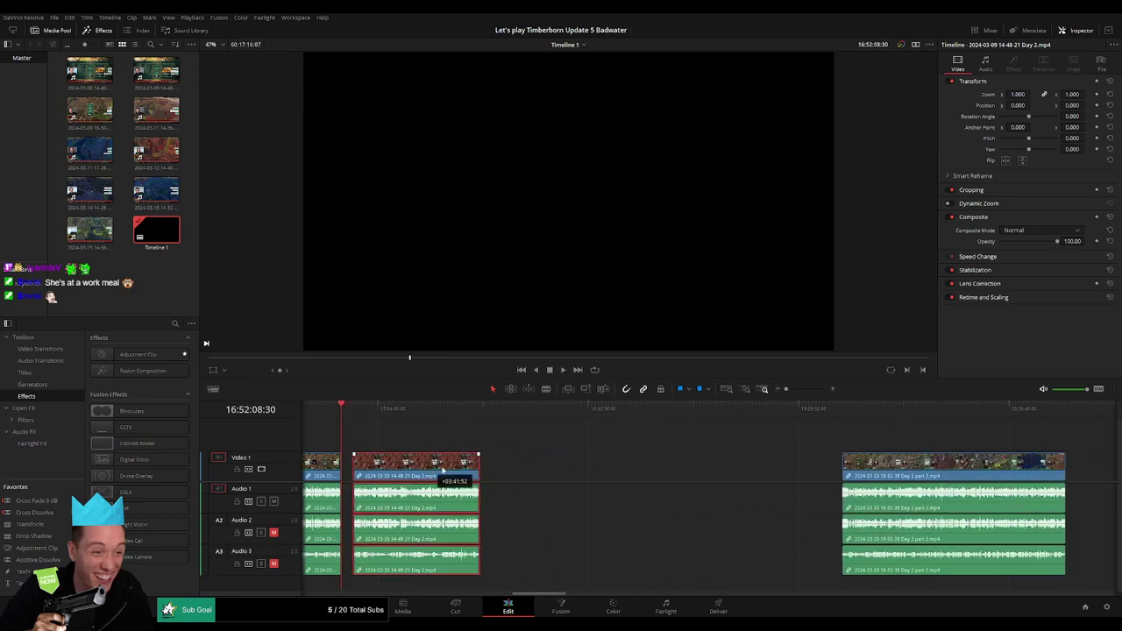
{"action": "left_click", "coordinate": [544, 447]}
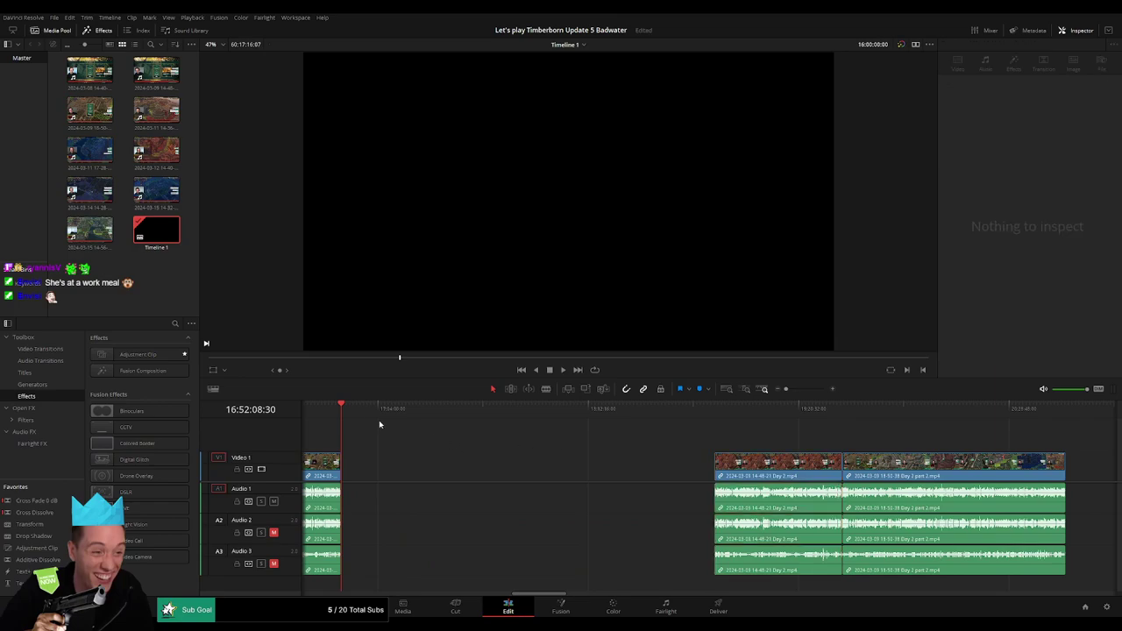
Set the playhead to 18:00:00:00 and slide both joined clips left to start there
{"action": "left_click_drag", "start_coordinate": [360, 415], "coordinate": [550, 441]}
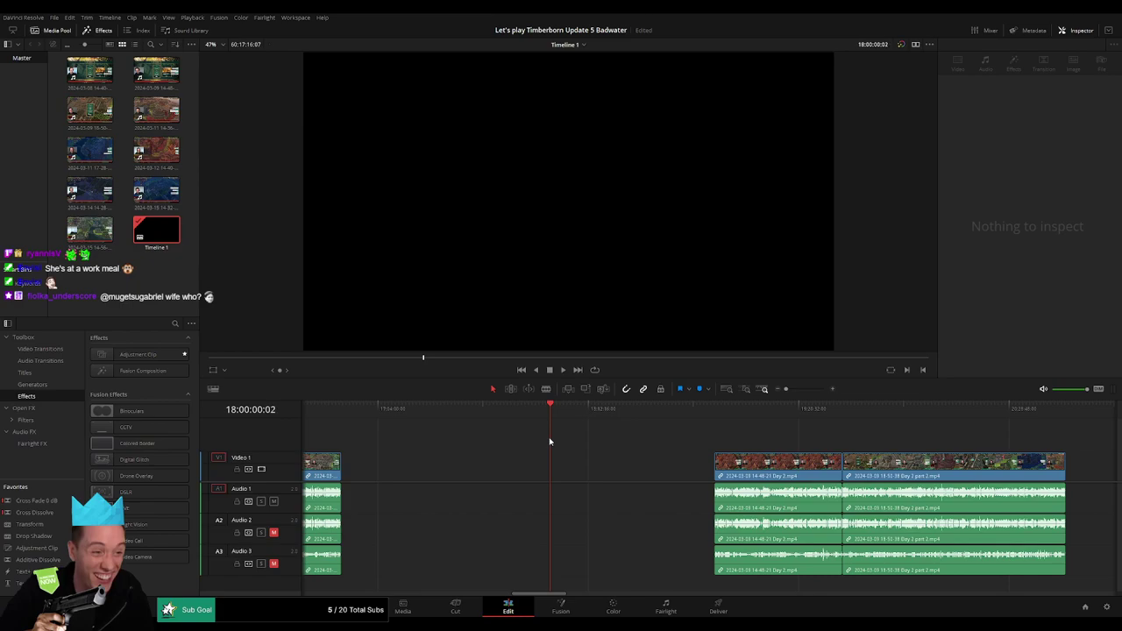
{"action": "left_click_drag", "start_coordinate": [669, 431], "coordinate": [877, 464]}
{"action": "left_click_drag", "start_coordinate": [778, 455], "coordinate": [614, 445]}
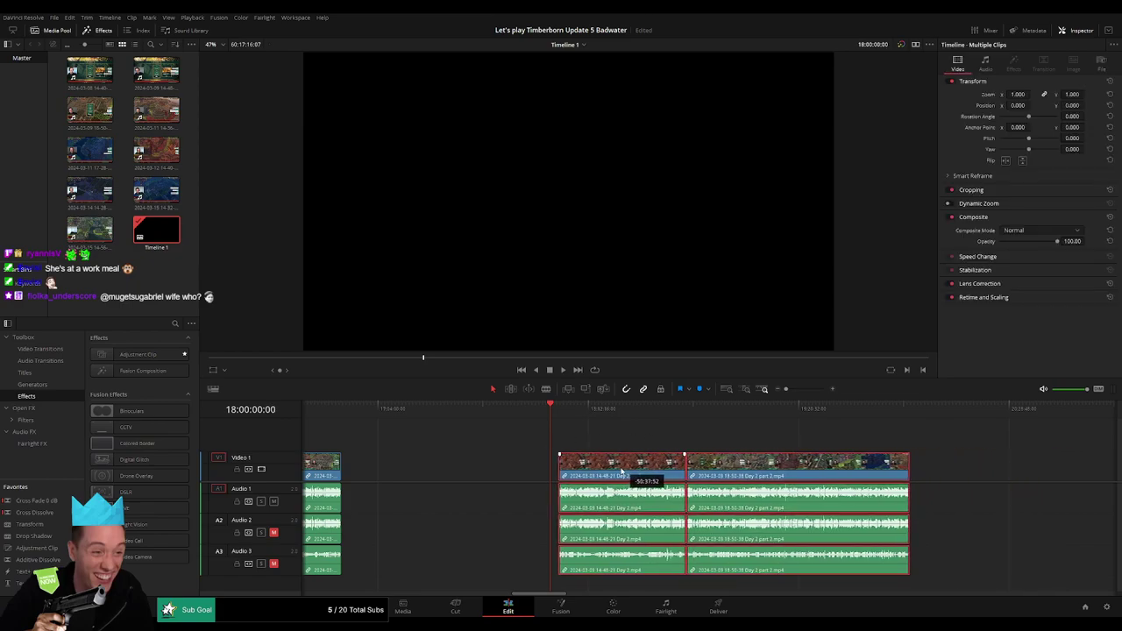
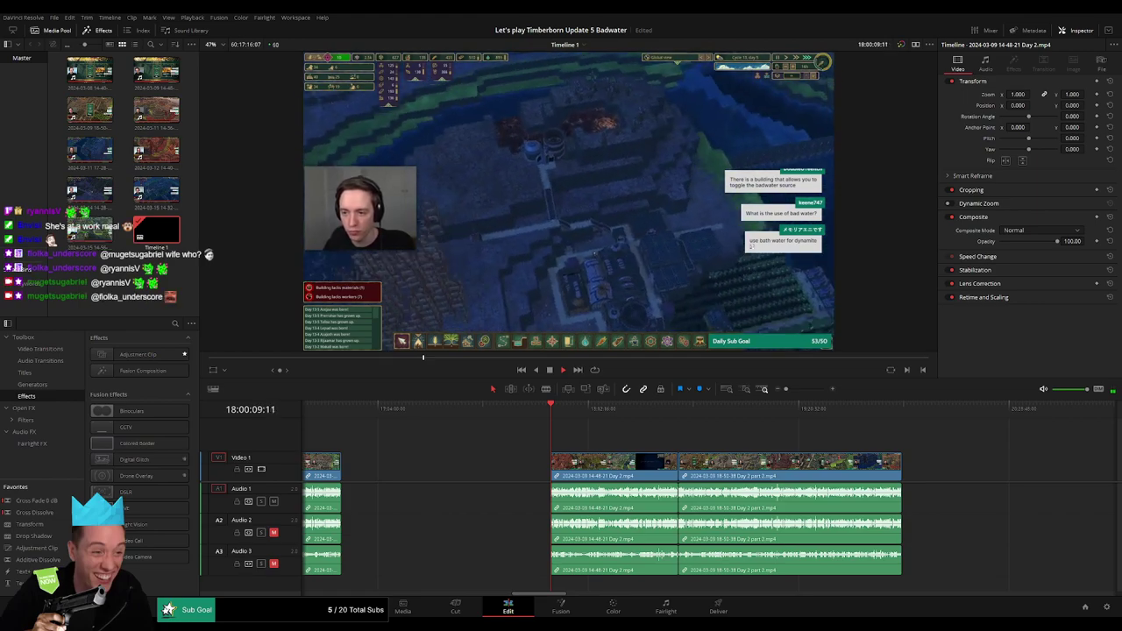
Ripple-trim the join between the Day 2 and Day 2 part 2 clips, pulling later clips earlier
{"action": "left_click", "coordinate": [618, 411]}
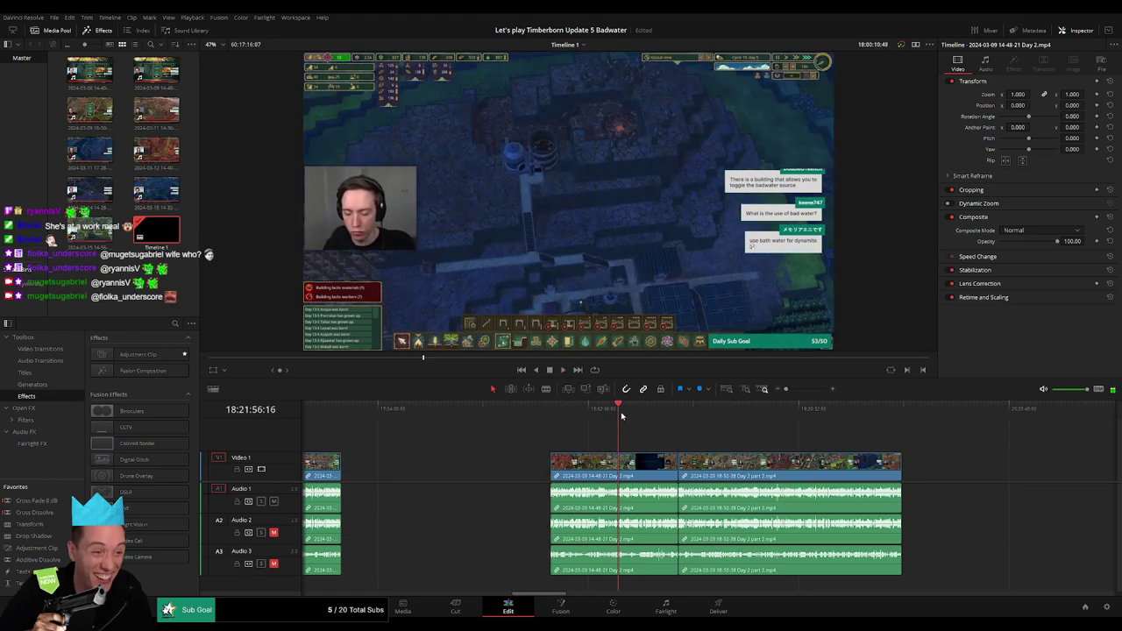
{"action": "left_click_drag", "start_coordinate": [622, 416], "coordinate": [678, 412]}
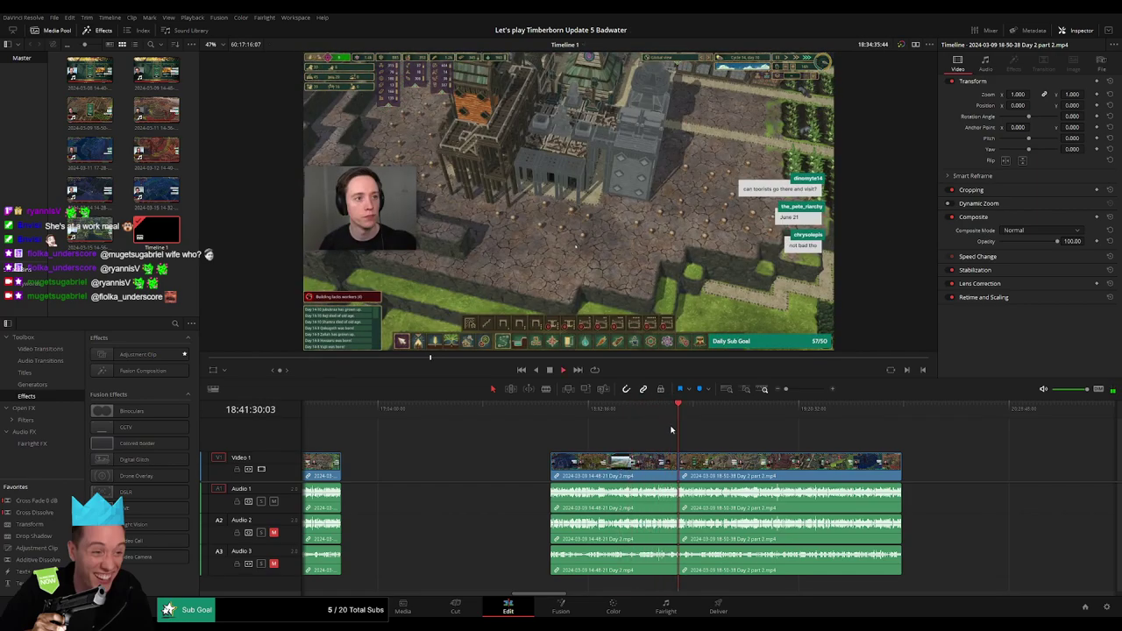
{"action": "key", "text": "space"}
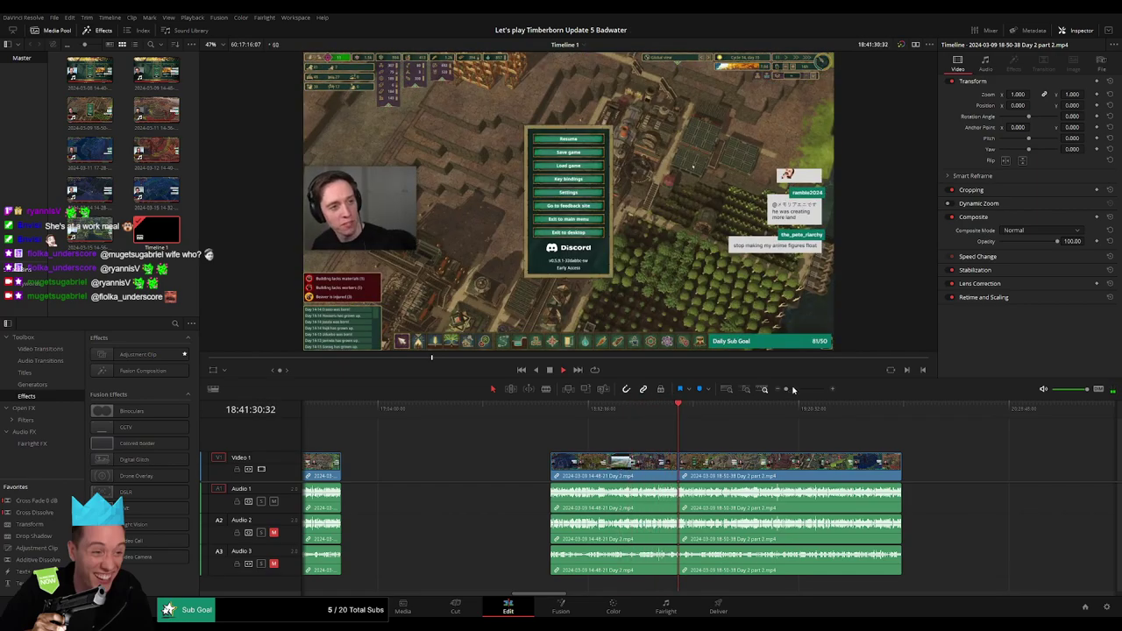
{"action": "left_click_drag", "start_coordinate": [794, 389], "coordinate": [807, 389]}
{"action": "left_click", "coordinate": [664, 414]}
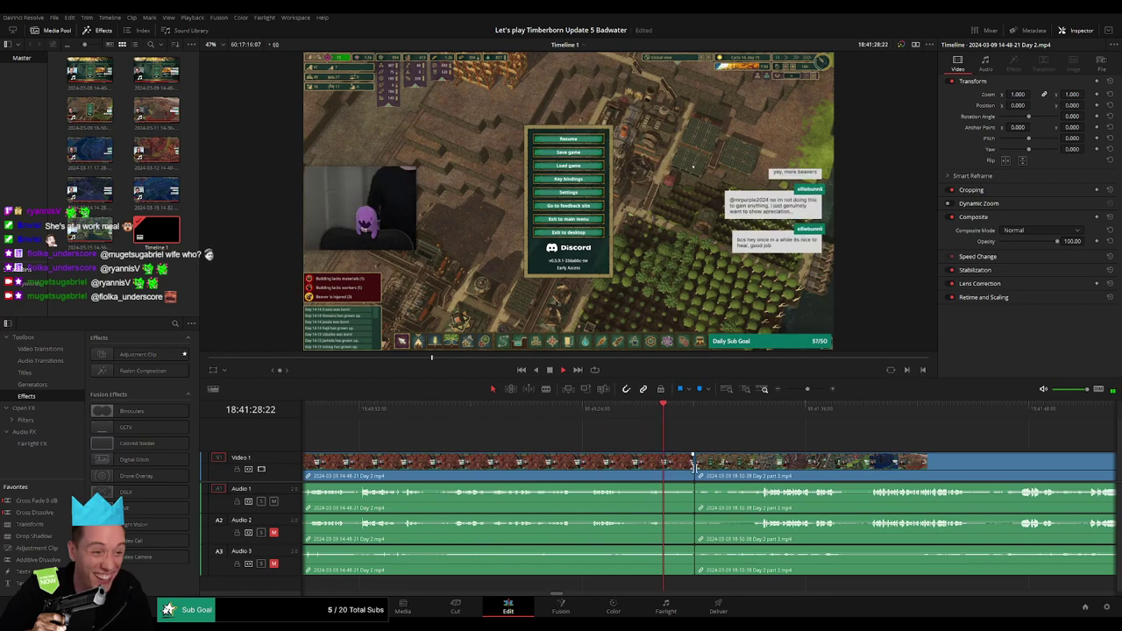
{"action": "left_click", "coordinate": [695, 470]}
{"action": "key", "text": "shift+comma"}
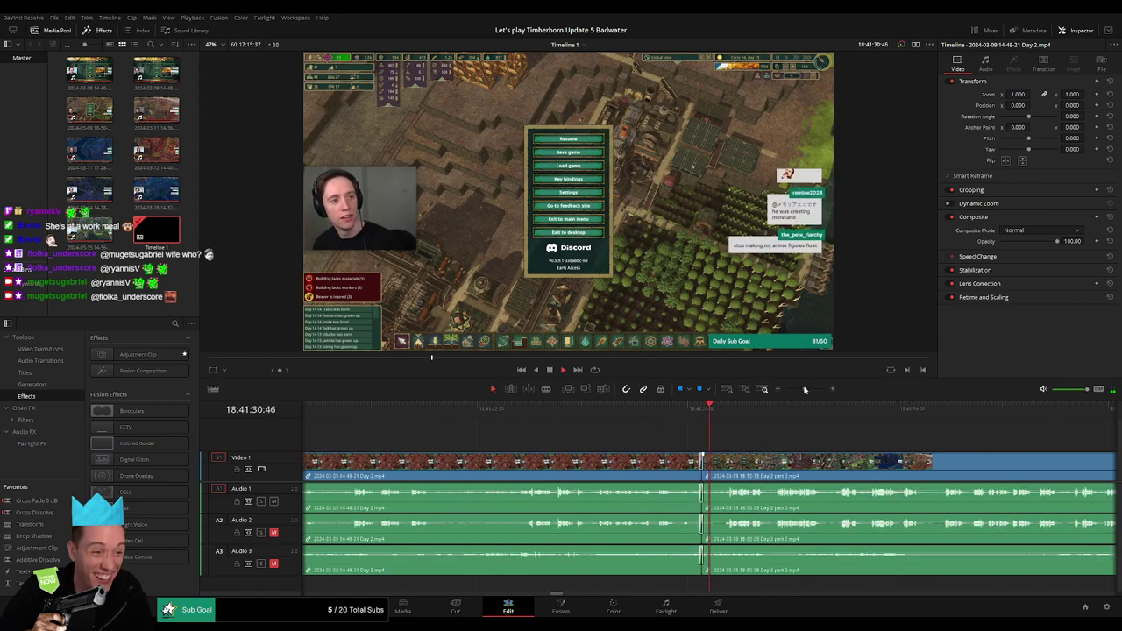
Scrub forward through the Day 2 part 2 footage, skipping ahead scene by scene
{"action": "left_click_drag", "start_coordinate": [806, 390], "coordinate": [788, 388]}
{"action": "scroll", "coordinate": [554, 427], "scroll_direction": "right", "scroll_amount": 3}
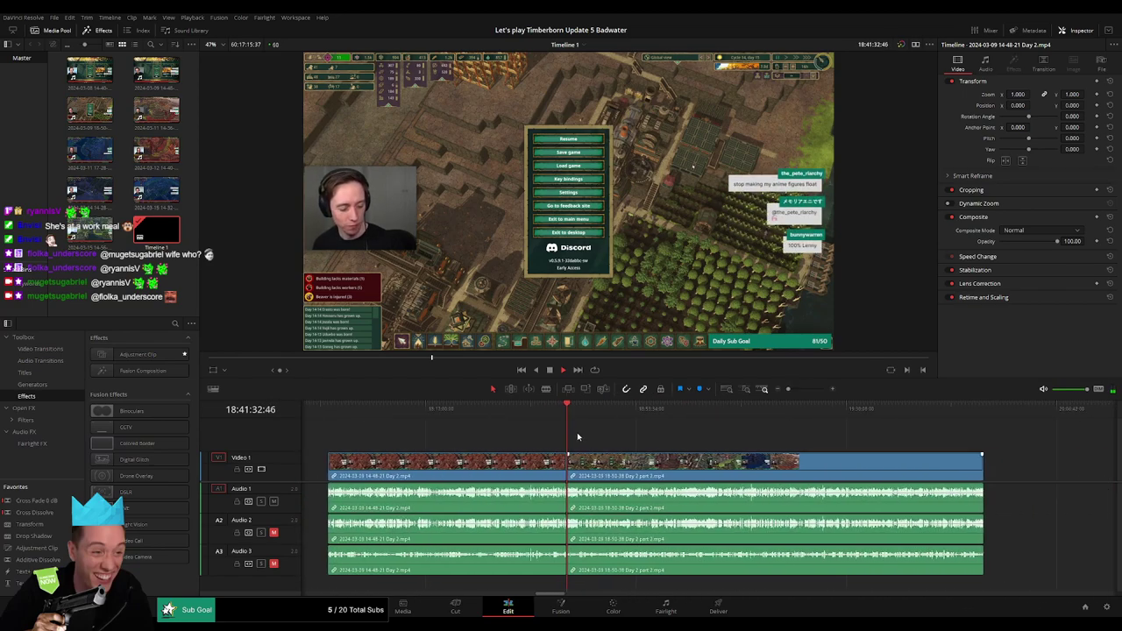
{"action": "left_click_drag", "start_coordinate": [566, 416], "coordinate": [613, 422]}
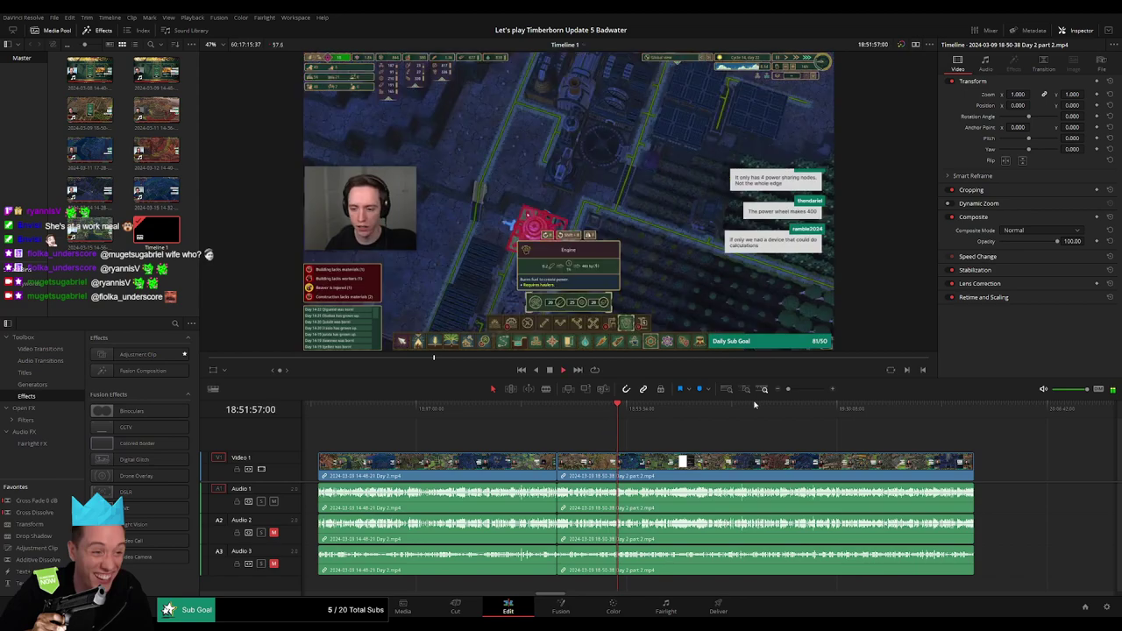
{"action": "left_click_drag", "start_coordinate": [788, 388], "coordinate": [810, 391]}
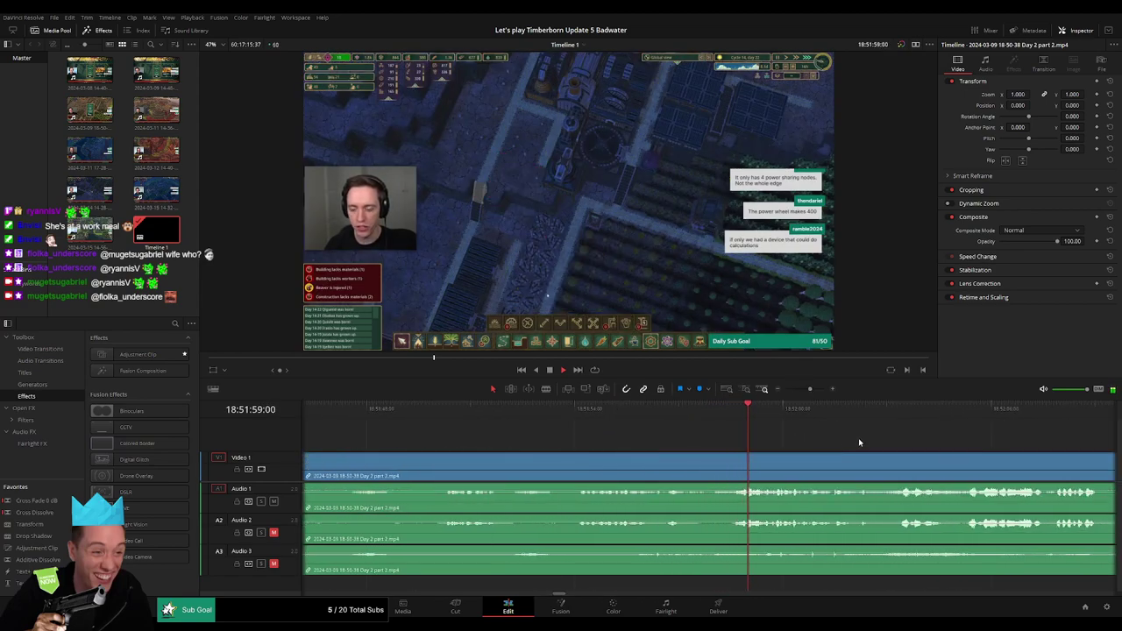
{"action": "scroll", "coordinate": [649, 428], "scroll_direction": "right", "scroll_amount": 3}
{"action": "left_click", "coordinate": [727, 410]}
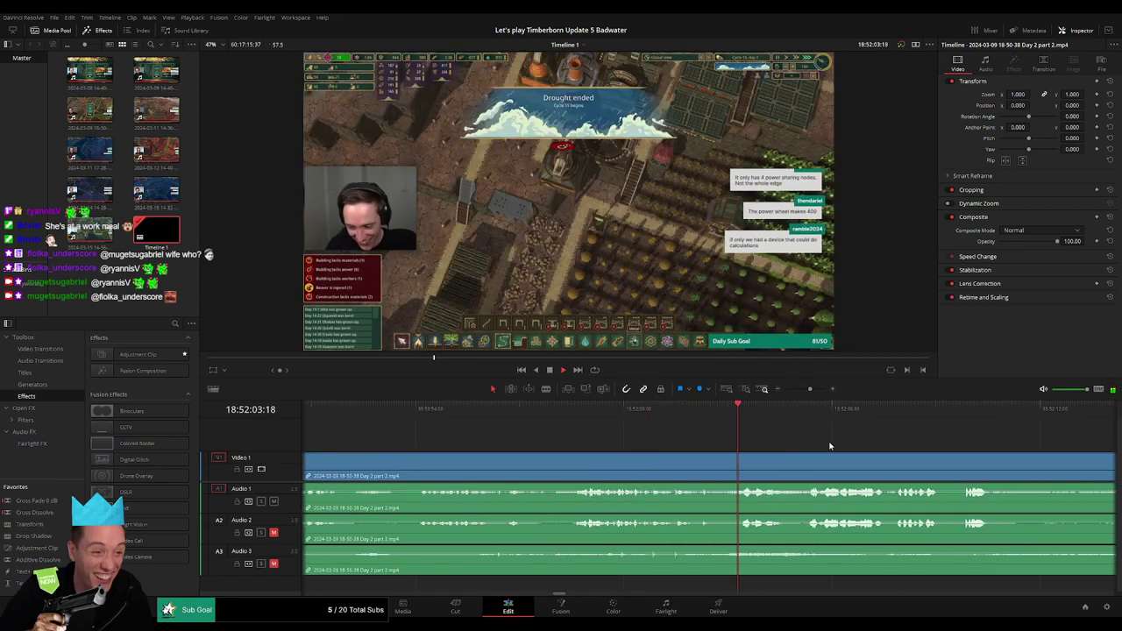
{"action": "scroll", "coordinate": [734, 421], "scroll_direction": "right", "scroll_amount": 3}
{"action": "left_click", "coordinate": [751, 410]}
{"action": "scroll", "coordinate": [737, 416], "scroll_direction": "right", "scroll_amount": 3}
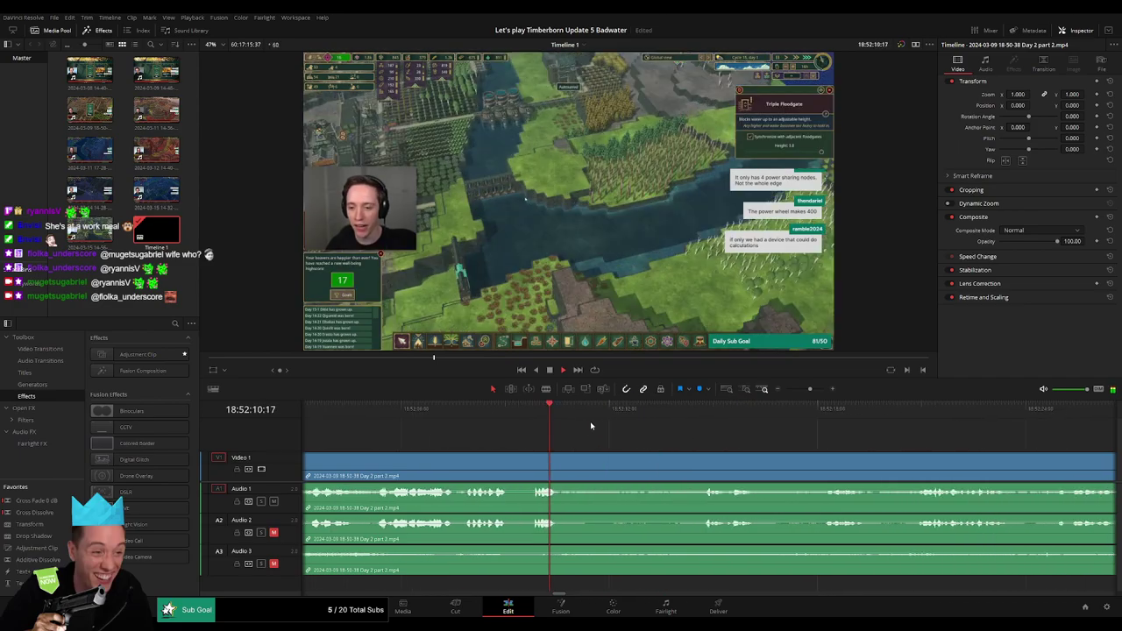
Stop playback and park the playhead at the next cut point, around 18:52:20
{"action": "left_click", "coordinate": [695, 411]}
{"action": "scroll", "coordinate": [589, 423], "scroll_direction": "right", "scroll_amount": 3}
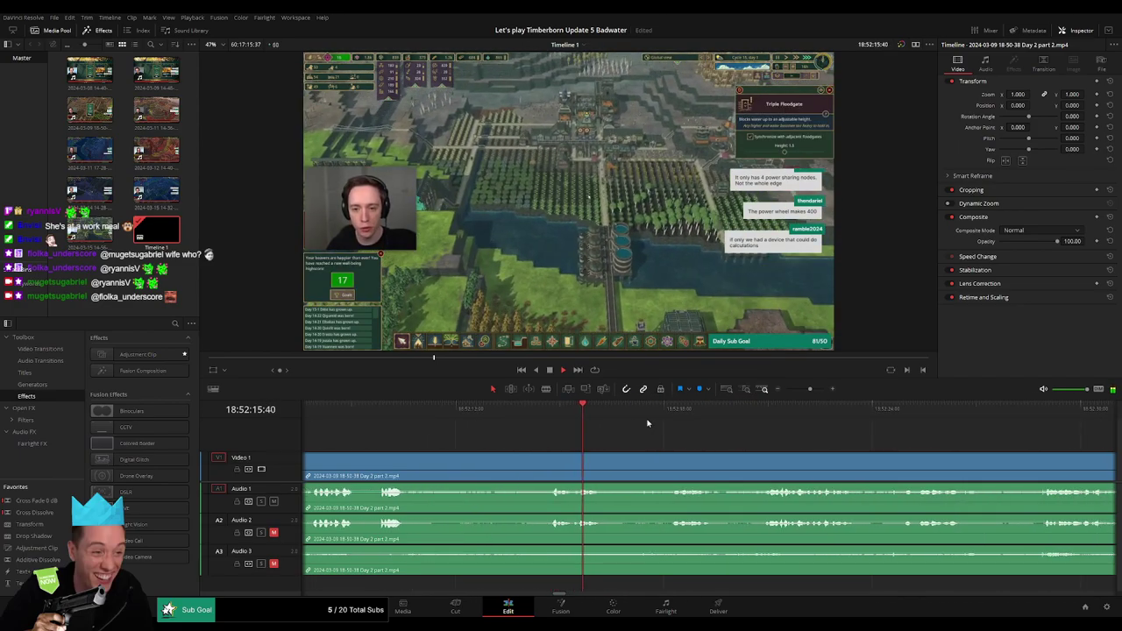
{"action": "left_click", "coordinate": [666, 410]}
{"action": "scroll", "coordinate": [670, 416], "scroll_direction": "right", "scroll_amount": 3}
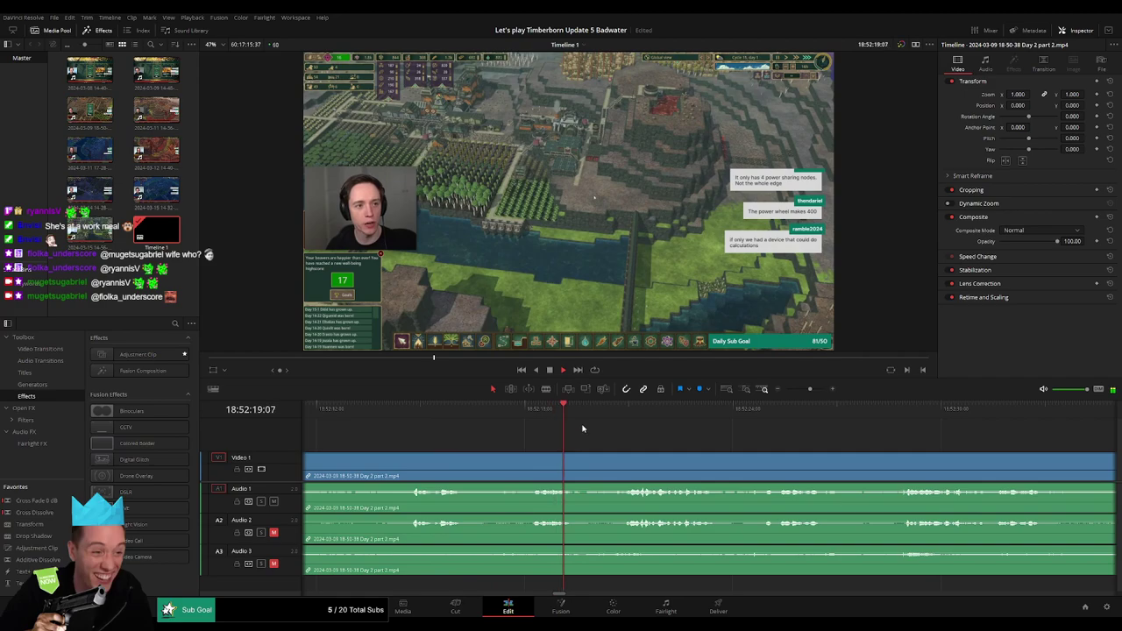
{"action": "left_click", "coordinate": [616, 412]}
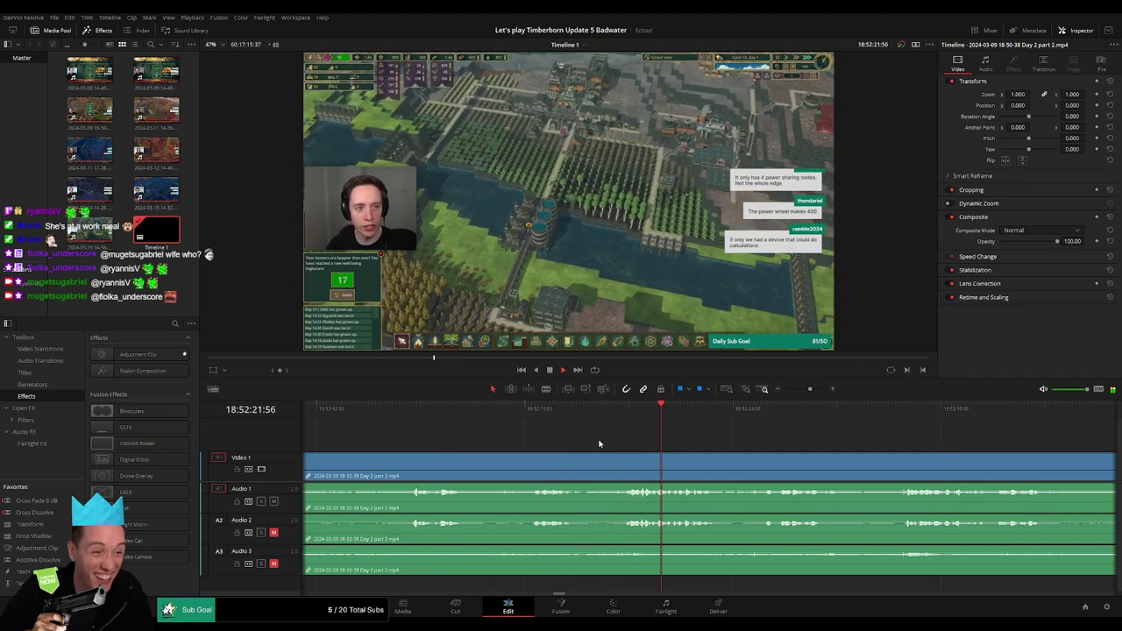
{"action": "left_click", "coordinate": [777, 389]}
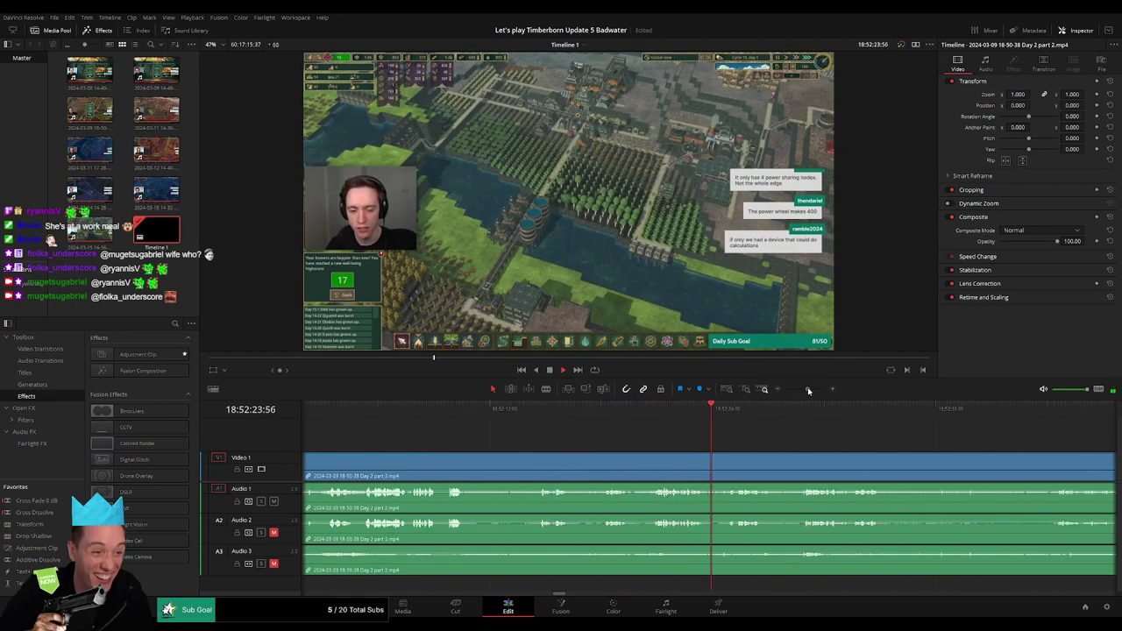
{"action": "key", "text": "space"}
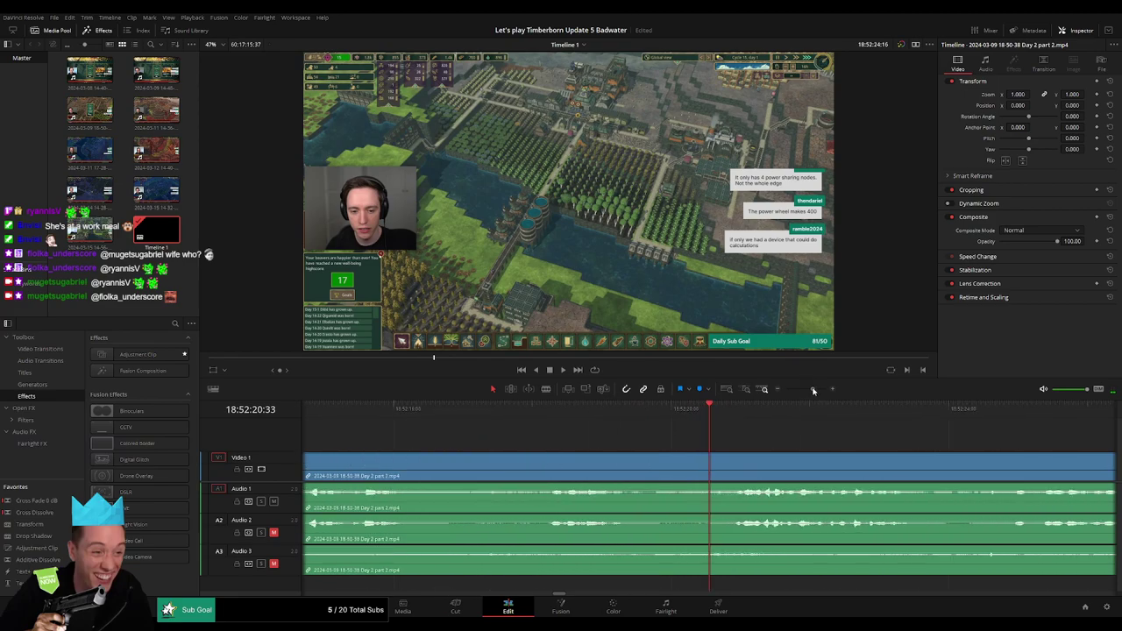
{"action": "mouse_move", "coordinate": [727, 410]}
{"action": "left_mouse_down"}
{"action": "mouse_move", "coordinate": [739, 419]}
{"action": "mouse_move", "coordinate": [672, 422]}
{"action": "left_mouse_up"}
Blade all tracks at 18:52:20 and trim one second off before the cut
{"action": "key", "text": "b"}
{"action": "left_click", "coordinate": [672, 462]}
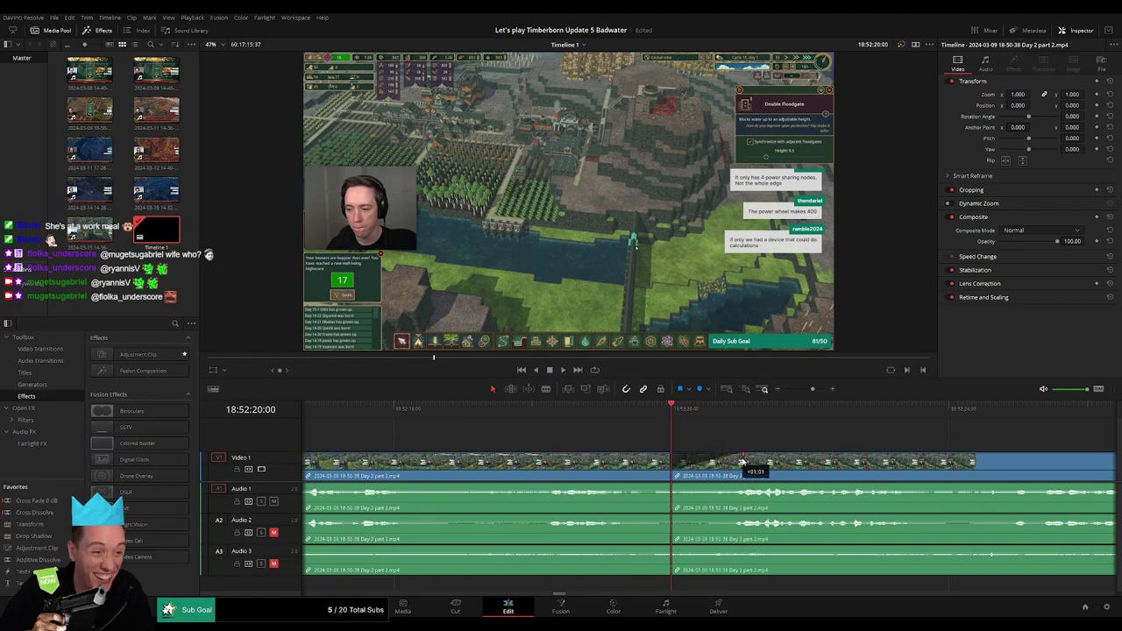
{"action": "left_click_drag", "start_coordinate": [672, 460], "coordinate": [599, 458]}
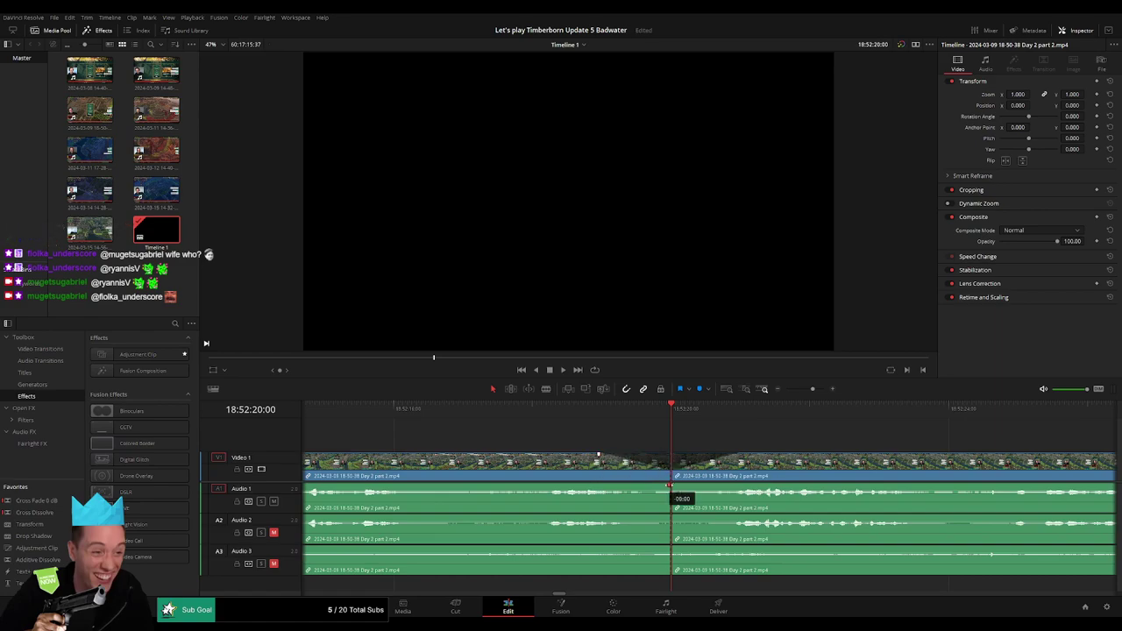
Add short fades on both sides of the cut on Audio 1, 2 and 3
{"action": "left_click_drag", "start_coordinate": [670, 485], "coordinate": [592, 486]}
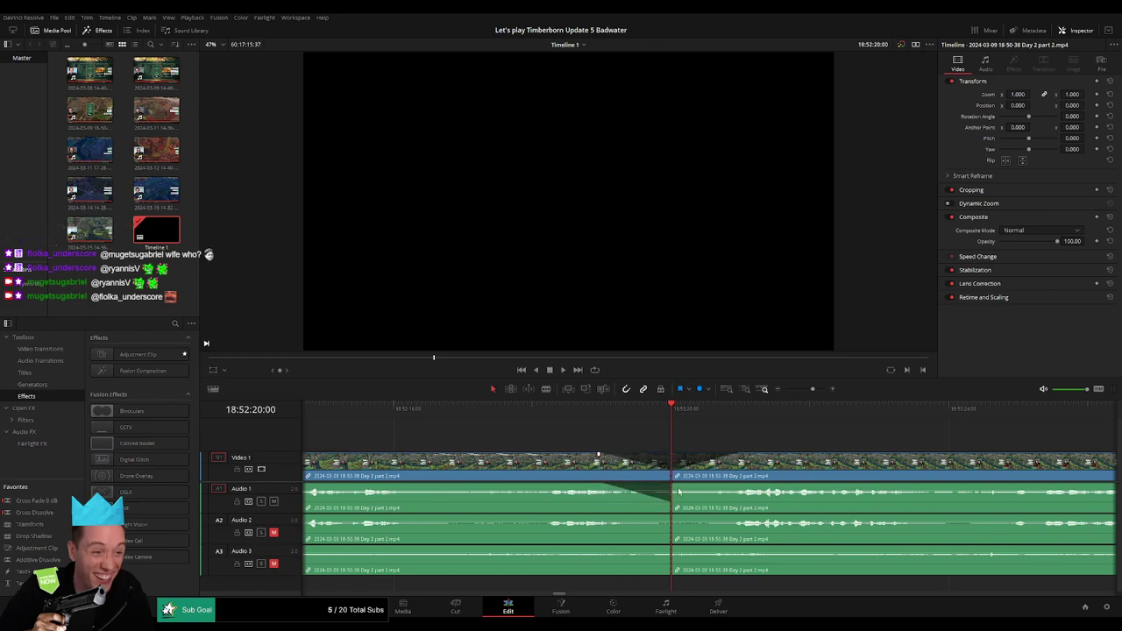
{"action": "left_click_drag", "start_coordinate": [697, 484], "coordinate": [734, 484]}
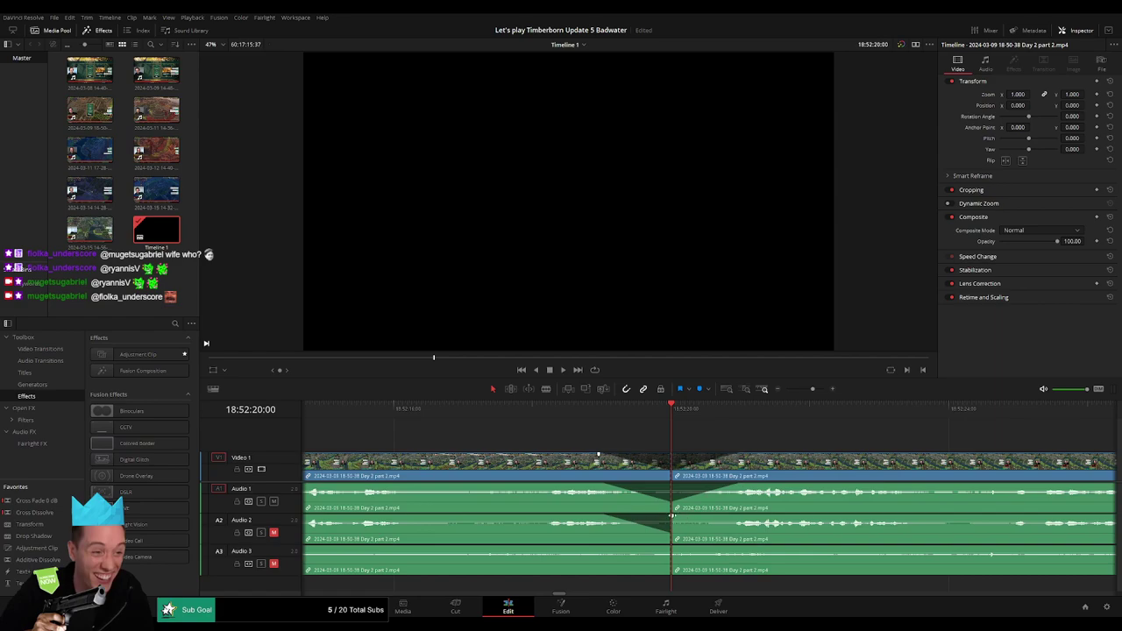
{"action": "left_click_drag", "start_coordinate": [671, 516], "coordinate": [746, 517]}
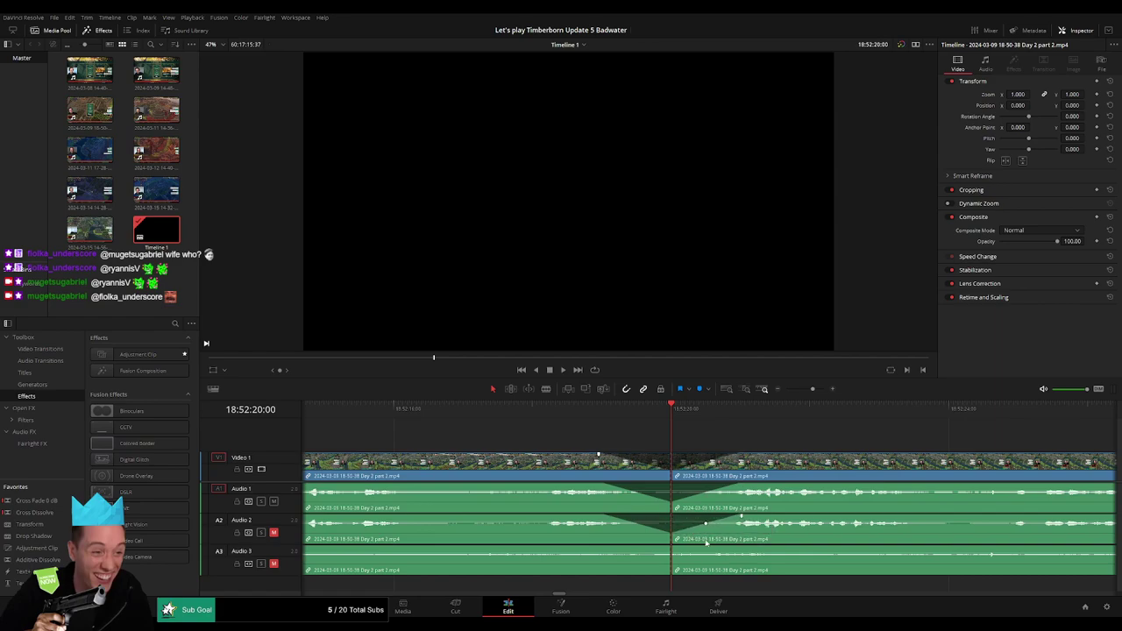
{"action": "mouse_move", "coordinate": [669, 548]}
{"action": "left_mouse_down"}
{"action": "mouse_move", "coordinate": [607, 549]}
{"action": "mouse_move", "coordinate": [735, 549]}
{"action": "left_mouse_up"}
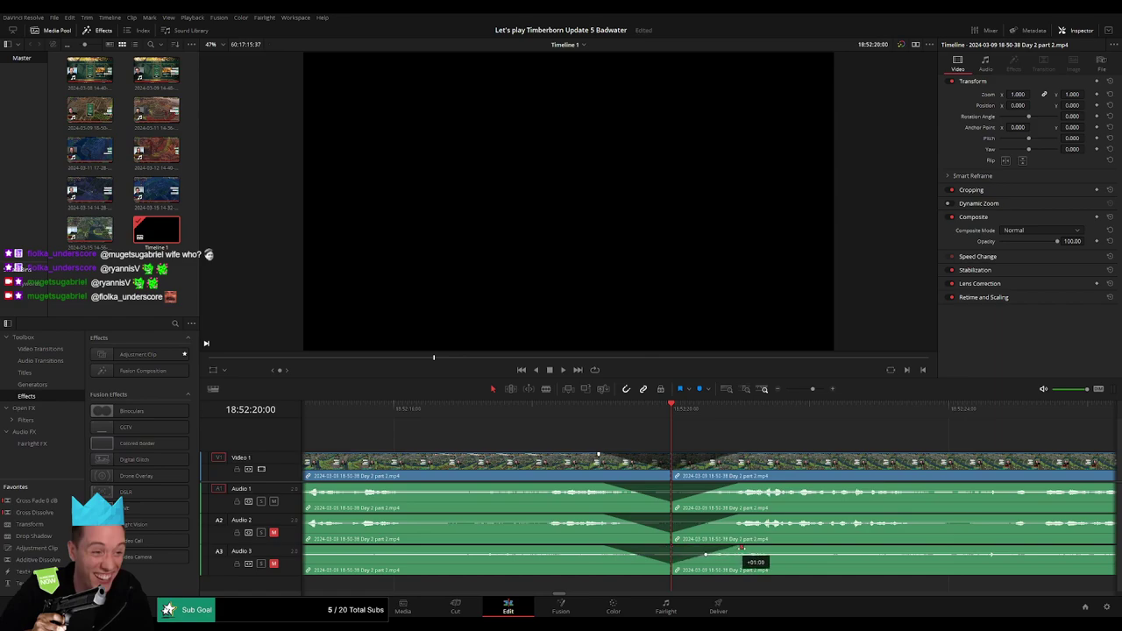
{"action": "left_click_drag", "start_coordinate": [813, 389], "coordinate": [785, 389]}
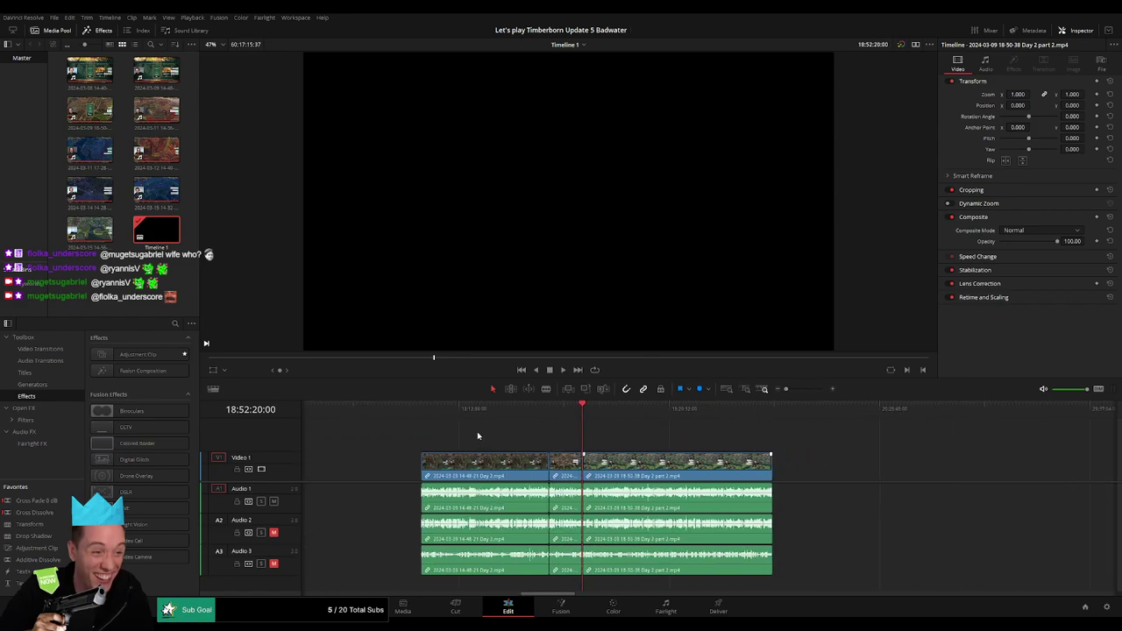
Move the rest of Day 2 part 2 later and add a marker at the episode's end
{"action": "left_click_drag", "start_coordinate": [640, 463], "coordinate": [440, 467]}
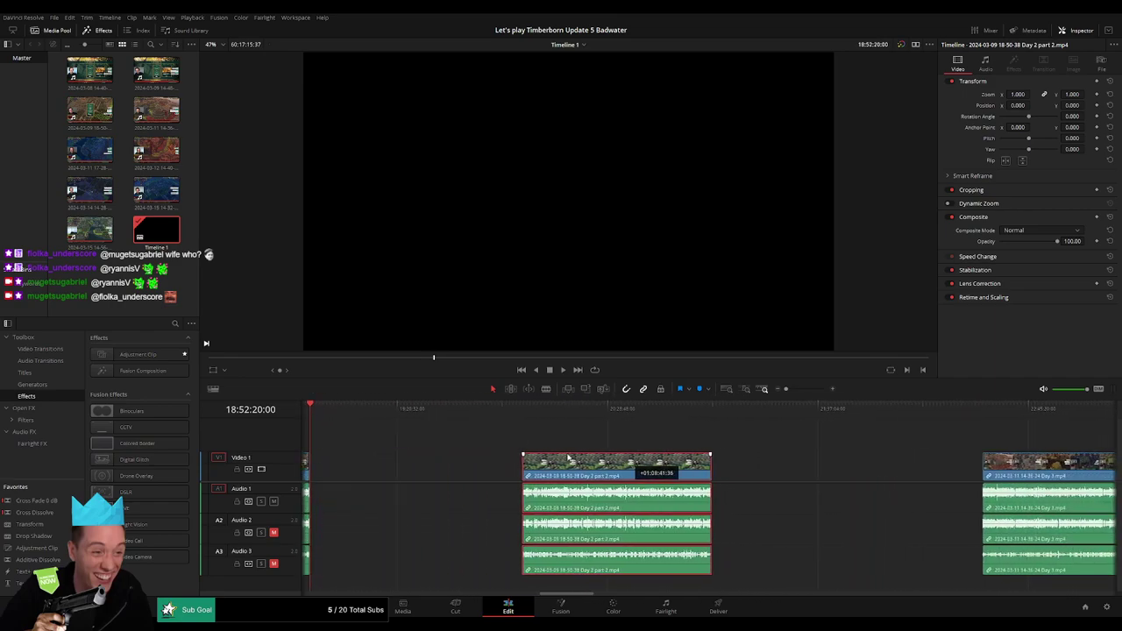
{"action": "left_click_drag", "start_coordinate": [440, 467], "coordinate": [476, 439]}
{"action": "key", "text": "m"}
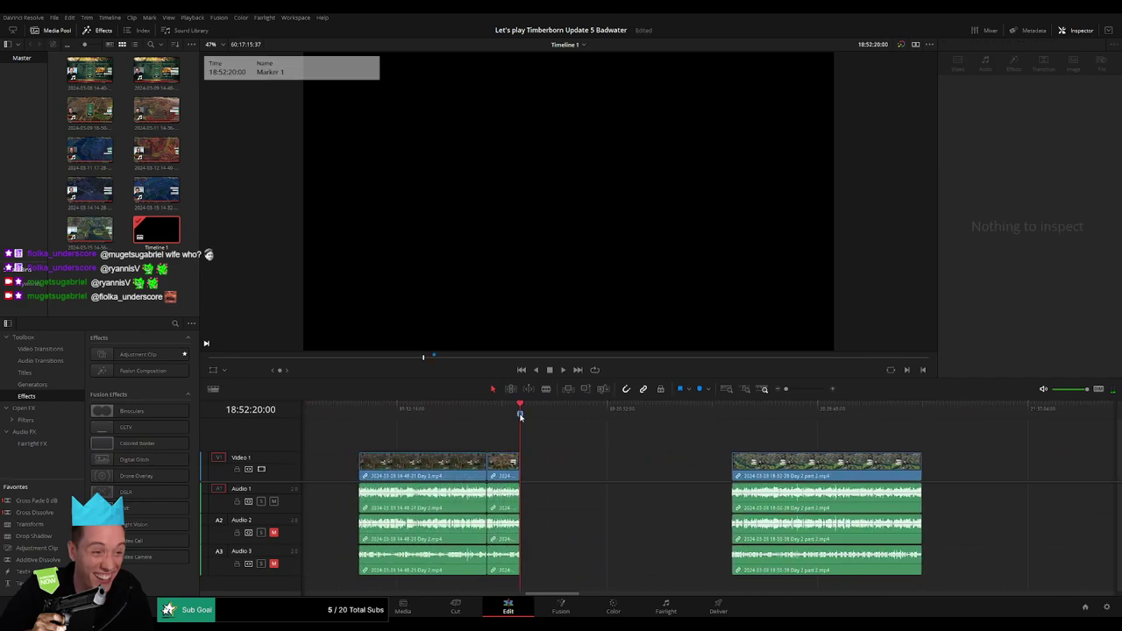
{"action": "left_click", "coordinate": [605, 473]}
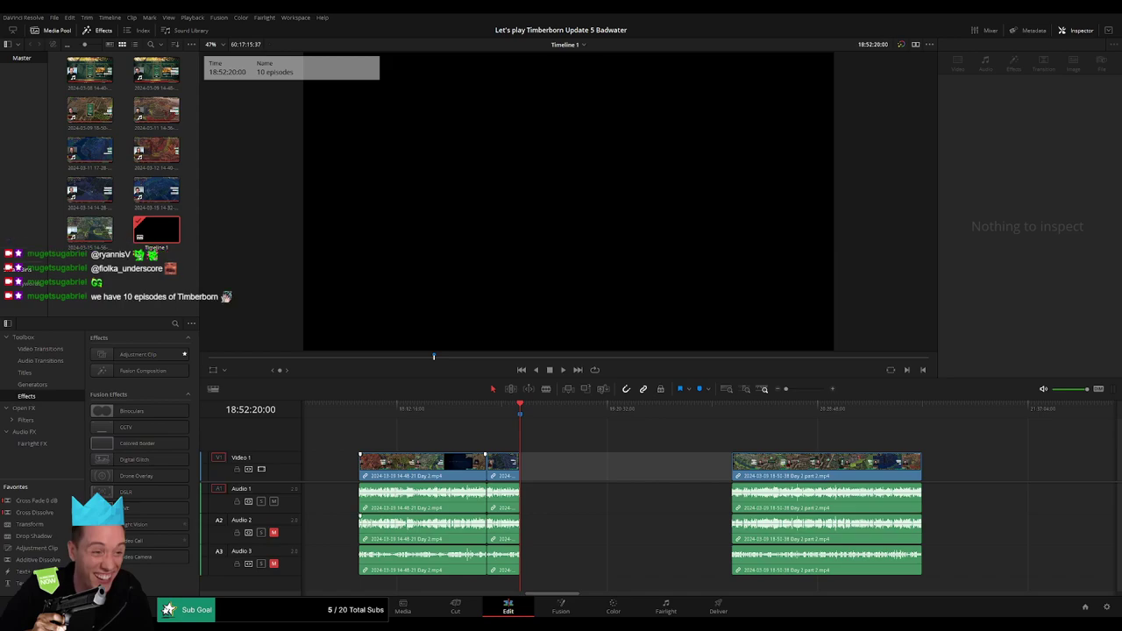
{"action": "left_click", "coordinate": [578, 481]}
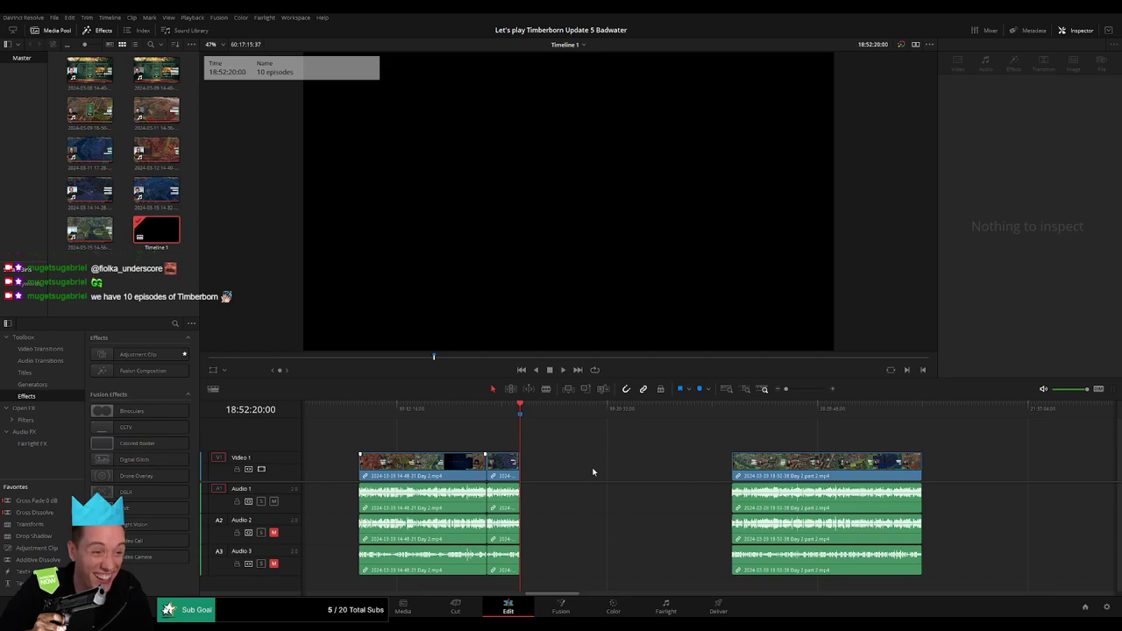
Slide the Day 2 part 2 clip to start at 20:00:00:00 and play its opening
{"action": "left_click_drag", "start_coordinate": [592, 472], "coordinate": [458, 471]}
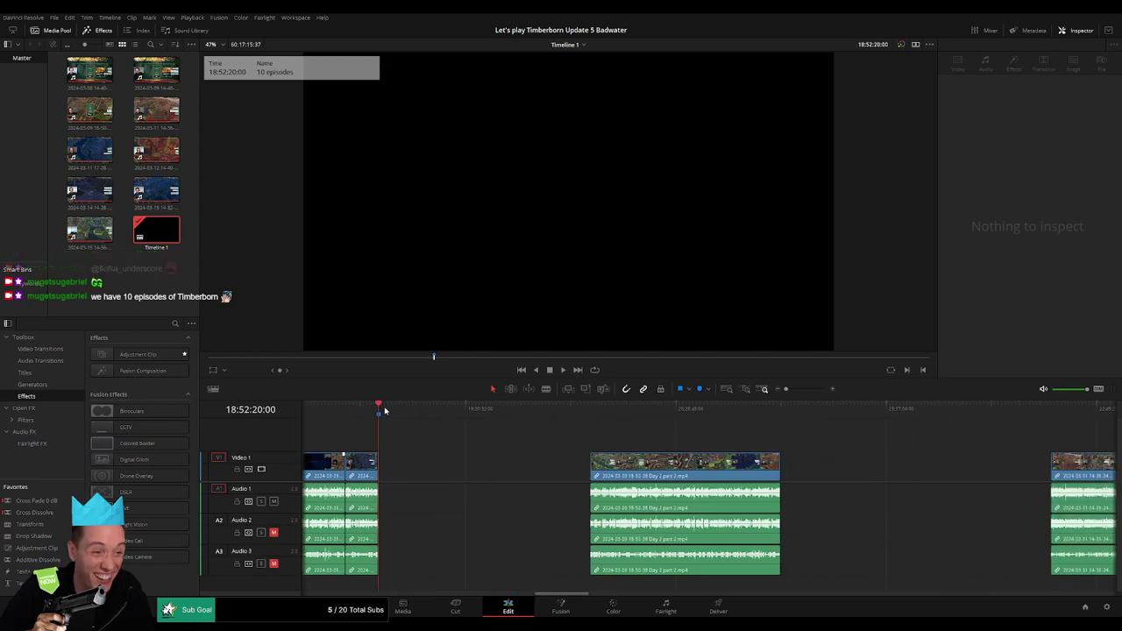
{"action": "left_click_drag", "start_coordinate": [383, 404], "coordinate": [584, 436]}
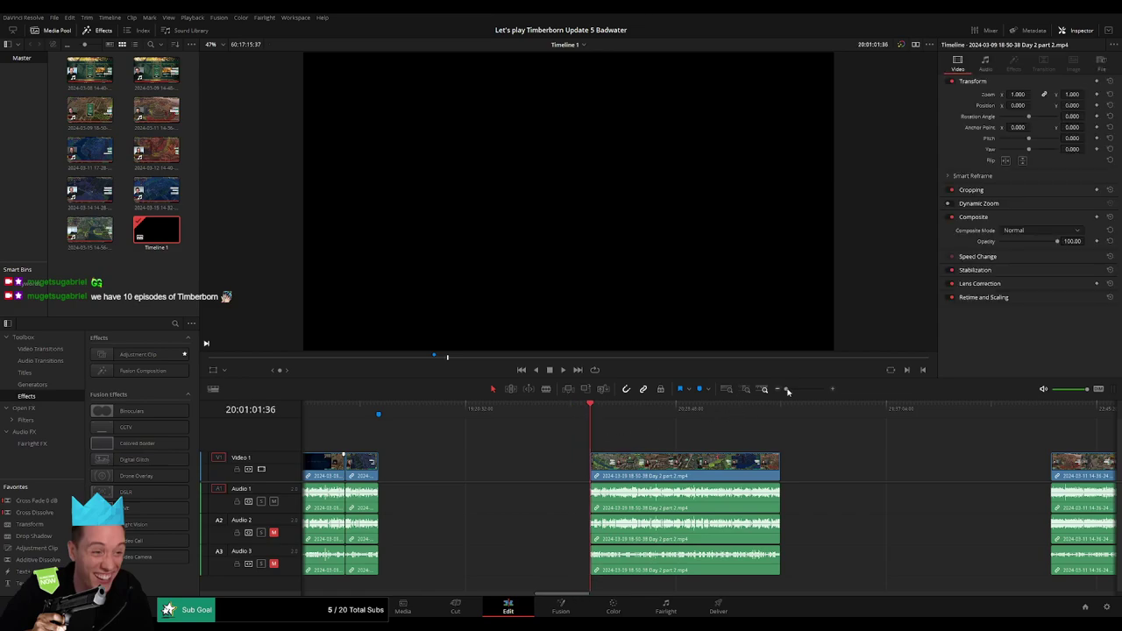
{"action": "scroll", "coordinate": [669, 433], "scroll_direction": "up", "scroll_amount": 2}
{"action": "left_click_drag", "start_coordinate": [691, 411], "coordinate": [661, 418]}
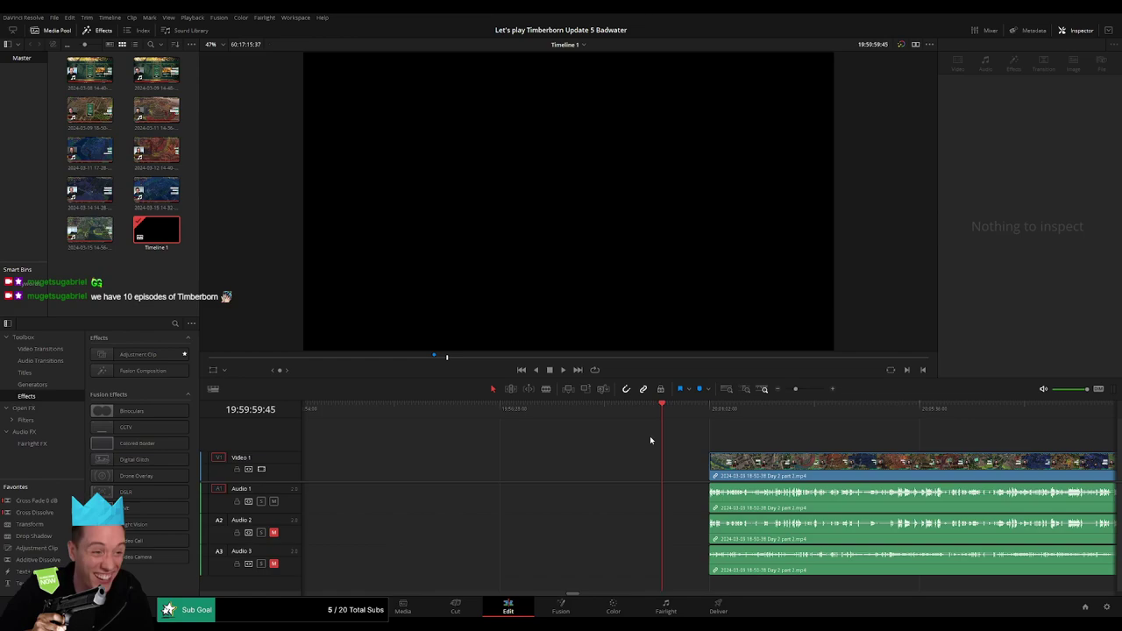
{"action": "left_click_drag", "start_coordinate": [779, 461], "coordinate": [731, 453]}
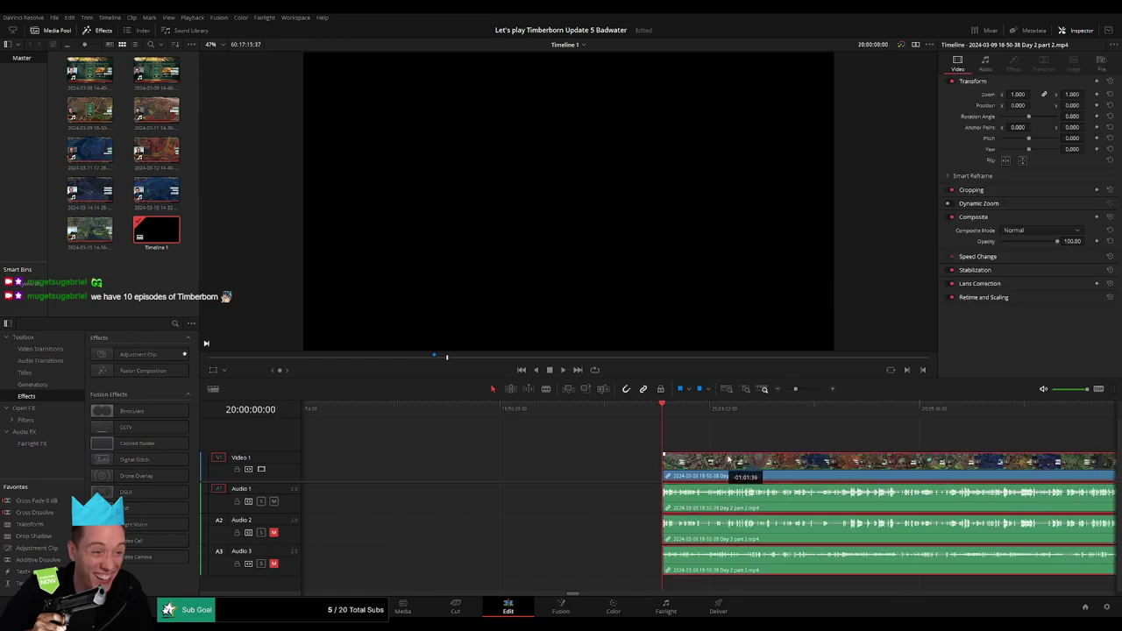
{"action": "key", "text": "space"}
Play and skip through the new episode to find the cut near 20:52:14
{"action": "scroll", "coordinate": [517, 426], "scroll_direction": "down", "scroll_amount": 3}
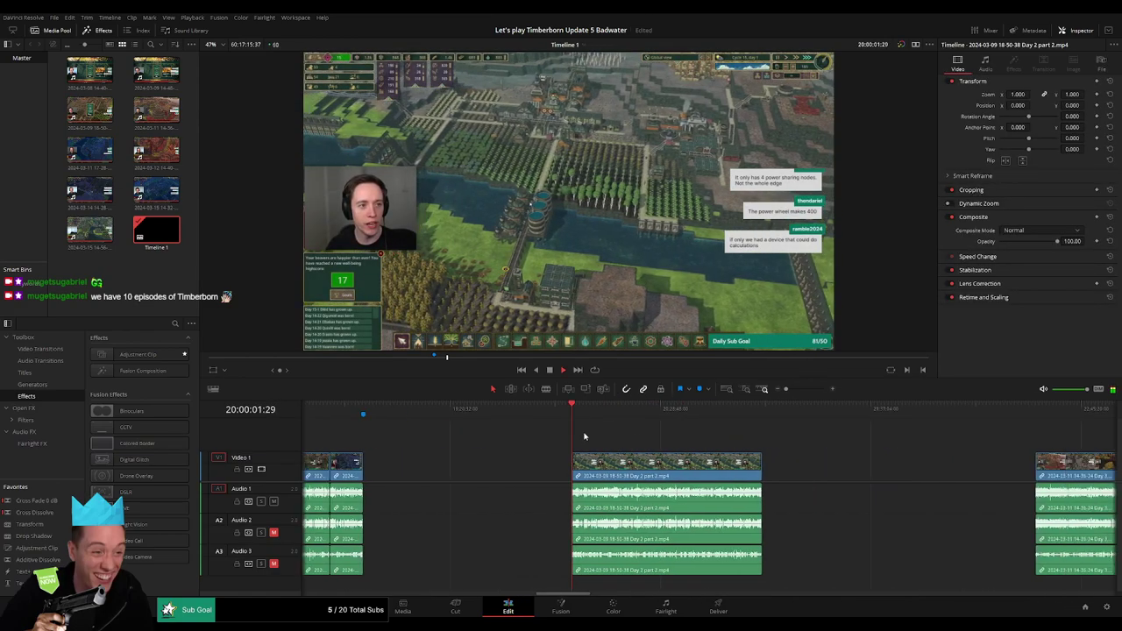
{"action": "left_click_drag", "start_coordinate": [517, 426], "coordinate": [668, 427]}
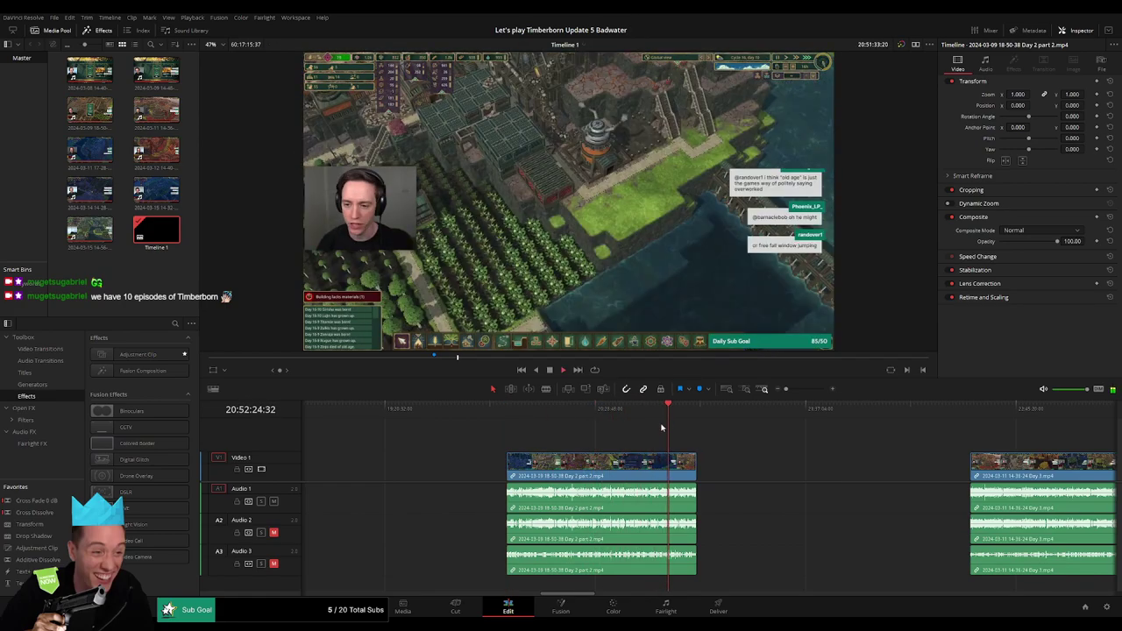
{"action": "key", "text": "space"}
{"action": "left_click_drag", "start_coordinate": [787, 394], "coordinate": [804, 388]}
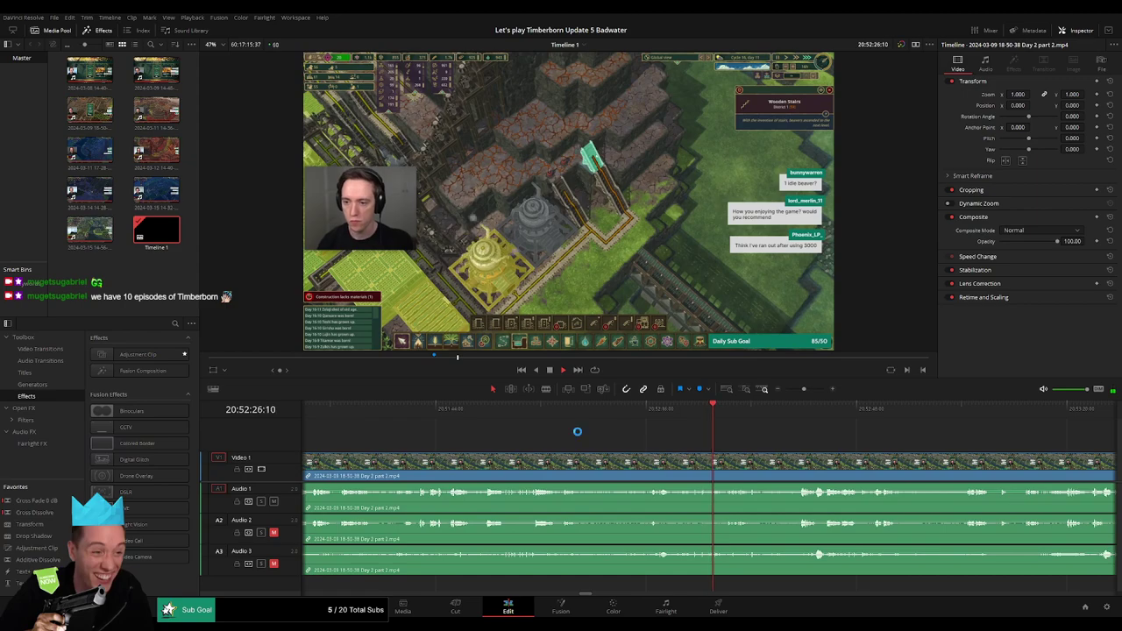
{"action": "left_click", "coordinate": [649, 417]}
{"action": "left_click", "coordinate": [546, 416]}
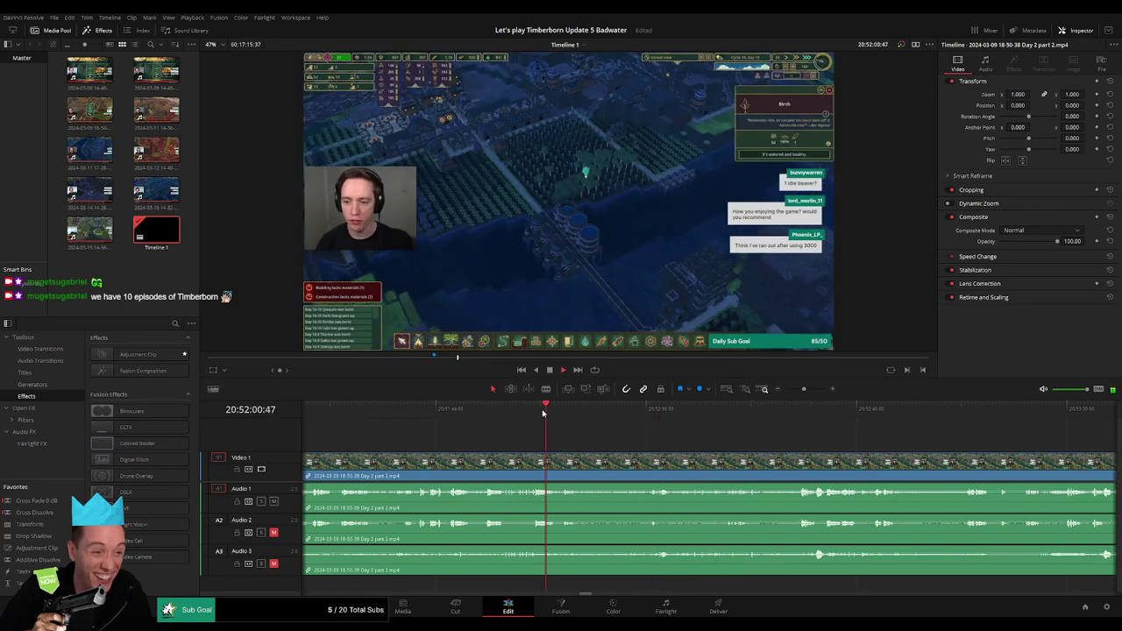
{"action": "left_click", "coordinate": [446, 414]}
{"action": "left_click", "coordinate": [483, 414]}
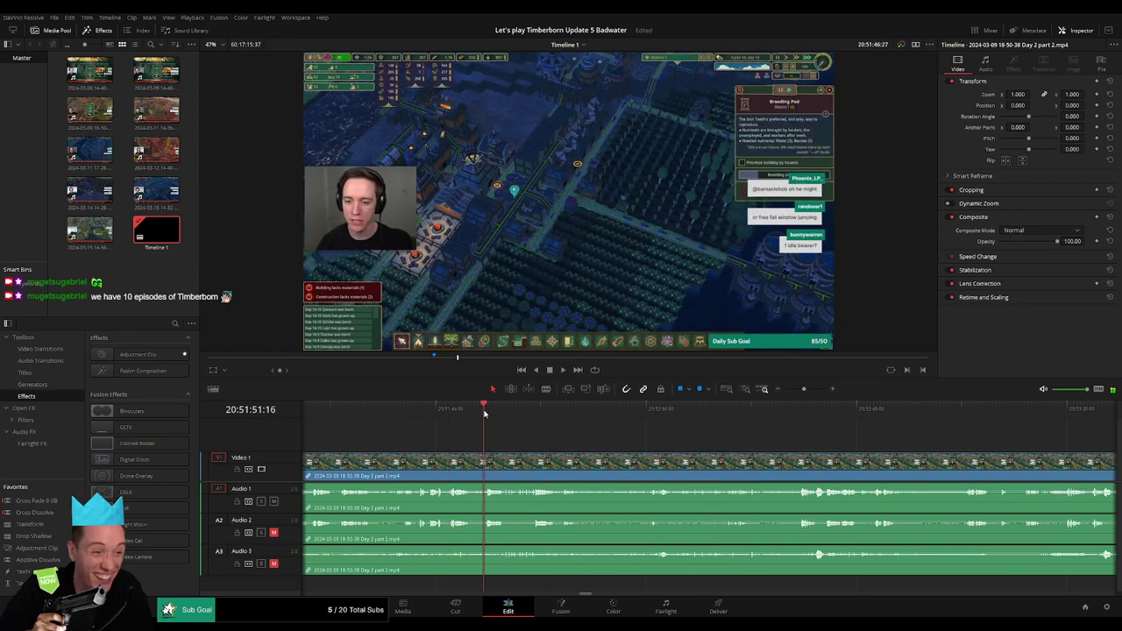
{"action": "left_click", "coordinate": [536, 415]}
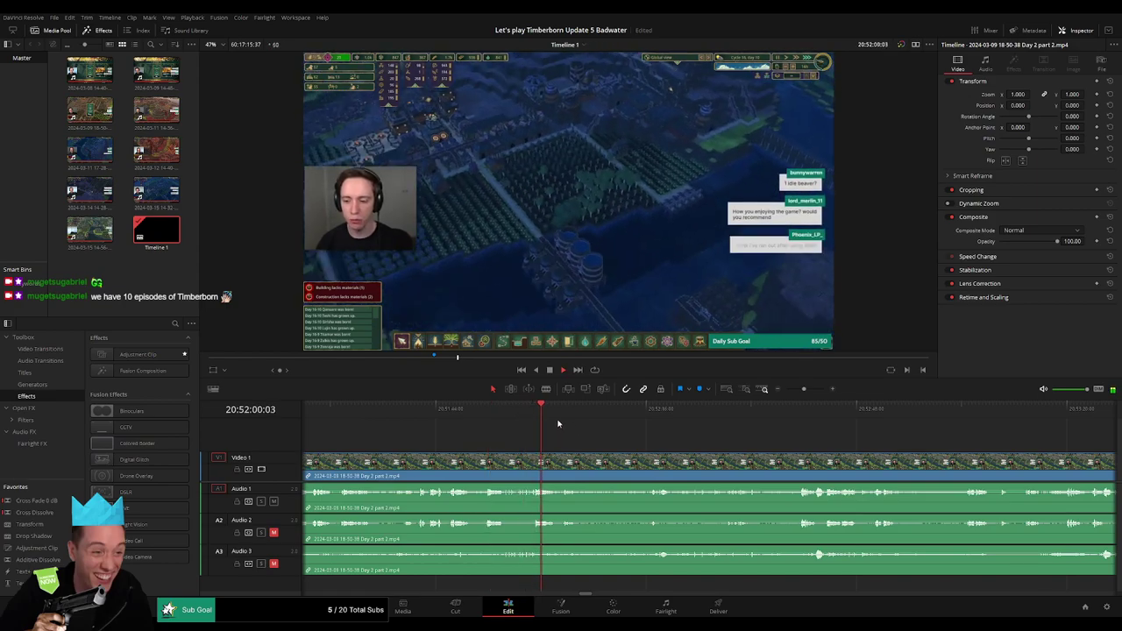
{"action": "left_click", "coordinate": [560, 418]}
{"action": "left_click", "coordinate": [594, 412]}
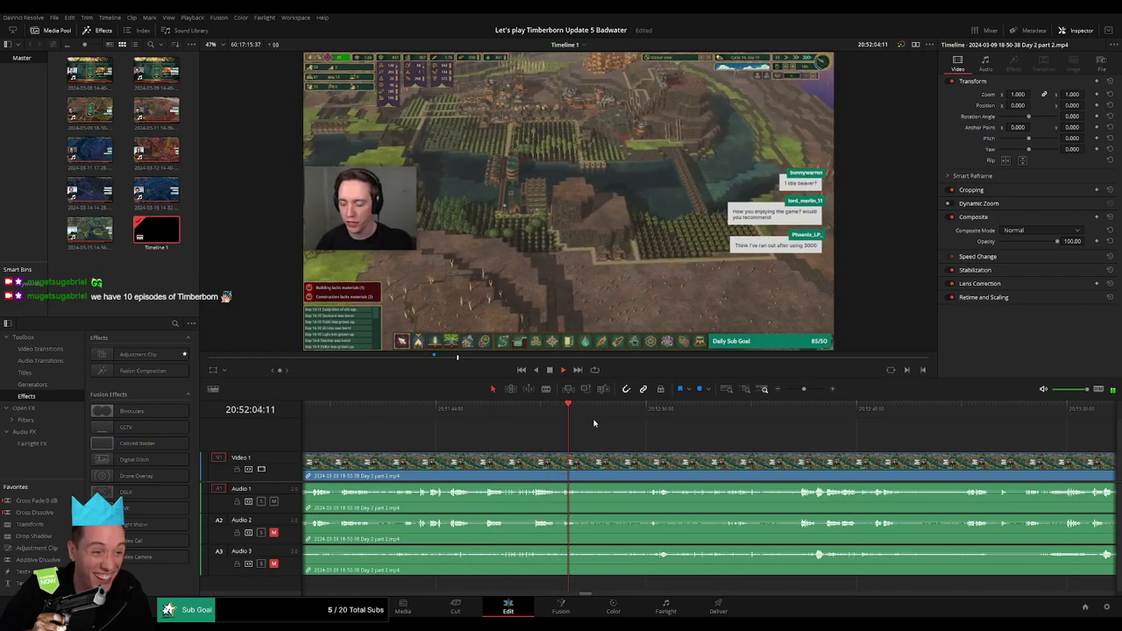
{"action": "left_click", "coordinate": [639, 419]}
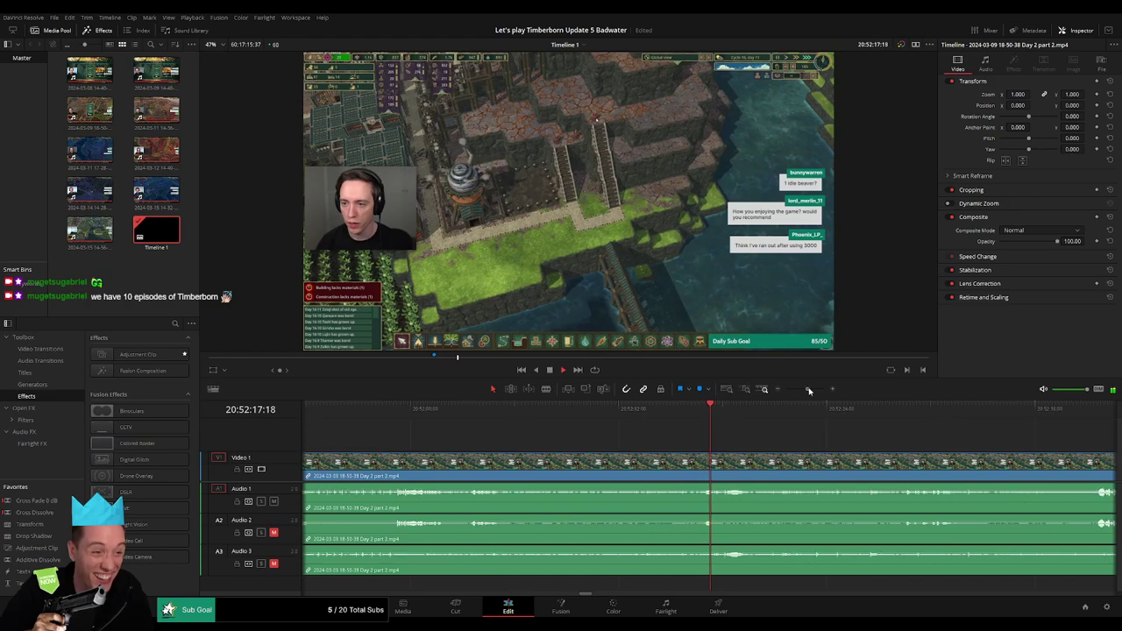
Blade the Day 2 part 2 clip and its audio at 20:52:16
{"action": "left_click_drag", "start_coordinate": [803, 390], "coordinate": [812, 390]}
{"action": "left_click", "coordinate": [677, 408]}
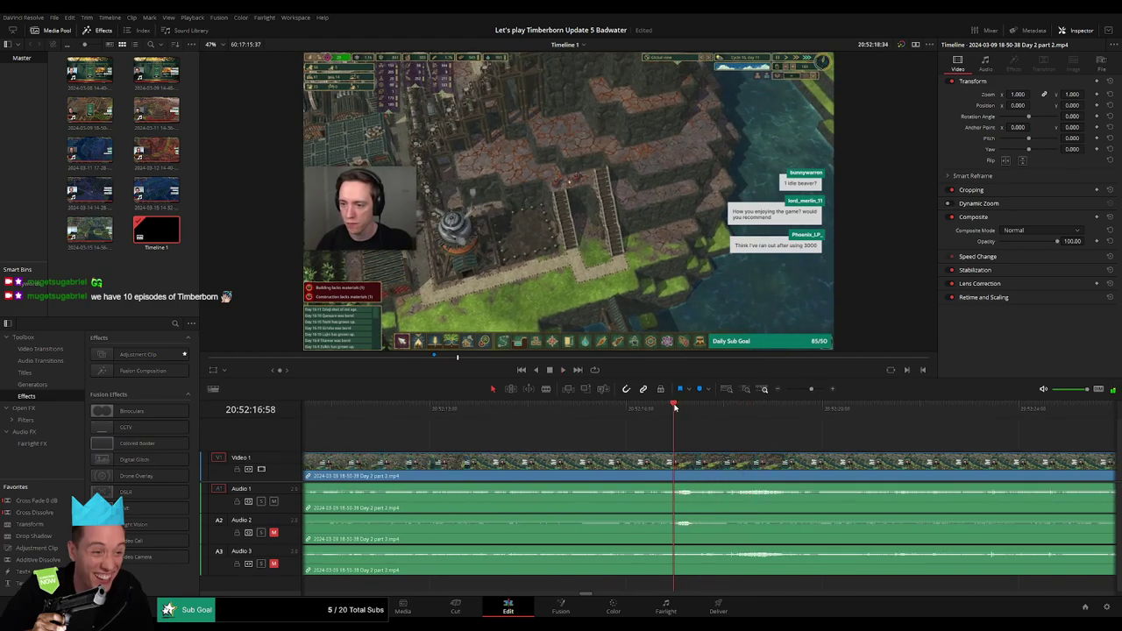
{"action": "left_click_drag", "start_coordinate": [677, 408], "coordinate": [625, 418]}
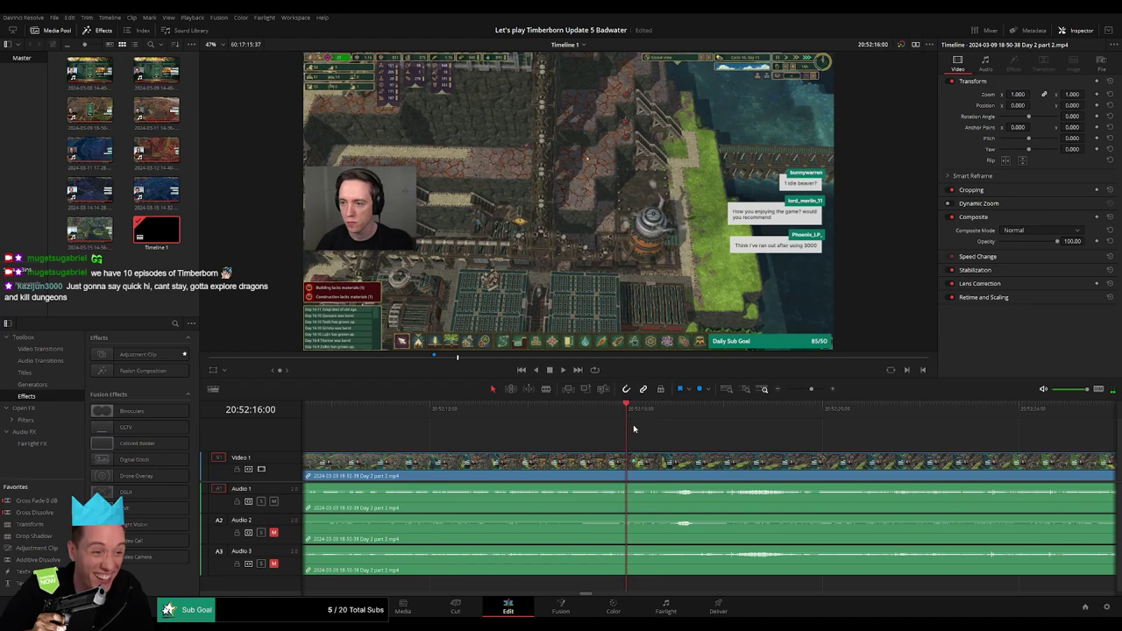
{"action": "key", "text": "b"}
{"action": "left_click", "coordinate": [628, 465]}
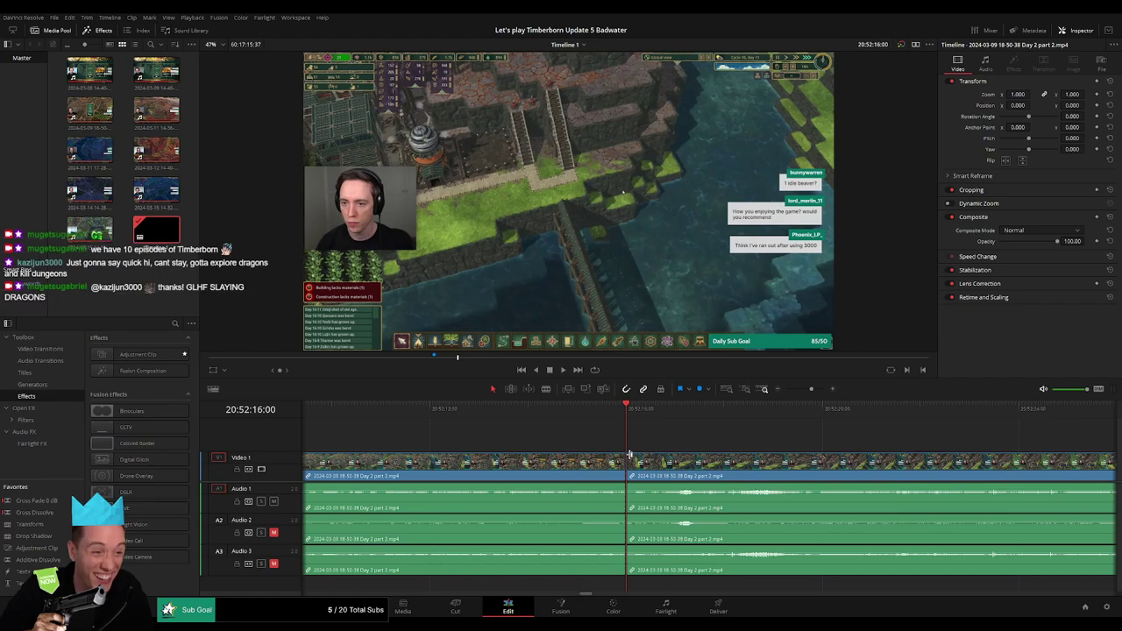
Add fades at the 20:52:16 cut on Video 1 and Audio 1, 2 and 3
{"action": "mouse_move", "coordinate": [629, 455]}
{"action": "left_mouse_down"}
{"action": "mouse_move", "coordinate": [669, 458]}
{"action": "mouse_move", "coordinate": [580, 459]}
{"action": "mouse_move", "coordinate": [570, 486]}
{"action": "left_mouse_up"}
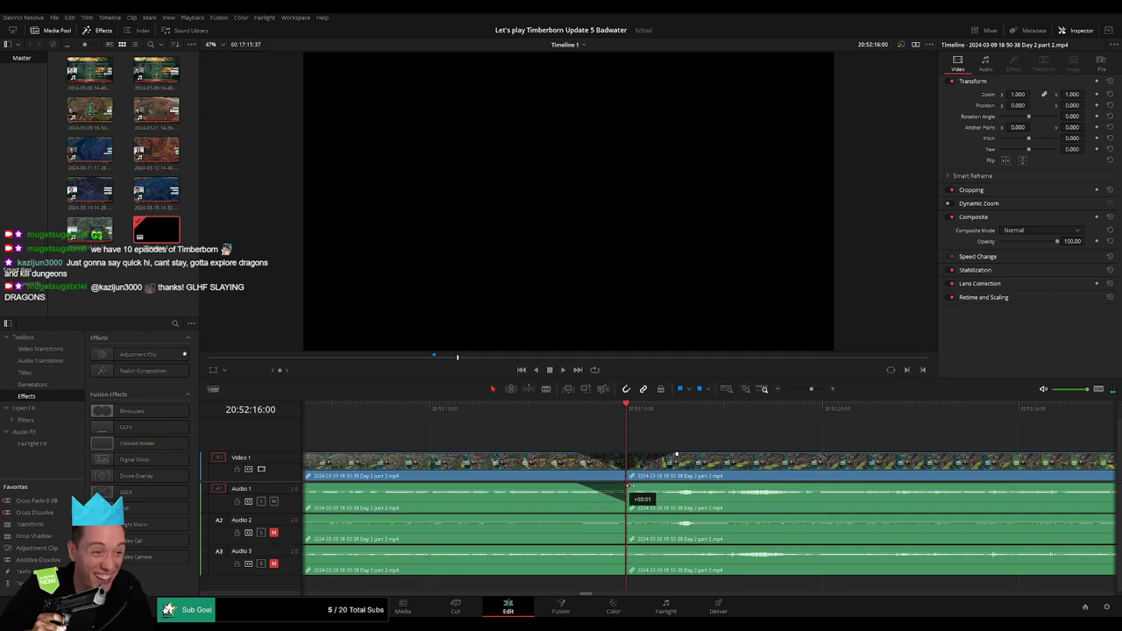
{"action": "left_click_drag", "start_coordinate": [628, 481], "coordinate": [671, 485]}
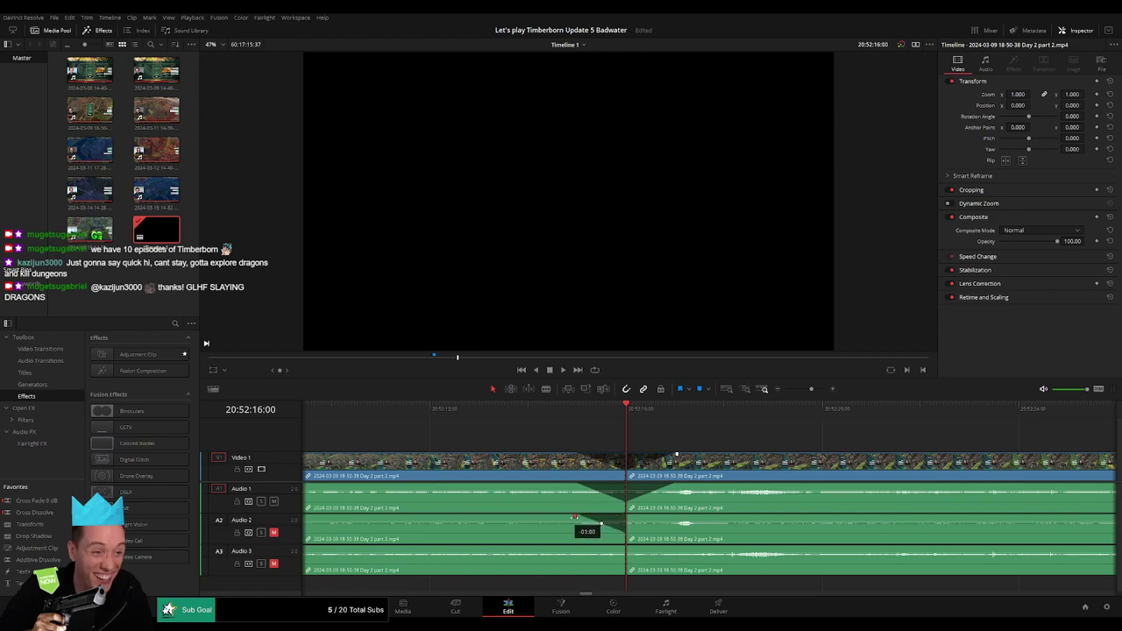
{"action": "left_click_drag", "start_coordinate": [628, 518], "coordinate": [675, 517]}
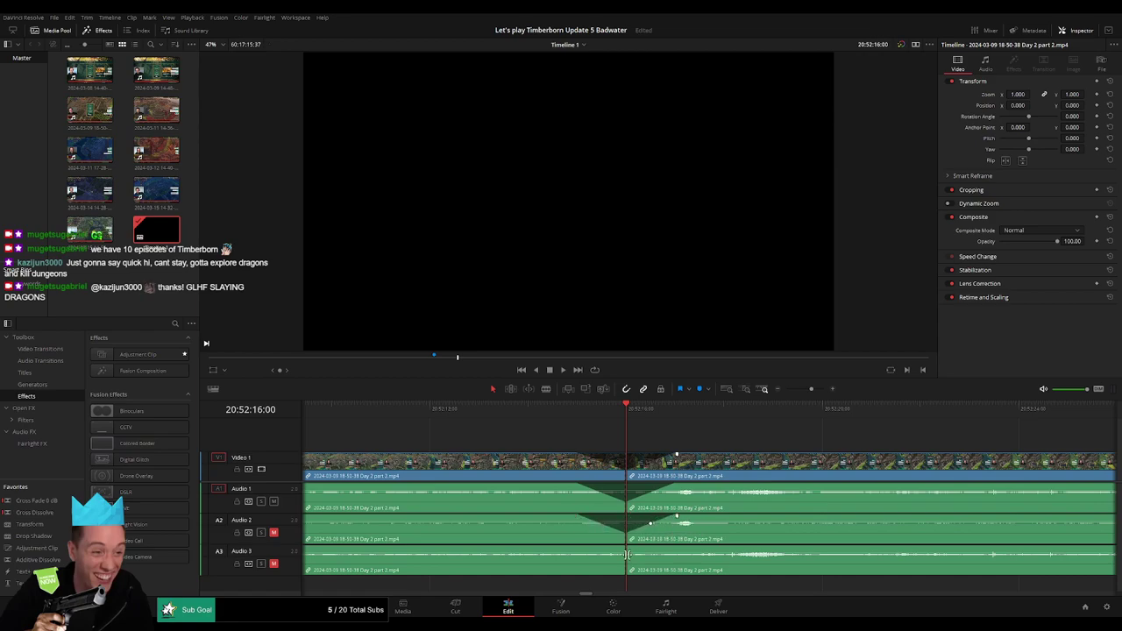
{"action": "left_click_drag", "start_coordinate": [620, 553], "coordinate": [581, 552]}
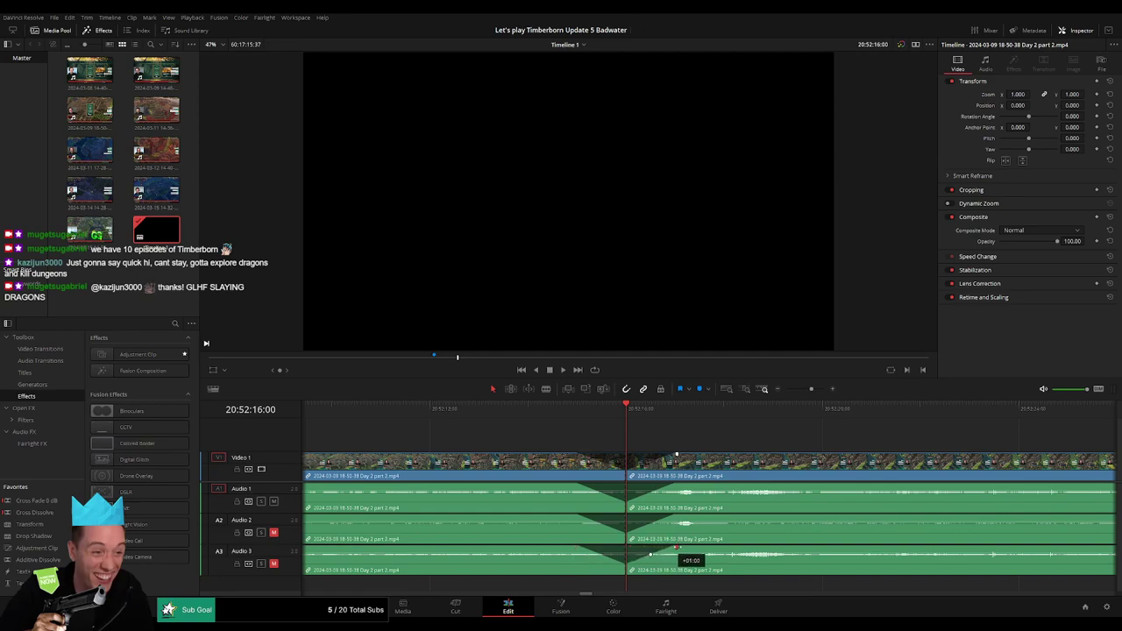
Move the short leftover clip after the cut further to the right
{"action": "scroll", "coordinate": [759, 453], "scroll_direction": "down", "scroll_amount": 3}
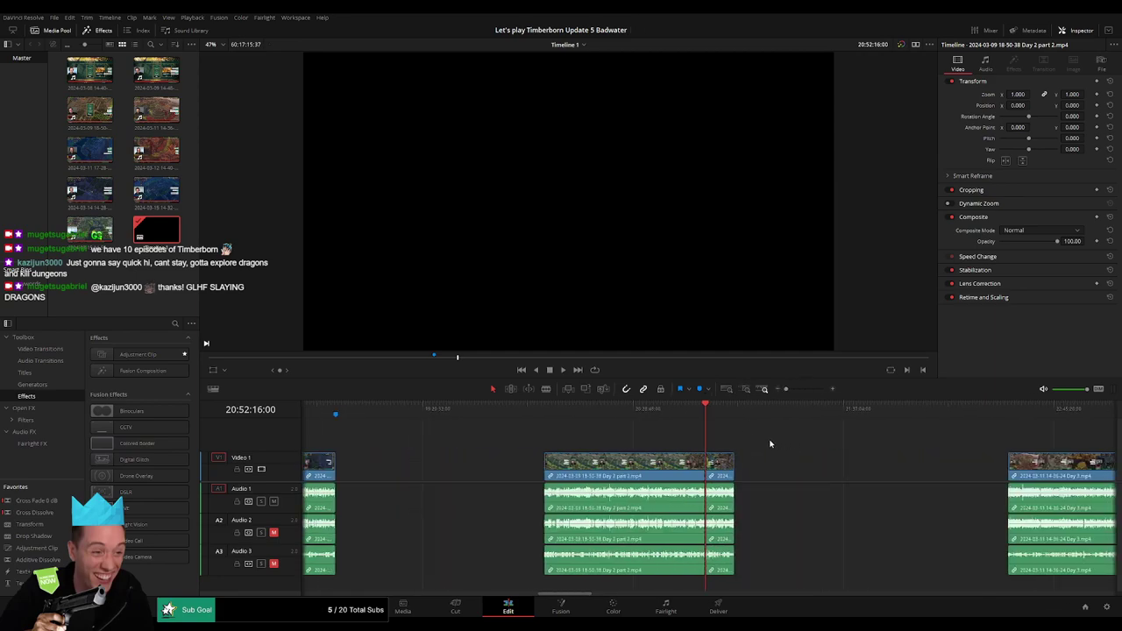
{"action": "scroll", "coordinate": [769, 443], "scroll_direction": "right", "scroll_amount": 3}
{"action": "key", "text": "Down"}
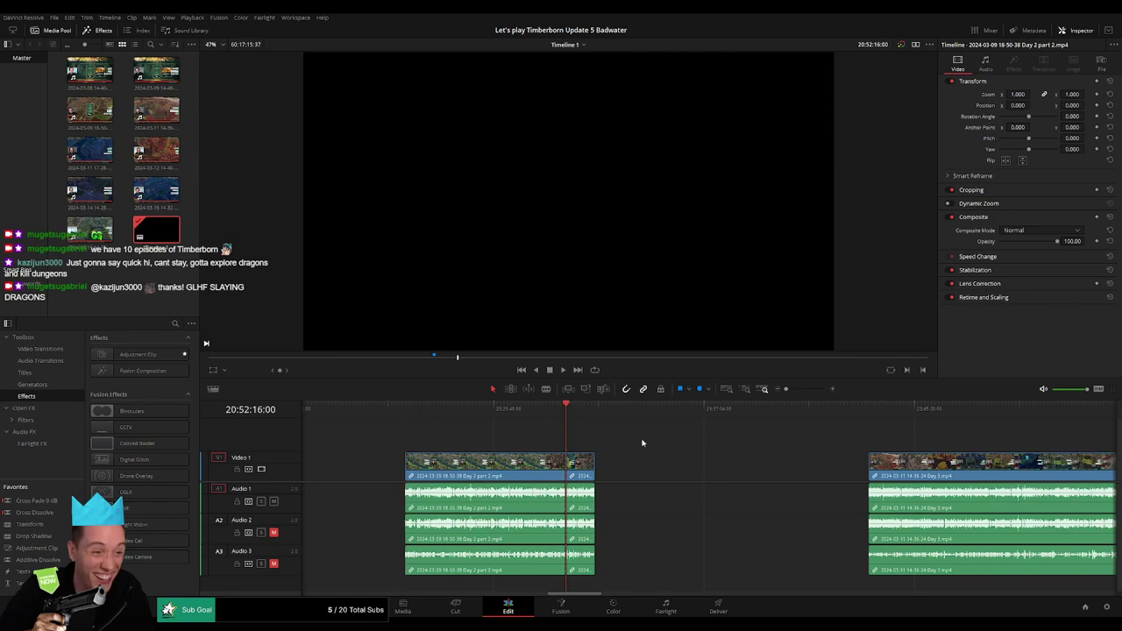
{"action": "scroll", "coordinate": [614, 438], "scroll_direction": "right", "scroll_amount": 2}
{"action": "left_click_drag", "start_coordinate": [447, 465], "coordinate": [719, 467]}
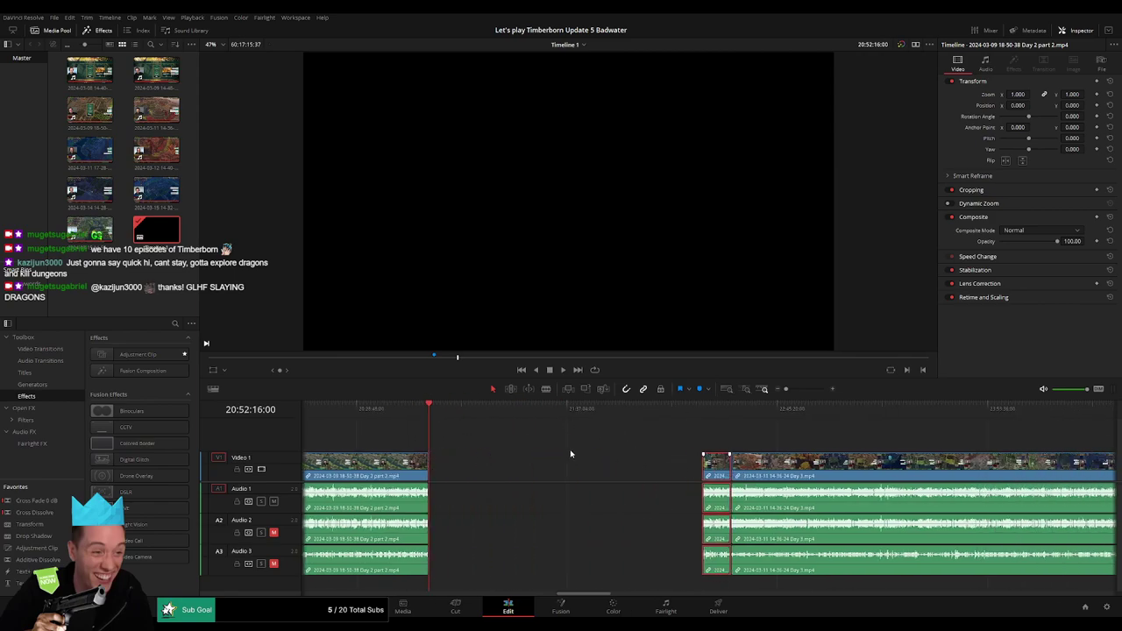
Scrub through the empty gap and select the Day 3 clip group with the leftover piece
{"action": "left_click", "coordinate": [558, 452]}
{"action": "left_click", "coordinate": [480, 410]}
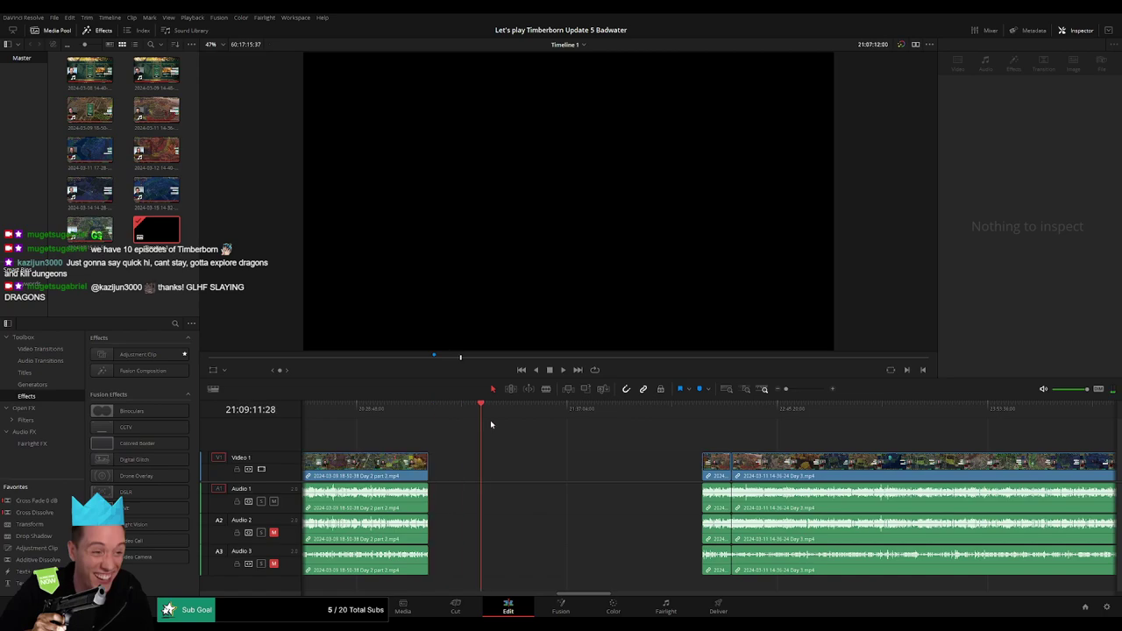
{"action": "left_click_drag", "start_coordinate": [552, 432], "coordinate": [639, 441]}
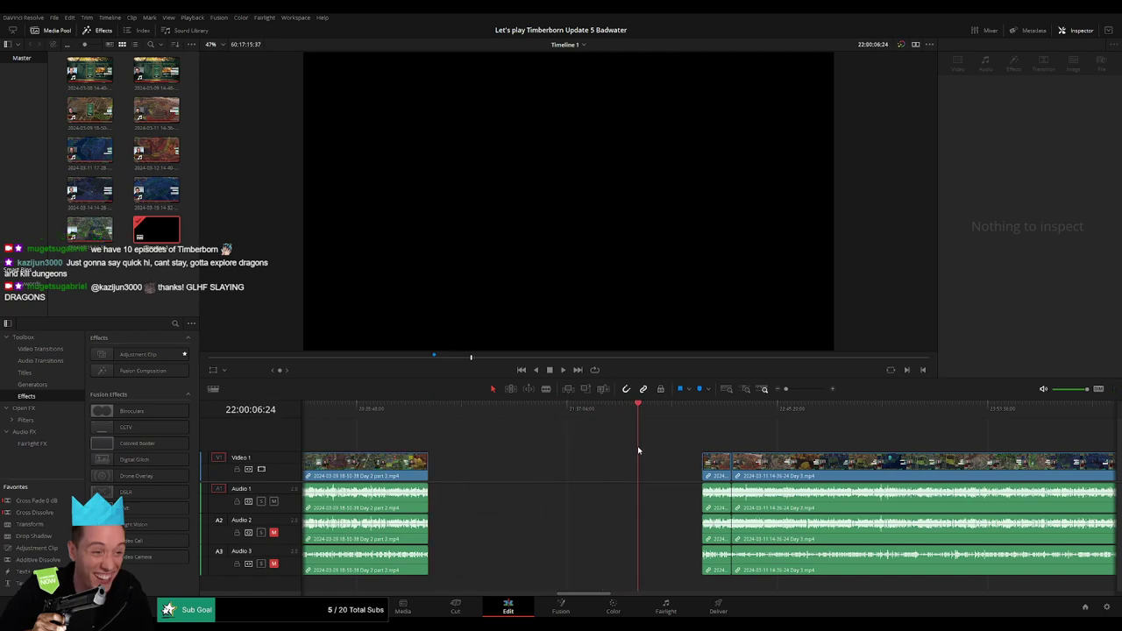
{"action": "scroll", "coordinate": [713, 417], "scroll_direction": "up", "scroll_amount": 1}
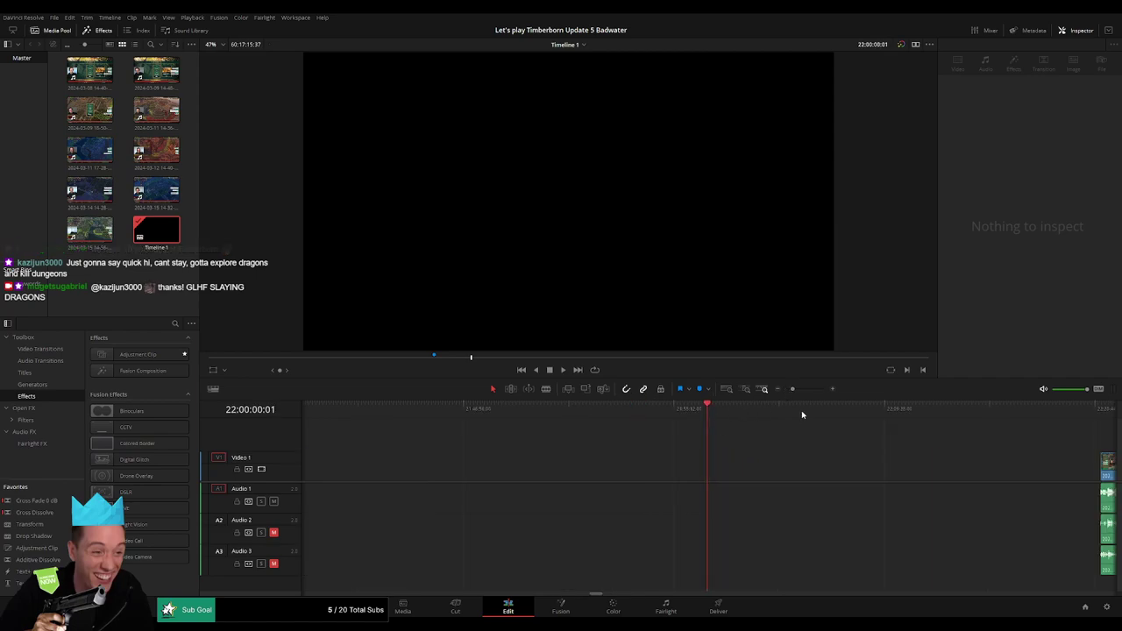
{"action": "scroll", "coordinate": [801, 410], "scroll_direction": "down", "scroll_amount": 3}
{"action": "left_click", "coordinate": [870, 471]}
{"action": "scroll", "coordinate": [870, 470], "scroll_direction": "down", "scroll_amount": 2}
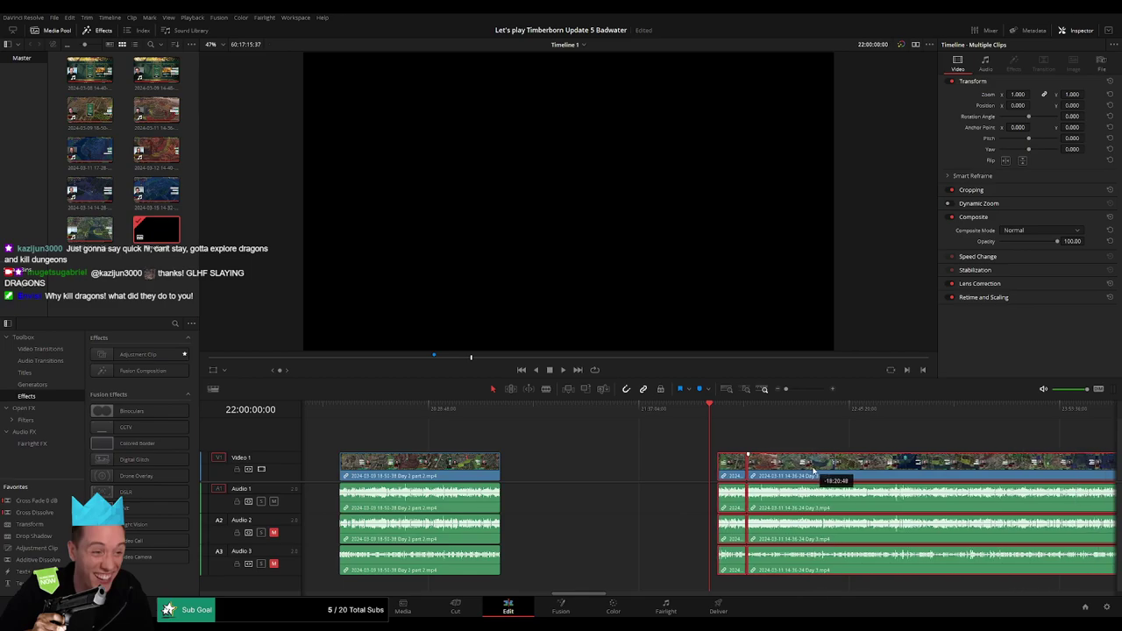
Play through the clips and scrub to the start of the Day 3 clip
{"action": "left_click", "coordinate": [792, 437]}
{"action": "key", "text": "space"}
{"action": "scroll", "coordinate": [685, 440], "scroll_direction": "right", "scroll_amount": 3}
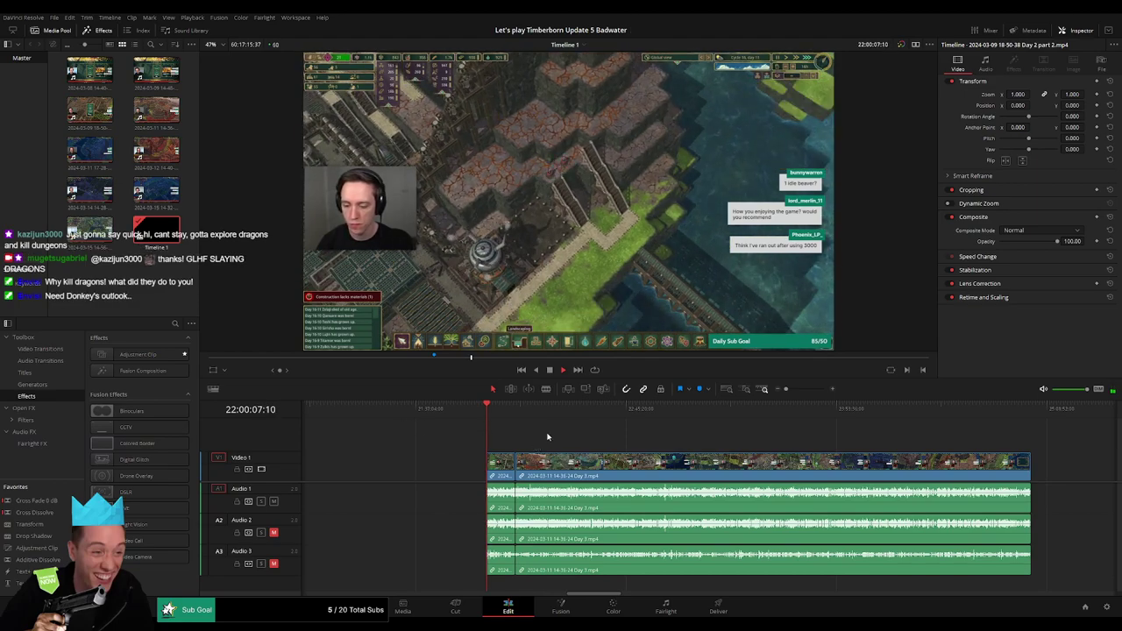
{"action": "scroll", "coordinate": [693, 436], "scroll_direction": "left", "scroll_amount": 3}
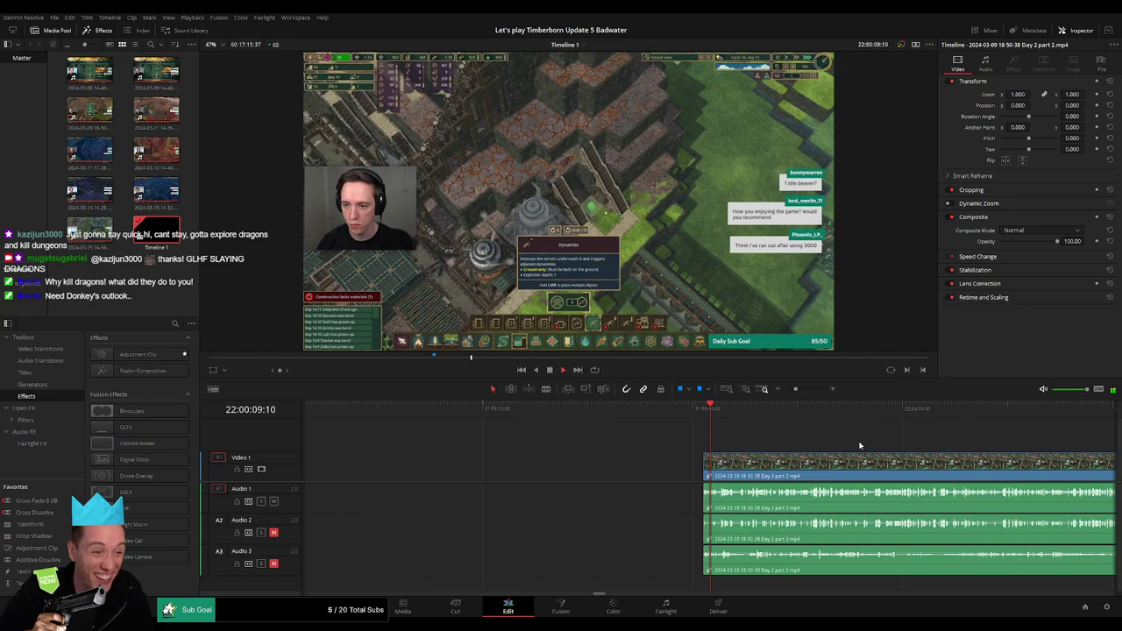
{"action": "scroll", "coordinate": [702, 430], "scroll_direction": "right", "scroll_amount": 5}
{"action": "left_click", "coordinate": [507, 414]}
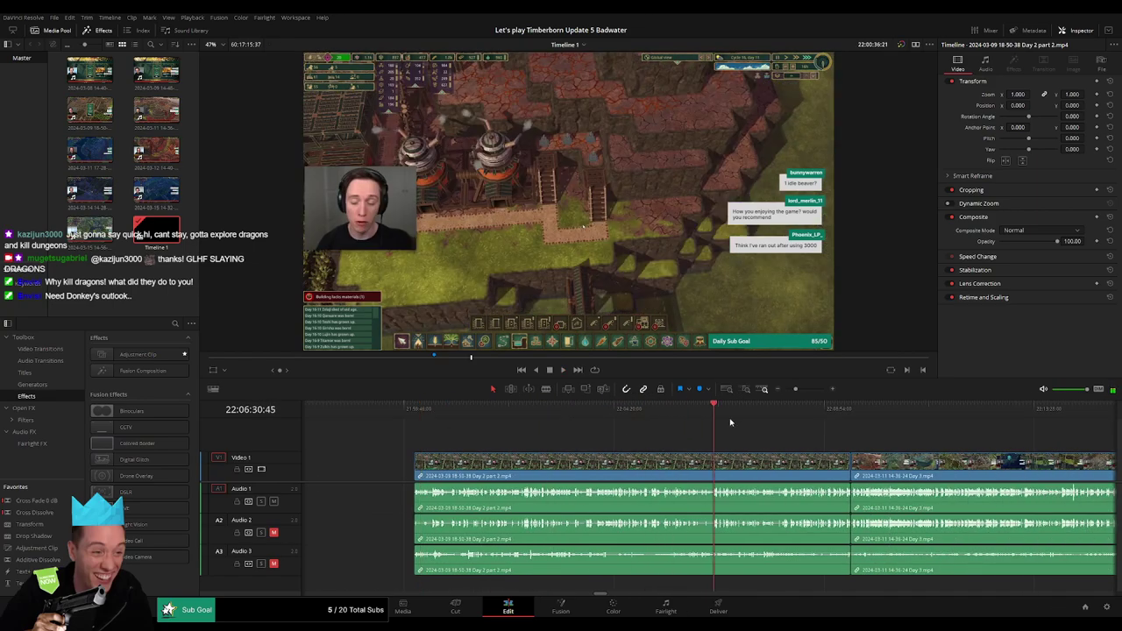
{"action": "mouse_move", "coordinate": [515, 415]}
{"action": "left_mouse_down"}
{"action": "mouse_move", "coordinate": [847, 413]}
{"action": "mouse_move", "coordinate": [809, 390]}
{"action": "left_mouse_up"}
Replay the approach to the join and add the default transition at the edit point
{"action": "key", "text": "space"}
{"action": "scroll", "coordinate": [799, 412], "scroll_direction": "right", "scroll_amount": 3}
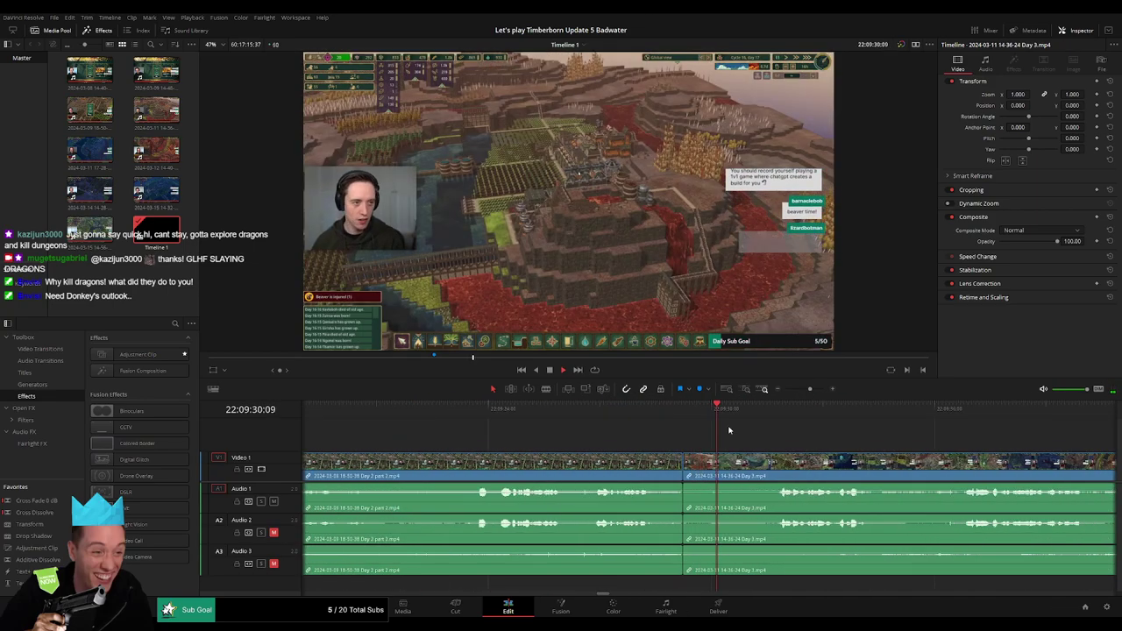
{"action": "left_click", "coordinate": [621, 412]}
{"action": "left_click", "coordinate": [589, 412]}
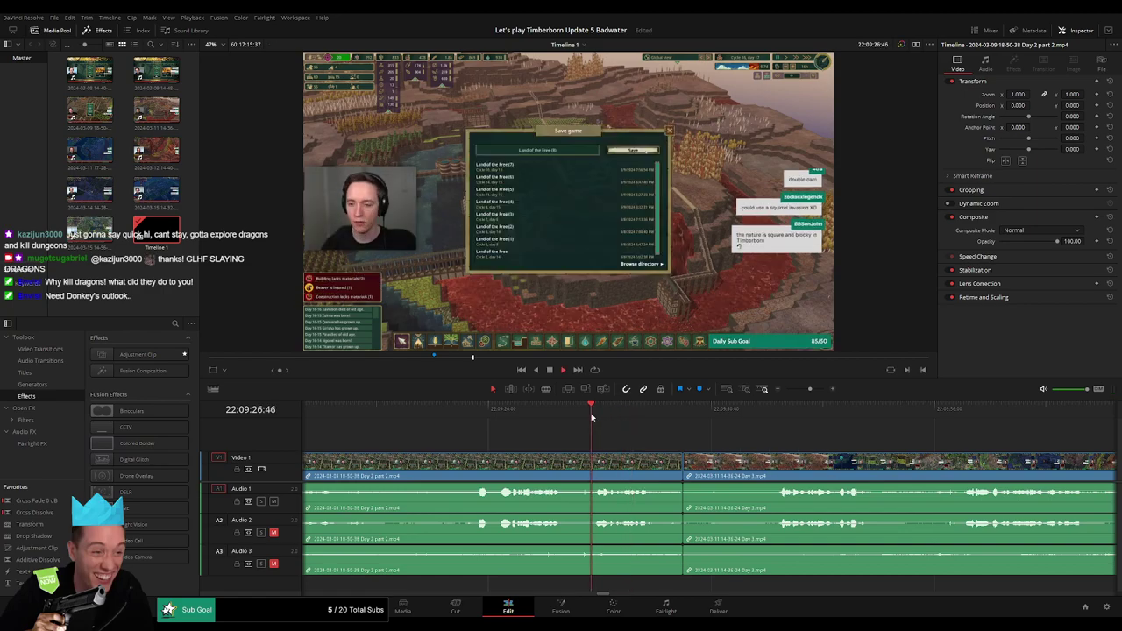
{"action": "left_click", "coordinate": [683, 467]}
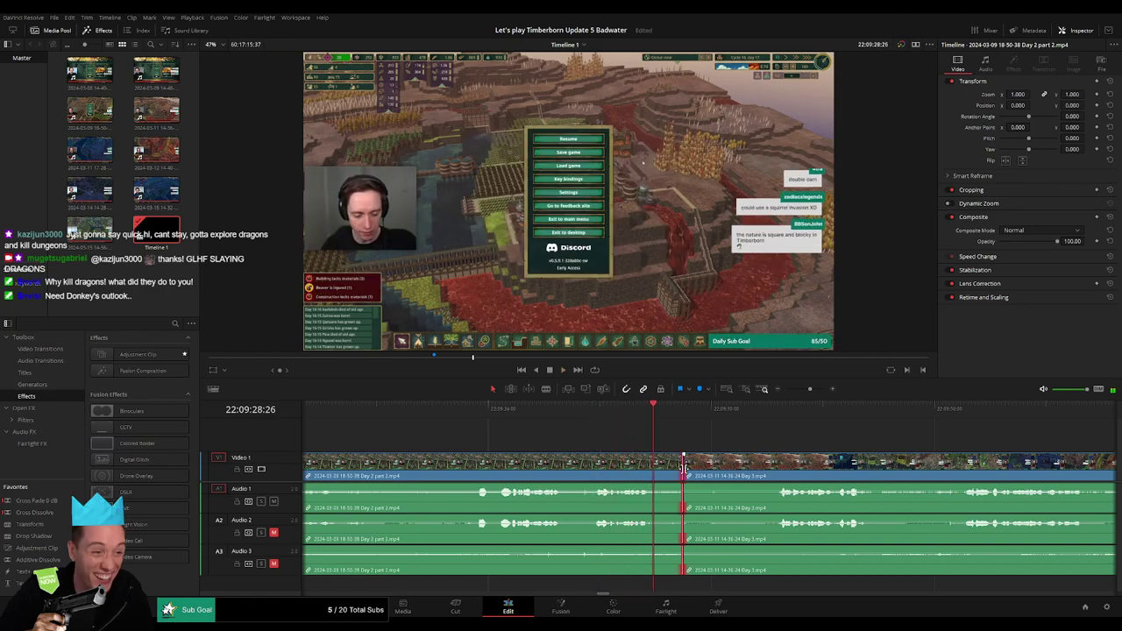
{"action": "key", "text": "ctrl+t"}
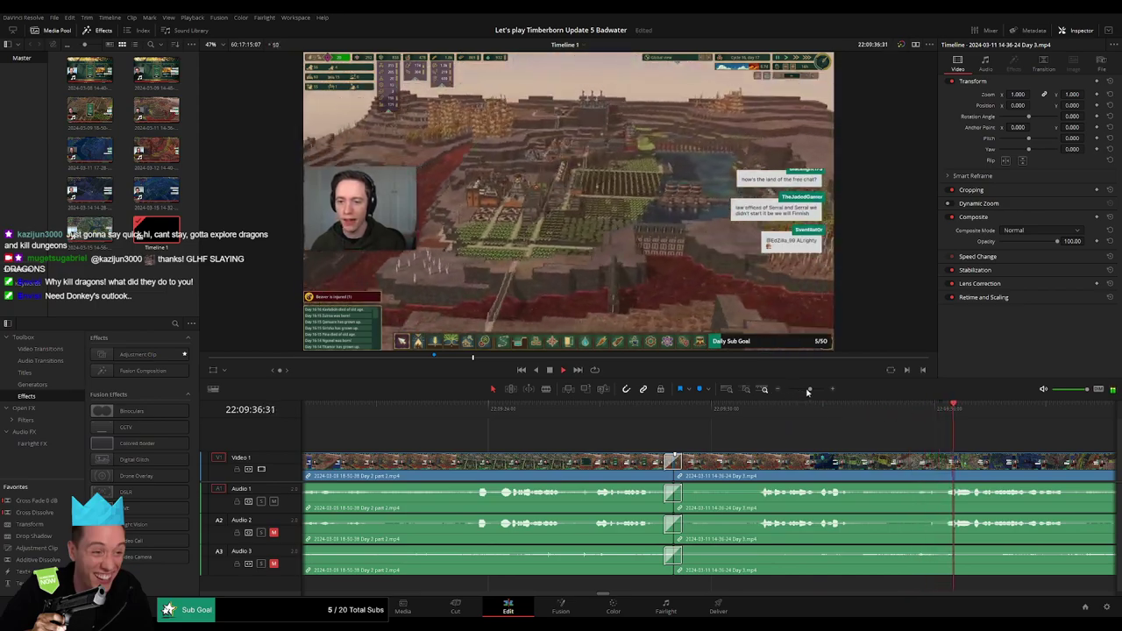
{"action": "left_click", "coordinate": [765, 389]}
{"action": "scroll", "coordinate": [768, 403], "scroll_direction": "right", "scroll_amount": 5}
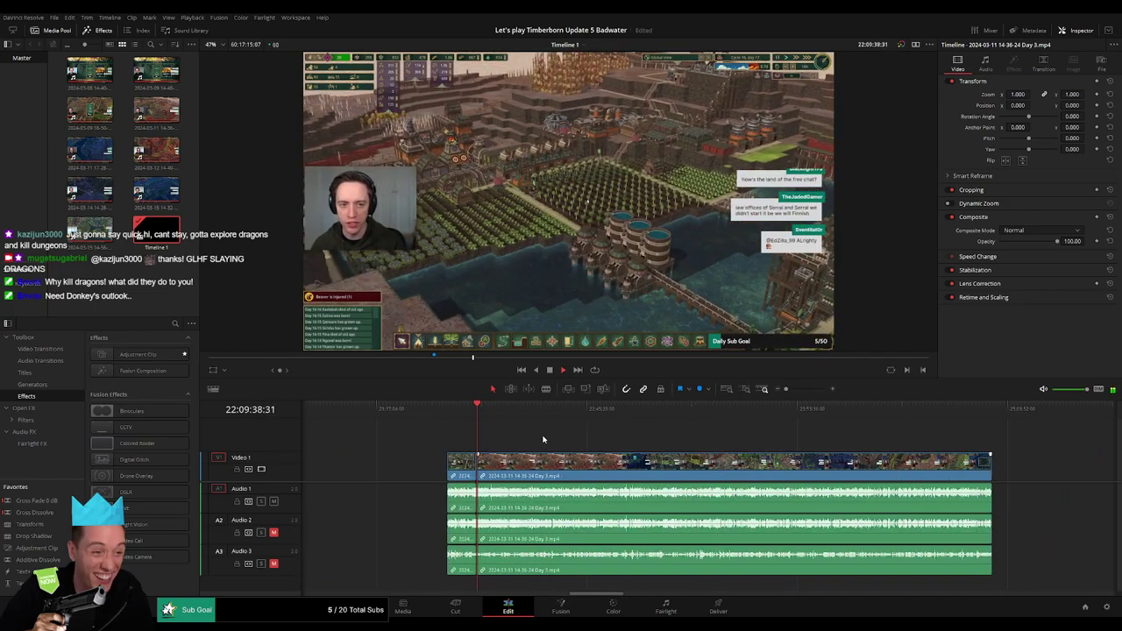
{"action": "left_click_drag", "start_coordinate": [485, 417], "coordinate": [608, 425]}
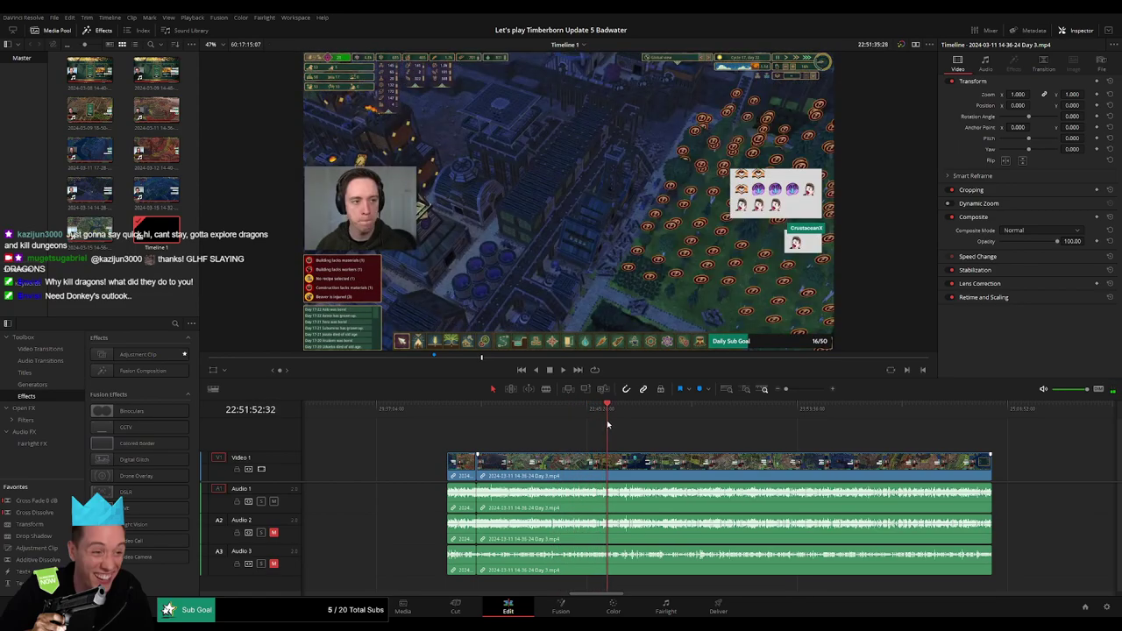
{"action": "key", "text": "space"}
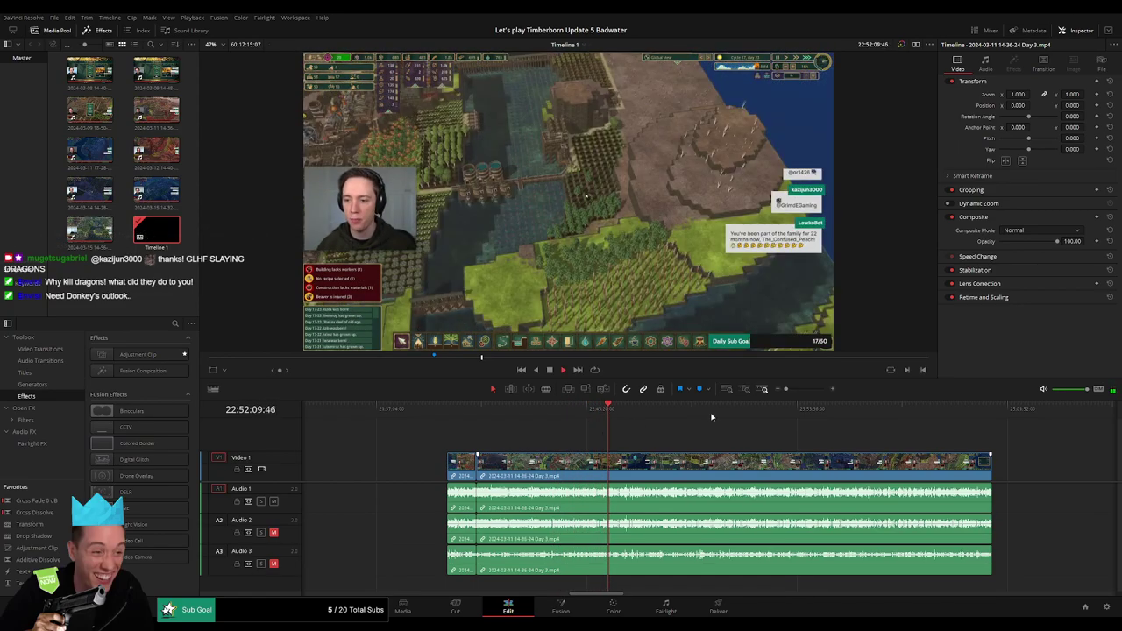
{"action": "left_click_drag", "start_coordinate": [785, 389], "coordinate": [809, 392]}
{"action": "left_click", "coordinate": [587, 414]}
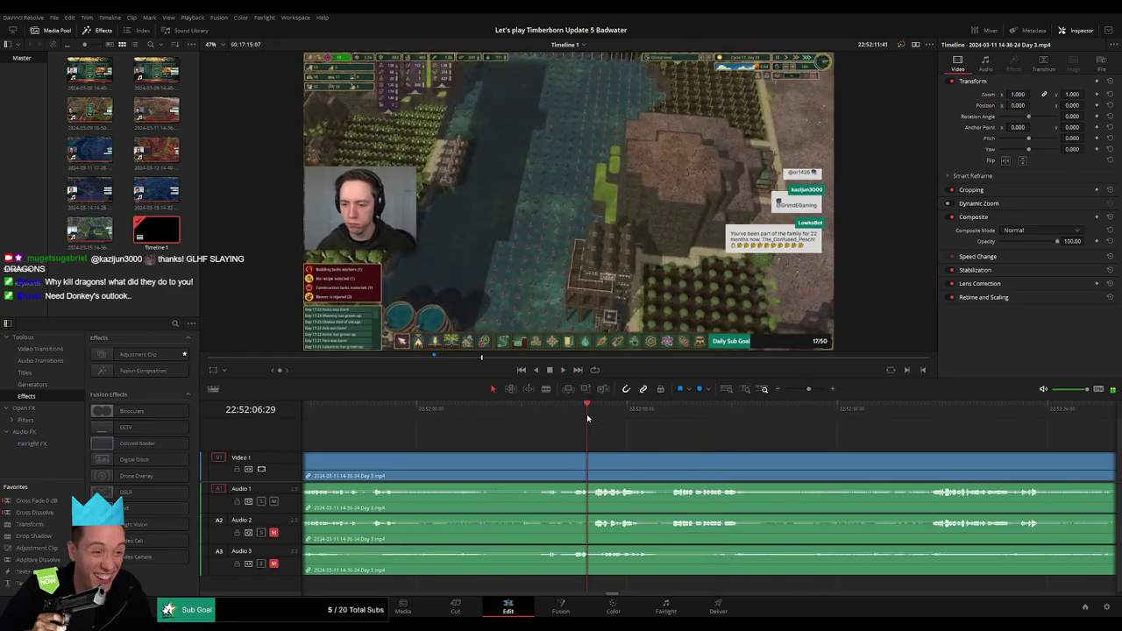
{"action": "left_click", "coordinate": [550, 414]}
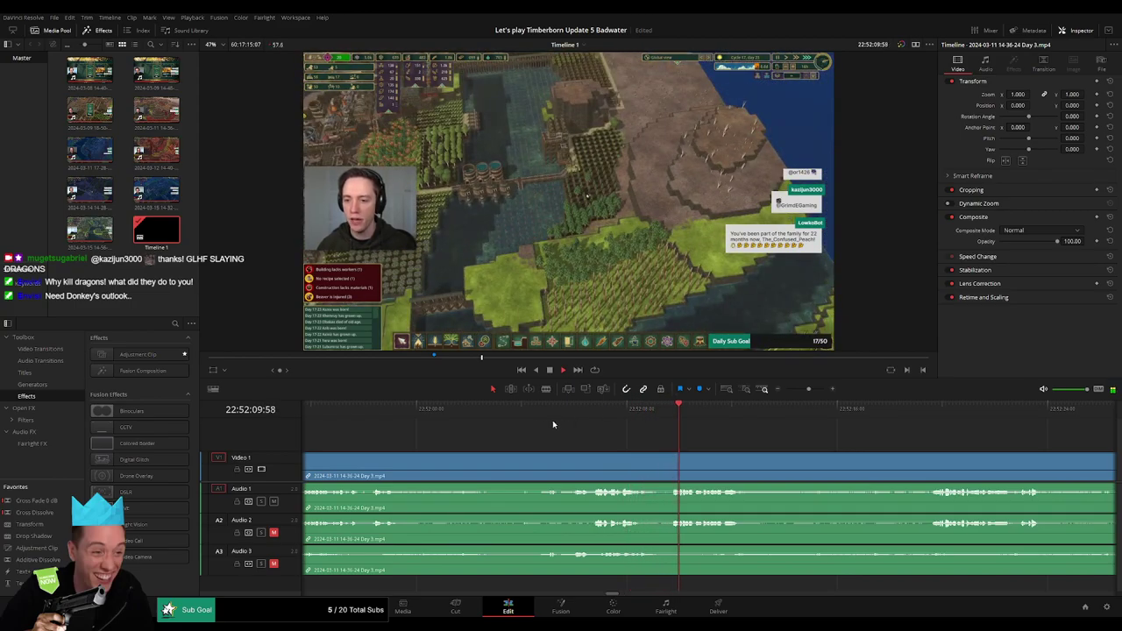
{"action": "left_click", "coordinate": [370, 419]}
{"action": "key", "text": "space"}
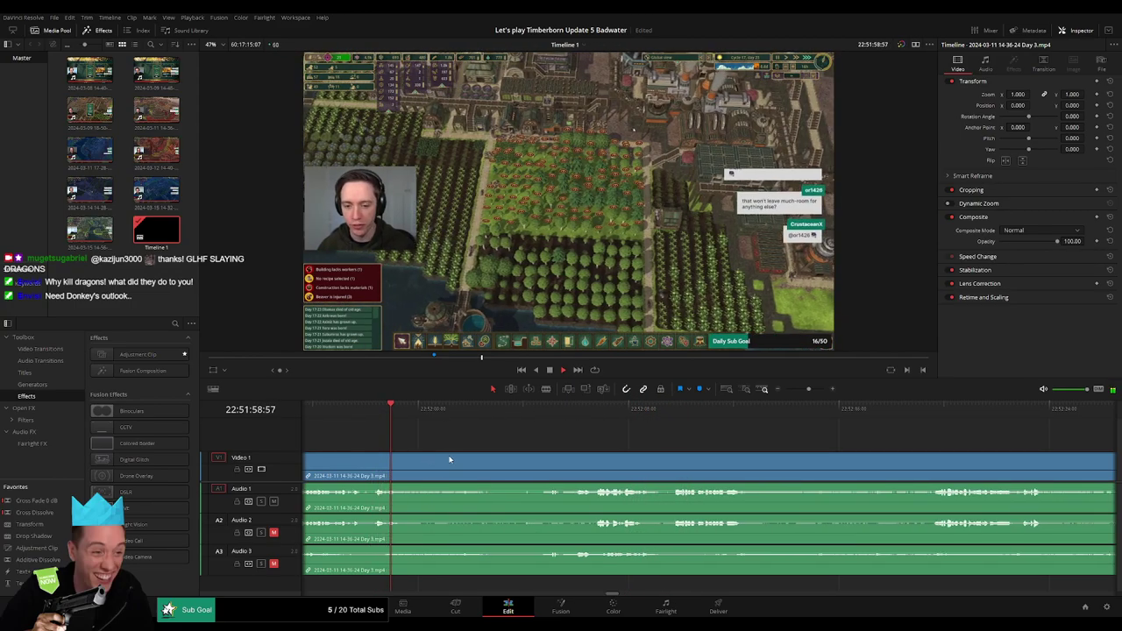
{"action": "scroll", "coordinate": [421, 433], "scroll_direction": "left", "scroll_amount": 3}
{"action": "left_click", "coordinate": [417, 418]}
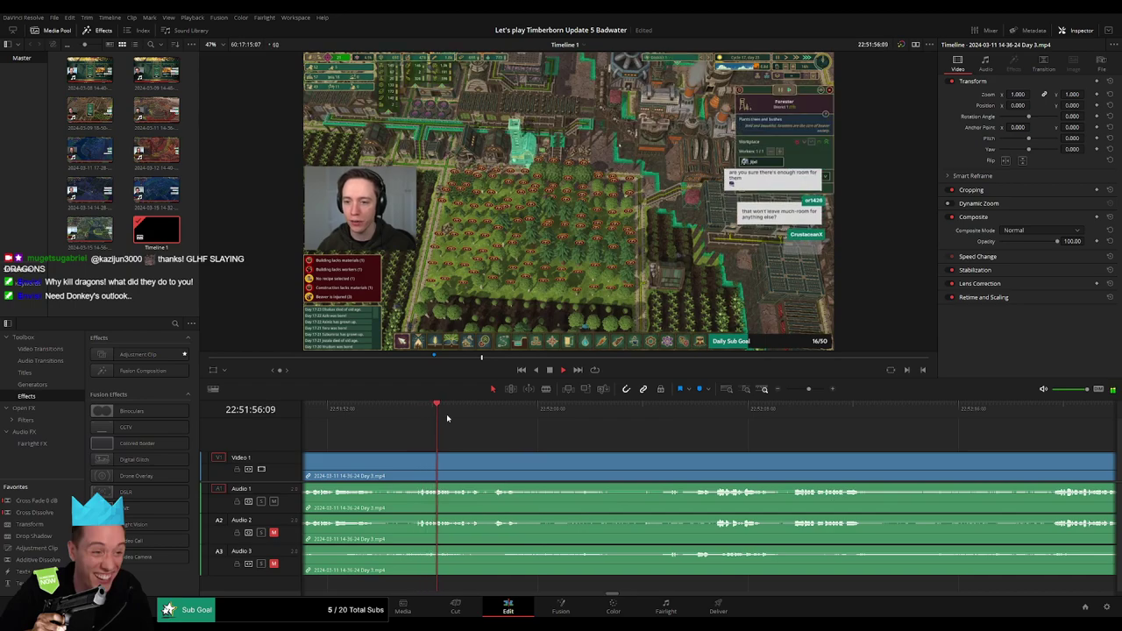
{"action": "mouse_move", "coordinate": [475, 419]}
{"action": "left_mouse_down"}
{"action": "mouse_move", "coordinate": [668, 422]}
{"action": "mouse_move", "coordinate": [656, 420]}
{"action": "left_mouse_up"}
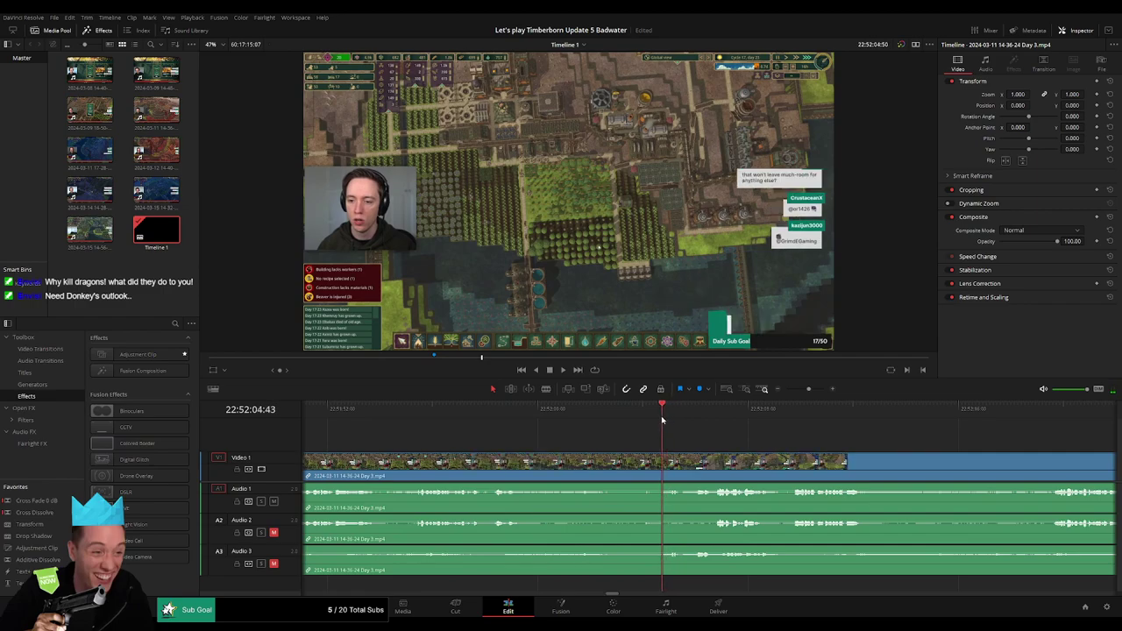
Split all tracks at 22:52:04:30, nudge the right clip a second later, and fade the video
{"action": "key", "text": "ctrl+b"}
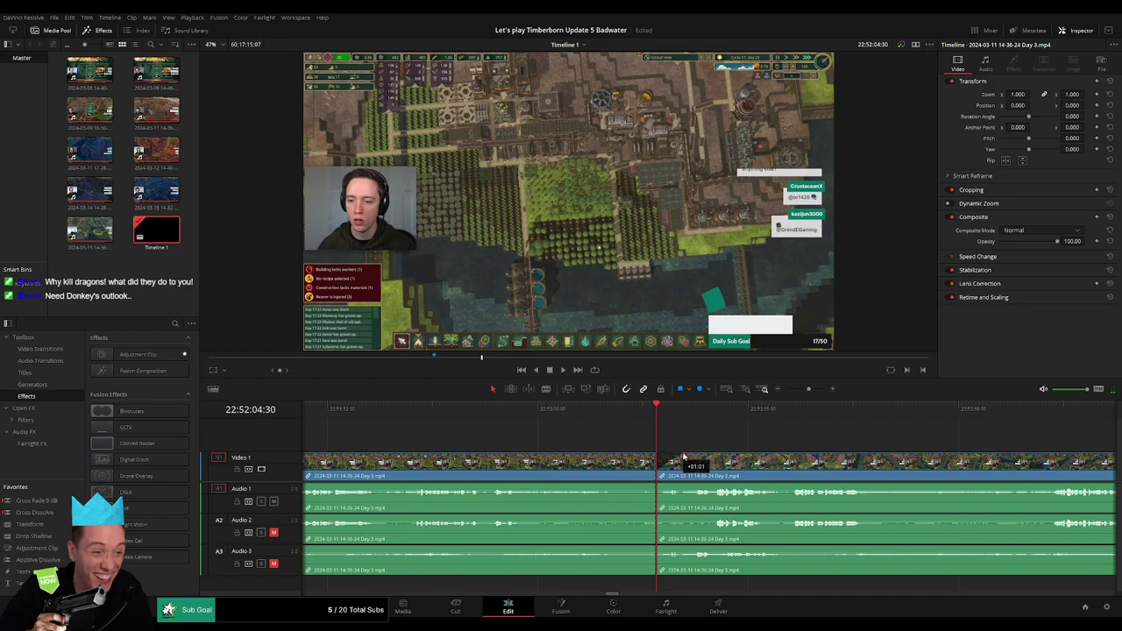
{"action": "left_click_drag", "start_coordinate": [684, 458], "coordinate": [785, 458]}
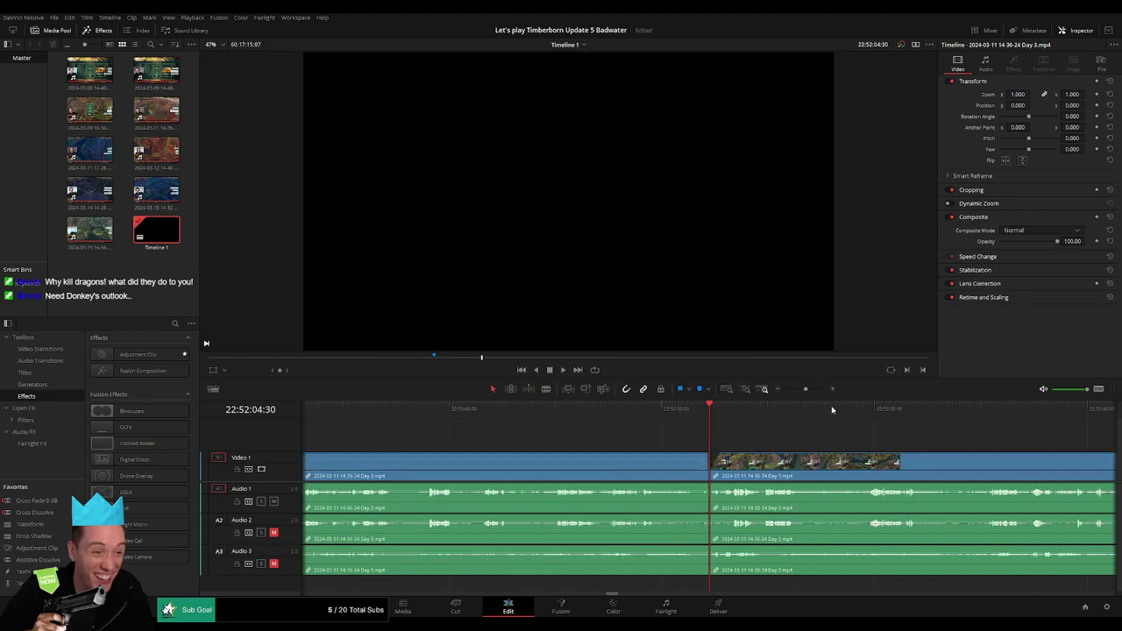
{"action": "left_click", "coordinate": [815, 390]}
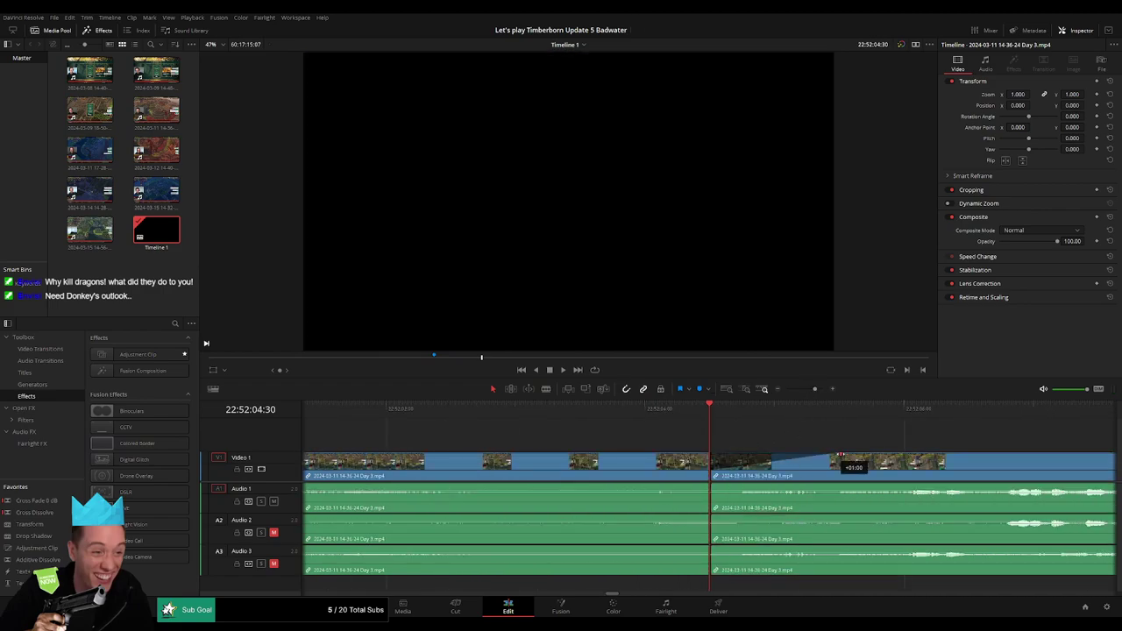
{"action": "left_click_drag", "start_coordinate": [841, 456], "coordinate": [586, 461]}
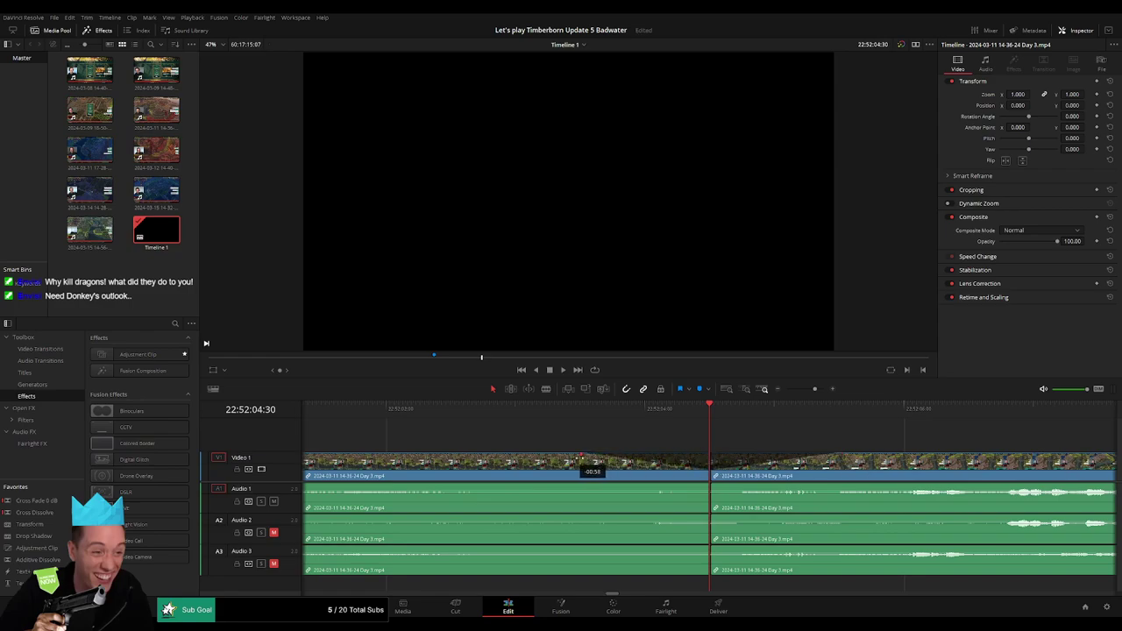
Fade Audio 1, 2 and 3 out before the cut and back in after it
{"action": "left_click_drag", "start_coordinate": [708, 485], "coordinate": [572, 483]}
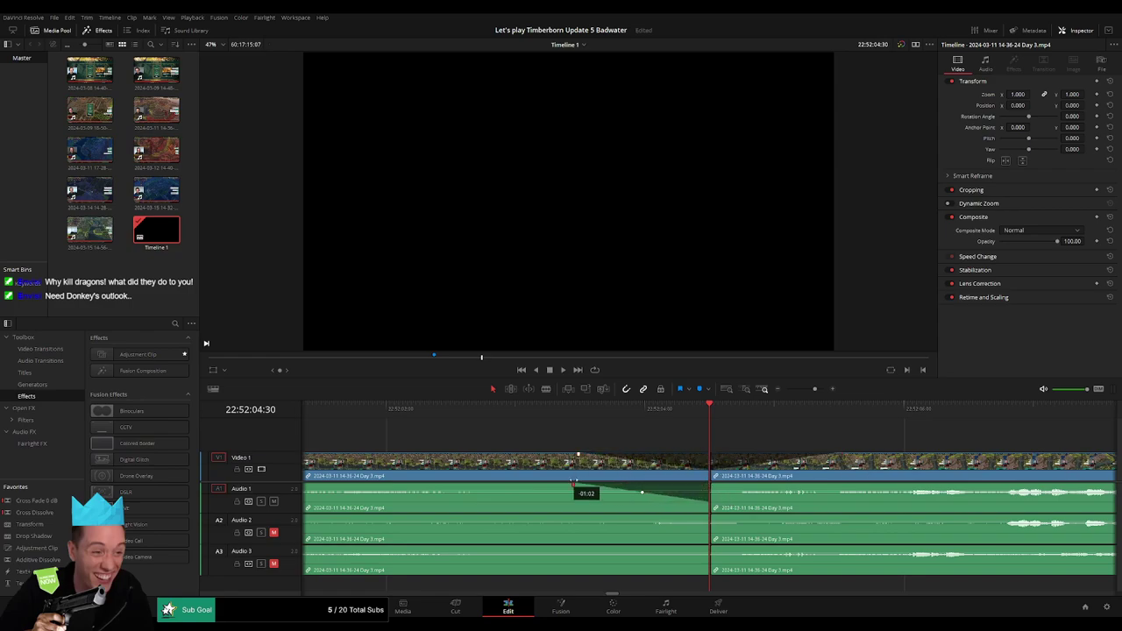
{"action": "left_click_drag", "start_coordinate": [712, 484], "coordinate": [813, 487]}
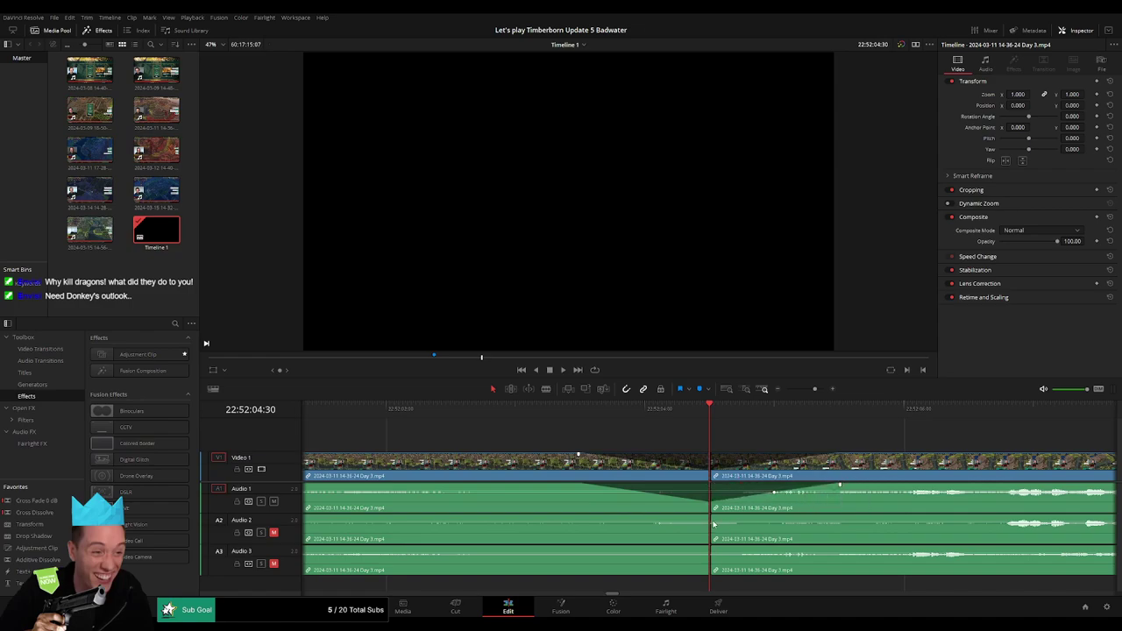
{"action": "left_click_drag", "start_coordinate": [707, 516], "coordinate": [566, 519]}
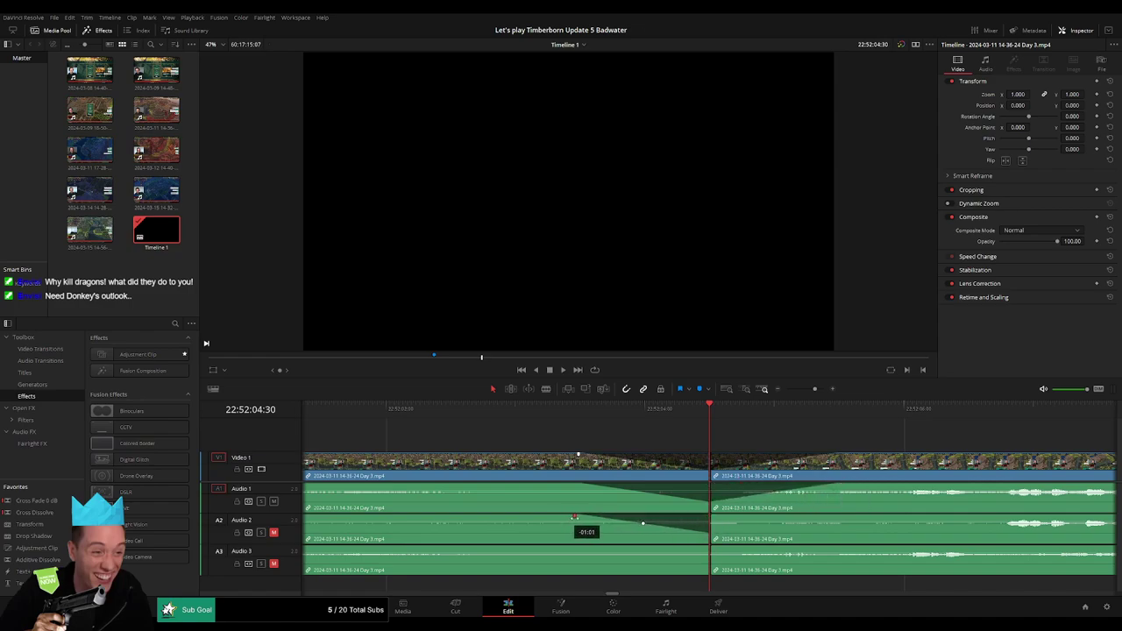
{"action": "left_click_drag", "start_coordinate": [712, 516], "coordinate": [831, 517]}
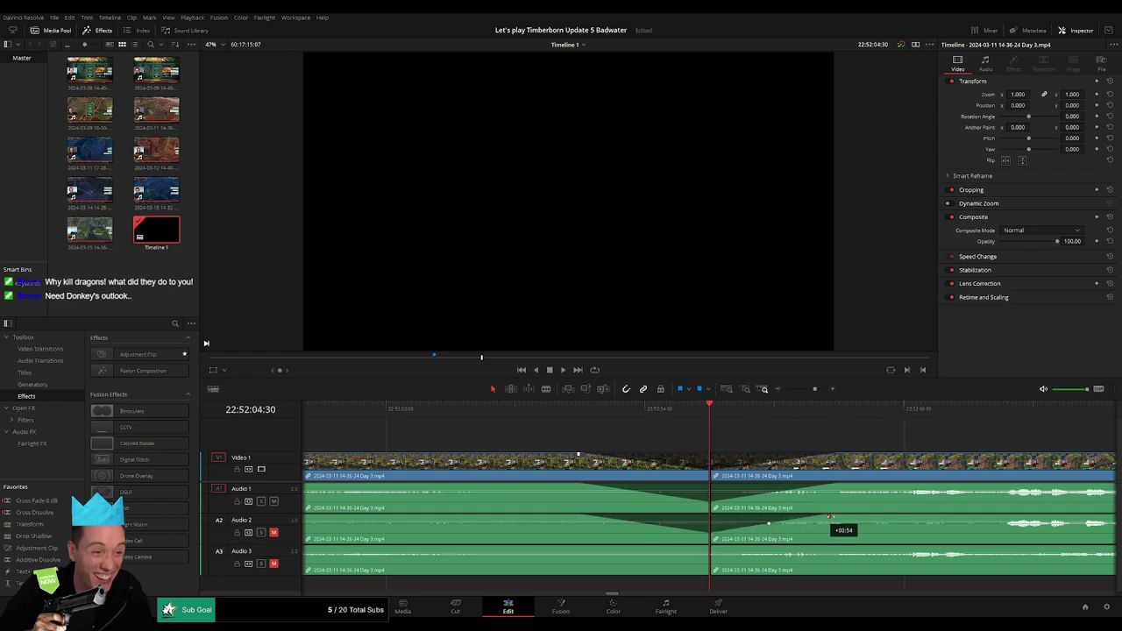
{"action": "left_click_drag", "start_coordinate": [708, 548], "coordinate": [574, 548]}
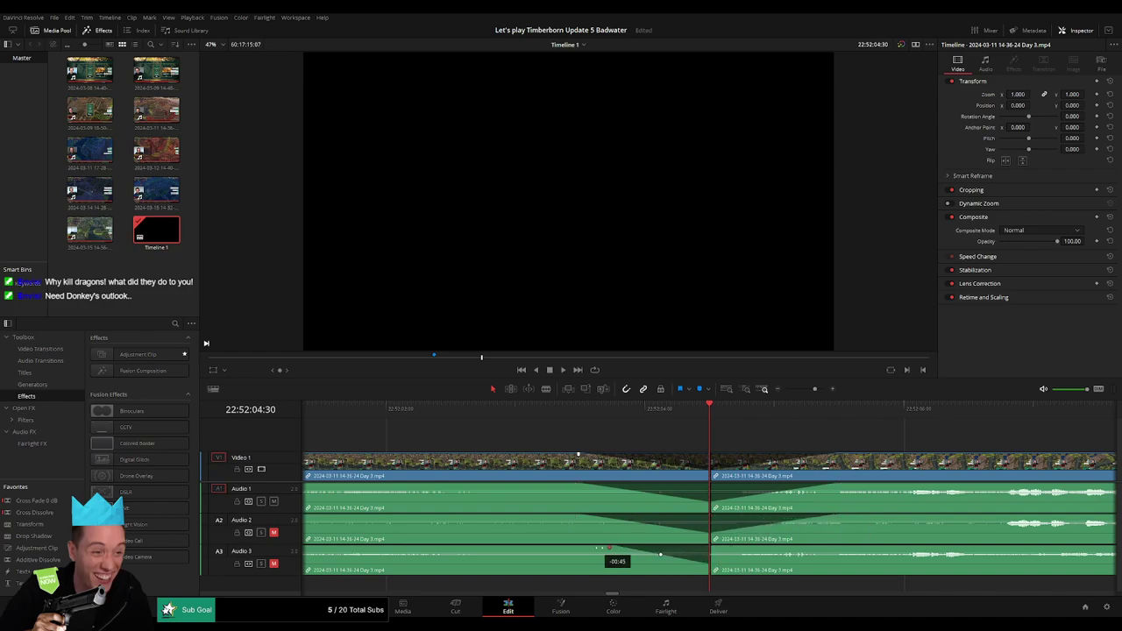
{"action": "left_click_drag", "start_coordinate": [710, 548], "coordinate": [817, 547]}
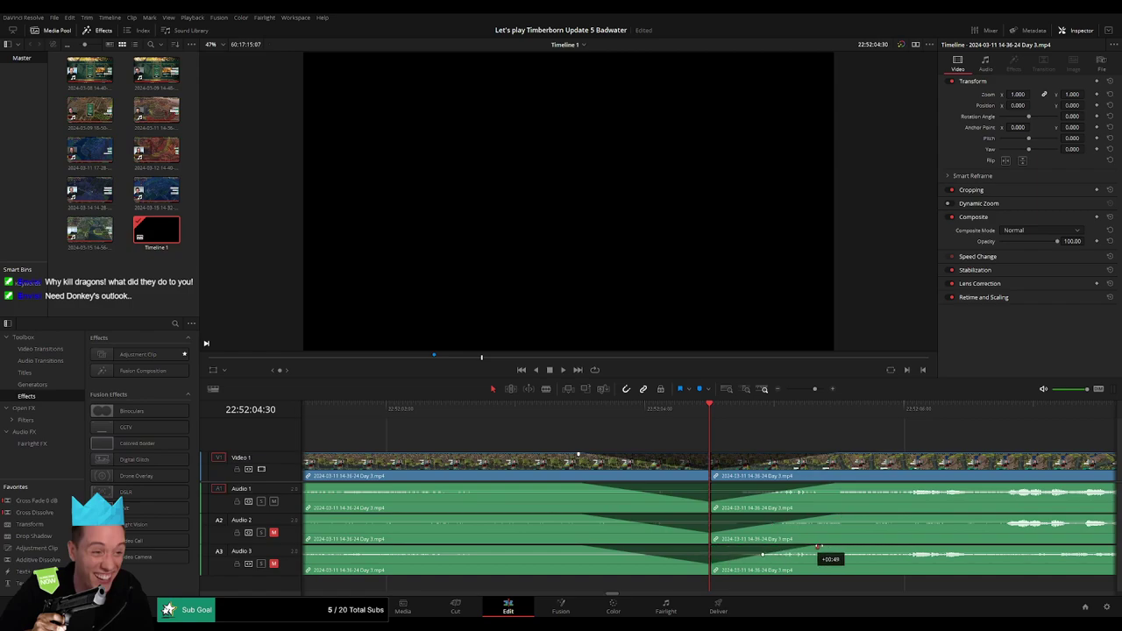
{"action": "left_click_drag", "start_coordinate": [815, 389], "coordinate": [746, 390]}
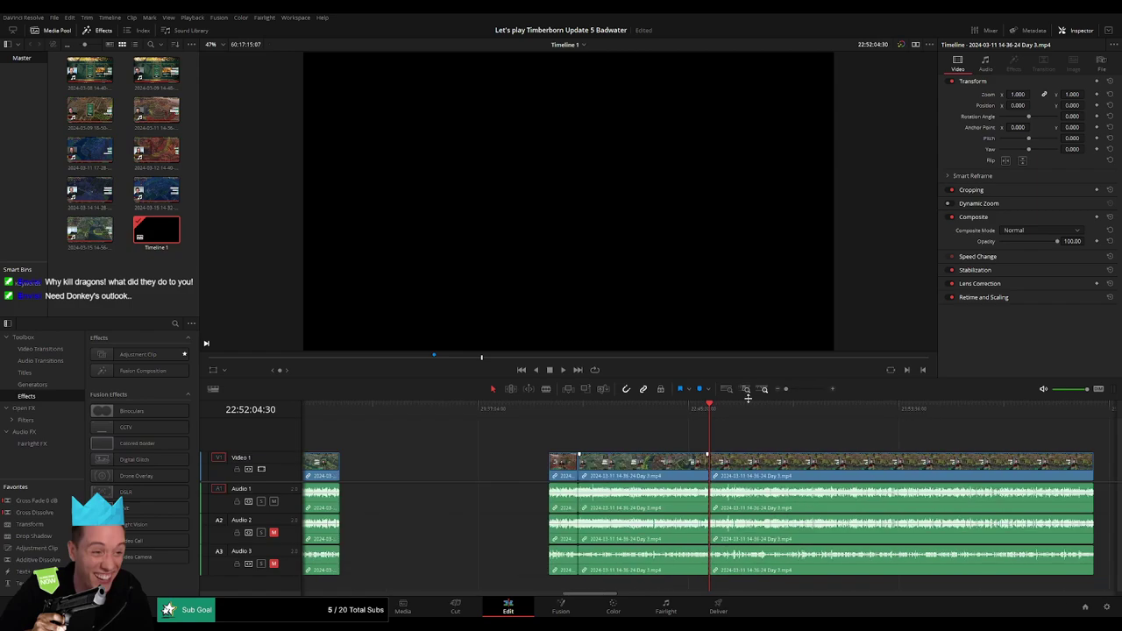
Ripple-delete the leftover opening section at the start of the timeline
{"action": "key", "text": "Home"}
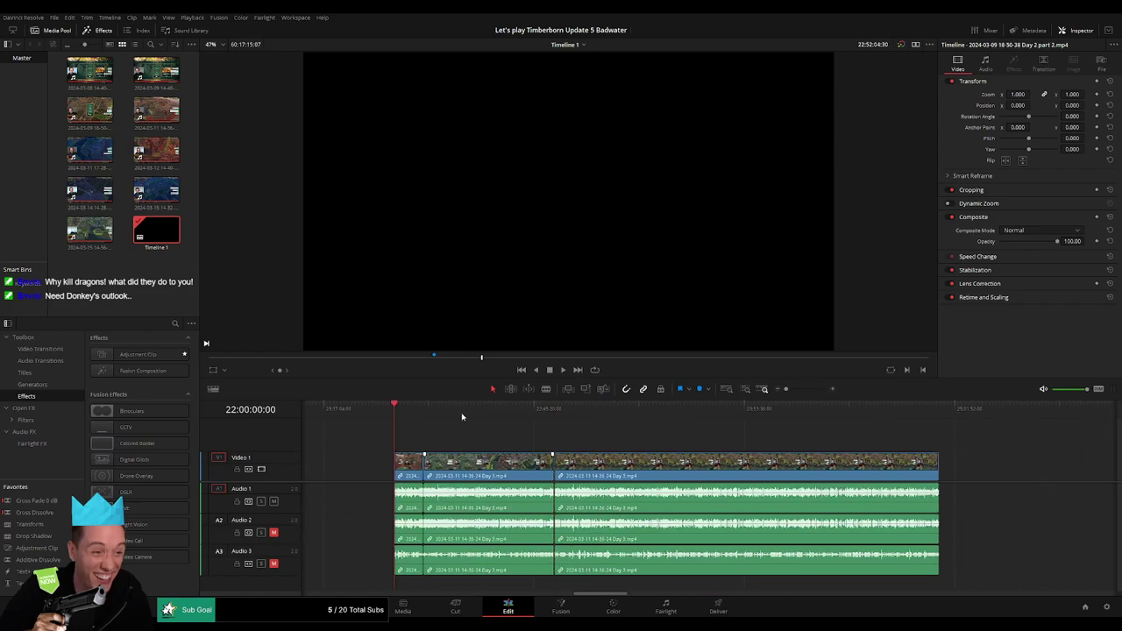
{"action": "left_click", "coordinate": [552, 414]}
{"action": "key", "text": "Delete"}
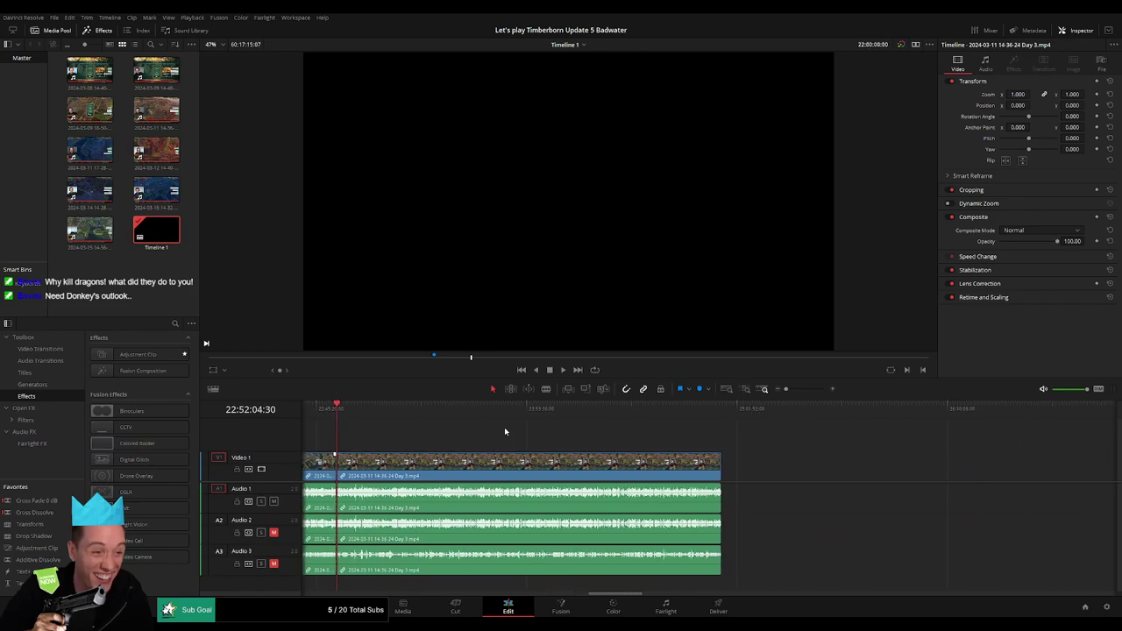
Snap the main Day 3 clip to start at 24:00:00:00 and scrub through it
{"action": "left_click_drag", "start_coordinate": [532, 461], "coordinate": [797, 461]}
{"action": "left_click", "coordinate": [444, 441]}
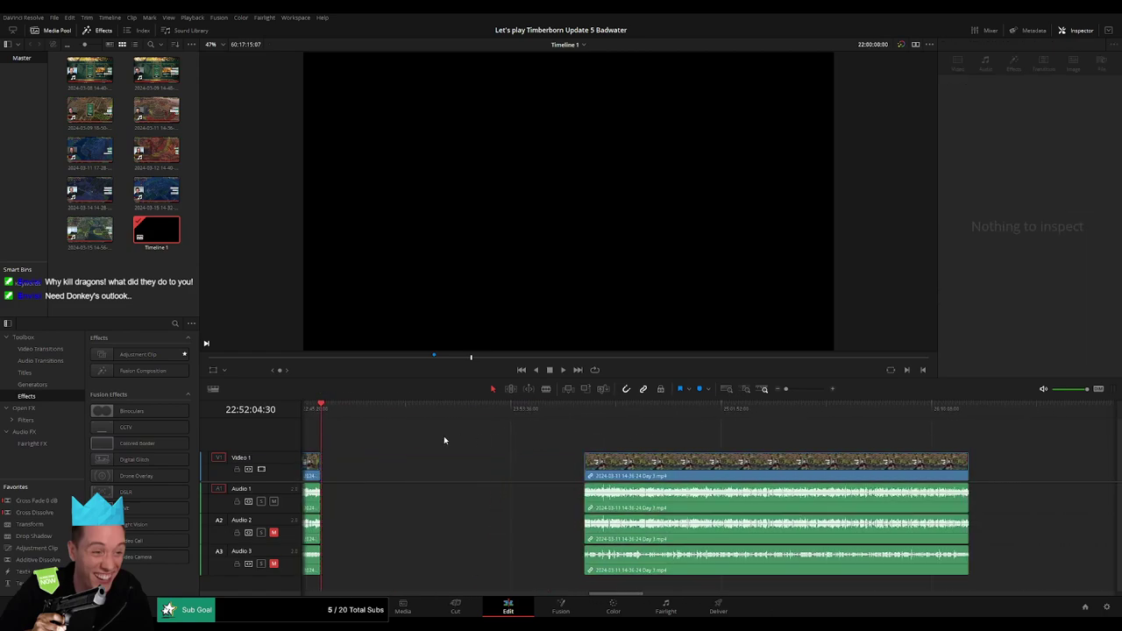
{"action": "left_click_drag", "start_coordinate": [396, 421], "coordinate": [529, 435]}
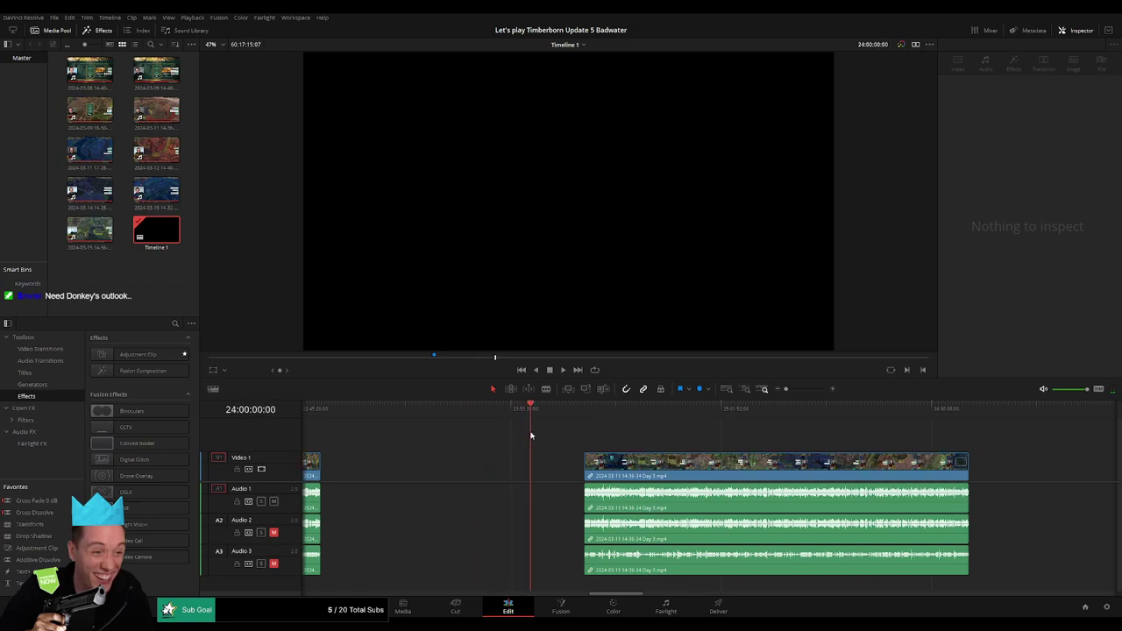
{"action": "left_click_drag", "start_coordinate": [680, 463], "coordinate": [625, 463]}
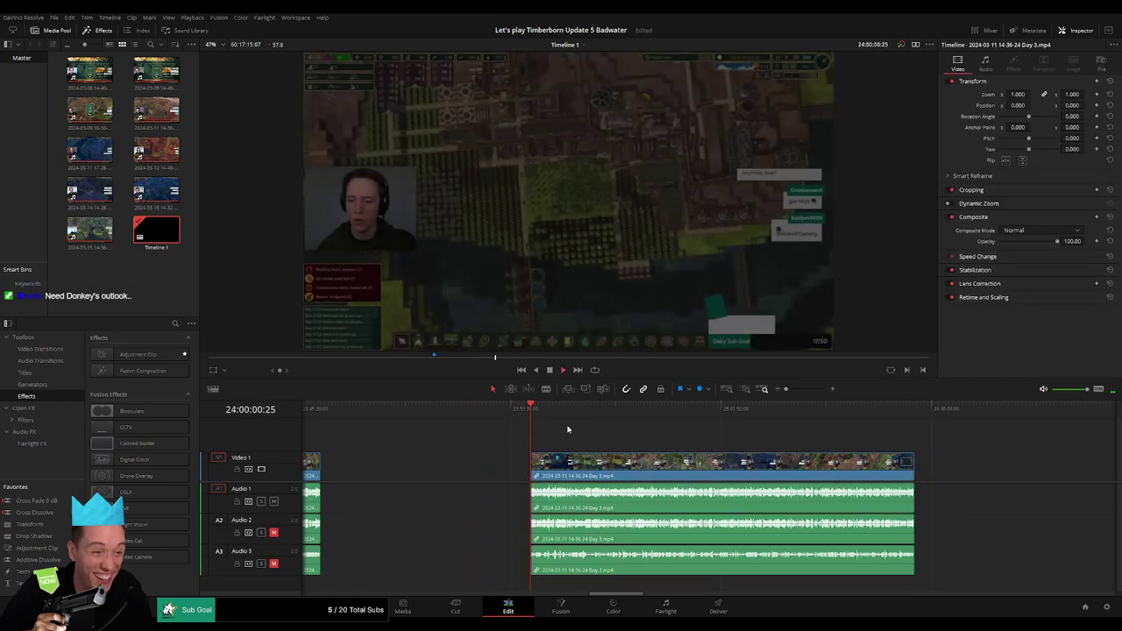
{"action": "left_click_drag", "start_coordinate": [531, 421], "coordinate": [692, 423]}
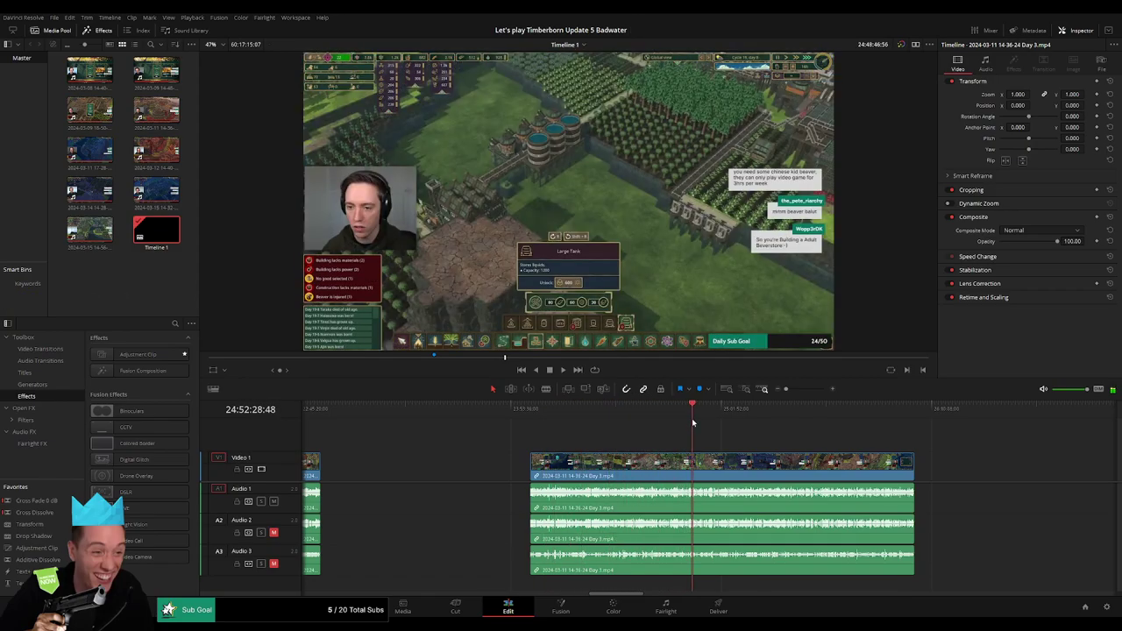
{"action": "key", "text": "space"}
{"action": "key", "text": "ctrl+equal"}
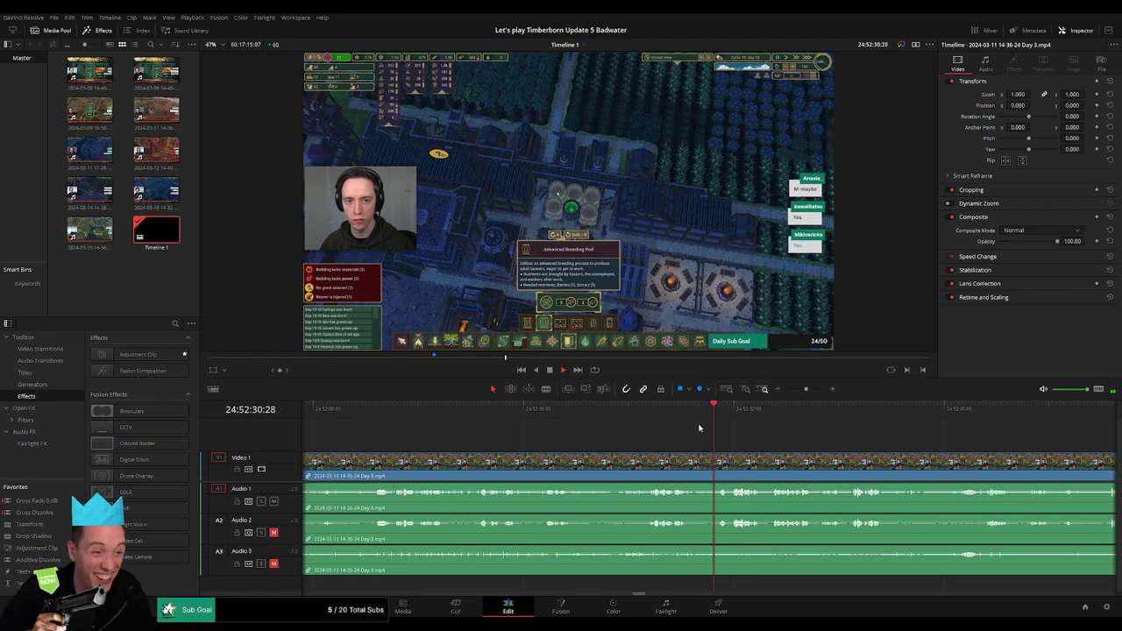
{"action": "left_click", "coordinate": [548, 409]}
{"action": "left_click", "coordinate": [478, 423]}
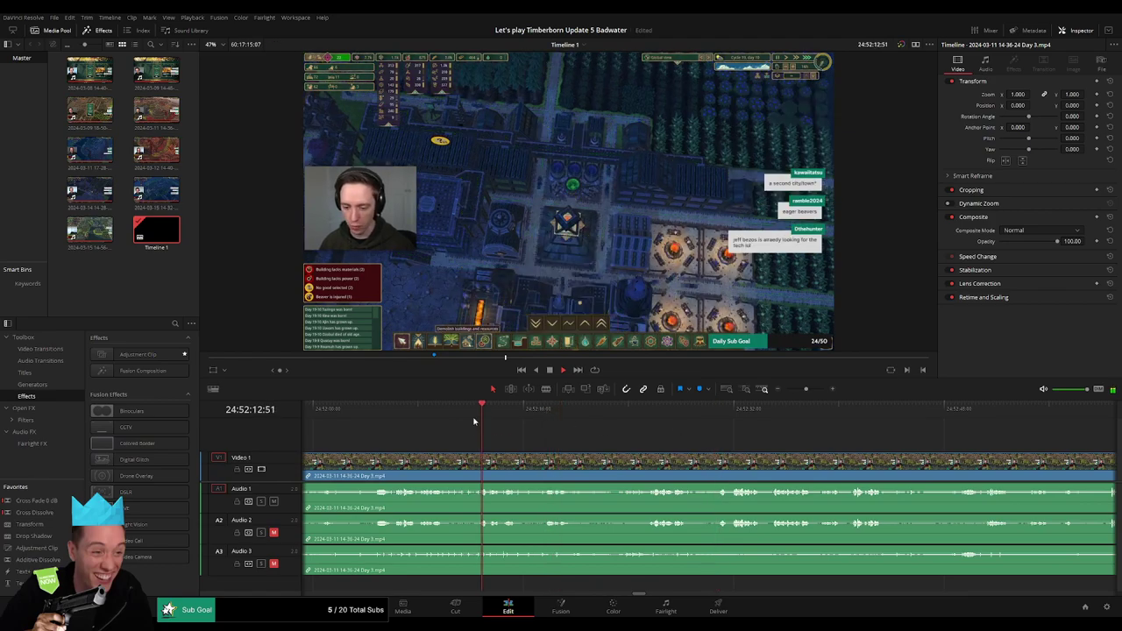
{"action": "left_click", "coordinate": [379, 425]}
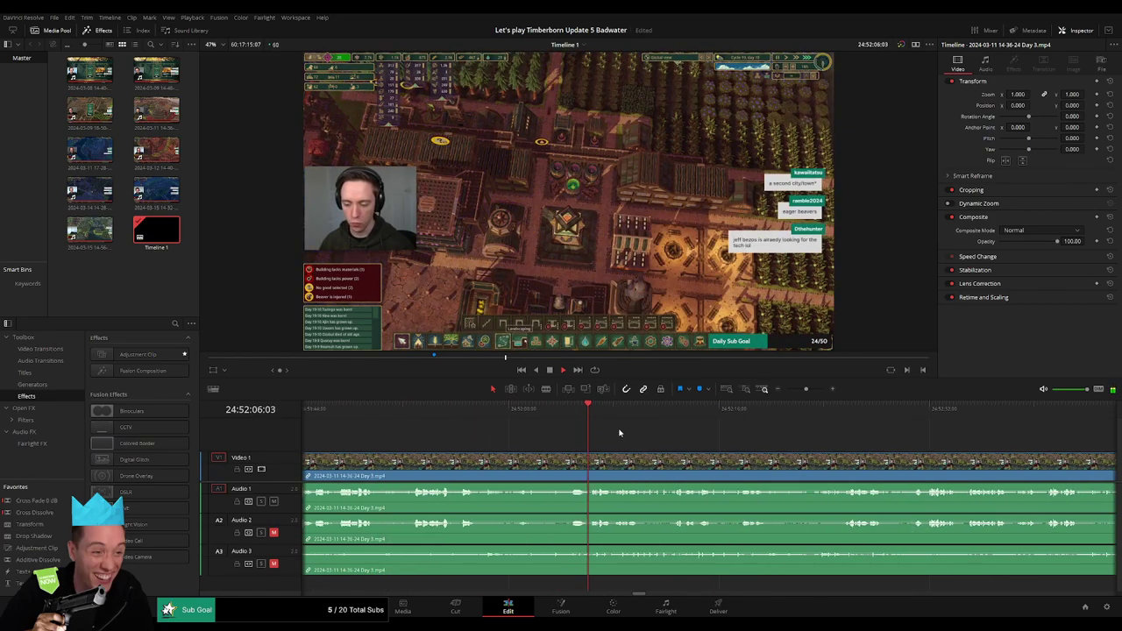
{"action": "left_click_drag", "start_coordinate": [806, 389], "coordinate": [809, 391]}
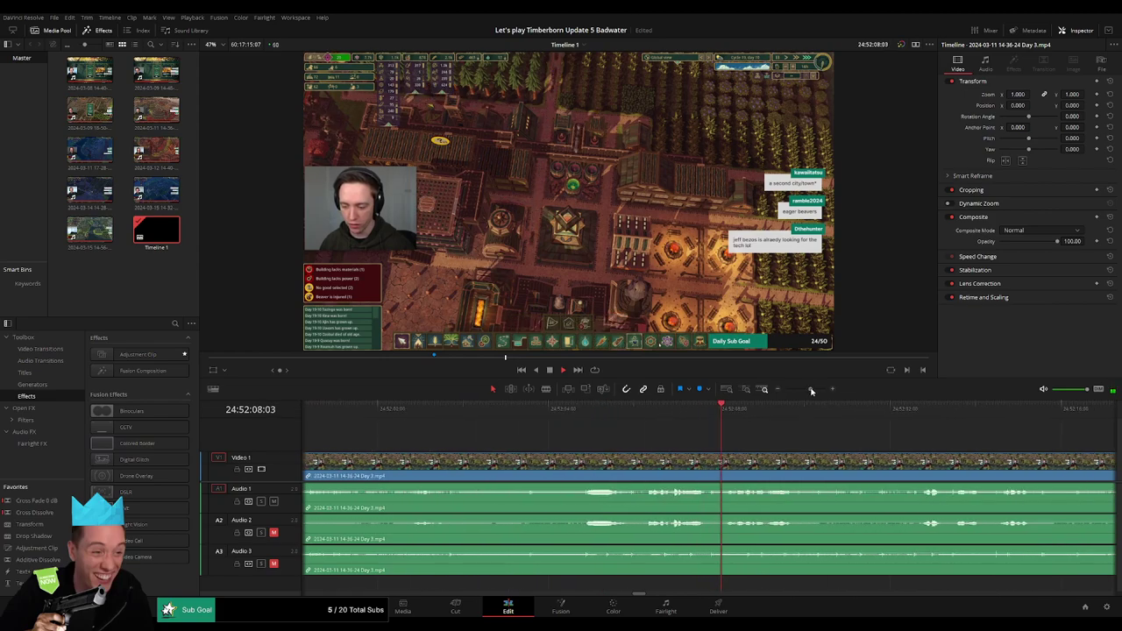
{"action": "left_click", "coordinate": [890, 412]}
{"action": "key", "text": "space"}
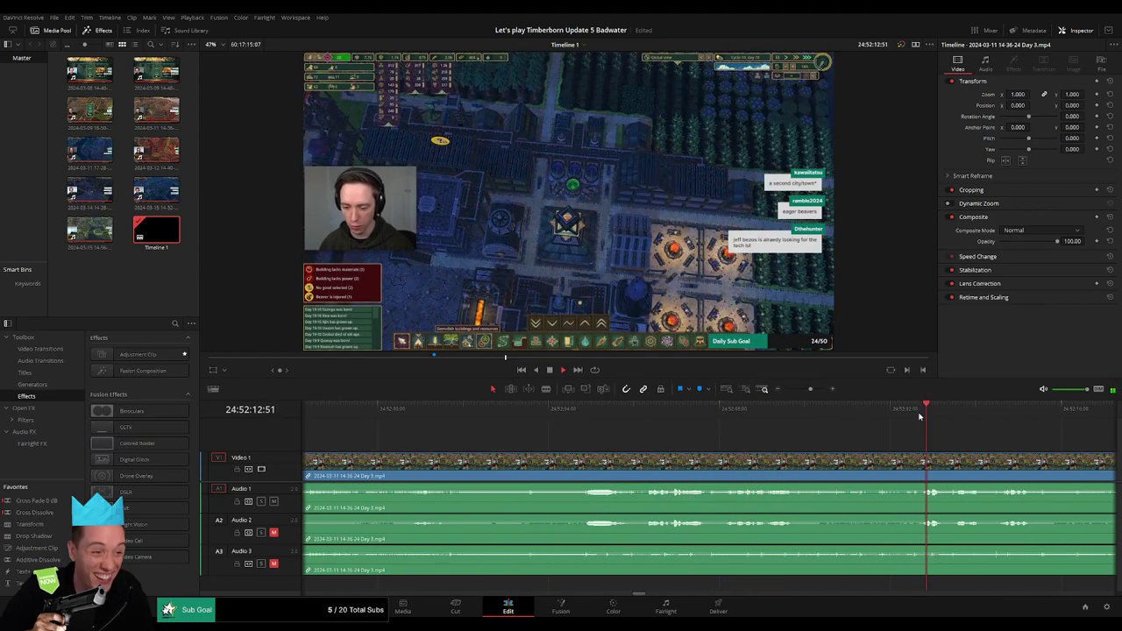
{"action": "left_click", "coordinate": [919, 412]}
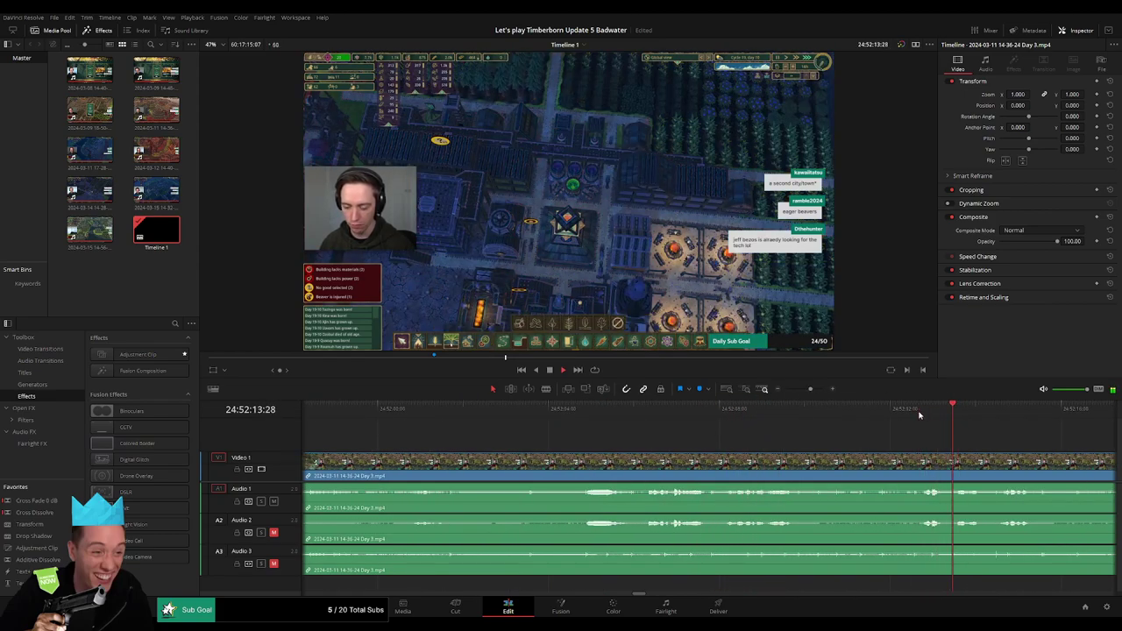
{"action": "left_click", "coordinate": [920, 415]}
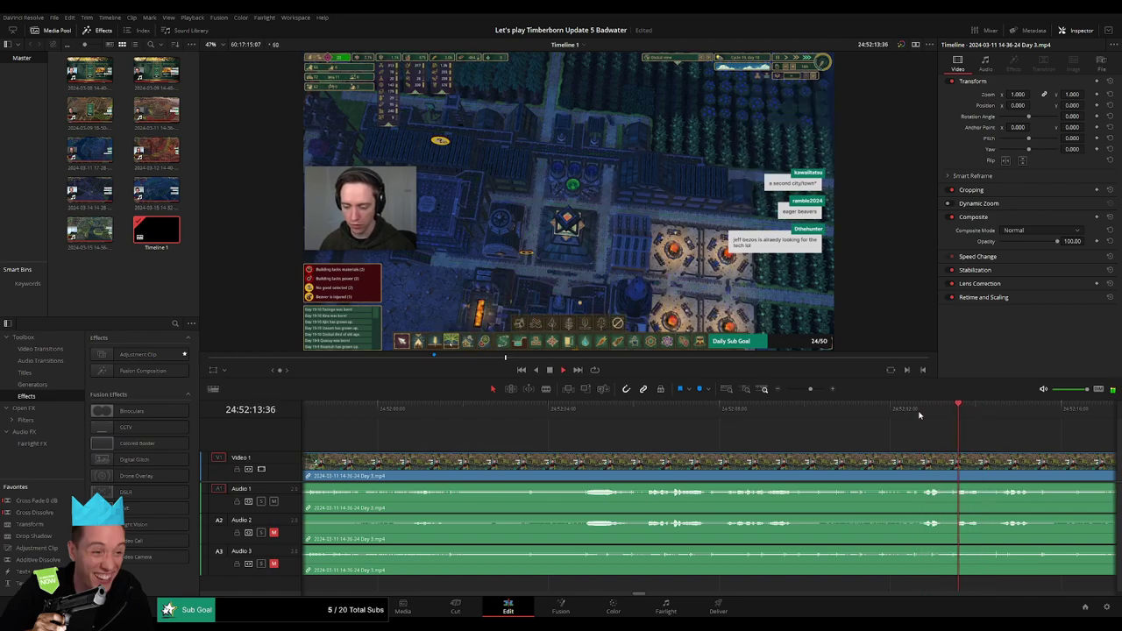
{"action": "left_click", "coordinate": [920, 414]}
{"action": "left_click", "coordinate": [919, 414]}
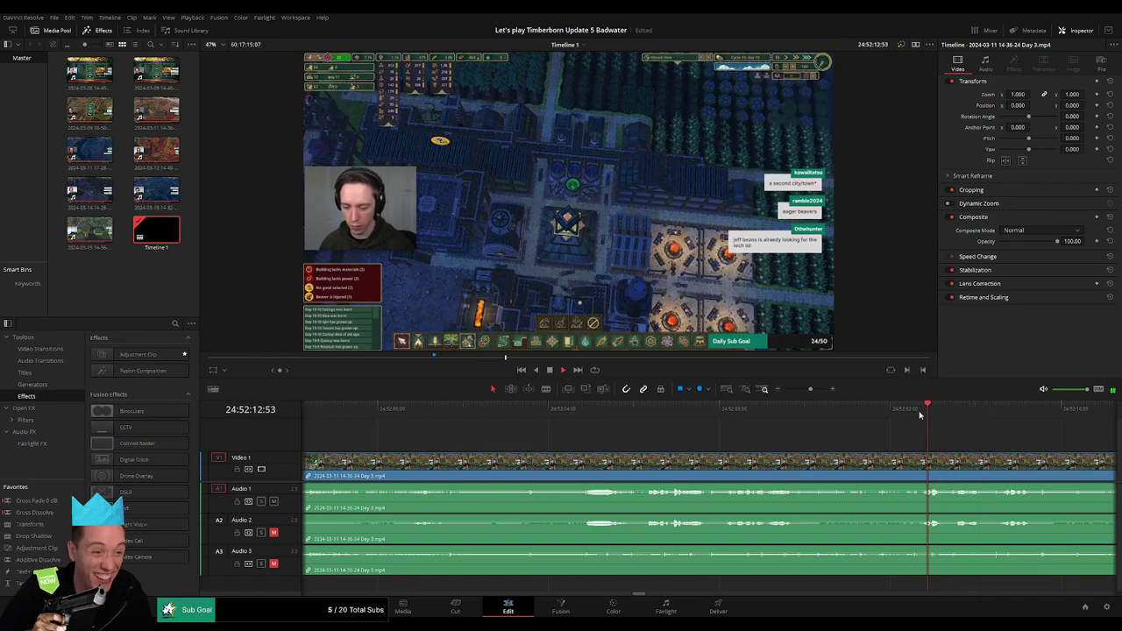
{"action": "left_click", "coordinate": [586, 413]}
{"action": "left_click", "coordinate": [585, 413]}
{"action": "left_click_drag", "start_coordinate": [587, 414], "coordinate": [570, 412]}
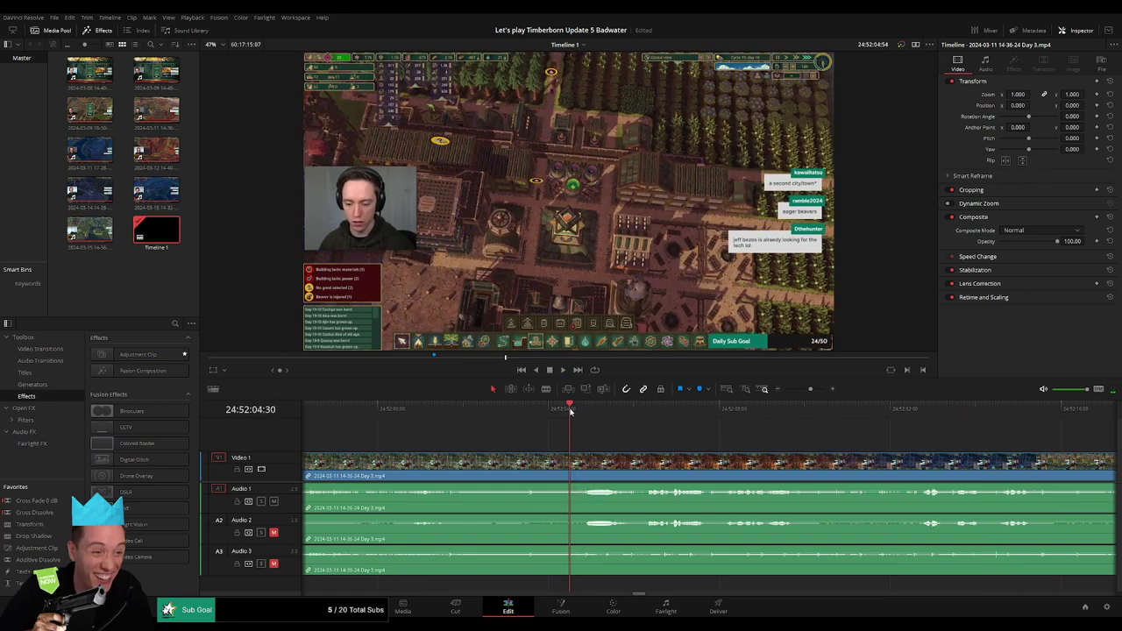
Split Day 3 at 24:52:04:30 and add fades on Video 1 and Audio 1–3 around the cut
{"action": "key", "text": "ctrl+b"}
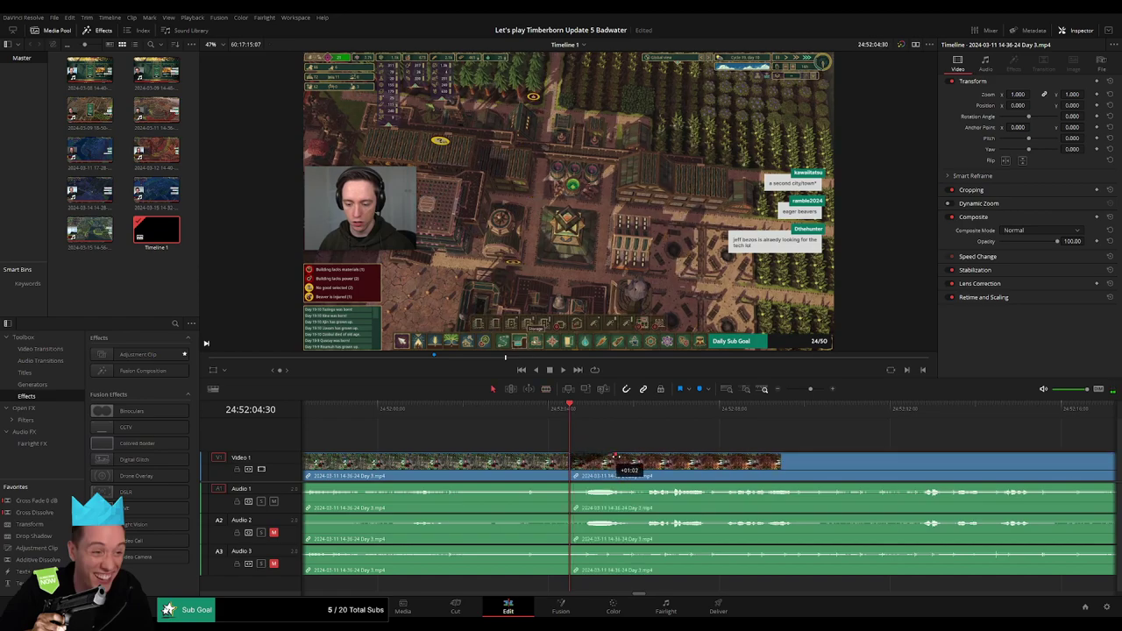
{"action": "left_click_drag", "start_coordinate": [576, 460], "coordinate": [535, 458]}
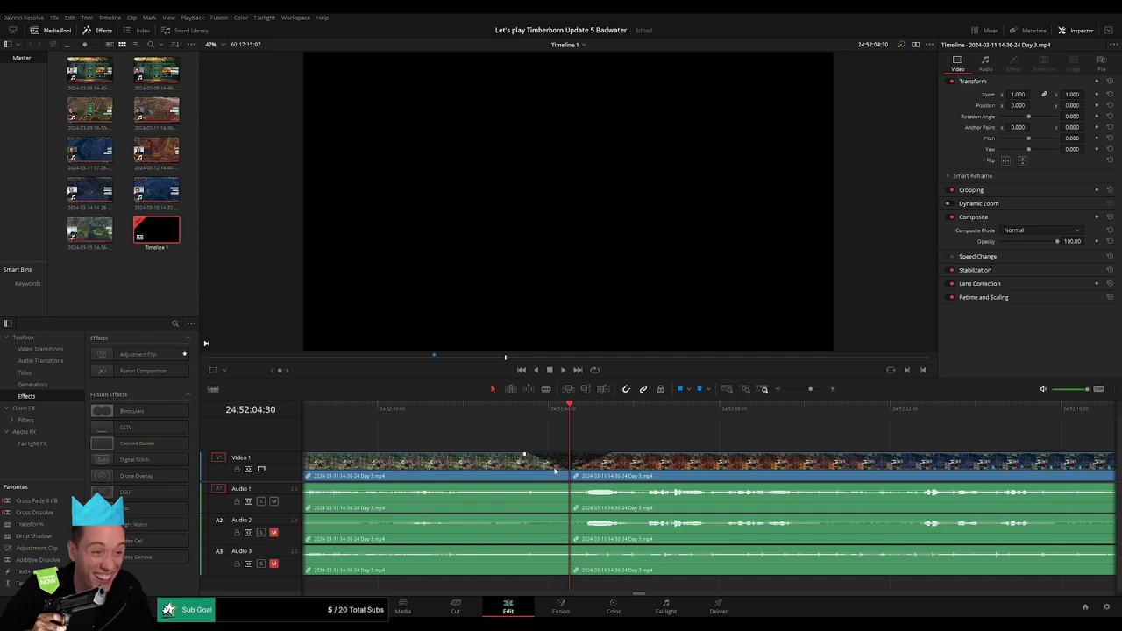
{"action": "left_click_drag", "start_coordinate": [571, 485], "coordinate": [527, 486]}
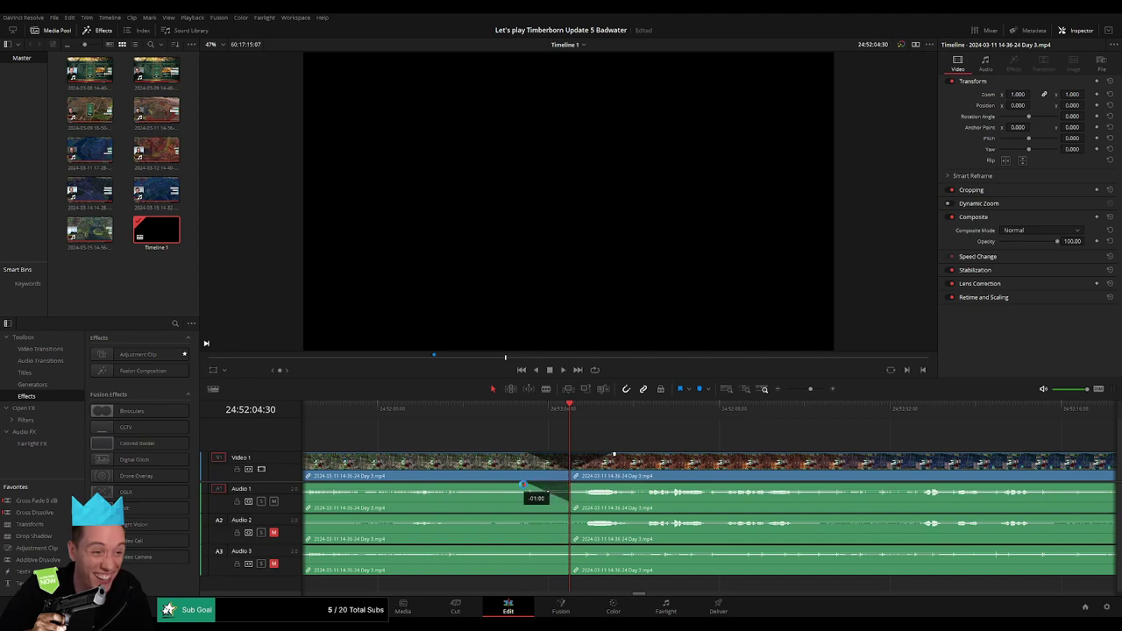
{"action": "left_click_drag", "start_coordinate": [571, 485], "coordinate": [608, 484]}
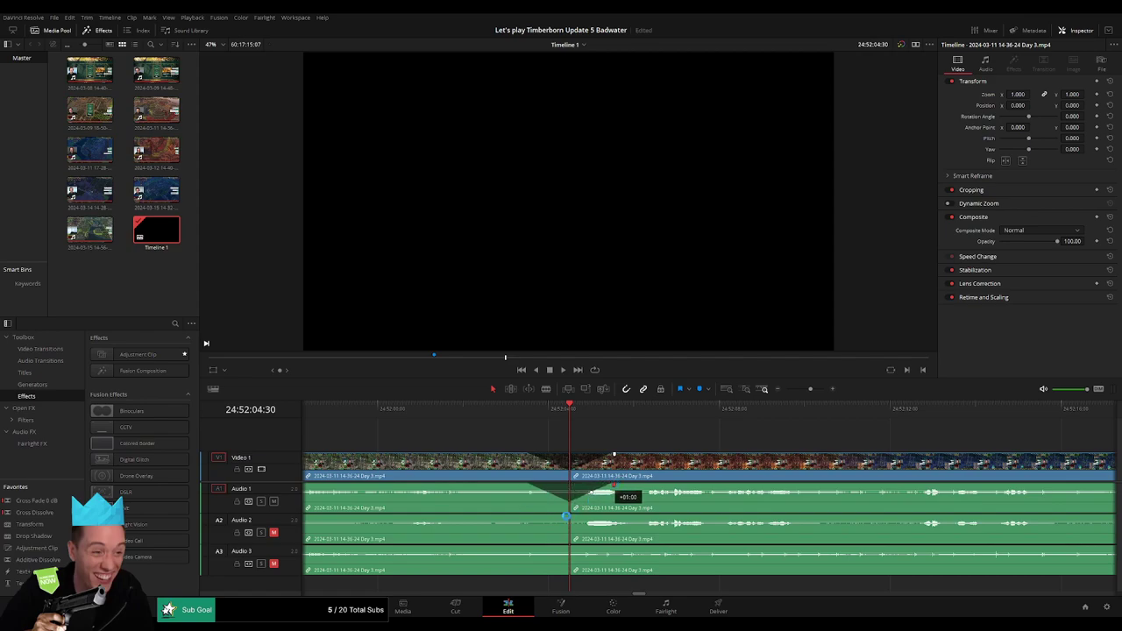
{"action": "mouse_move", "coordinate": [570, 517]}
{"action": "left_mouse_down"}
{"action": "mouse_move", "coordinate": [531, 517]}
{"action": "mouse_move", "coordinate": [613, 517]}
{"action": "left_mouse_up"}
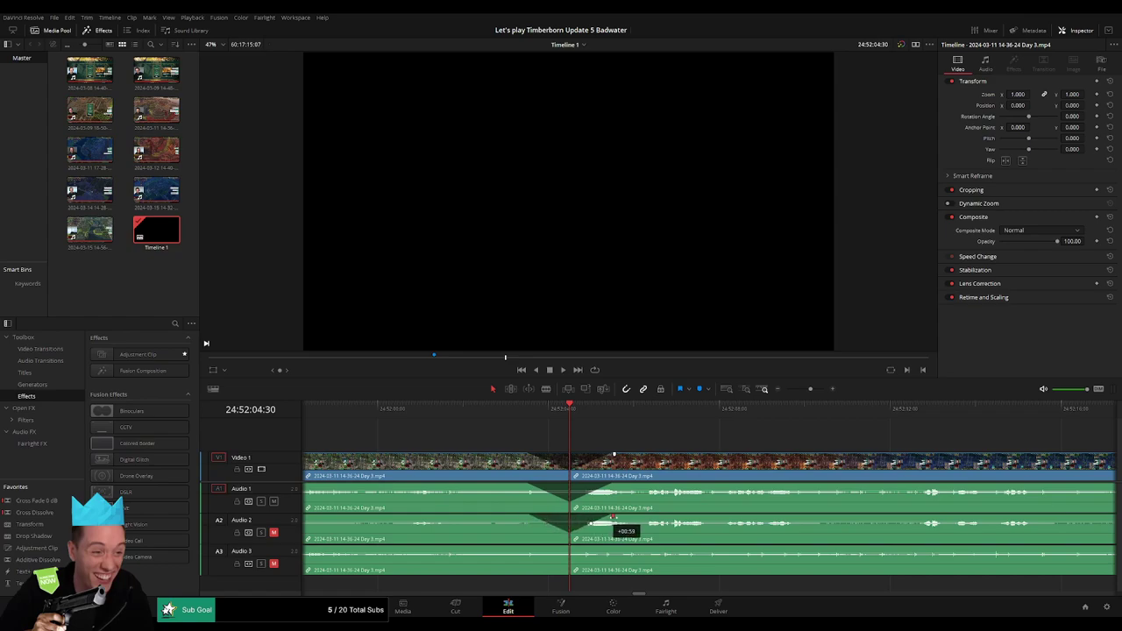
{"action": "mouse_move", "coordinate": [553, 547]}
{"action": "left_mouse_down"}
{"action": "mouse_move", "coordinate": [531, 546]}
{"action": "mouse_move", "coordinate": [607, 548]}
{"action": "left_mouse_up"}
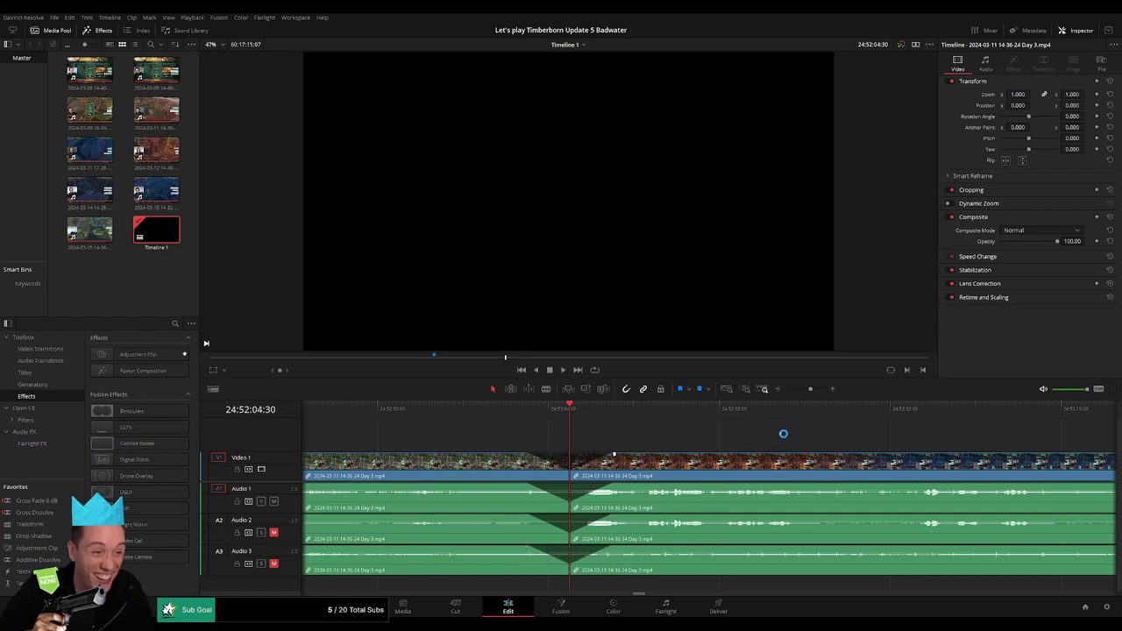
{"action": "left_click_drag", "start_coordinate": [812, 389], "coordinate": [786, 389]}
{"action": "scroll", "coordinate": [627, 438], "scroll_direction": "right", "scroll_amount": 3}
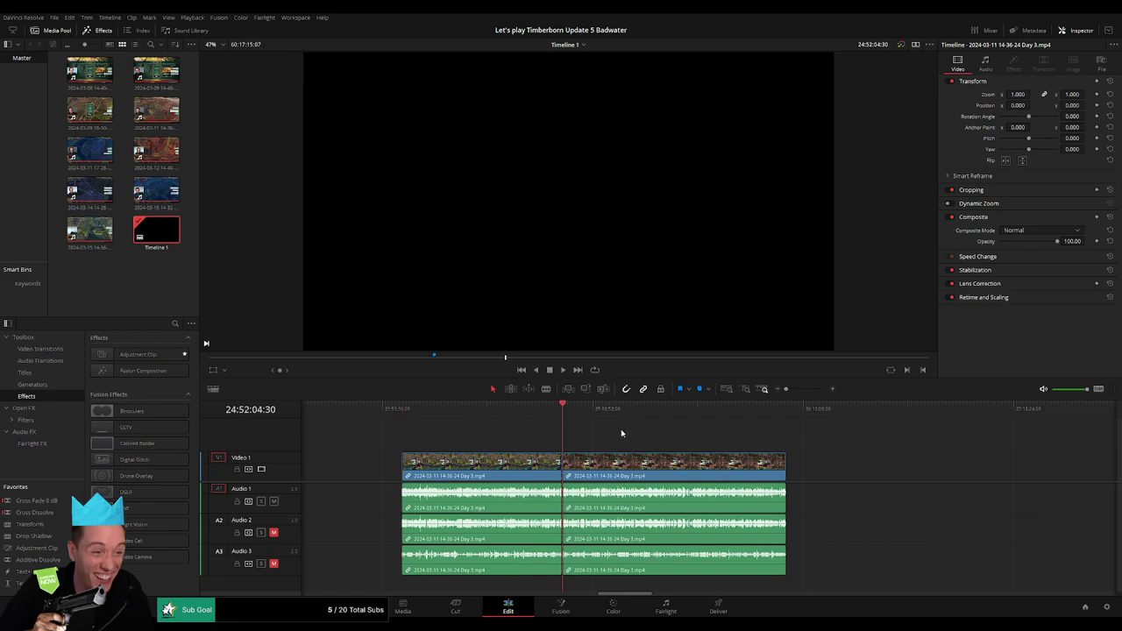
Move the footage after the cut to start at 26:00:00:00, then play it
{"action": "scroll", "coordinate": [620, 433], "scroll_direction": "right", "scroll_amount": 5}
{"action": "left_click_drag", "start_coordinate": [441, 467], "coordinate": [682, 466]}
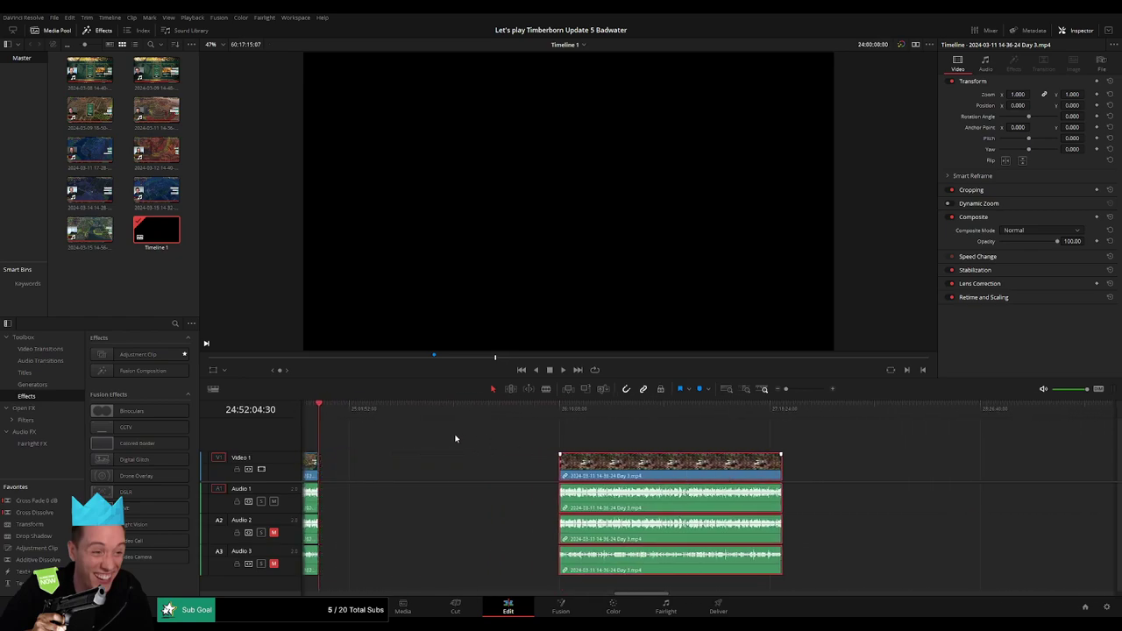
{"action": "left_click", "coordinate": [386, 439]}
{"action": "mouse_move", "coordinate": [345, 409]}
{"action": "left_mouse_down"}
{"action": "mouse_move", "coordinate": [438, 409]}
{"action": "mouse_move", "coordinate": [528, 430]}
{"action": "left_mouse_up"}
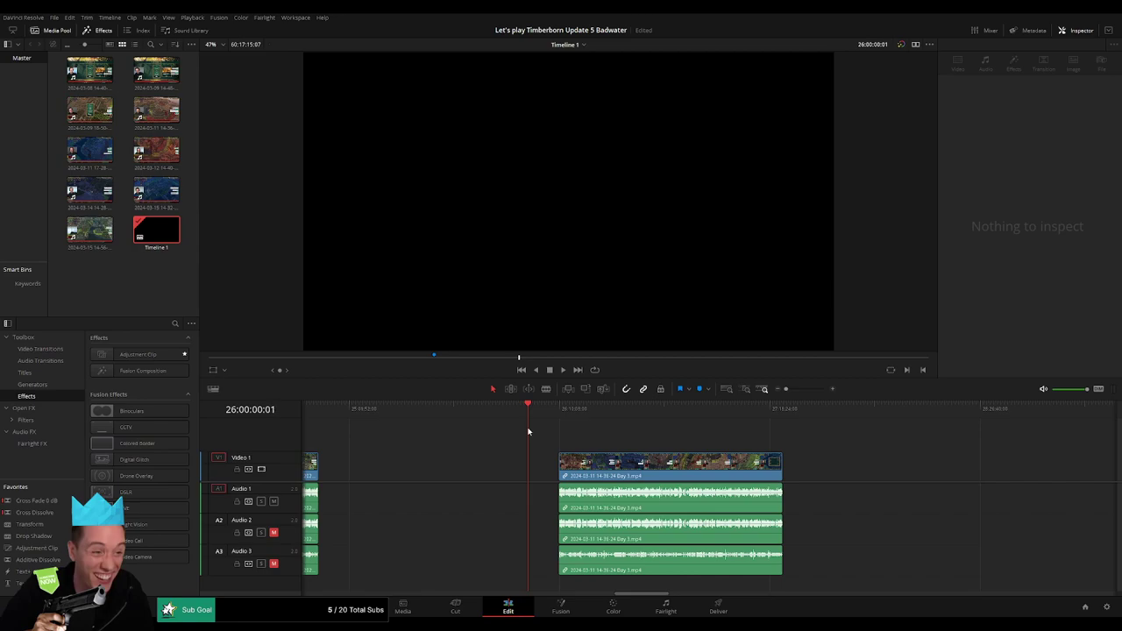
{"action": "left_click_drag", "start_coordinate": [613, 465], "coordinate": [583, 464]}
{"action": "key", "text": "space"}
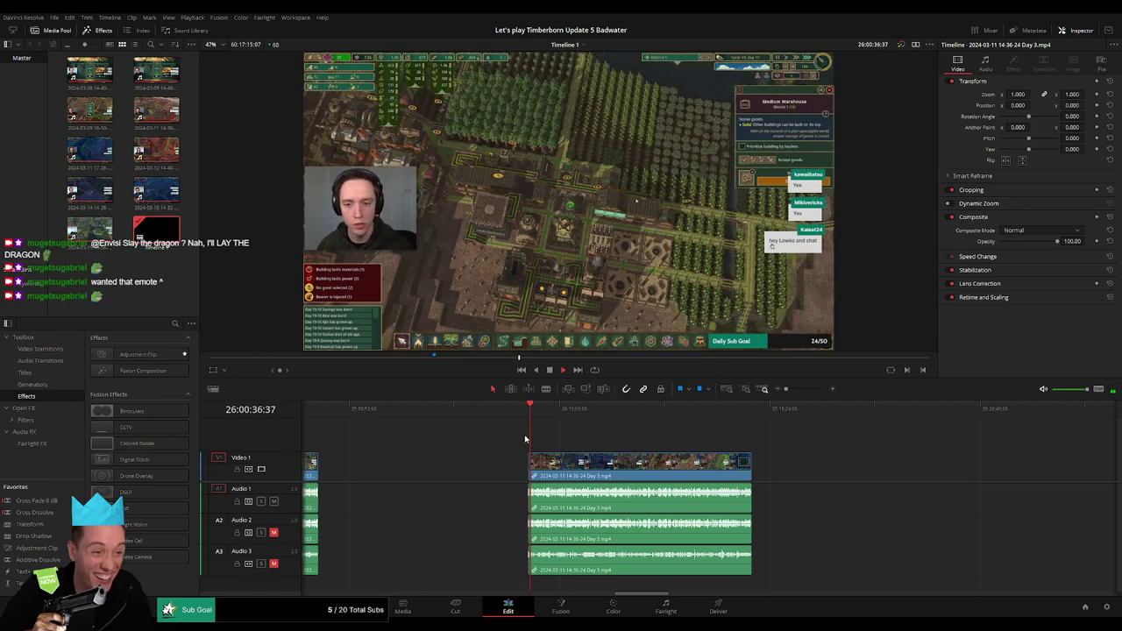
Skim and zoom into the 26:00 footage, playing from around 26:51:55 to review it
{"action": "scroll", "coordinate": [472, 443], "scroll_direction": "right", "scroll_amount": 3}
{"action": "scroll", "coordinate": [472, 443], "scroll_direction": "right", "scroll_amount": 2}
{"action": "scroll", "coordinate": [460, 437], "scroll_direction": "right", "scroll_amount": 1}
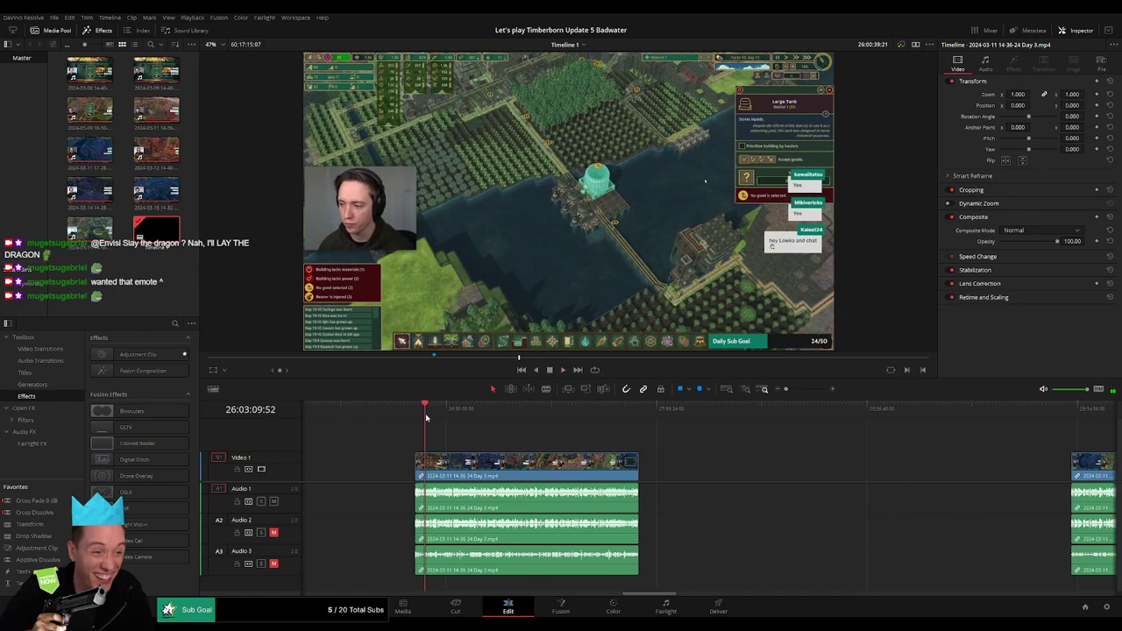
{"action": "left_click_drag", "start_coordinate": [427, 418], "coordinate": [566, 420]}
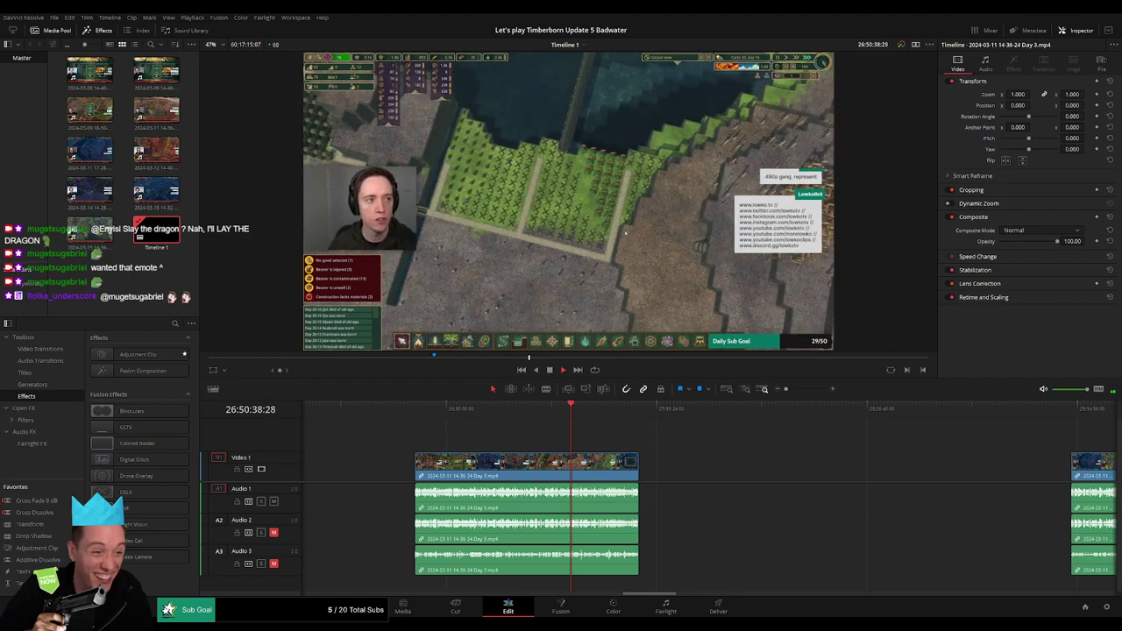
{"action": "key", "text": "ctrl+equal"}
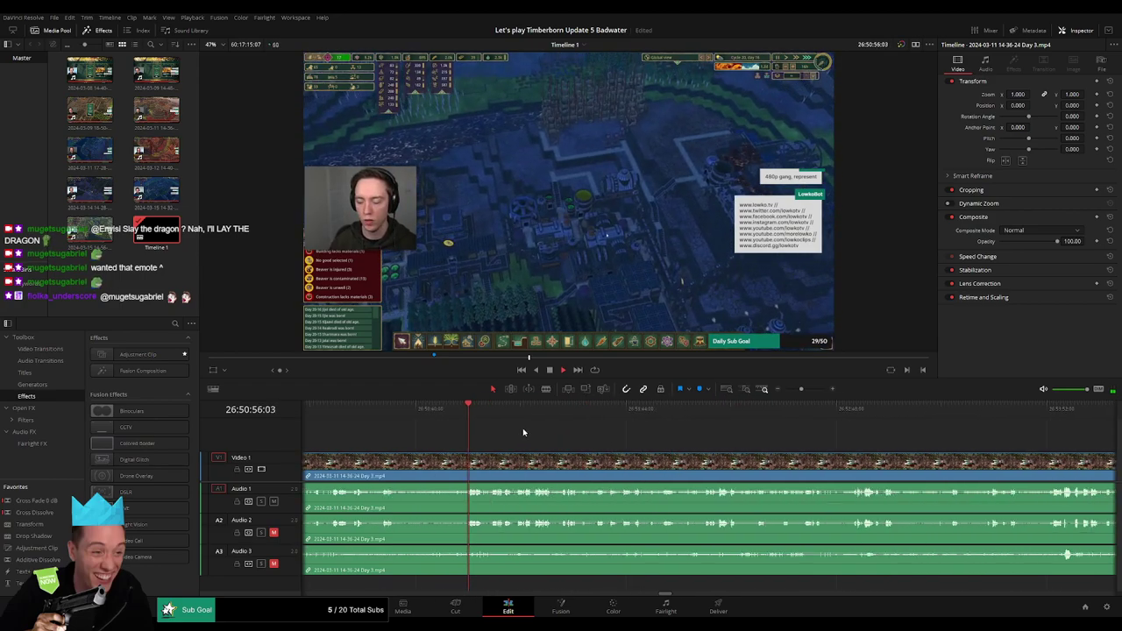
{"action": "left_click", "coordinate": [614, 418]}
{"action": "left_click_drag", "start_coordinate": [614, 417], "coordinate": [692, 420]}
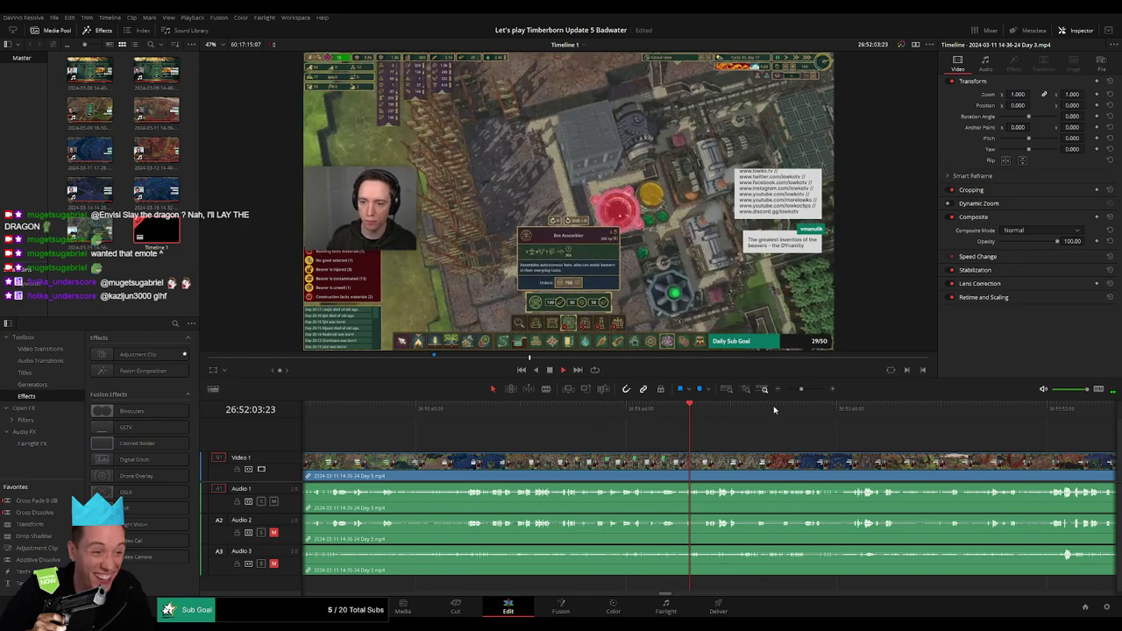
{"action": "key", "text": "ctrl+equal"}
{"action": "left_click", "coordinate": [483, 409]}
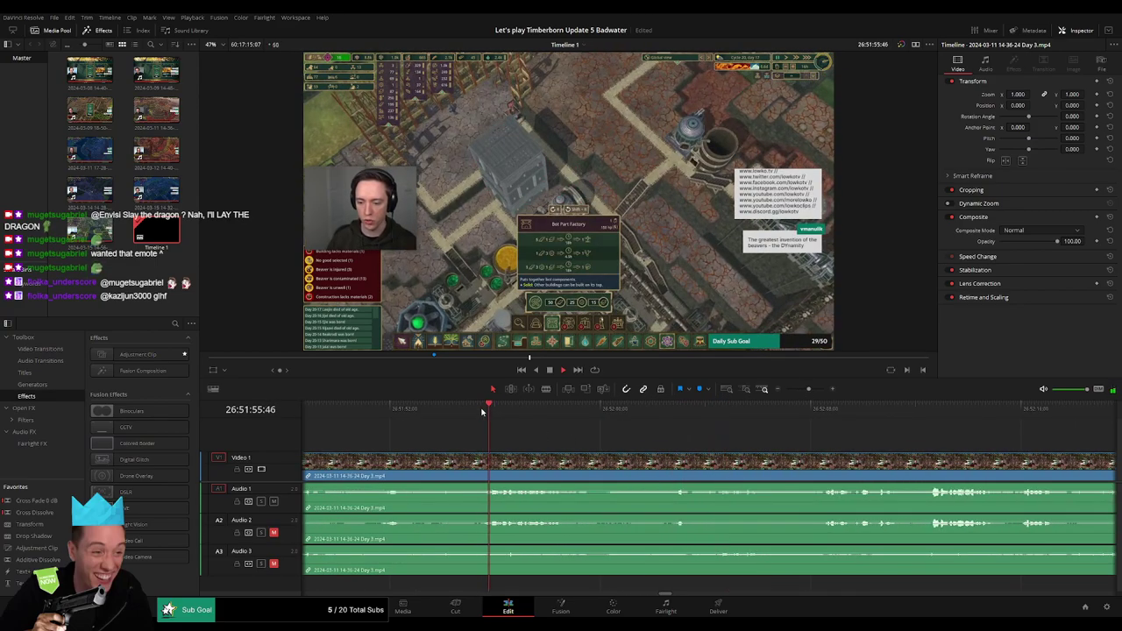
{"action": "key", "text": "space"}
Park the playhead at 26:52:07:30 and split the clip there with Ctrl+B
{"action": "left_click", "coordinate": [667, 409]}
{"action": "scroll", "coordinate": [666, 430], "scroll_direction": "down", "scroll_amount": 2}
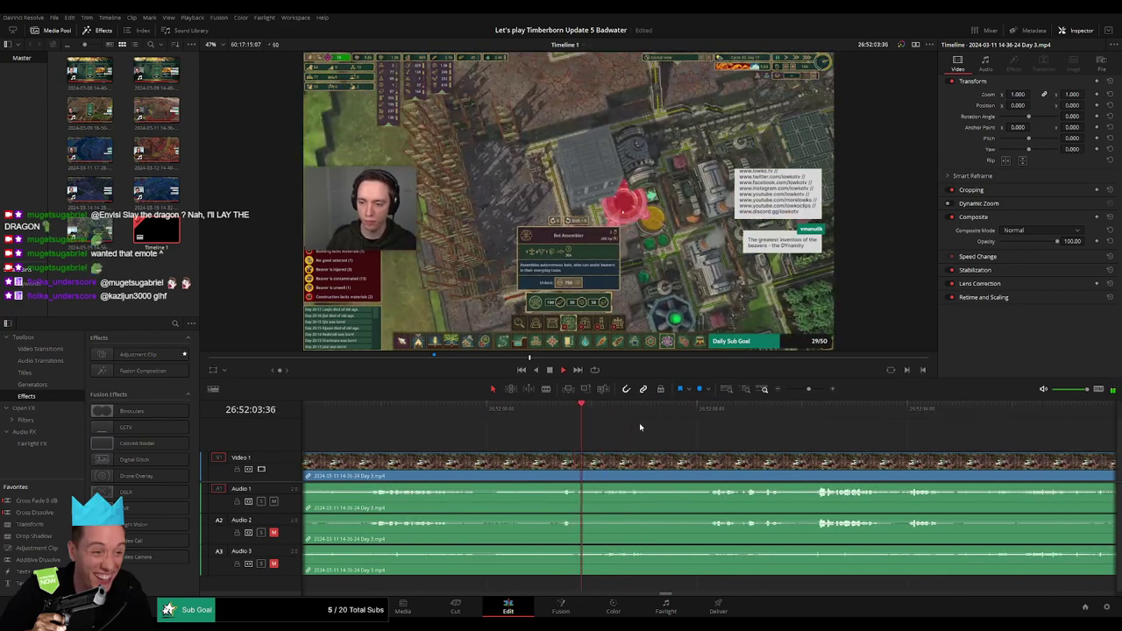
{"action": "left_click", "coordinate": [695, 425]}
{"action": "scroll", "coordinate": [669, 438], "scroll_direction": "down", "scroll_amount": 2}
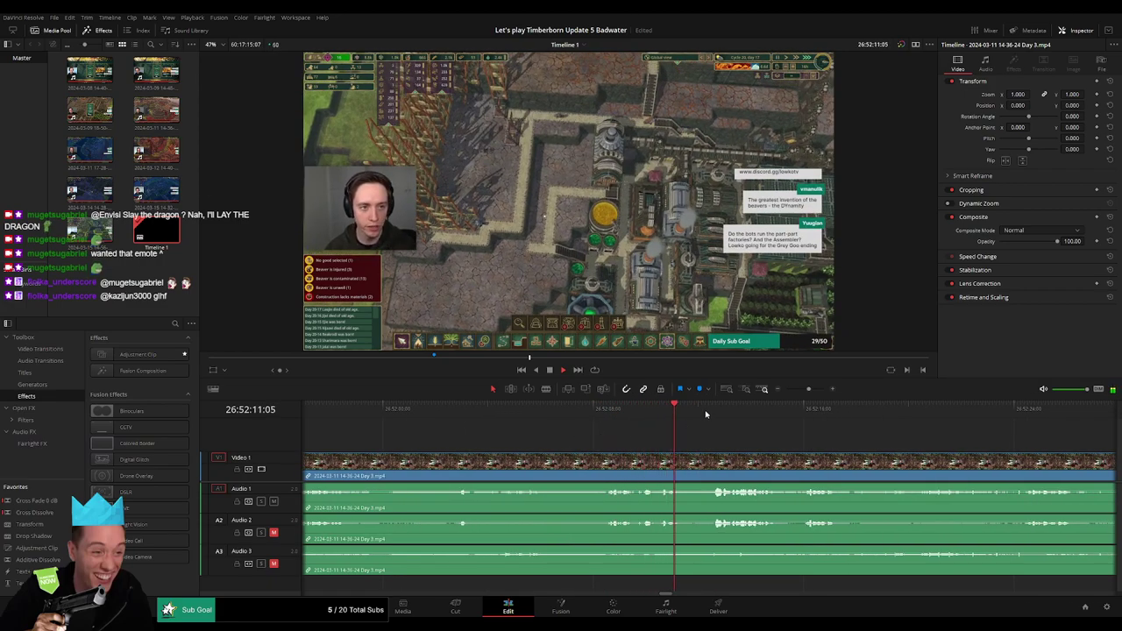
{"action": "left_click", "coordinate": [713, 409]}
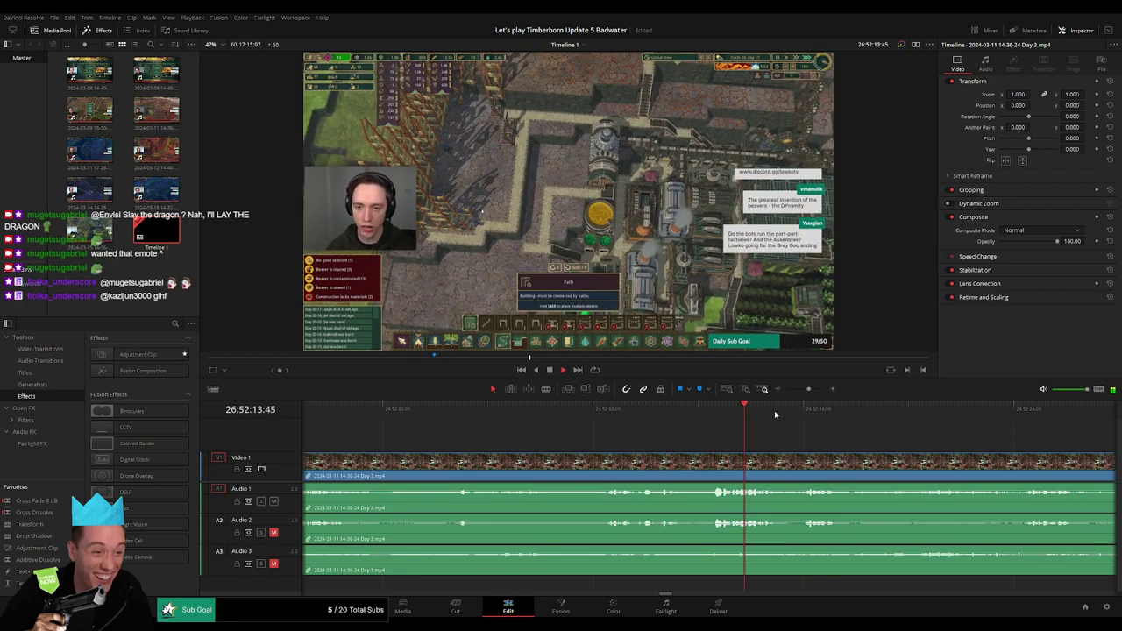
{"action": "left_click", "coordinate": [774, 411]}
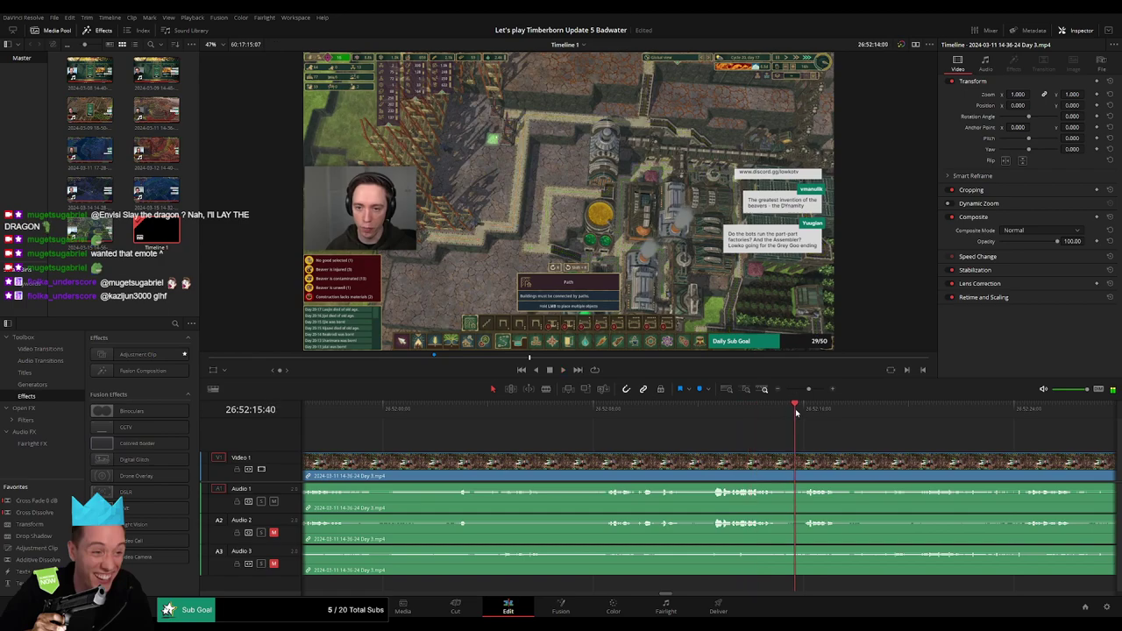
{"action": "left_click", "coordinate": [605, 409]}
{"action": "left_click_drag", "start_coordinate": [606, 412], "coordinate": [580, 417]}
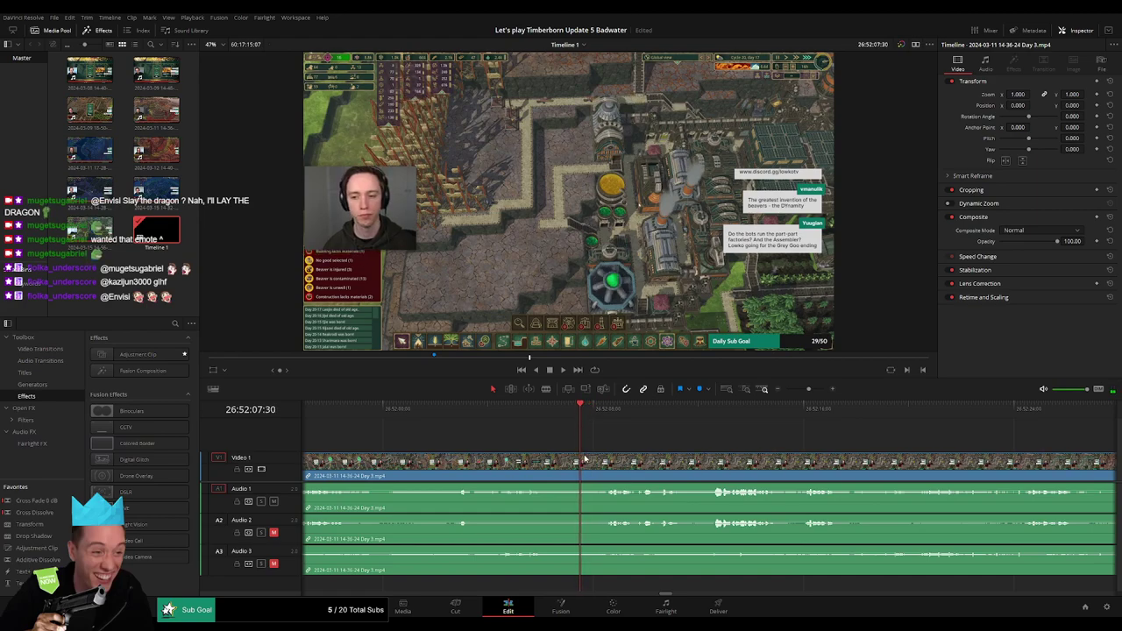
{"action": "key", "text": "ctrl+b"}
Drag a clip fade handle to add a fade at the 26:52:07 cut
{"action": "mouse_move", "coordinate": [585, 459]}
{"action": "left_mouse_down"}
{"action": "mouse_move", "coordinate": [607, 457]}
{"action": "mouse_move", "coordinate": [558, 457]}
{"action": "left_mouse_up"}
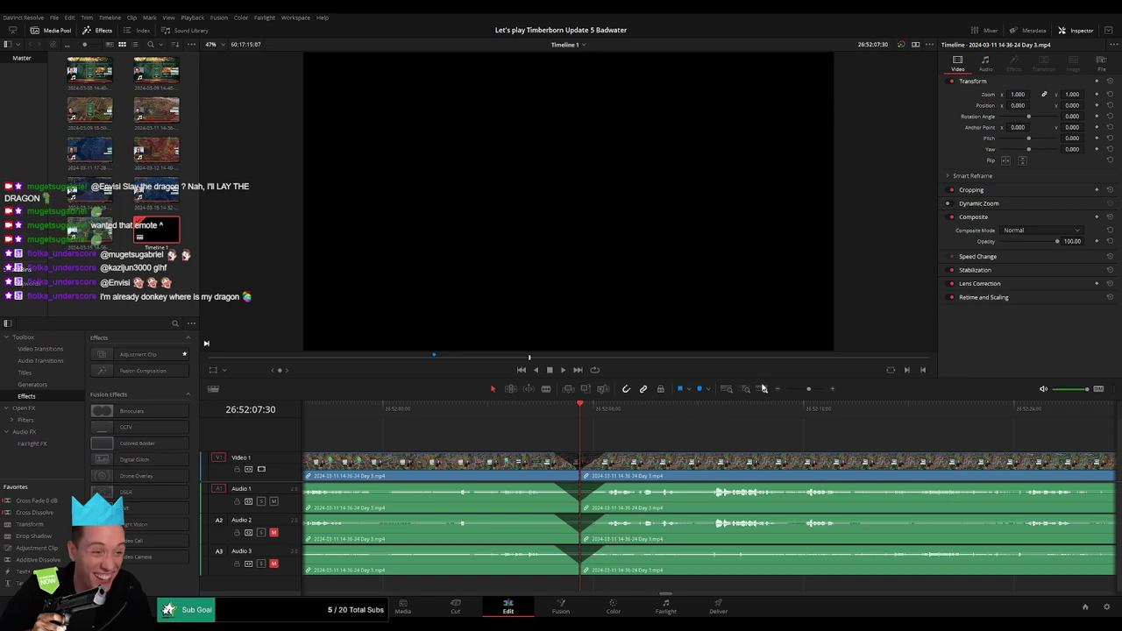
Zoom the timeline out, resize the viewer and track panels, and stop playback
{"action": "left_click_drag", "start_coordinate": [807, 387], "coordinate": [786, 388]}
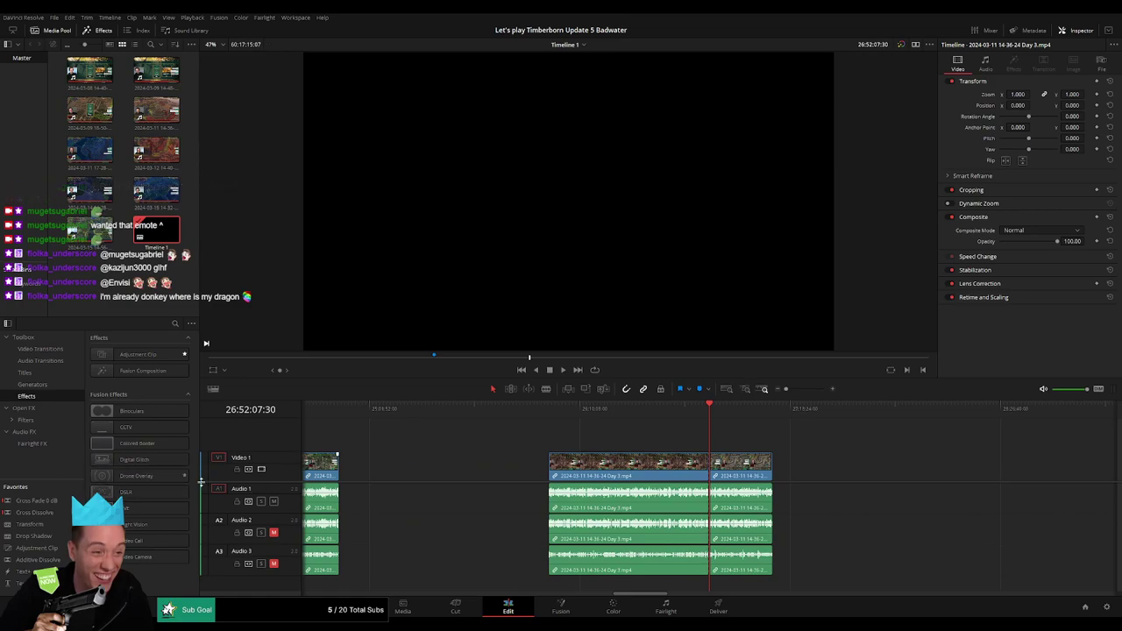
{"action": "left_click_drag", "start_coordinate": [212, 482], "coordinate": [212, 488]}
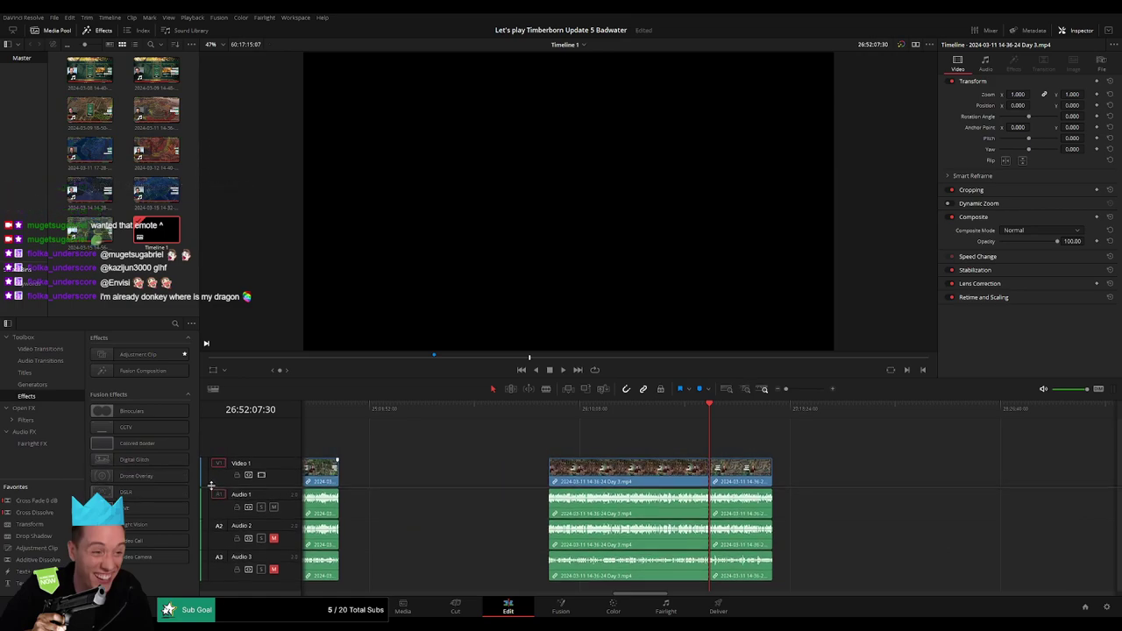
{"action": "left_click_drag", "start_coordinate": [433, 398], "coordinate": [433, 442]}
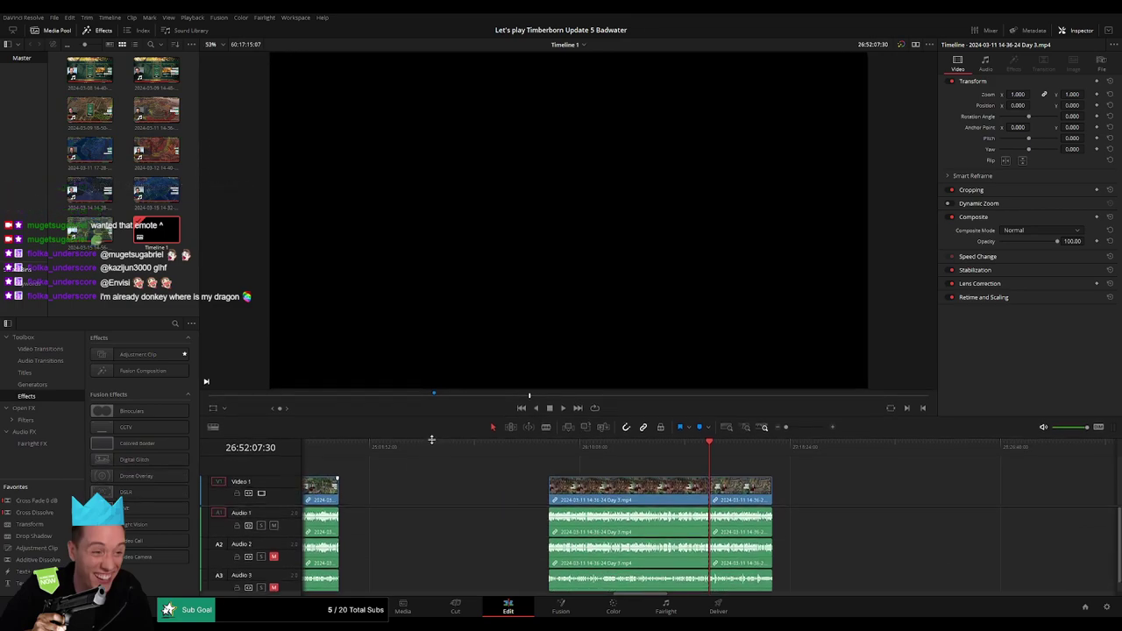
{"action": "left_click_drag", "start_coordinate": [286, 509], "coordinate": [285, 494]}
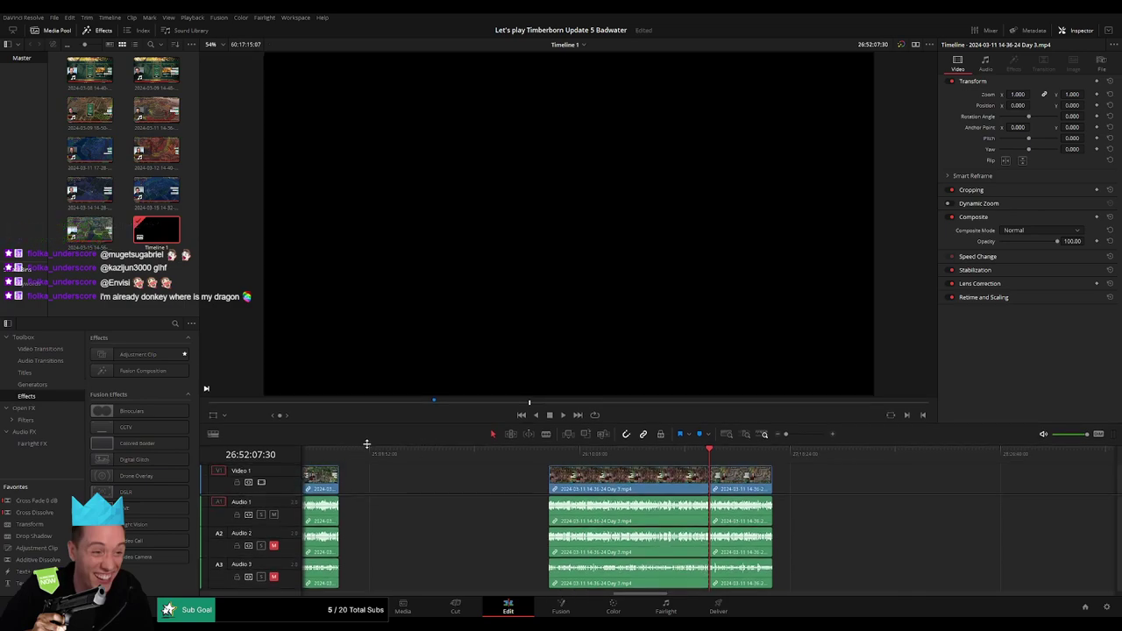
{"action": "left_click_drag", "start_coordinate": [367, 445], "coordinate": [368, 433]}
{"action": "left_click_drag", "start_coordinate": [270, 484], "coordinate": [372, 494]}
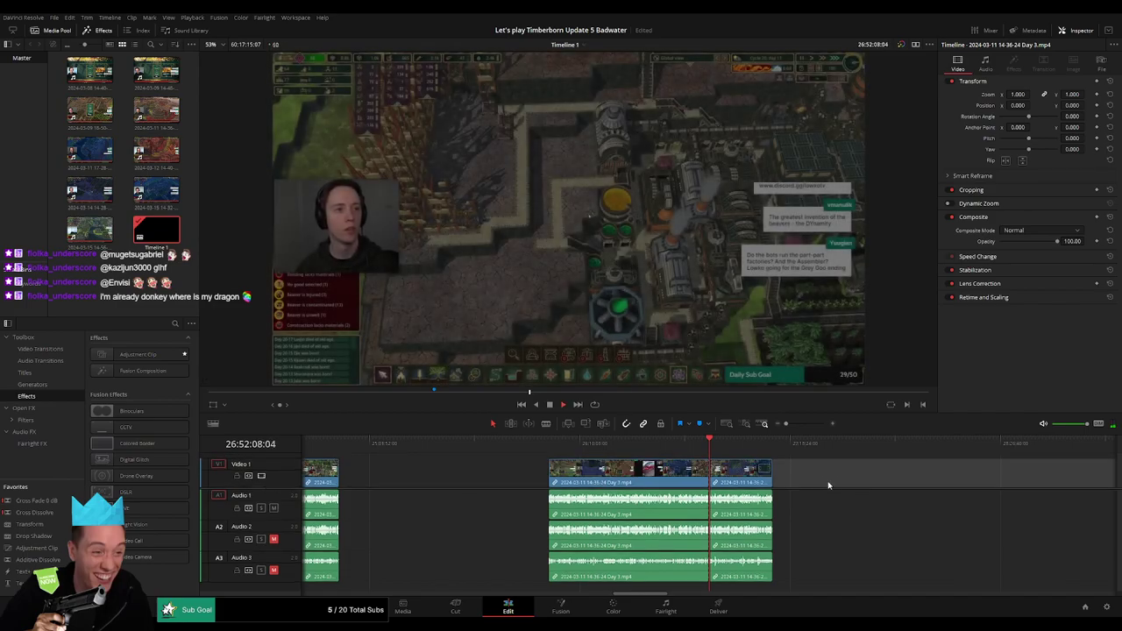
{"action": "key", "text": "Up"}
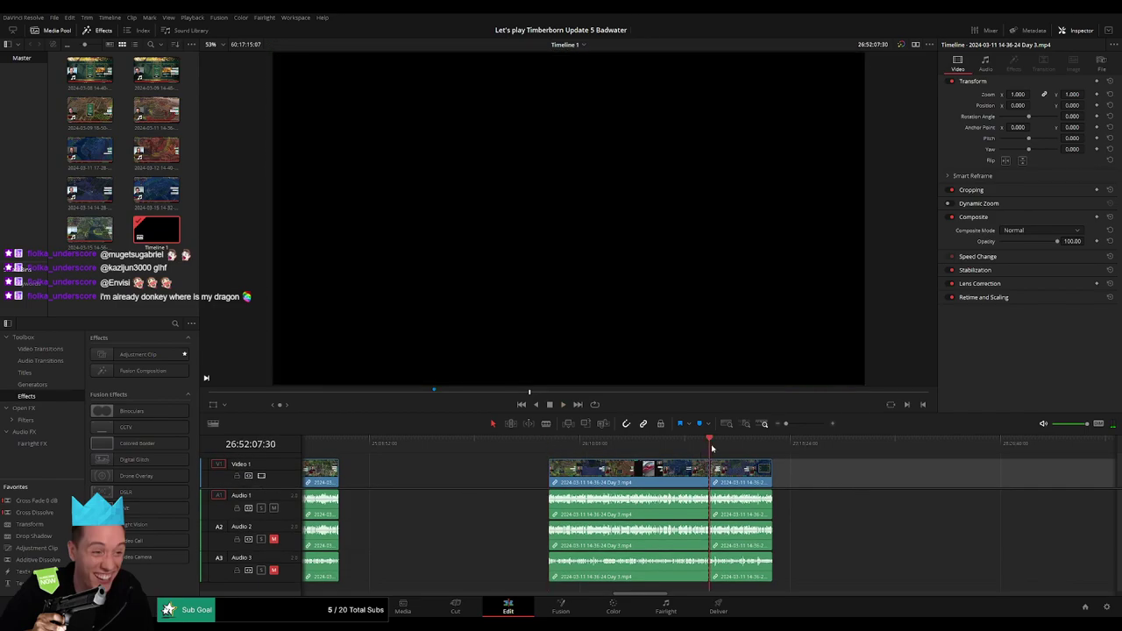
Butt the cut-off trailing Day 3 footage against the Day 3 part 2 clip
{"action": "scroll", "coordinate": [658, 471], "scroll_direction": "right", "scroll_amount": 5}
{"action": "scroll", "coordinate": [540, 467], "scroll_direction": "right", "scroll_amount": 4}
{"action": "left_click_drag", "start_coordinate": [418, 478], "coordinate": [849, 478]}
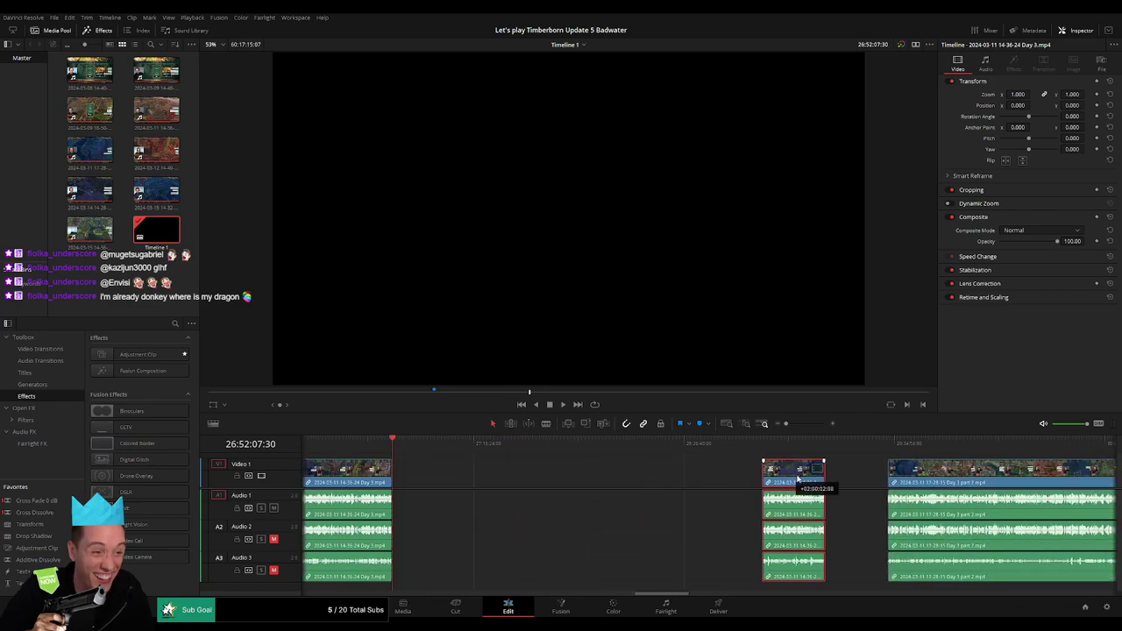
{"action": "left_click", "coordinate": [527, 476]}
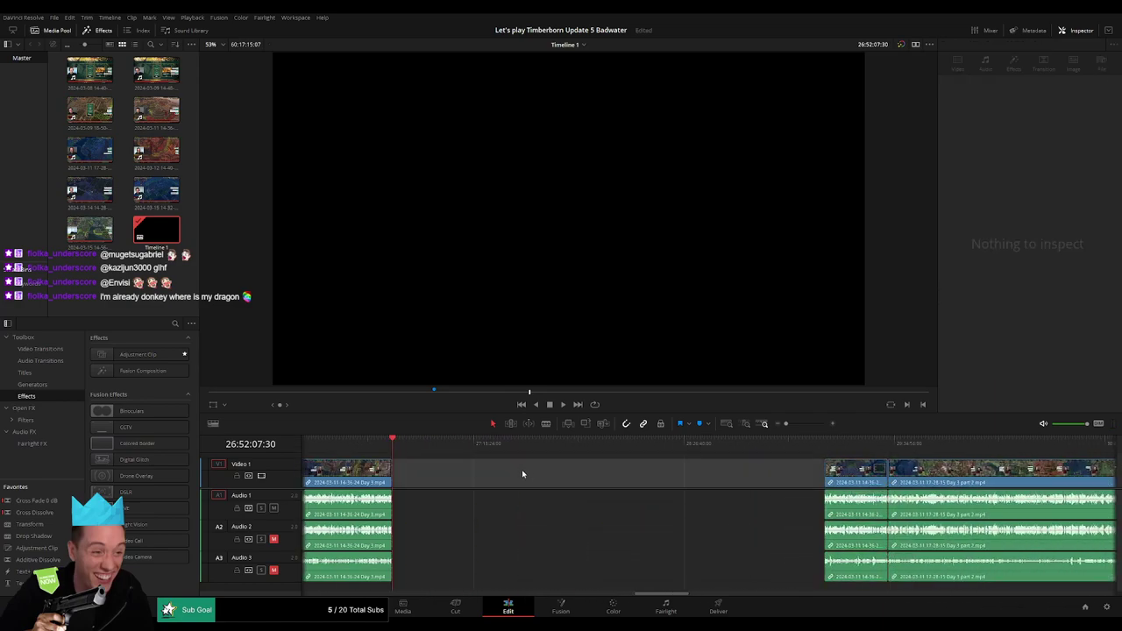
Park the playhead at 28:00:00:00 and slide the later clips left toward it
{"action": "left_click_drag", "start_coordinate": [394, 446], "coordinate": [602, 462]}
{"action": "left_click_drag", "start_coordinate": [778, 426], "coordinate": [789, 425]}
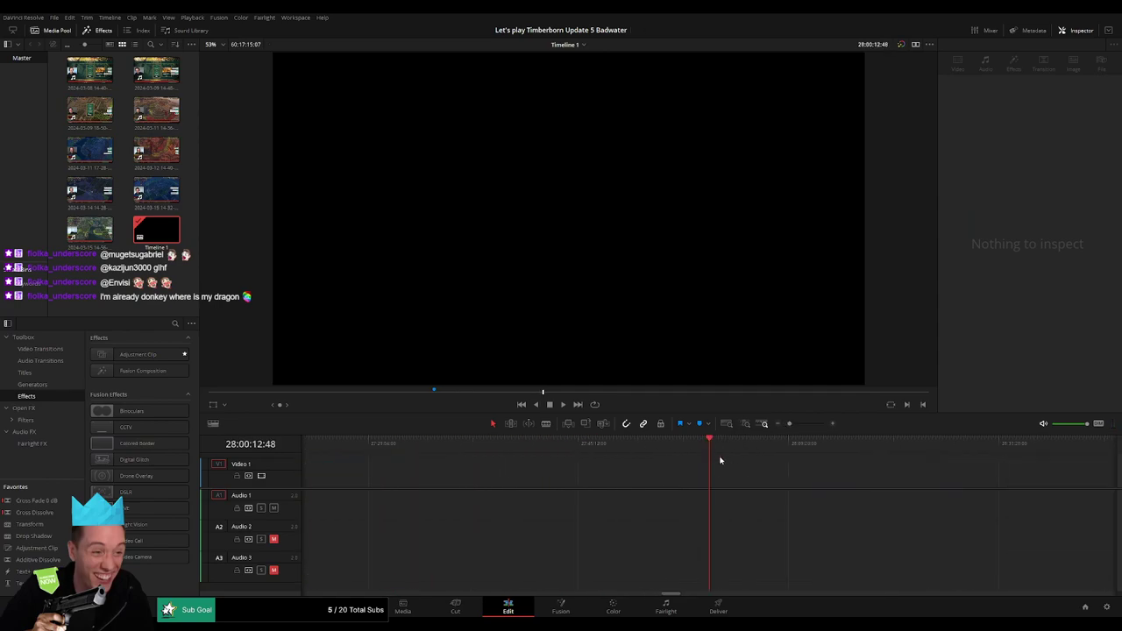
{"action": "left_click", "coordinate": [706, 445]}
{"action": "left_click_drag", "start_coordinate": [705, 445], "coordinate": [709, 445]}
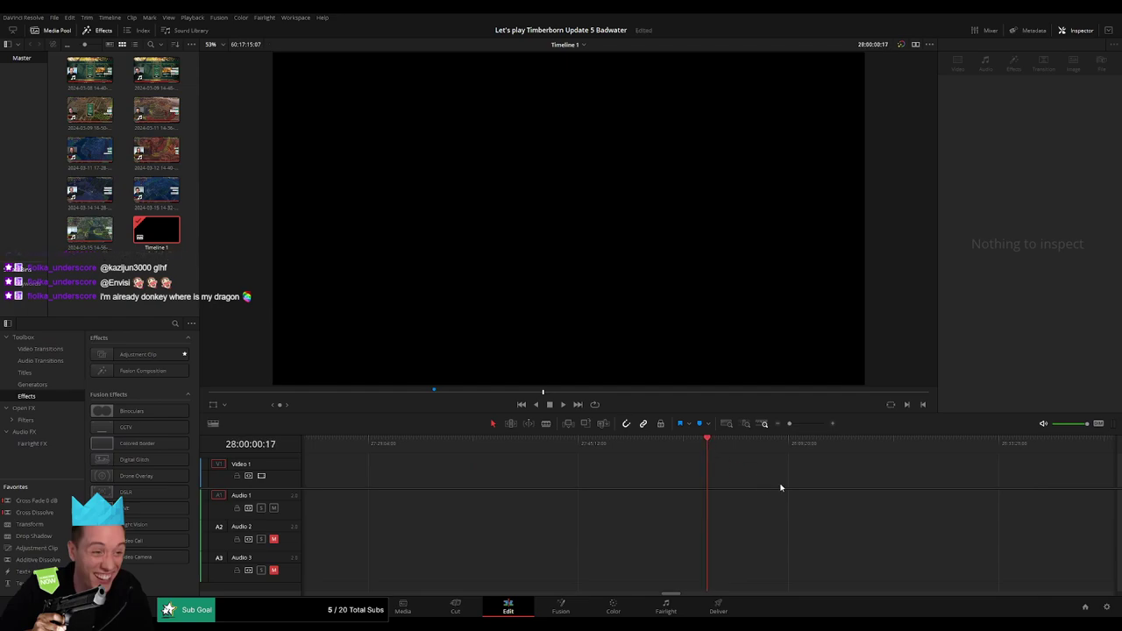
{"action": "left_click_drag", "start_coordinate": [789, 425], "coordinate": [785, 424]}
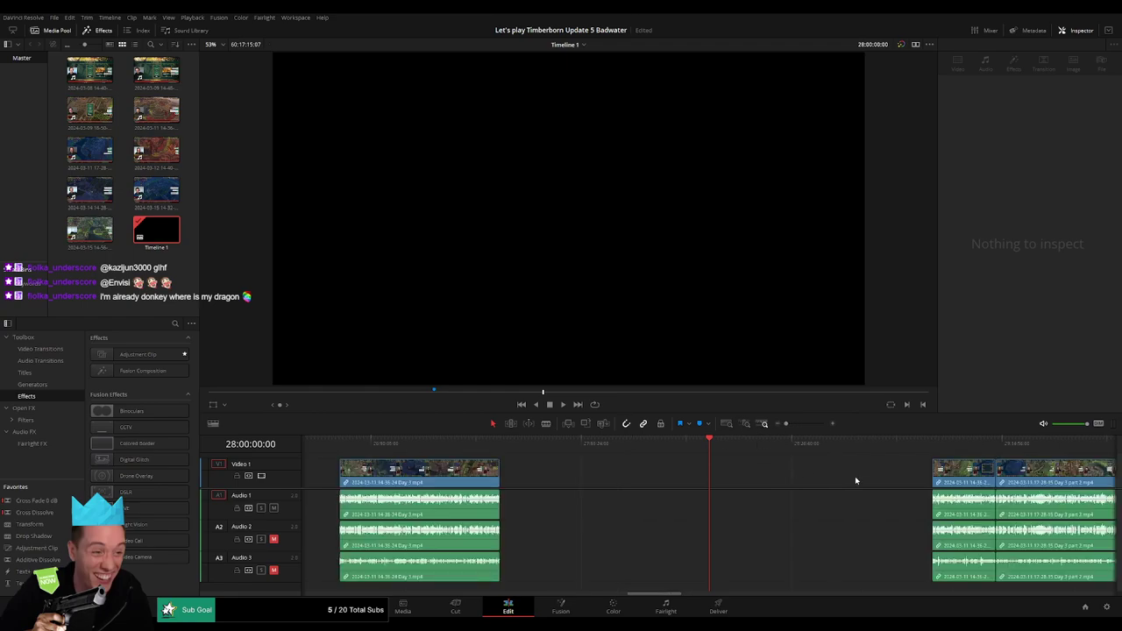
{"action": "left_click_drag", "start_coordinate": [854, 479], "coordinate": [1052, 561]}
{"action": "left_click_drag", "start_coordinate": [1051, 491], "coordinate": [830, 477]}
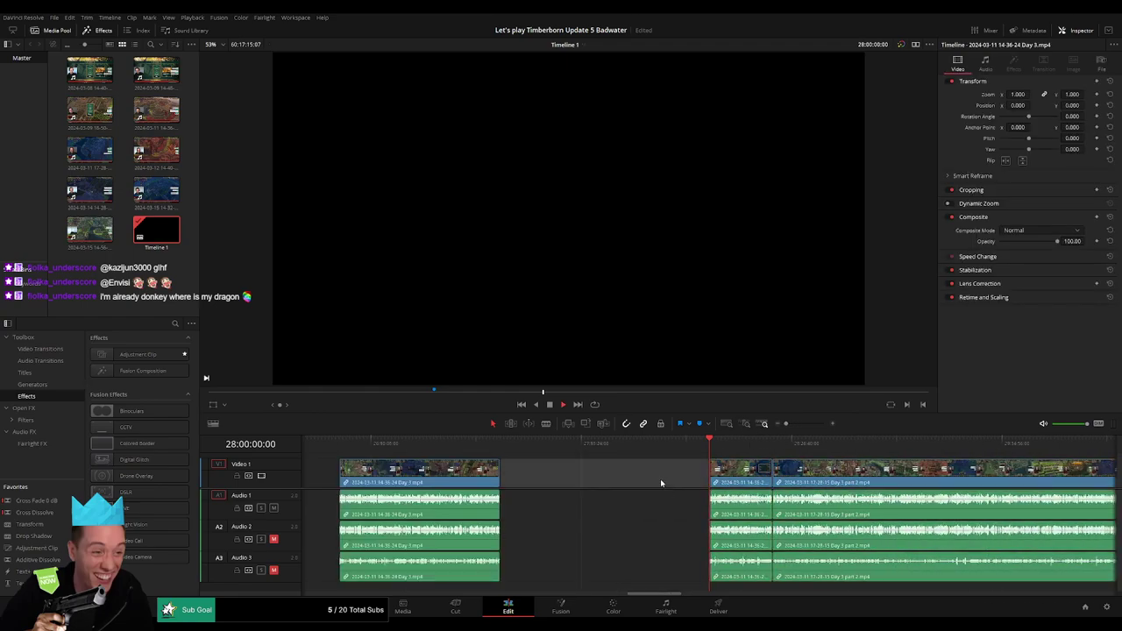
Play and scrub through the Day 3 part 2 stream to find the next cut
{"action": "key", "text": "space"}
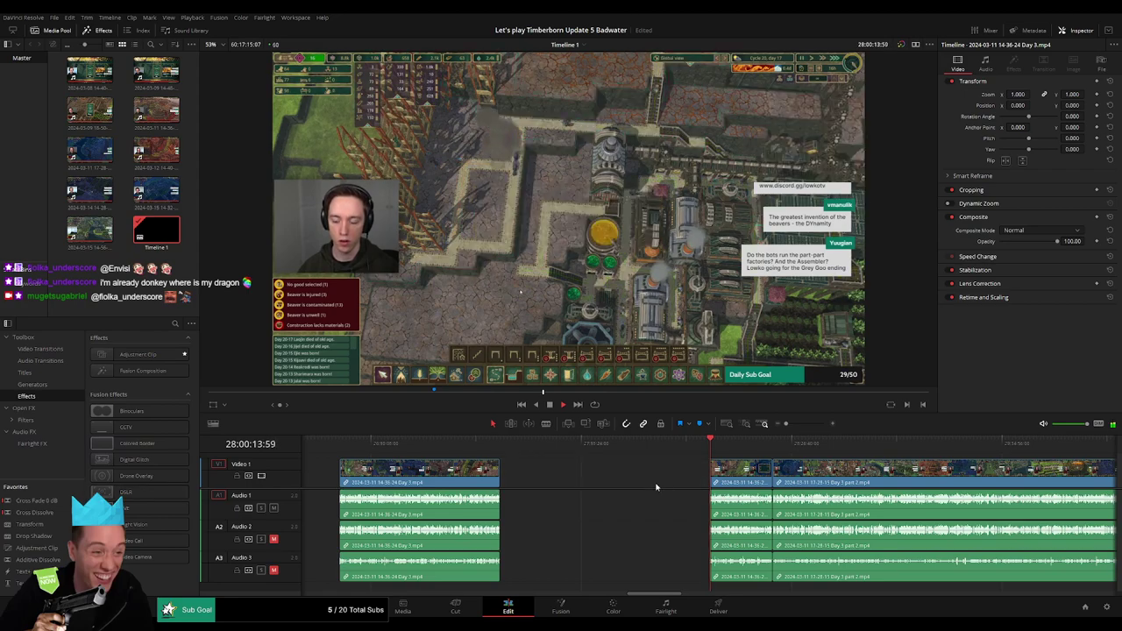
{"action": "scroll", "coordinate": [658, 483], "scroll_direction": "right", "scroll_amount": 3}
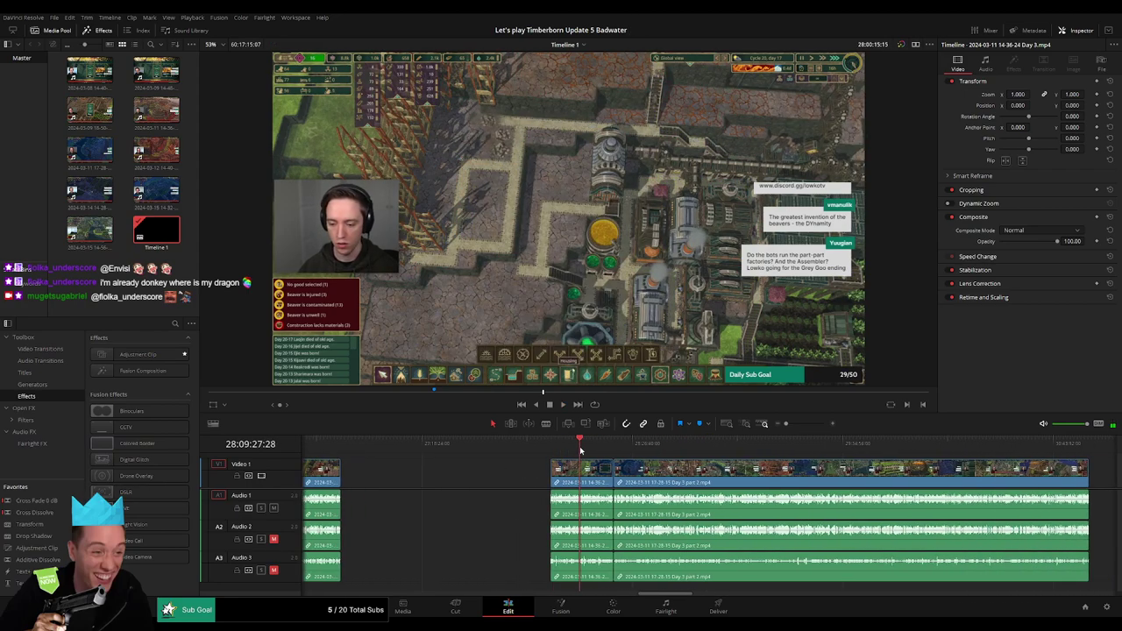
{"action": "left_click_drag", "start_coordinate": [579, 446], "coordinate": [754, 449]}
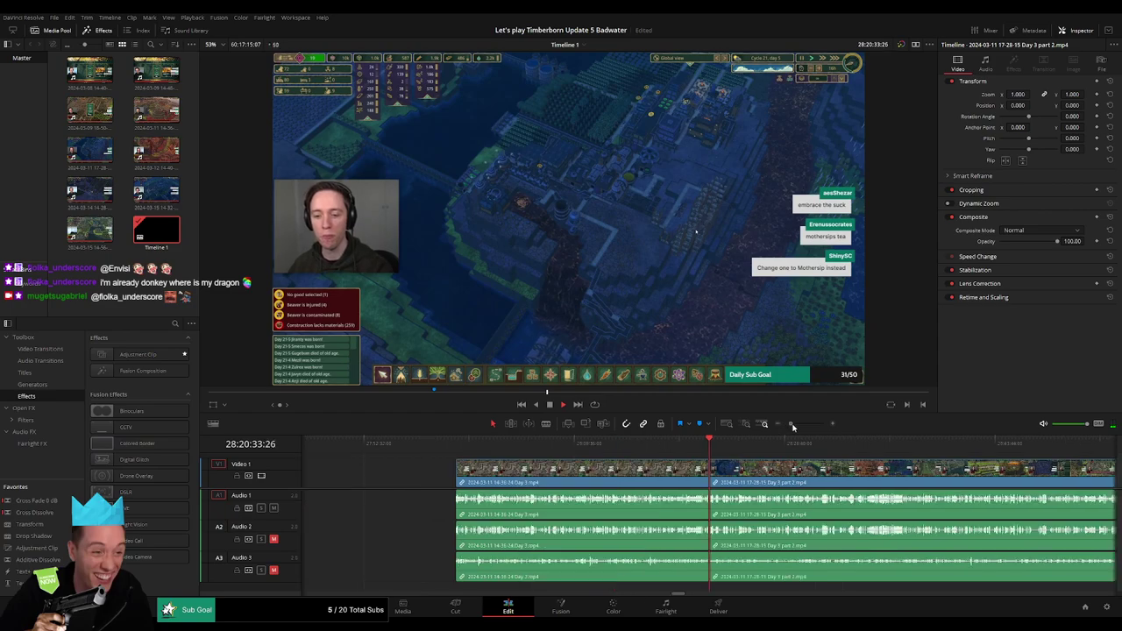
{"action": "scroll", "coordinate": [753, 449], "scroll_direction": "right", "scroll_amount": 3}
{"action": "left_click", "coordinate": [681, 444]}
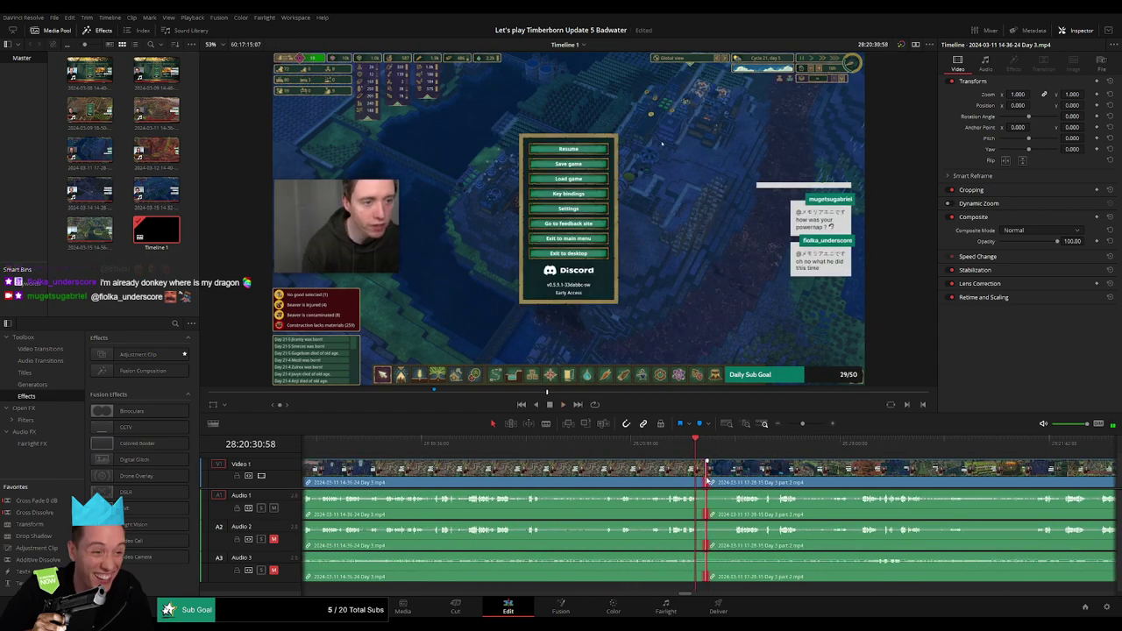
{"action": "left_click", "coordinate": [735, 444]}
{"action": "scroll", "coordinate": [754, 451], "scroll_direction": "down", "scroll_amount": 3}
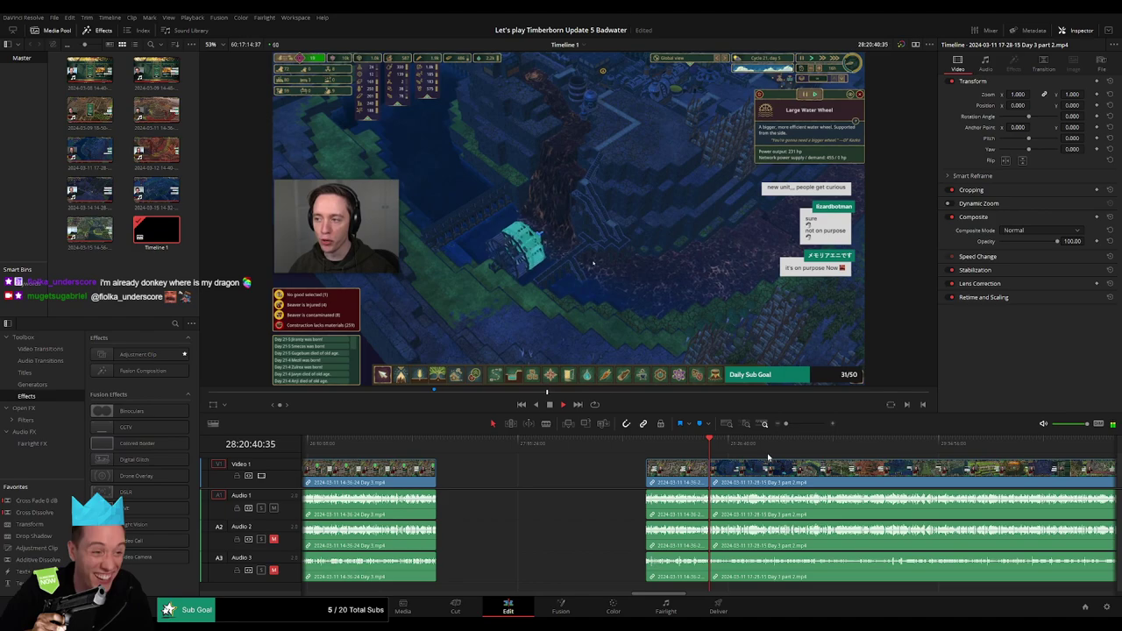
{"action": "scroll", "coordinate": [591, 446], "scroll_direction": "right", "scroll_amount": 5}
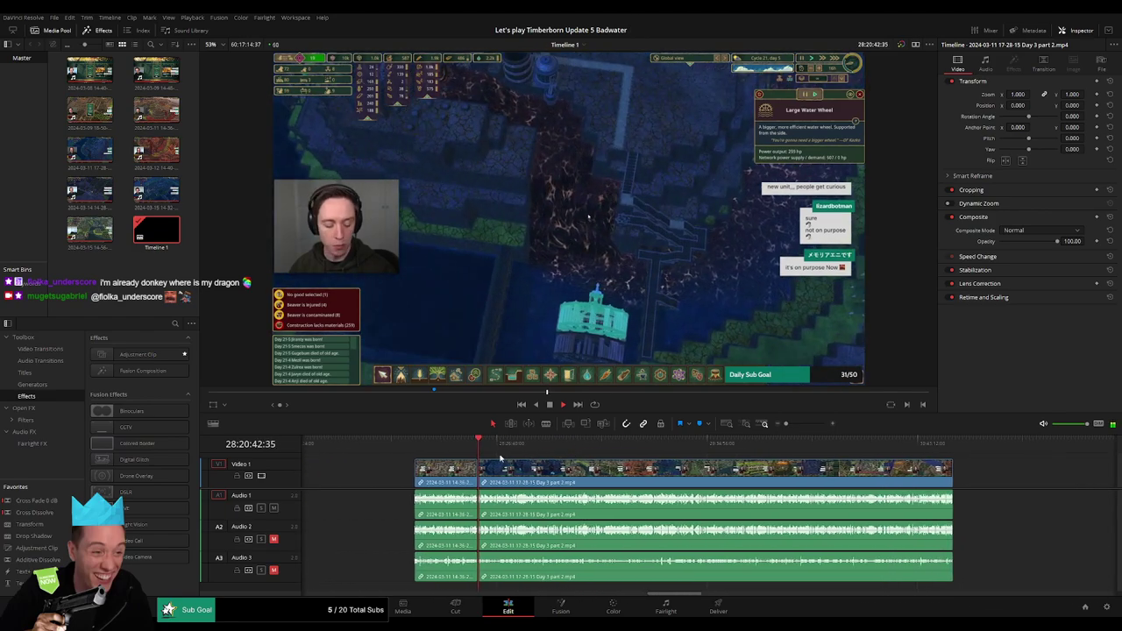
Pinpoint 28:52:09:00 and blade every track at the playhead
{"action": "left_click_drag", "start_coordinate": [495, 448], "coordinate": [583, 461]}
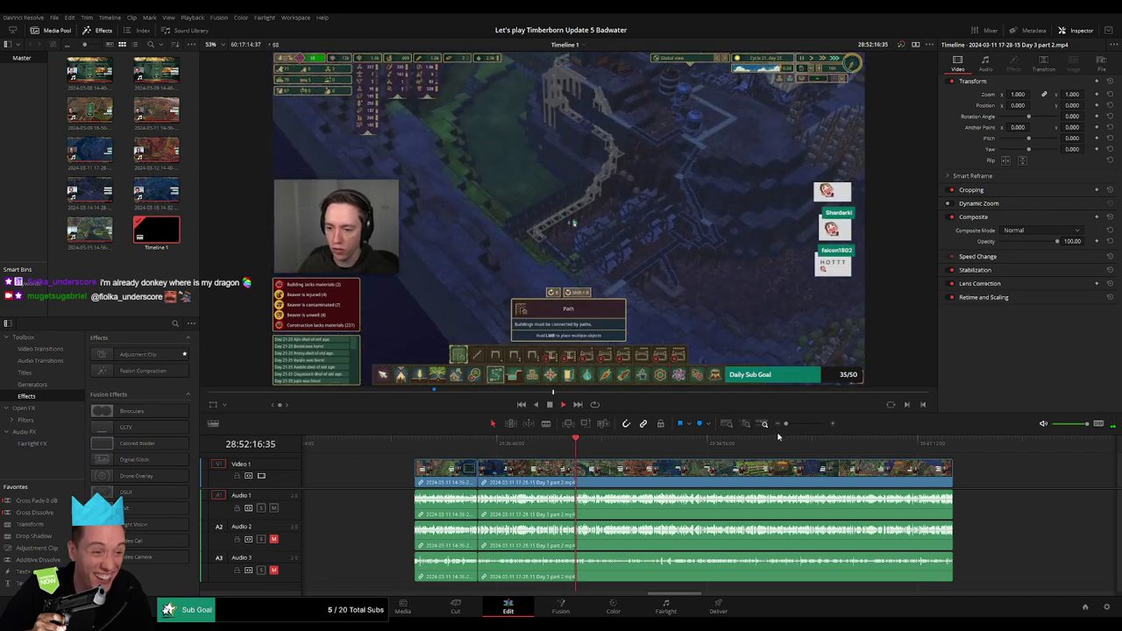
{"action": "left_click_drag", "start_coordinate": [785, 424], "coordinate": [803, 426]}
{"action": "left_click", "coordinate": [657, 446]}
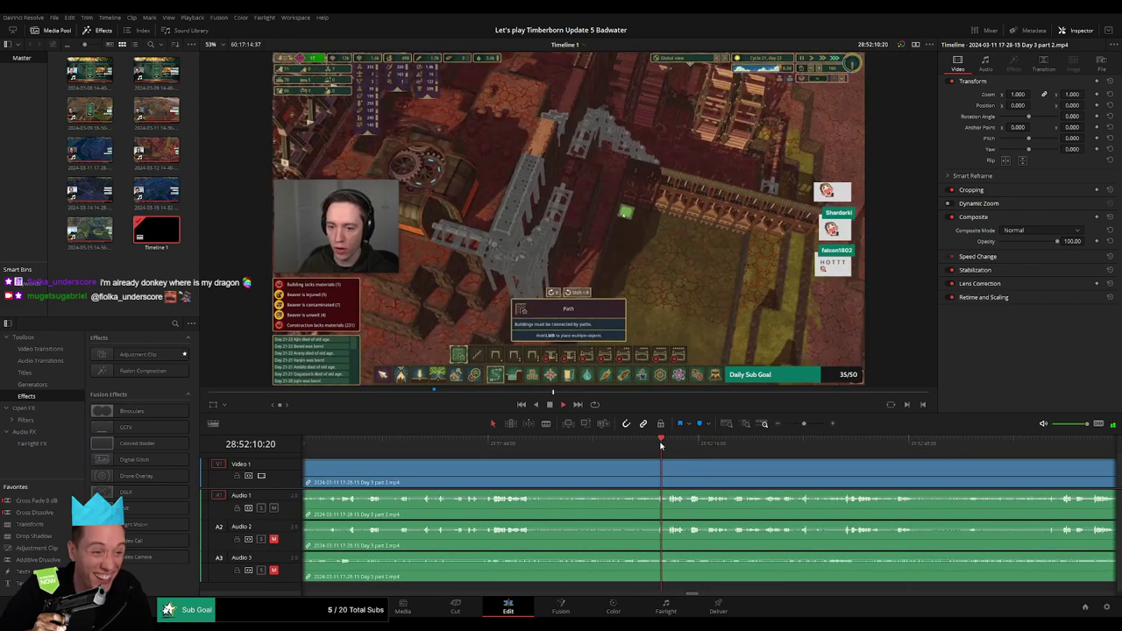
{"action": "left_click_drag", "start_coordinate": [657, 446], "coordinate": [675, 447]}
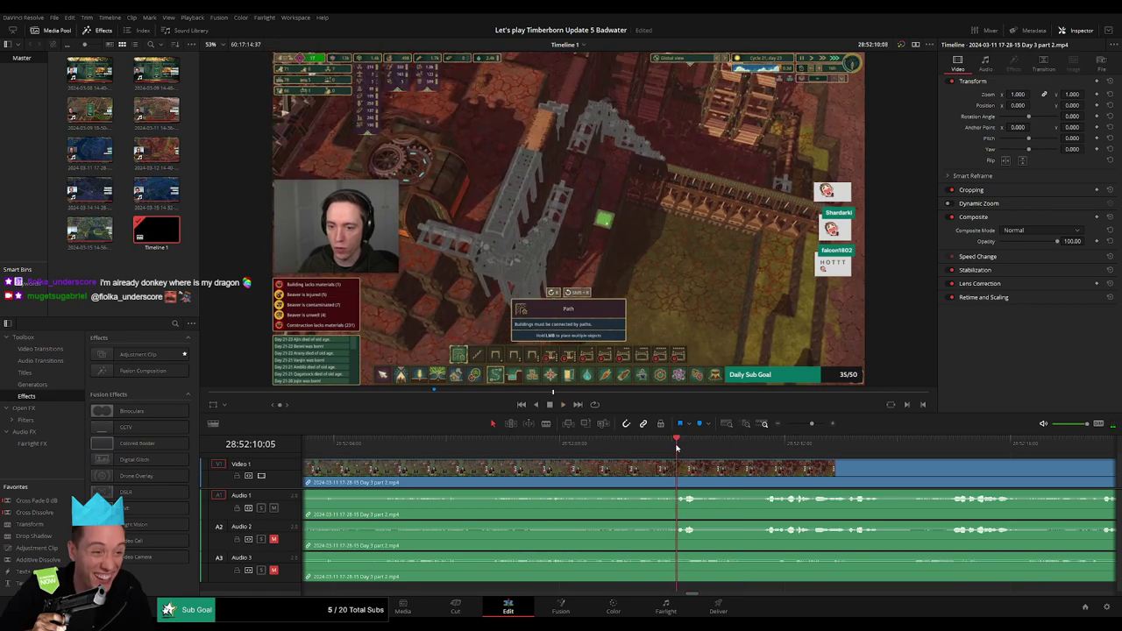
{"action": "left_click_drag", "start_coordinate": [675, 448], "coordinate": [615, 453]}
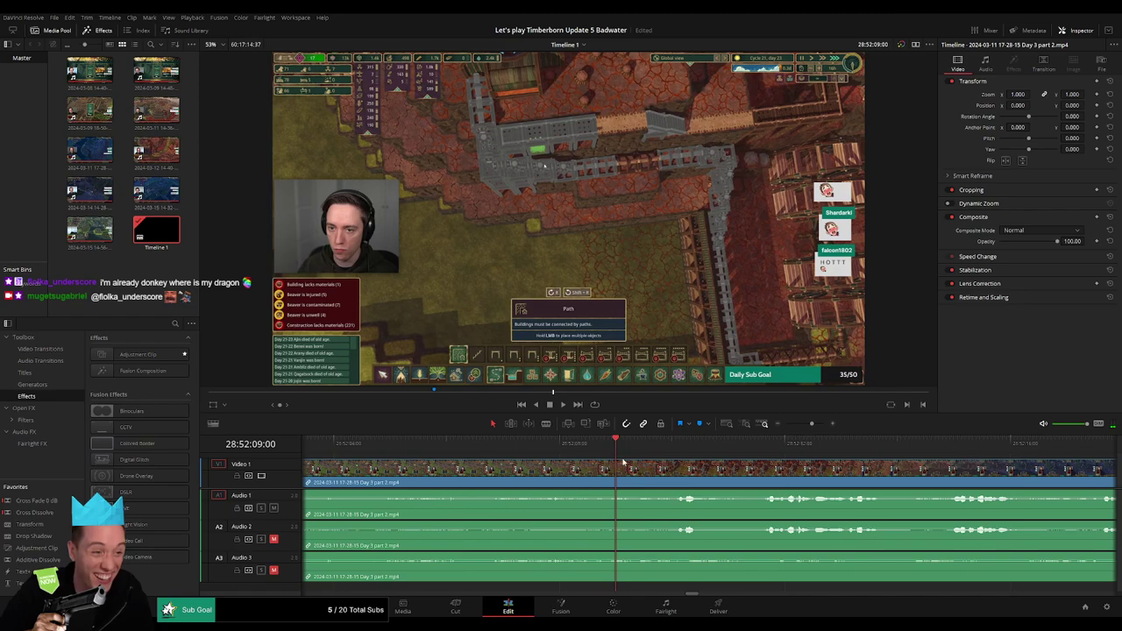
{"action": "key", "text": "b"}
{"action": "left_click", "coordinate": [618, 469]}
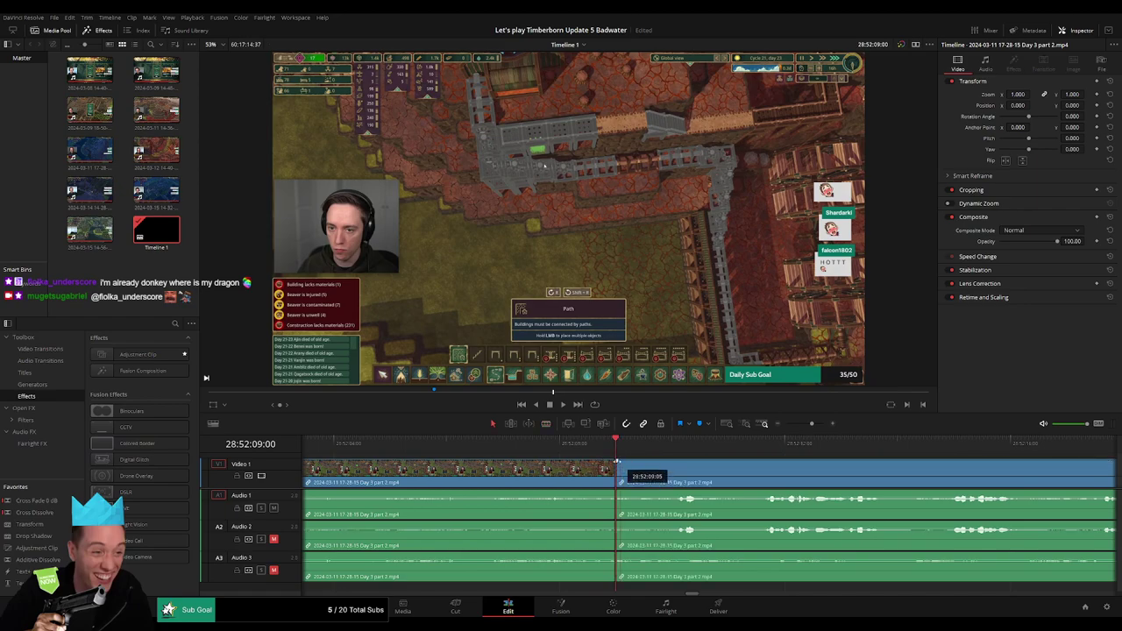
Fade the V1 video out and add fade-outs and fade-ins on Audio 1–3 at the 28:52:09 cut
{"action": "left_click_drag", "start_coordinate": [615, 469], "coordinate": [553, 462]}
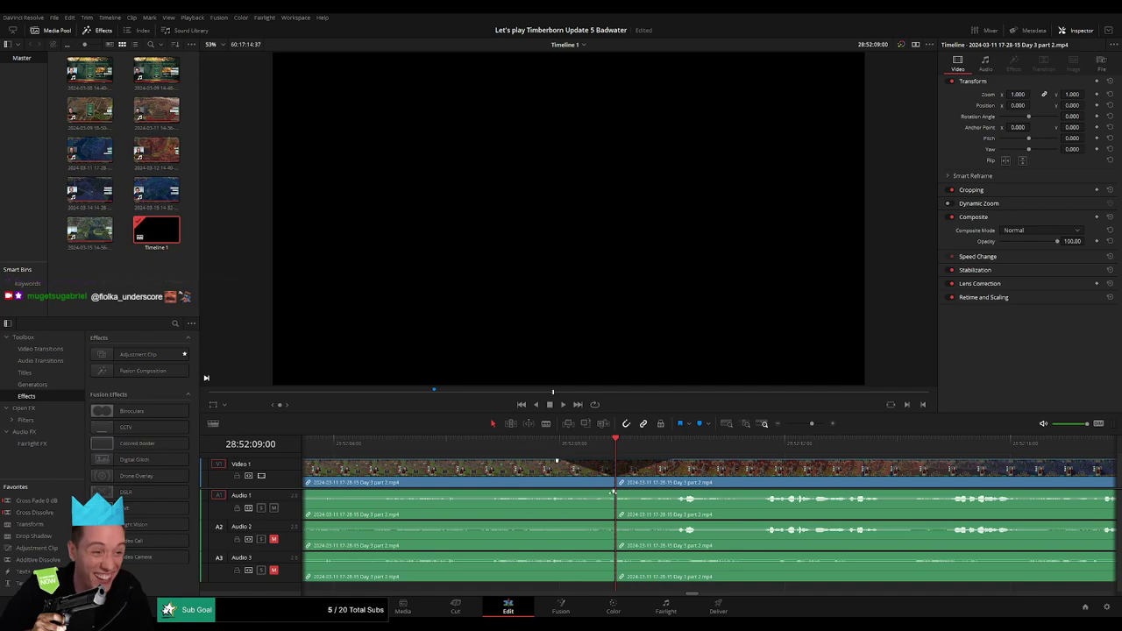
{"action": "mouse_move", "coordinate": [613, 493]}
{"action": "left_mouse_down"}
{"action": "mouse_move", "coordinate": [553, 491]}
{"action": "mouse_move", "coordinate": [650, 495]}
{"action": "left_mouse_up"}
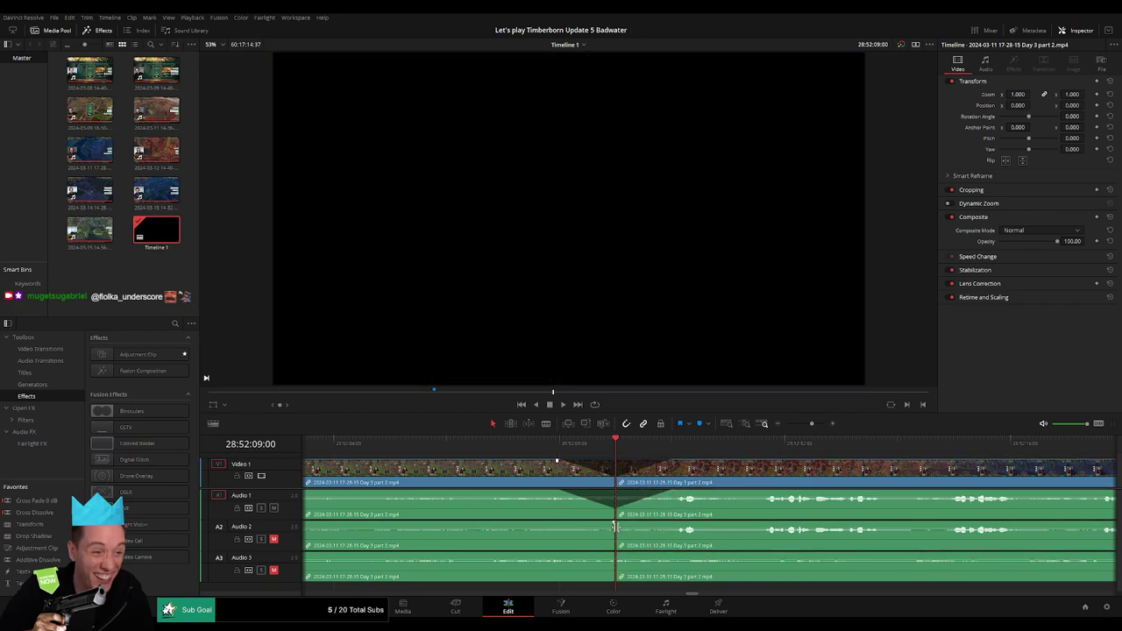
{"action": "left_click_drag", "start_coordinate": [598, 524], "coordinate": [556, 523]}
{"action": "left_click_drag", "start_coordinate": [654, 526], "coordinate": [678, 525]}
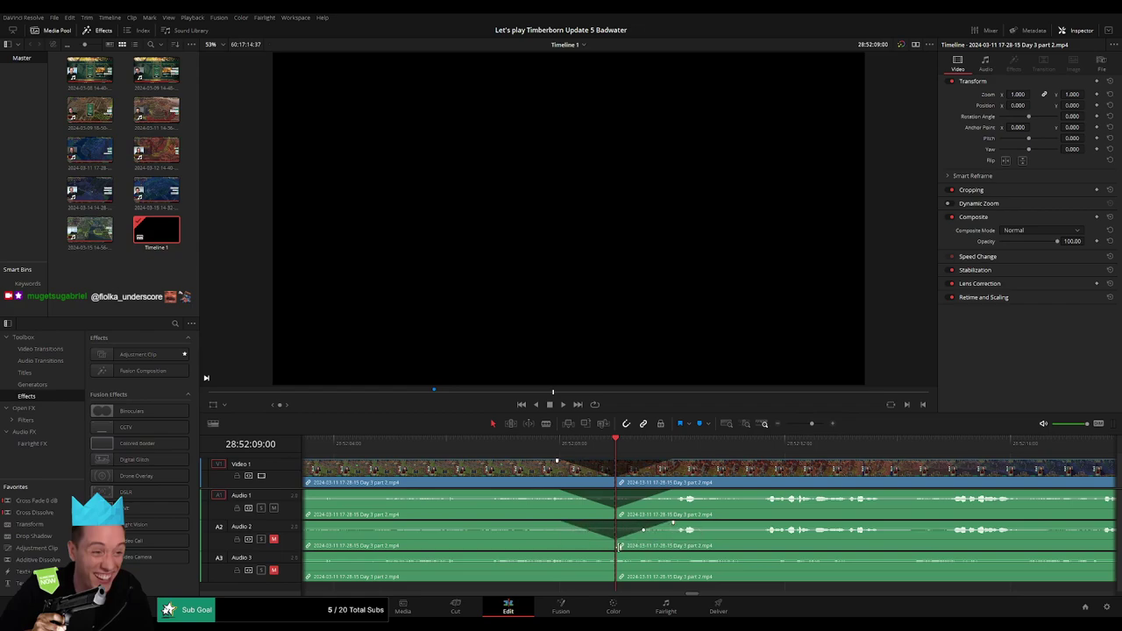
{"action": "mouse_move", "coordinate": [614, 555]}
{"action": "left_mouse_down"}
{"action": "mouse_move", "coordinate": [560, 554]}
{"action": "mouse_move", "coordinate": [663, 555]}
{"action": "left_mouse_up"}
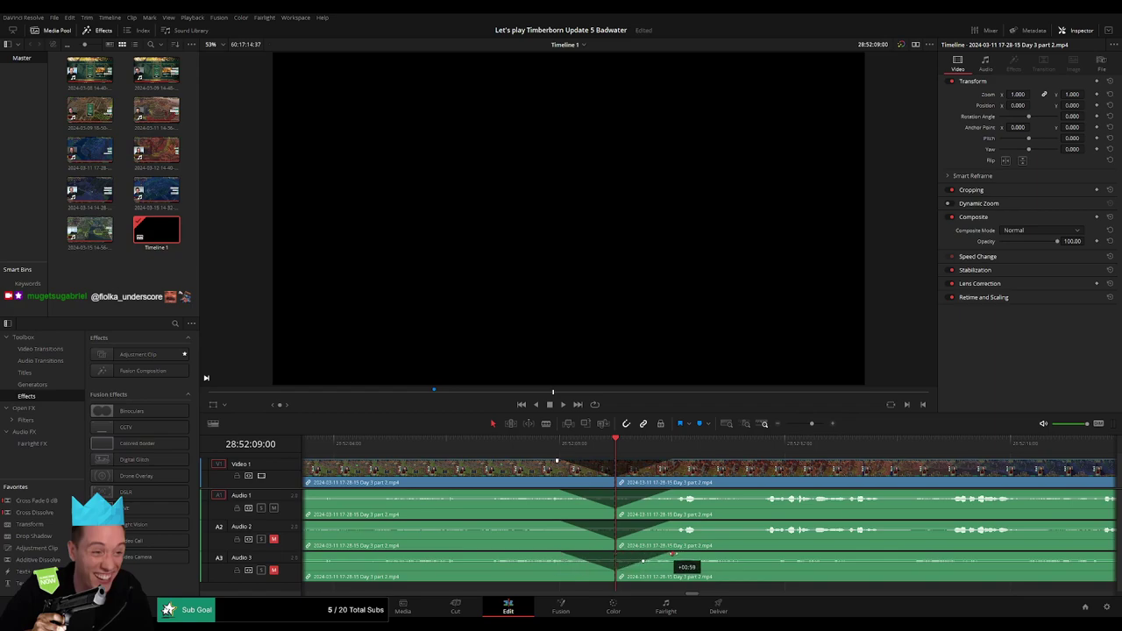
{"action": "left_click", "coordinate": [776, 426]}
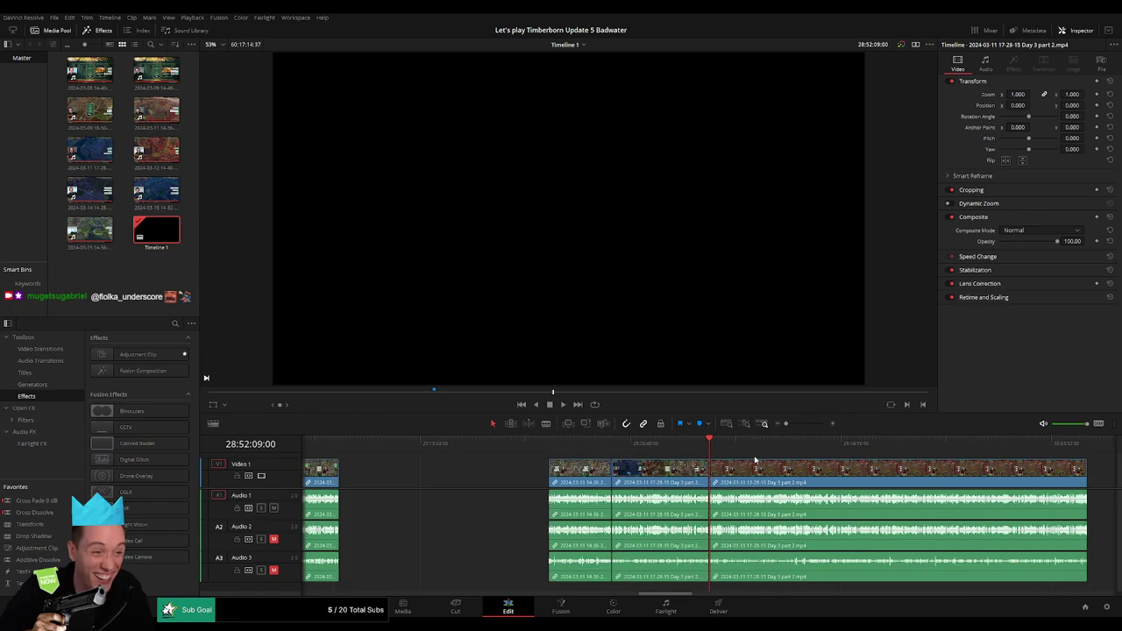
Park the playhead at 30:00:00:00 and snap the later Day 3 part 2 clip to it
{"action": "left_click", "coordinate": [376, 444]}
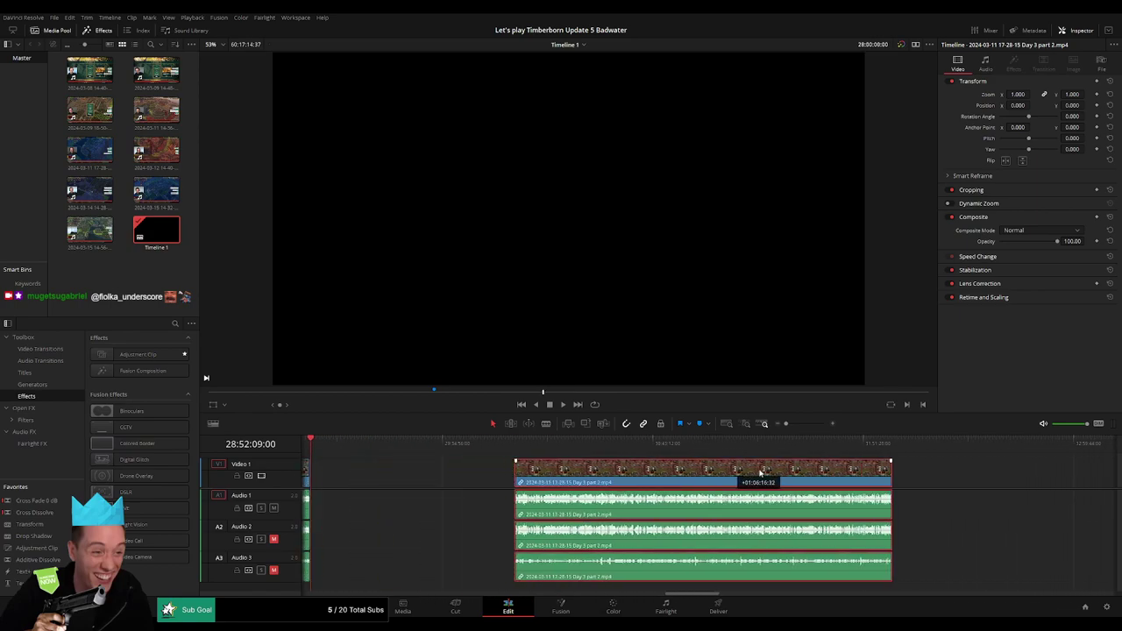
{"action": "left_click", "coordinate": [478, 471]}
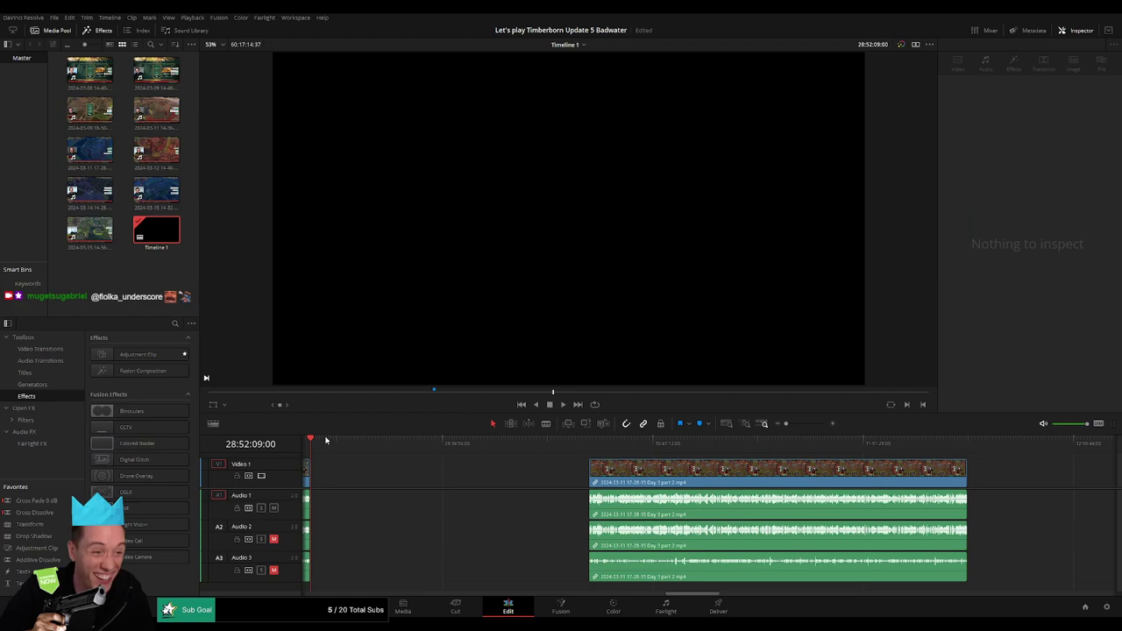
{"action": "left_click_drag", "start_coordinate": [471, 463], "coordinate": [516, 468]}
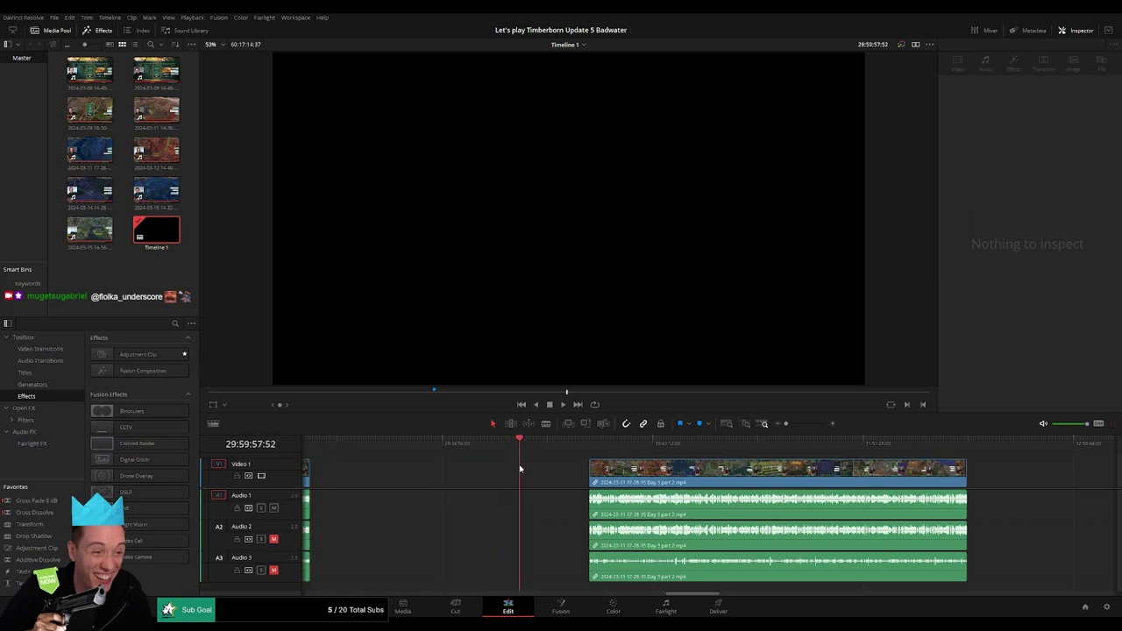
{"action": "left_click", "coordinate": [800, 424]}
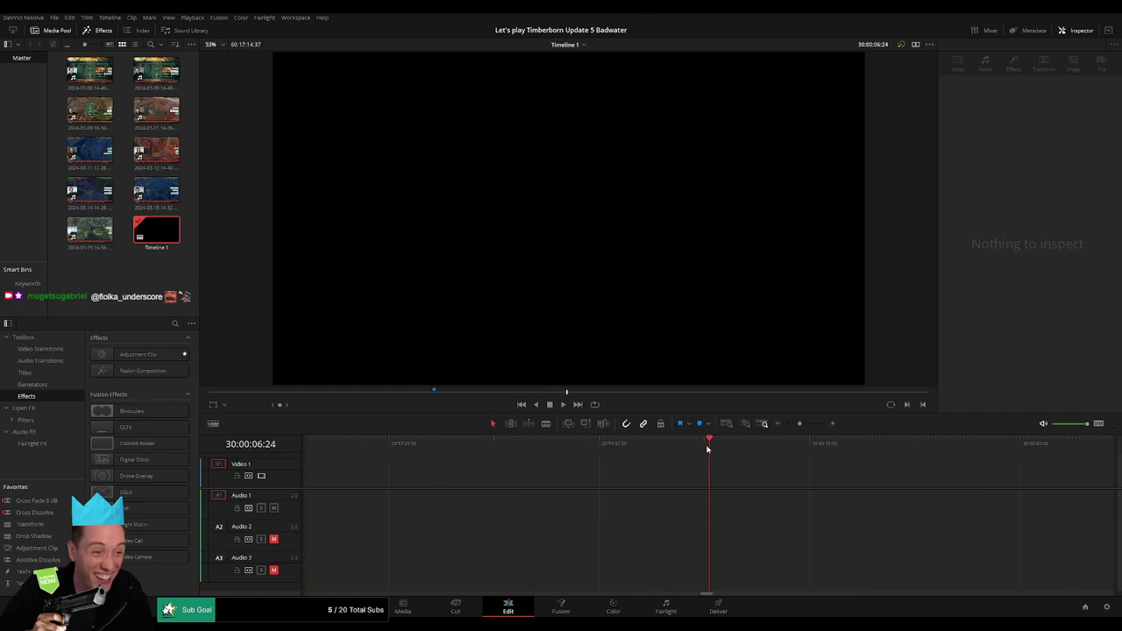
{"action": "left_click_drag", "start_coordinate": [707, 448], "coordinate": [698, 448]}
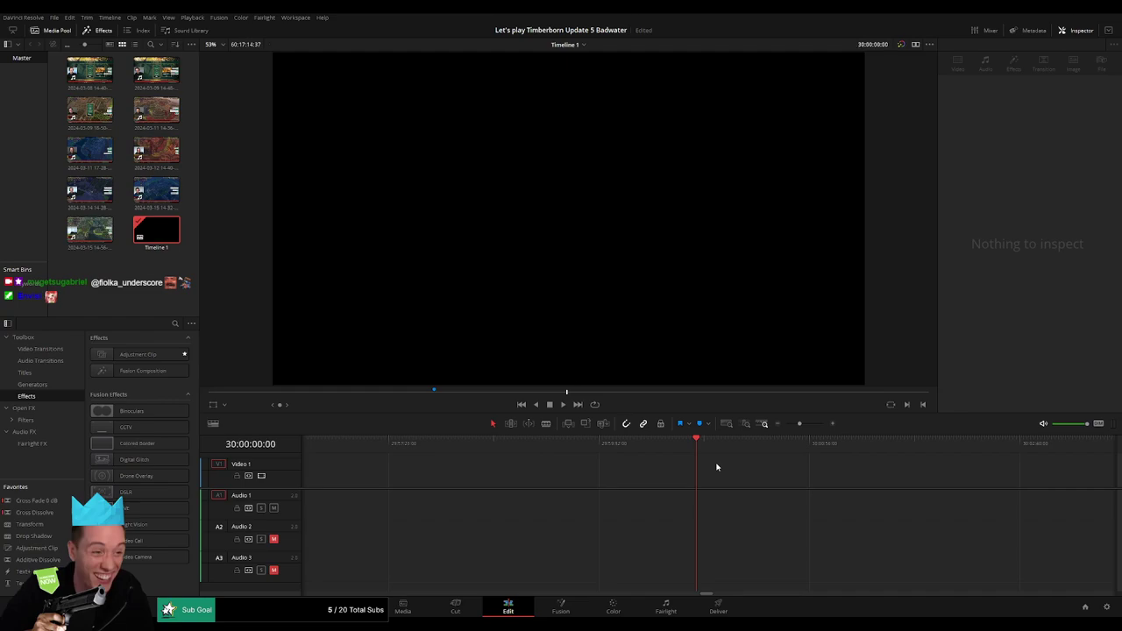
{"action": "left_click", "coordinate": [785, 424]}
{"action": "left_click_drag", "start_coordinate": [827, 473], "coordinate": [756, 473]}
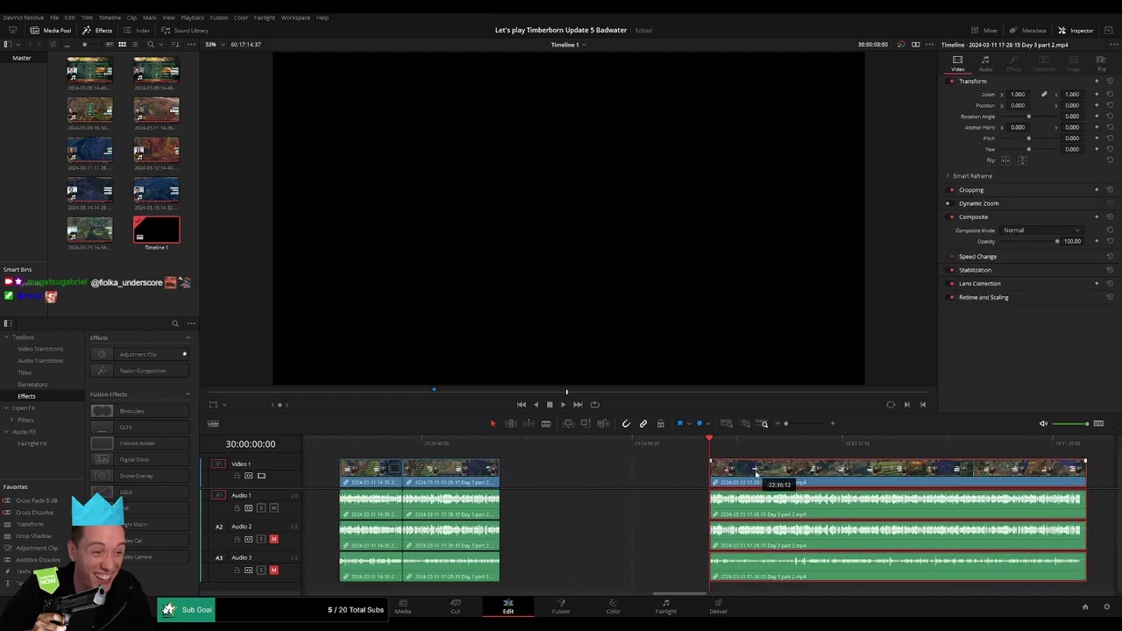
Review the 30:00 episode, then blade all tracks at 30:52:22:30
{"action": "left_click", "coordinate": [664, 473]}
{"action": "key", "text": "space"}
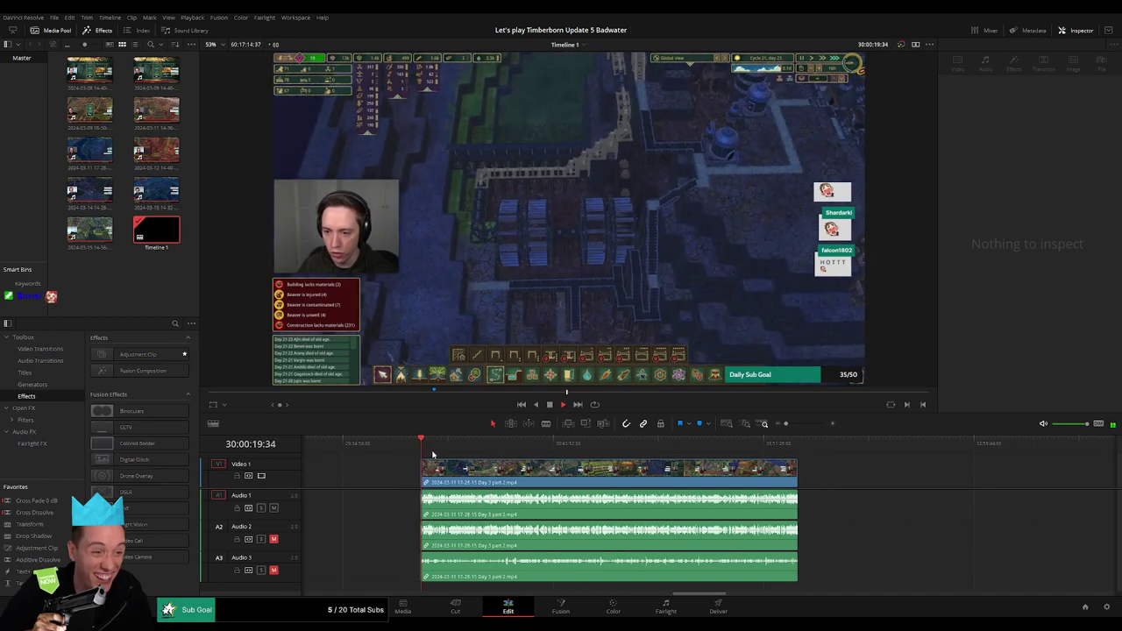
{"action": "left_click_drag", "start_coordinate": [421, 446], "coordinate": [579, 456]}
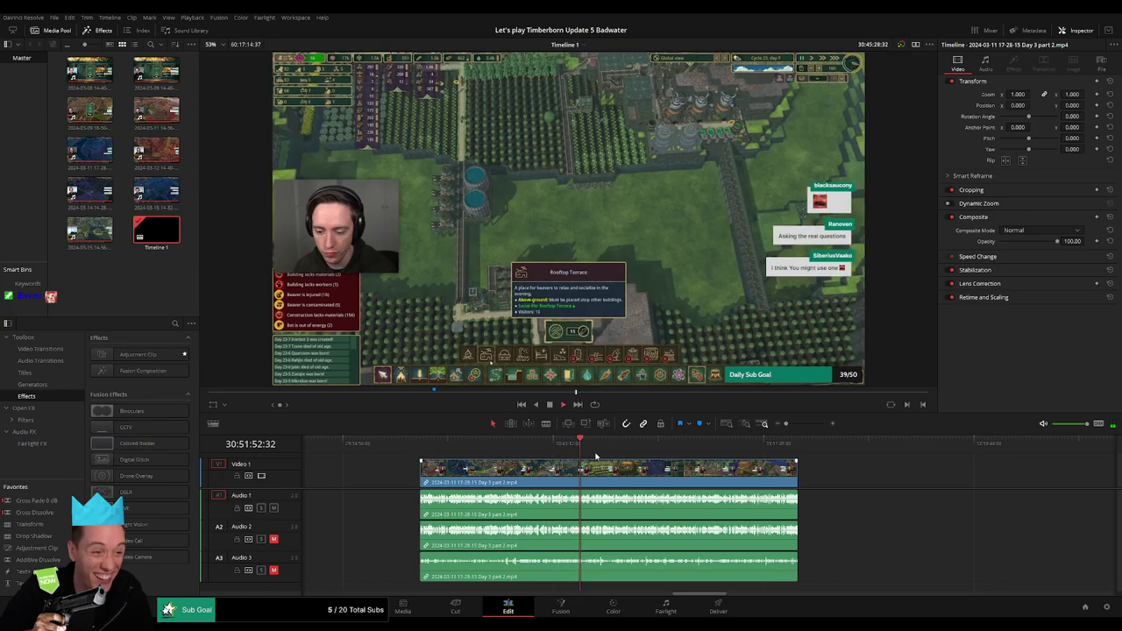
{"action": "scroll", "coordinate": [736, 460], "scroll_direction": "up", "scroll_amount": 3}
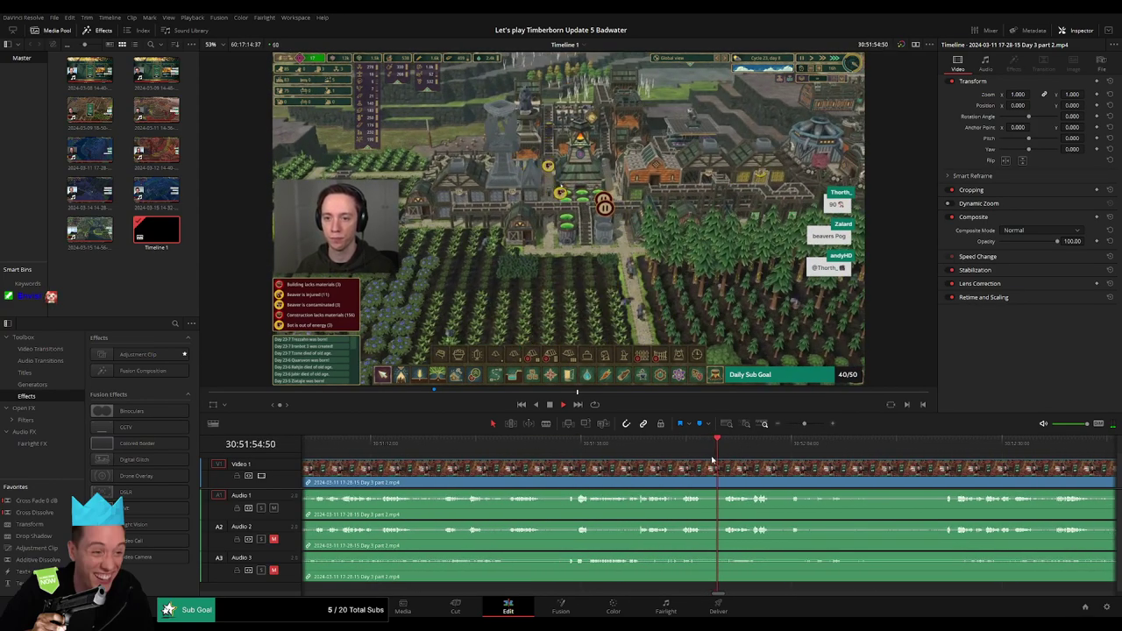
{"action": "mouse_move", "coordinate": [736, 460]}
{"action": "left_mouse_down"}
{"action": "mouse_move", "coordinate": [531, 456]}
{"action": "mouse_move", "coordinate": [624, 447]}
{"action": "left_mouse_up"}
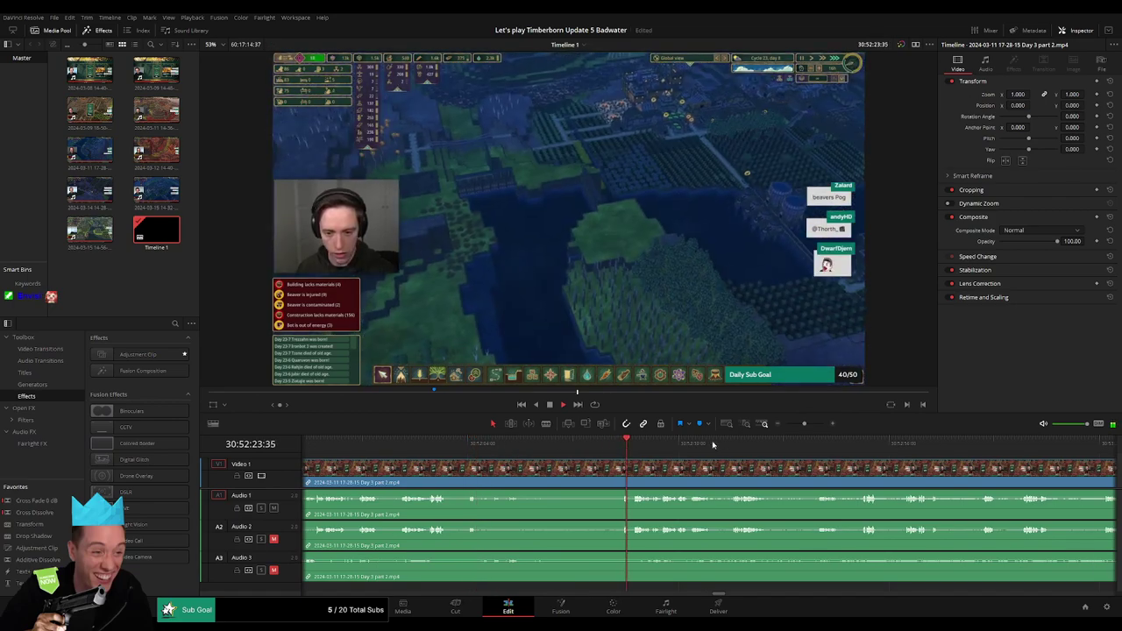
{"action": "key", "text": "space"}
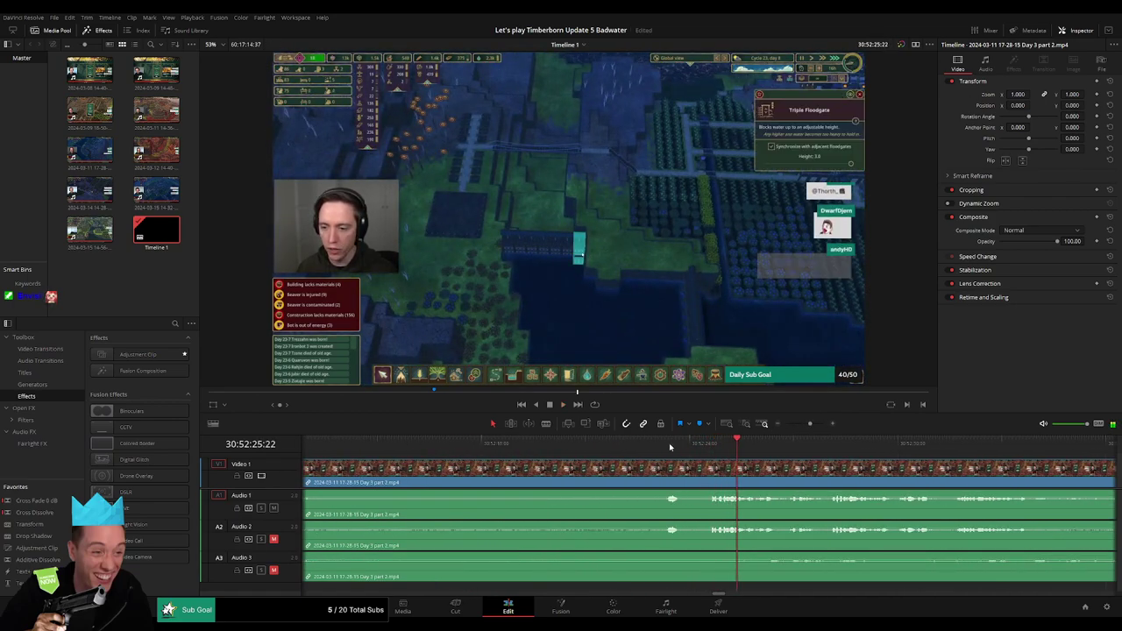
{"action": "left_click", "coordinate": [668, 443]}
{"action": "left_click", "coordinate": [659, 442]}
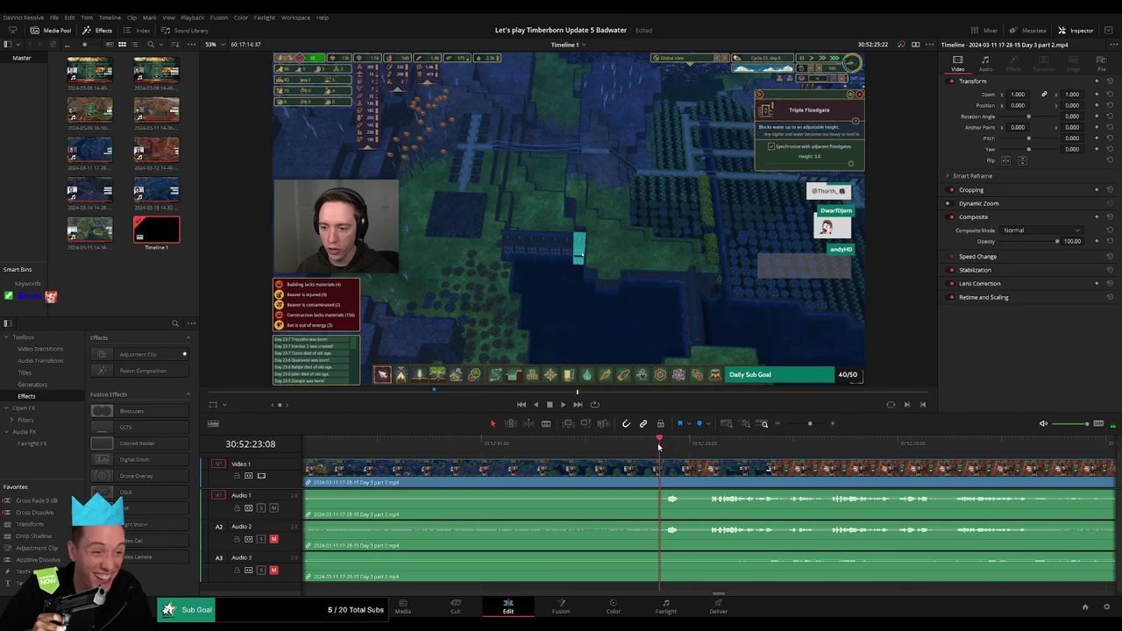
{"action": "left_click_drag", "start_coordinate": [659, 447], "coordinate": [638, 449]}
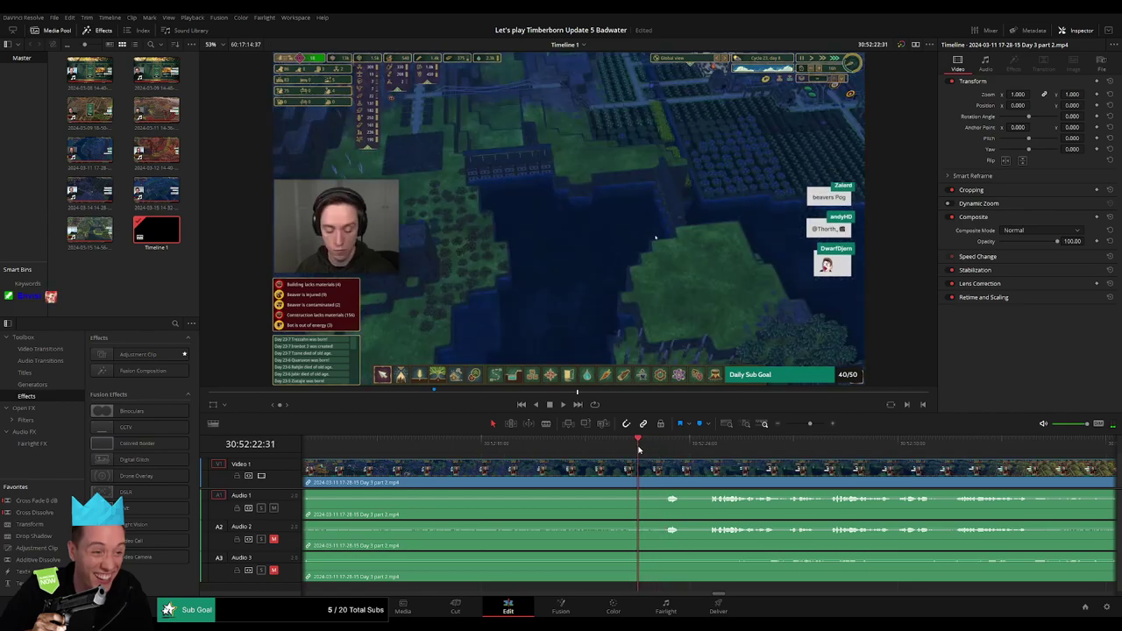
{"action": "key", "text": "ctrl+b"}
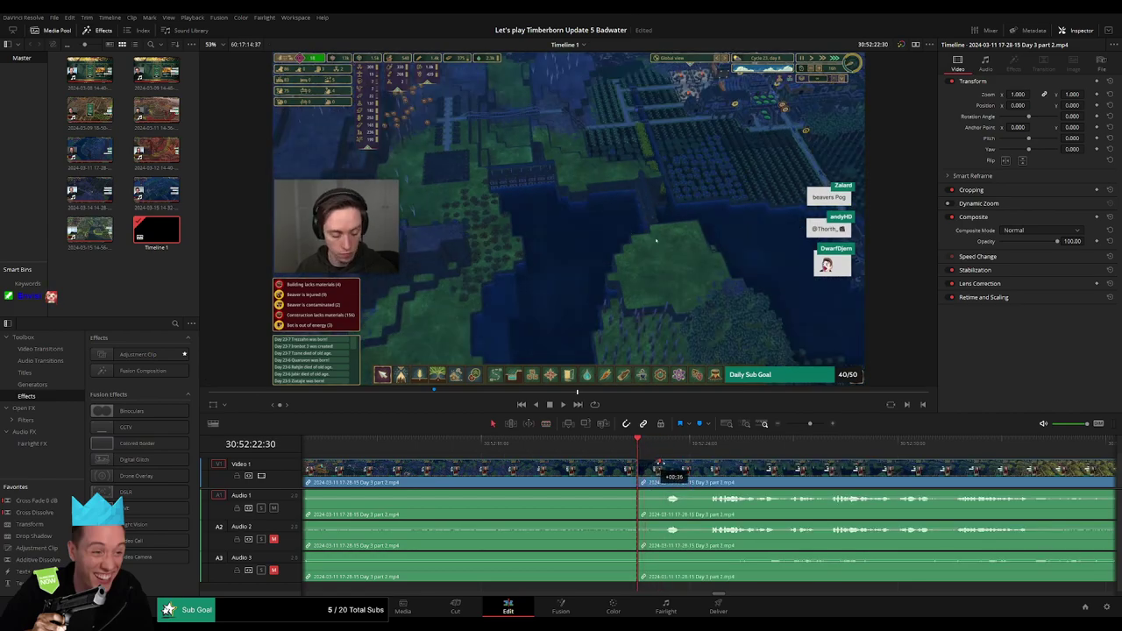
Add a video fade and one-second fades on Audio 1, 2 and 3 at the cut, then play it
{"action": "left_click_drag", "start_coordinate": [676, 470], "coordinate": [670, 462]}
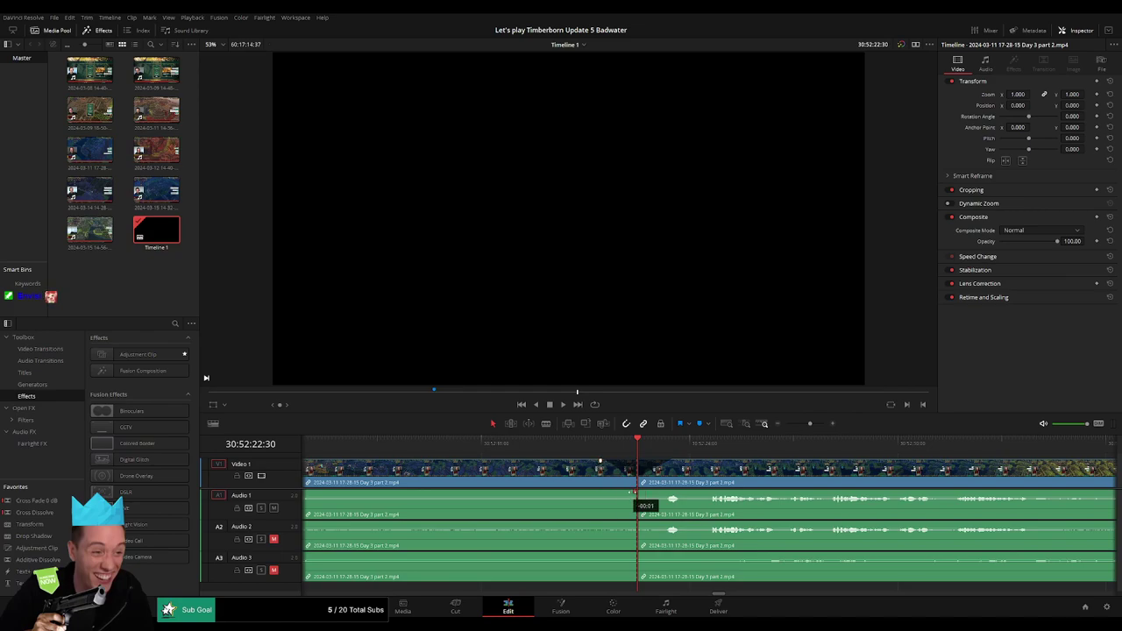
{"action": "left_click_drag", "start_coordinate": [631, 494], "coordinate": [604, 494]}
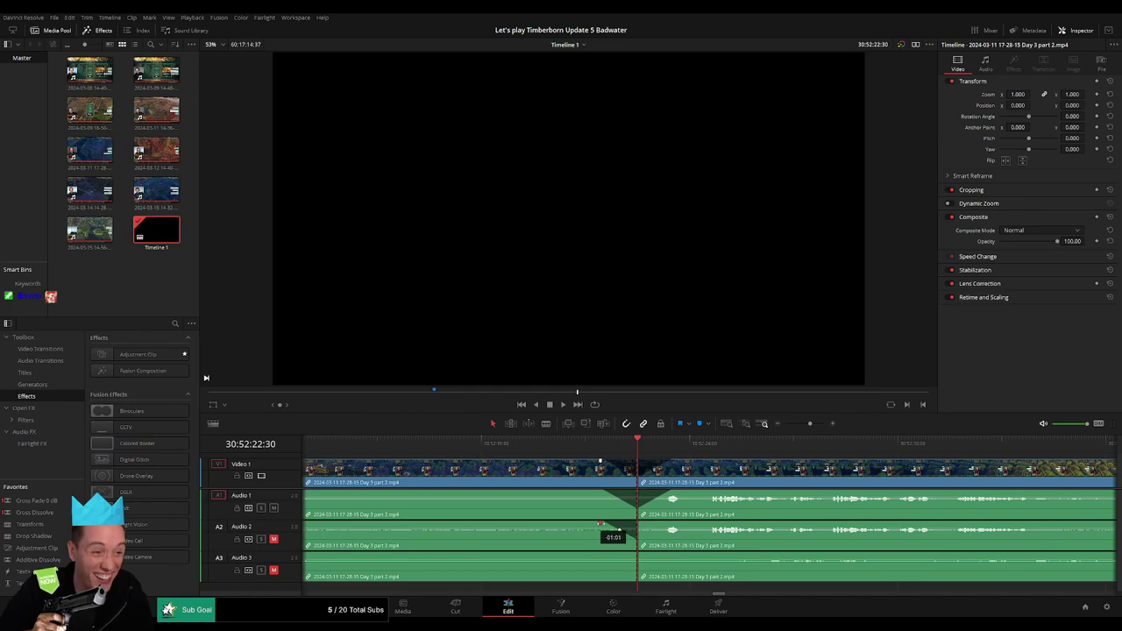
{"action": "left_click_drag", "start_coordinate": [638, 524], "coordinate": [668, 523]}
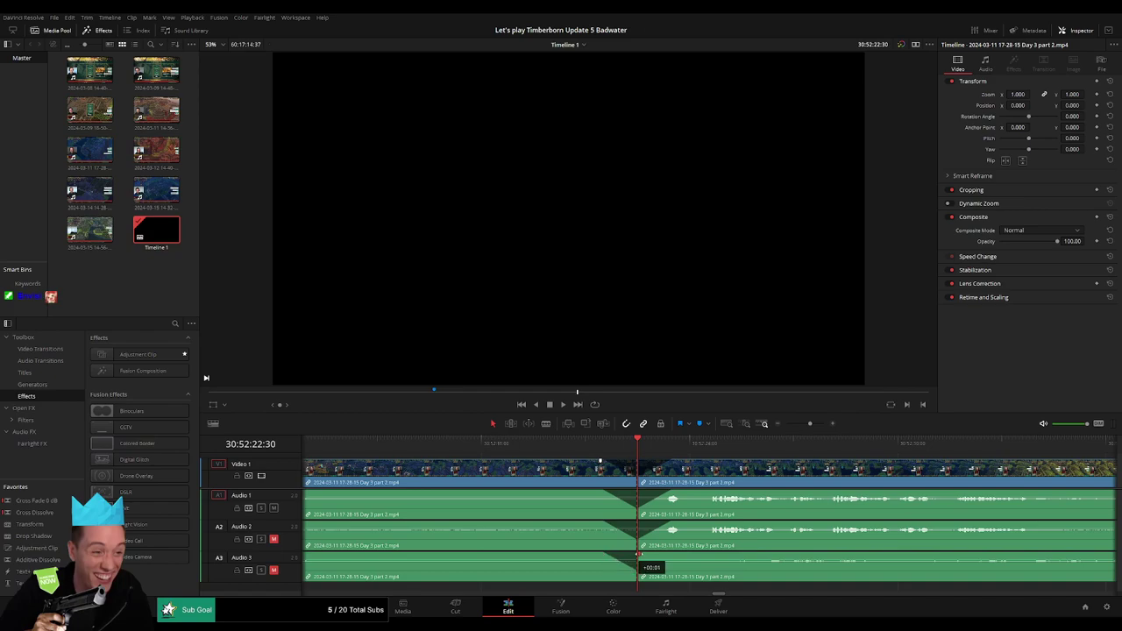
{"action": "left_click_drag", "start_coordinate": [638, 556], "coordinate": [673, 556]}
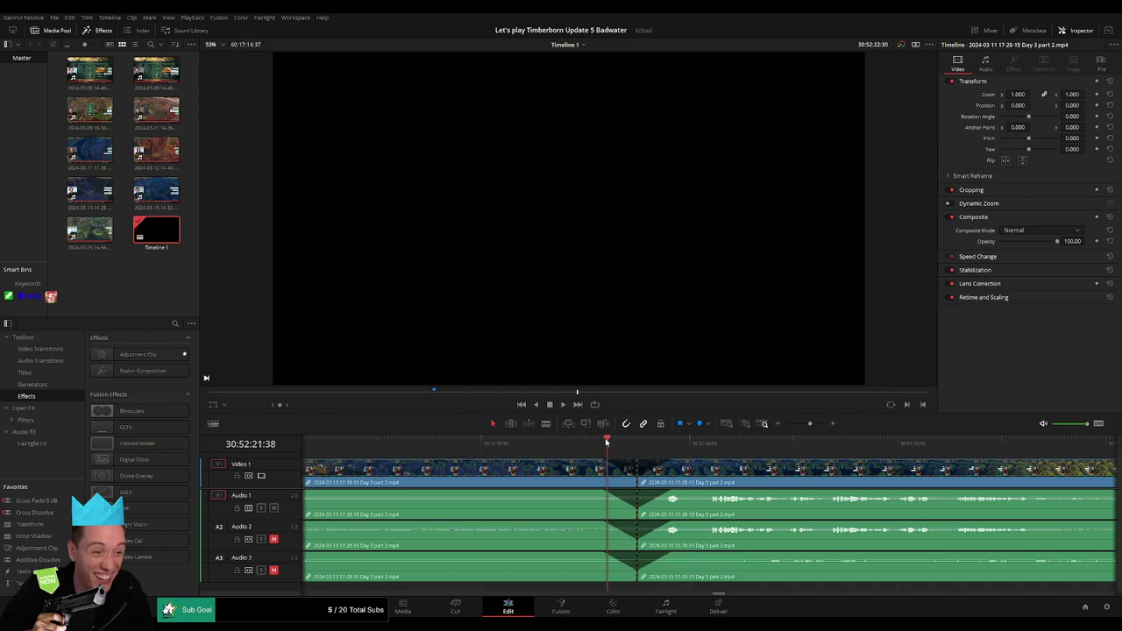
{"action": "key", "text": "space"}
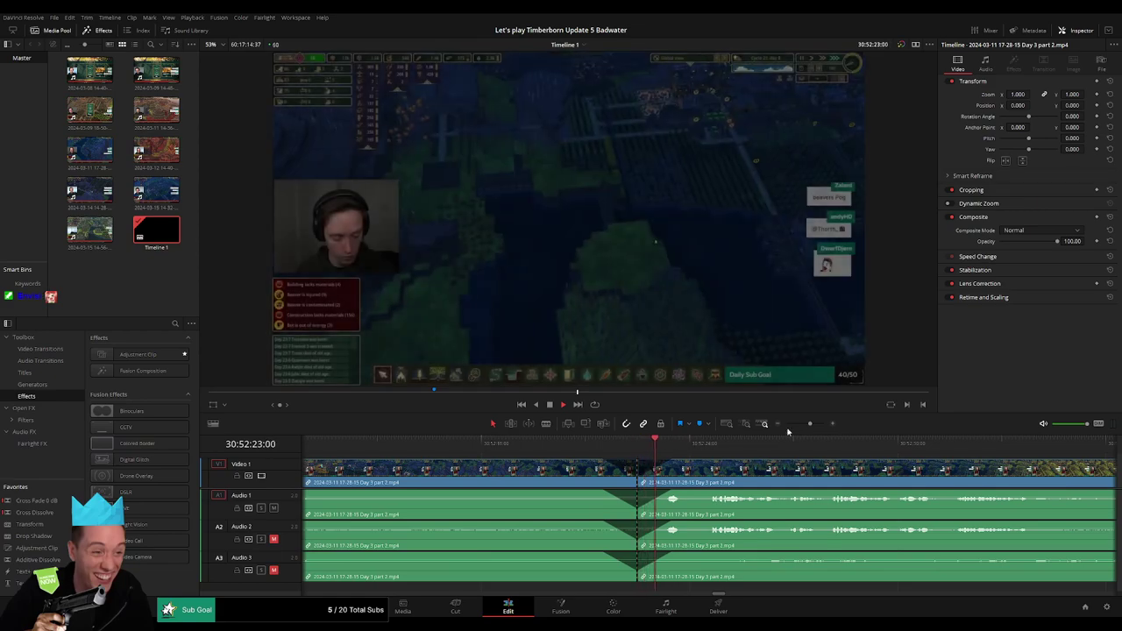
Drag the footage after the 30:52:22 cut to the right, leaving a gap
{"action": "key", "text": "space"}
{"action": "left_click", "coordinate": [787, 425]}
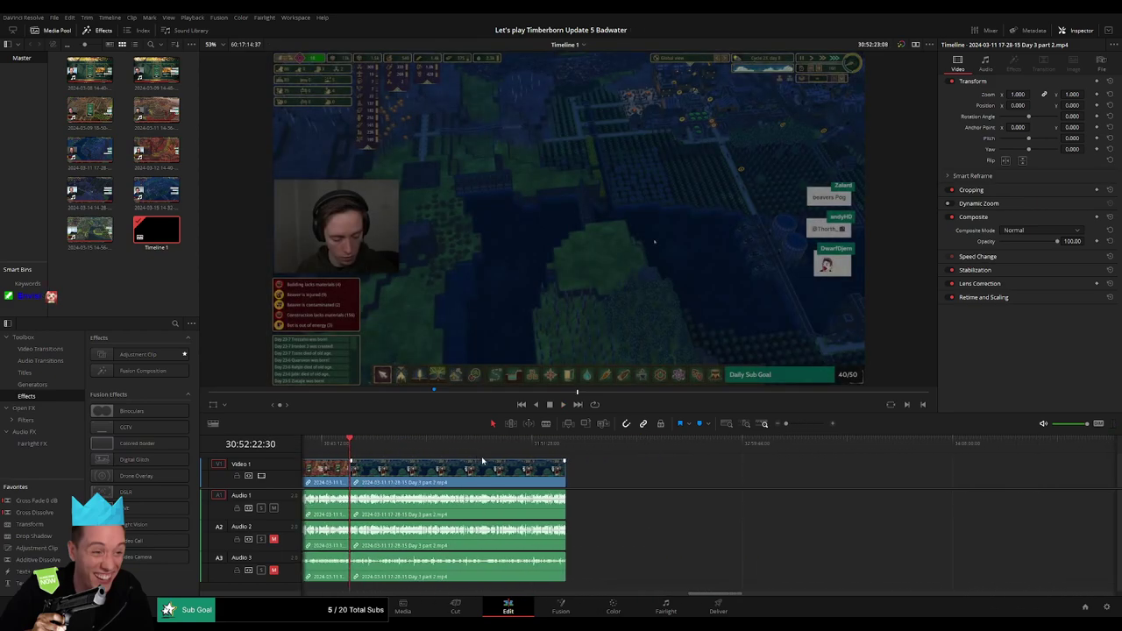
{"action": "left_click_drag", "start_coordinate": [484, 464], "coordinate": [488, 476]}
{"action": "left_click", "coordinate": [489, 476]}
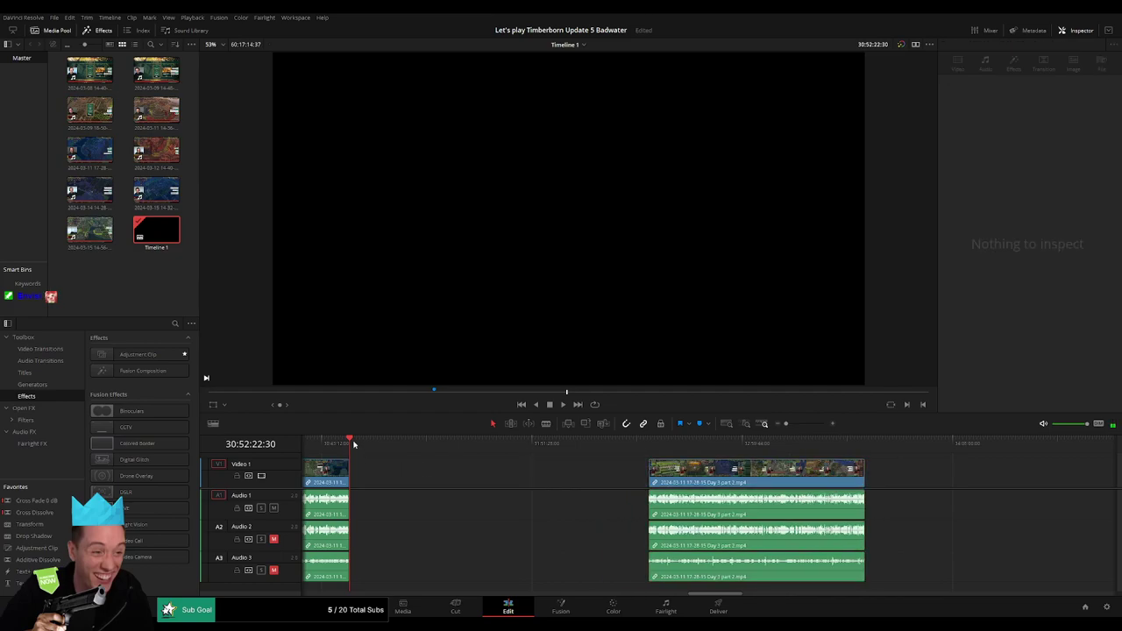
Adjust the moved Day 3 part 2 clip so it starts at 32:00:00:00, then preview it
{"action": "left_click_drag", "start_coordinate": [354, 444], "coordinate": [551, 467]}
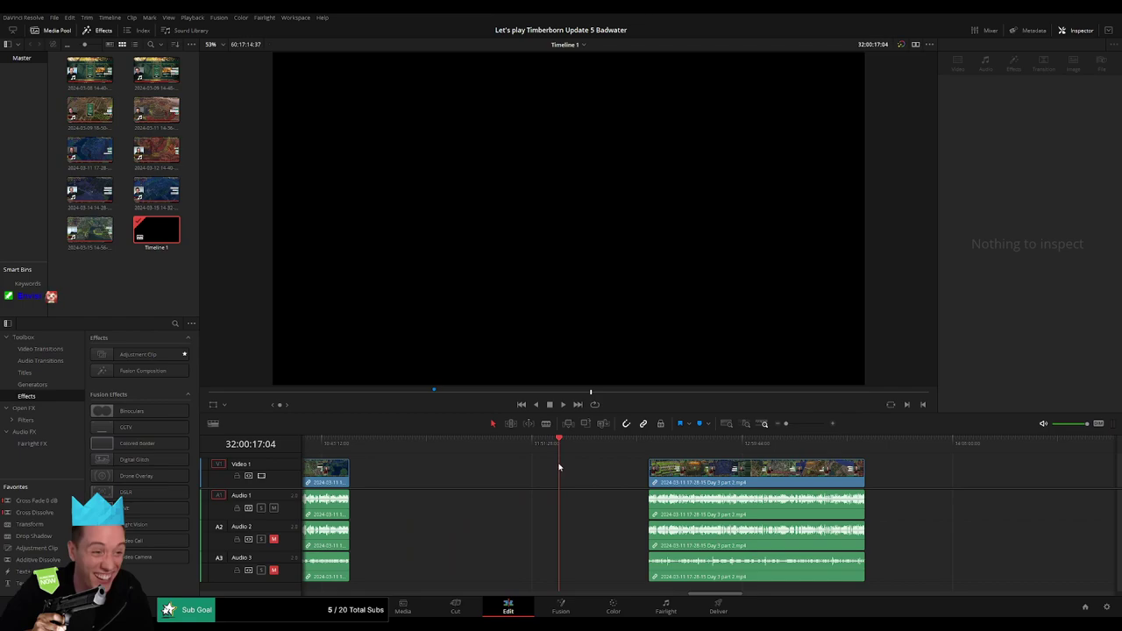
{"action": "left_click_drag", "start_coordinate": [784, 429], "coordinate": [796, 430]}
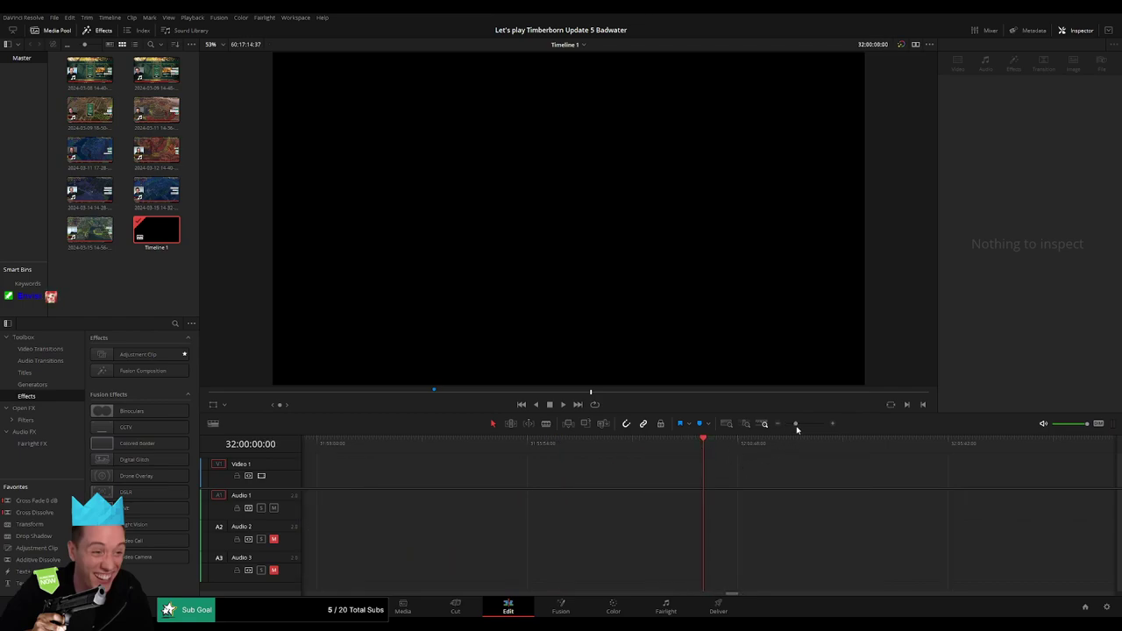
{"action": "left_click_drag", "start_coordinate": [797, 430], "coordinate": [785, 425]}
{"action": "left_click_drag", "start_coordinate": [619, 465], "coordinate": [531, 463]}
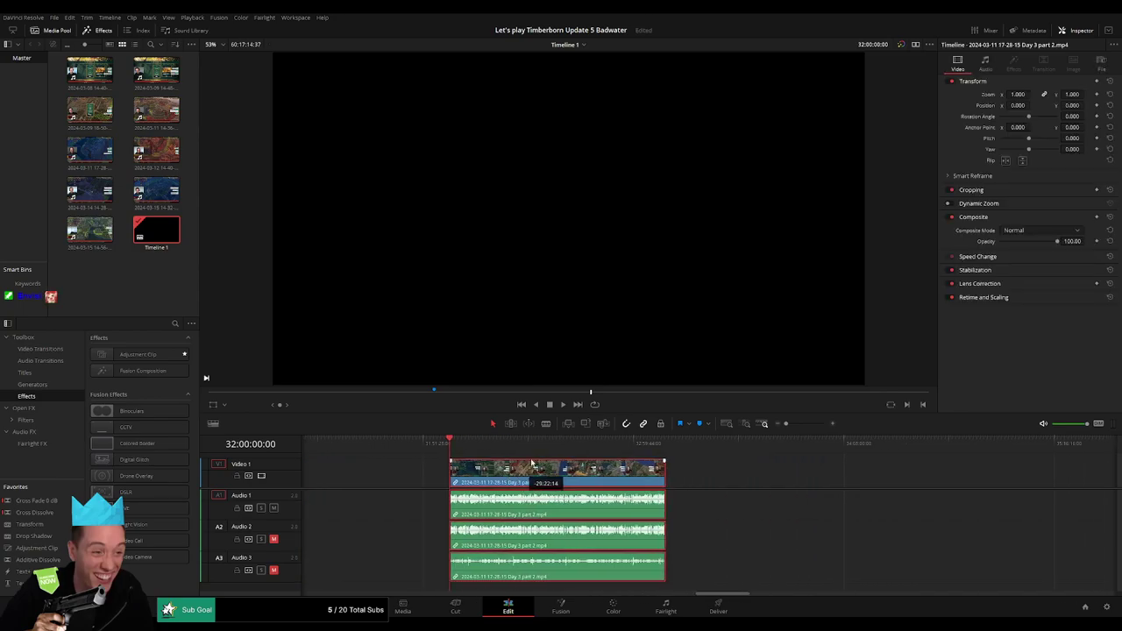
{"action": "left_click_drag", "start_coordinate": [449, 443], "coordinate": [610, 463]}
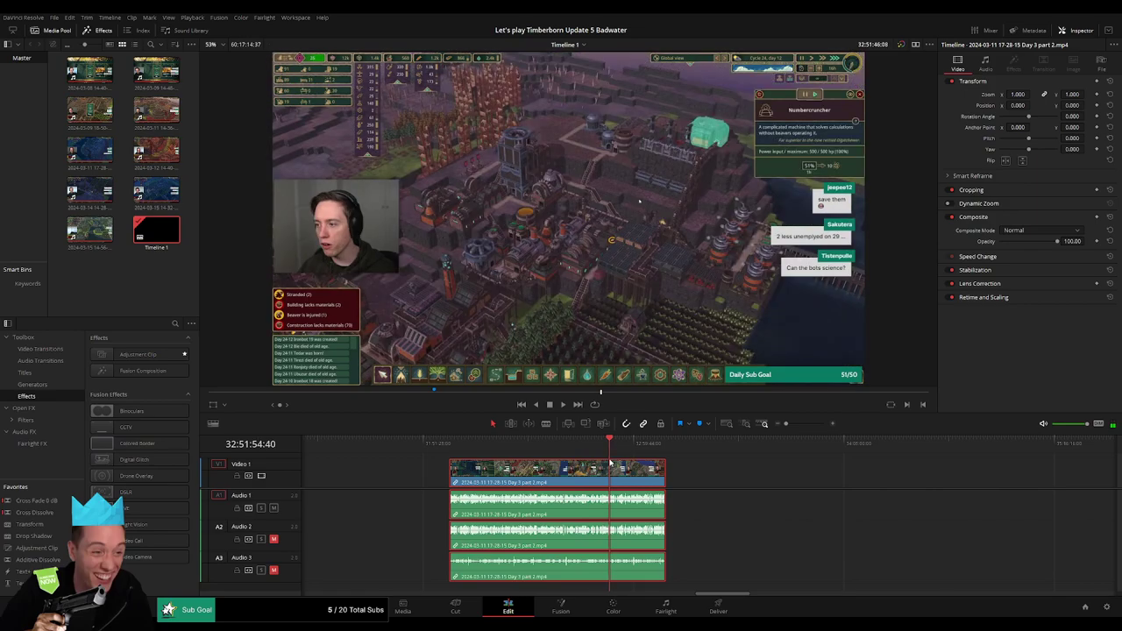
Play the Day 3 part 2 footage with the timeline zoomed in for review
{"action": "key", "text": "space"}
{"action": "scroll", "coordinate": [729, 459], "scroll_direction": "up", "scroll_amount": 3}
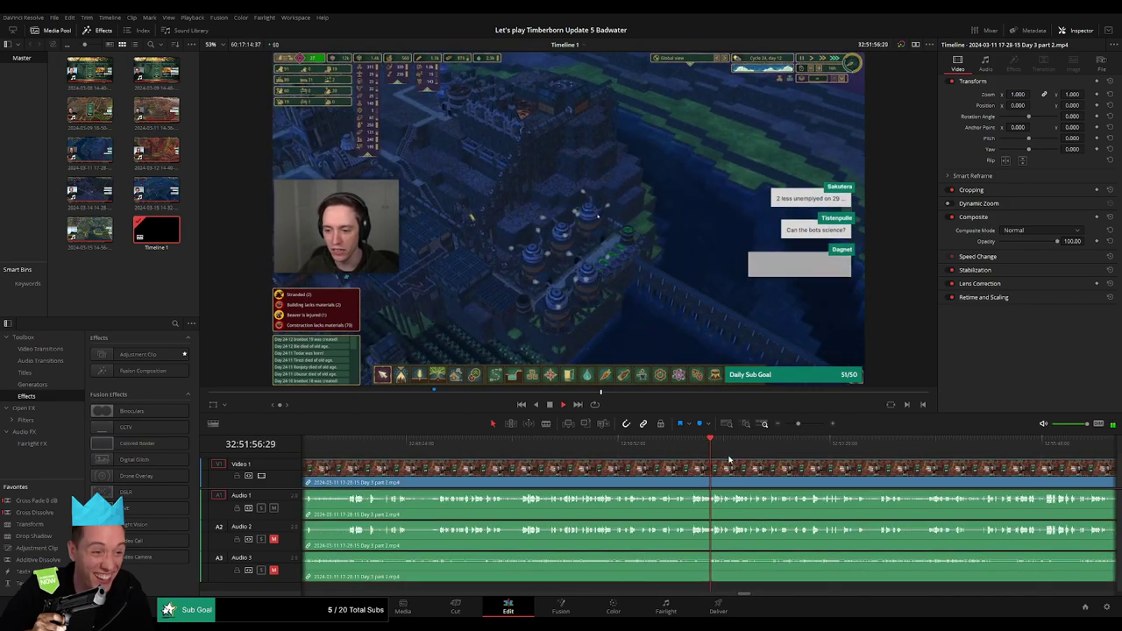
{"action": "left_click_drag", "start_coordinate": [798, 423], "coordinate": [809, 424]}
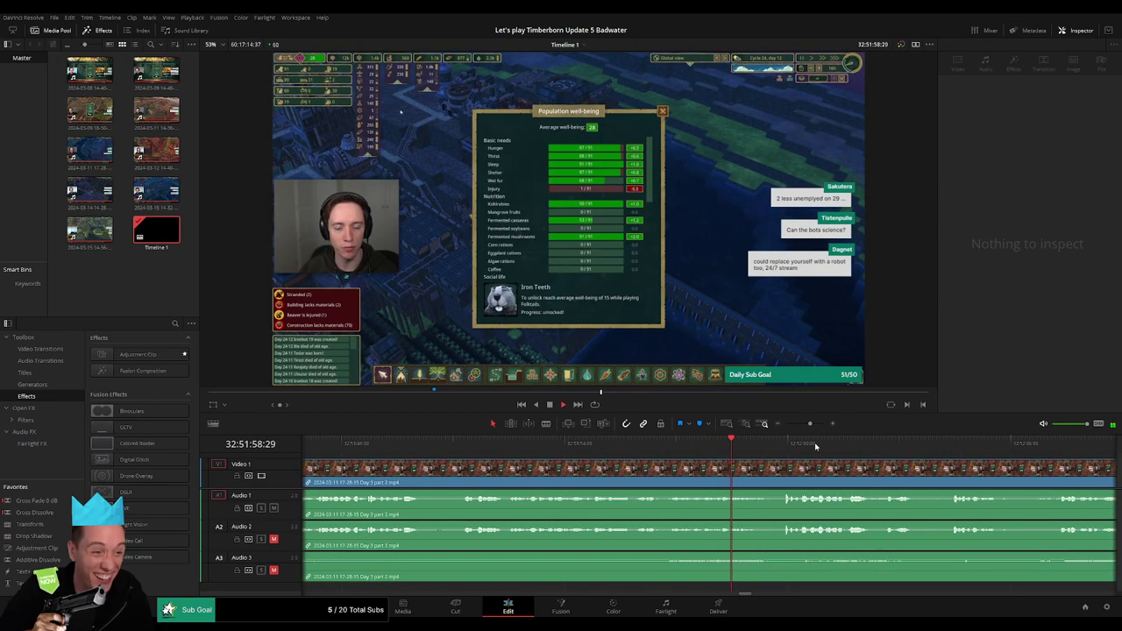
{"action": "scroll", "coordinate": [811, 447], "scroll_direction": "down", "scroll_amount": 1}
{"action": "scroll", "coordinate": [653, 452], "scroll_direction": "down", "scroll_amount": 1}
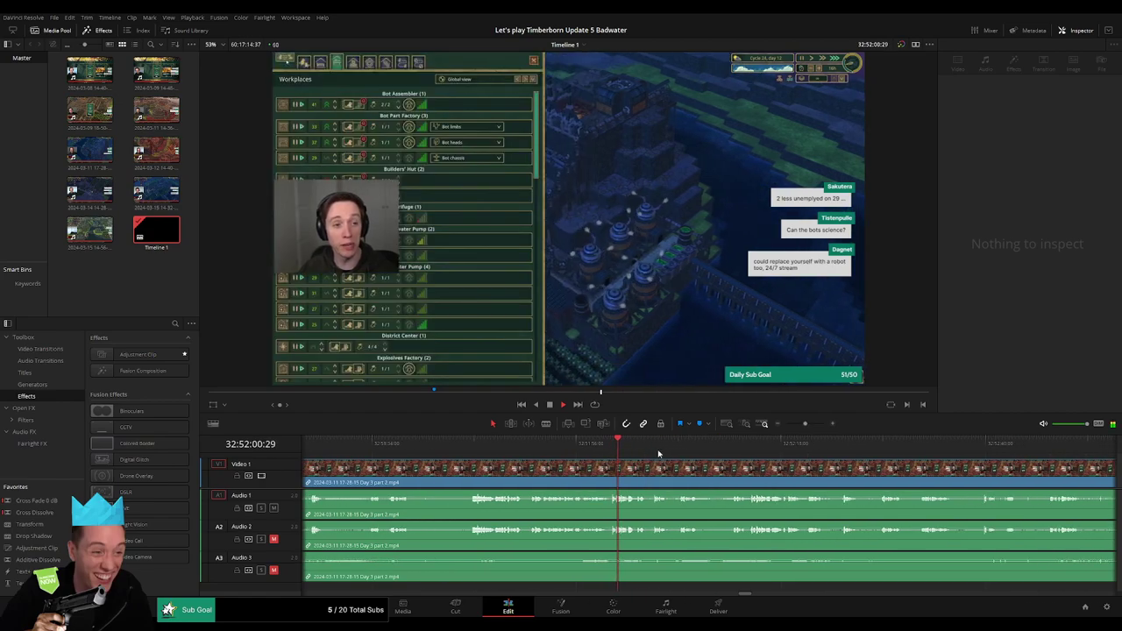
{"action": "left_click_drag", "start_coordinate": [804, 424], "coordinate": [812, 426]}
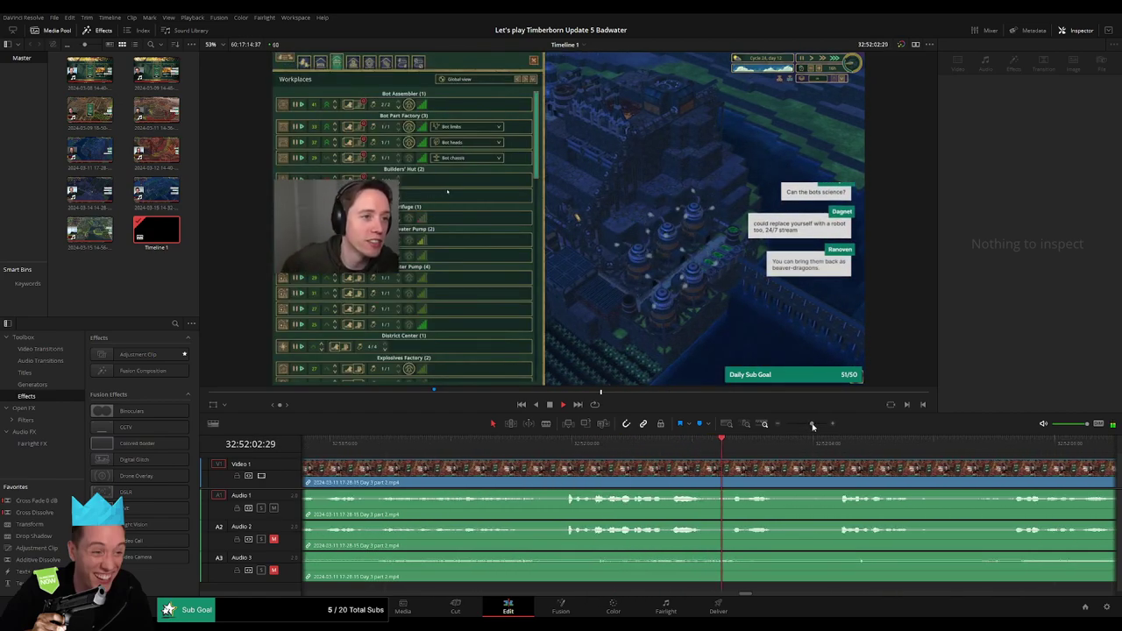
Check the footage at several points and park the playhead at 32:52:12
{"action": "left_click", "coordinate": [456, 445]}
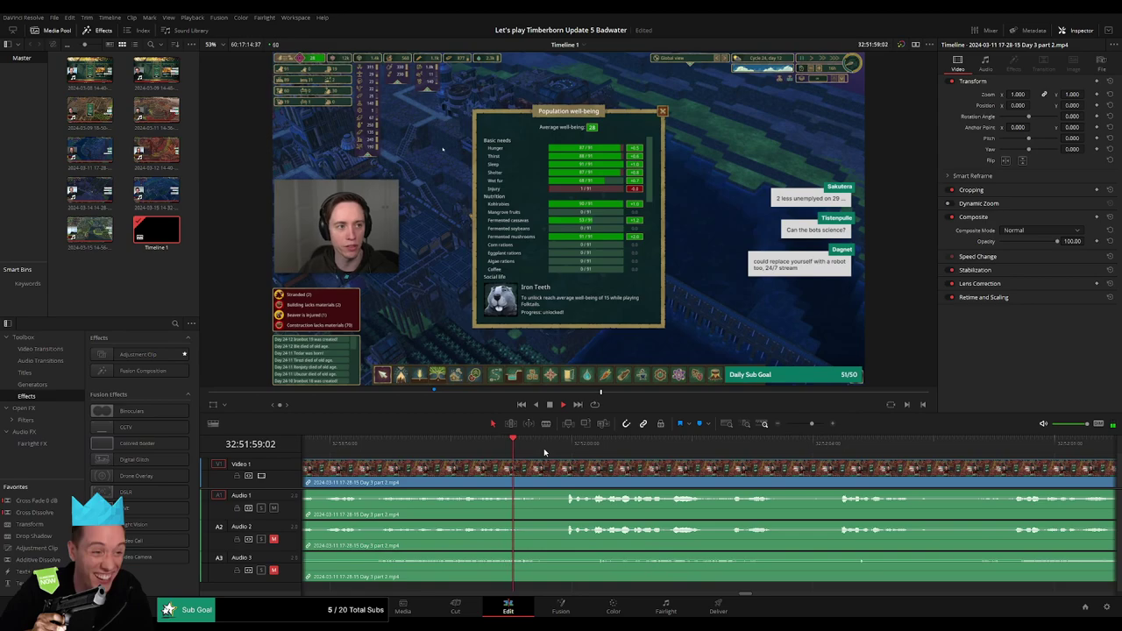
{"action": "left_click", "coordinate": [794, 445]}
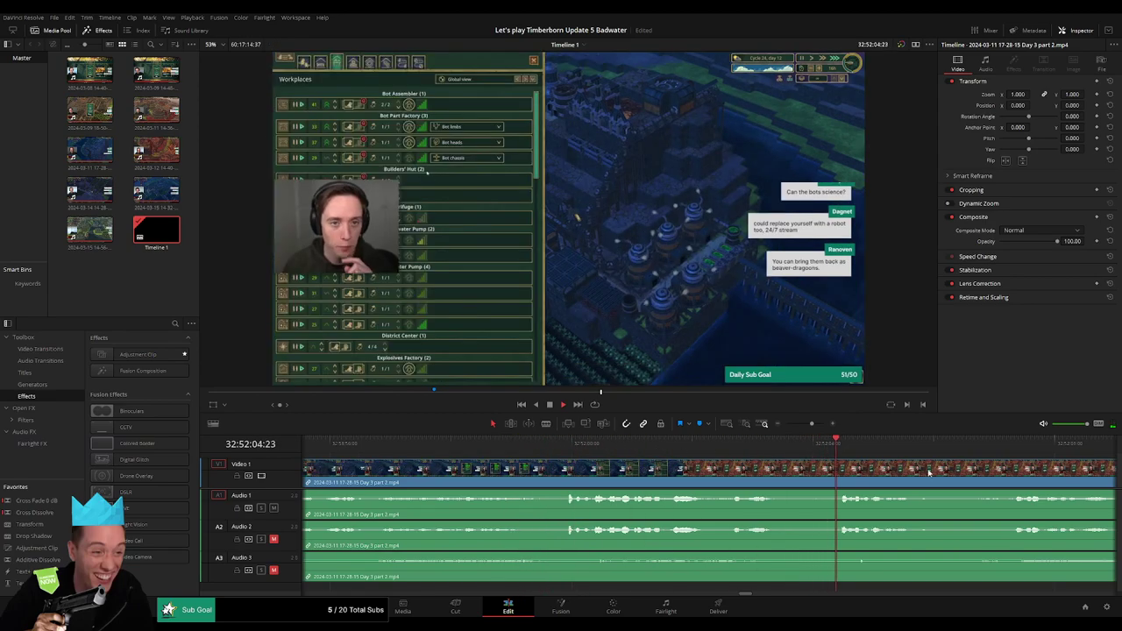
{"action": "left_click", "coordinate": [943, 445]}
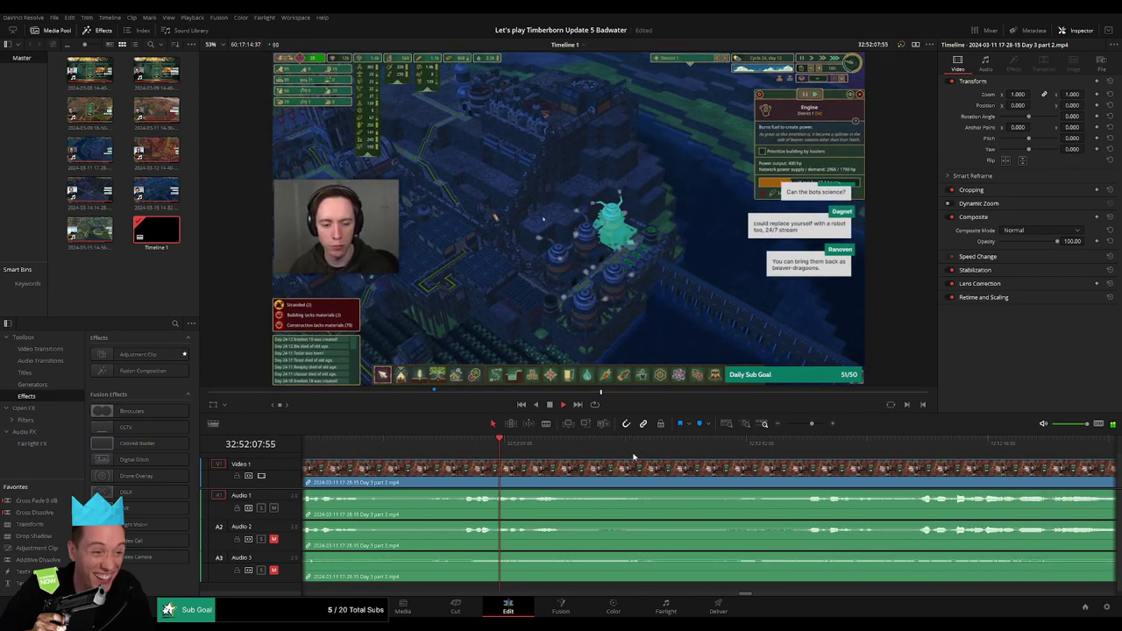
{"action": "left_click", "coordinate": [809, 457]}
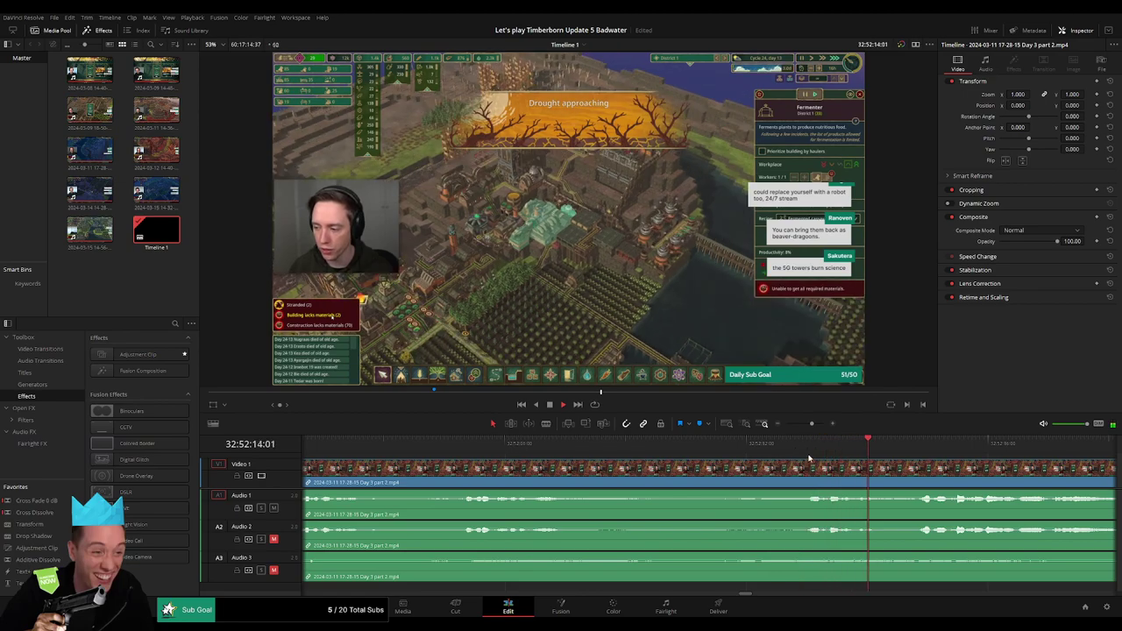
{"action": "left_click", "coordinate": [808, 457]}
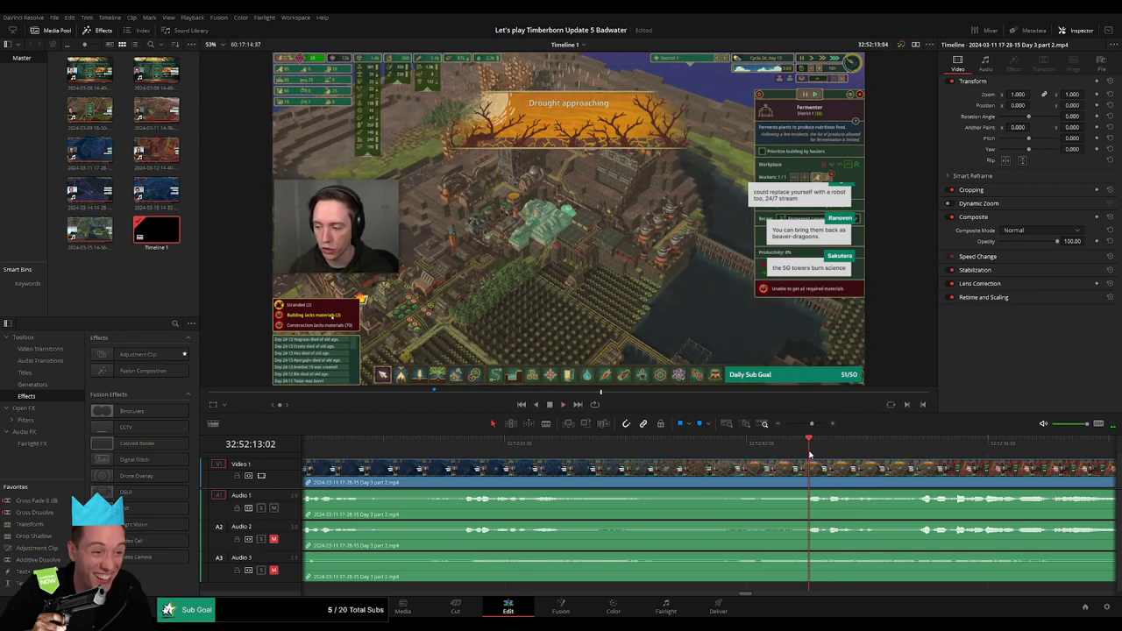
{"action": "mouse_move", "coordinate": [810, 455]}
{"action": "left_mouse_down"}
{"action": "mouse_move", "coordinate": [747, 459]}
{"action": "mouse_move", "coordinate": [798, 466]}
{"action": "mouse_move", "coordinate": [687, 465]}
{"action": "left_mouse_up"}
Blade the clip at 32:52:12:00 and add fade-outs and fade-ins on Audio 1 and 2 around the cut
{"action": "left_click", "coordinate": [751, 479]}
{"action": "key", "text": "a"}
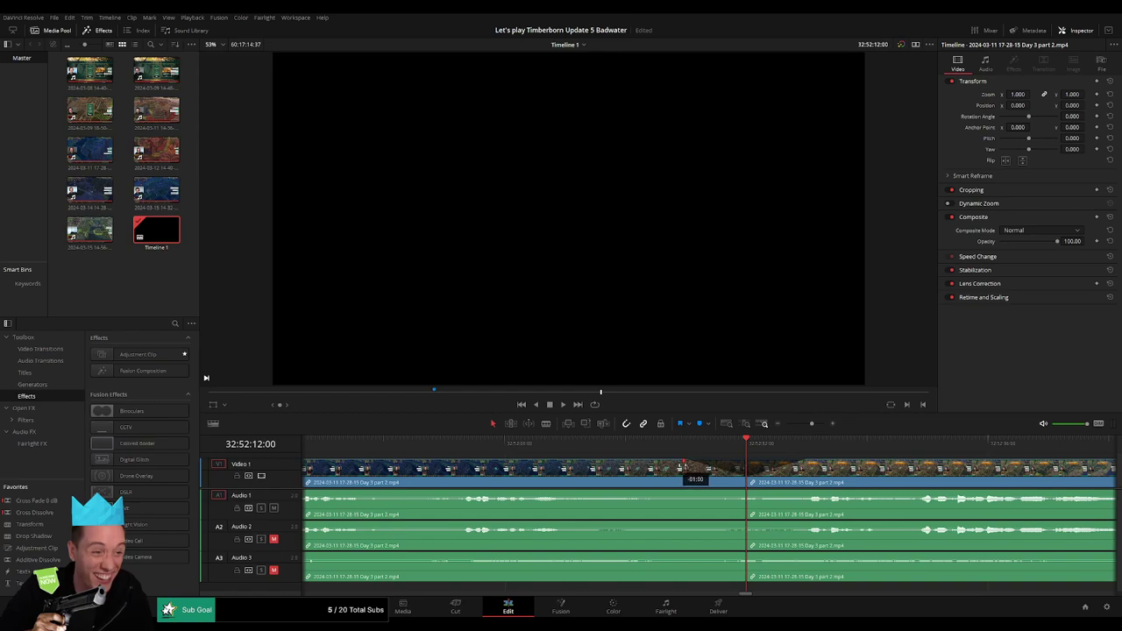
{"action": "mouse_move", "coordinate": [745, 492]}
{"action": "left_mouse_down"}
{"action": "mouse_move", "coordinate": [681, 492]}
{"action": "mouse_move", "coordinate": [798, 492]}
{"action": "left_mouse_up"}
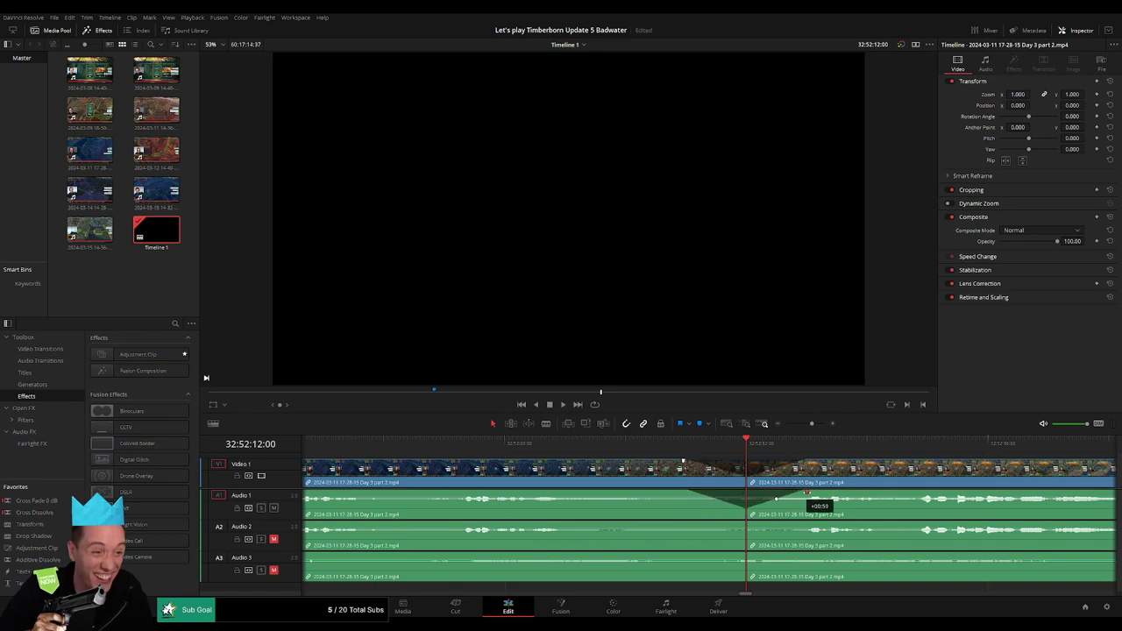
{"action": "left_click_drag", "start_coordinate": [688, 524], "coordinate": [682, 524]}
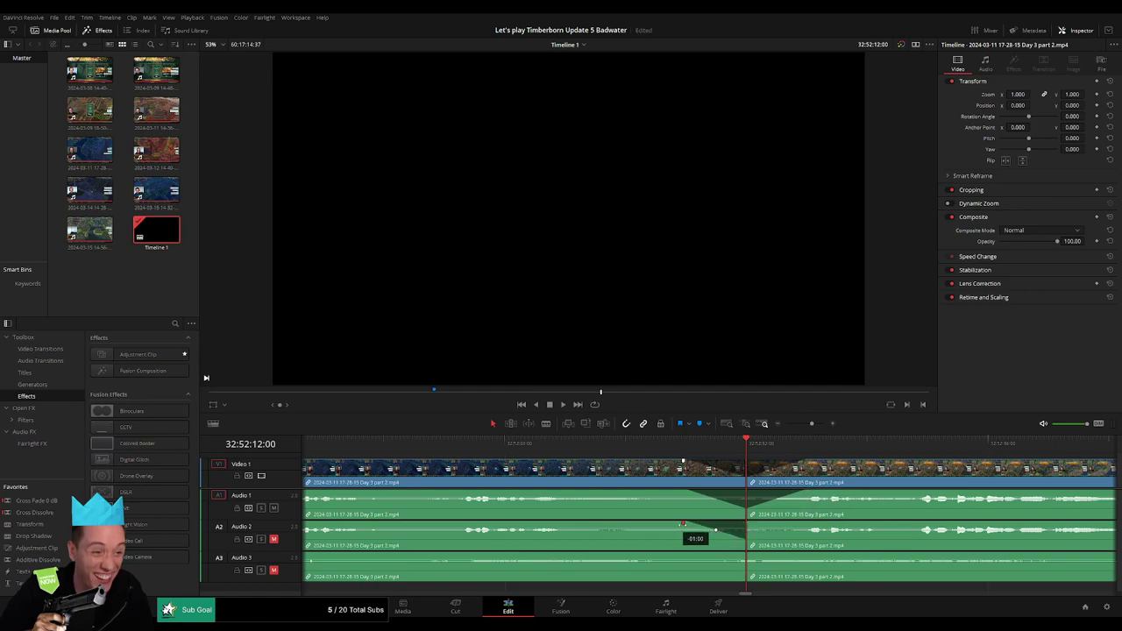
{"action": "mouse_move", "coordinate": [751, 520]}
{"action": "left_mouse_down"}
{"action": "mouse_move", "coordinate": [804, 523]}
{"action": "mouse_move", "coordinate": [741, 552]}
{"action": "mouse_move", "coordinate": [685, 556]}
{"action": "mouse_move", "coordinate": [807, 555]}
{"action": "left_mouse_up"}
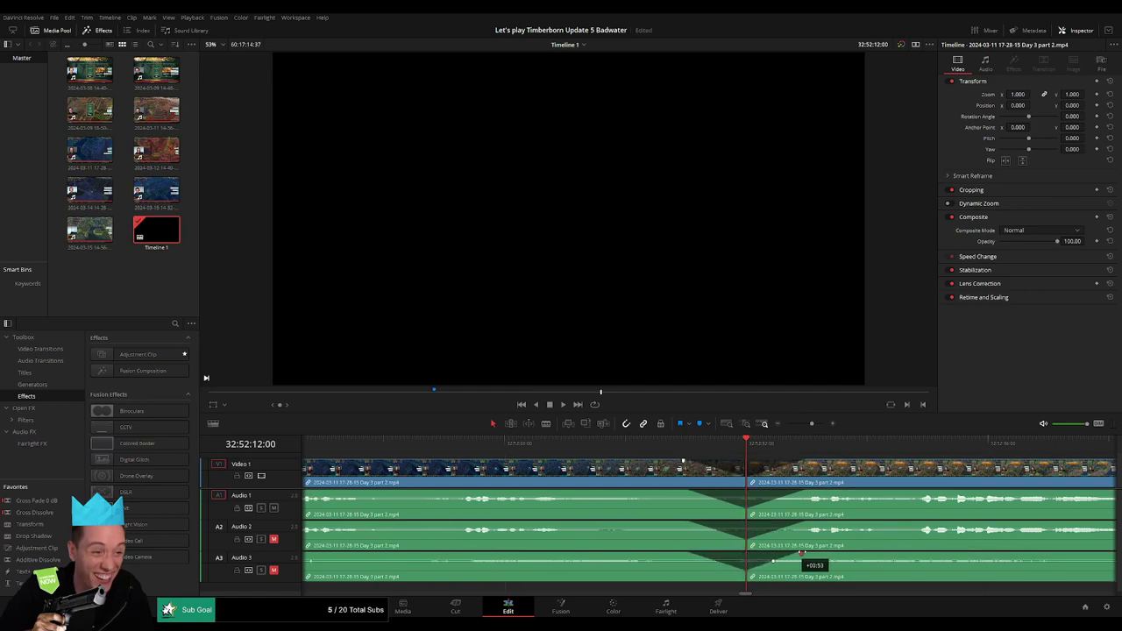
Butt the footage after the 32:52:12 cut directly against the Day 4 clip
{"action": "scroll", "coordinate": [641, 472], "scroll_direction": "down", "scroll_amount": 2}
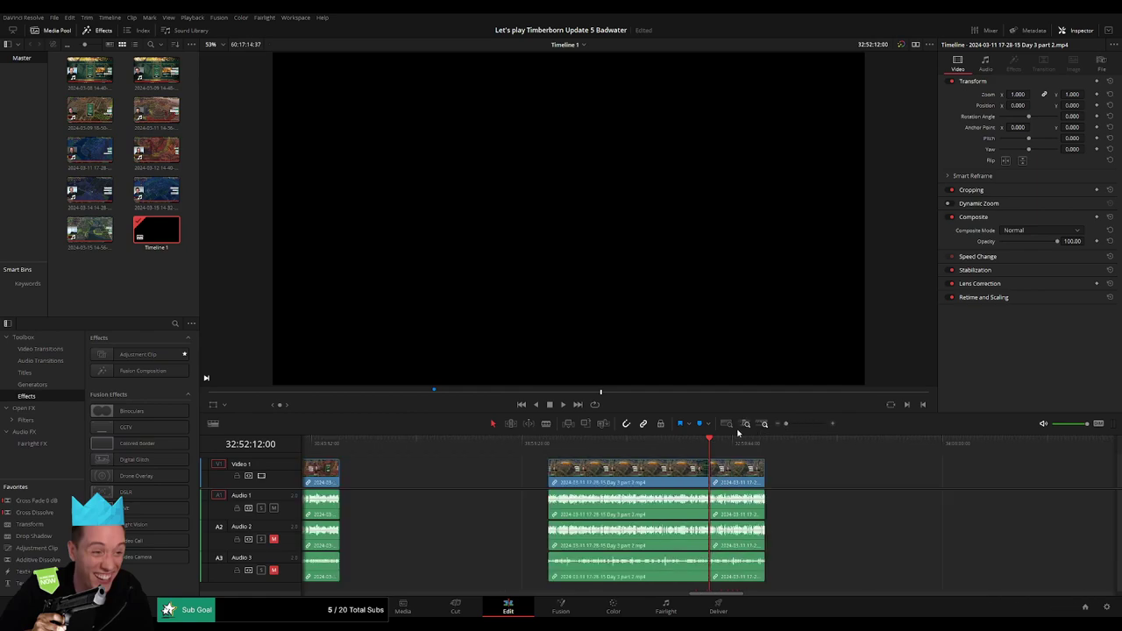
{"action": "scroll", "coordinate": [640, 472], "scroll_direction": "down", "scroll_amount": 1}
{"action": "scroll", "coordinate": [641, 472], "scroll_direction": "down", "scroll_amount": 1}
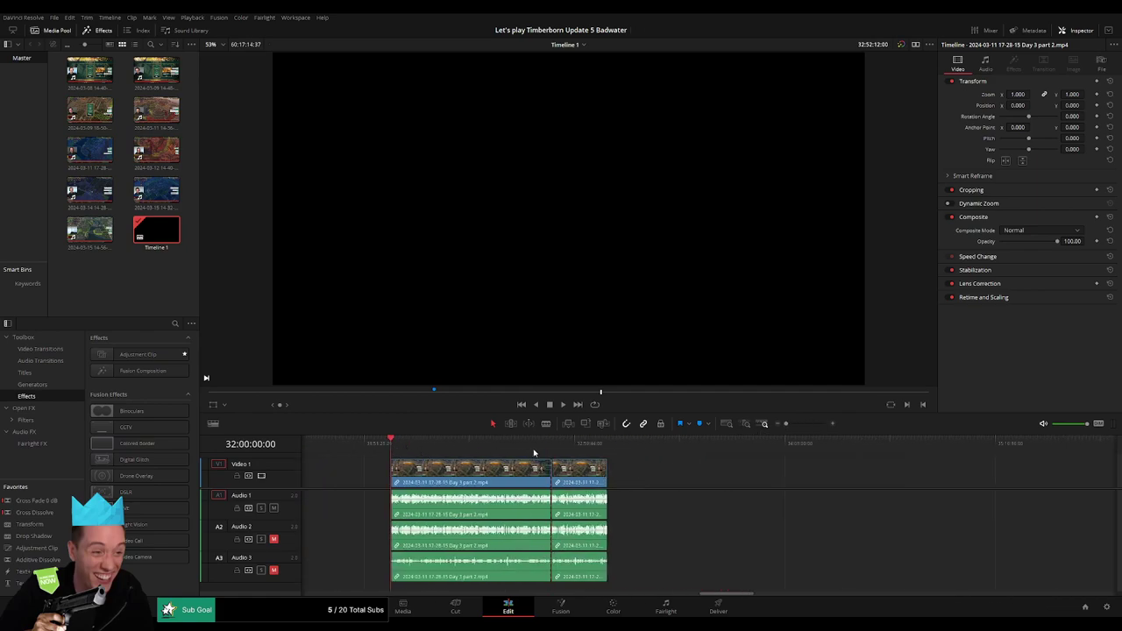
{"action": "scroll", "coordinate": [608, 464], "scroll_direction": "down", "scroll_amount": 2}
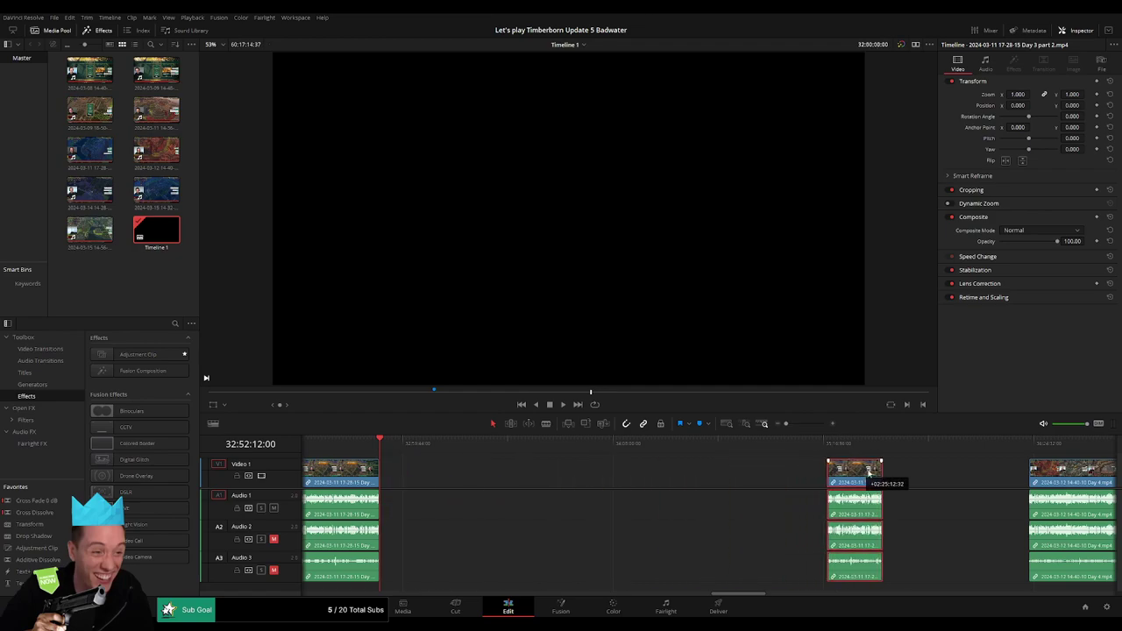
{"action": "left_click_drag", "start_coordinate": [412, 478], "coordinate": [1006, 477]}
Shift that group of clips earlier so the episode starts at 34:00:00:00
{"action": "left_click", "coordinate": [601, 484]}
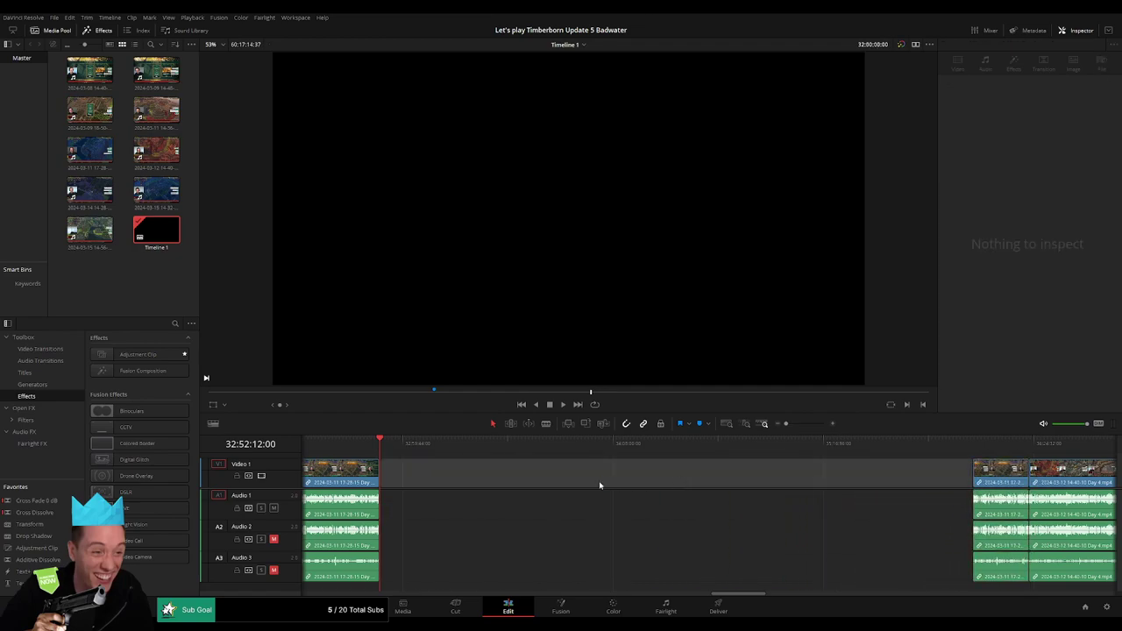
{"action": "left_click_drag", "start_coordinate": [411, 448], "coordinate": [589, 462]}
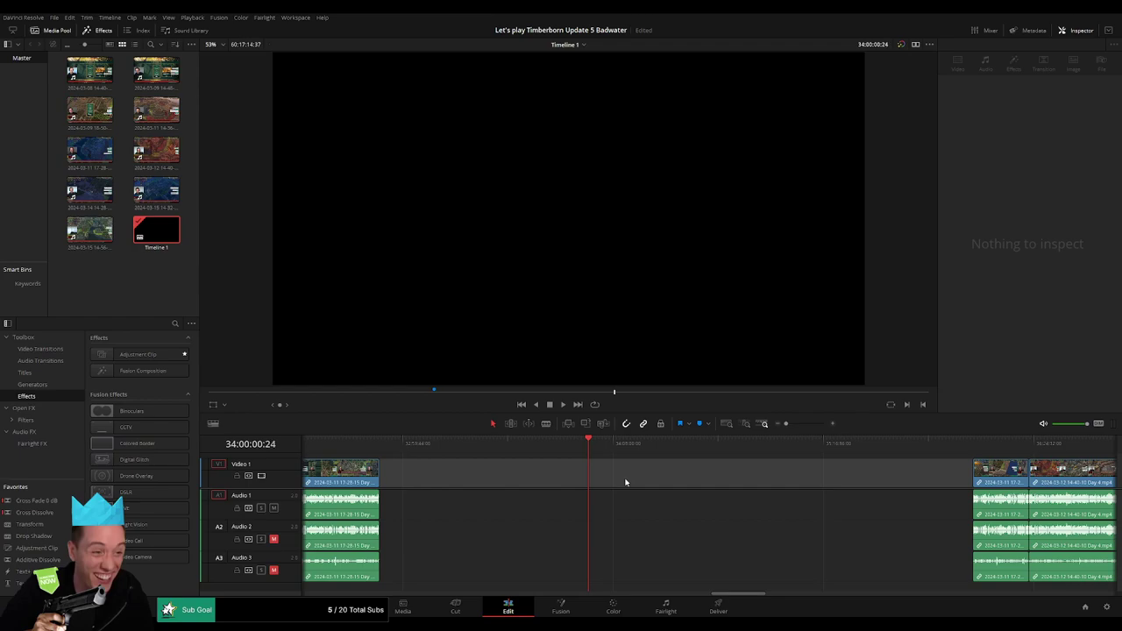
{"action": "mouse_move", "coordinate": [625, 482]}
{"action": "left_mouse_down"}
{"action": "mouse_move", "coordinate": [1055, 491]}
{"action": "mouse_move", "coordinate": [672, 482]}
{"action": "left_mouse_up"}
Drop the clips in place and play back the new arrangement zoomed in on the join
{"action": "left_click", "coordinate": [561, 472]}
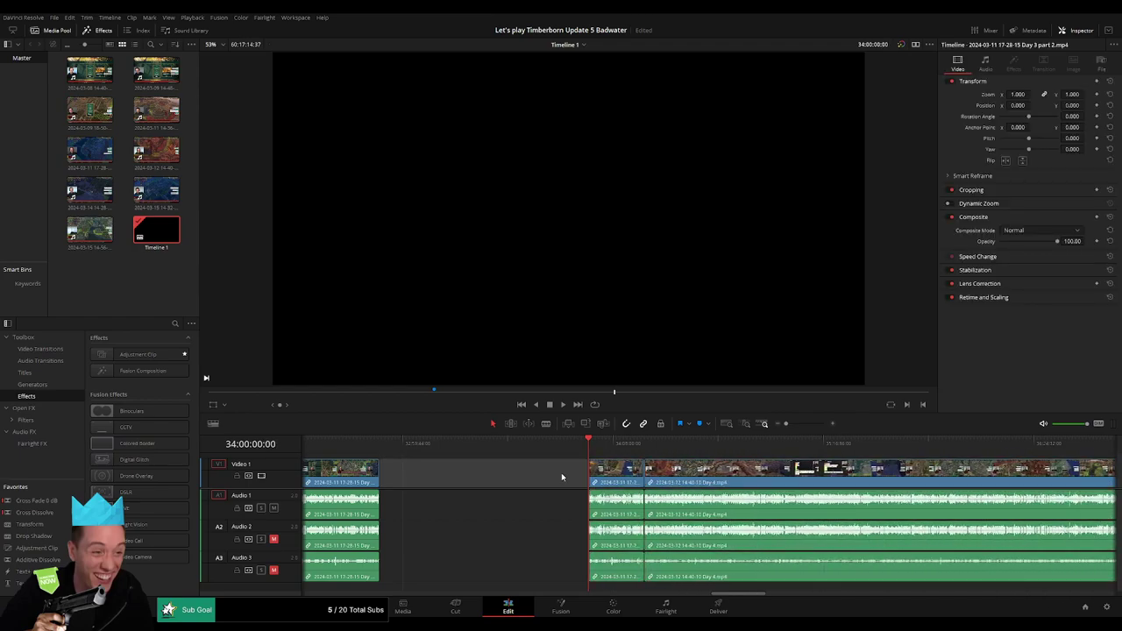
{"action": "left_click", "coordinate": [609, 451]}
{"action": "key", "text": "space"}
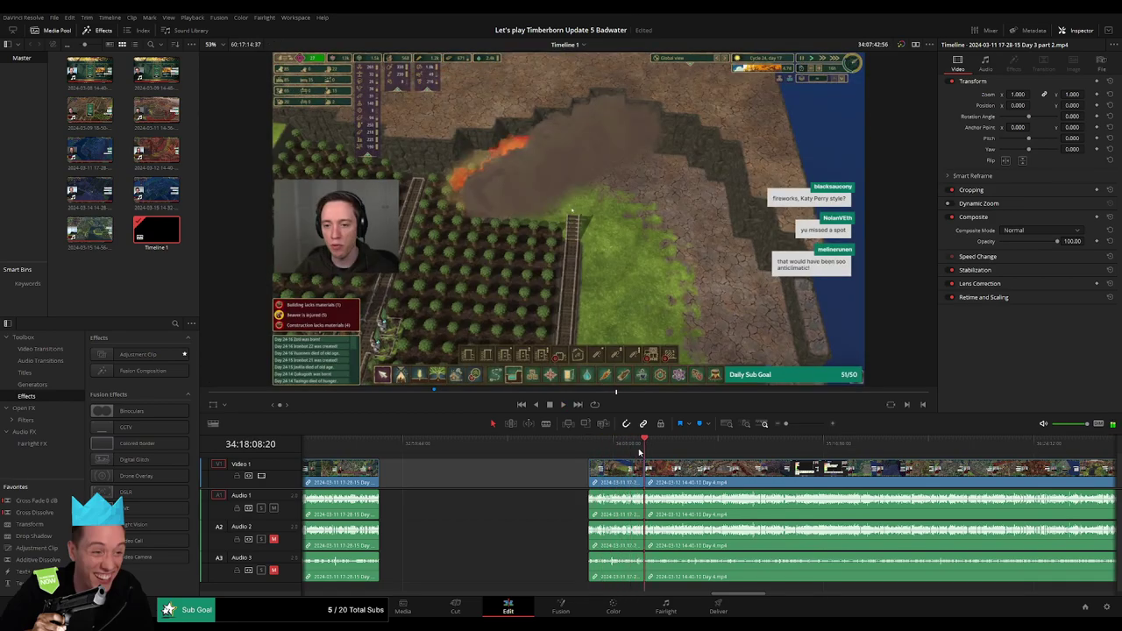
{"action": "left_click_drag", "start_coordinate": [785, 423], "coordinate": [801, 427]}
Replay the Day 3 to Day 4 join around 34:18 and skip ahead through the Day 4 footage
{"action": "left_click", "coordinate": [664, 444]}
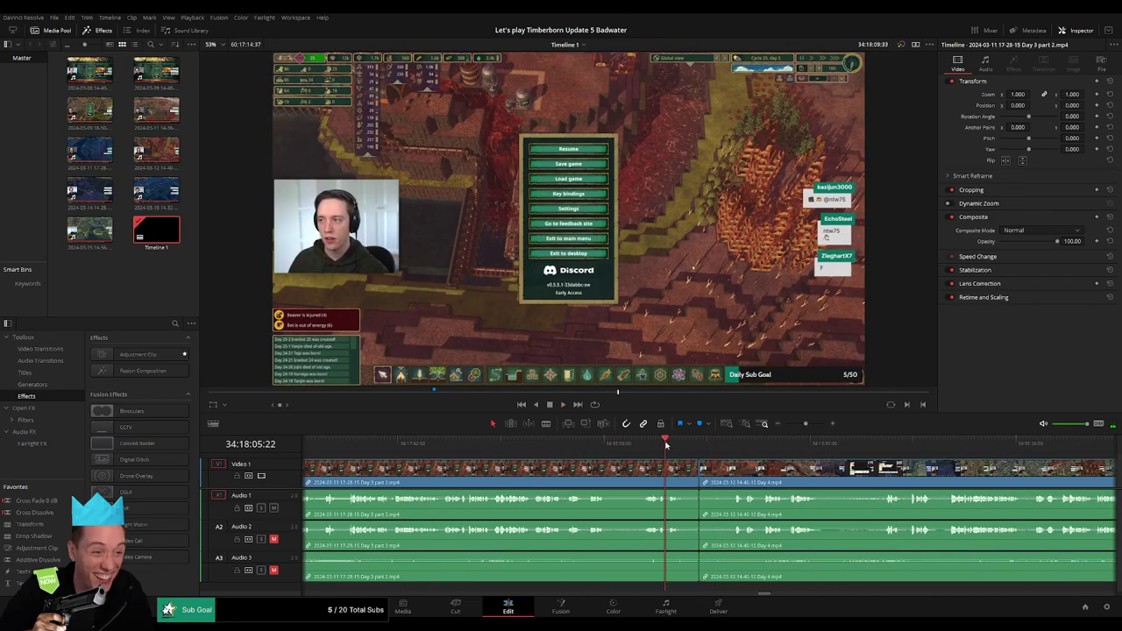
{"action": "left_click", "coordinate": [701, 480]}
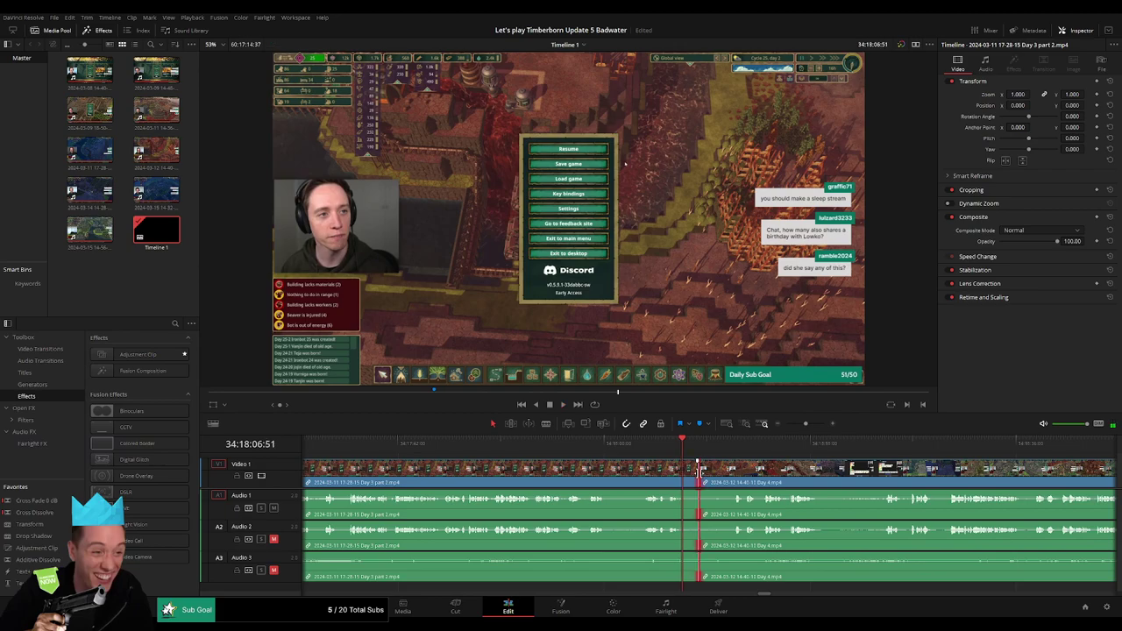
{"action": "left_click", "coordinate": [664, 444]}
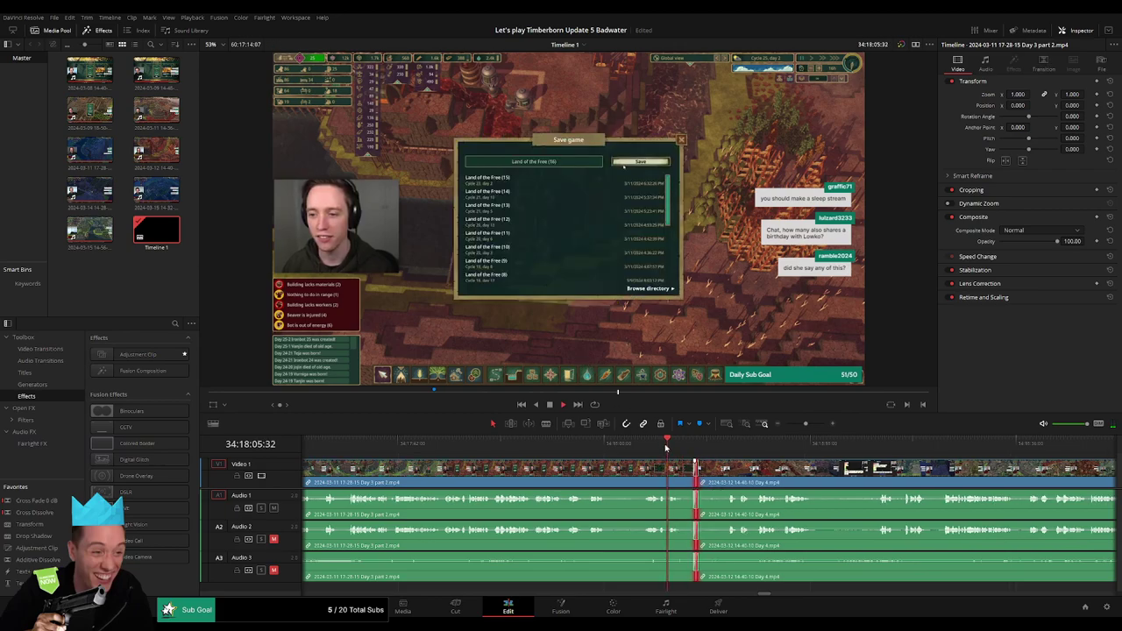
{"action": "left_click", "coordinate": [730, 445]}
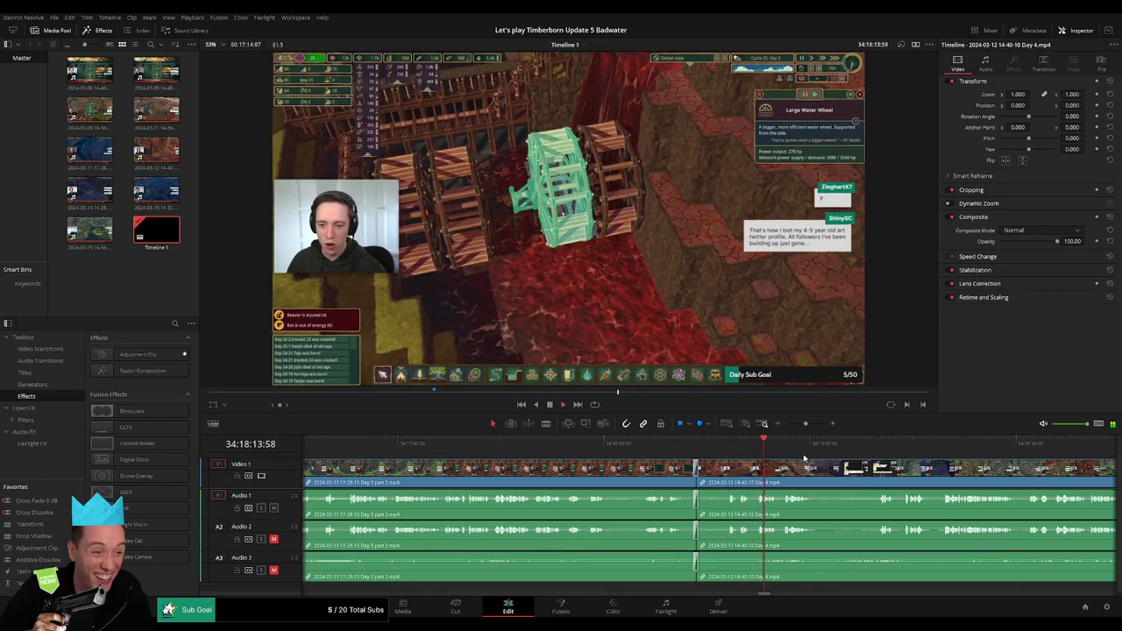
{"action": "left_click", "coordinate": [784, 445]}
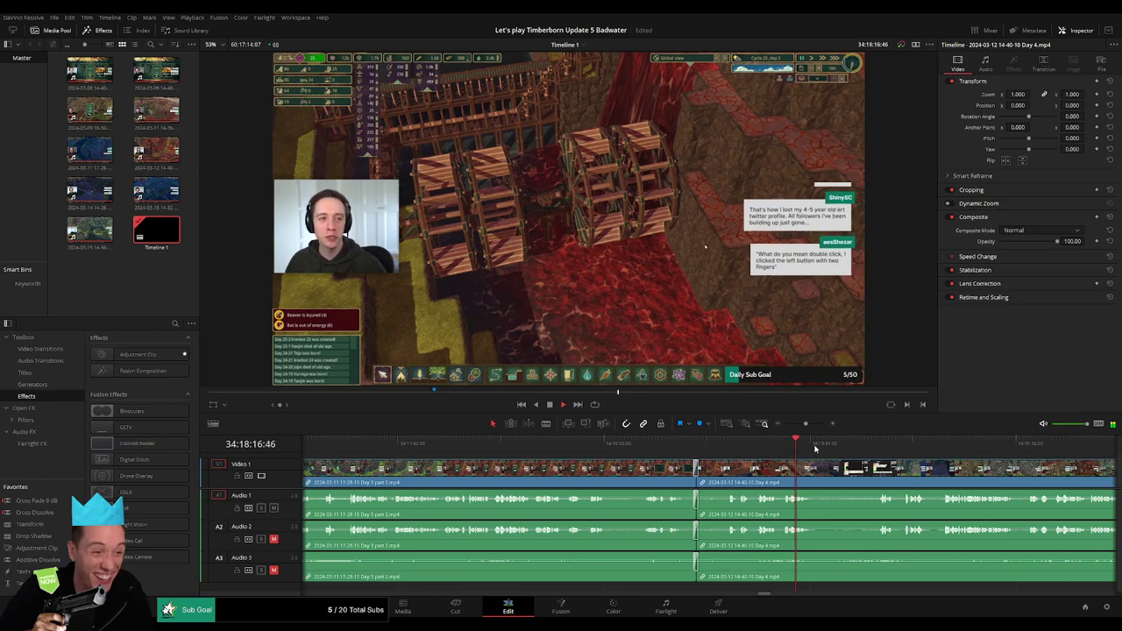
{"action": "left_click", "coordinate": [875, 445]}
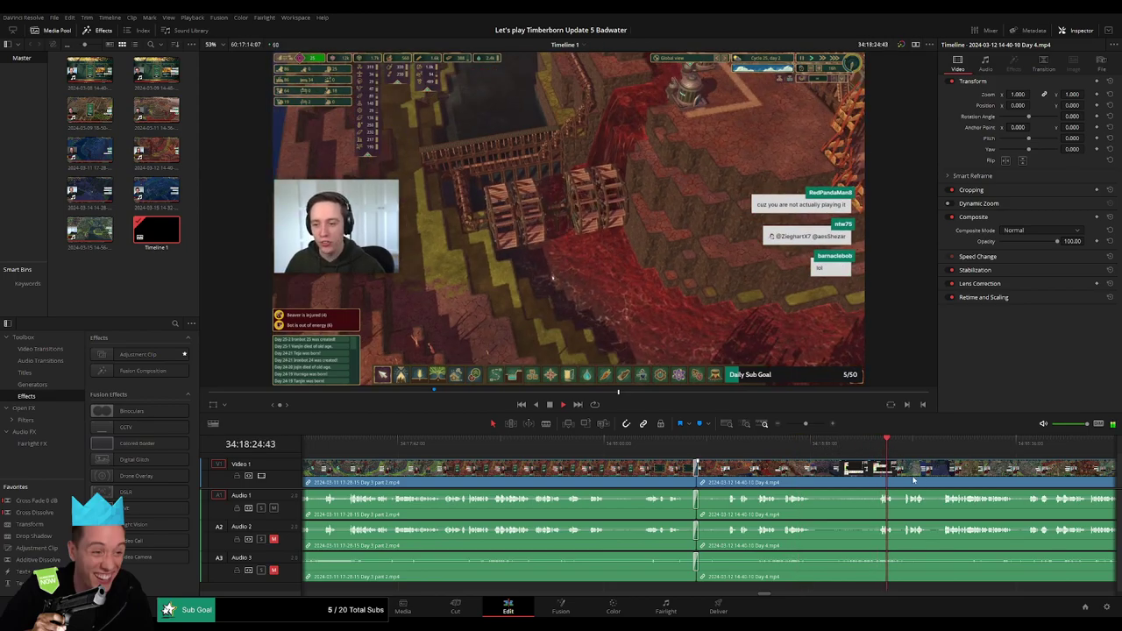
{"action": "scroll", "coordinate": [785, 441], "scroll_direction": "down", "scroll_amount": 5}
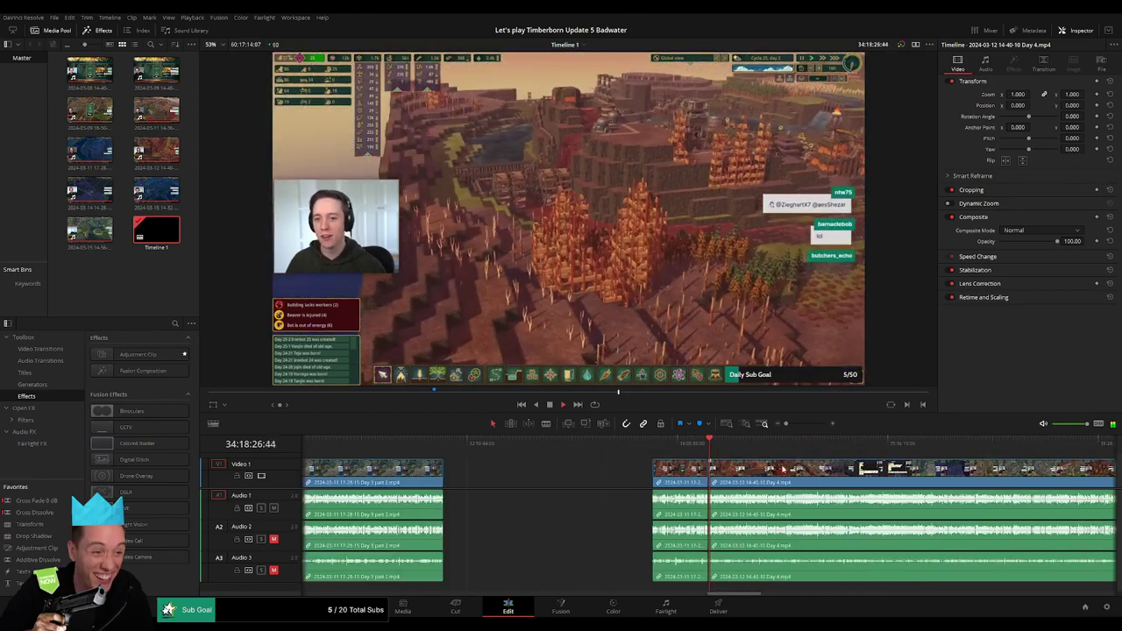
Scrub through the Day 4 drawing scene and park the playhead at 34:52:24:00
{"action": "left_click_drag", "start_coordinate": [504, 454], "coordinate": [561, 454]}
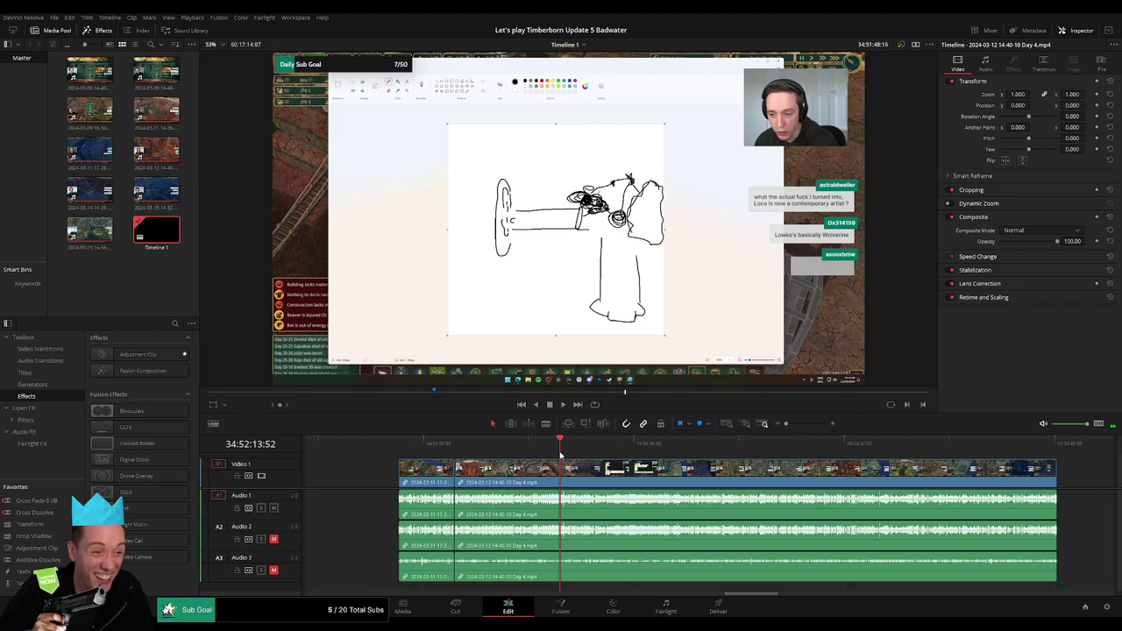
{"action": "left_click_drag", "start_coordinate": [794, 428], "coordinate": [811, 425]}
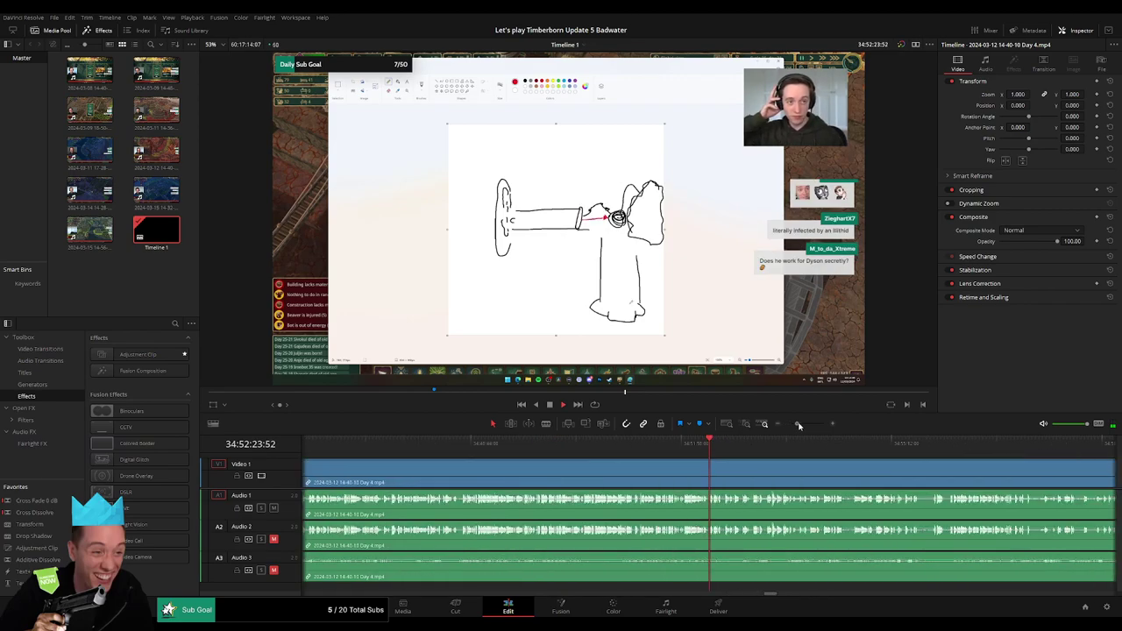
{"action": "left_click", "coordinate": [468, 445]}
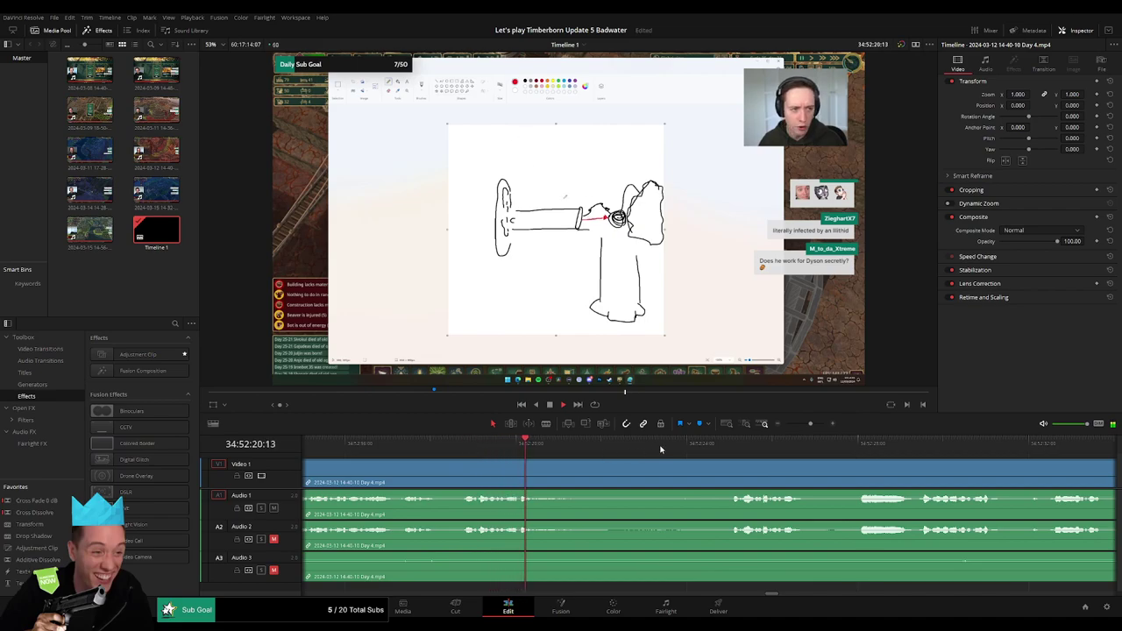
{"action": "left_click", "coordinate": [732, 444]}
{"action": "left_click", "coordinate": [866, 444]}
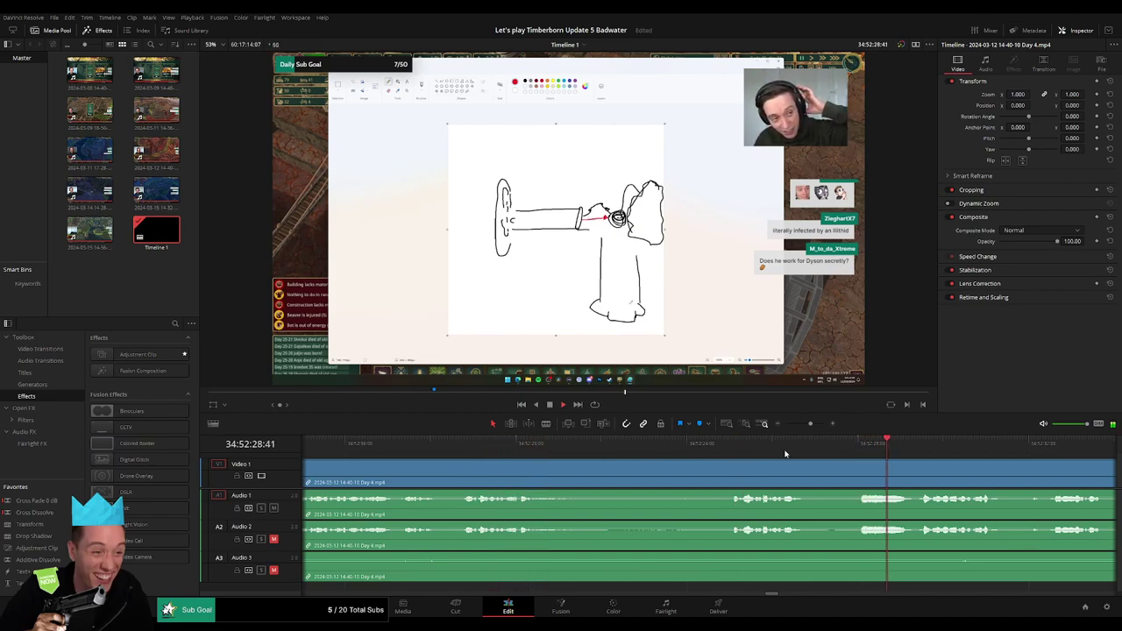
{"action": "left_click", "coordinate": [733, 445]}
{"action": "mouse_move", "coordinate": [734, 449]}
{"action": "left_mouse_down"}
{"action": "mouse_move", "coordinate": [687, 449]}
{"action": "mouse_move", "coordinate": [731, 462]}
{"action": "mouse_move", "coordinate": [642, 463]}
{"action": "left_mouse_up"}
Split all tracks at 34:52:24:00 with Ctrl+B and fade Audio 1 and 2 out into the cut
{"action": "key", "text": "ctrl+b"}
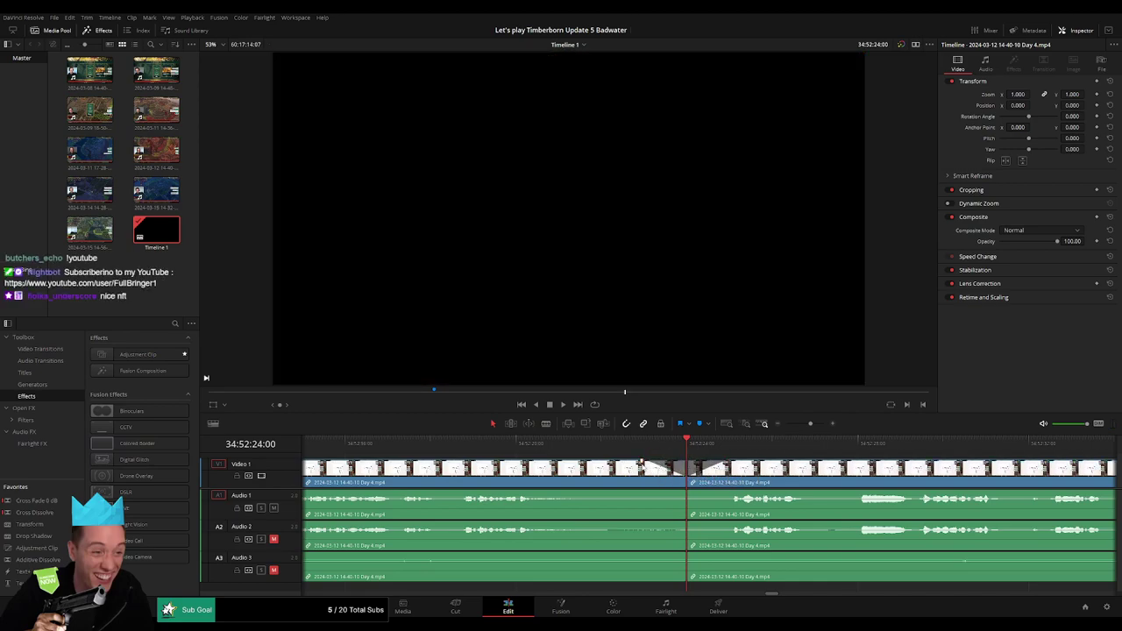
{"action": "mouse_move", "coordinate": [678, 496]}
{"action": "left_mouse_down"}
{"action": "mouse_move", "coordinate": [643, 493]}
{"action": "mouse_move", "coordinate": [731, 495]}
{"action": "left_mouse_up"}
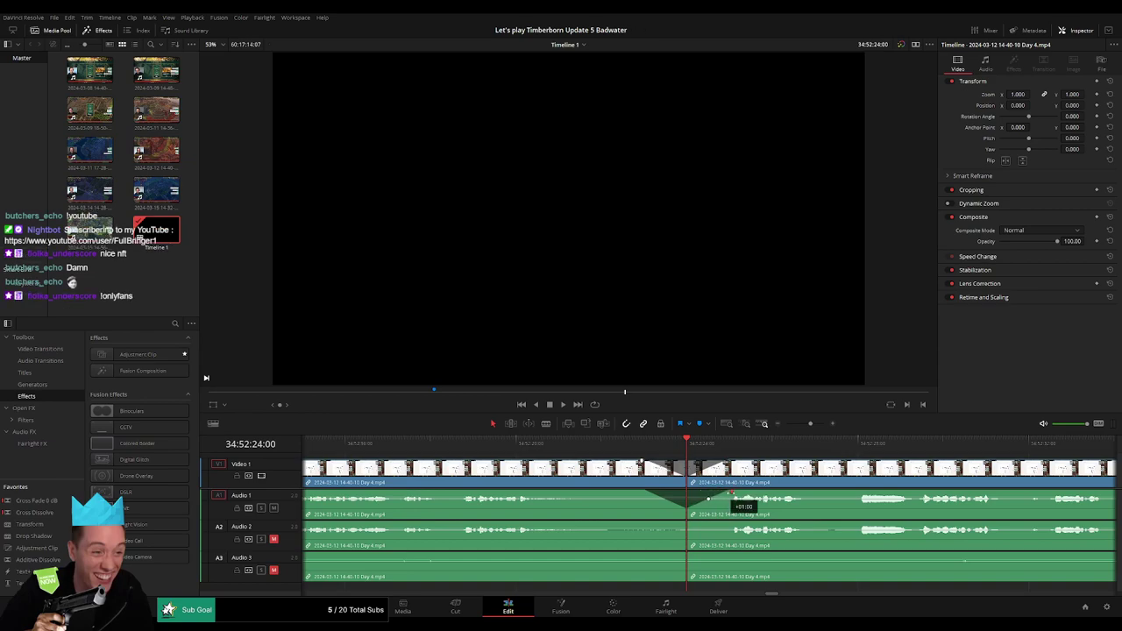
{"action": "mouse_move", "coordinate": [684, 524]}
{"action": "left_mouse_down"}
{"action": "mouse_move", "coordinate": [641, 525]}
{"action": "mouse_move", "coordinate": [729, 524]}
{"action": "mouse_move", "coordinate": [650, 554]}
{"action": "mouse_move", "coordinate": [732, 553]}
{"action": "left_mouse_up"}
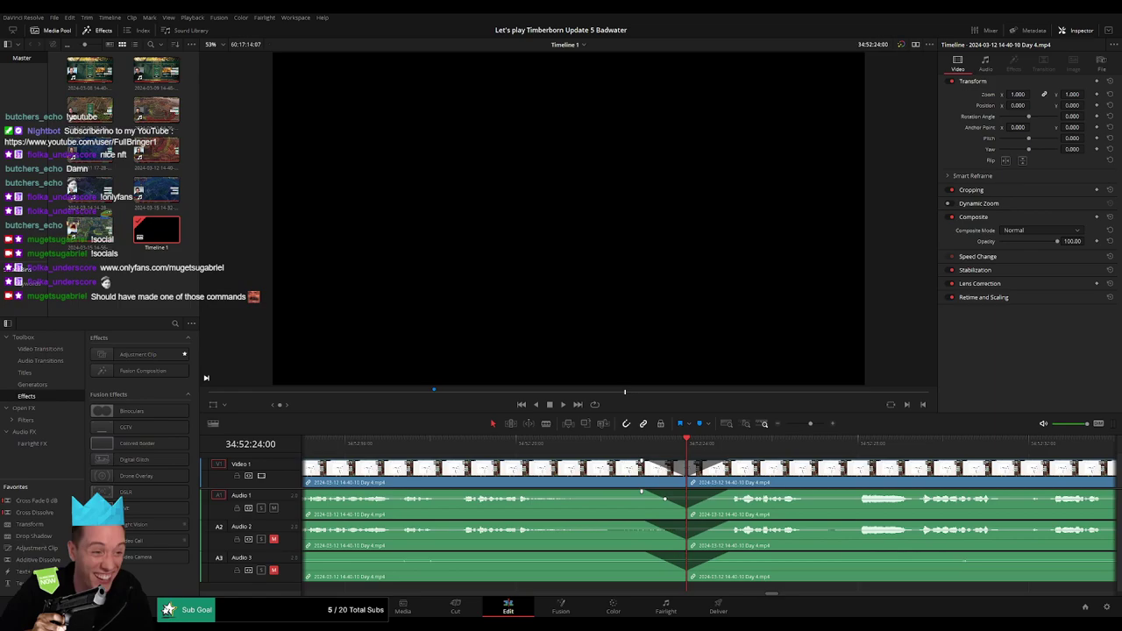
Replay the new cut and set the playhead to 34:52:00:30
{"action": "key", "text": "space"}
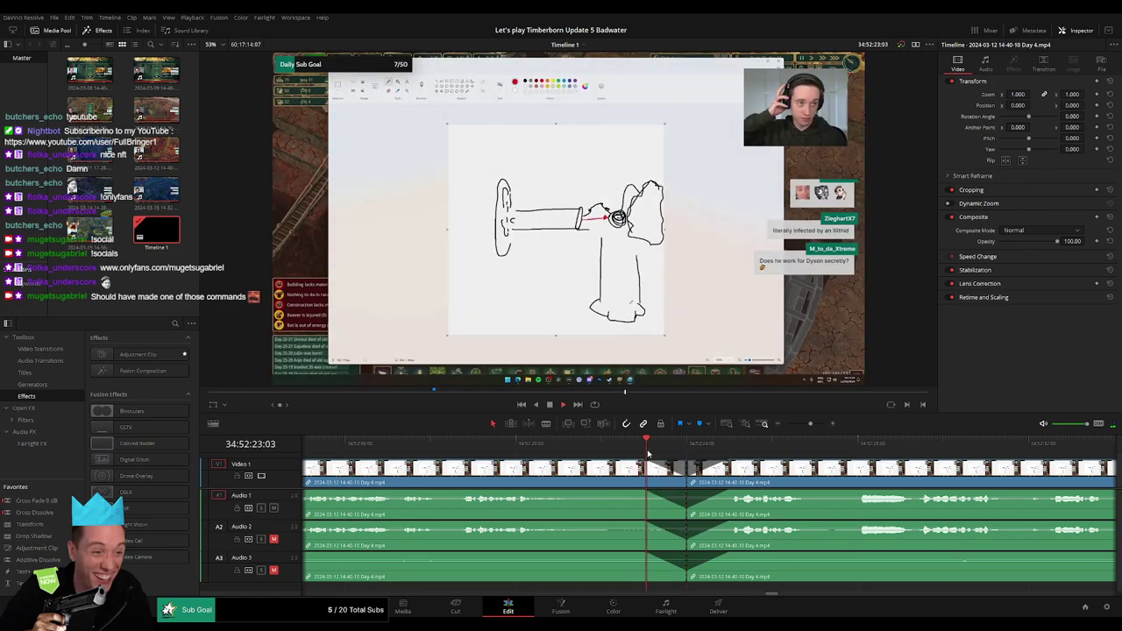
{"action": "left_click_drag", "start_coordinate": [810, 423], "coordinate": [804, 423]}
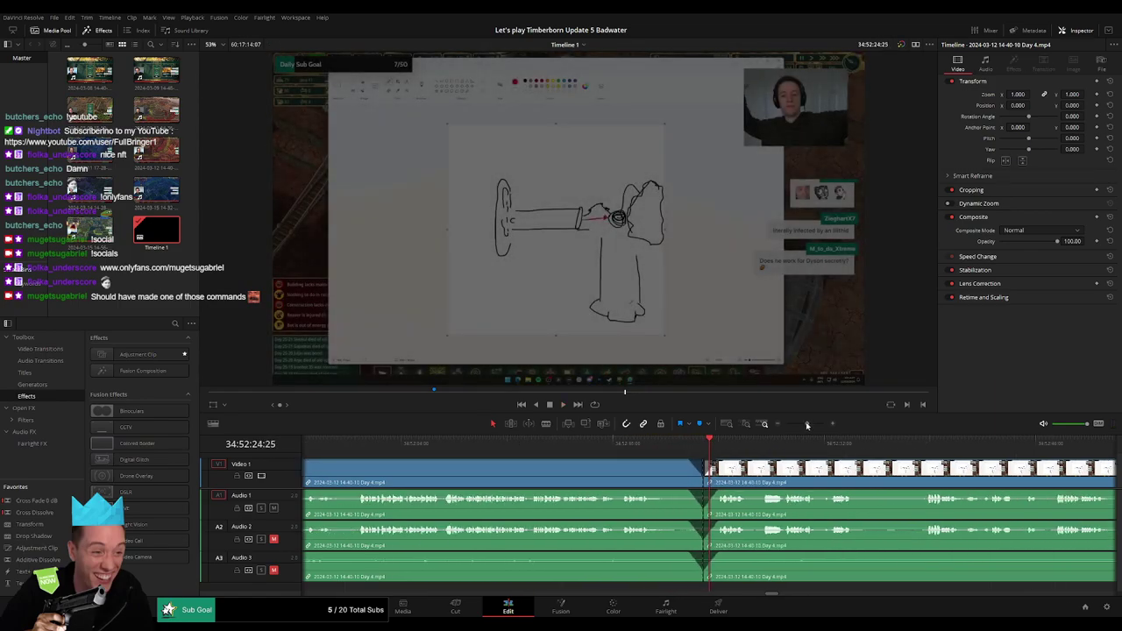
{"action": "left_click", "coordinate": [518, 447]}
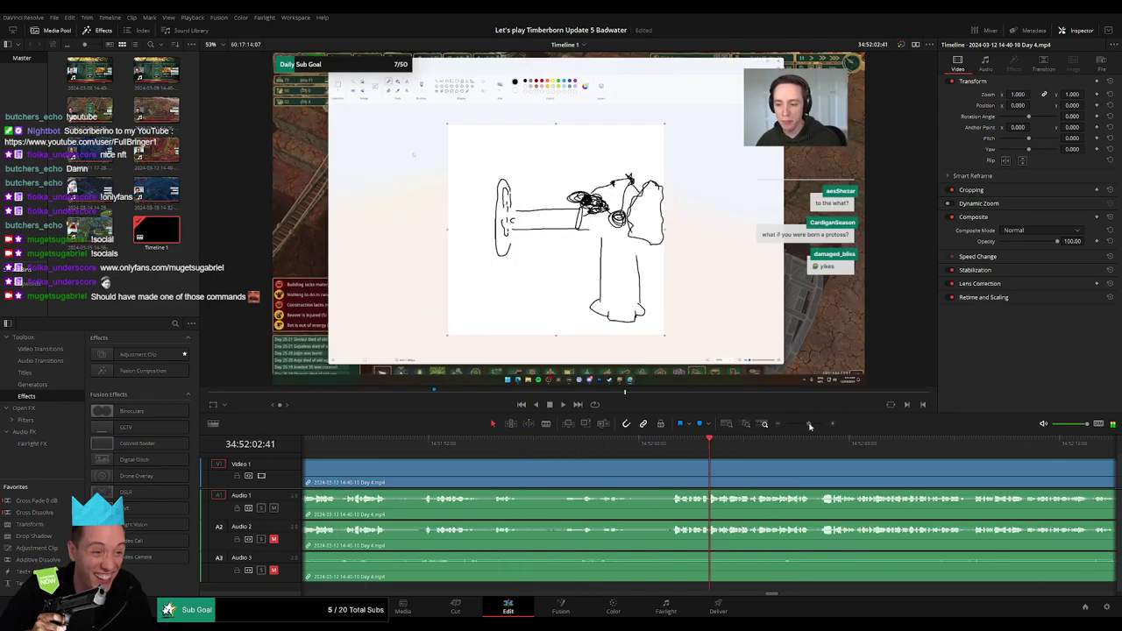
{"action": "left_click", "coordinate": [638, 444]}
{"action": "left_click_drag", "start_coordinate": [638, 443], "coordinate": [588, 451]}
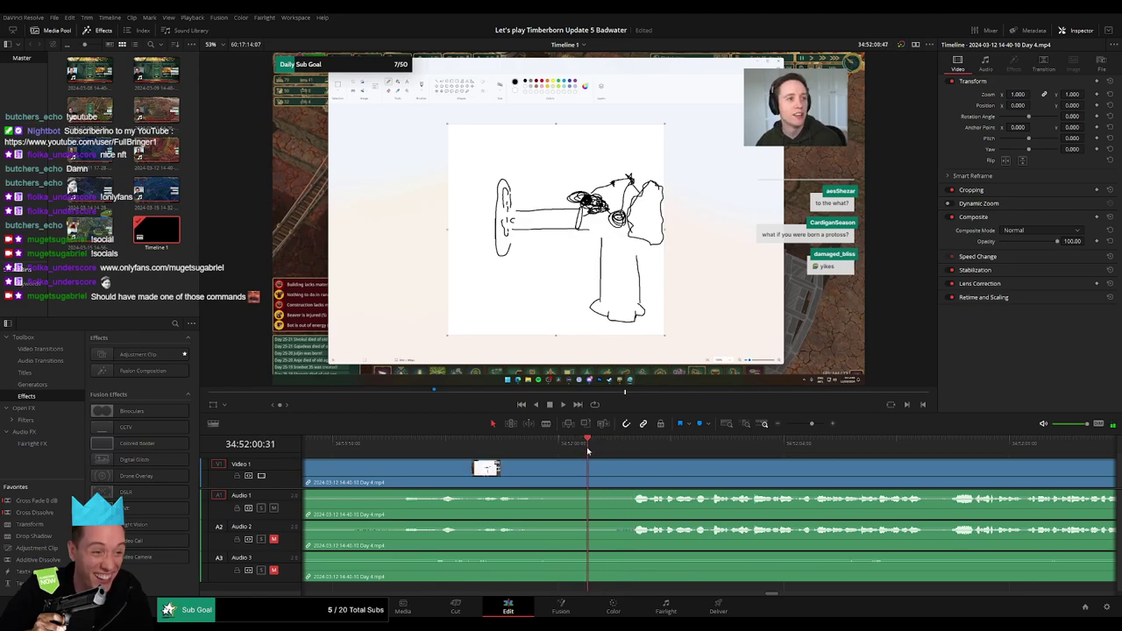
Drag the earlier Day 4 edit point to 34:52:00:30 so it meets the preceding section
{"action": "scroll", "coordinate": [825, 476], "scroll_direction": "down", "scroll_amount": 2}
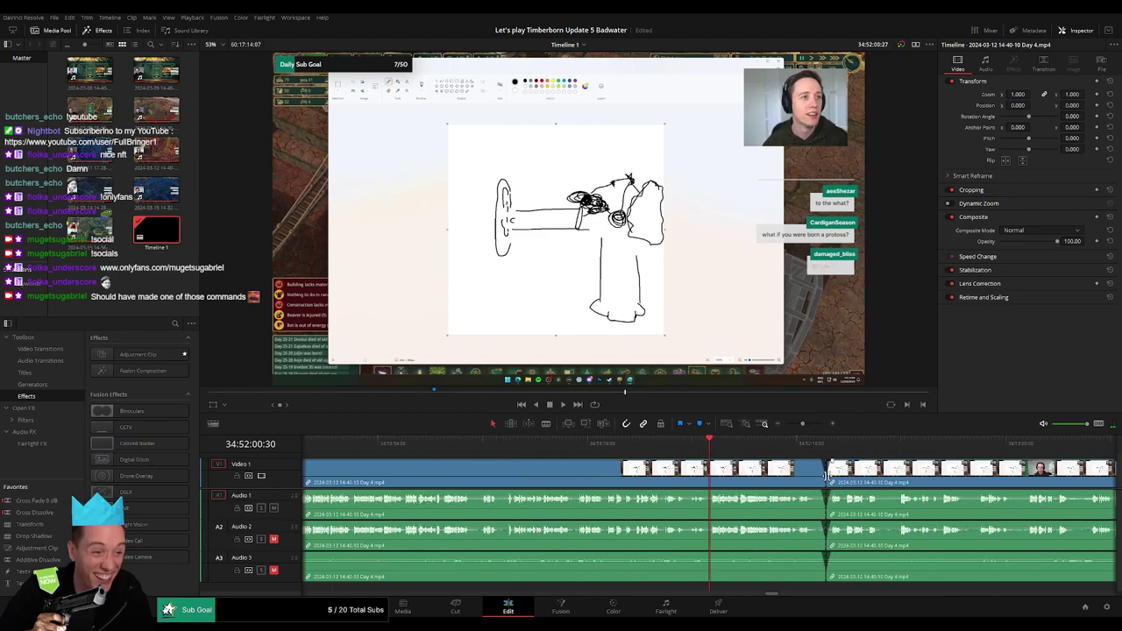
{"action": "left_click_drag", "start_coordinate": [826, 476], "coordinate": [710, 476]}
{"action": "left_click", "coordinate": [734, 450]}
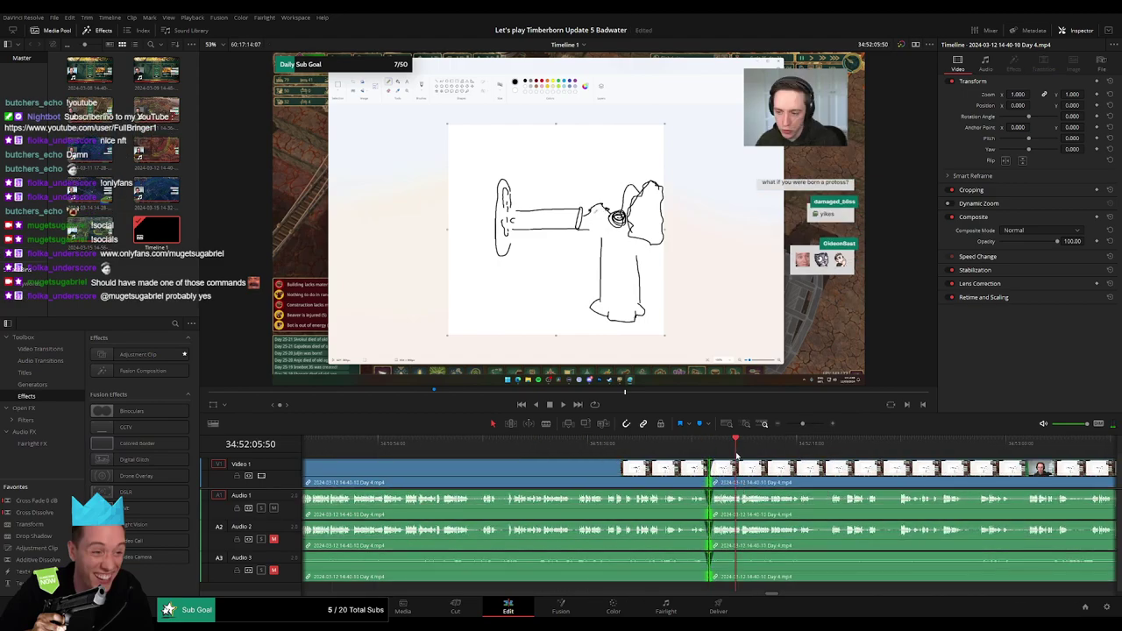
{"action": "left_click", "coordinate": [705, 454]}
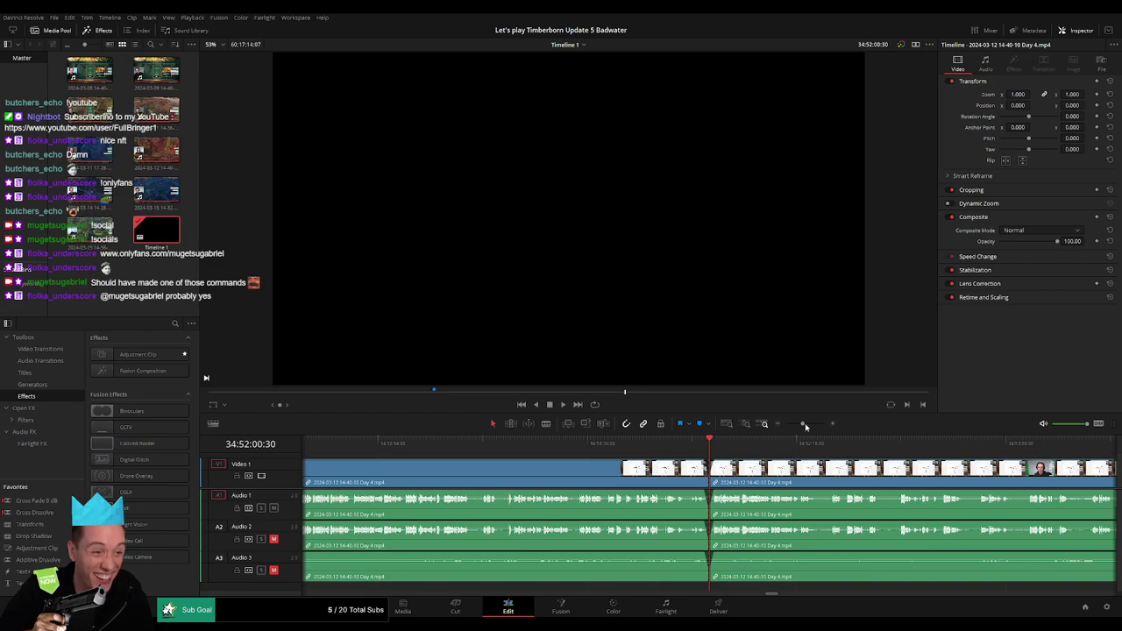
{"action": "left_click_drag", "start_coordinate": [804, 427], "coordinate": [760, 427]}
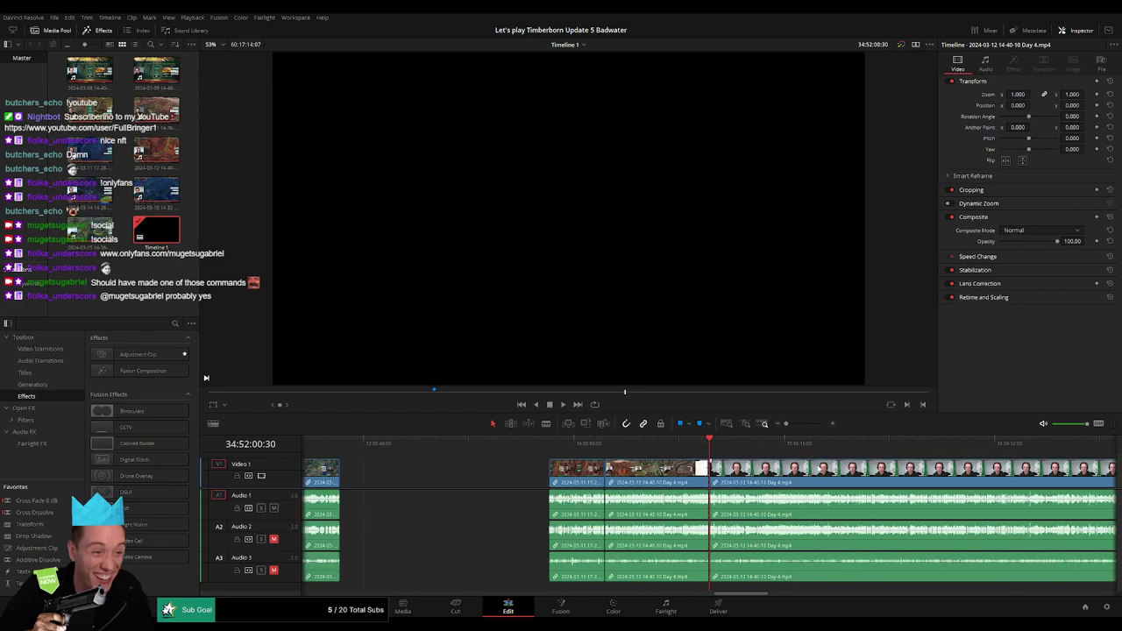
Push the remaining Day 4 footage right so it starts at 36:00:00:00, leaving a gap
{"action": "scroll", "coordinate": [745, 472], "scroll_direction": "right", "scroll_amount": 3}
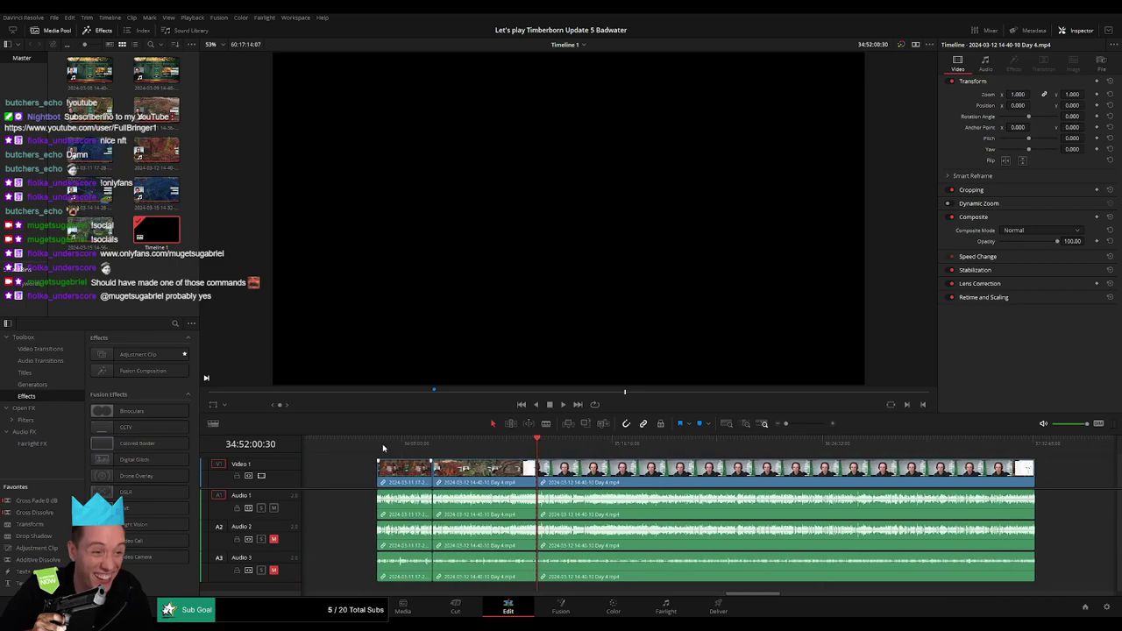
{"action": "scroll", "coordinate": [546, 469], "scroll_direction": "right", "scroll_amount": 4}
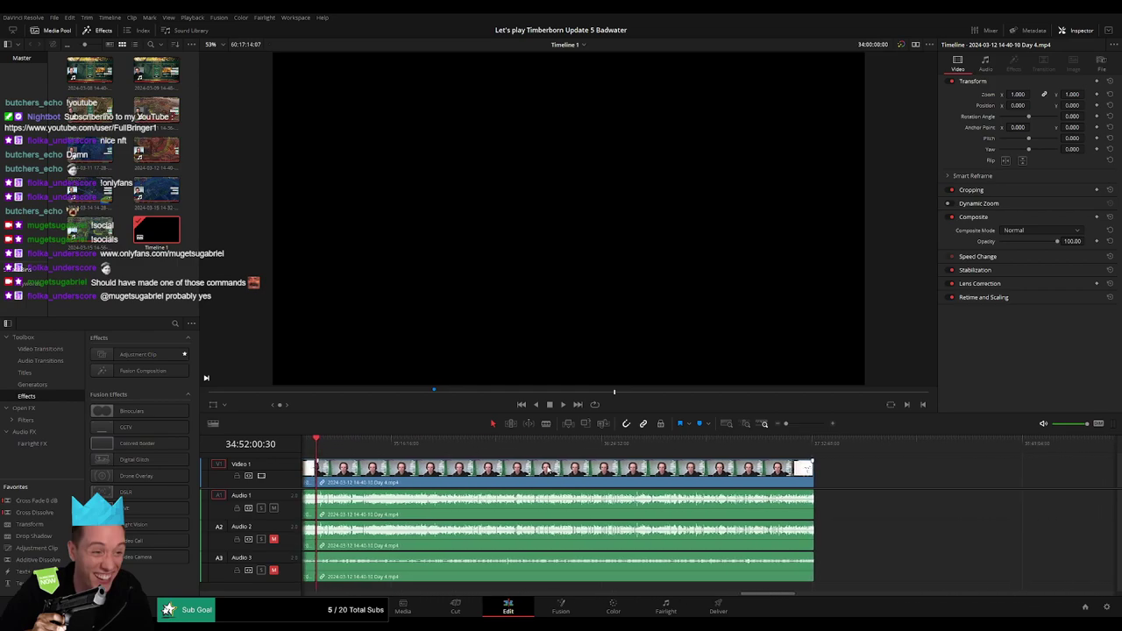
{"action": "left_click_drag", "start_coordinate": [546, 468], "coordinate": [806, 468]}
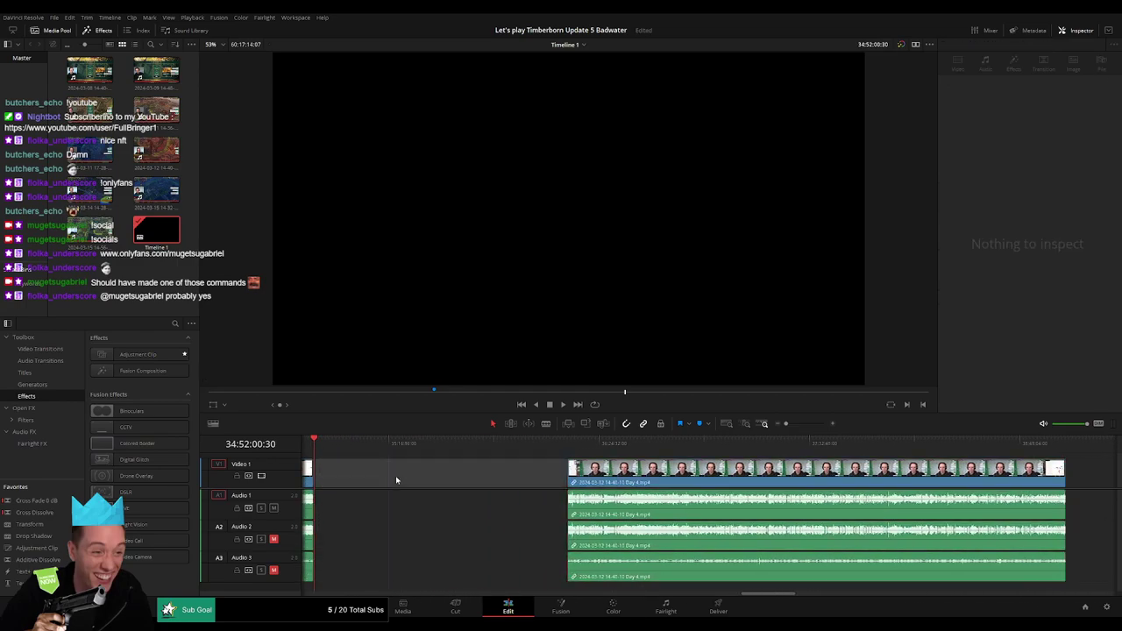
{"action": "left_click_drag", "start_coordinate": [327, 441], "coordinate": [524, 461]}
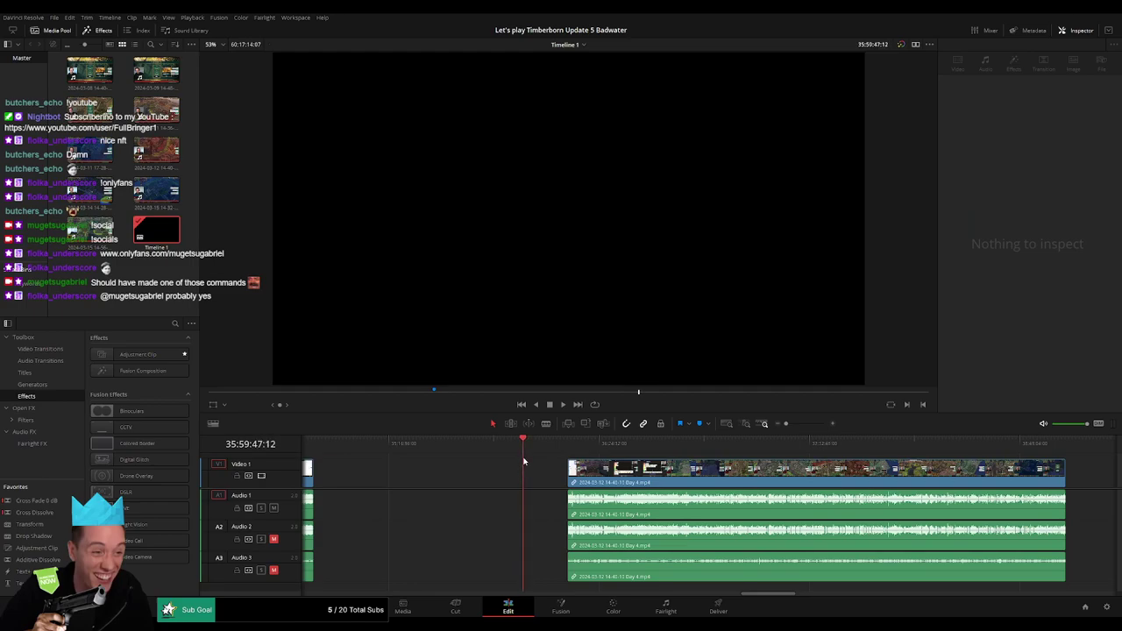
{"action": "left_click_drag", "start_coordinate": [523, 461], "coordinate": [524, 461]}
Inspect the gap on both sides and select the separated Day 4 clip
{"action": "left_click", "coordinate": [793, 423]}
{"action": "left_click", "coordinate": [707, 446]}
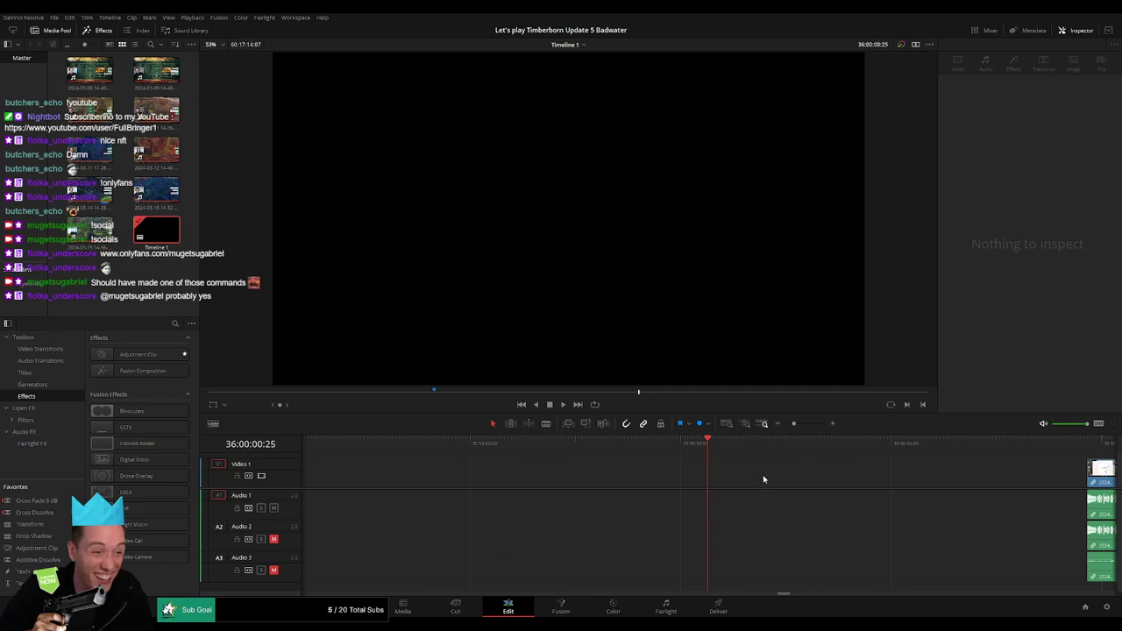
{"action": "left_click", "coordinate": [785, 423]}
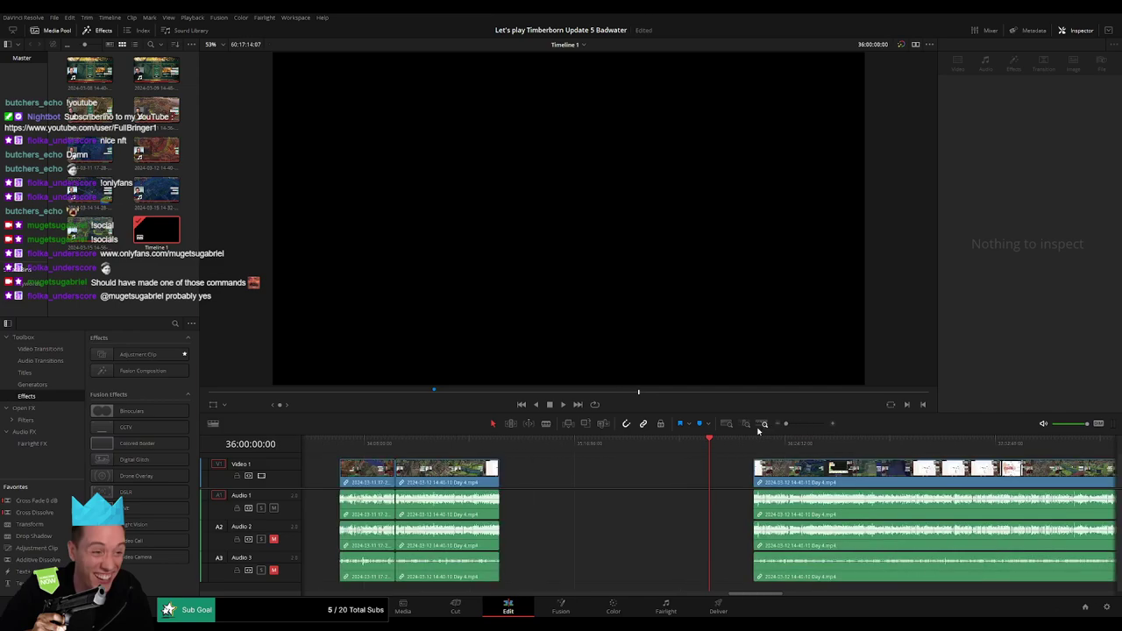
{"action": "left_click", "coordinate": [789, 468]}
{"action": "left_click", "coordinate": [660, 476]}
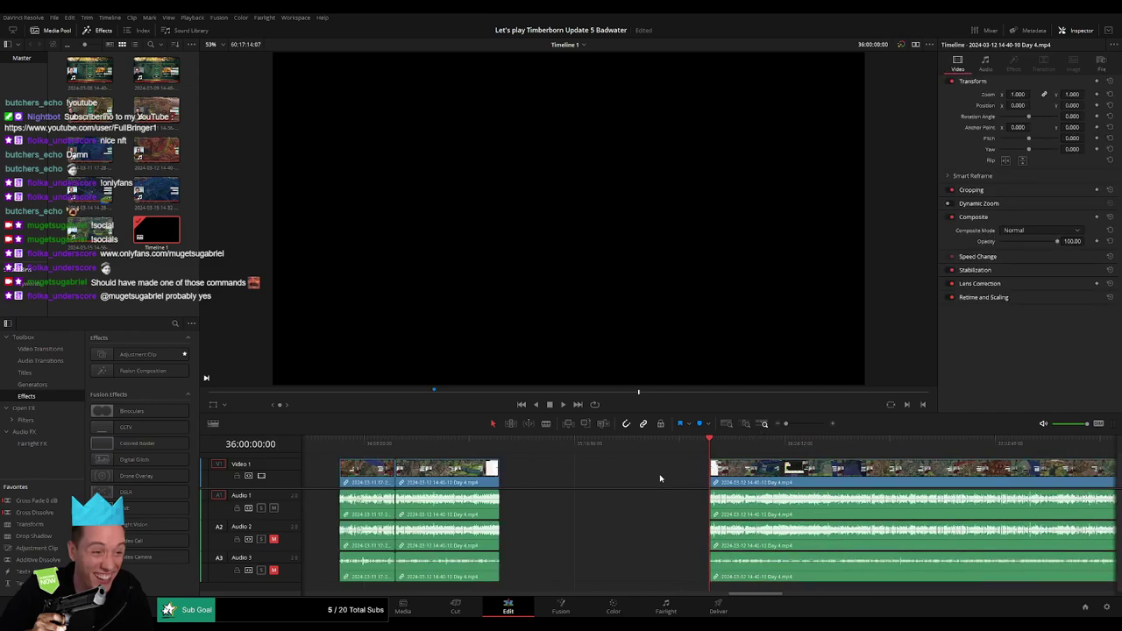
{"action": "key", "text": "Delete"}
Play back the opening of the separated Day 4 episode at 36:00:00:00
{"action": "key", "text": "space"}
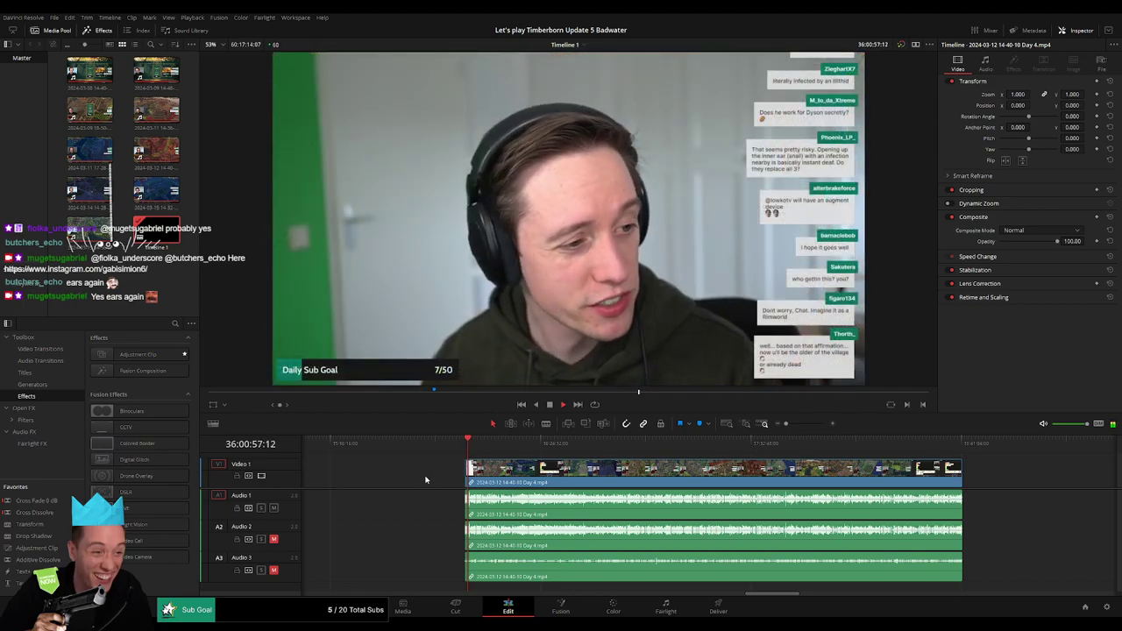
{"action": "scroll", "coordinate": [648, 479], "scroll_direction": "left", "scroll_amount": 3}
{"action": "left_click", "coordinate": [709, 445]}
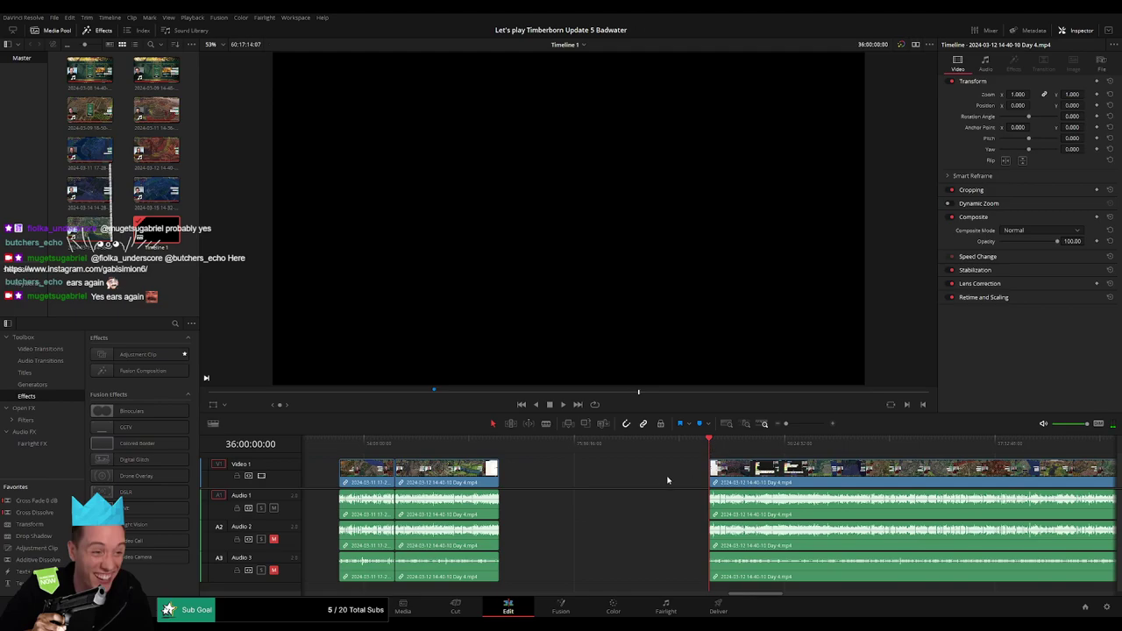
{"action": "left_click", "coordinate": [667, 479]}
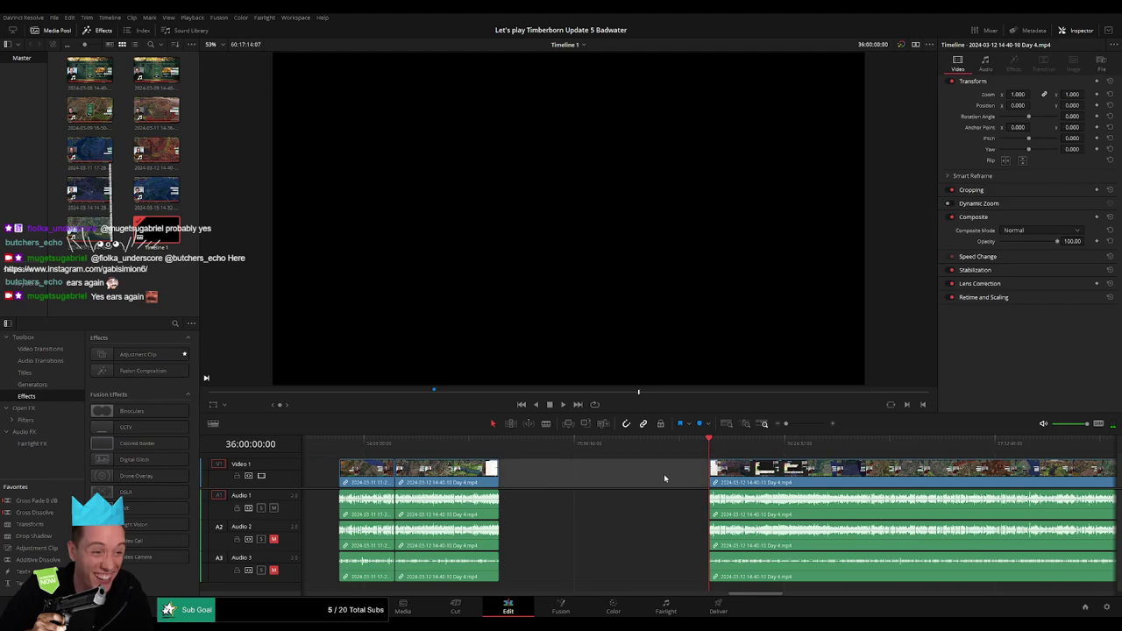
{"action": "scroll", "coordinate": [478, 454], "scroll_direction": "right", "scroll_amount": 3}
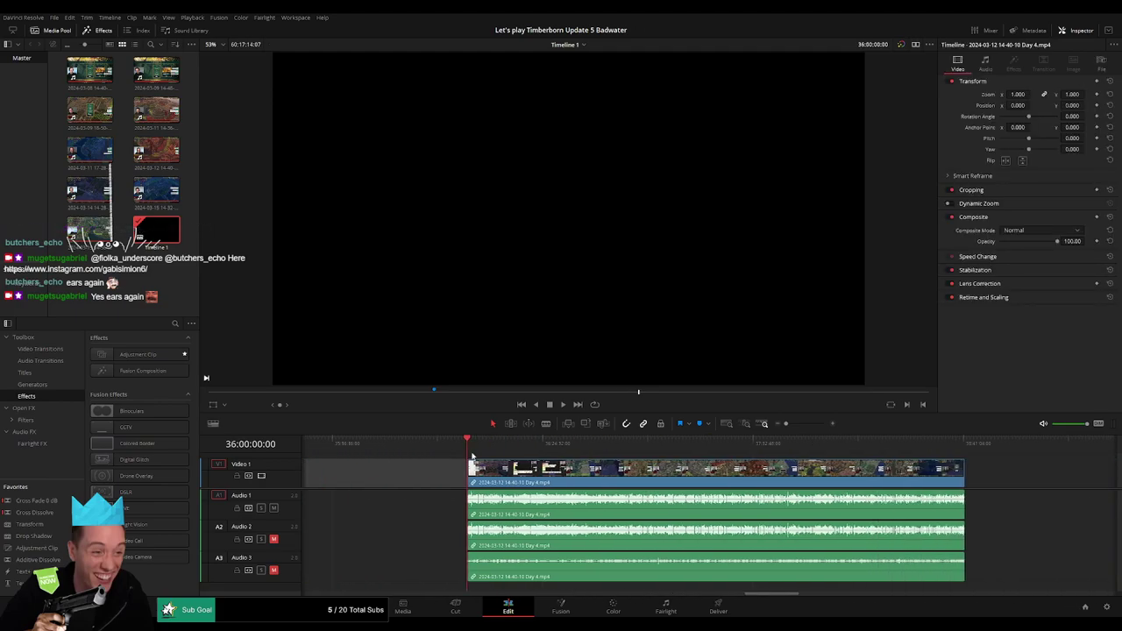
{"action": "left_click_drag", "start_coordinate": [485, 449], "coordinate": [627, 464]}
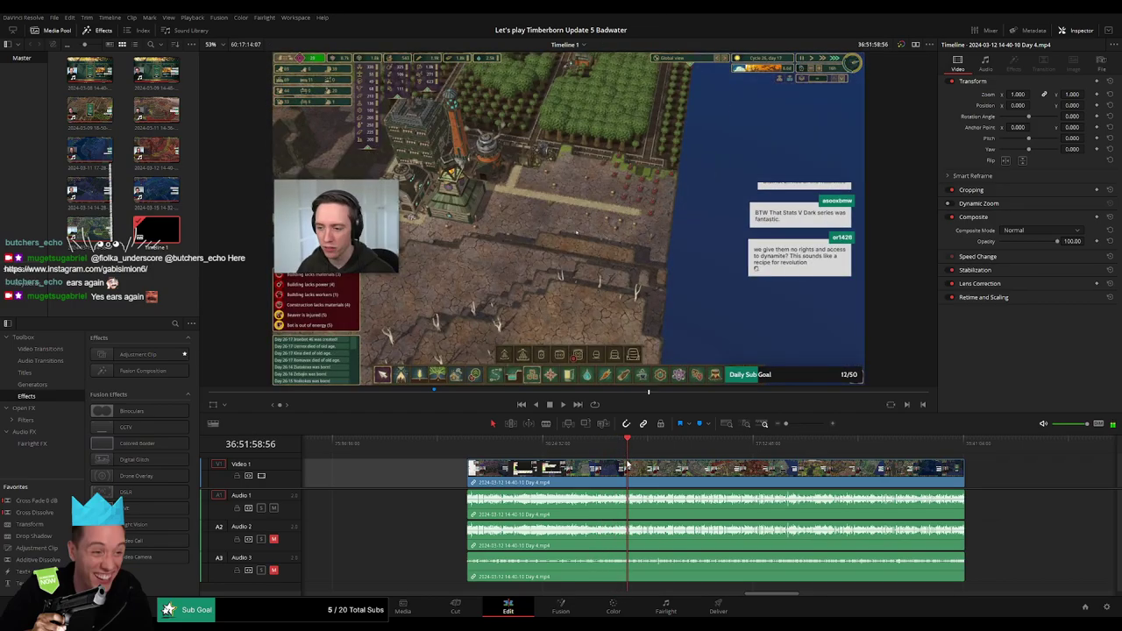
{"action": "key", "text": "space"}
{"action": "left_click_drag", "start_coordinate": [786, 424], "coordinate": [806, 425]}
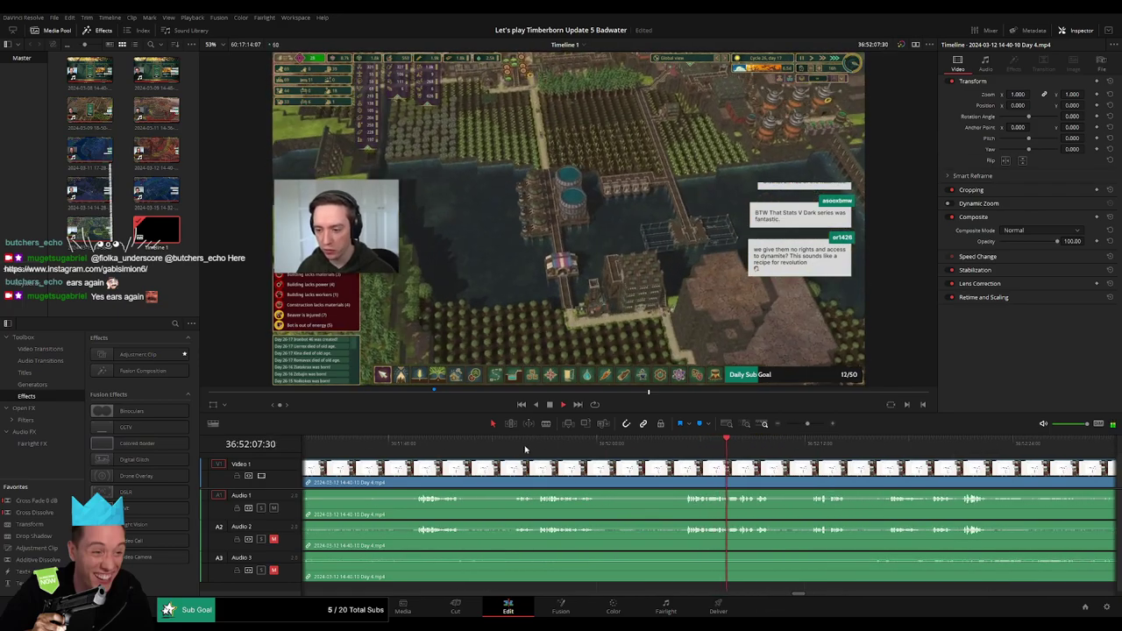
{"action": "left_click", "coordinate": [520, 446]}
{"action": "left_click", "coordinate": [424, 444]}
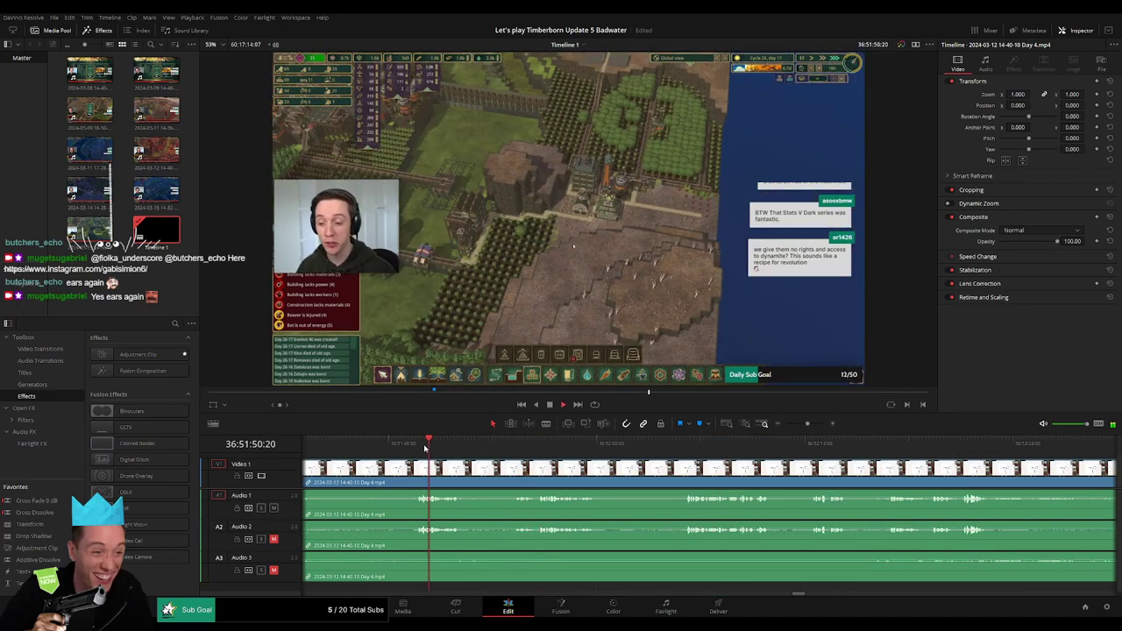
{"action": "left_click_drag", "start_coordinate": [472, 447], "coordinate": [718, 447]}
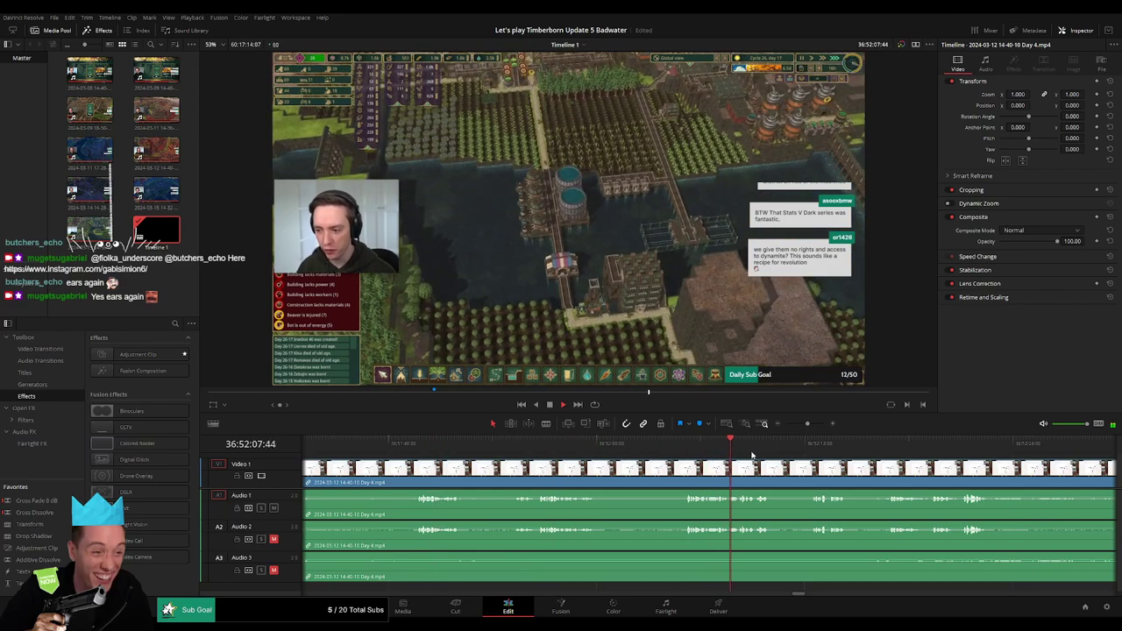
{"action": "left_click", "coordinate": [816, 444]}
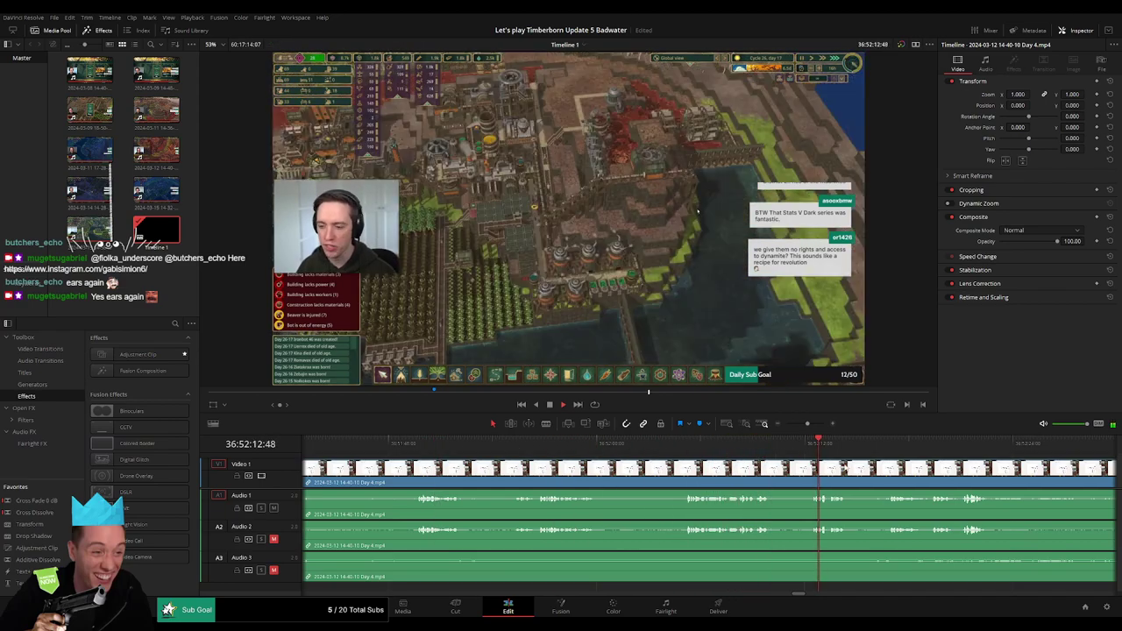
{"action": "scroll", "coordinate": [634, 458], "scroll_direction": "right", "scroll_amount": 3}
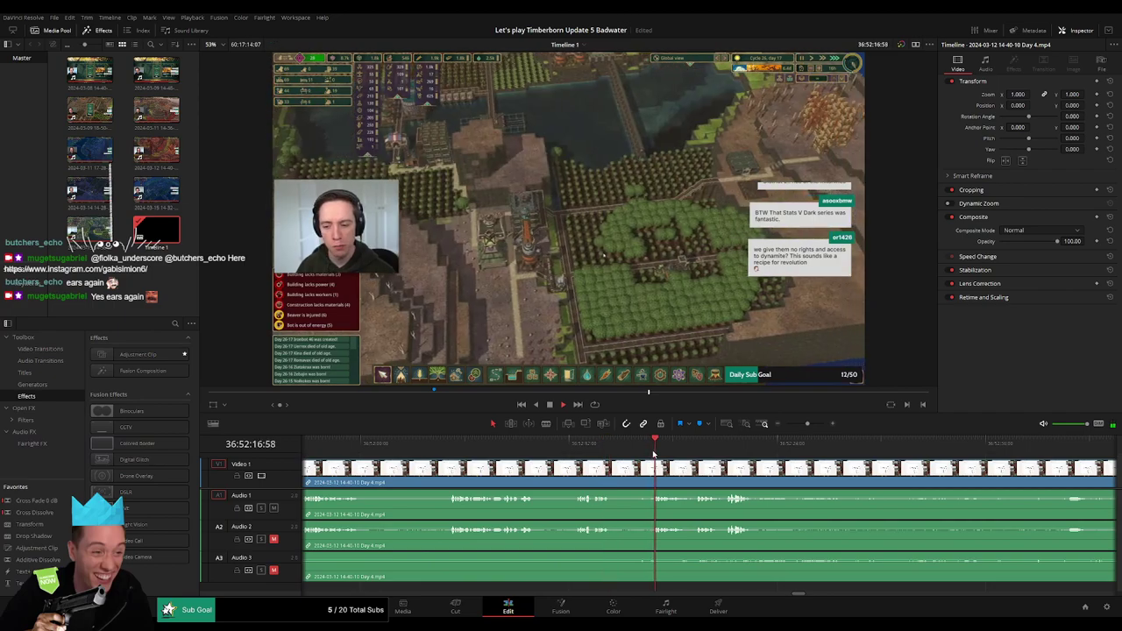
{"action": "left_click_drag", "start_coordinate": [479, 447], "coordinate": [545, 448]}
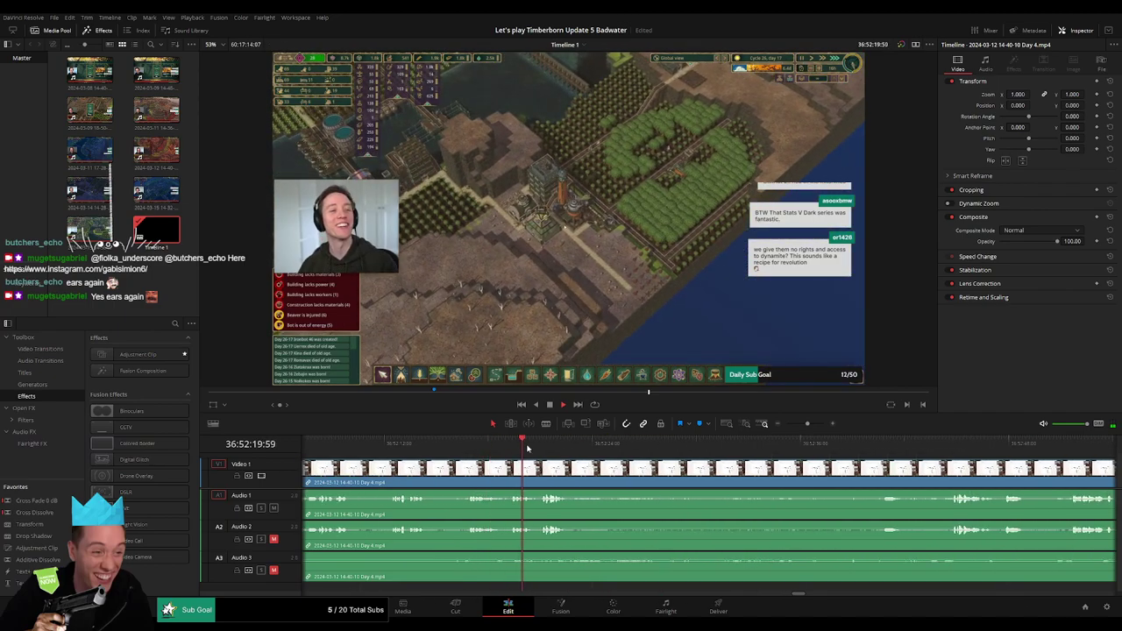
{"action": "left_click_drag", "start_coordinate": [545, 448], "coordinate": [964, 448]}
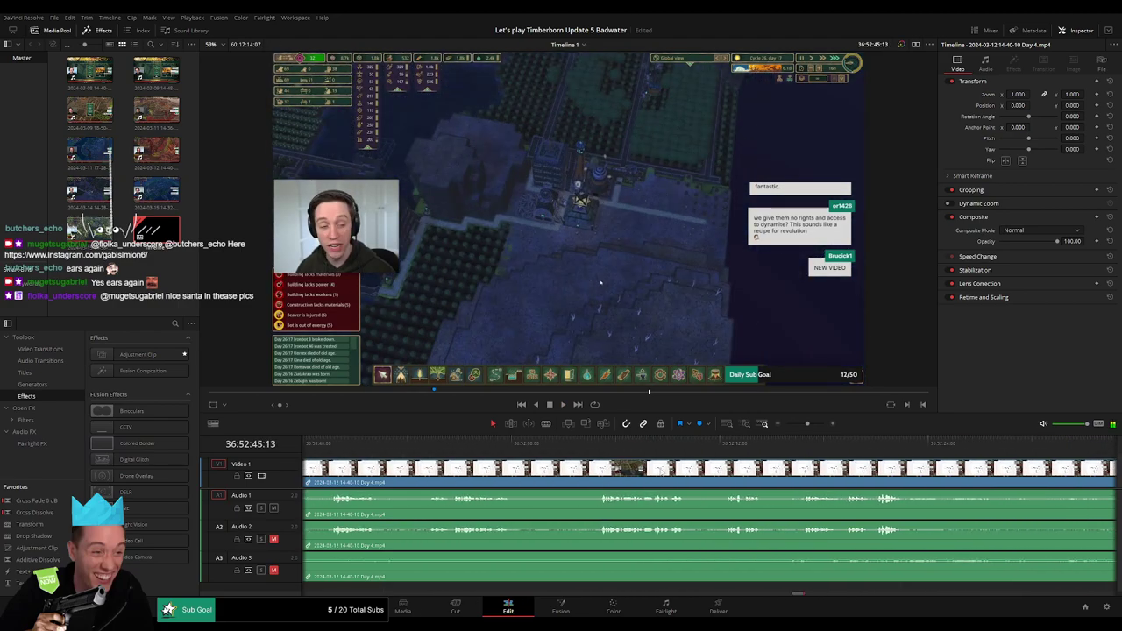
{"action": "left_click_drag", "start_coordinate": [467, 443], "coordinate": [478, 443]}
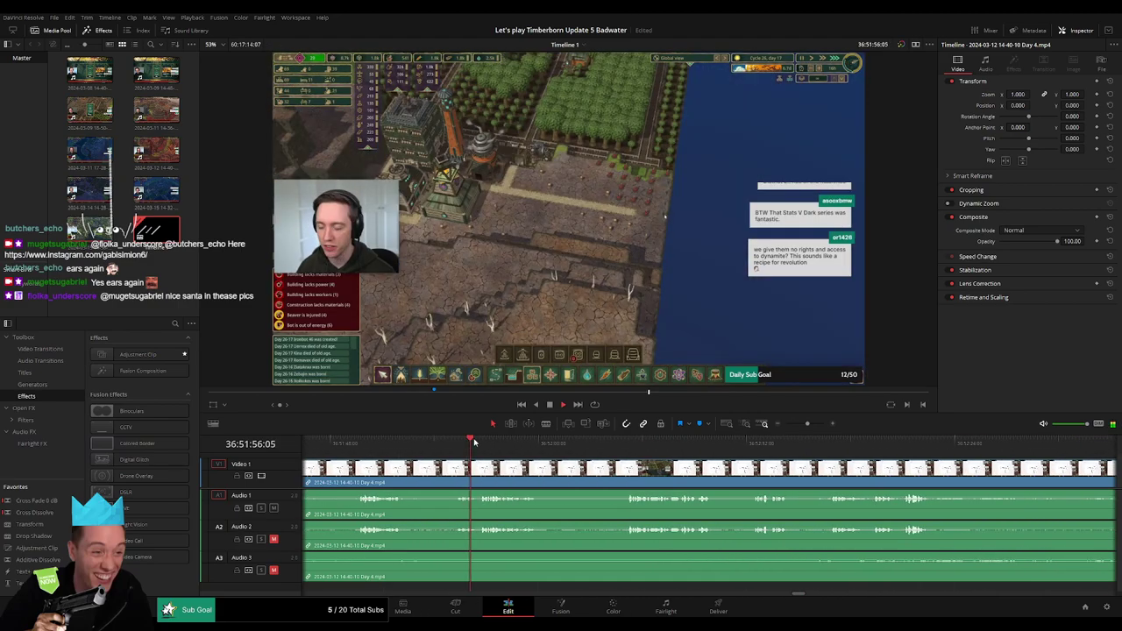
{"action": "key", "text": "space"}
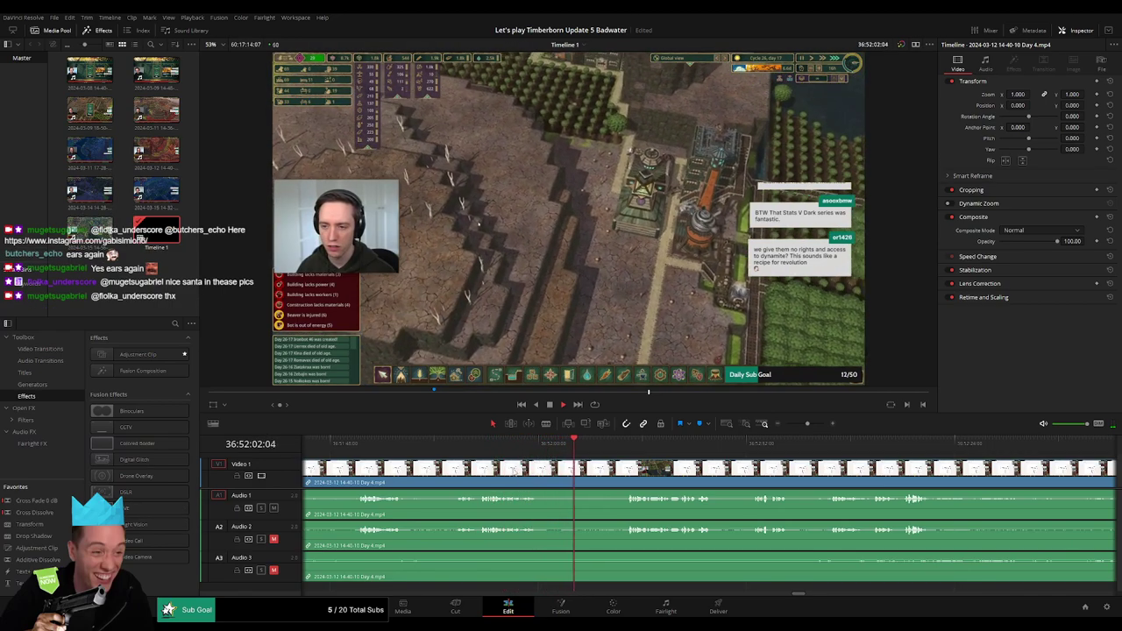
{"action": "left_click", "coordinate": [474, 446]}
{"action": "left_click_drag", "start_coordinate": [474, 445], "coordinate": [628, 451]}
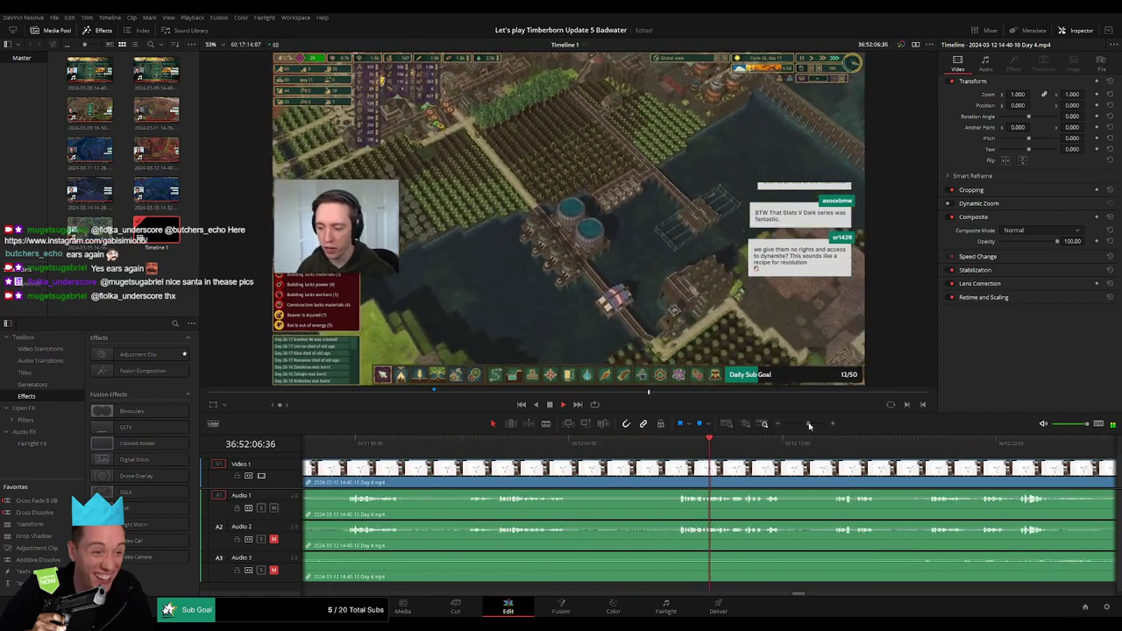
{"action": "left_click", "coordinate": [611, 447]}
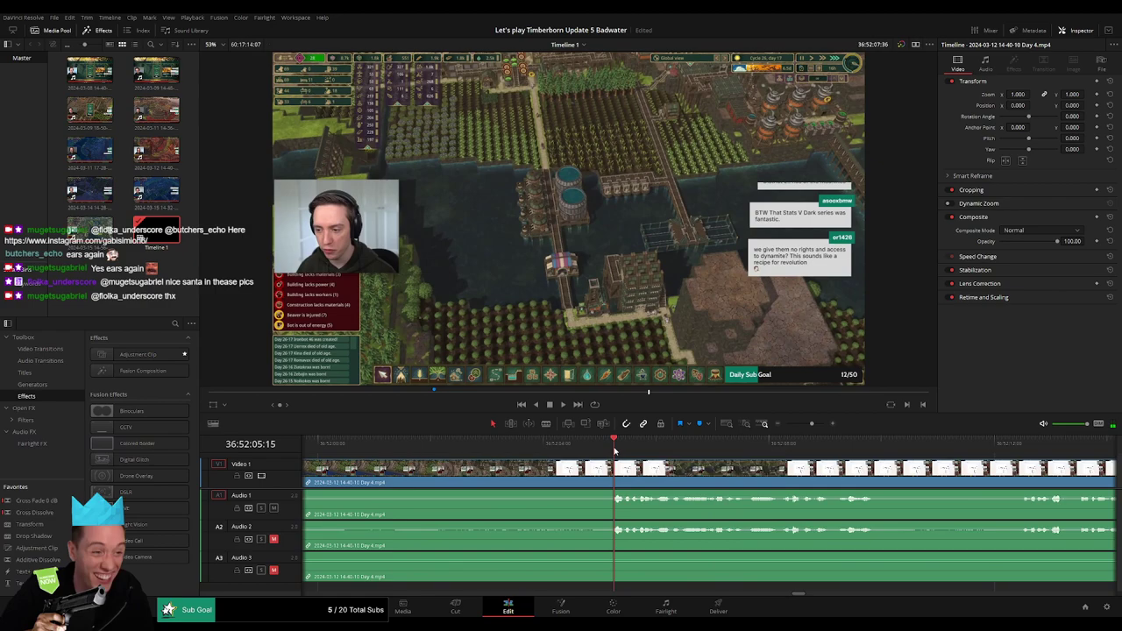
{"action": "mouse_move", "coordinate": [612, 450]}
{"action": "left_mouse_down"}
{"action": "mouse_move", "coordinate": [543, 460]}
{"action": "mouse_move", "coordinate": [606, 463]}
{"action": "mouse_move", "coordinate": [487, 472]}
{"action": "mouse_move", "coordinate": [497, 493]}
{"action": "left_mouse_up"}
Blade all tracks at 36:52:04:00 and add fades at the cut on Audio 1, 2 and 3
{"action": "key", "text": "ctrl+b"}
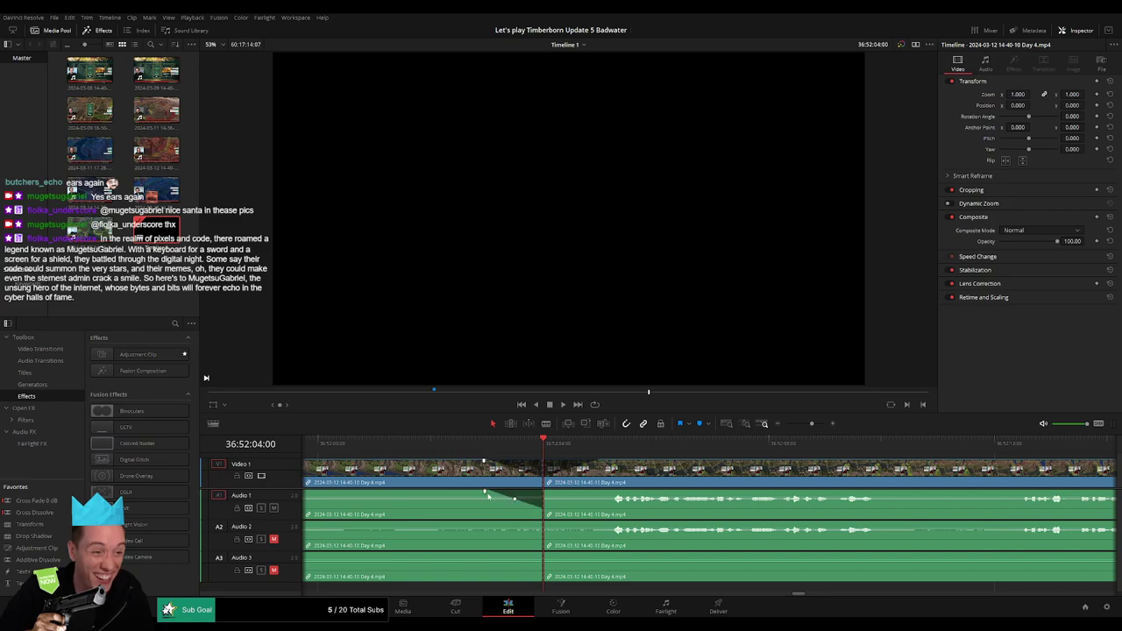
{"action": "left_click_drag", "start_coordinate": [550, 494], "coordinate": [587, 494]}
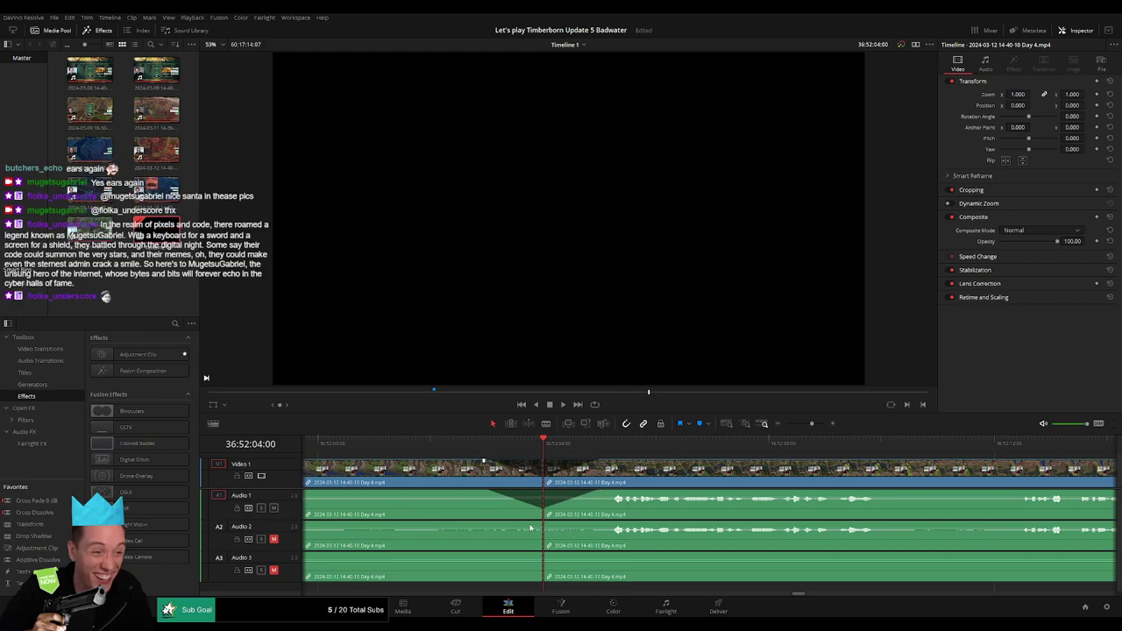
{"action": "mouse_move", "coordinate": [539, 525]}
{"action": "left_mouse_down"}
{"action": "mouse_move", "coordinate": [479, 521]}
{"action": "mouse_move", "coordinate": [601, 523]}
{"action": "left_mouse_up"}
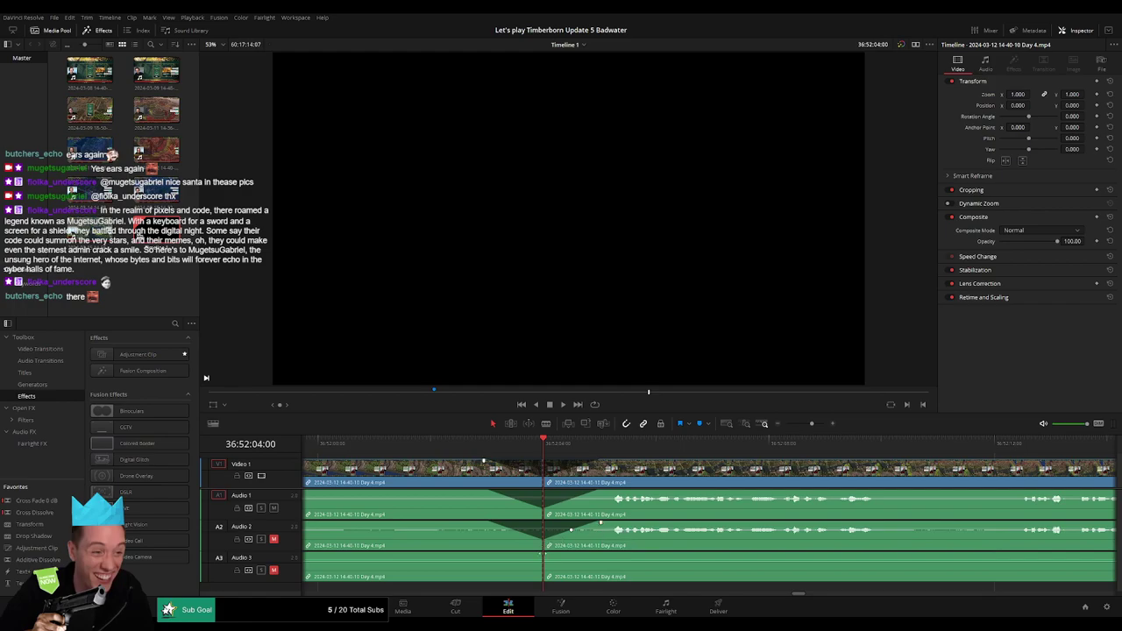
{"action": "left_click_drag", "start_coordinate": [513, 556], "coordinate": [487, 554]}
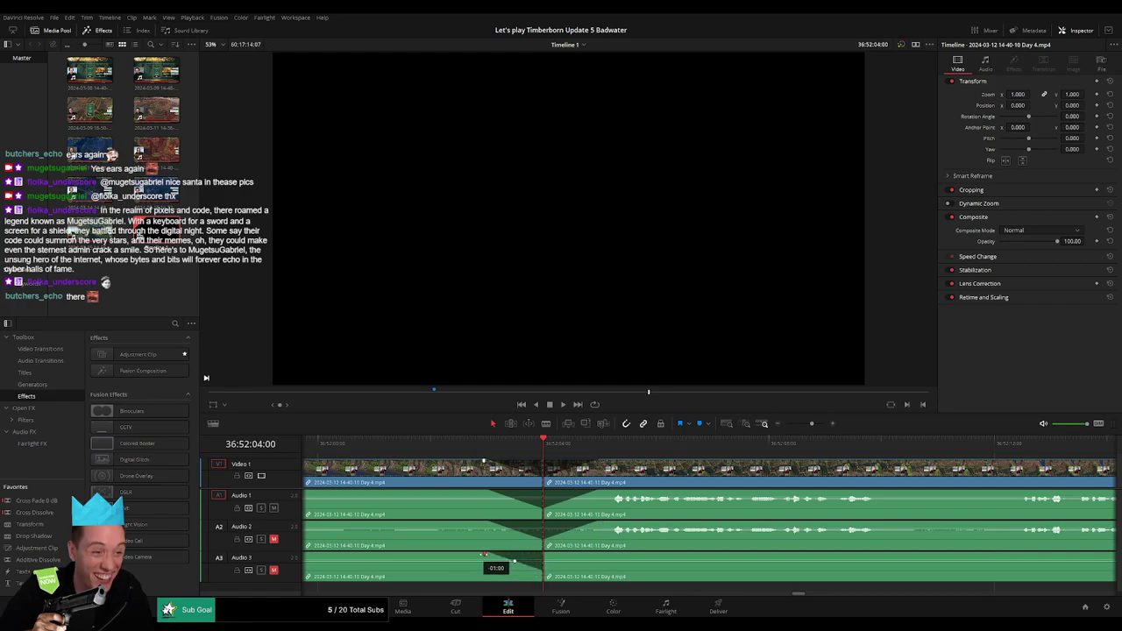
{"action": "left_click_drag", "start_coordinate": [557, 556], "coordinate": [592, 554]}
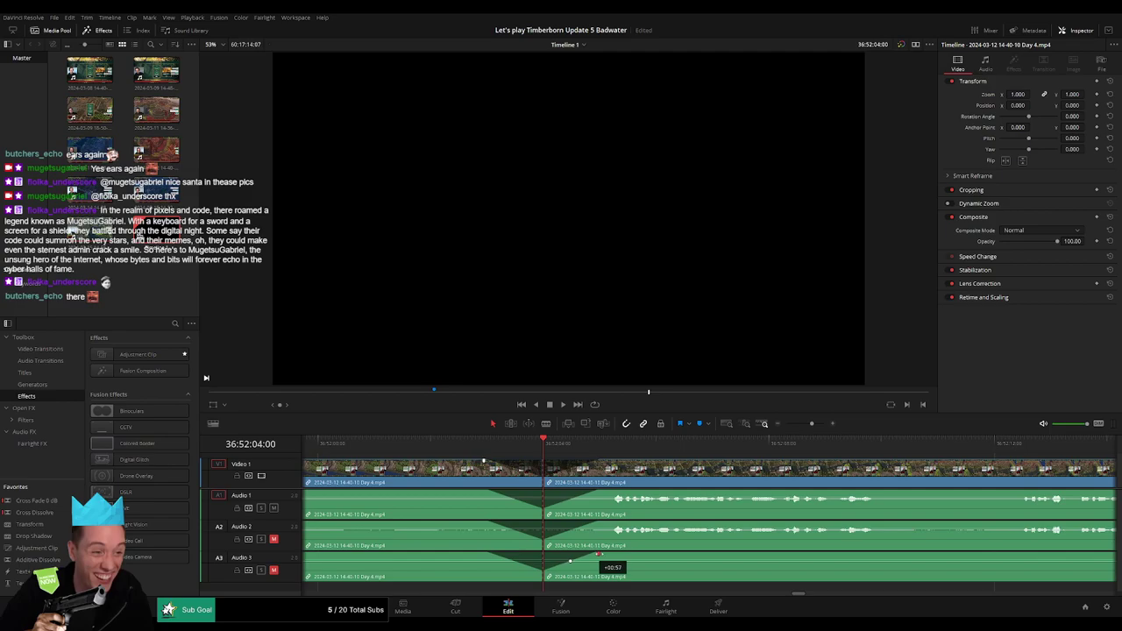
Drag the footage after the cut to the right, opening a gap after the first part
{"action": "scroll", "coordinate": [683, 470], "scroll_direction": "down", "scroll_amount": 3}
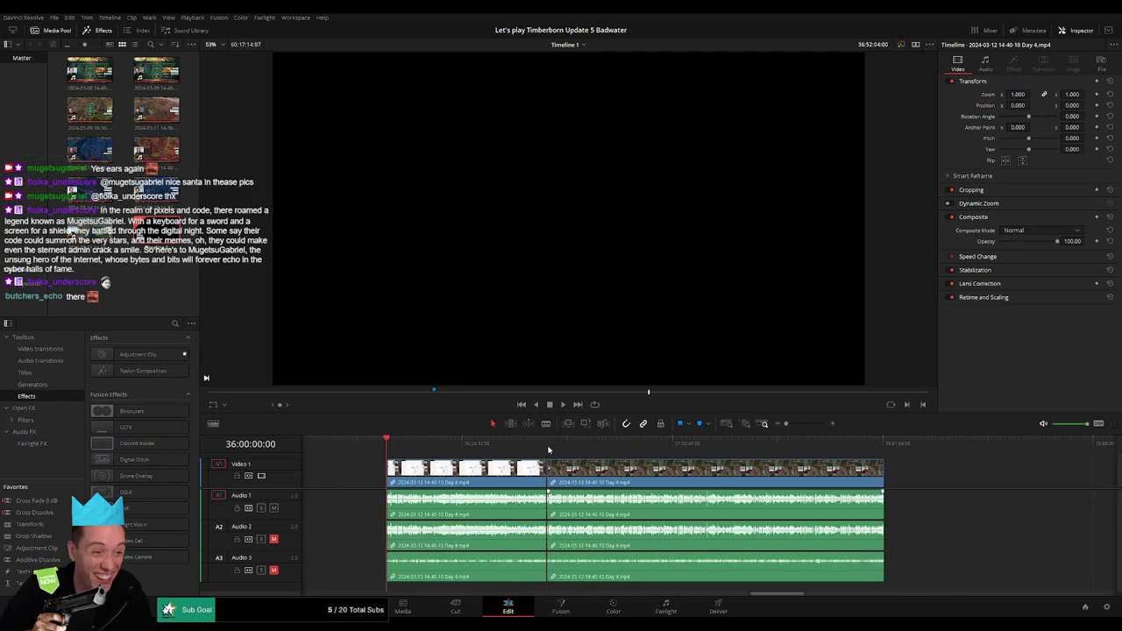
{"action": "scroll", "coordinate": [607, 472], "scroll_direction": "right", "scroll_amount": 2}
{"action": "scroll", "coordinate": [484, 471], "scroll_direction": "right", "scroll_amount": 3}
{"action": "left_click_drag", "start_coordinate": [485, 469], "coordinate": [749, 471]}
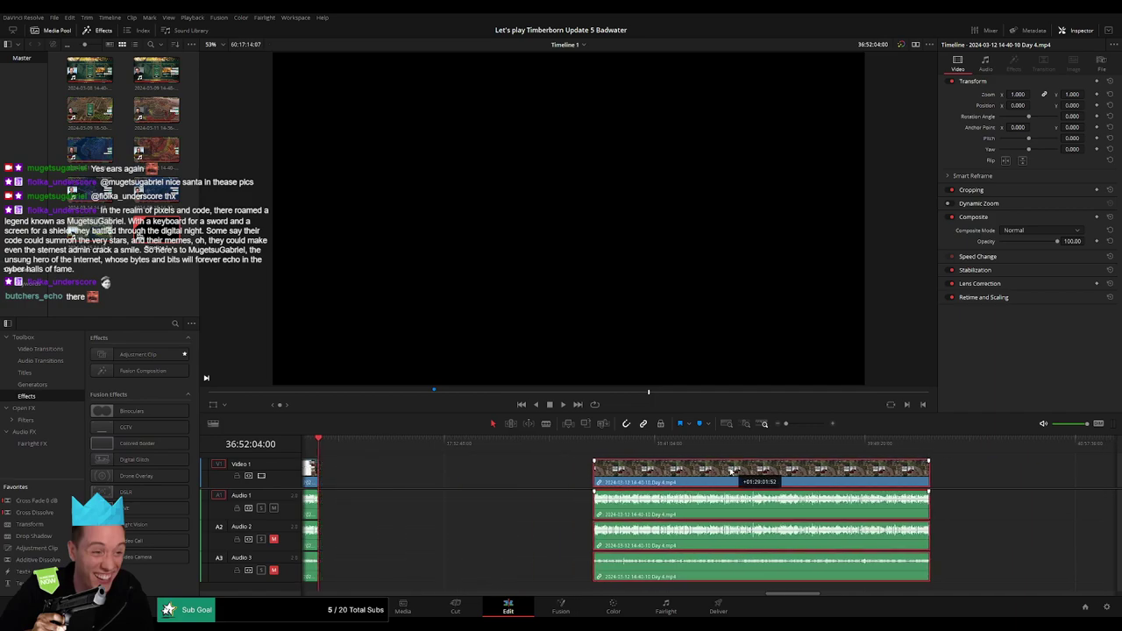
{"action": "left_click", "coordinate": [469, 468]}
Park the playhead at 38:00:00:00 and snap the later footage's start to it
{"action": "left_click_drag", "start_coordinate": [326, 446], "coordinate": [528, 469]}
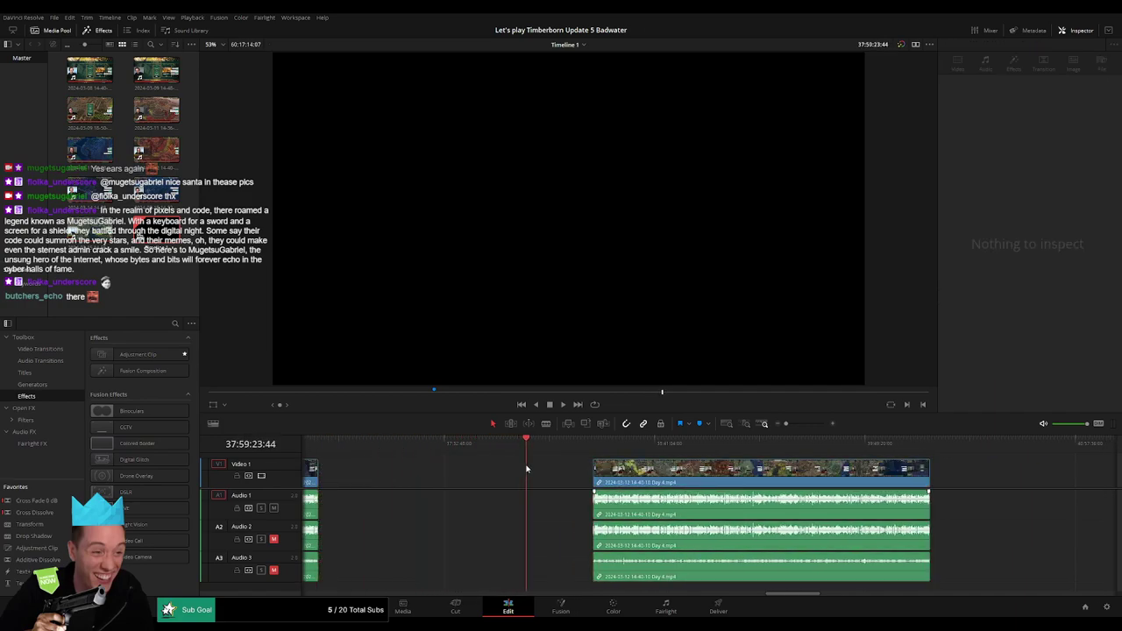
{"action": "left_click", "coordinate": [832, 423]}
{"action": "left_click_drag", "start_coordinate": [712, 445], "coordinate": [695, 448]}
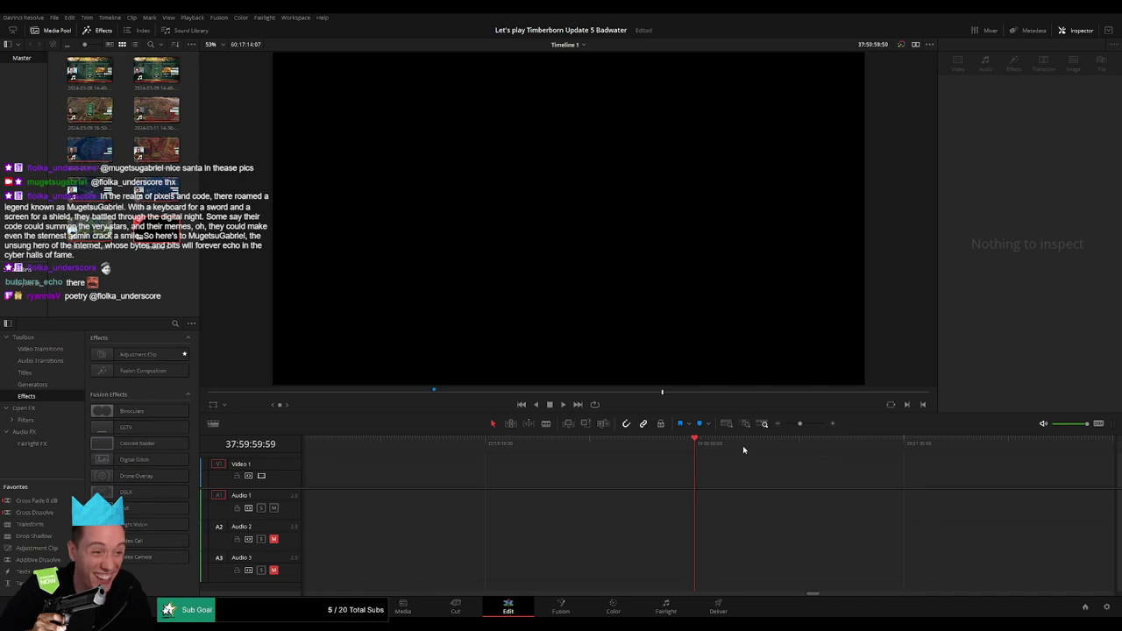
{"action": "left_click", "coordinate": [776, 423]}
{"action": "left_click_drag", "start_coordinate": [780, 462], "coordinate": [715, 462]}
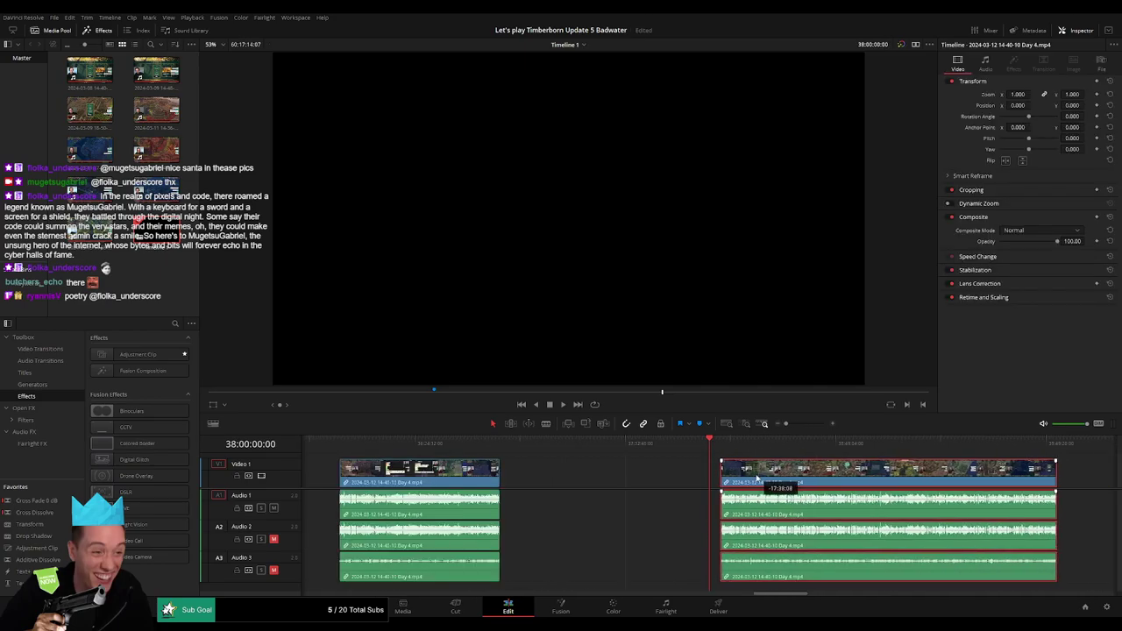
Play the moved footage from its new 38:00:00:00 start
{"action": "key", "text": "space"}
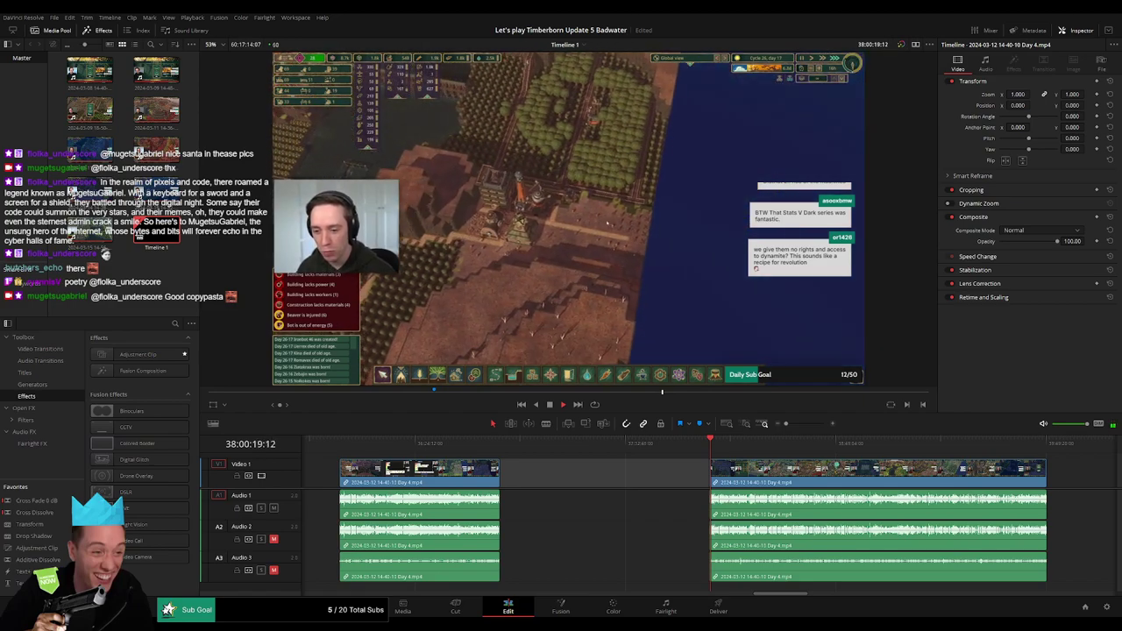
{"action": "mouse_move", "coordinate": [614, 485]}
{"action": "left_mouse_down"}
{"action": "mouse_move", "coordinate": [333, 471]}
{"action": "mouse_move", "coordinate": [503, 457]}
{"action": "left_mouse_up"}
{"action": "scroll", "coordinate": [347, 464], "scroll_direction": "right", "scroll_amount": 2}
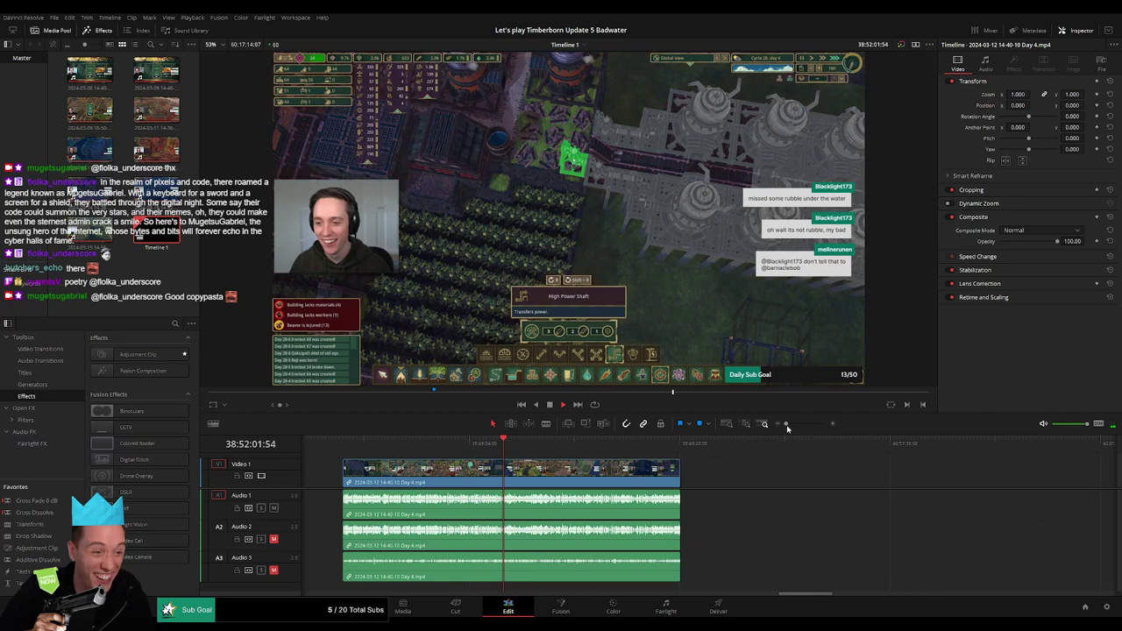
{"action": "scroll", "coordinate": [574, 452], "scroll_direction": "up", "scroll_amount": 3}
Scrub to around 38:52:02 and step back one frame to land on 38:52:02:00
{"action": "left_click", "coordinate": [594, 442]}
{"action": "left_click_drag", "start_coordinate": [595, 442], "coordinate": [708, 452]}
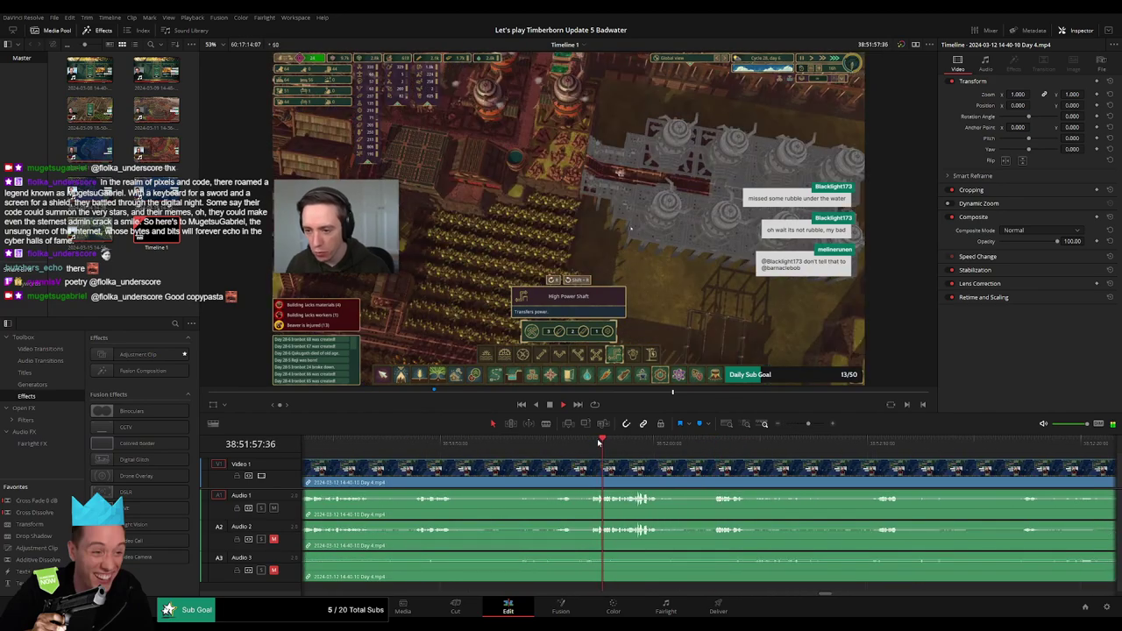
{"action": "key", "text": "space"}
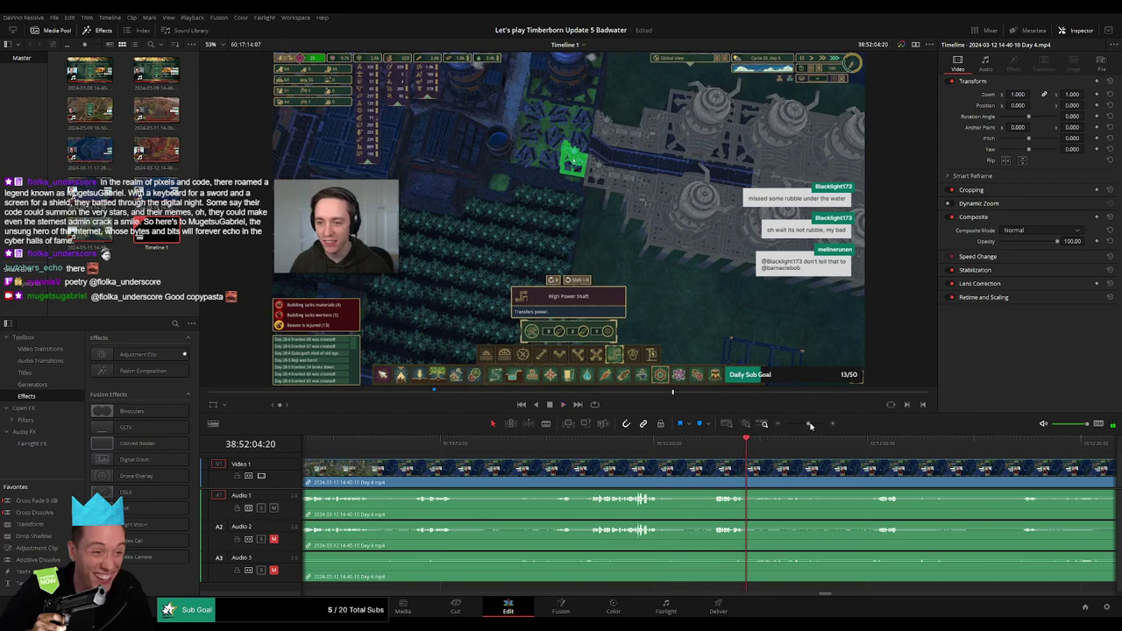
{"action": "left_click", "coordinate": [864, 447]}
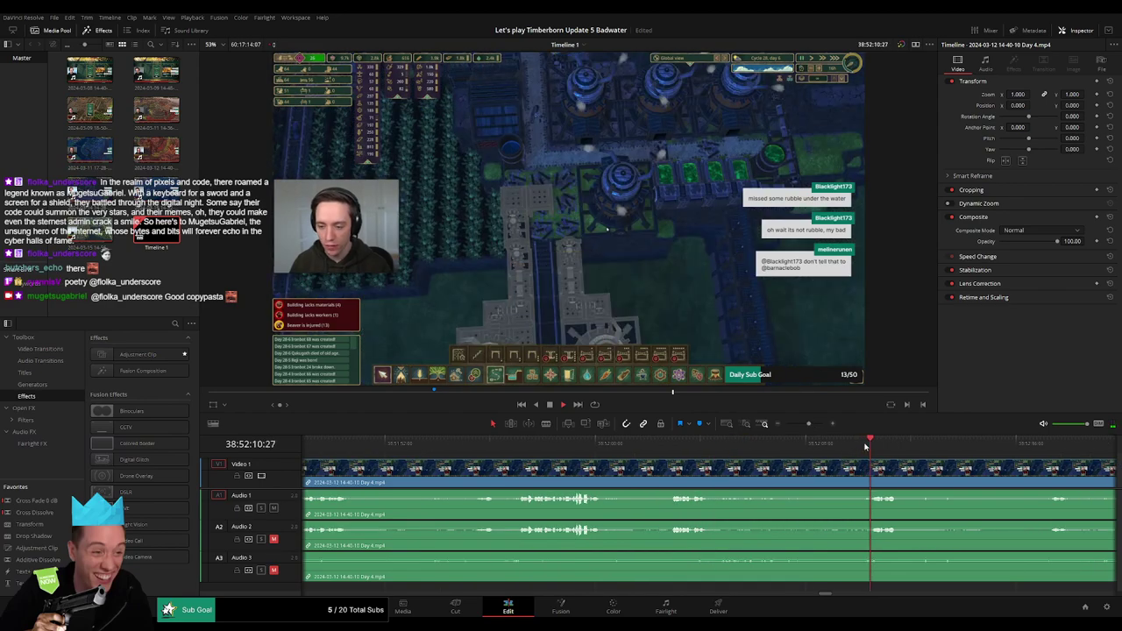
{"action": "left_click_drag", "start_coordinate": [672, 447], "coordinate": [648, 449]}
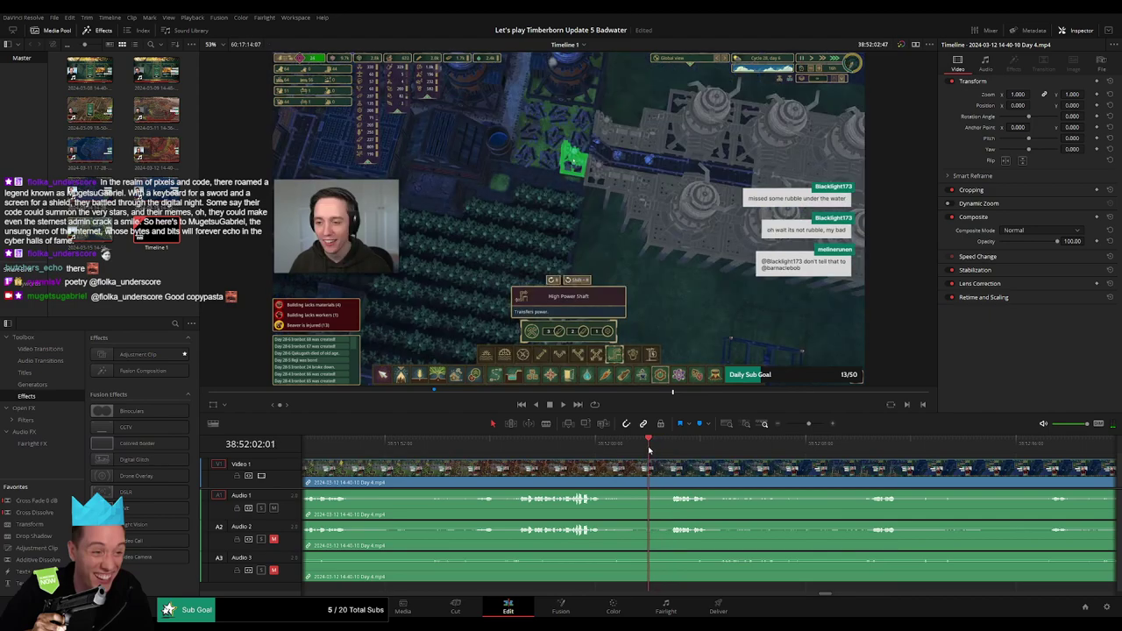
{"action": "key", "text": "Left"}
Blade all tracks at 38:52:02:00 and adjust the video clip edge at the new cut
{"action": "key", "text": "ctrl+b"}
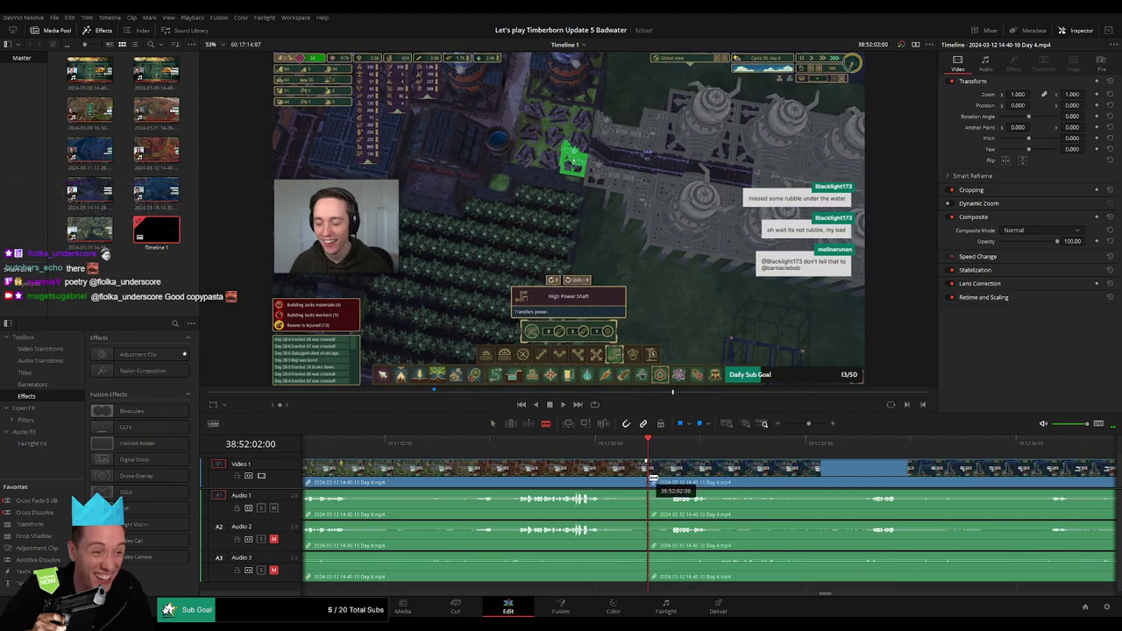
{"action": "left_click_drag", "start_coordinate": [670, 462], "coordinate": [744, 497]}
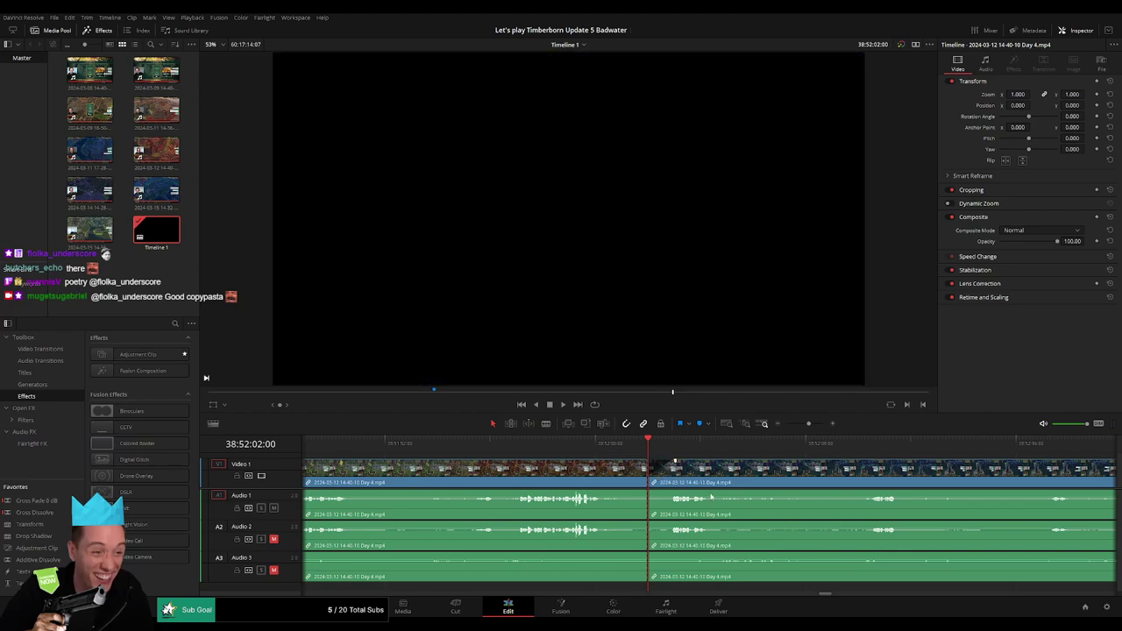
{"action": "left_click_drag", "start_coordinate": [807, 424], "coordinate": [810, 424]}
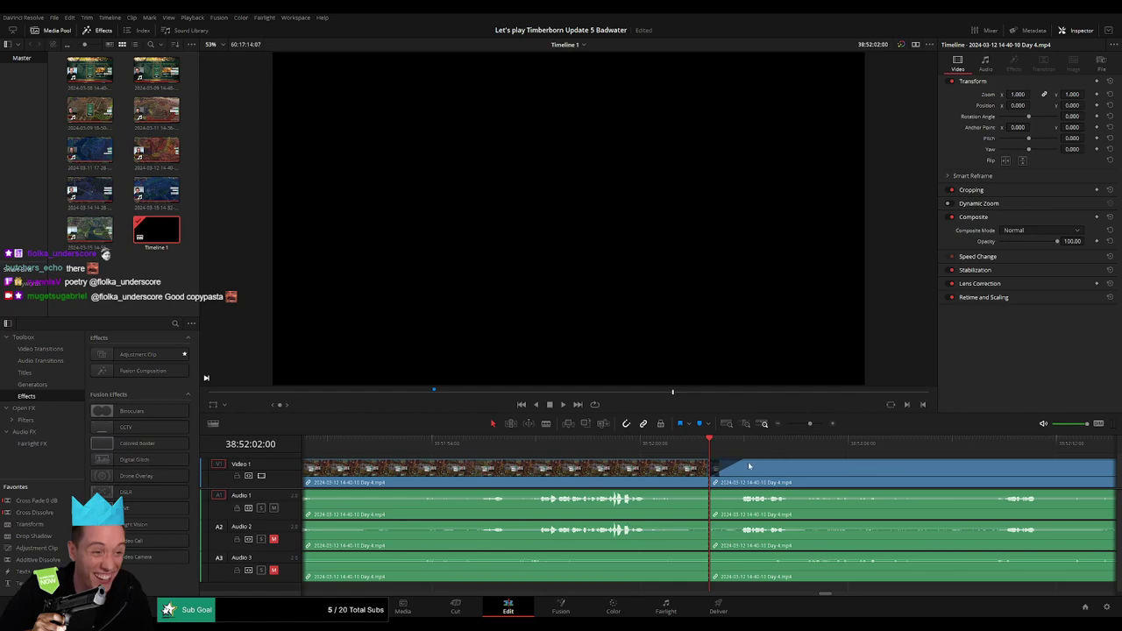
{"action": "mouse_move", "coordinate": [708, 462]}
{"action": "left_mouse_down"}
{"action": "mouse_move", "coordinate": [488, 462]}
{"action": "mouse_move", "coordinate": [496, 492]}
{"action": "left_mouse_up"}
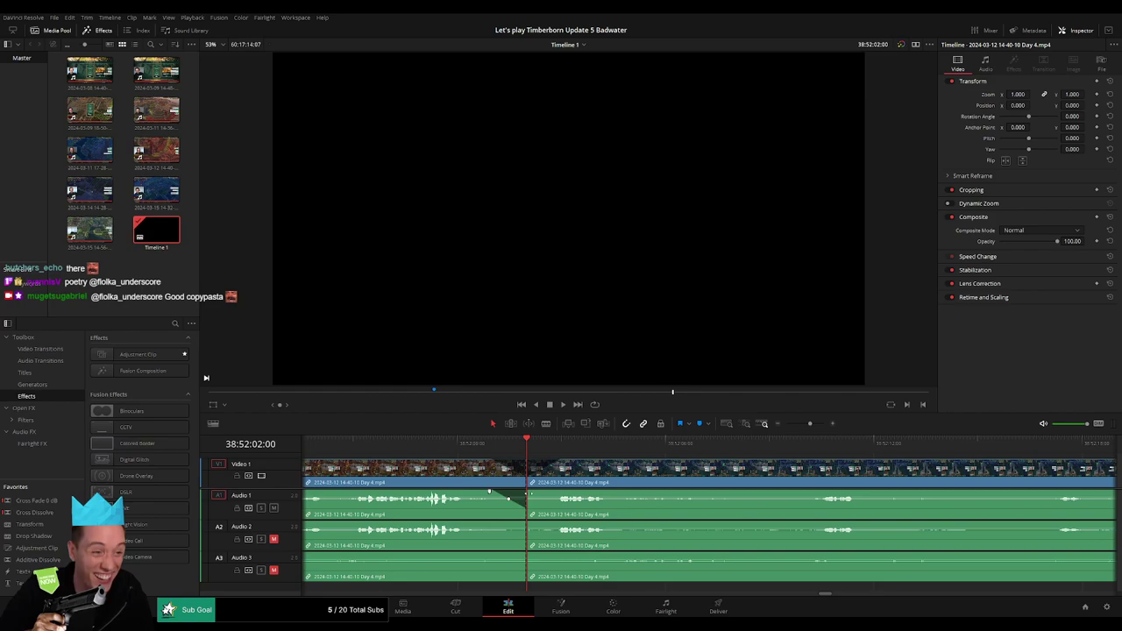
Add fade-outs and fade-ins at the 38:52:02:00 cut on Audio 1, 2 and 3
{"action": "left_click_drag", "start_coordinate": [529, 493], "coordinate": [552, 493]}
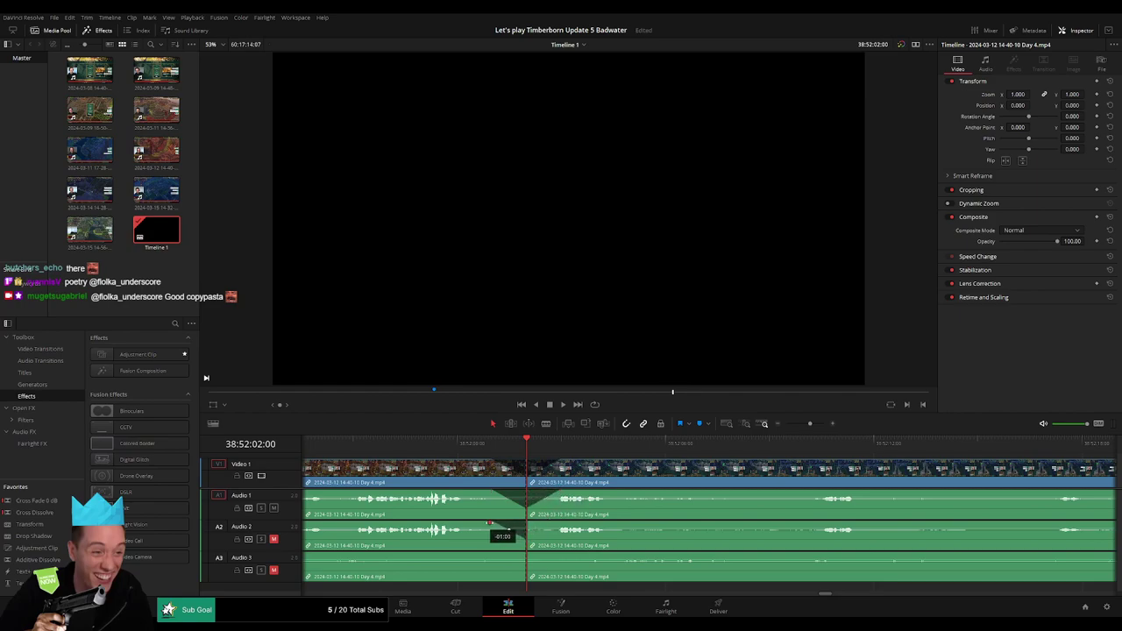
{"action": "left_click_drag", "start_coordinate": [536, 524], "coordinate": [560, 524]}
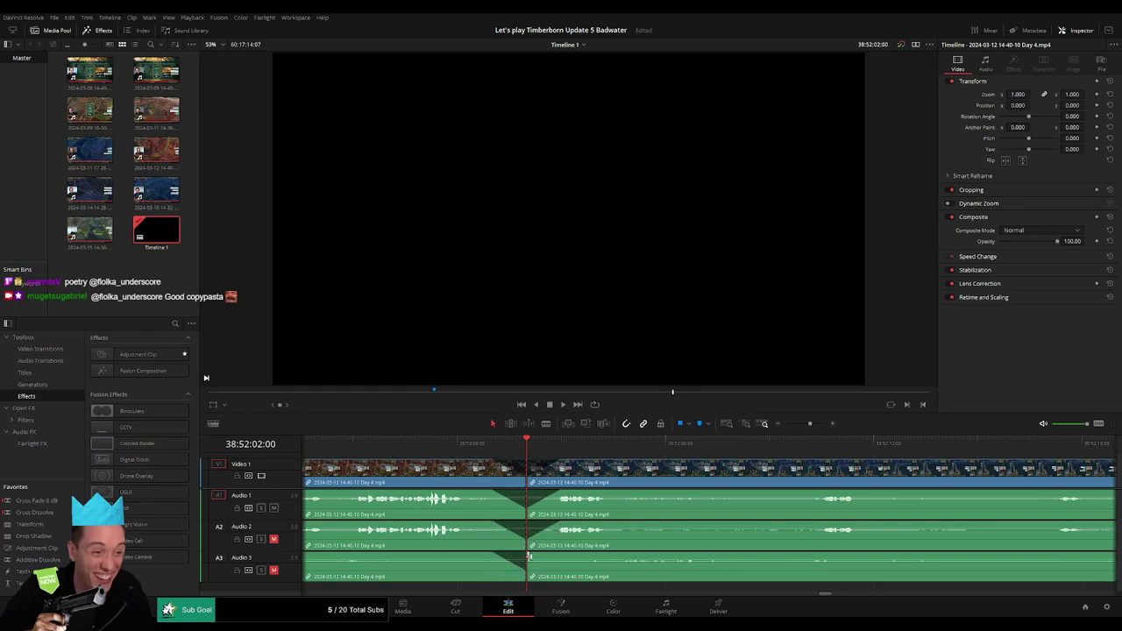
{"action": "left_click_drag", "start_coordinate": [528, 556], "coordinate": [557, 554]}
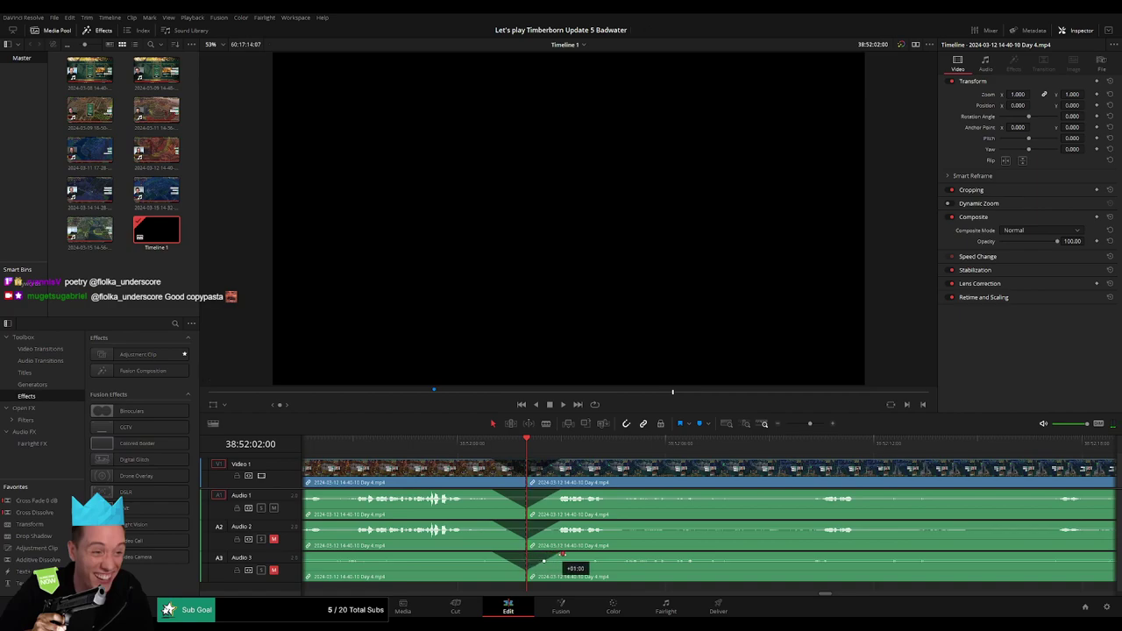
{"action": "left_click_drag", "start_coordinate": [808, 424], "coordinate": [785, 425]}
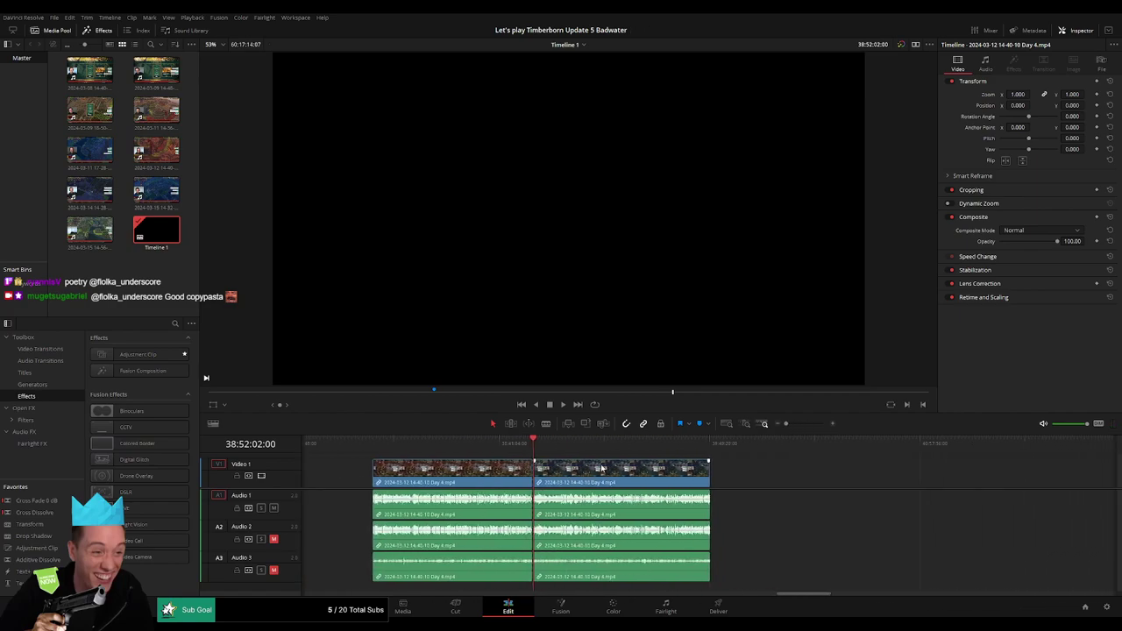
Pull the second Day 4 clip away from the first and check the 20 episodes marker
{"action": "scroll", "coordinate": [571, 463], "scroll_direction": "down", "scroll_amount": 2}
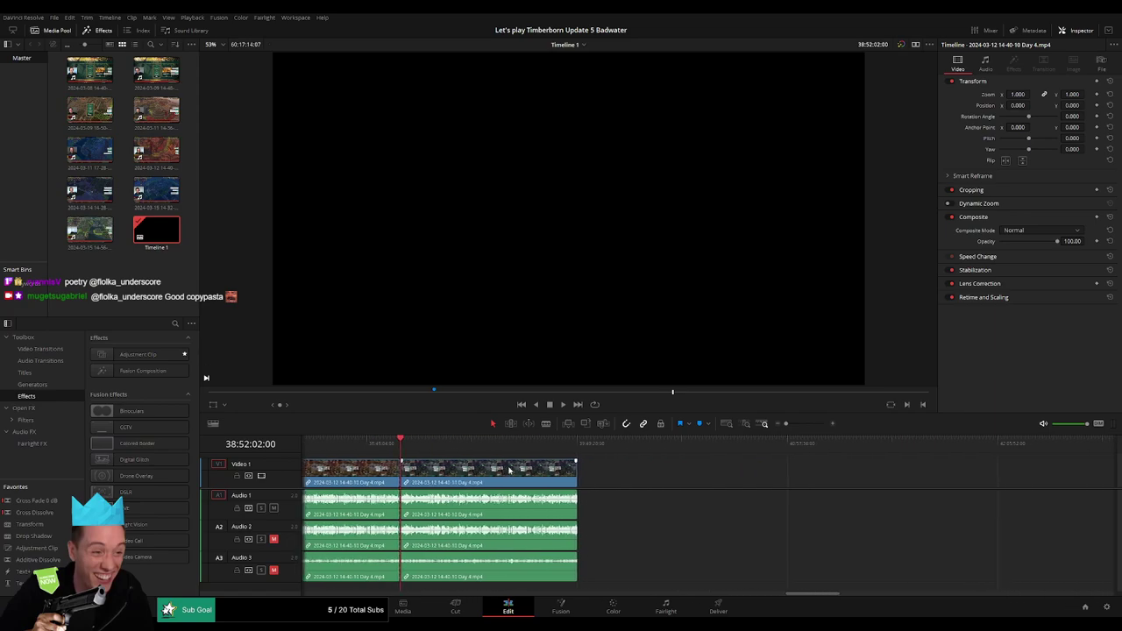
{"action": "left_click_drag", "start_coordinate": [501, 465], "coordinate": [654, 480]}
{"action": "left_click", "coordinate": [512, 482]}
{"action": "scroll", "coordinate": [539, 473], "scroll_direction": "up", "scroll_amount": 3}
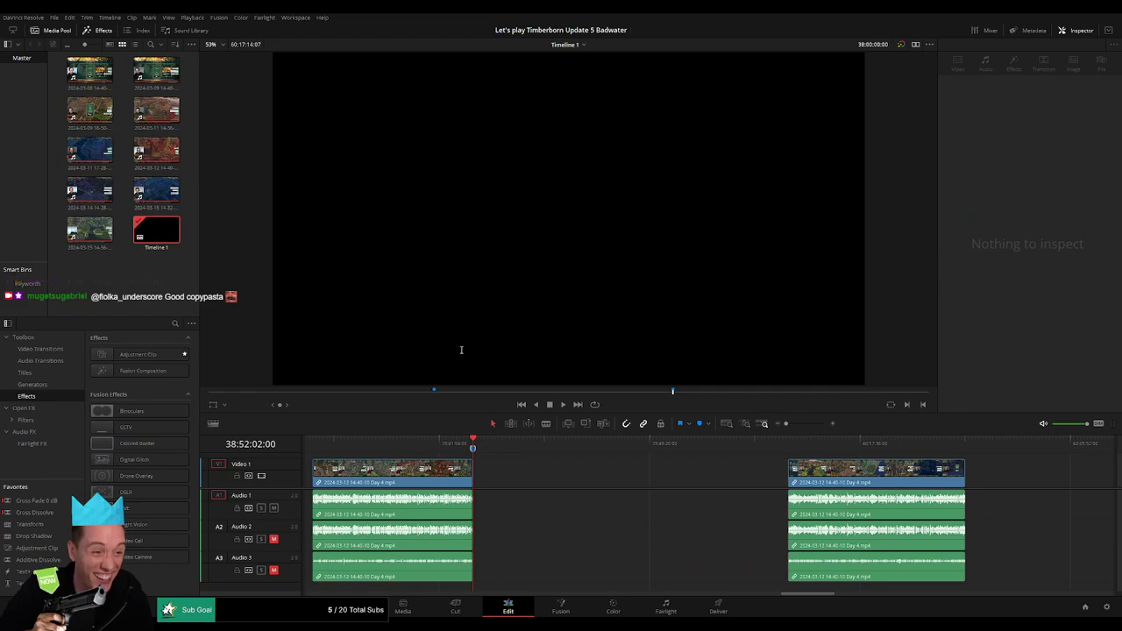
{"action": "key", "text": "Home"}
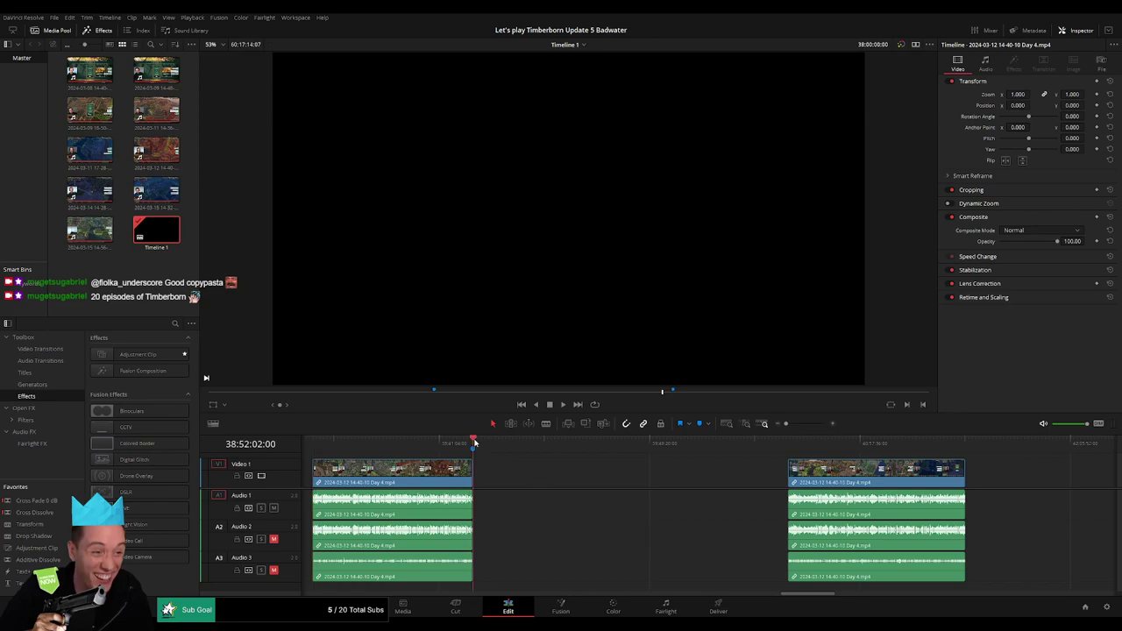
{"action": "left_click", "coordinate": [475, 449]}
{"action": "left_click_drag", "start_coordinate": [340, 449], "coordinate": [475, 452]}
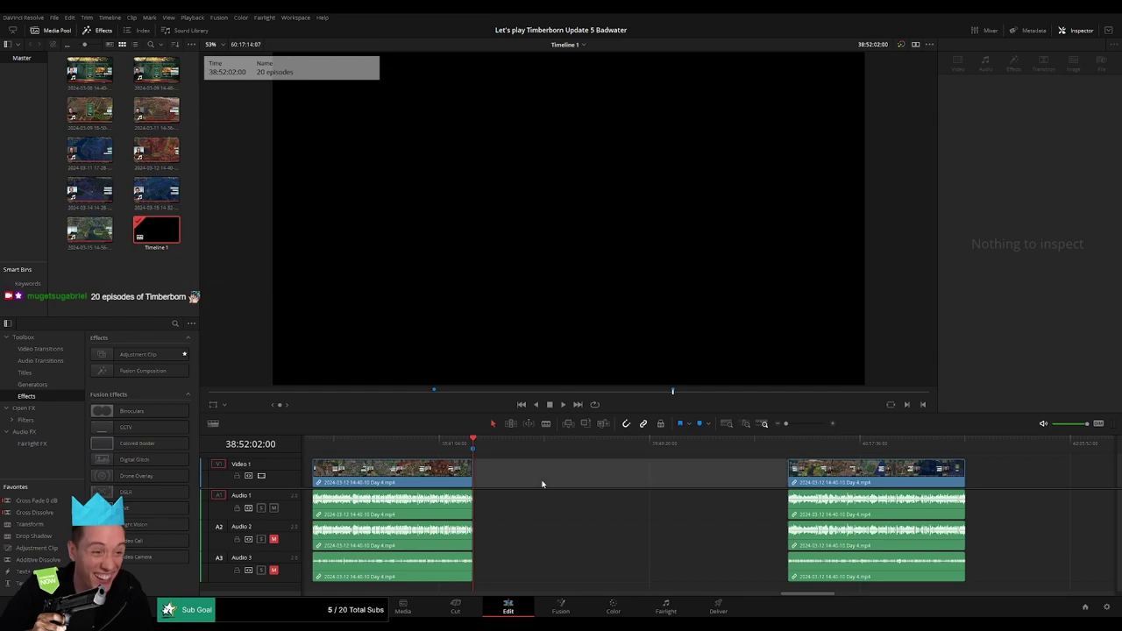
Place the playhead at 40:00:00:00 in the gap and snap the second clip's start to it
{"action": "scroll", "coordinate": [505, 478], "scroll_direction": "right", "scroll_amount": 3}
{"action": "left_click", "coordinate": [474, 452]}
{"action": "left_click_drag", "start_coordinate": [474, 451], "coordinate": [579, 459]}
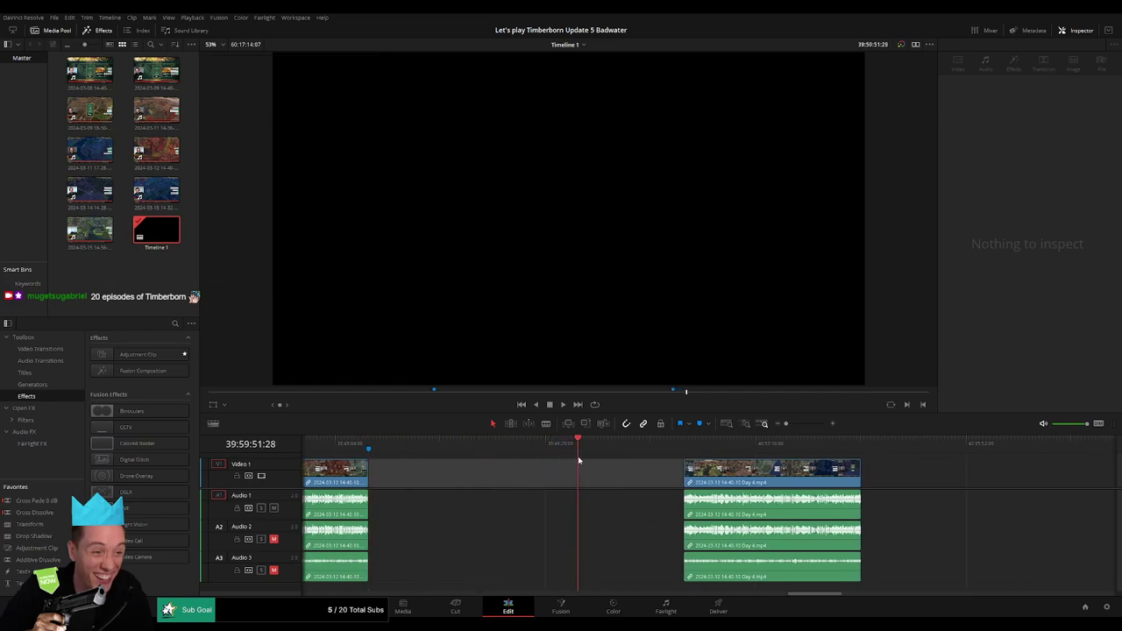
{"action": "left_click_drag", "start_coordinate": [715, 478], "coordinate": [646, 478]}
{"action": "left_click_drag", "start_coordinate": [608, 476], "coordinate": [609, 476]}
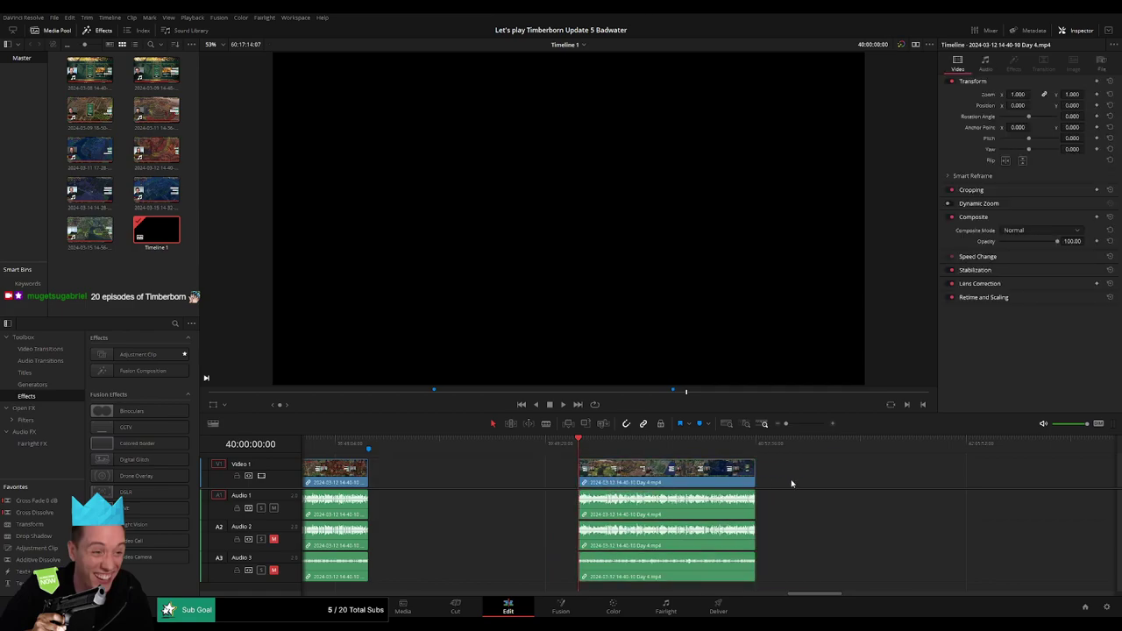
Play the new episode from its 40:00:00:00 start
{"action": "key", "text": "Home"}
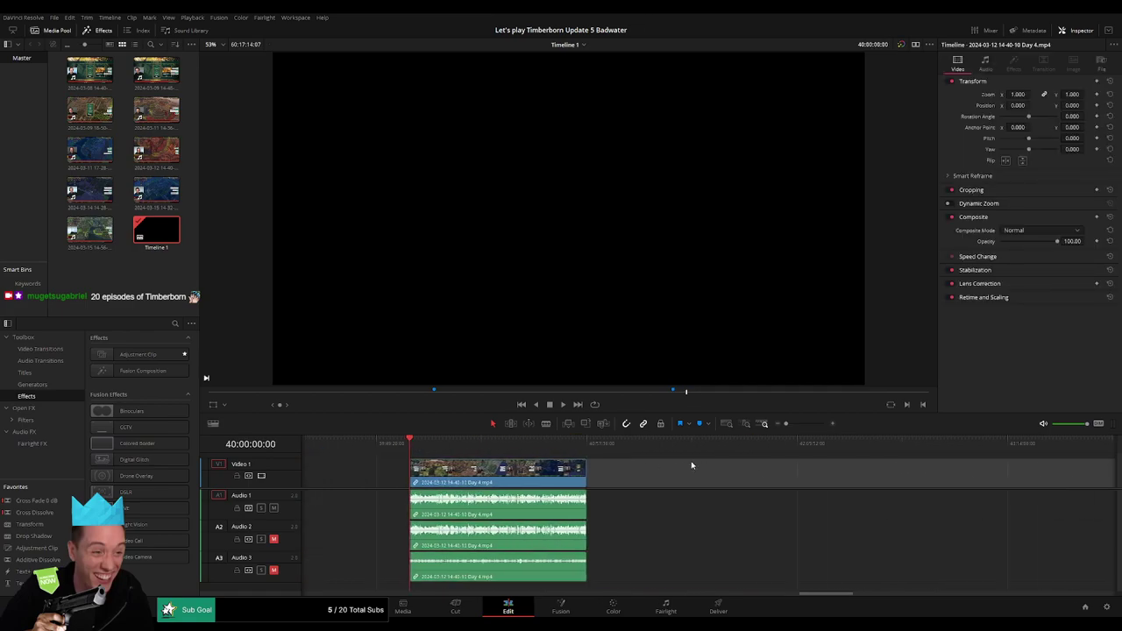
{"action": "scroll", "coordinate": [692, 464], "scroll_direction": "right", "scroll_amount": 5}
{"action": "scroll", "coordinate": [614, 465], "scroll_direction": "left", "scroll_amount": 3}
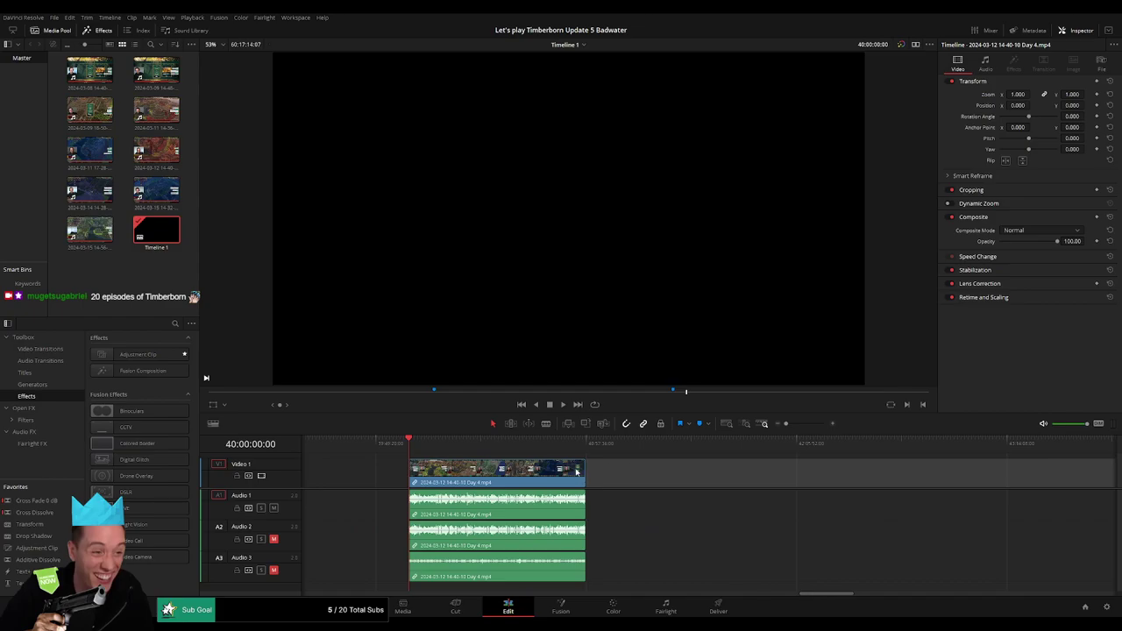
{"action": "key", "text": "space"}
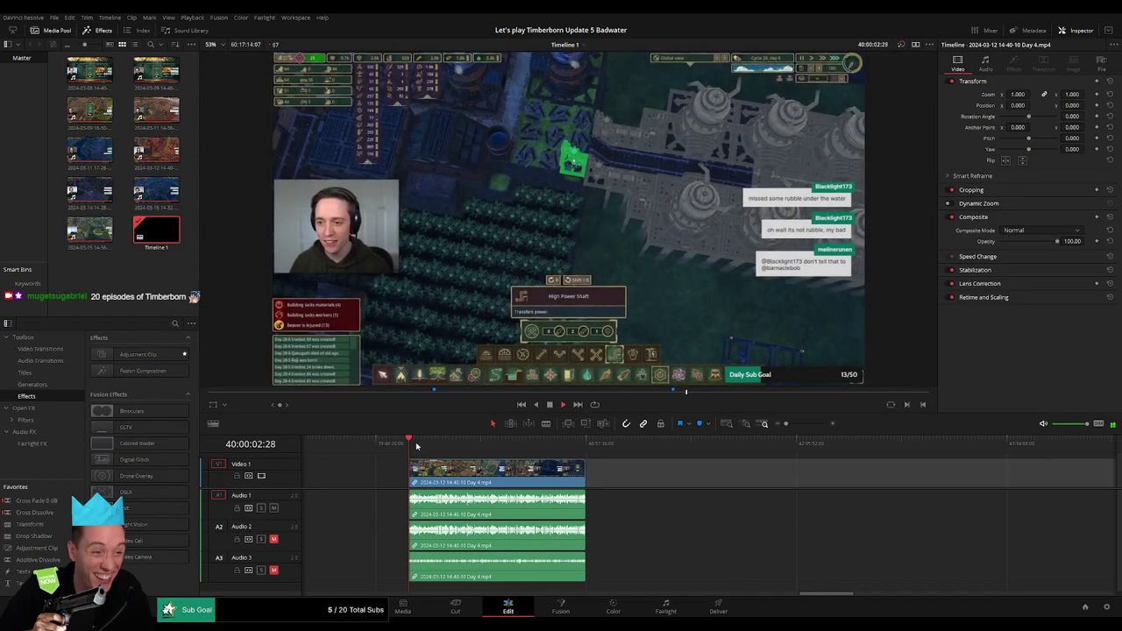
Scrub to the episode's end point near 40:52:01:00 and blade all tracks there
{"action": "left_click_drag", "start_coordinate": [468, 452], "coordinate": [568, 453]}
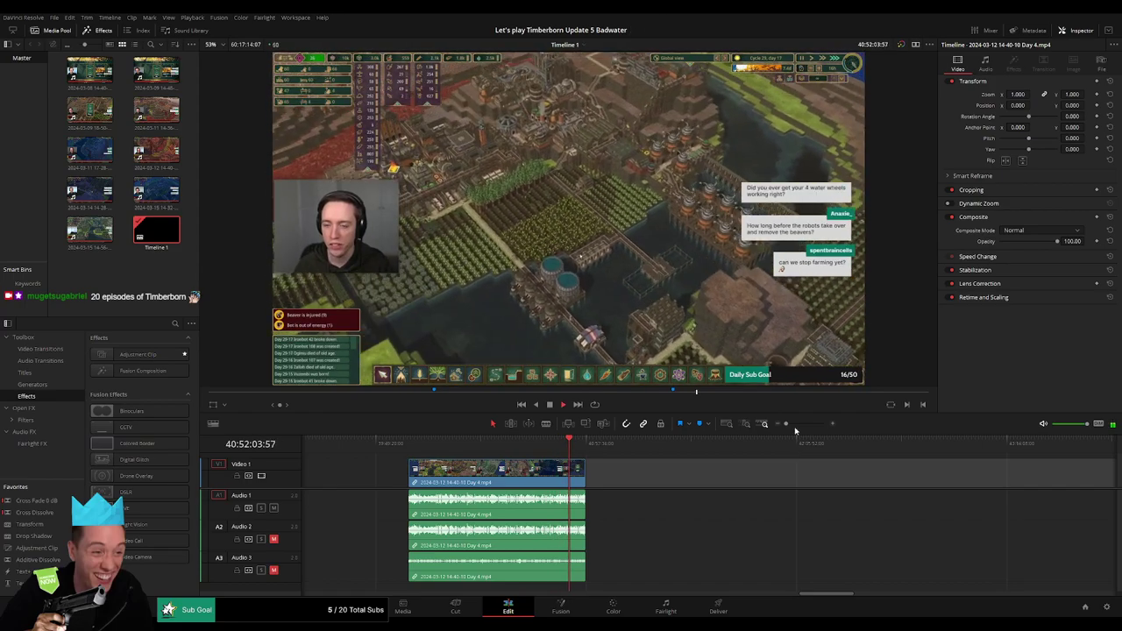
{"action": "left_click_drag", "start_coordinate": [787, 423], "coordinate": [806, 424]}
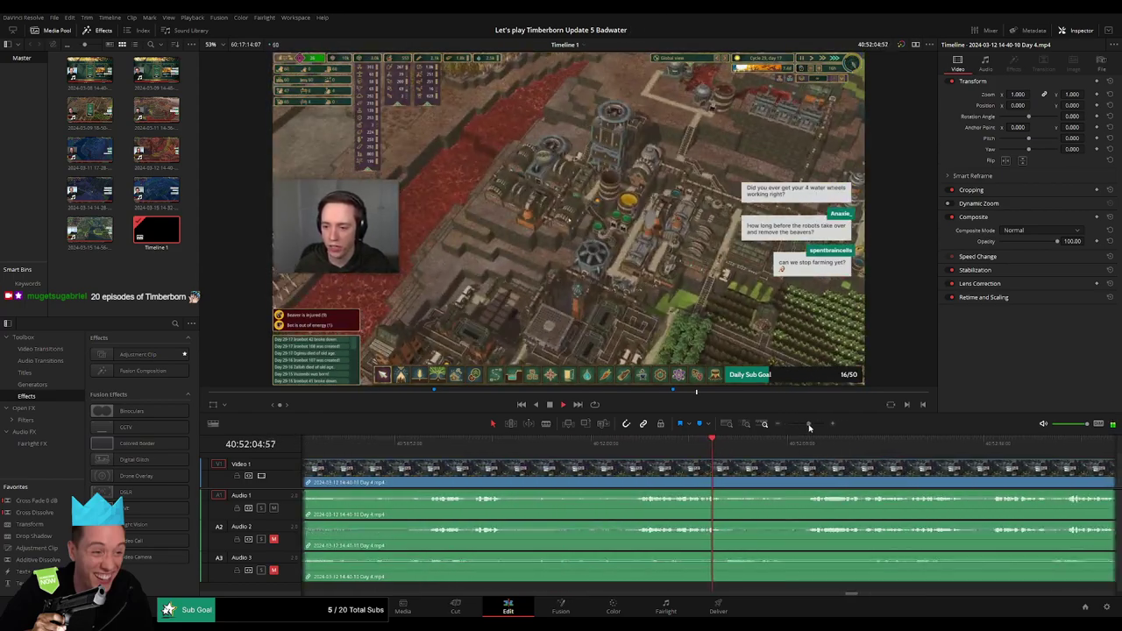
{"action": "mouse_move", "coordinate": [655, 451]}
{"action": "left_mouse_down"}
{"action": "mouse_move", "coordinate": [615, 446]}
{"action": "mouse_move", "coordinate": [641, 462]}
{"action": "left_mouse_up"}
{"action": "key", "text": "ctrl+b"}
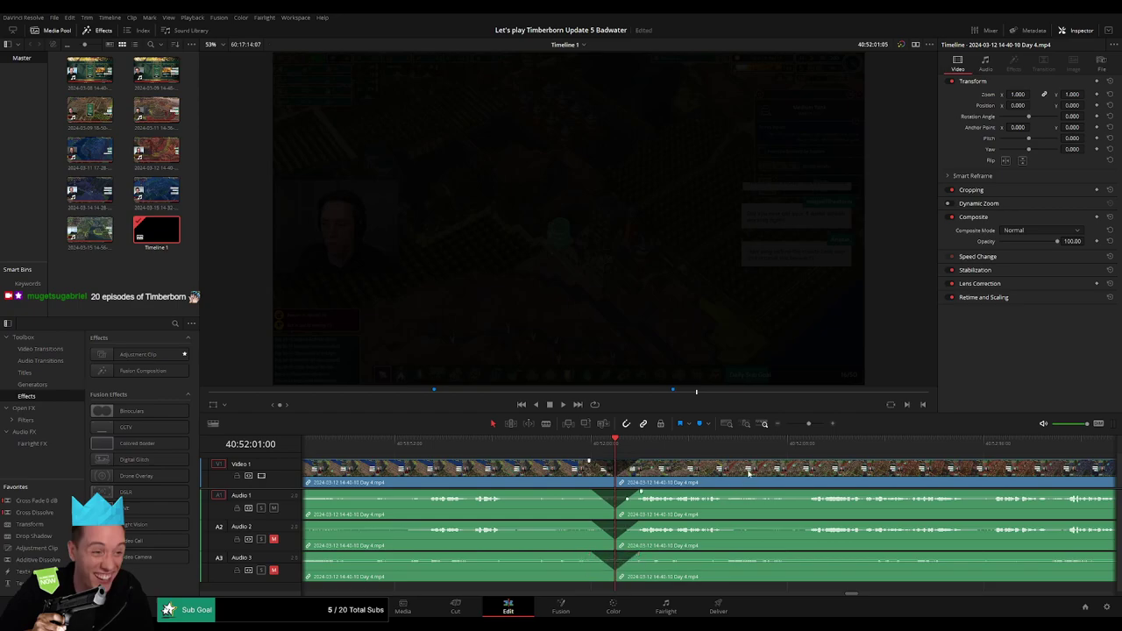
Move episode two's cut-off tail next to the following Day 5 footage
{"action": "left_click_drag", "start_coordinate": [811, 427], "coordinate": [785, 427]}
{"action": "scroll", "coordinate": [724, 481], "scroll_direction": "down", "scroll_amount": 3}
{"action": "scroll", "coordinate": [616, 468], "scroll_direction": "up", "scroll_amount": 1}
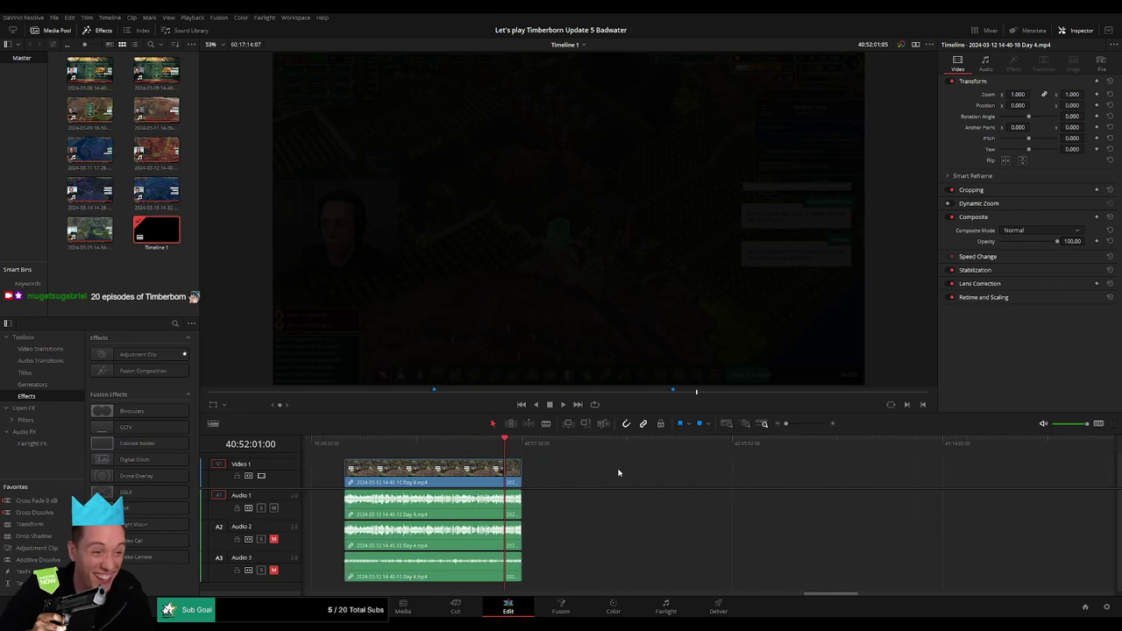
{"action": "scroll", "coordinate": [441, 467], "scroll_direction": "up", "scroll_amount": 1}
{"action": "left_click", "coordinate": [533, 445]}
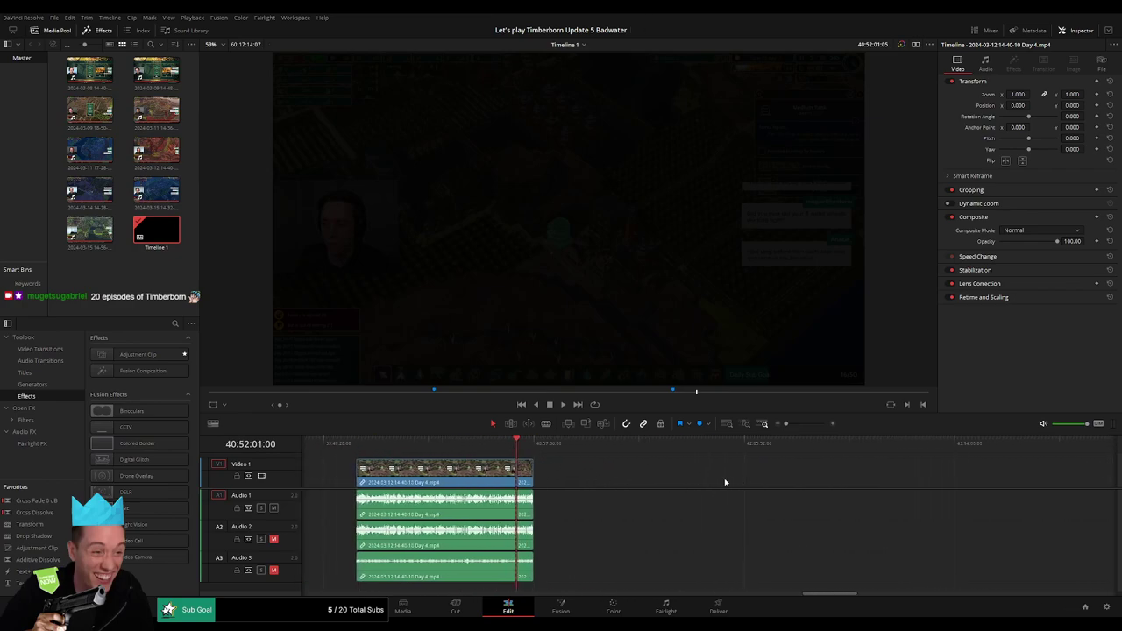
{"action": "scroll", "coordinate": [578, 469], "scroll_direction": "down", "scroll_amount": 3}
{"action": "left_click_drag", "start_coordinate": [360, 472], "coordinate": [986, 474]}
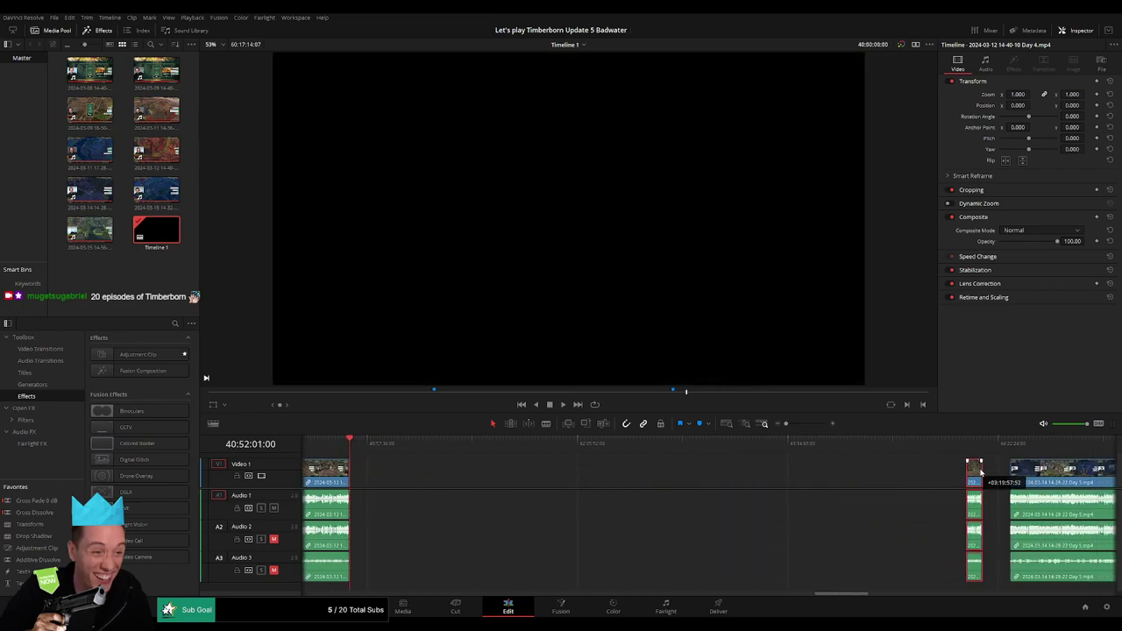
{"action": "left_click", "coordinate": [630, 482]}
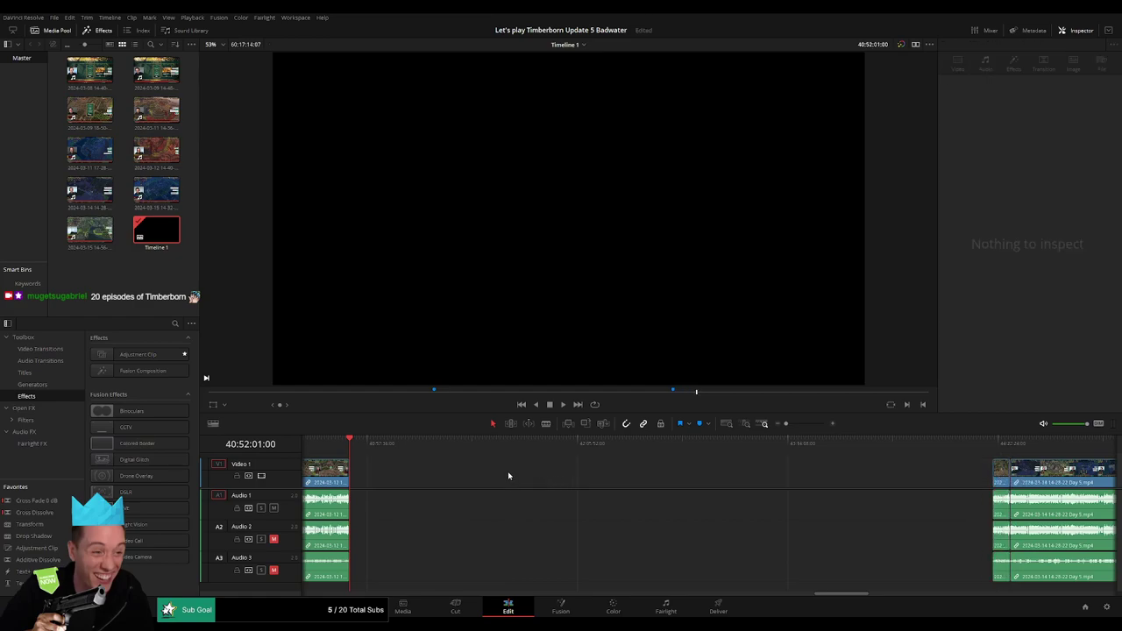
Park the playhead at 42:00:00:00 and slide the Day 5 clip group to start there
{"action": "left_click_drag", "start_coordinate": [358, 448], "coordinate": [445, 456]}
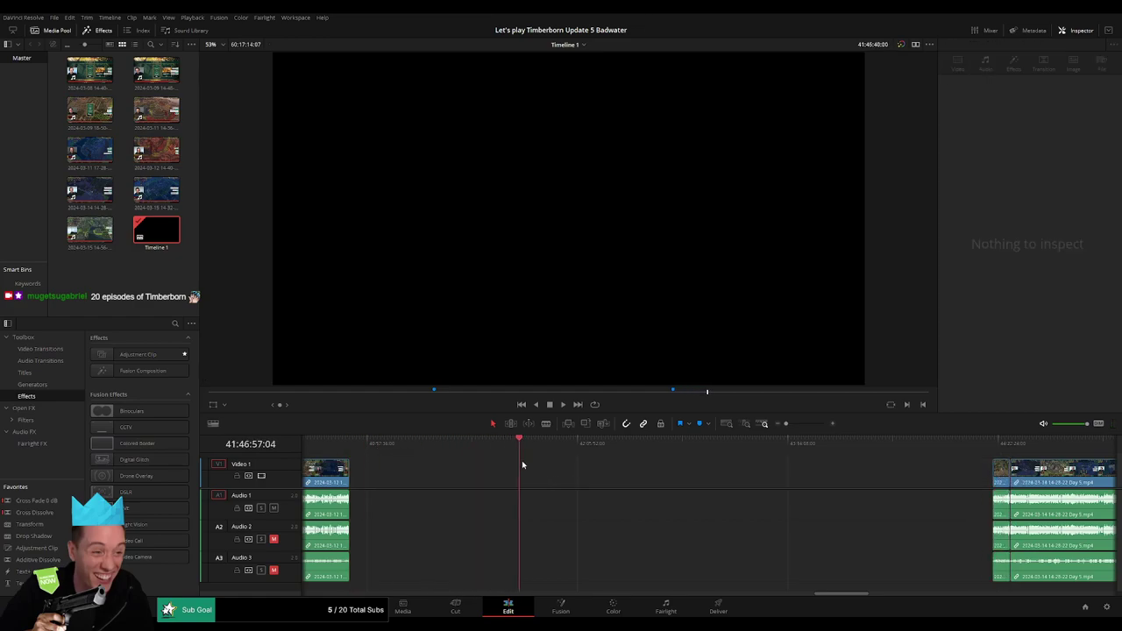
{"action": "left_click_drag", "start_coordinate": [522, 464], "coordinate": [560, 467]}
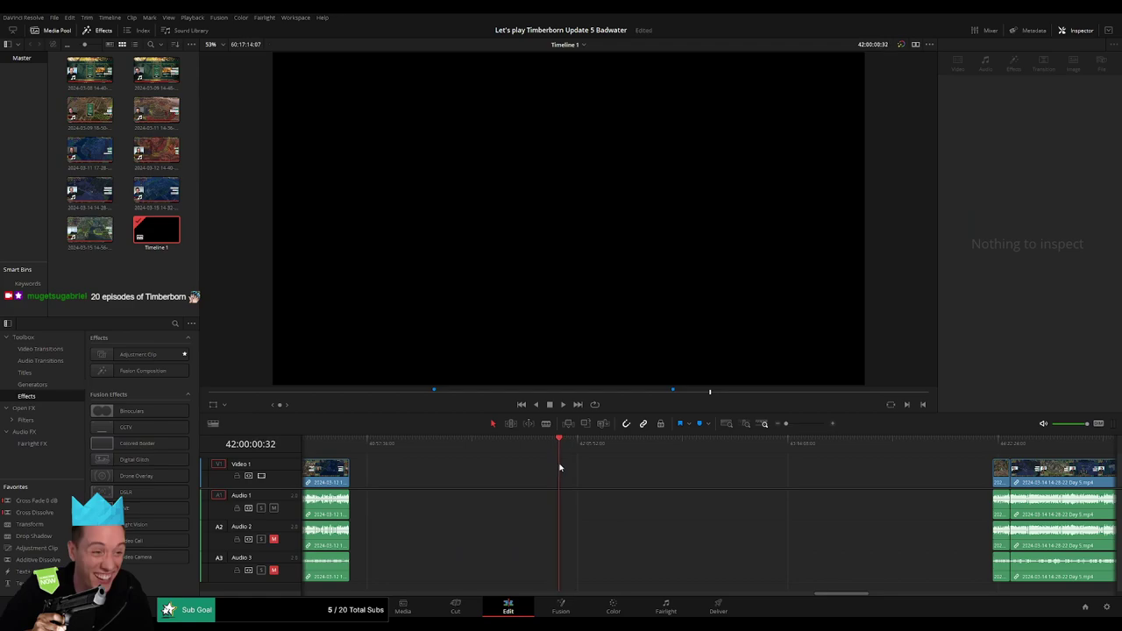
{"action": "scroll", "coordinate": [600, 472], "scroll_direction": "right", "scroll_amount": 2}
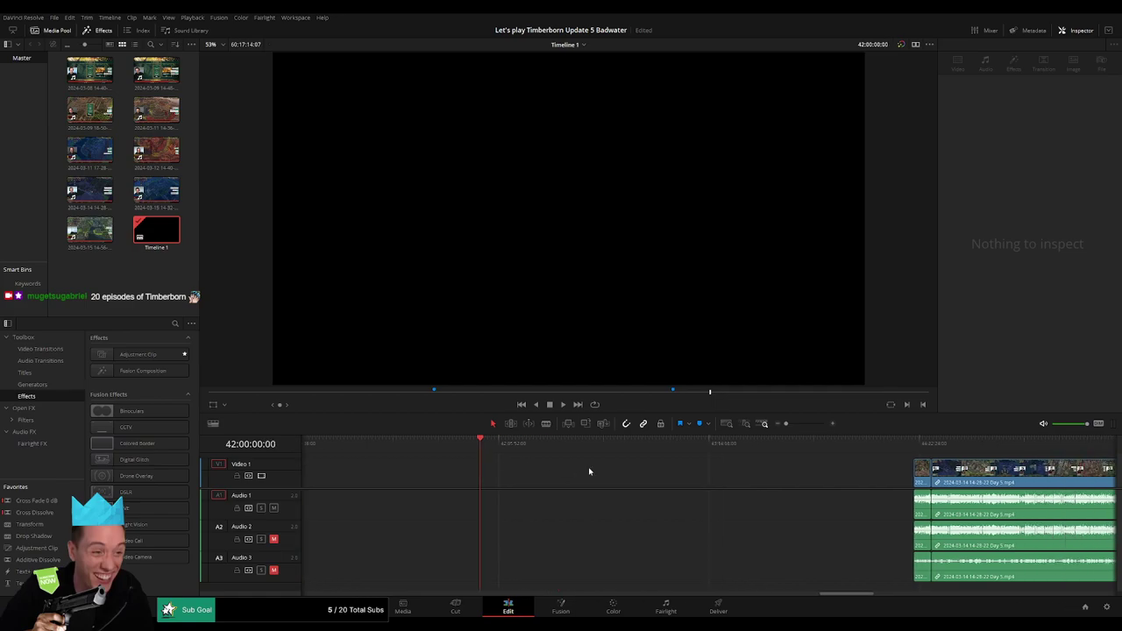
{"action": "scroll", "coordinate": [588, 470], "scroll_direction": "right", "scroll_amount": 2}
{"action": "mouse_move", "coordinate": [640, 470]}
{"action": "left_mouse_down"}
{"action": "mouse_move", "coordinate": [949, 478]}
{"action": "mouse_move", "coordinate": [512, 474]}
{"action": "left_mouse_up"}
Play the next episode from its 42:00:00:00 start
{"action": "scroll", "coordinate": [977, 470], "scroll_direction": "right", "scroll_amount": 3}
{"action": "scroll", "coordinate": [591, 462], "scroll_direction": "right", "scroll_amount": 5}
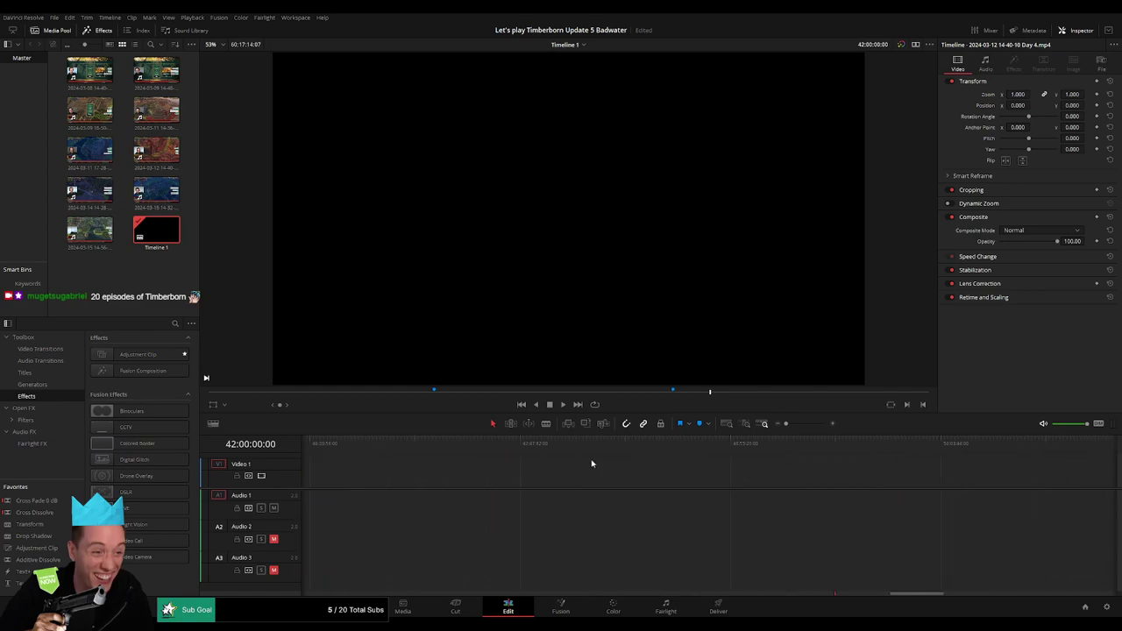
{"action": "scroll", "coordinate": [839, 476], "scroll_direction": "right", "scroll_amount": 3}
{"action": "scroll", "coordinate": [595, 476], "scroll_direction": "right", "scroll_amount": 2}
{"action": "scroll", "coordinate": [612, 476], "scroll_direction": "right", "scroll_amount": 3}
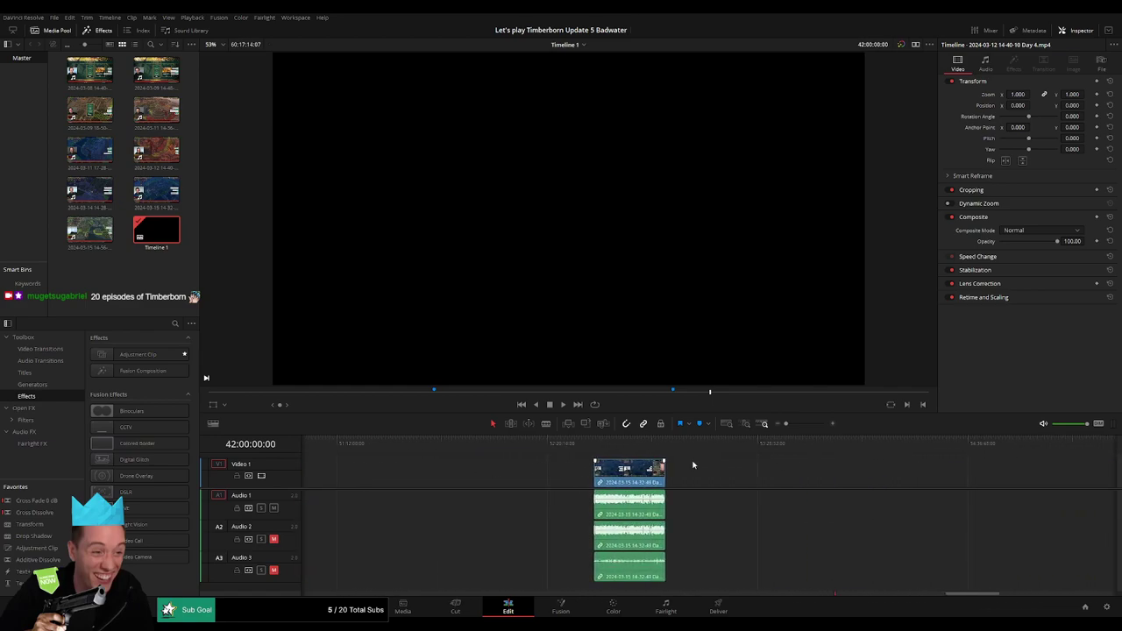
{"action": "scroll", "coordinate": [694, 463], "scroll_direction": "right", "scroll_amount": 3}
{"action": "scroll", "coordinate": [722, 470], "scroll_direction": "right", "scroll_amount": 3}
{"action": "scroll", "coordinate": [483, 476], "scroll_direction": "right", "scroll_amount": 3}
{"action": "scroll", "coordinate": [543, 478], "scroll_direction": "right", "scroll_amount": 3}
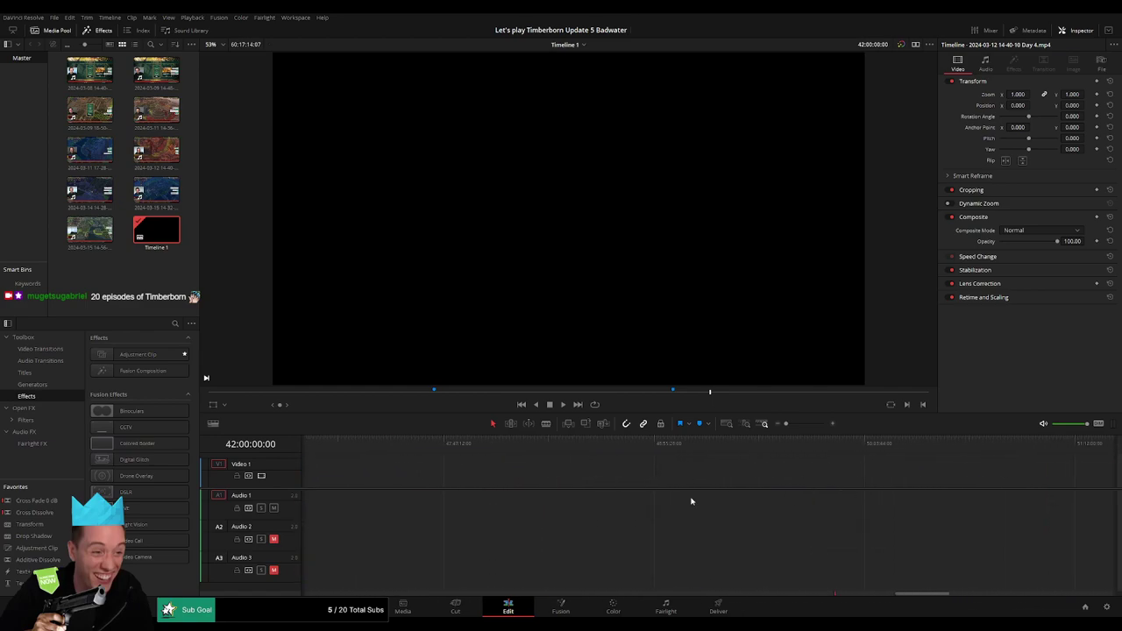
{"action": "scroll", "coordinate": [688, 490], "scroll_direction": "right", "scroll_amount": 3}
{"action": "scroll", "coordinate": [681, 474], "scroll_direction": "right", "scroll_amount": 2}
{"action": "key", "text": "space"}
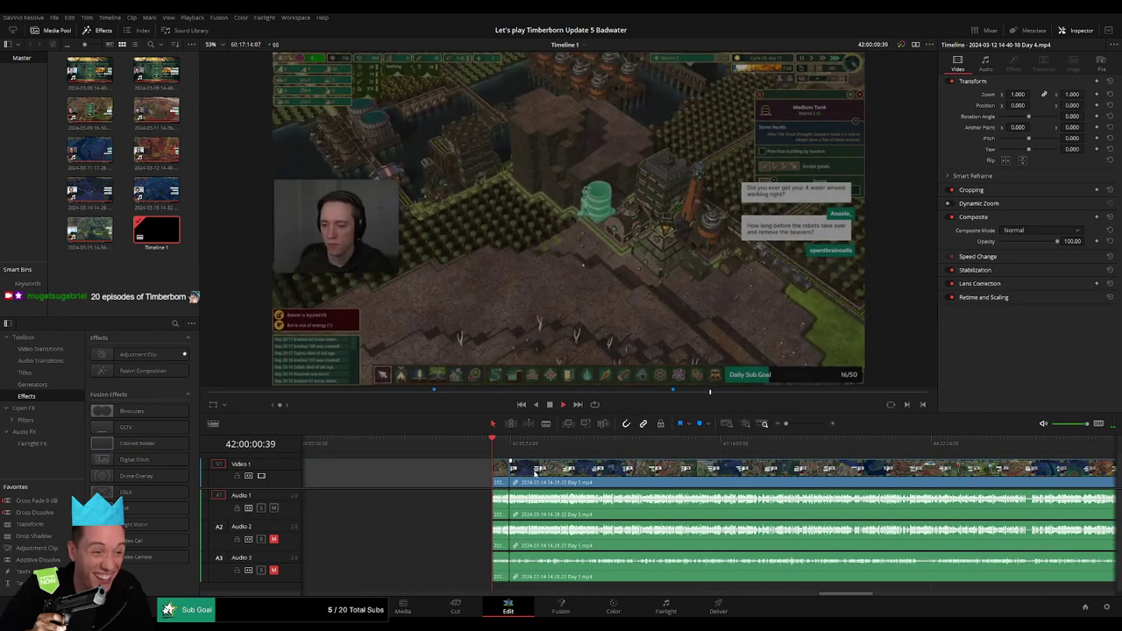
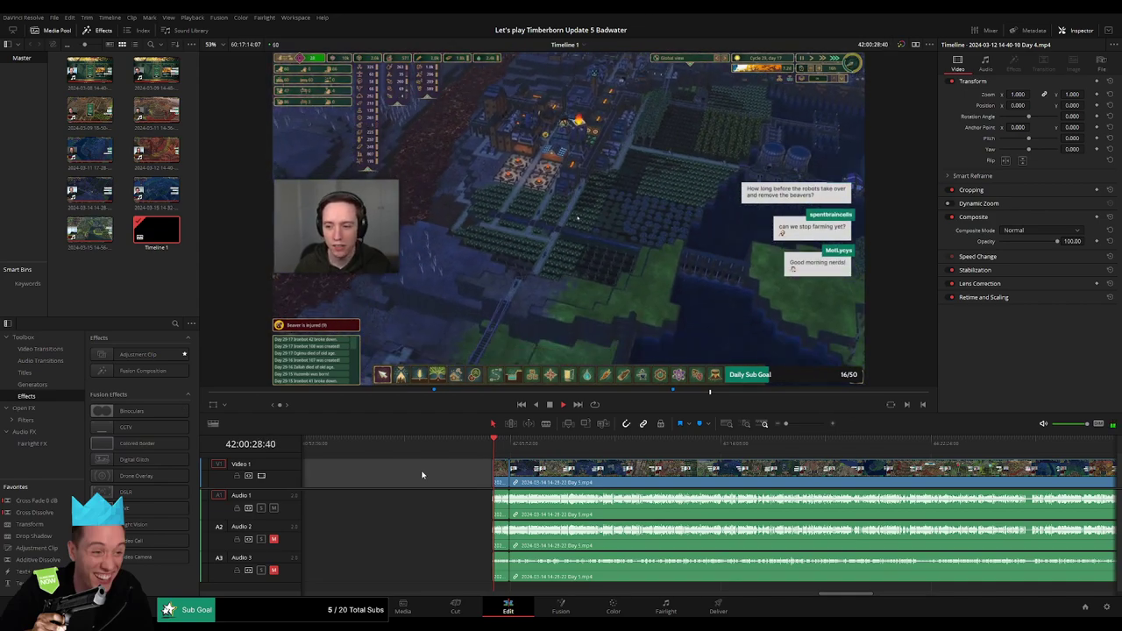
Play and scrub through the Day 5 footage toward the next cut point
{"action": "left_click_drag", "start_coordinate": [786, 424], "coordinate": [796, 424]}
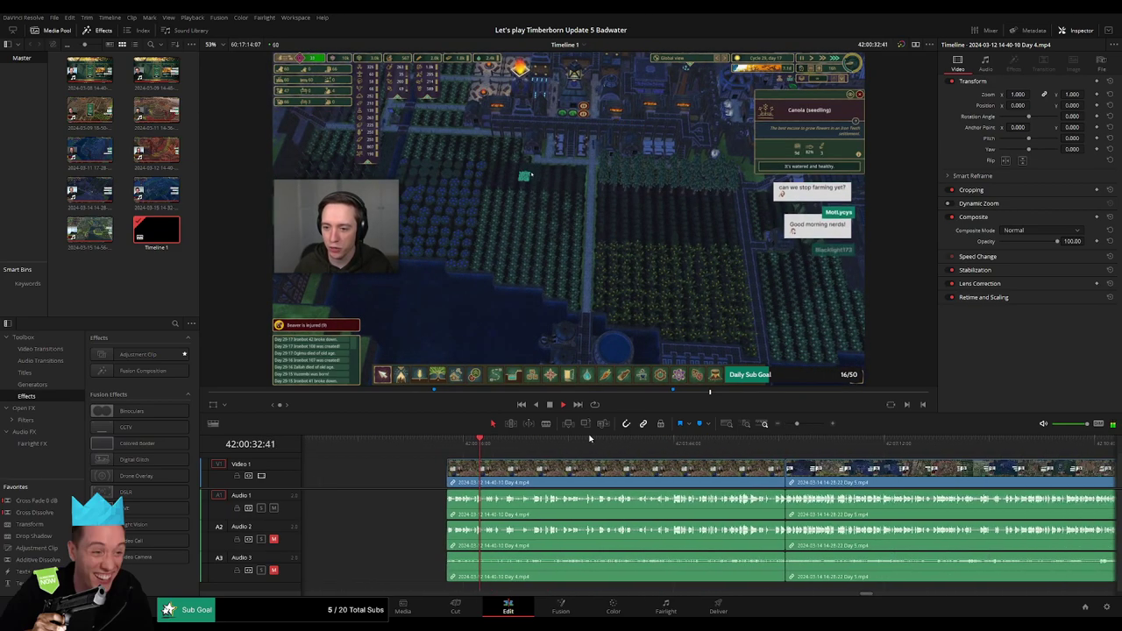
{"action": "left_click_drag", "start_coordinate": [727, 442], "coordinate": [773, 462]}
{"action": "key", "text": "space"}
{"action": "scroll", "coordinate": [782, 448], "scroll_direction": "up", "scroll_amount": 2}
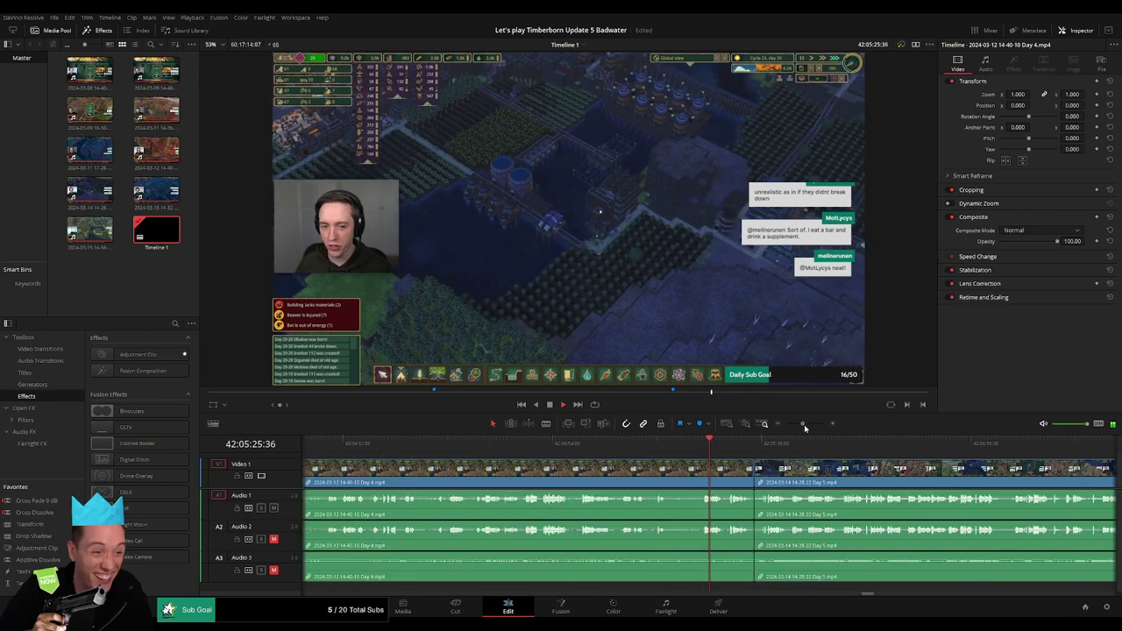
{"action": "scroll", "coordinate": [782, 448], "scroll_direction": "right", "scroll_amount": 3}
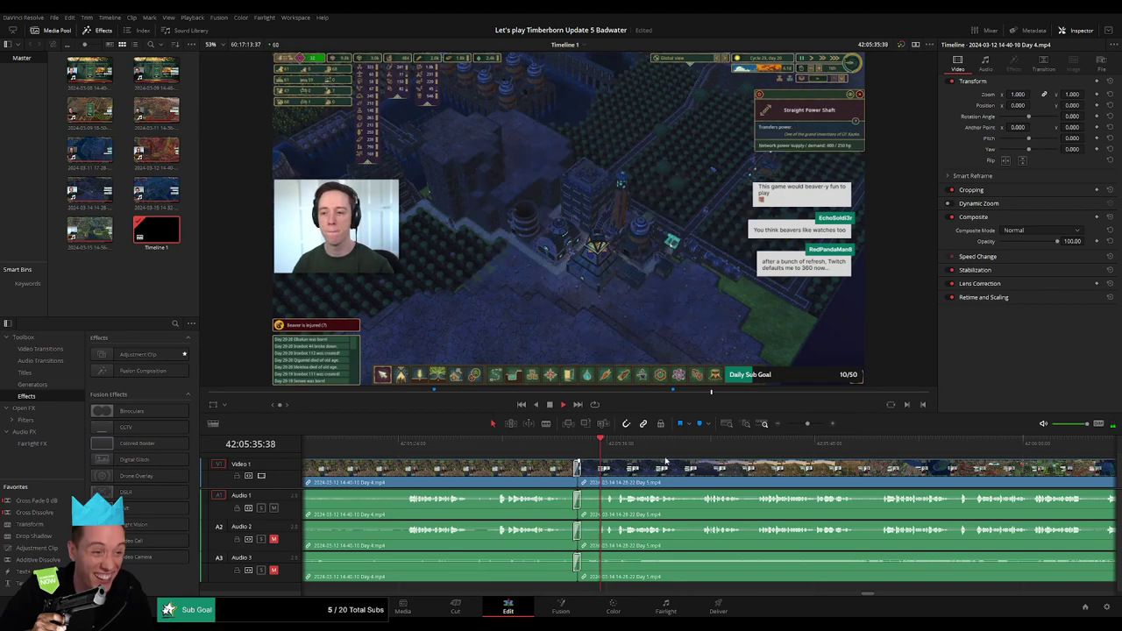
{"action": "scroll", "coordinate": [564, 454], "scroll_direction": "right", "scroll_amount": 1}
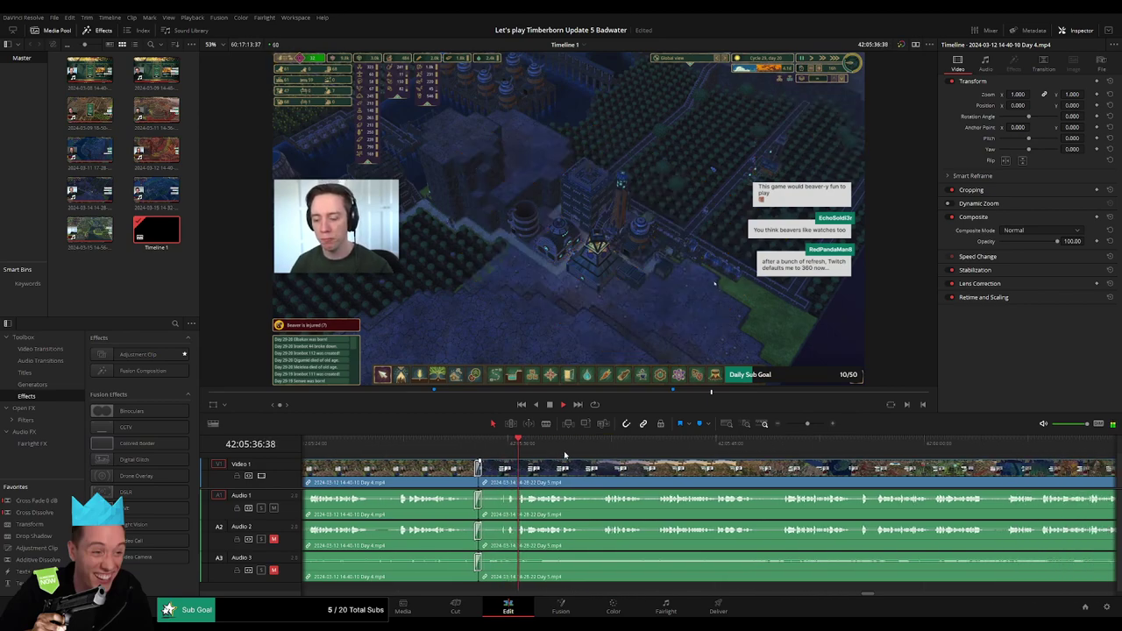
{"action": "left_click", "coordinate": [800, 423]}
{"action": "left_click_drag", "start_coordinate": [800, 423], "coordinate": [786, 424]}
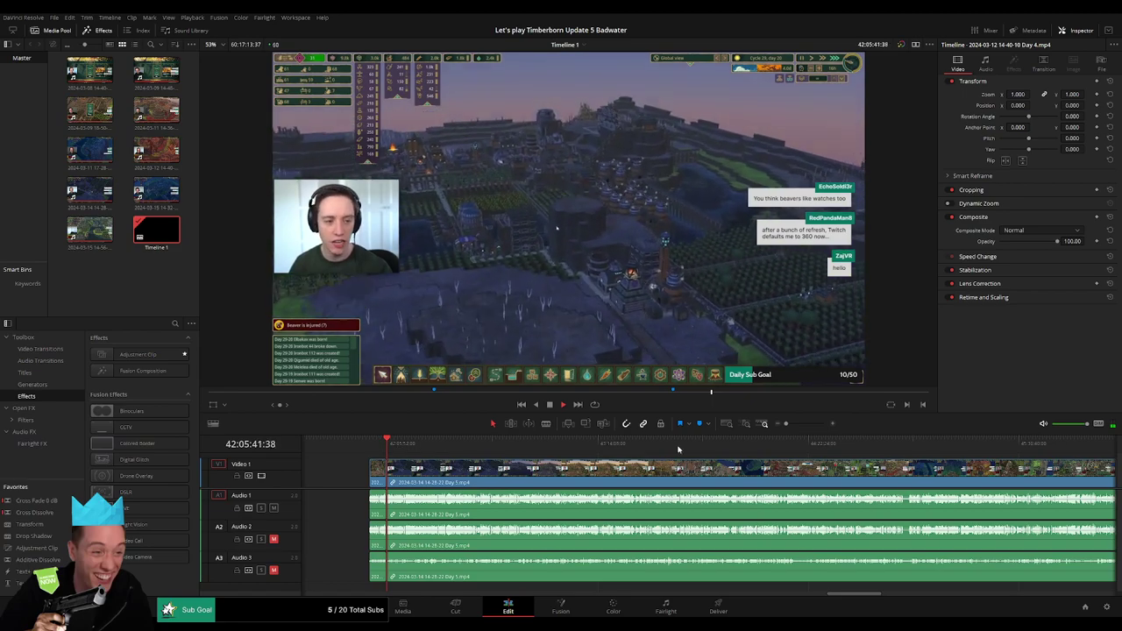
{"action": "scroll", "coordinate": [764, 459], "scroll_direction": "left", "scroll_amount": 3}
{"action": "scroll", "coordinate": [763, 459], "scroll_direction": "right", "scroll_amount": 3}
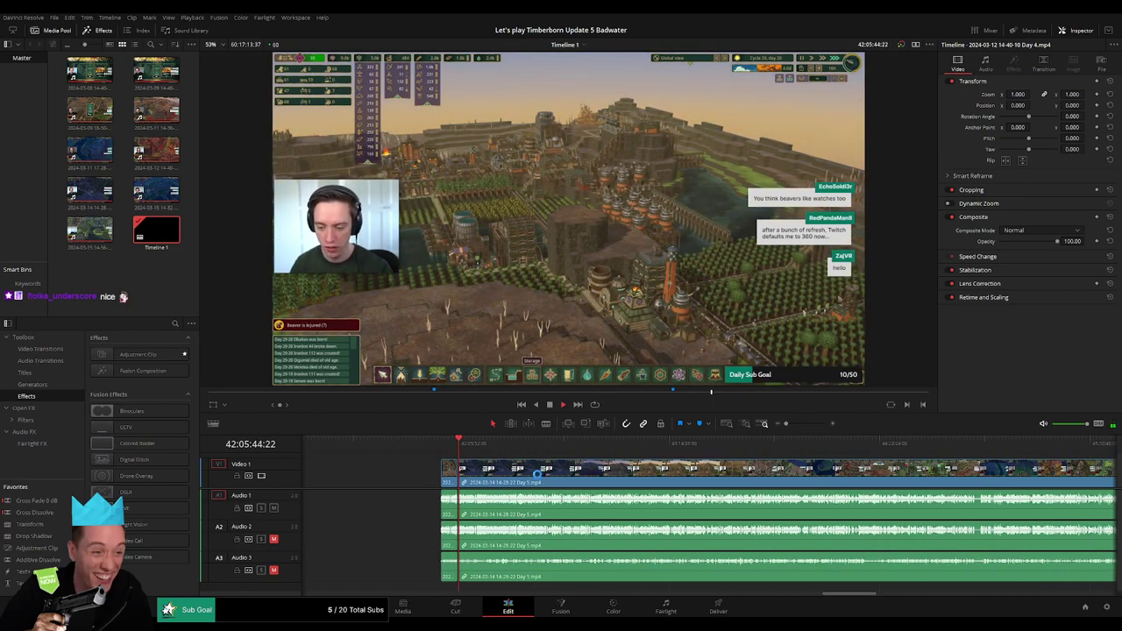
{"action": "scroll", "coordinate": [409, 452], "scroll_direction": "left", "scroll_amount": 1}
{"action": "left_click_drag", "start_coordinate": [397, 447], "coordinate": [496, 447]}
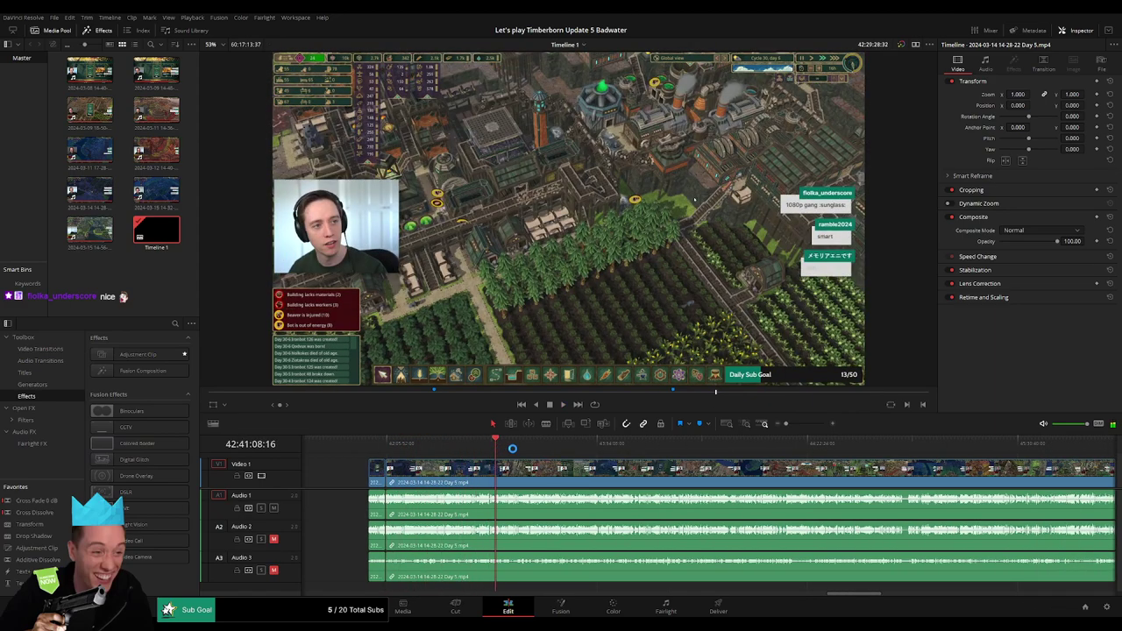
{"action": "left_click_drag", "start_coordinate": [512, 448], "coordinate": [529, 449]}
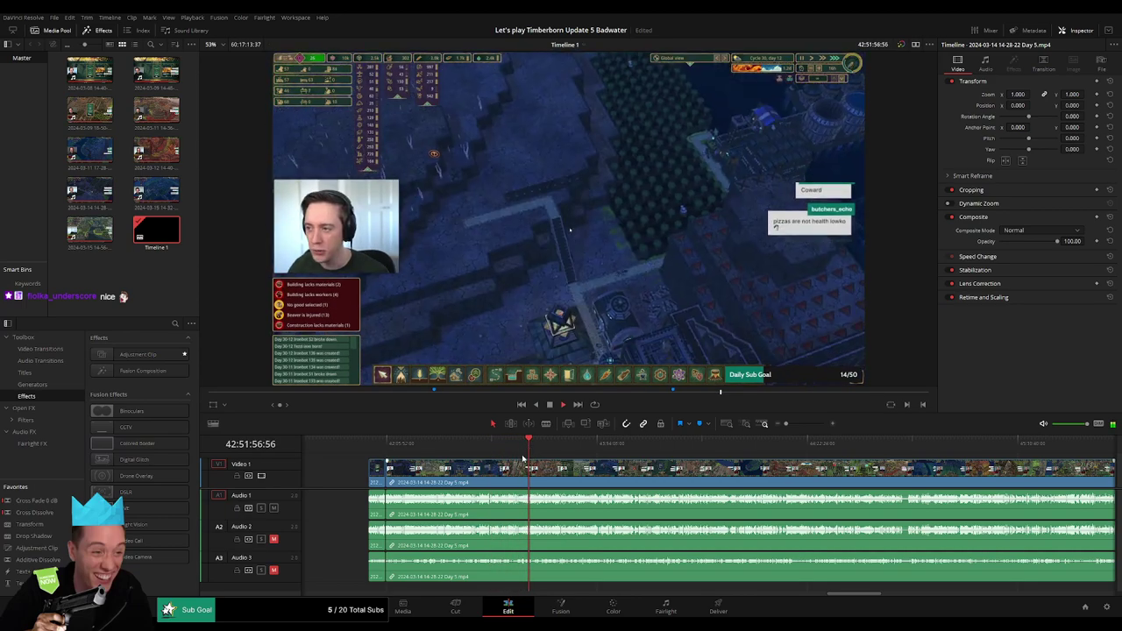
Park the playhead at 42:52:23:00 and split every track there
{"action": "left_click_drag", "start_coordinate": [789, 425], "coordinate": [808, 424]}
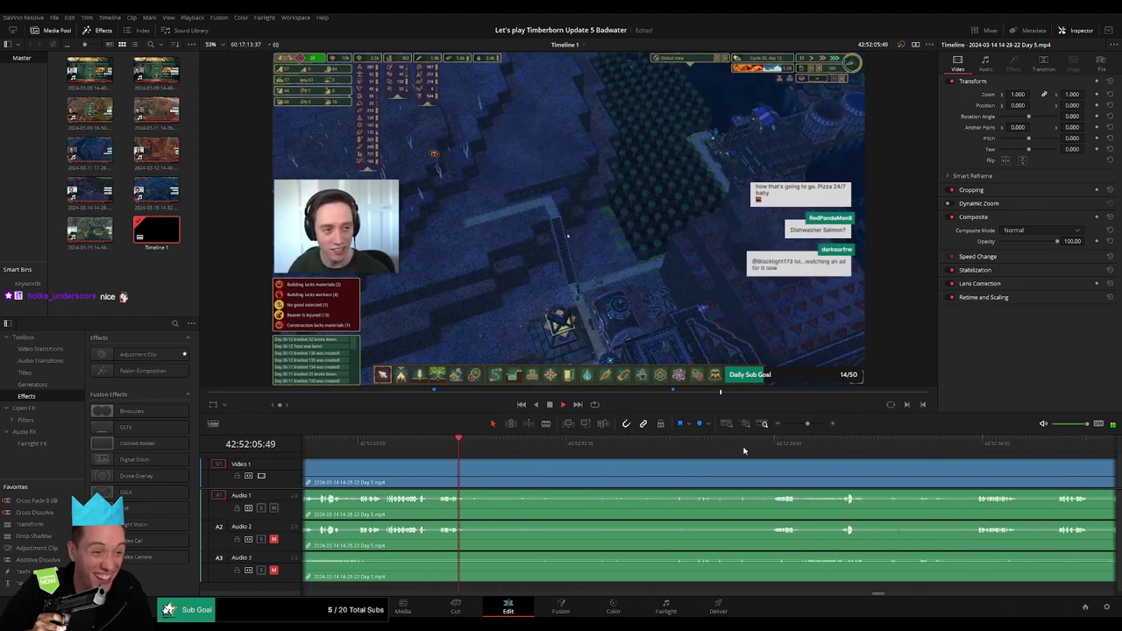
{"action": "left_click", "coordinate": [766, 451]}
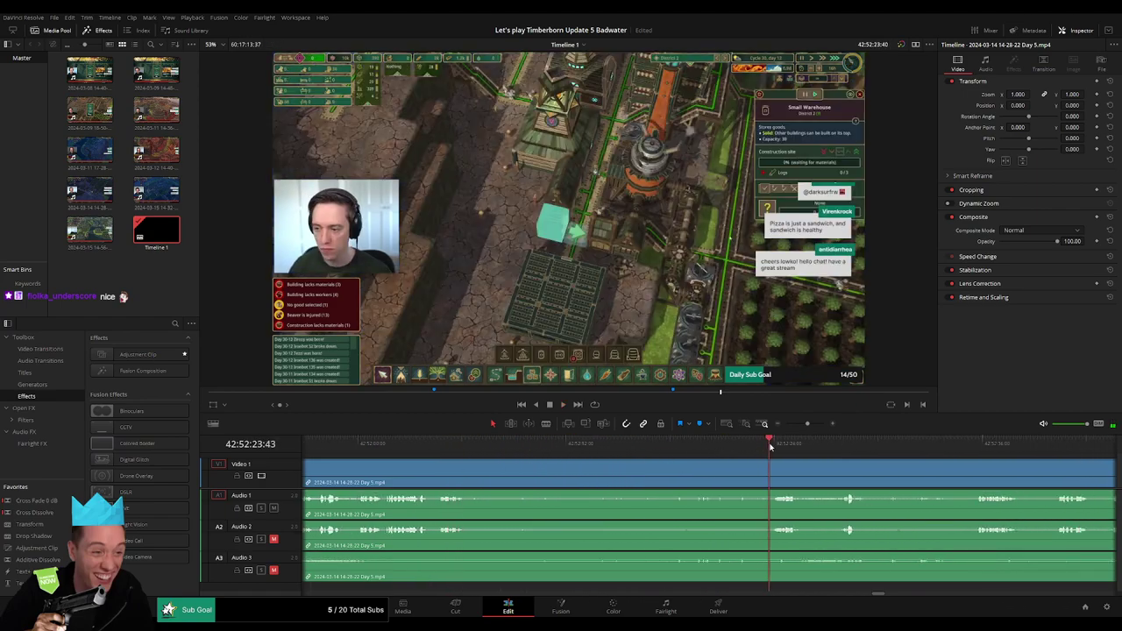
{"action": "left_click", "coordinate": [610, 452]}
{"action": "left_click", "coordinate": [589, 454]}
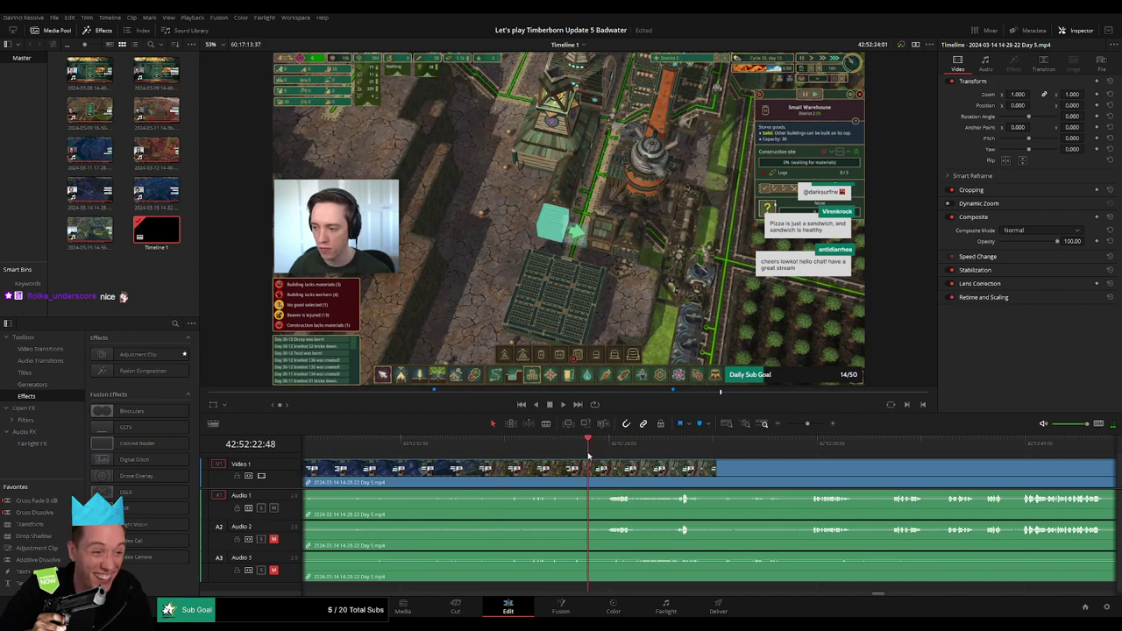
{"action": "left_click", "coordinate": [591, 456]}
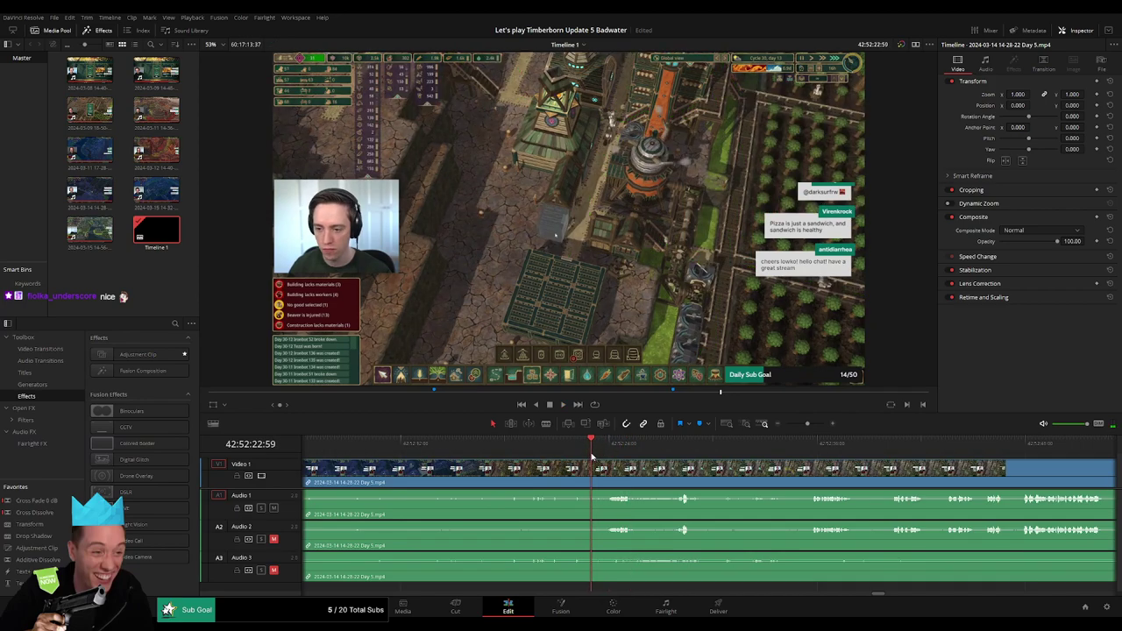
{"action": "key", "text": "Right"}
{"action": "key", "text": "ctrl+b"}
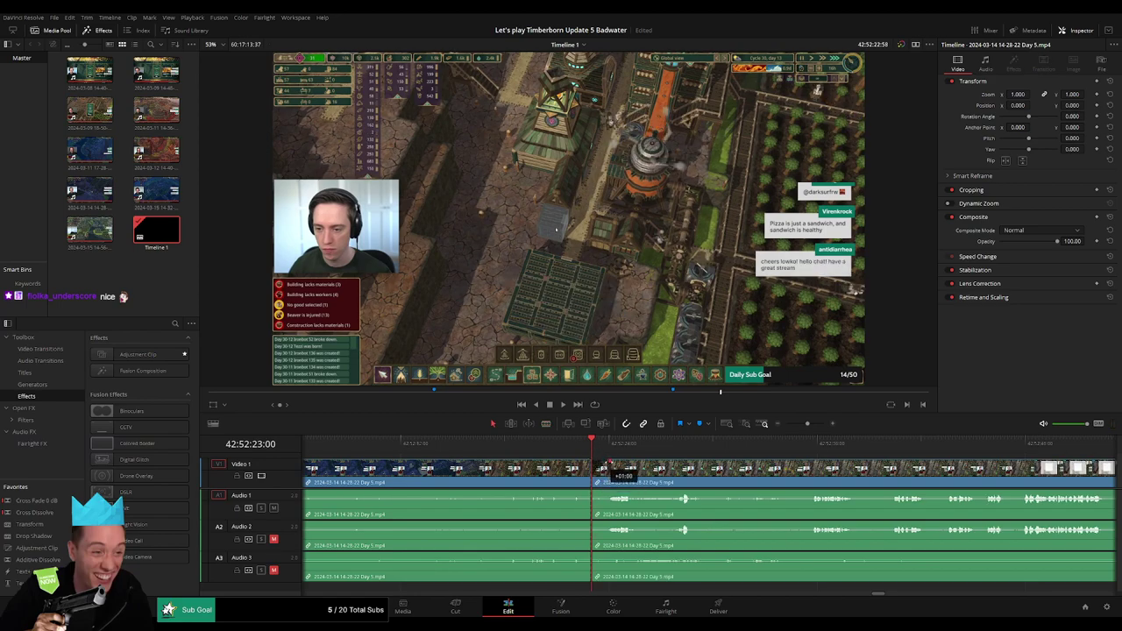
Fade out the audio ending at the 42:52:23:00 cut
{"action": "mouse_move", "coordinate": [610, 464]}
{"action": "left_mouse_down"}
{"action": "mouse_move", "coordinate": [590, 462]}
{"action": "mouse_move", "coordinate": [580, 496]}
{"action": "left_mouse_up"}
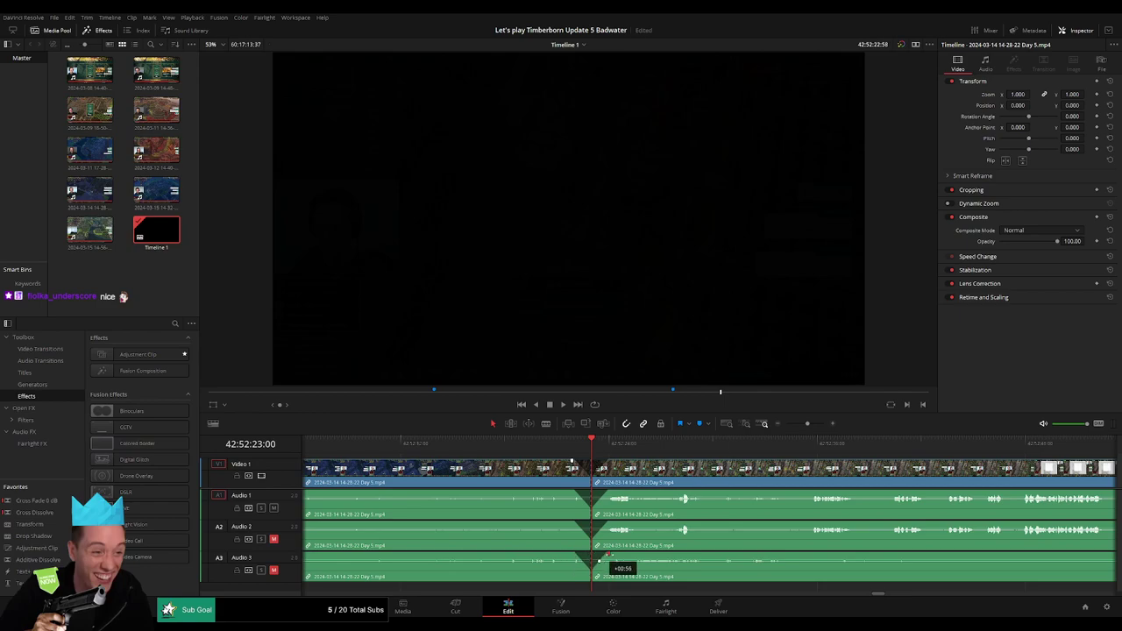
{"action": "left_click_drag", "start_coordinate": [807, 423], "coordinate": [786, 423]}
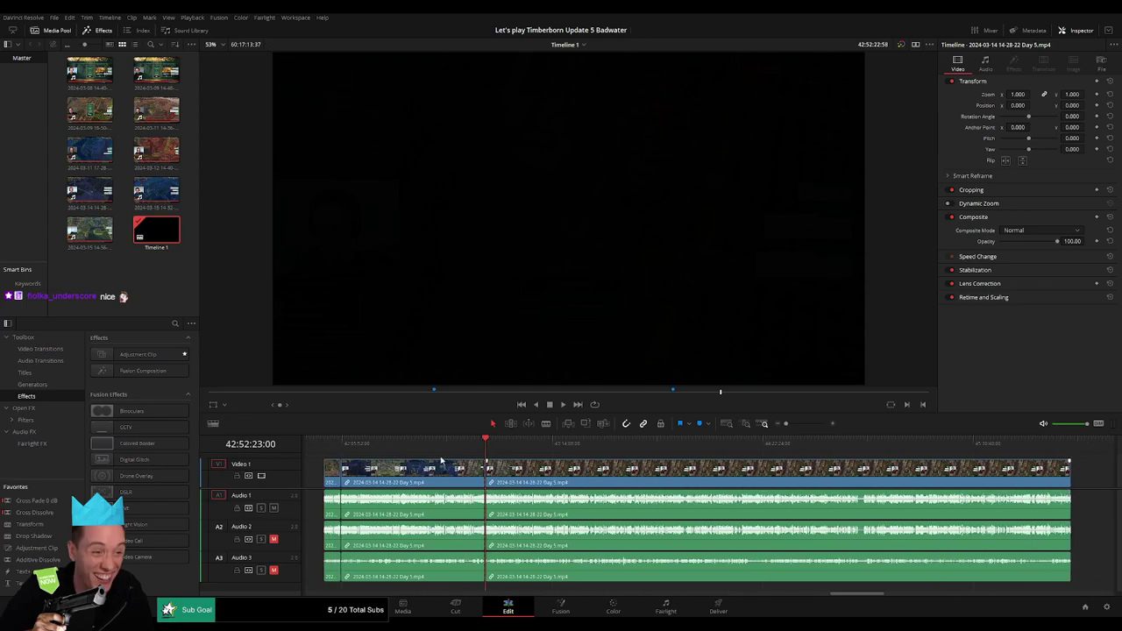
{"action": "left_click", "coordinate": [324, 444]}
{"action": "key", "text": "End"}
Slide the later Day 5 footage to start at 44:00:00:00 and play it from there
{"action": "left_click_drag", "start_coordinate": [485, 467], "coordinate": [530, 479]}
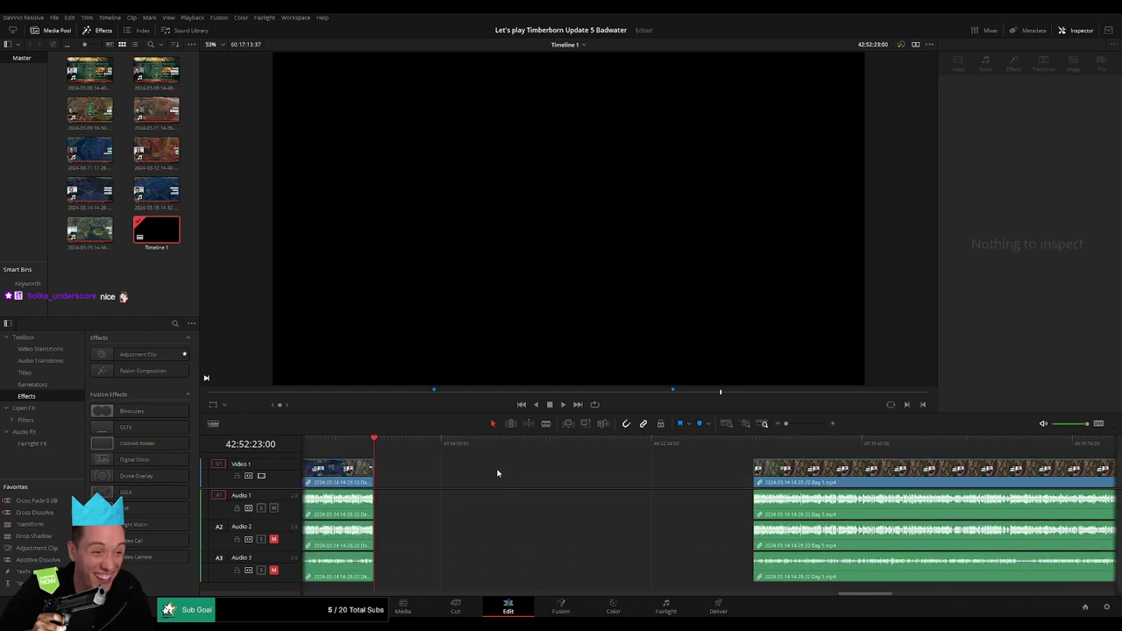
{"action": "left_click_drag", "start_coordinate": [382, 449], "coordinate": [546, 446]}
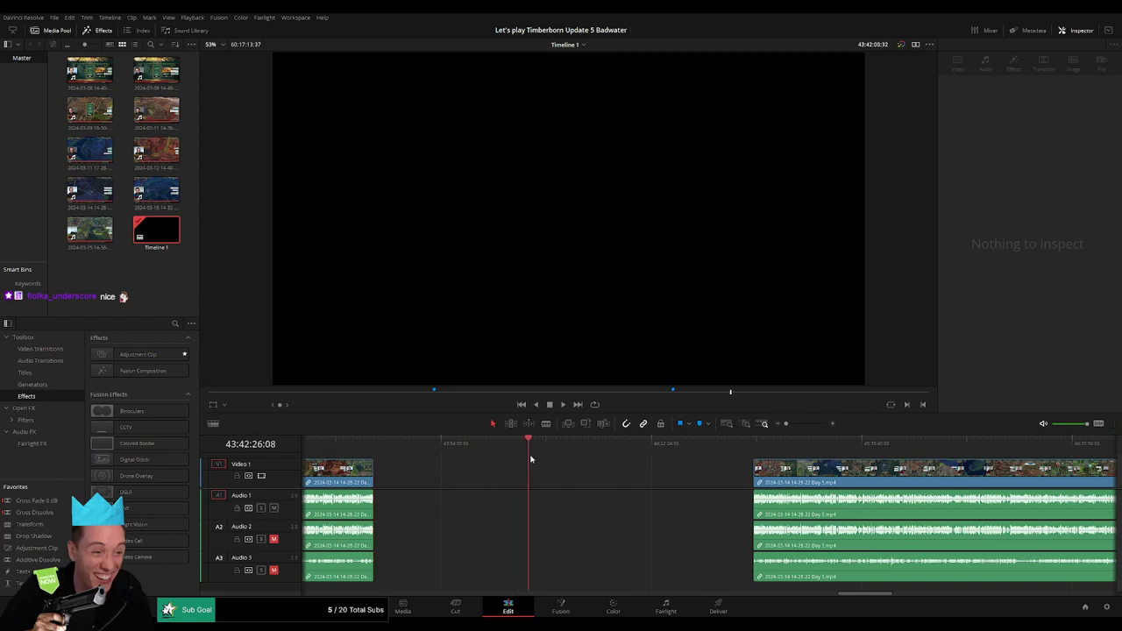
{"action": "left_click_drag", "start_coordinate": [378, 447], "coordinate": [540, 455]}
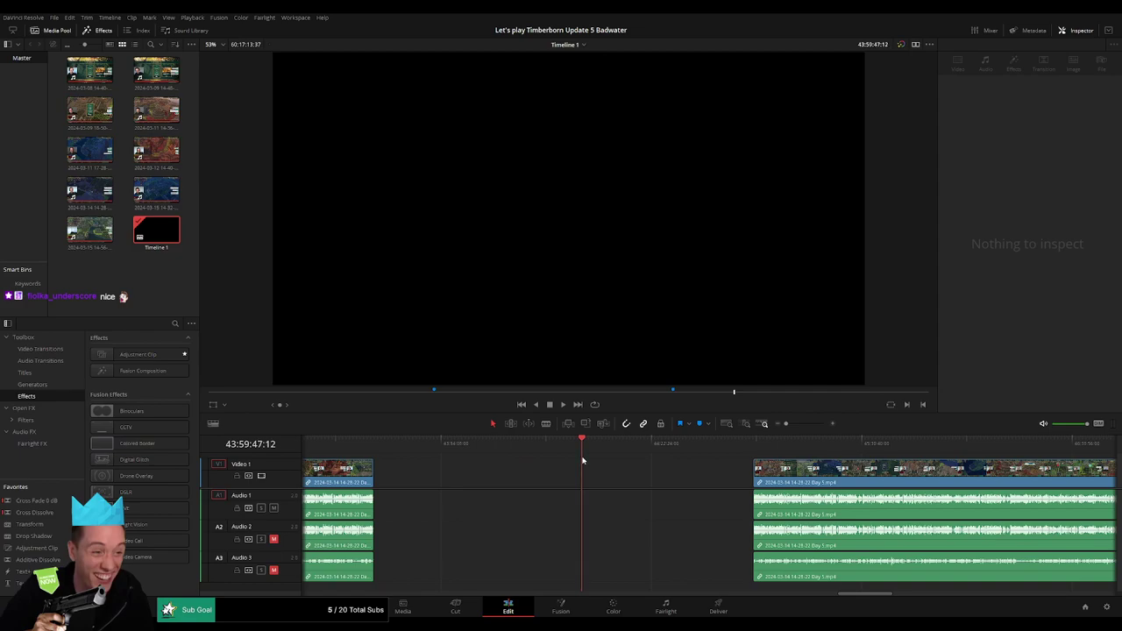
{"action": "scroll", "coordinate": [745, 442], "scroll_direction": "up", "scroll_amount": 2}
{"action": "scroll", "coordinate": [714, 447], "scroll_direction": "up", "scroll_amount": 2}
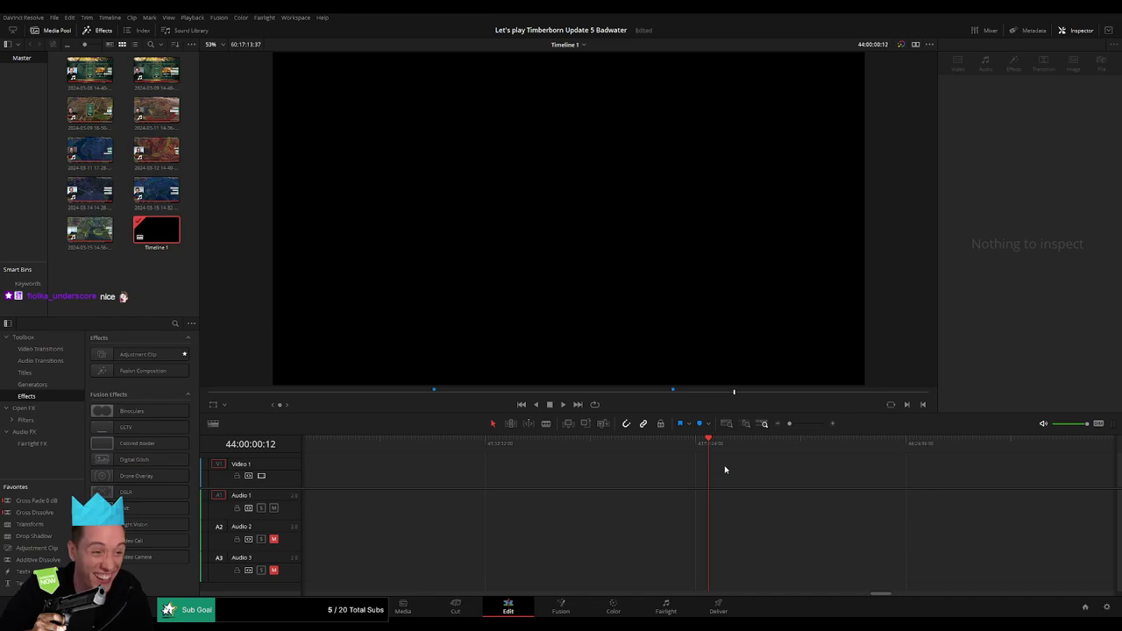
{"action": "scroll", "coordinate": [776, 469], "scroll_direction": "down", "scroll_amount": 2}
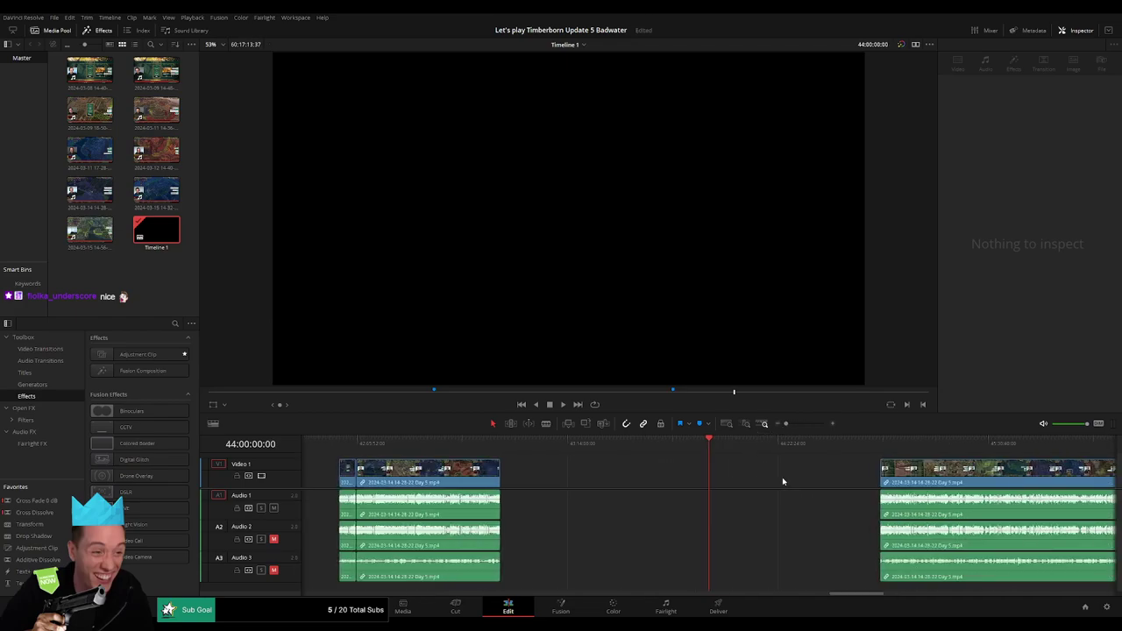
{"action": "scroll", "coordinate": [559, 466], "scroll_direction": "right", "scroll_amount": 4}
{"action": "scroll", "coordinate": [553, 467], "scroll_direction": "right", "scroll_amount": 1}
{"action": "left_click_drag", "start_coordinate": [554, 467], "coordinate": [383, 467]}
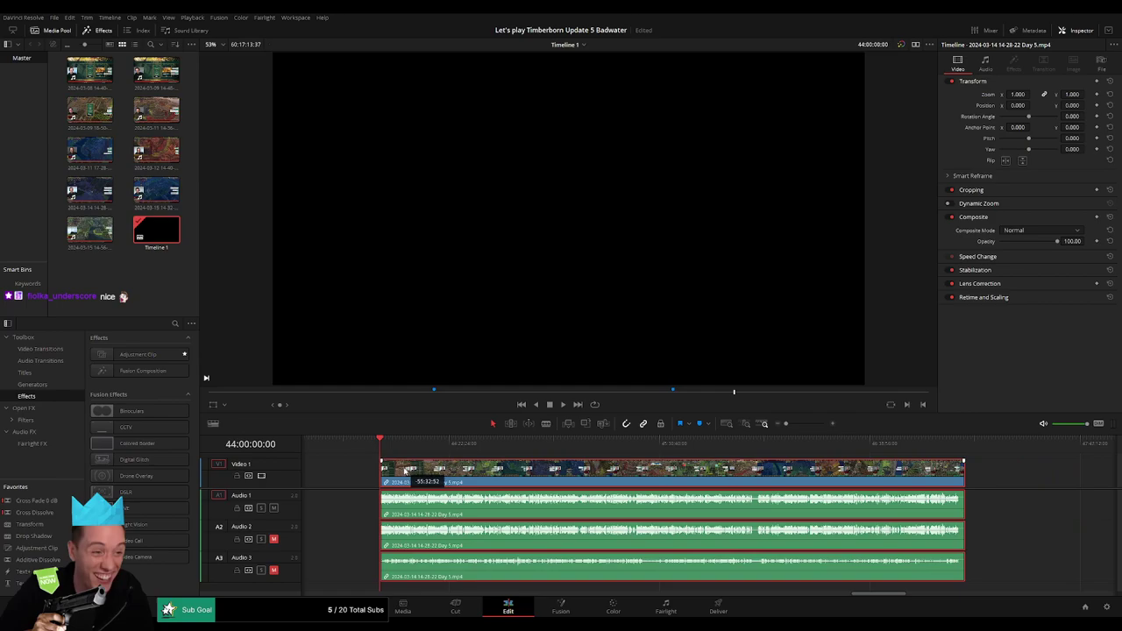
{"action": "key", "text": "space"}
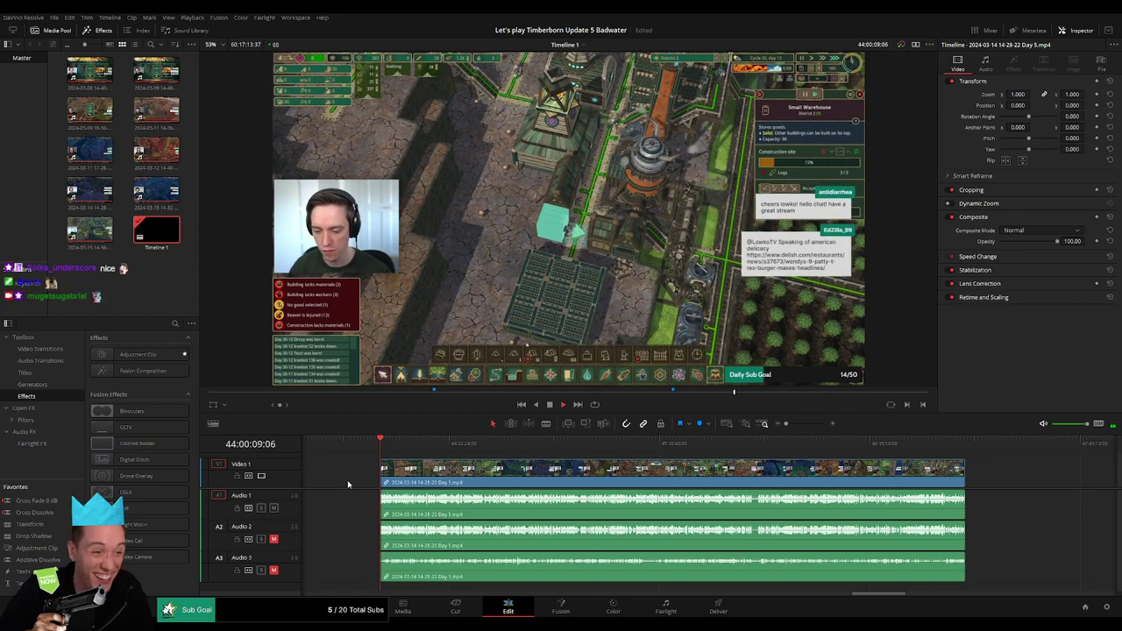
Blade all tracks at 44:52:01:00 and drag audio fades in at that cut
{"action": "left_click_drag", "start_coordinate": [386, 443], "coordinate": [518, 448]}
{"action": "key", "text": "l"}
{"action": "key", "text": "l"}
{"action": "key", "text": "l"}
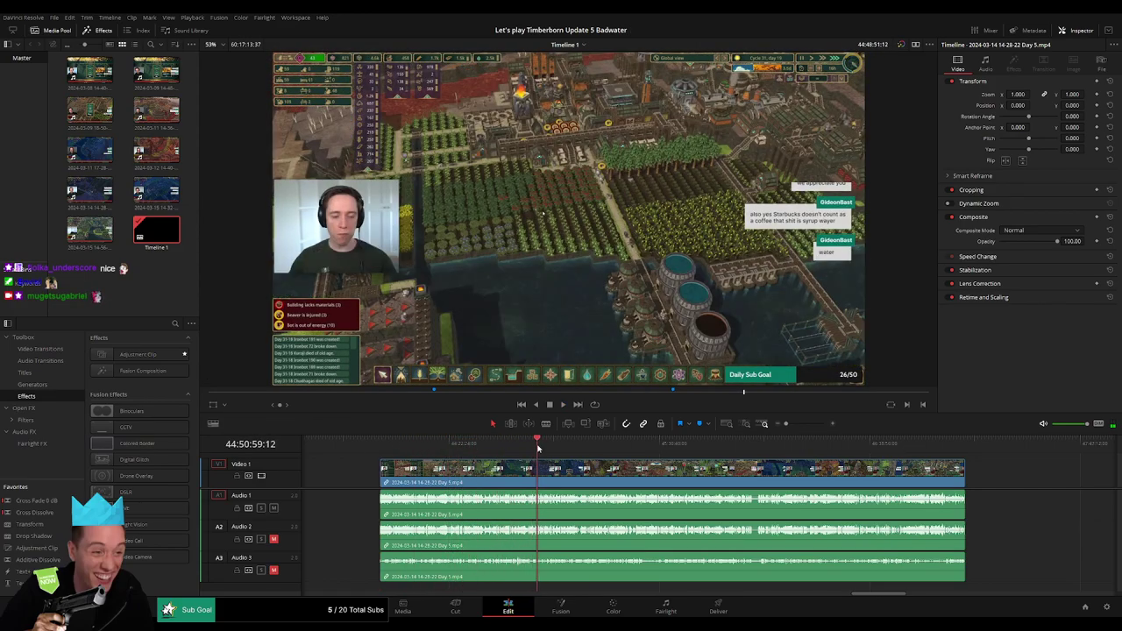
{"action": "left_click", "coordinate": [765, 424]}
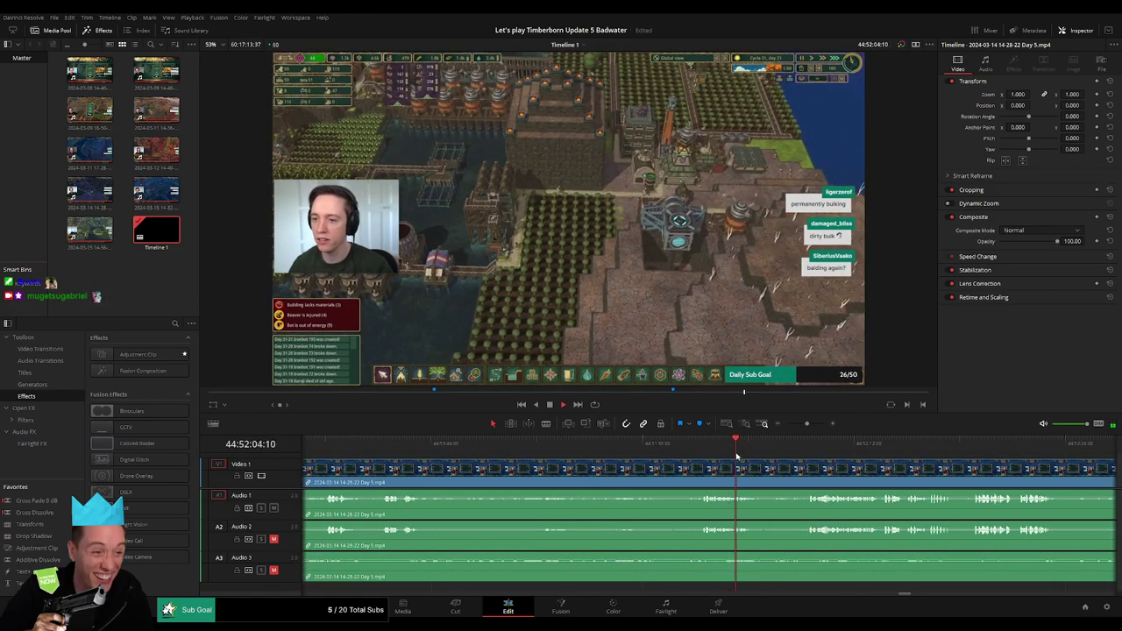
{"action": "left_click_drag", "start_coordinate": [746, 442], "coordinate": [804, 447]}
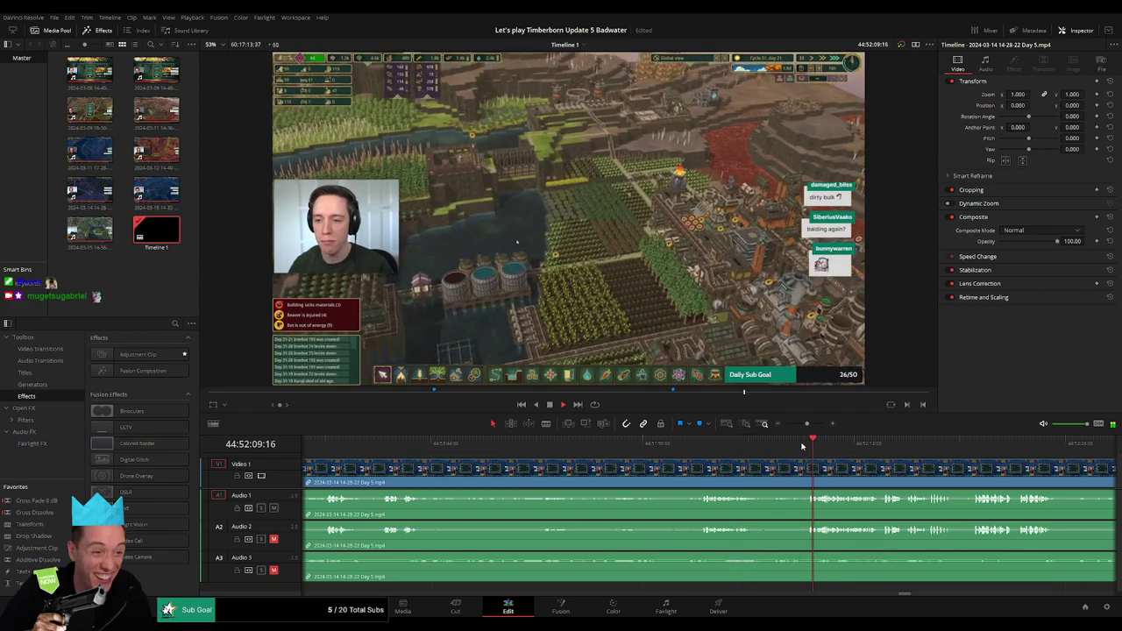
{"action": "left_click", "coordinate": [702, 446]}
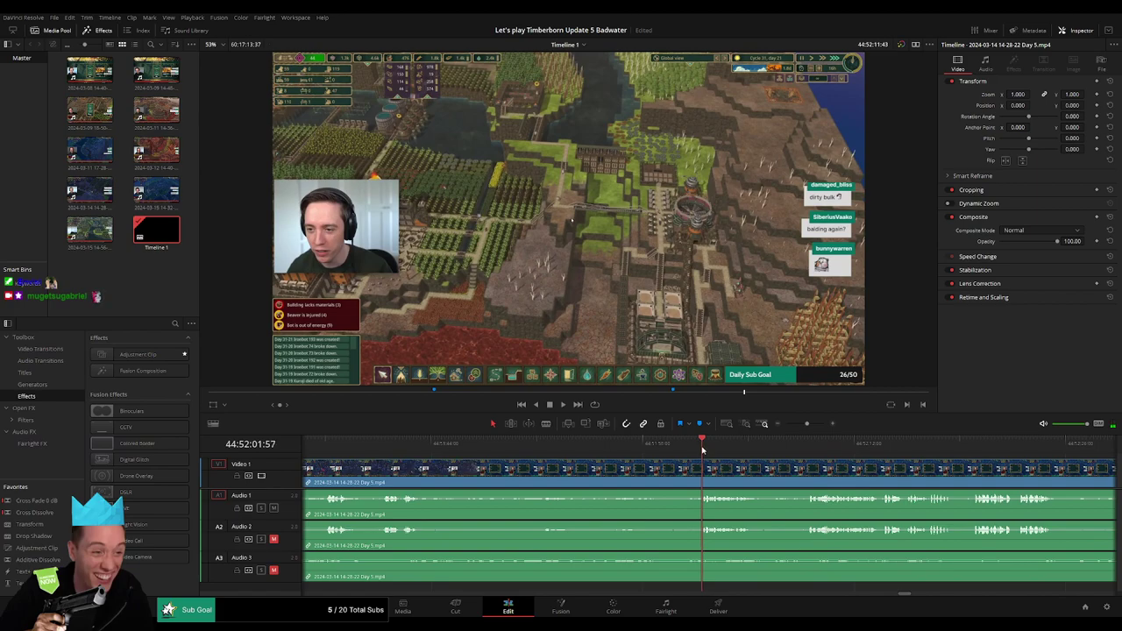
{"action": "left_click_drag", "start_coordinate": [702, 450], "coordinate": [688, 452]}
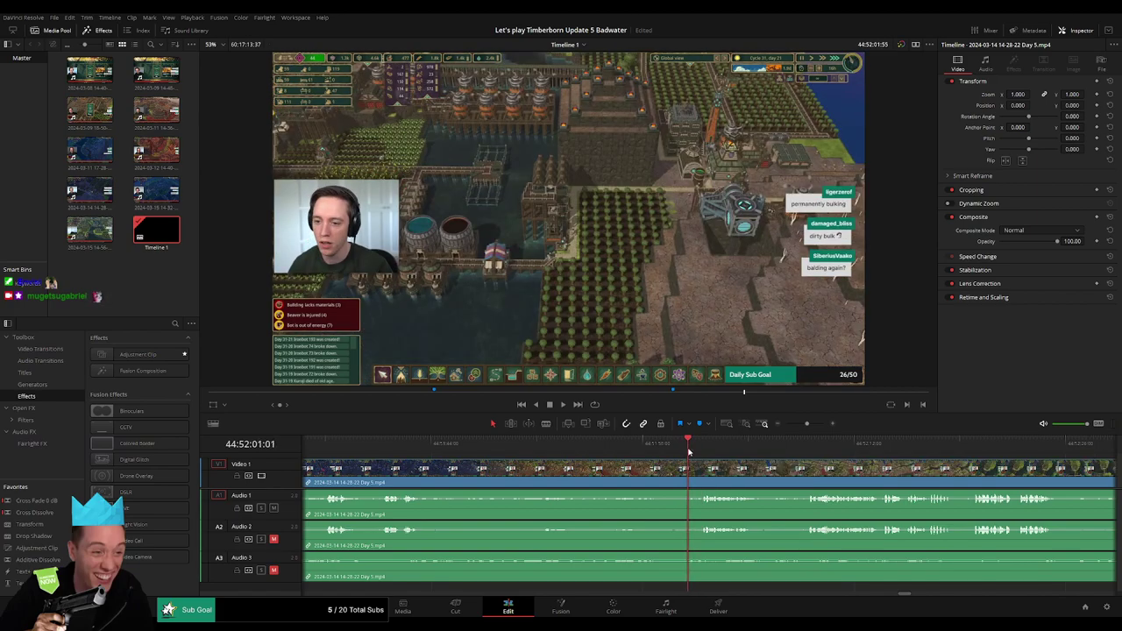
{"action": "key", "text": "ctrl+b"}
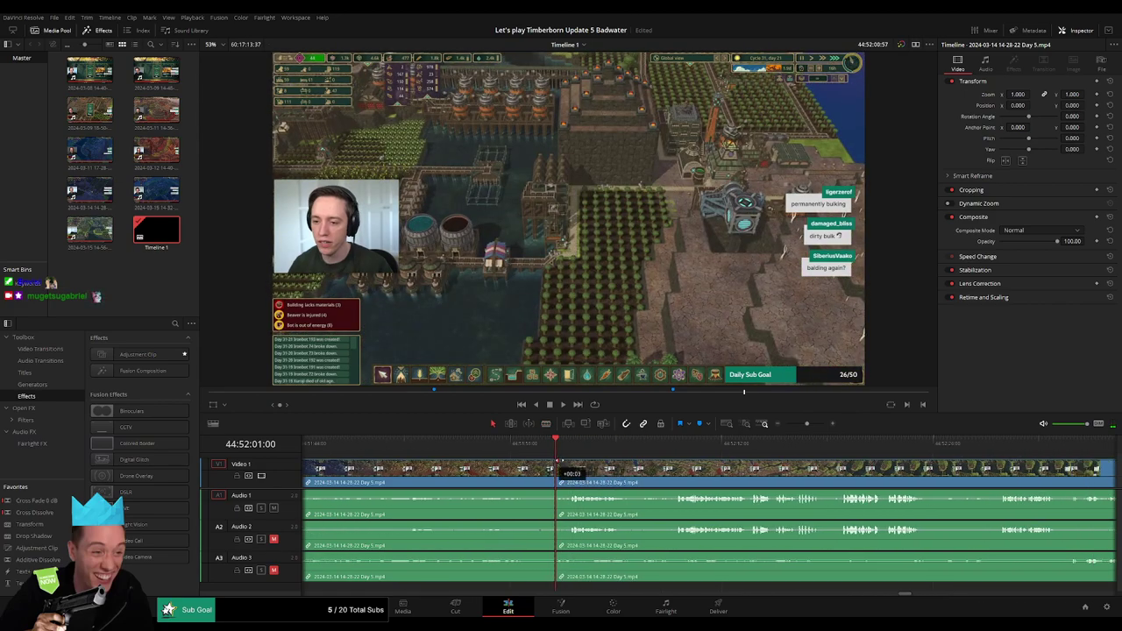
{"action": "mouse_move", "coordinate": [559, 461]}
{"action": "left_mouse_down"}
{"action": "mouse_move", "coordinate": [570, 461]}
{"action": "mouse_move", "coordinate": [537, 462]}
{"action": "mouse_move", "coordinate": [541, 483]}
{"action": "left_mouse_up"}
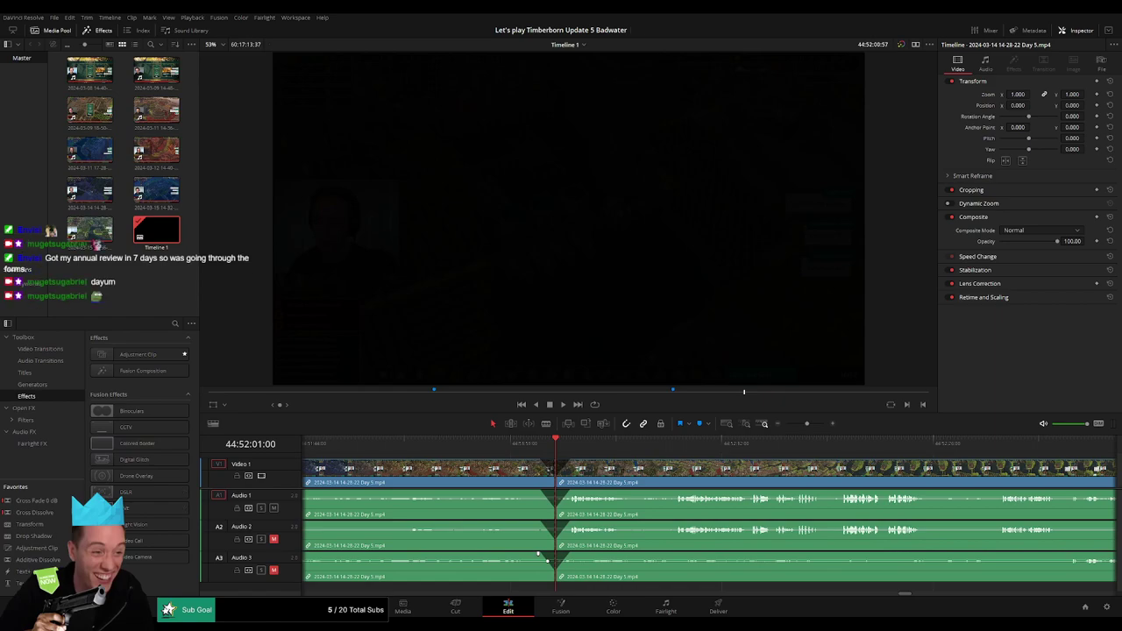
Park the playhead at 46:00:00:00, snap the remaining Day 5 clip to it, and play
{"action": "scroll", "coordinate": [556, 471], "scroll_direction": "down", "scroll_amount": 5}
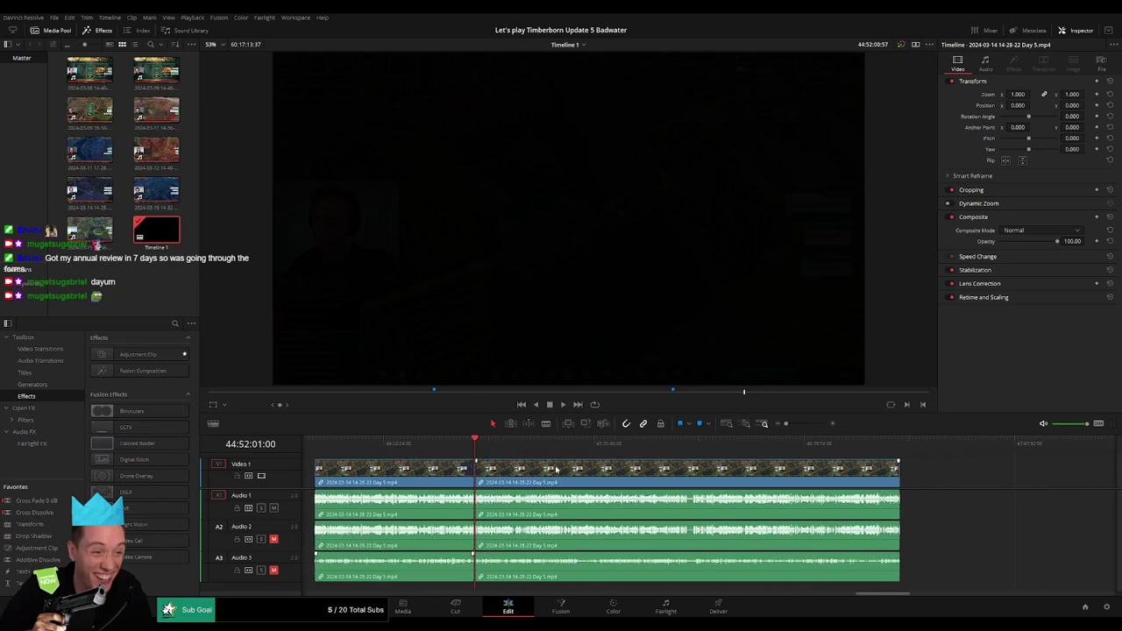
{"action": "left_click", "coordinate": [319, 445]}
{"action": "scroll", "coordinate": [675, 488], "scroll_direction": "down", "scroll_amount": 3}
{"action": "left_click_drag", "start_coordinate": [583, 480], "coordinate": [881, 481]}
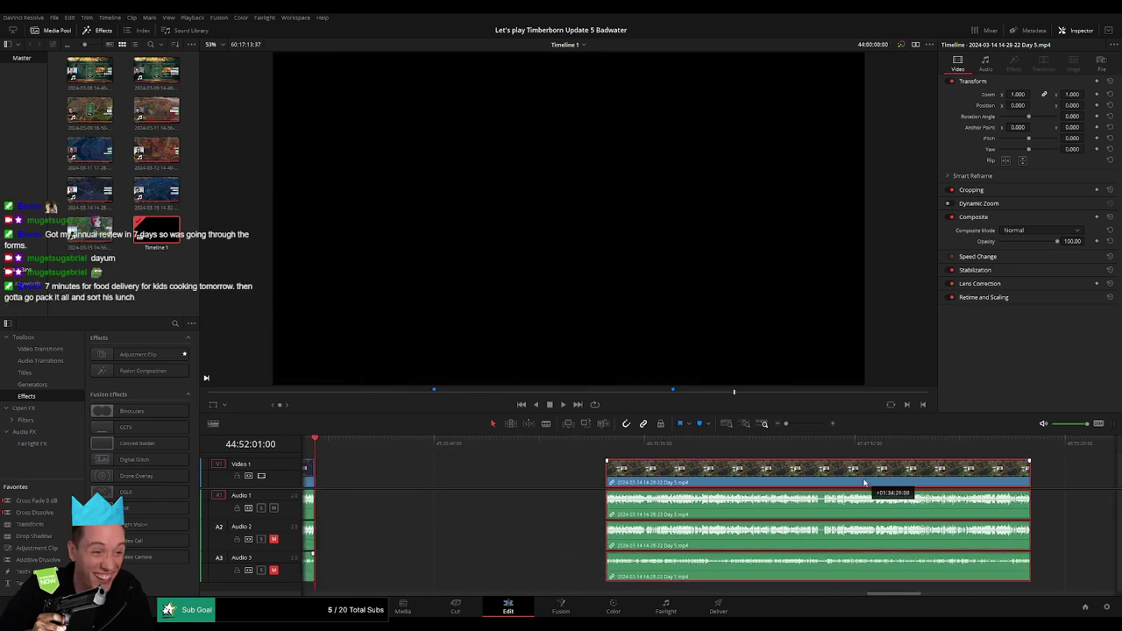
{"action": "left_click", "coordinate": [426, 480]}
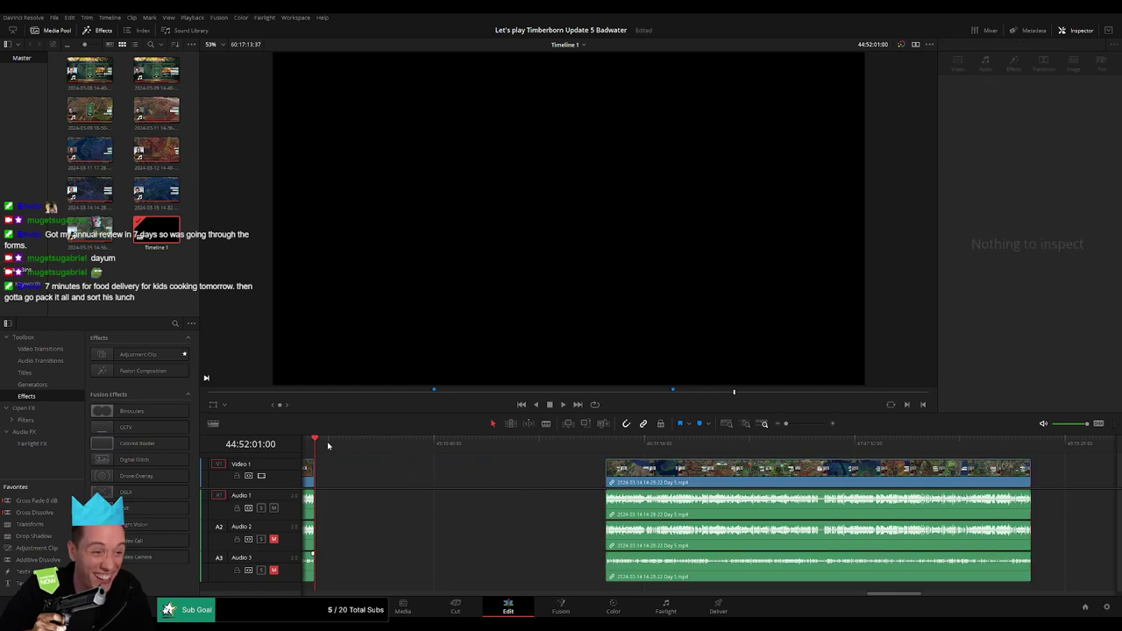
{"action": "scroll", "coordinate": [342, 445], "scroll_direction": "down", "scroll_amount": 5}
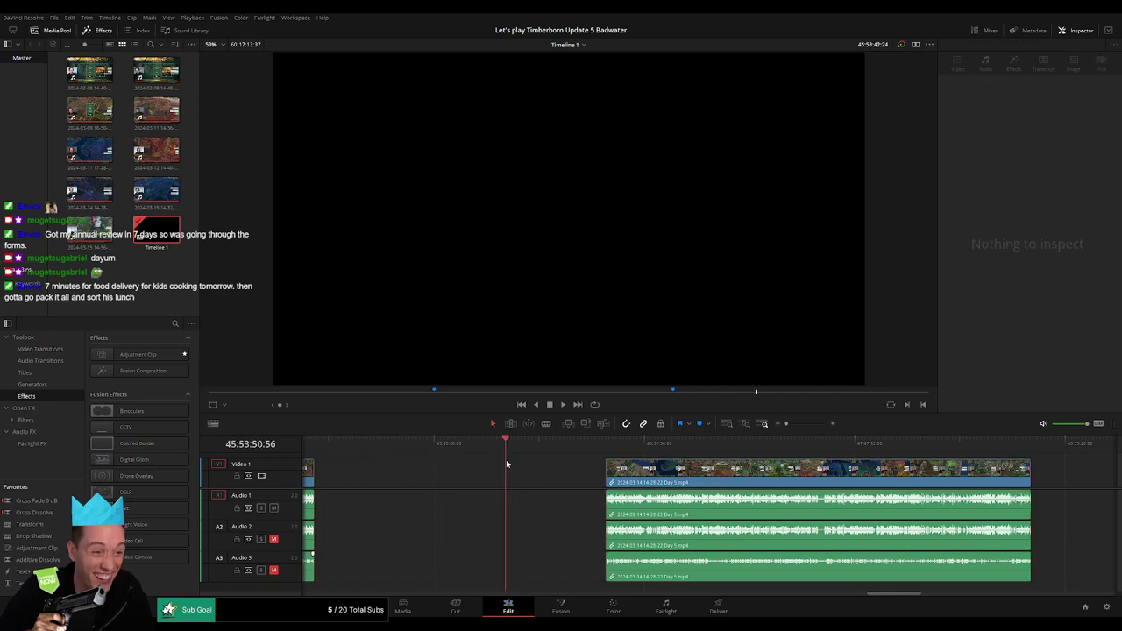
{"action": "left_click", "coordinate": [317, 442]}
{"action": "left_click_drag", "start_coordinate": [438, 451], "coordinate": [526, 463]}
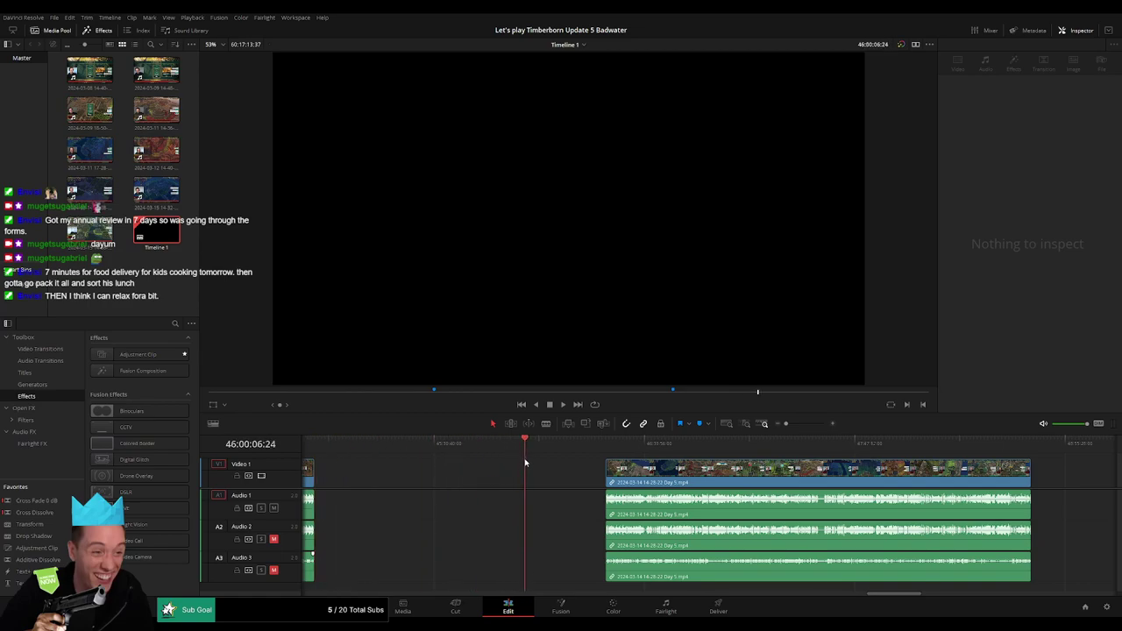
{"action": "scroll", "coordinate": [723, 453], "scroll_direction": "up", "scroll_amount": 2}
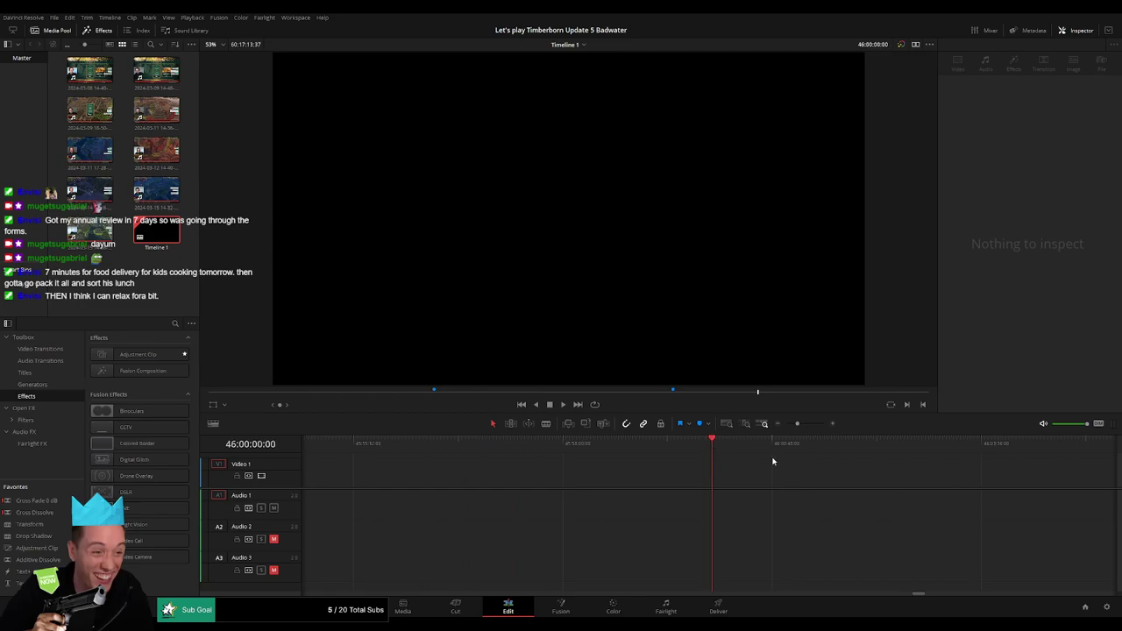
{"action": "scroll", "coordinate": [773, 461], "scroll_direction": "down", "scroll_amount": 3}
{"action": "left_click_drag", "start_coordinate": [583, 473], "coordinate": [504, 473]}
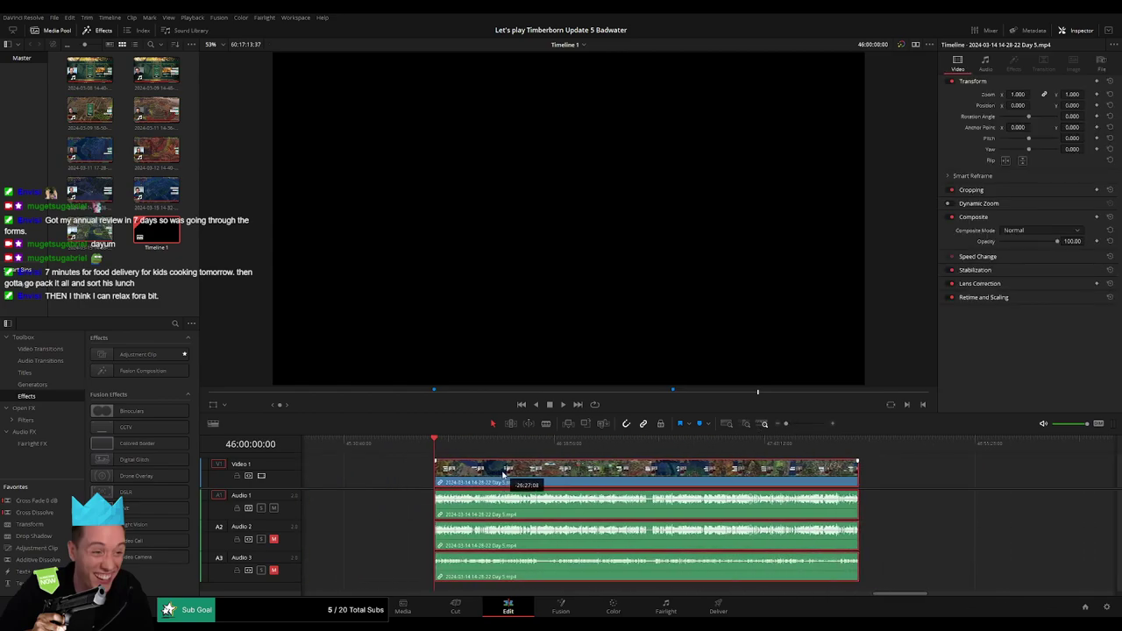
{"action": "key", "text": "space"}
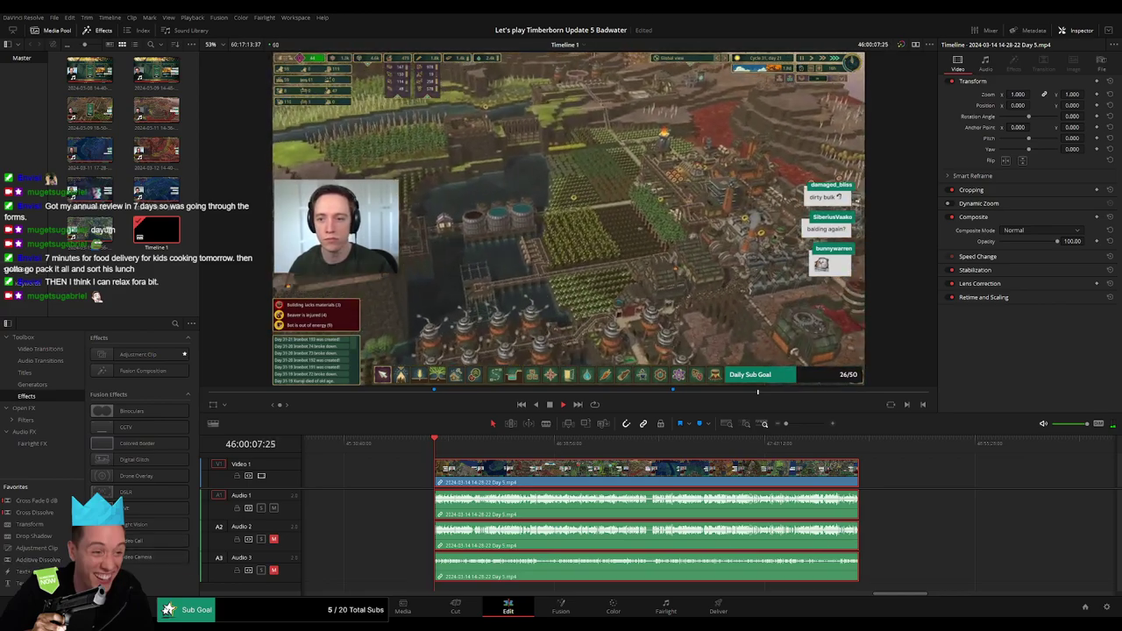
Scrub forward through the Day 5 footage to around 46:52:06
{"action": "left_click", "coordinate": [406, 476]}
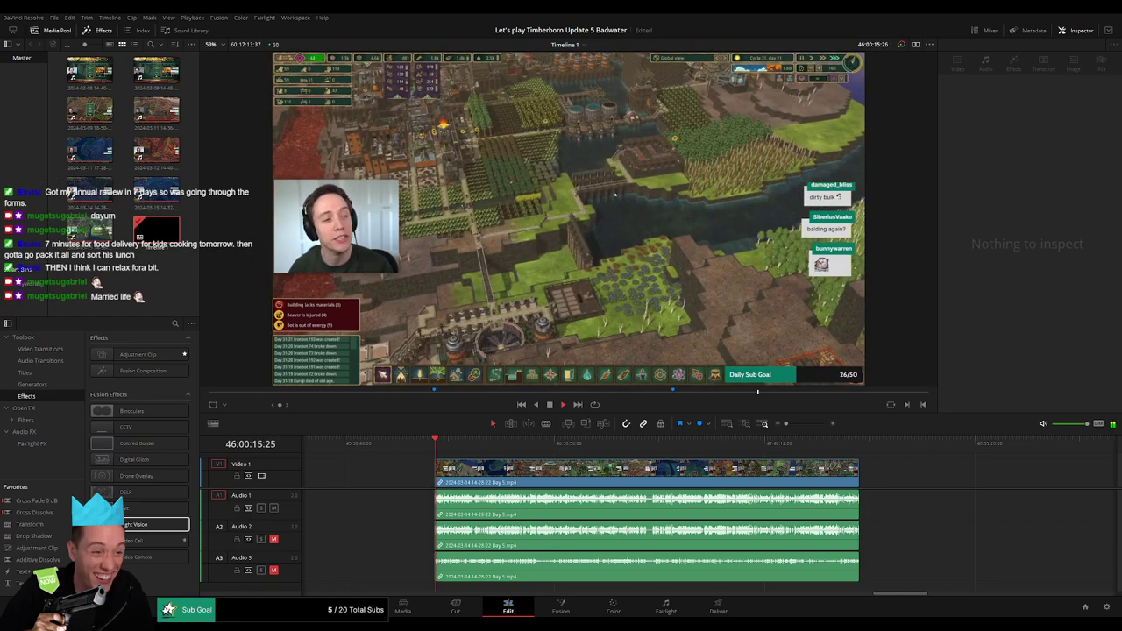
{"action": "left_click", "coordinate": [449, 453]}
{"action": "mouse_move", "coordinate": [449, 452]}
{"action": "left_mouse_down"}
{"action": "mouse_move", "coordinate": [580, 453]}
{"action": "mouse_move", "coordinate": [589, 463]}
{"action": "left_mouse_up"}
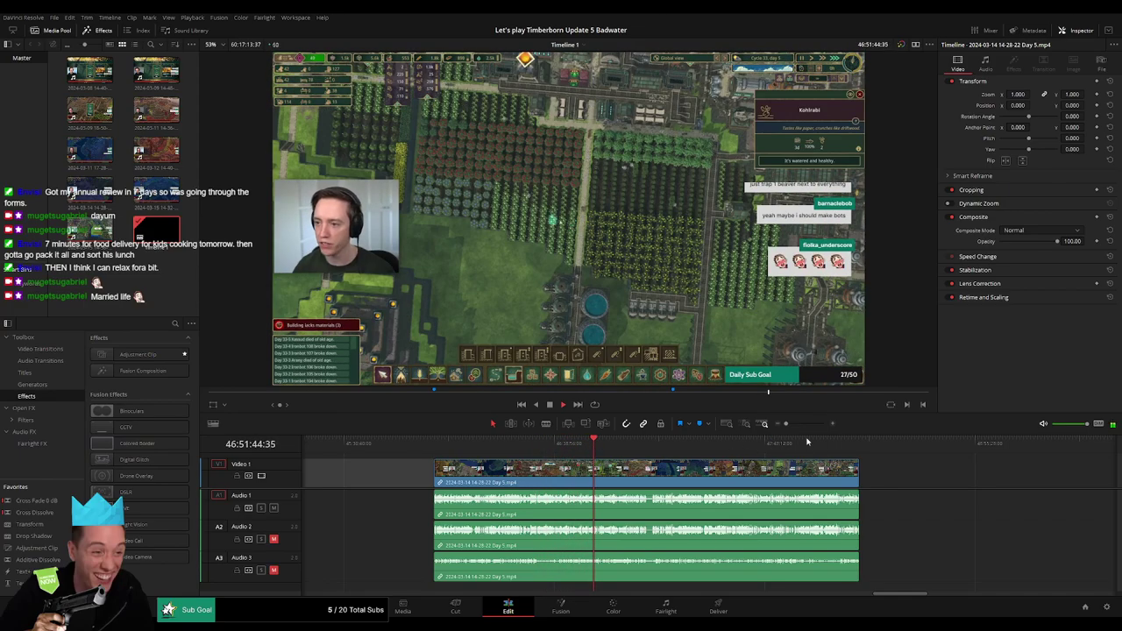
{"action": "scroll", "coordinate": [789, 443], "scroll_direction": "up", "scroll_amount": 4}
{"action": "left_click", "coordinate": [764, 444]}
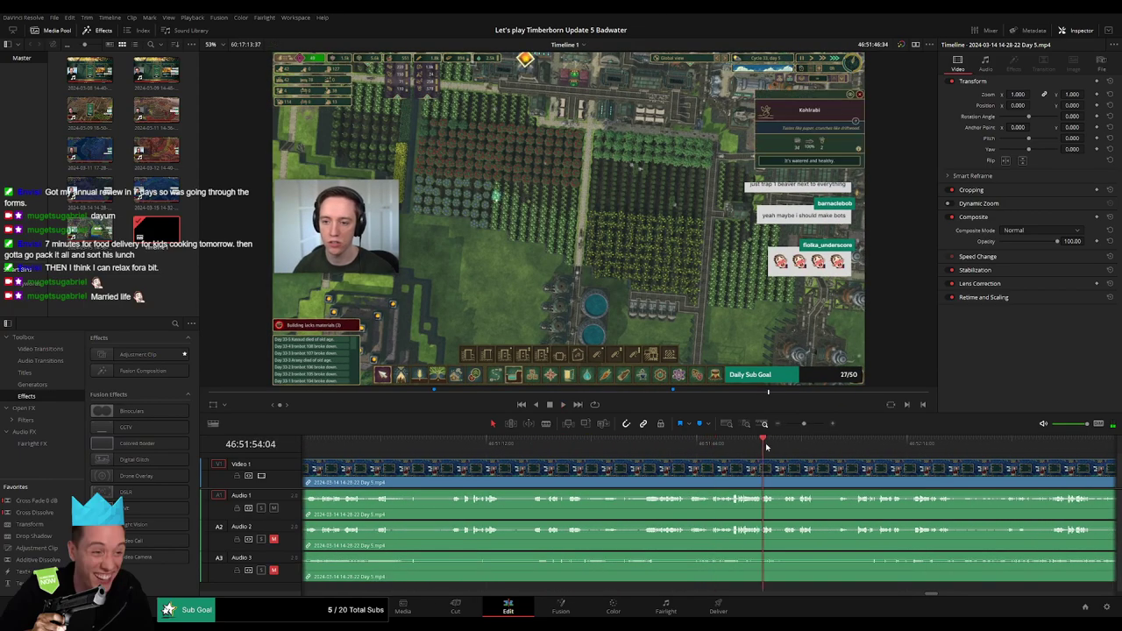
{"action": "scroll", "coordinate": [766, 447], "scroll_direction": "right", "scroll_amount": 3}
{"action": "left_click_drag", "start_coordinate": [543, 448], "coordinate": [595, 446]}
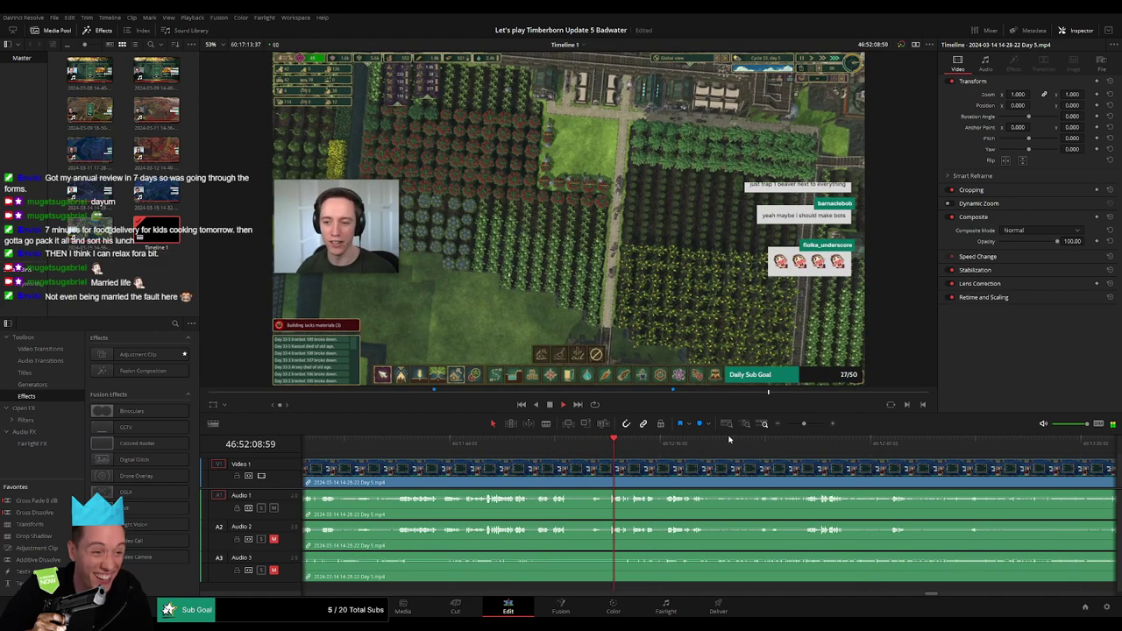
Replay the moments around 46:52 and settle the playhead at about 46:52:07:30
{"action": "scroll", "coordinate": [537, 454], "scroll_direction": "up", "scroll_amount": 2}
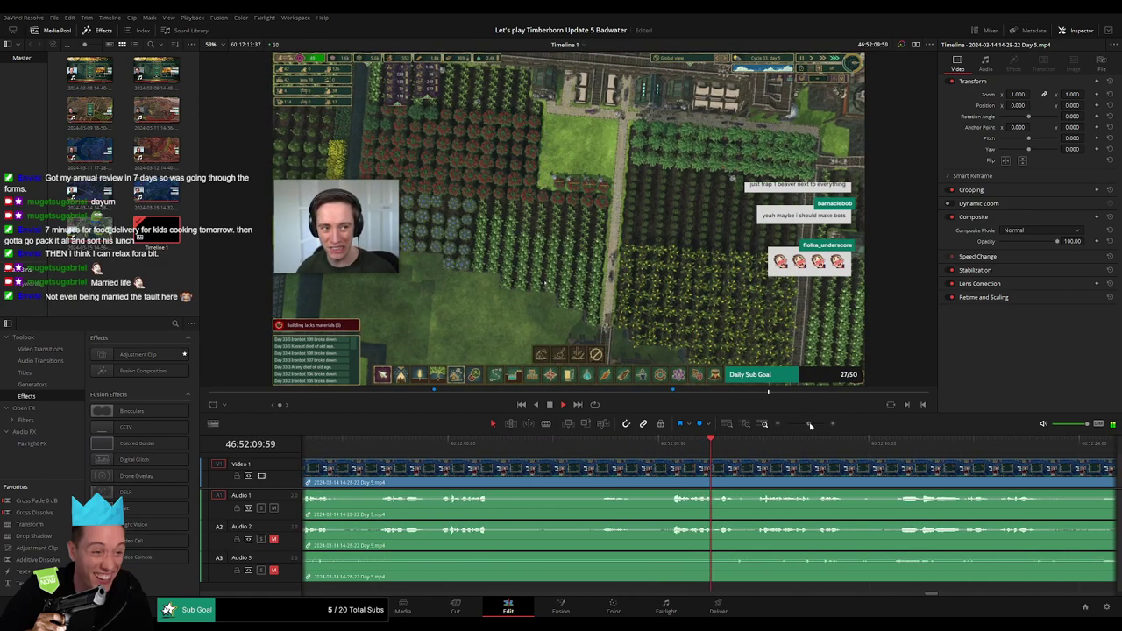
{"action": "left_click", "coordinate": [532, 454]}
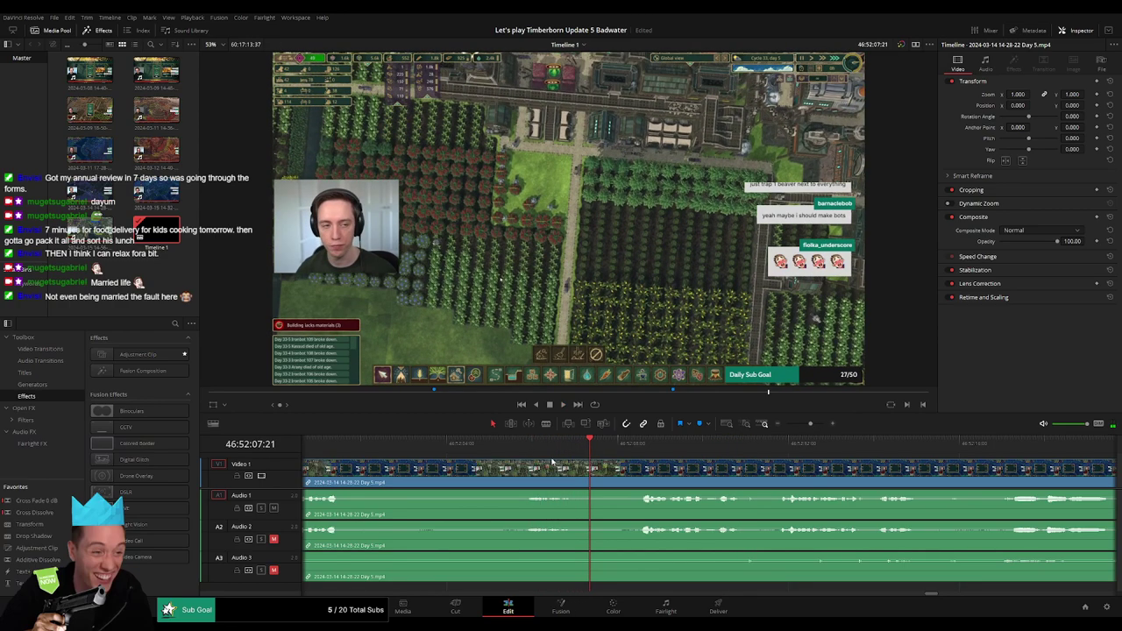
{"action": "left_click", "coordinate": [552, 460]}
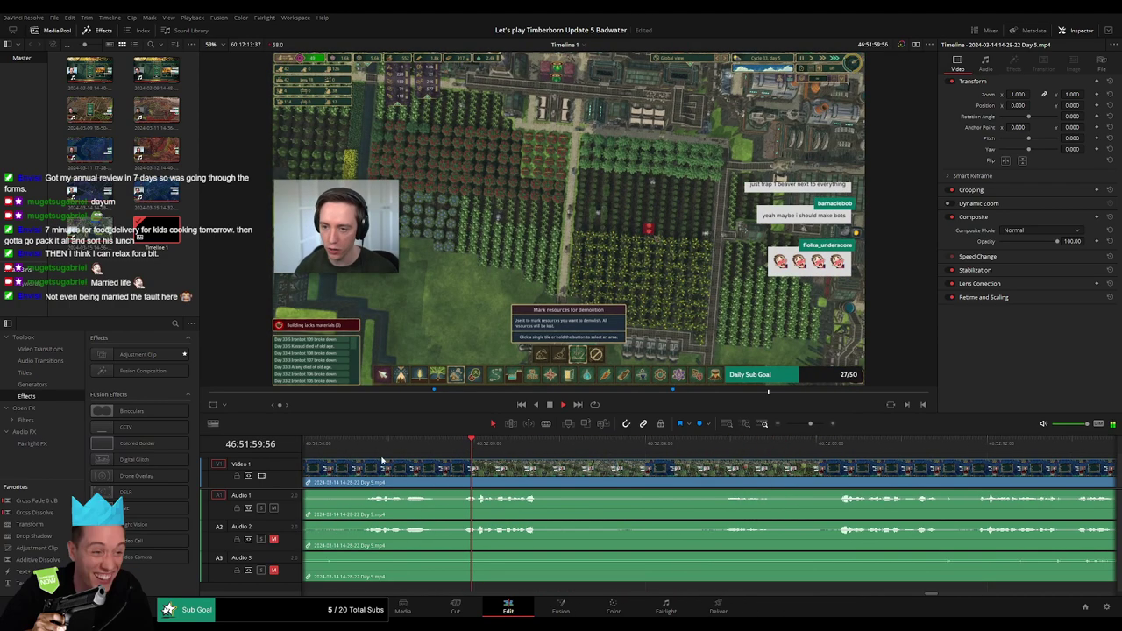
{"action": "left_click", "coordinate": [561, 466]}
{"action": "left_click", "coordinate": [522, 465]}
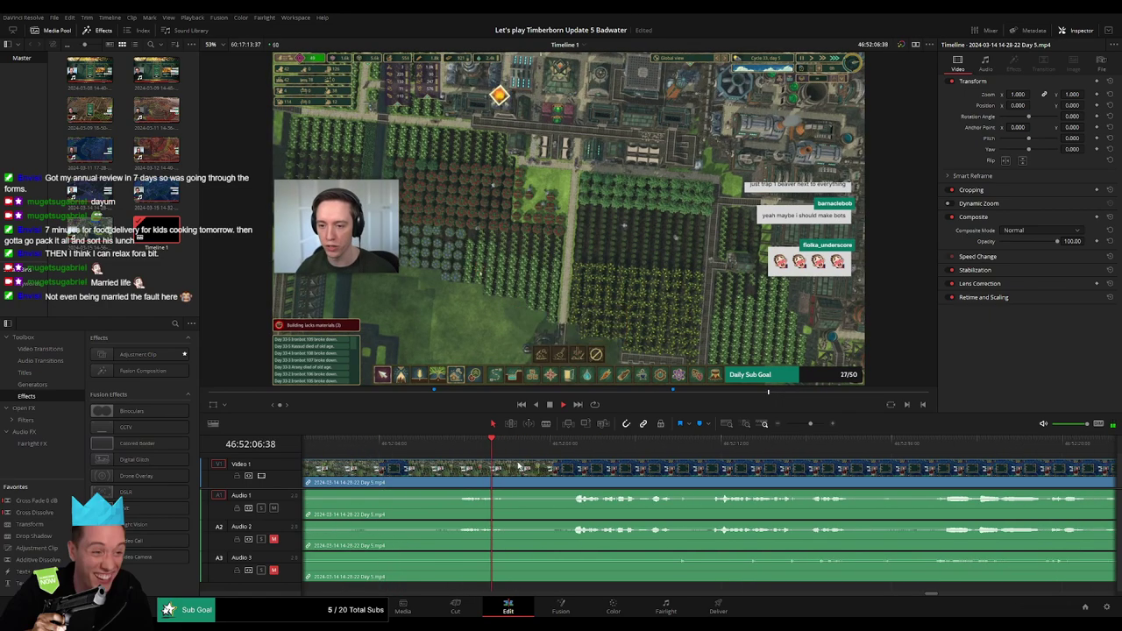
{"action": "left_click", "coordinate": [564, 460]}
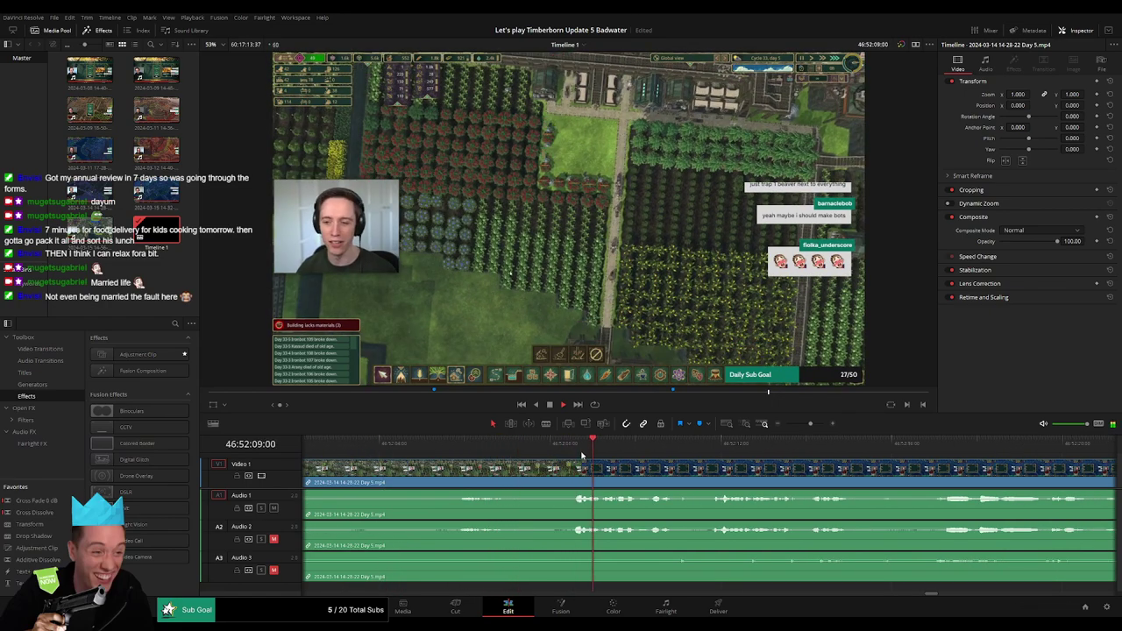
{"action": "left_click", "coordinate": [576, 456]}
{"action": "left_click", "coordinate": [553, 457]}
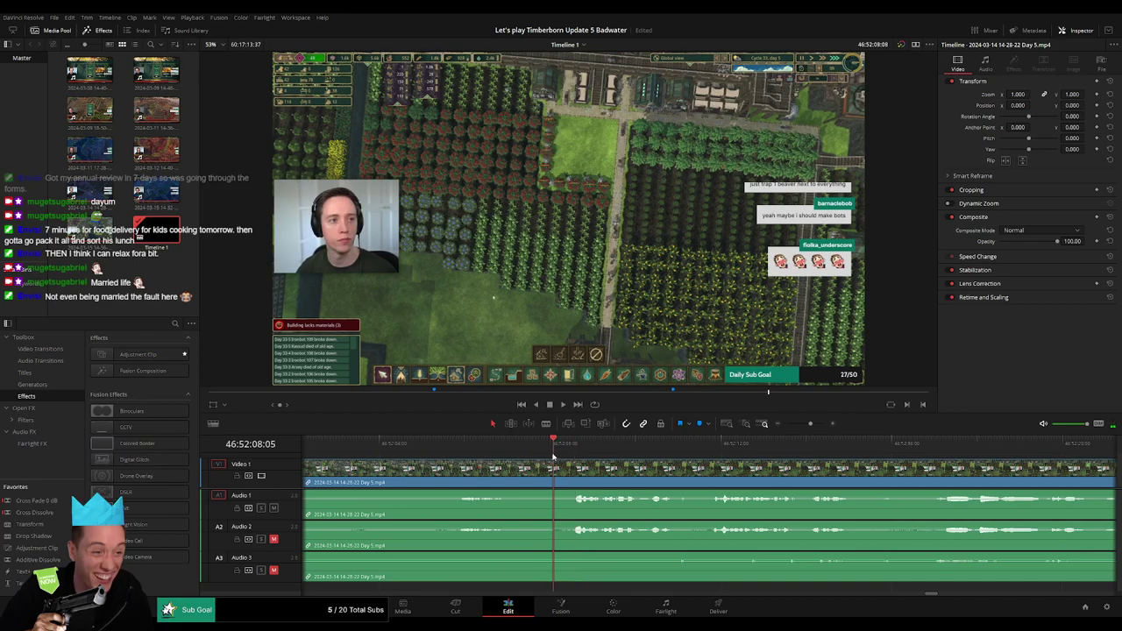
{"action": "left_click_drag", "start_coordinate": [553, 457], "coordinate": [530, 463]}
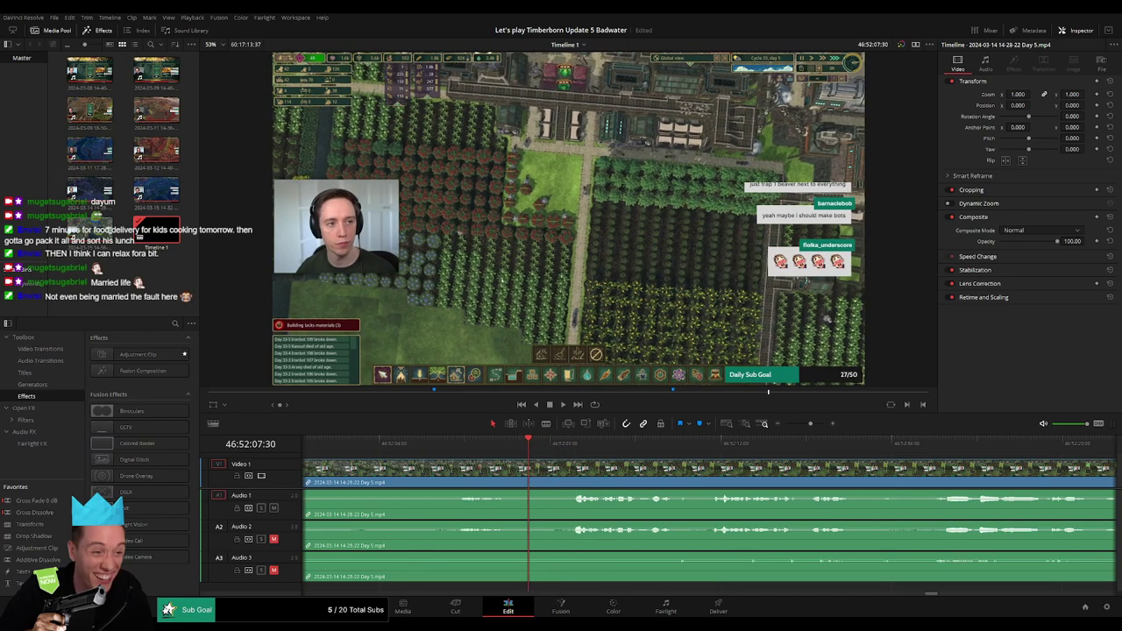
Split all tracks at the playhead and trim the clip edge at the new cut
{"action": "key", "text": "ctrl+b"}
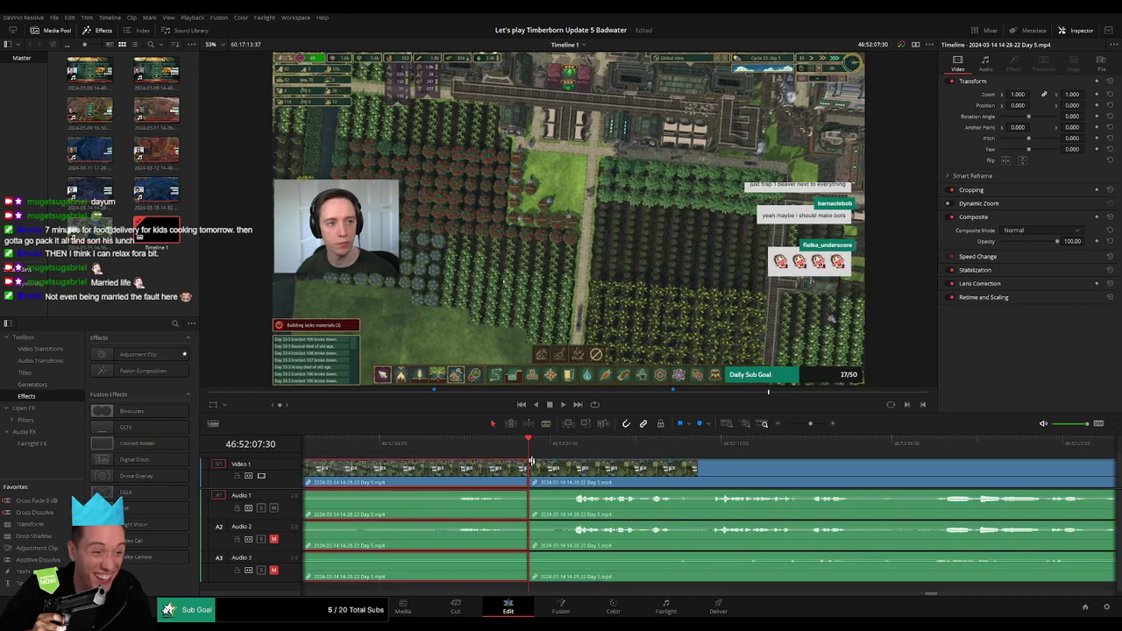
{"action": "mouse_move", "coordinate": [535, 469]}
{"action": "left_mouse_down"}
{"action": "mouse_move", "coordinate": [571, 464]}
{"action": "mouse_move", "coordinate": [493, 469]}
{"action": "left_mouse_up"}
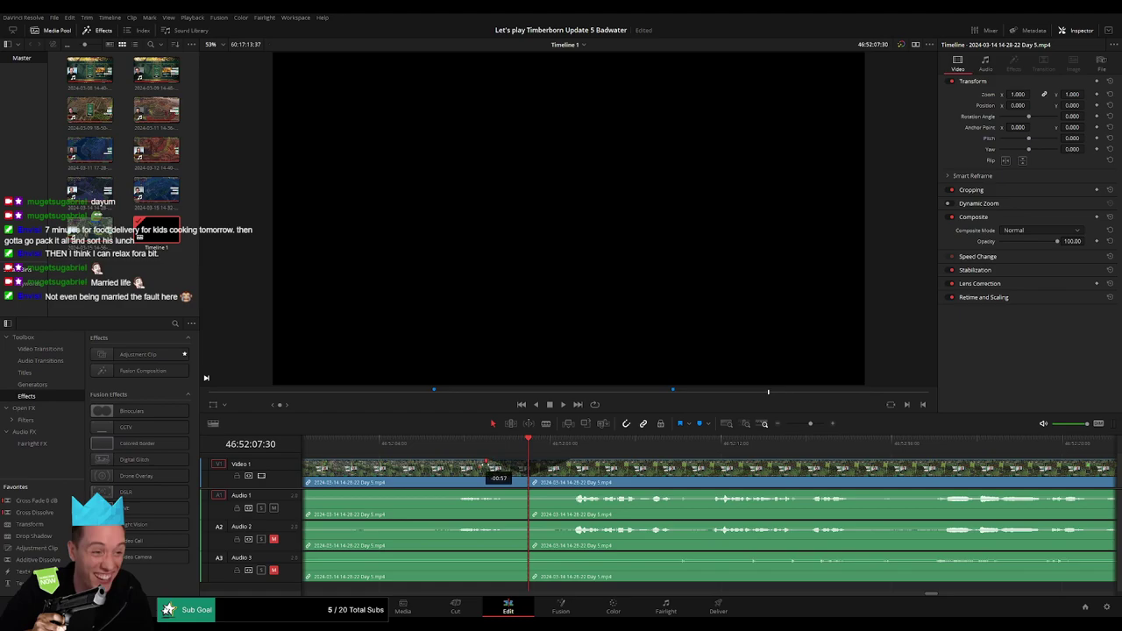
{"action": "left_click", "coordinate": [458, 447]}
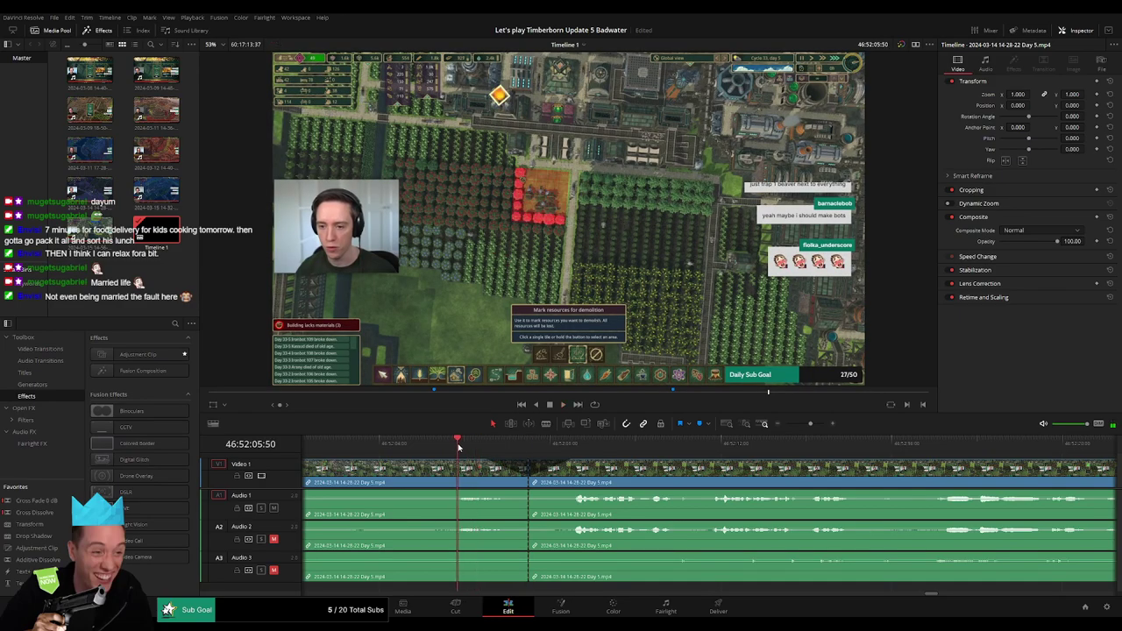
{"action": "key", "text": "Right"}
{"action": "left_click_drag", "start_coordinate": [459, 447], "coordinate": [527, 447]}
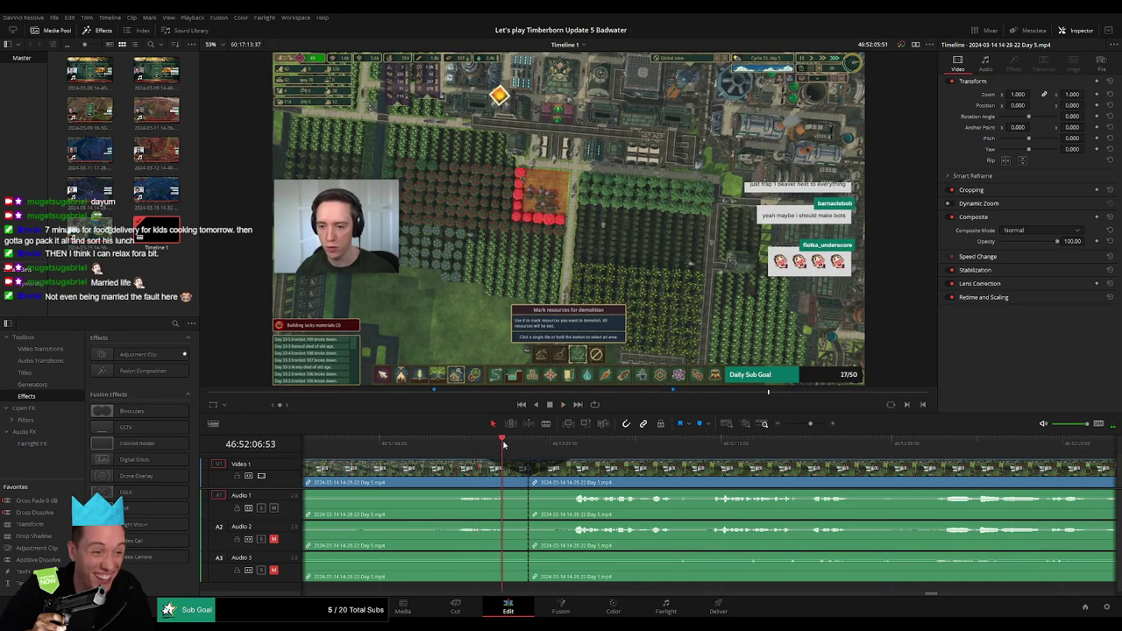
Fade out Audio 1, 2 and 3 before the cut
{"action": "left_click_drag", "start_coordinate": [529, 492], "coordinate": [480, 494]}
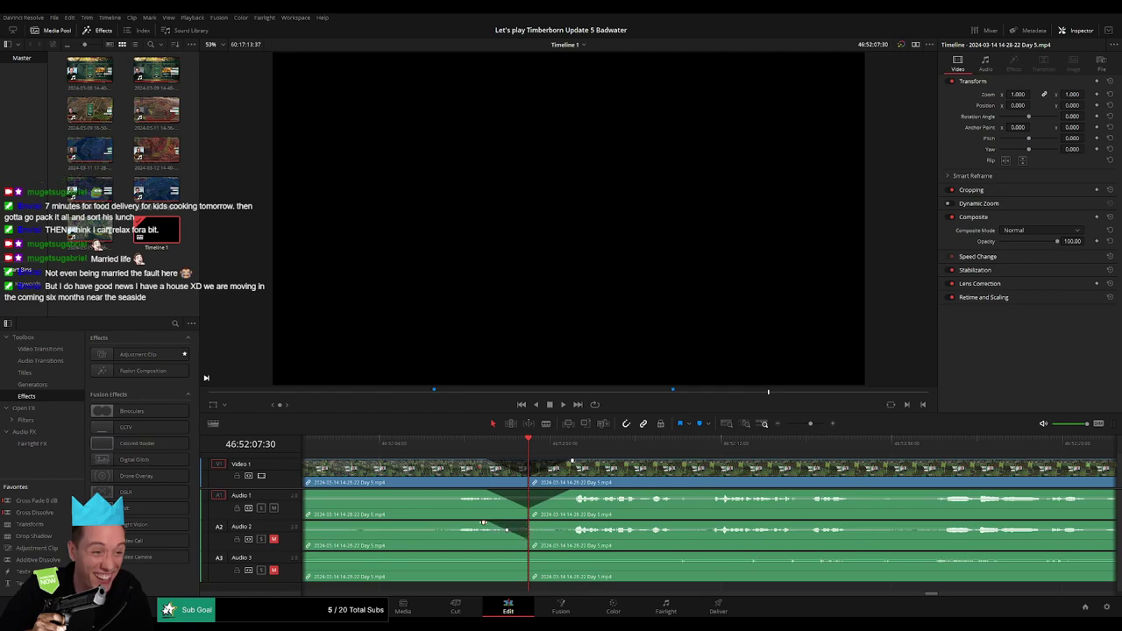
{"action": "left_click_drag", "start_coordinate": [532, 523], "coordinate": [545, 530]}
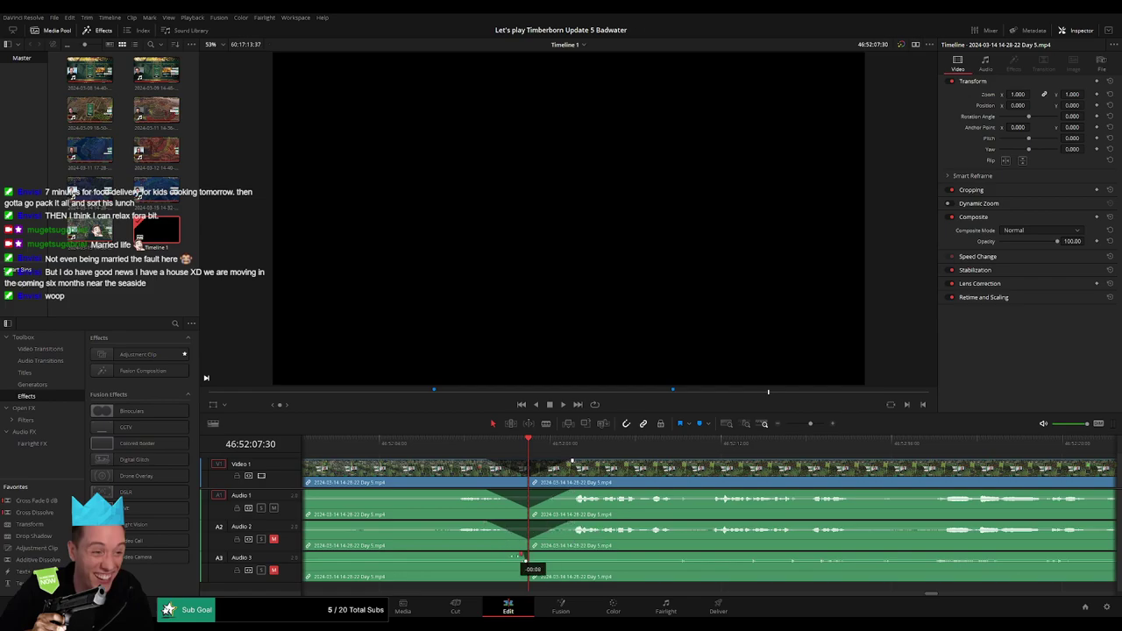
{"action": "mouse_move", "coordinate": [519, 556]}
{"action": "left_mouse_down"}
{"action": "mouse_move", "coordinate": [480, 555]}
{"action": "mouse_move", "coordinate": [561, 554]}
{"action": "left_mouse_up"}
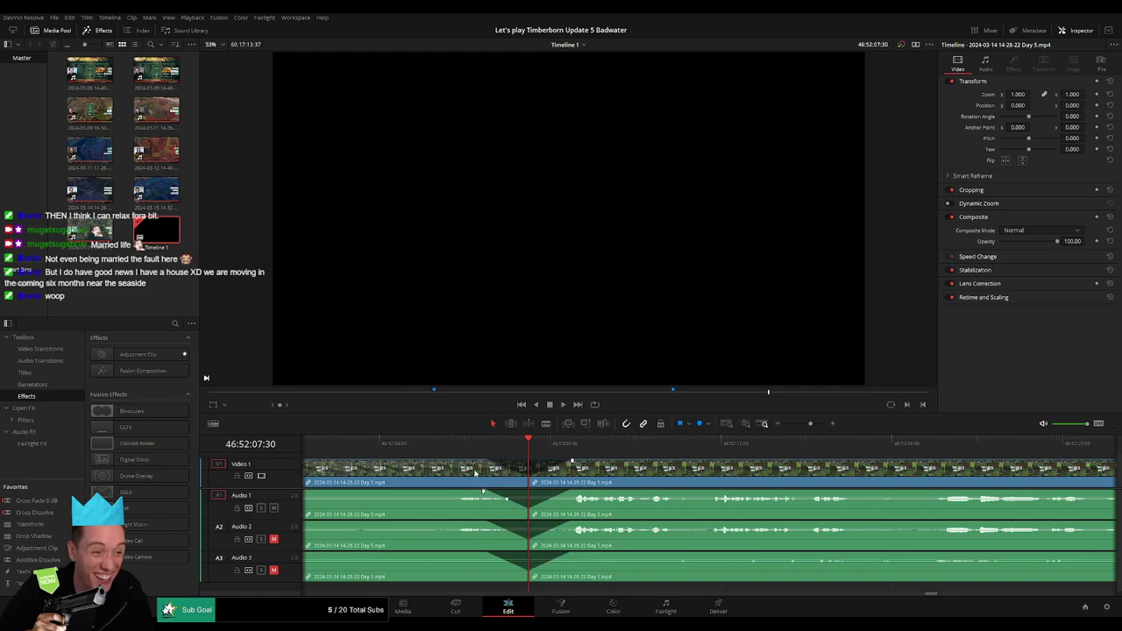
Trim the cut back to 46:52:05 to close the gap, and play across it
{"action": "left_click_drag", "start_coordinate": [464, 451], "coordinate": [421, 452]}
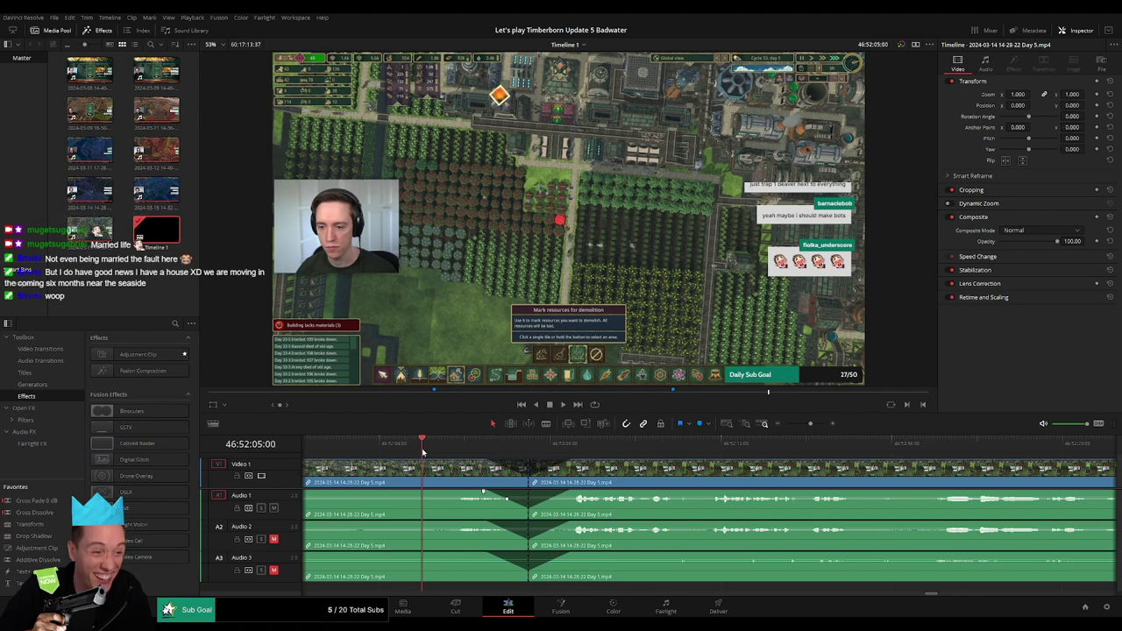
{"action": "left_click_drag", "start_coordinate": [522, 480], "coordinate": [426, 481]}
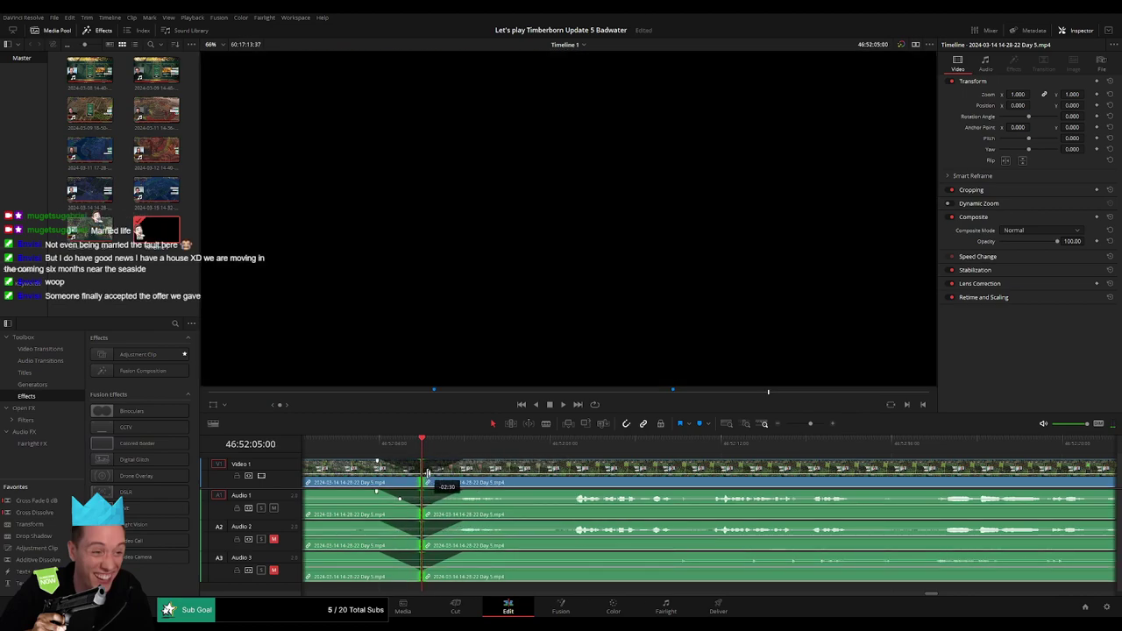
{"action": "key", "text": "space"}
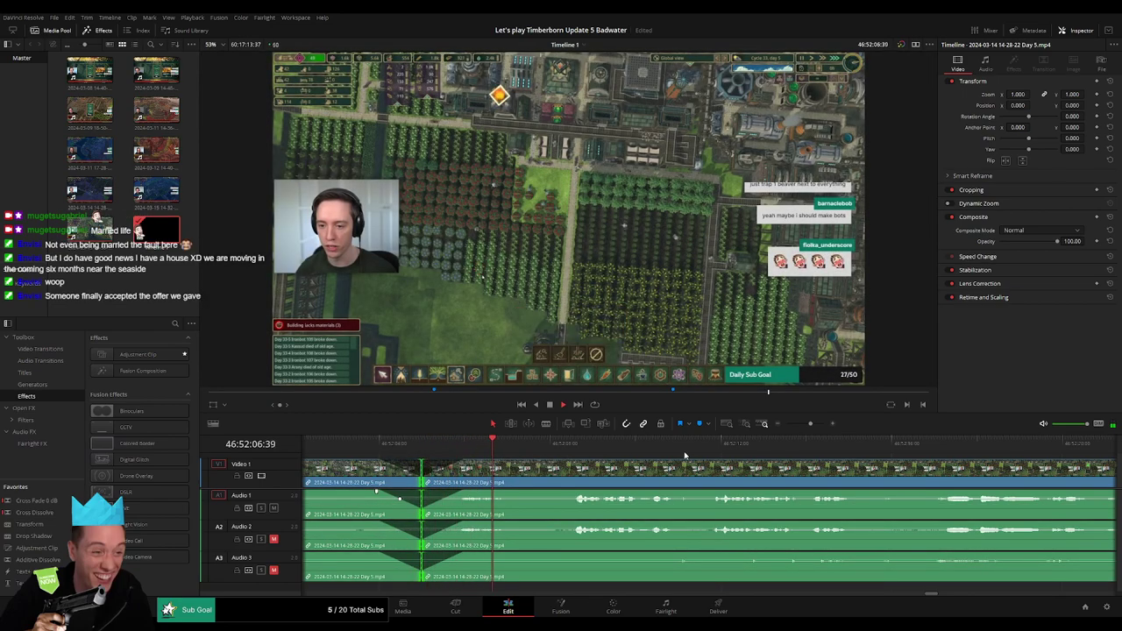
{"action": "key", "text": "space"}
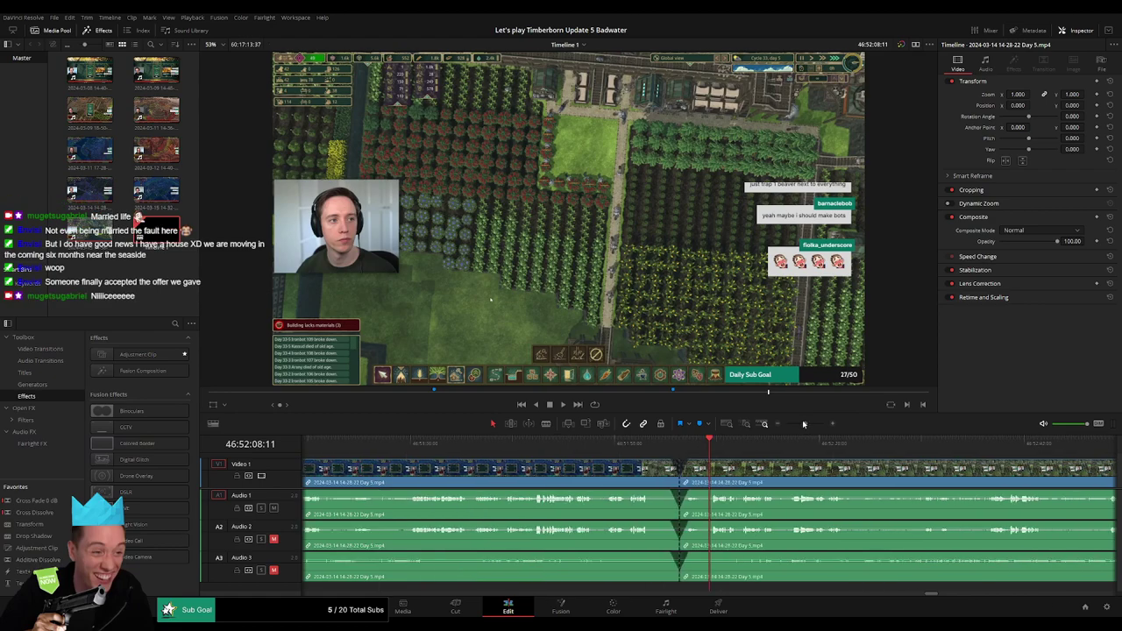
Slide the later Day 5 clip back to start at 48:00:00:00 and play the join
{"action": "scroll", "coordinate": [635, 455], "scroll_direction": "down", "scroll_amount": 2}
{"action": "scroll", "coordinate": [612, 467], "scroll_direction": "down", "scroll_amount": 2}
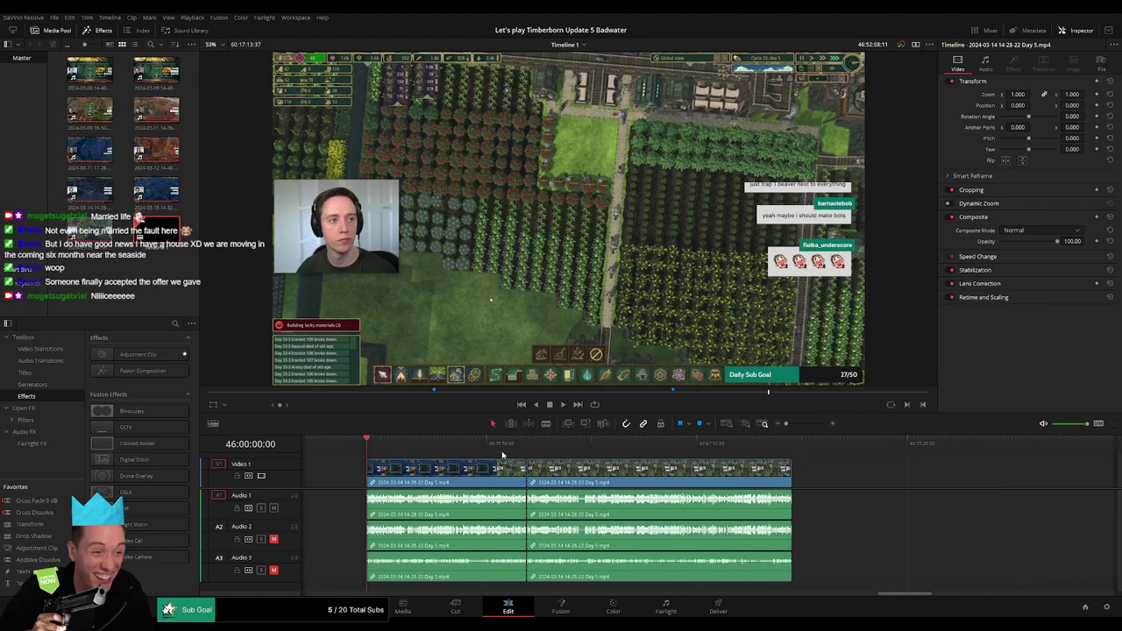
{"action": "scroll", "coordinate": [602, 459], "scroll_direction": "right", "scroll_amount": 3}
{"action": "left_click_drag", "start_coordinate": [456, 473], "coordinate": [736, 474]}
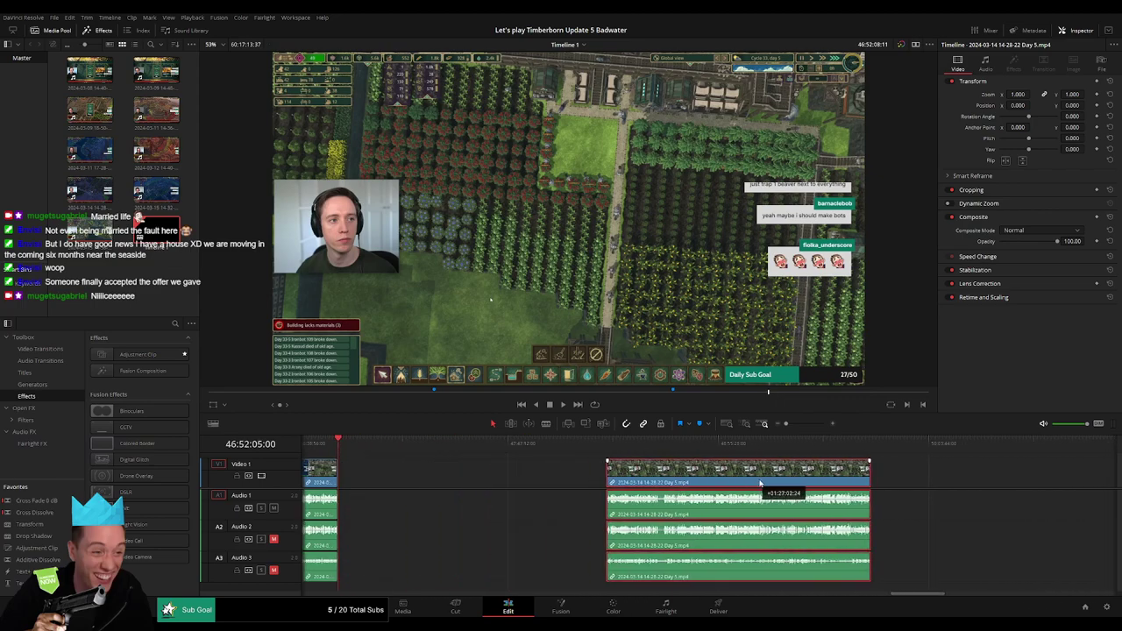
{"action": "left_click", "coordinate": [454, 481]}
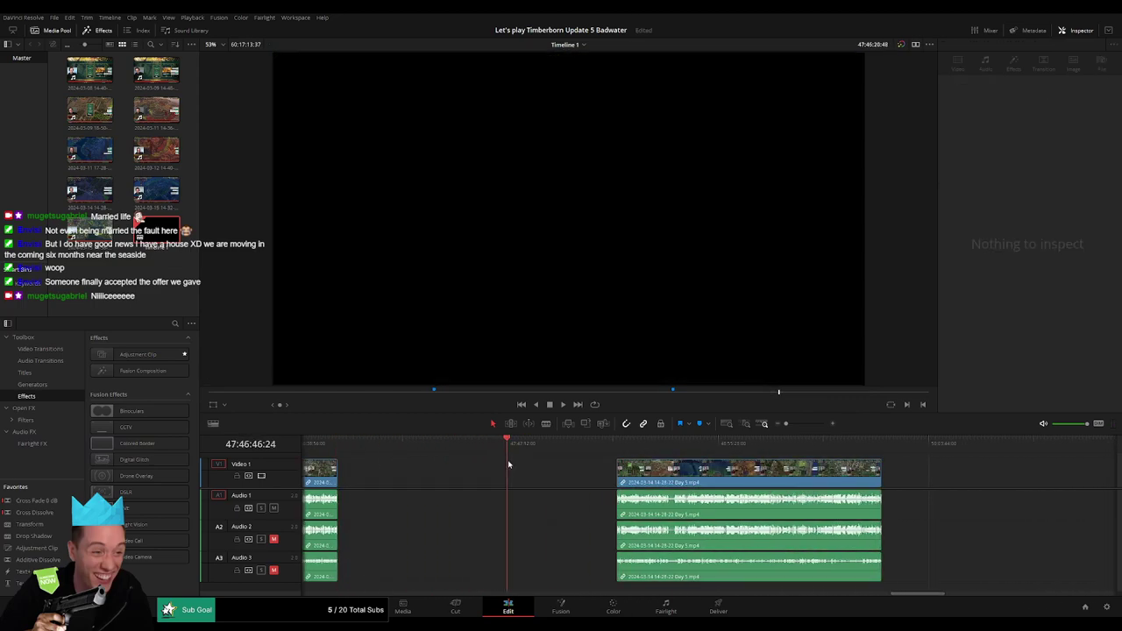
{"action": "left_click_drag", "start_coordinate": [508, 465], "coordinate": [542, 467]}
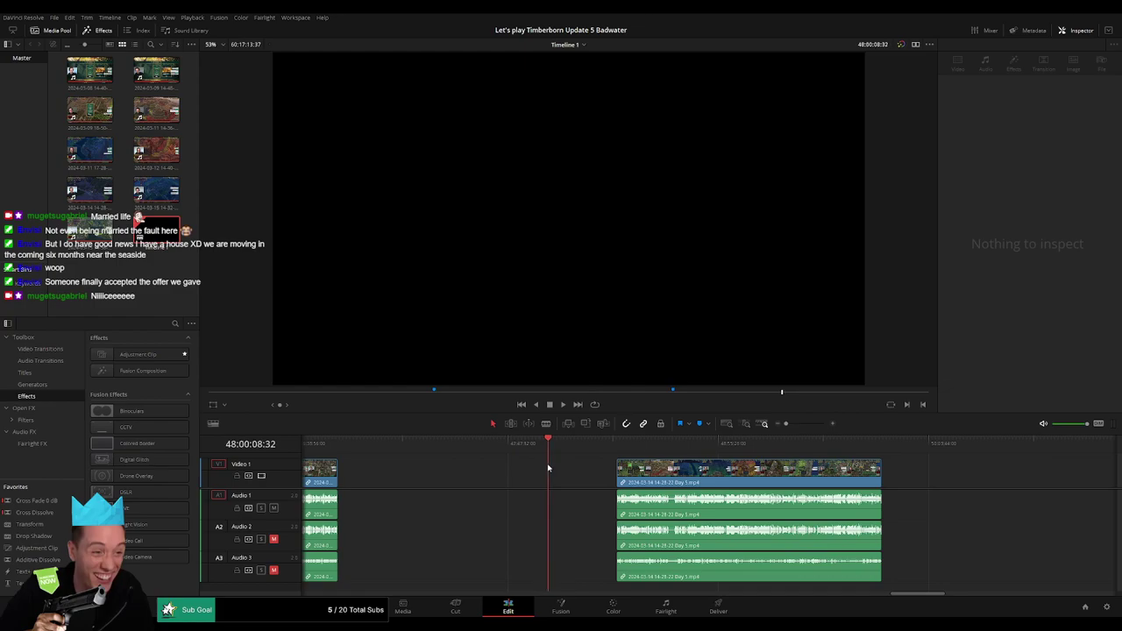
{"action": "left_click_drag", "start_coordinate": [675, 474], "coordinate": [607, 474]}
{"action": "key", "text": "space"}
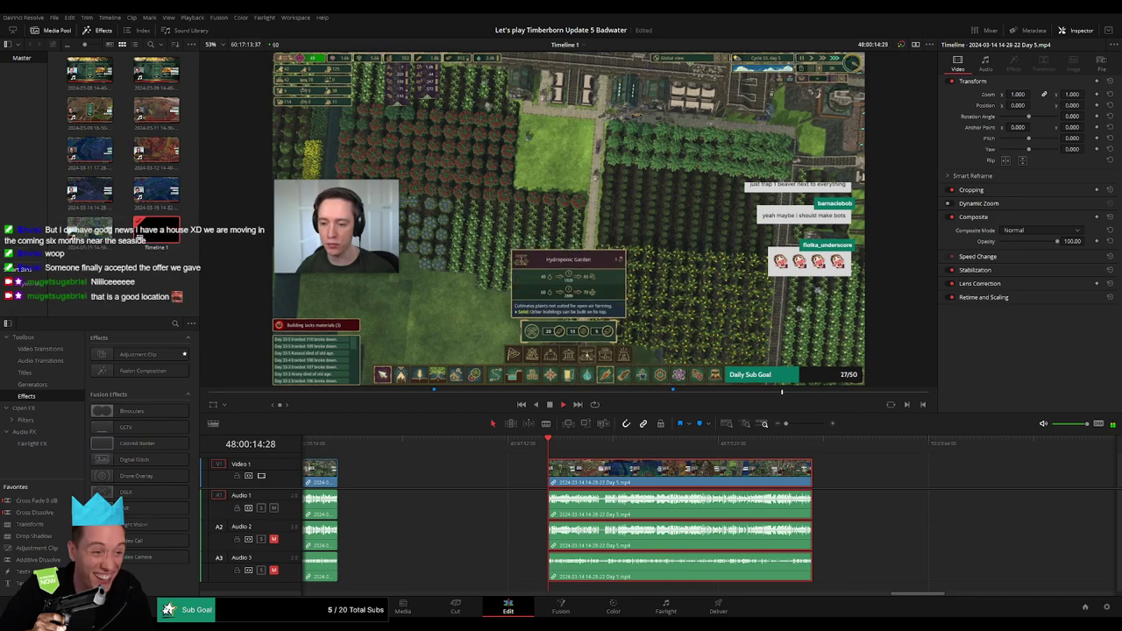
Select the gap, then zoom in closely on the long Day 5 clip past 48:16
{"action": "left_click", "coordinate": [520, 478]}
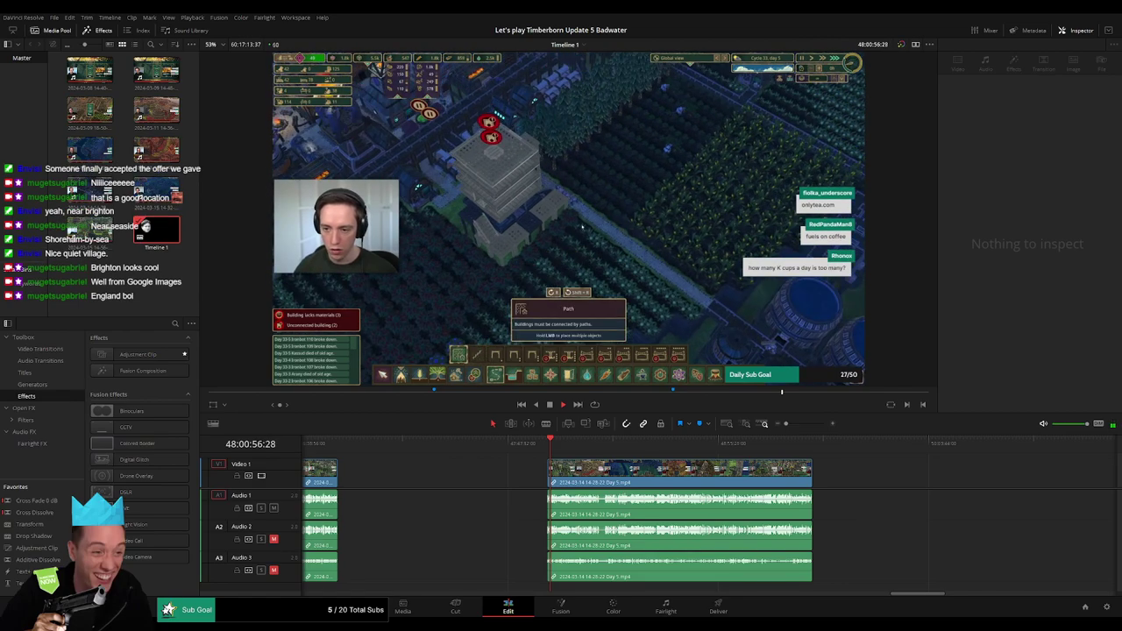
{"action": "left_click", "coordinate": [788, 424]}
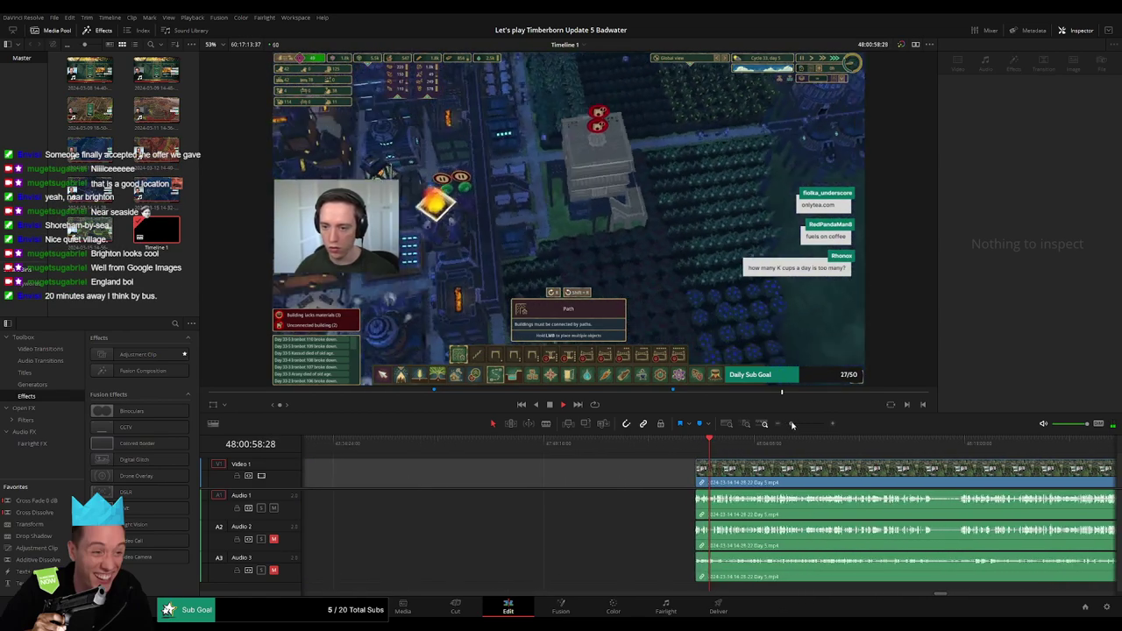
{"action": "scroll", "coordinate": [702, 473], "scroll_direction": "down", "scroll_amount": 3}
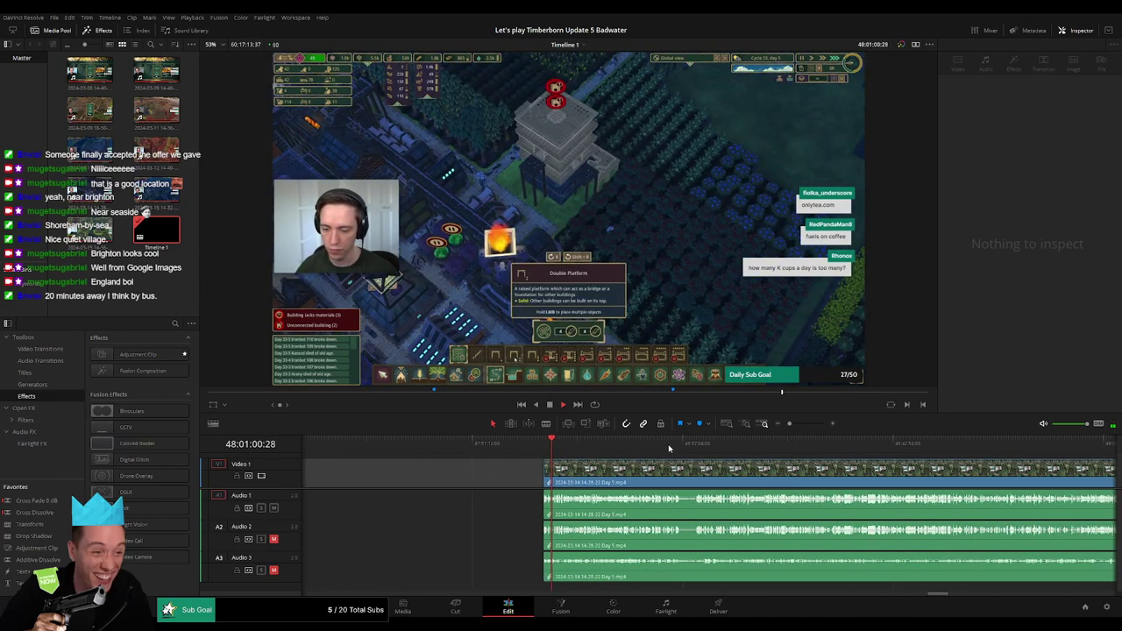
{"action": "left_click", "coordinate": [675, 443]}
{"action": "left_click", "coordinate": [801, 425]}
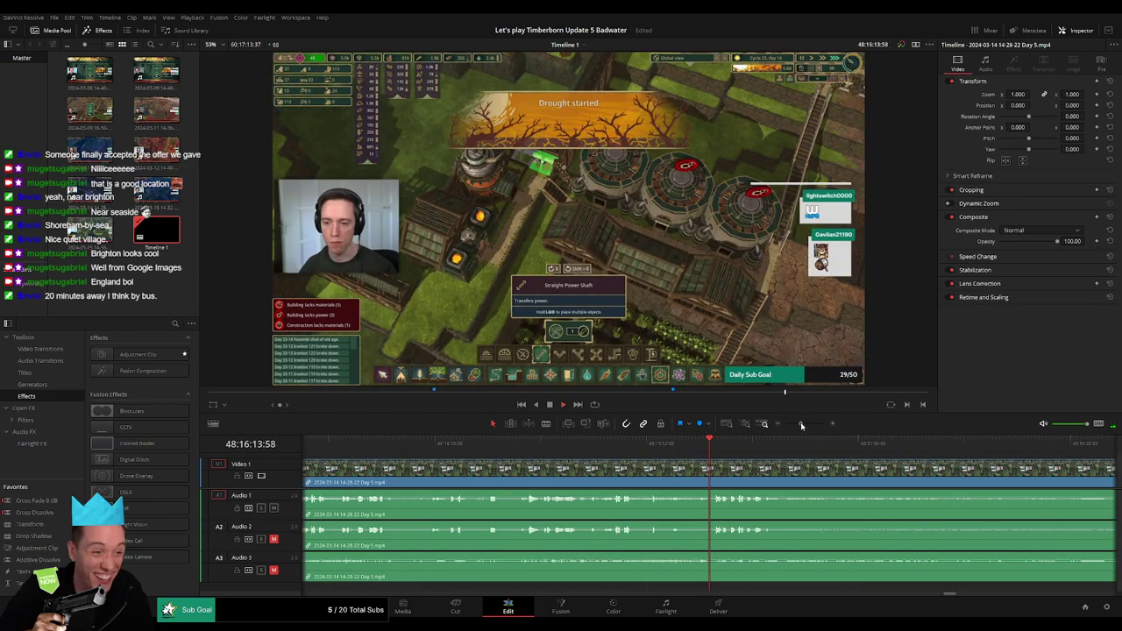
Blade the Day 5 clip at 48:16:38 and 48:18:44 on all tracks
{"action": "scroll", "coordinate": [770, 473], "scroll_direction": "down", "scroll_amount": 5}
{"action": "left_click_drag", "start_coordinate": [498, 443], "coordinate": [564, 453]}
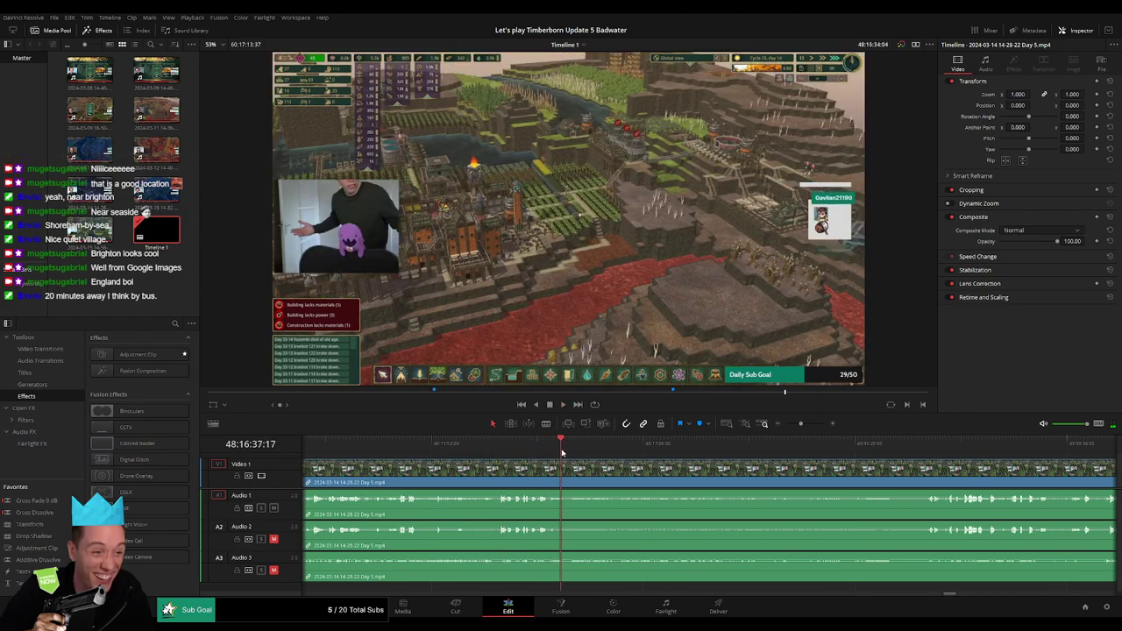
{"action": "key", "text": "space"}
{"action": "key", "text": "b"}
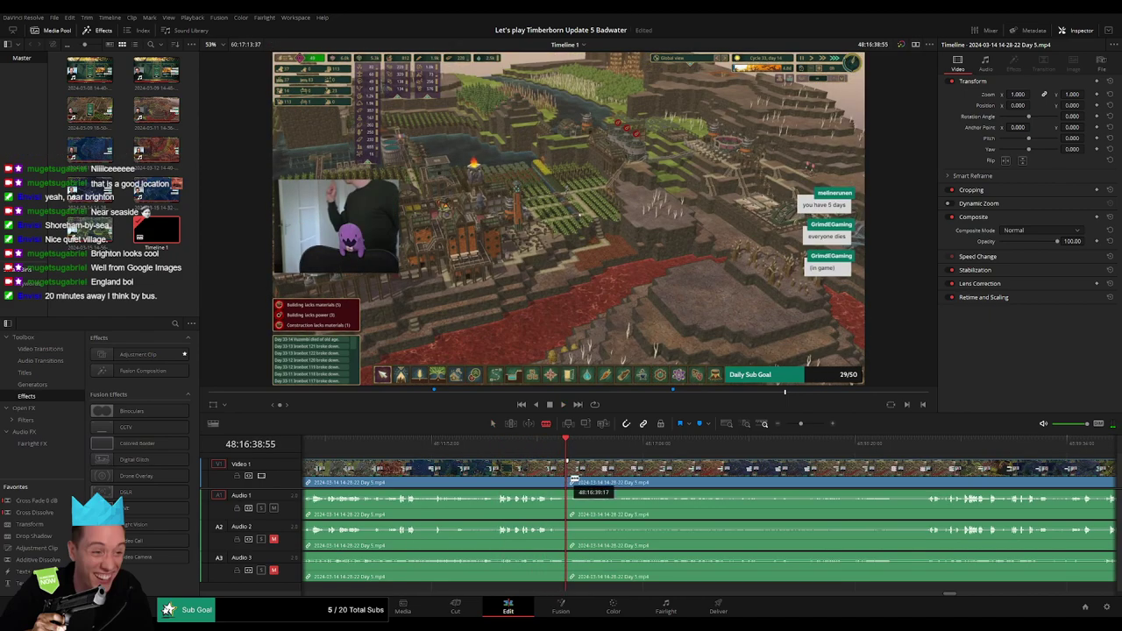
{"action": "left_click", "coordinate": [570, 483]}
{"action": "key", "text": "space"}
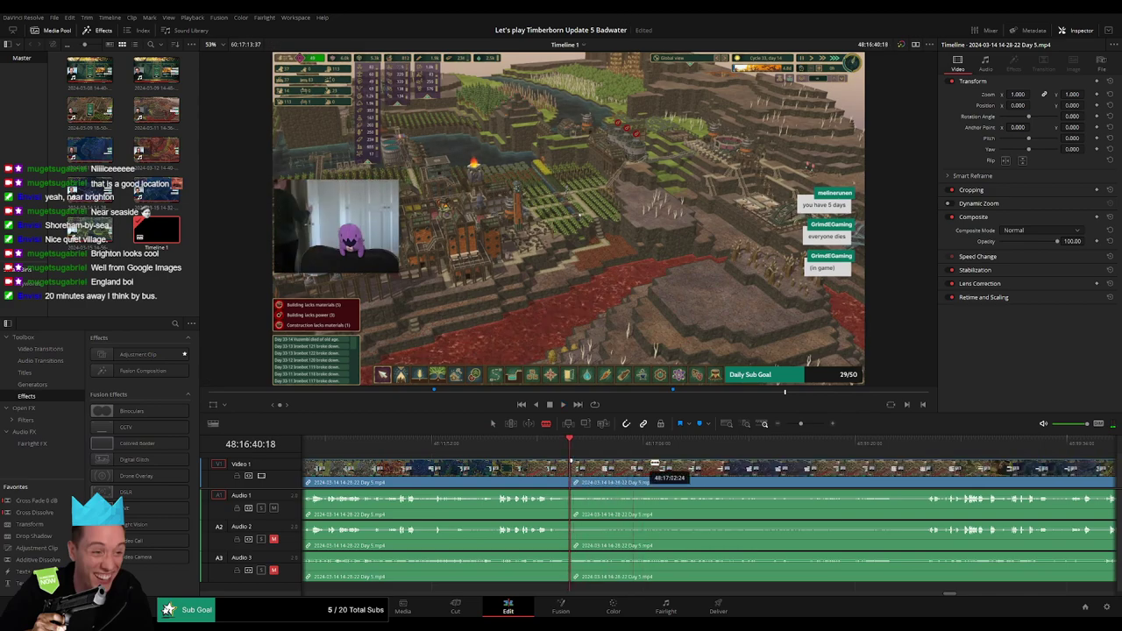
{"action": "left_click_drag", "start_coordinate": [909, 444], "coordinate": [924, 445]}
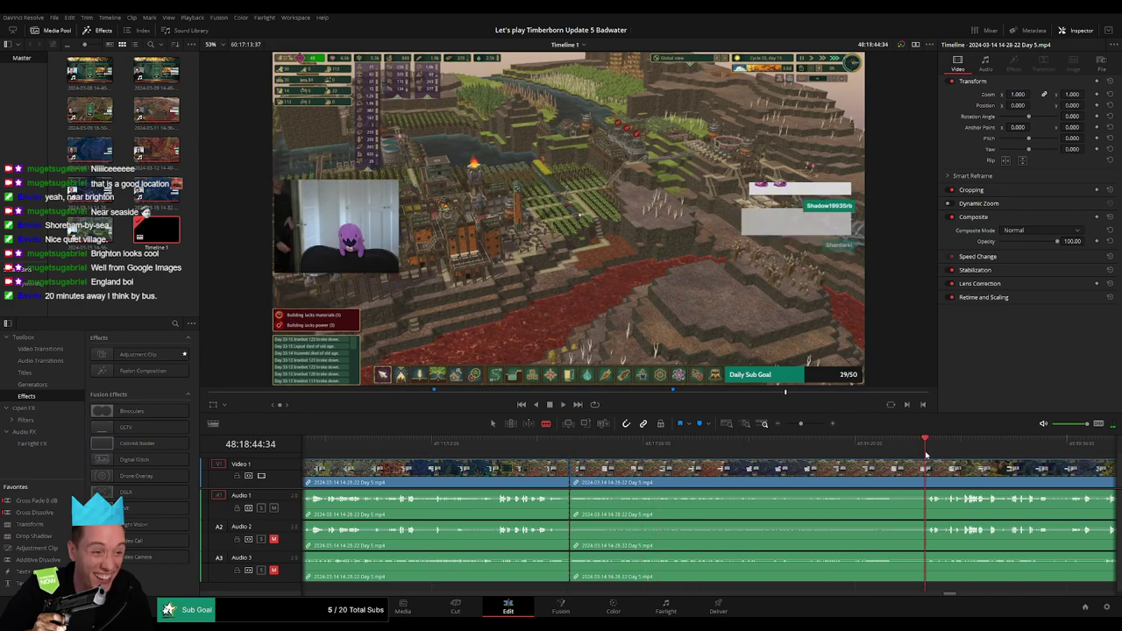
{"action": "left_click", "coordinate": [924, 482]}
Delete the middle piece, slide the later clips left to close the gap, and review
{"action": "key", "text": "a"}
{"action": "left_click", "coordinate": [789, 491]}
{"action": "key", "text": "Delete"}
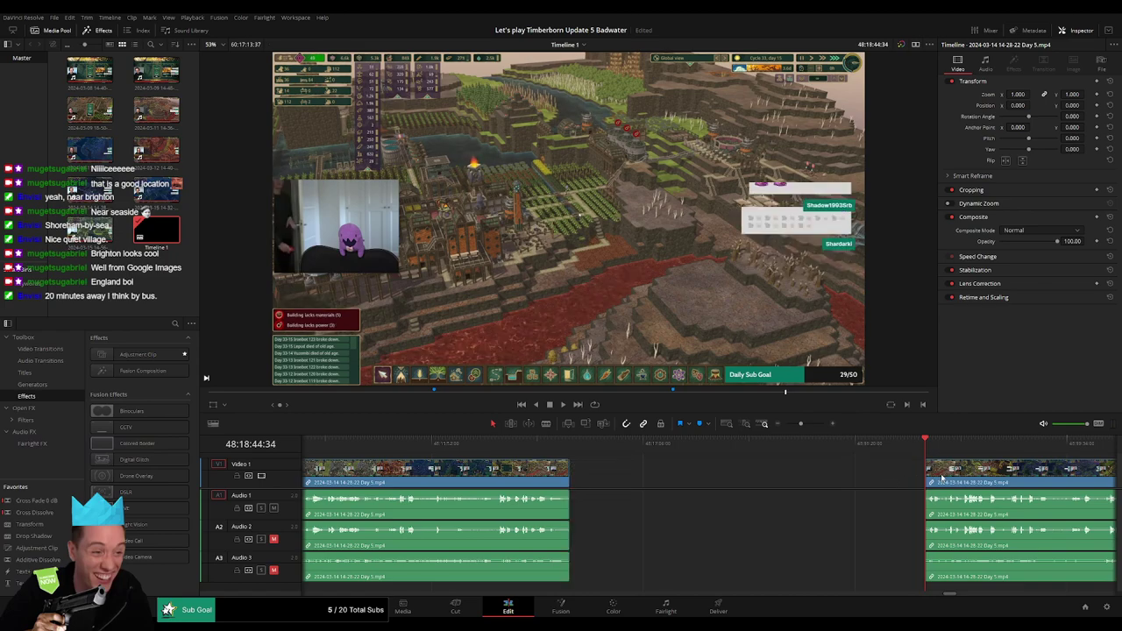
{"action": "left_click_drag", "start_coordinate": [947, 489], "coordinate": [583, 481]}
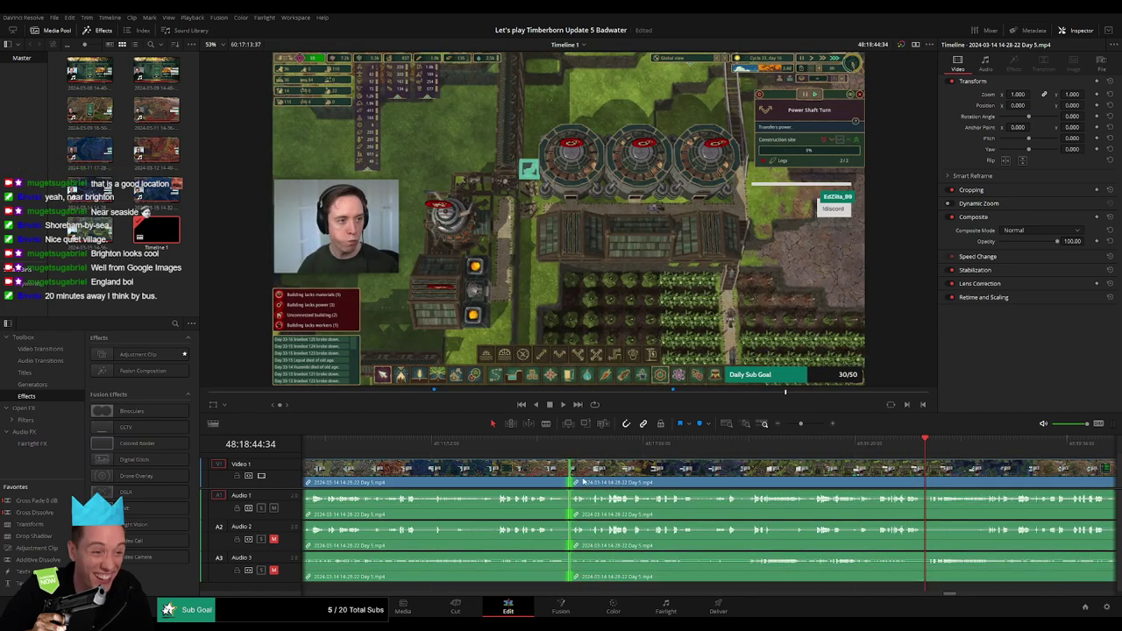
{"action": "left_click", "coordinate": [569, 450]}
{"action": "key", "text": "space"}
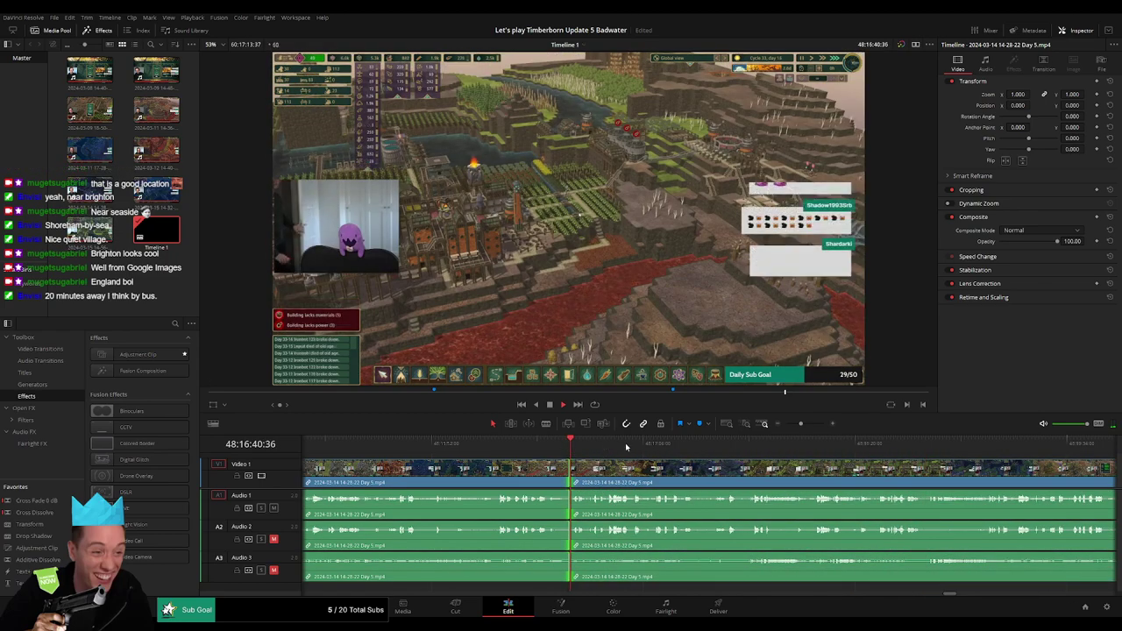
{"action": "left_click_drag", "start_coordinate": [800, 423], "coordinate": [774, 426]}
{"action": "scroll", "coordinate": [613, 447], "scroll_direction": "right", "scroll_amount": 3}
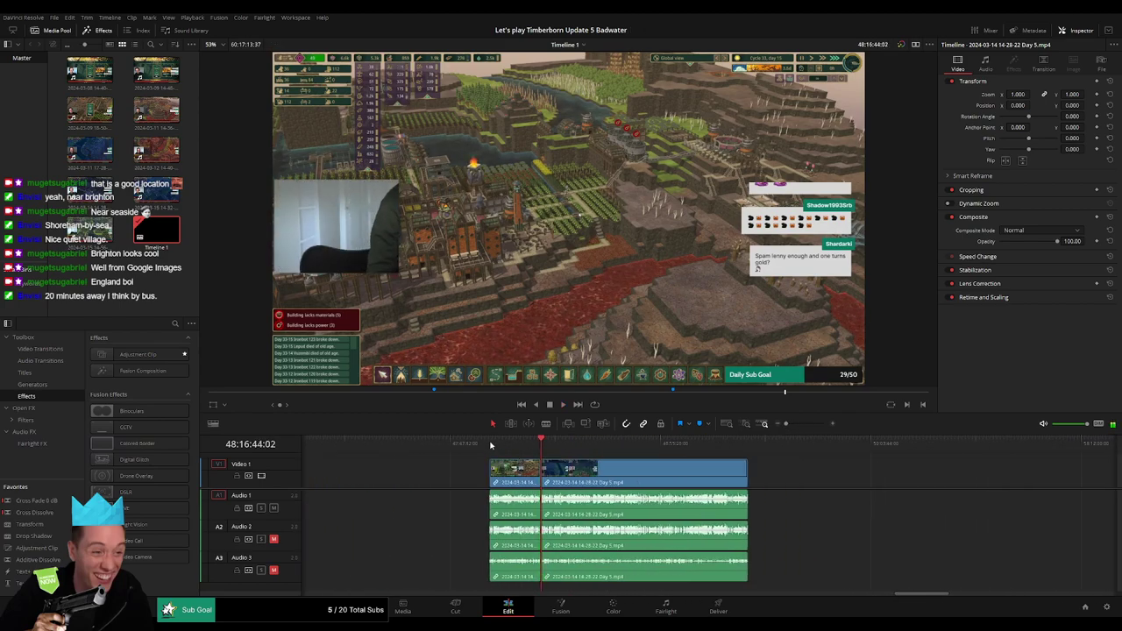
{"action": "left_click_drag", "start_coordinate": [540, 451], "coordinate": [650, 456]}
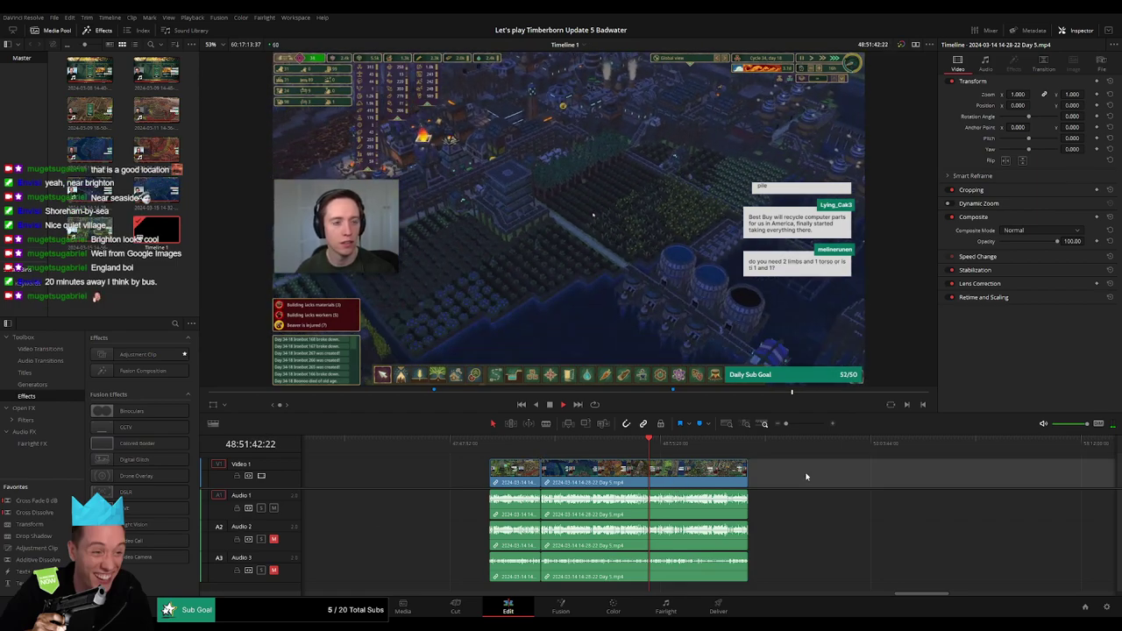
Zoom in and play through the Day 5 footage looking for the next cut
{"action": "left_click_drag", "start_coordinate": [787, 424], "coordinate": [804, 424]}
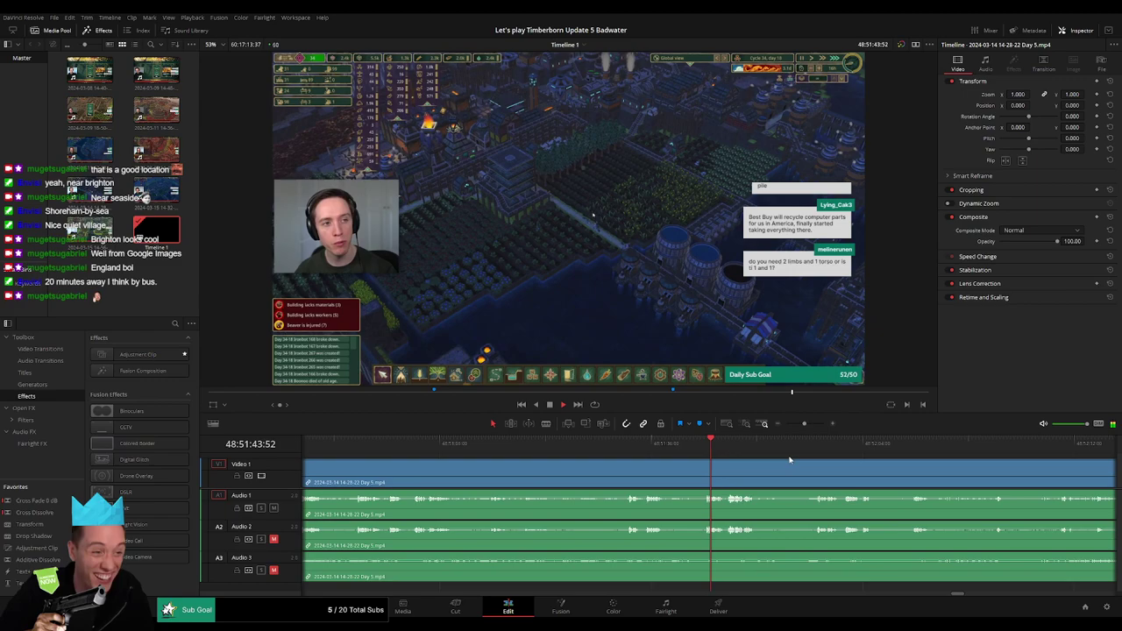
{"action": "left_click_drag", "start_coordinate": [597, 444], "coordinate": [639, 443]}
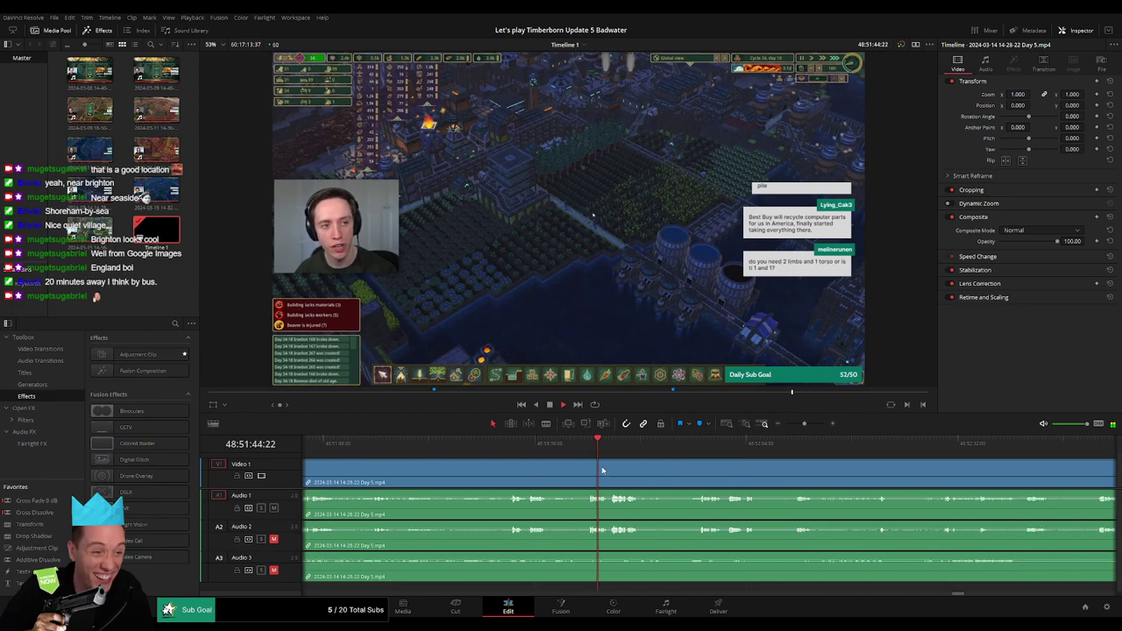
{"action": "key", "text": "space"}
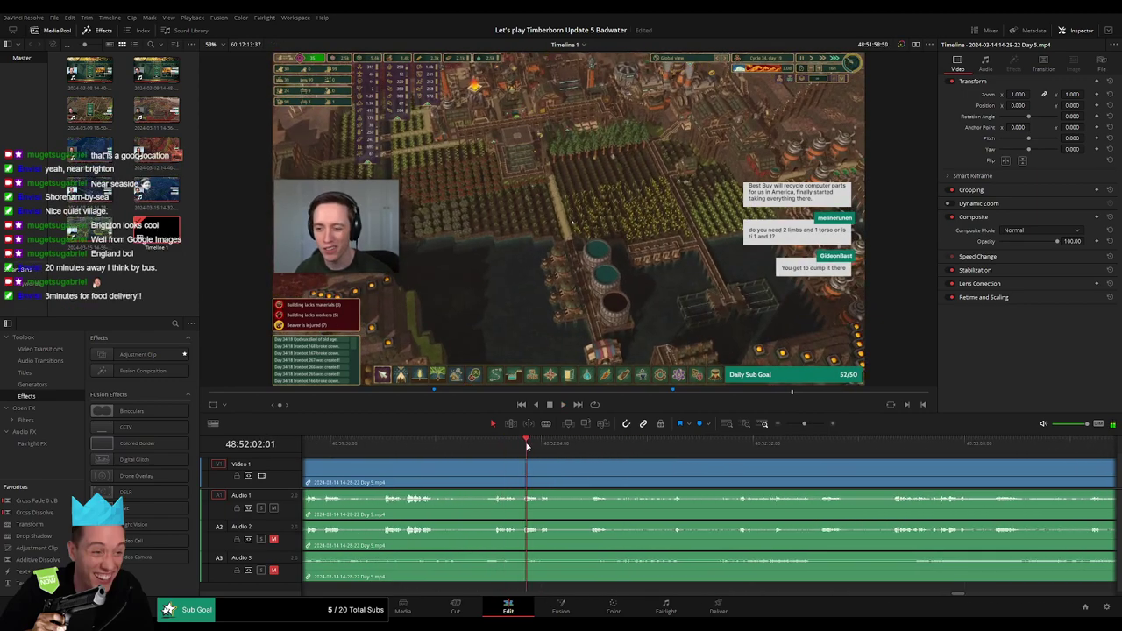
{"action": "left_click", "coordinate": [592, 444]}
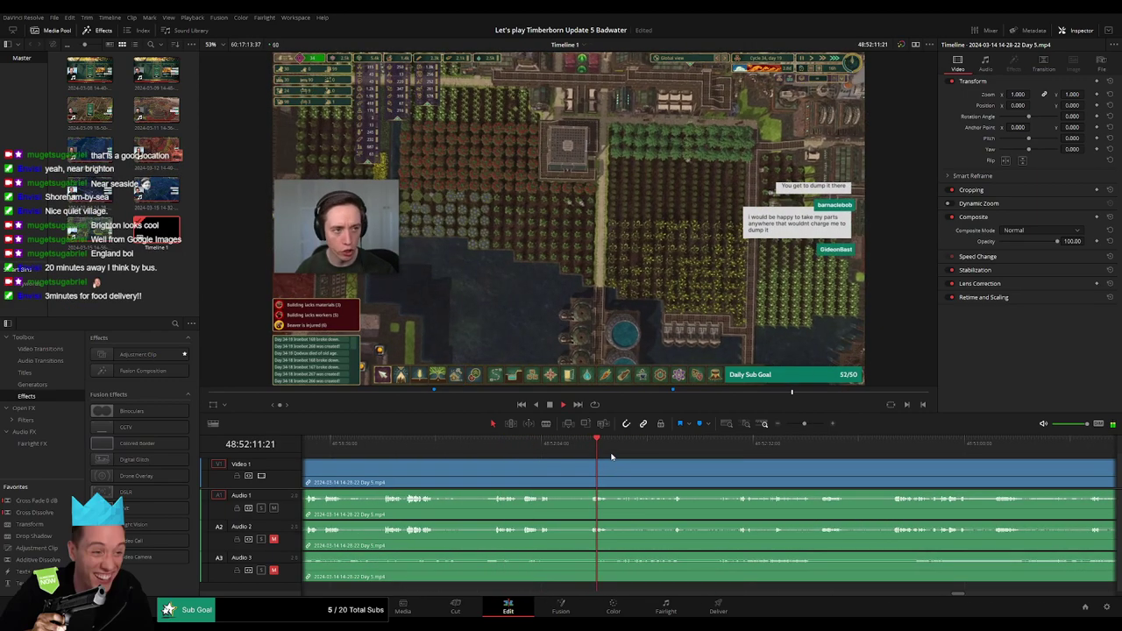
{"action": "left_click", "coordinate": [618, 441]}
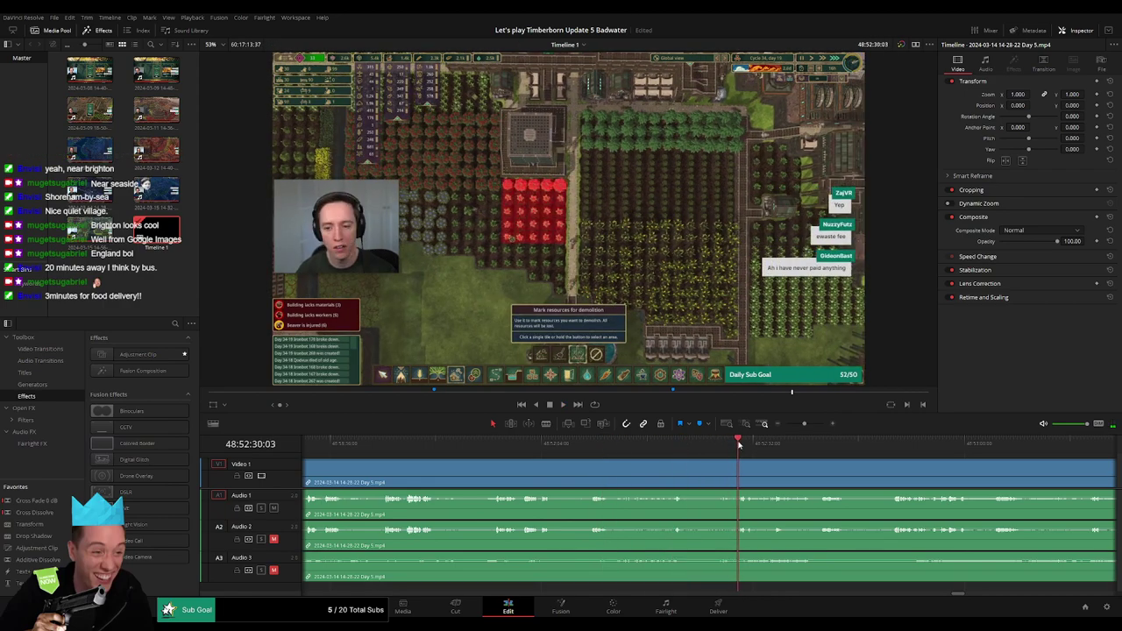
{"action": "left_click", "coordinate": [774, 443]}
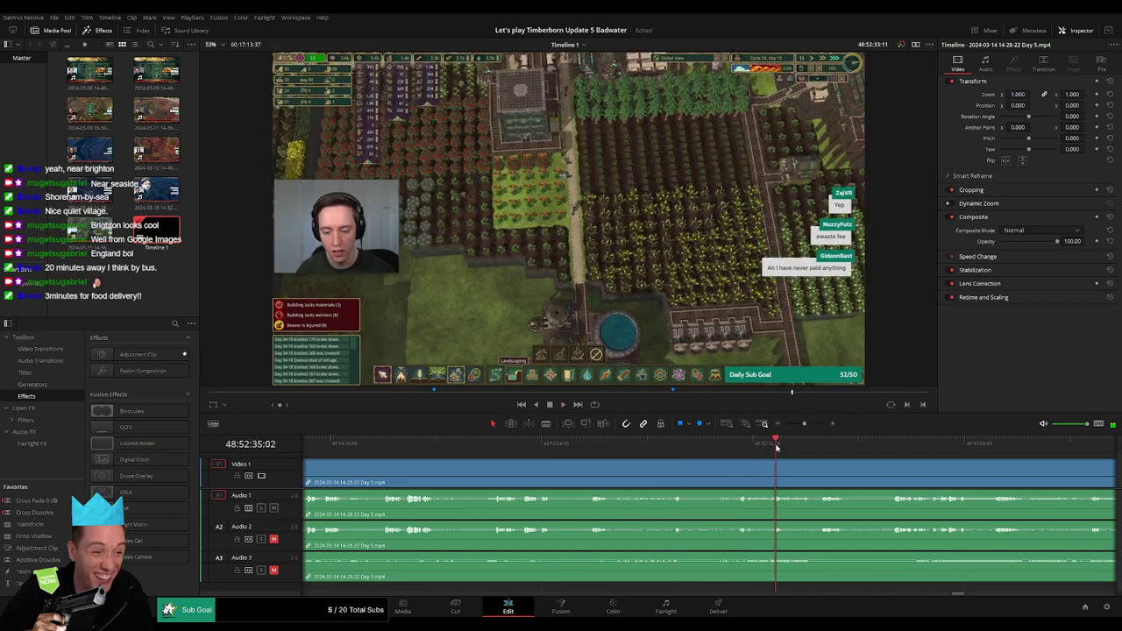
{"action": "left_click", "coordinate": [523, 443]}
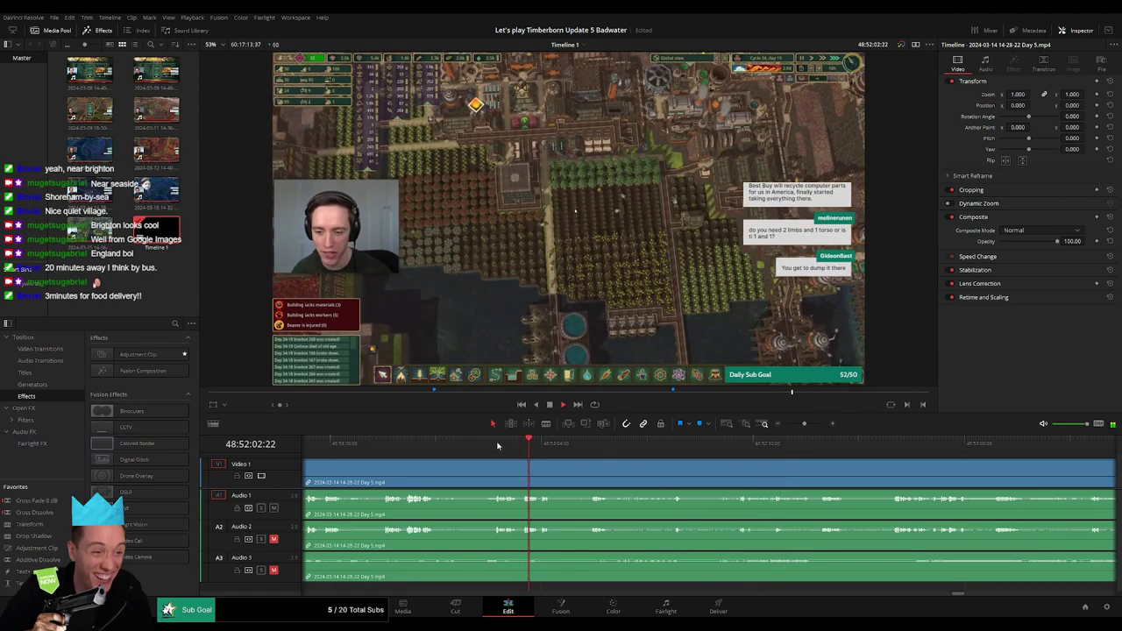
{"action": "left_click", "coordinate": [497, 442]}
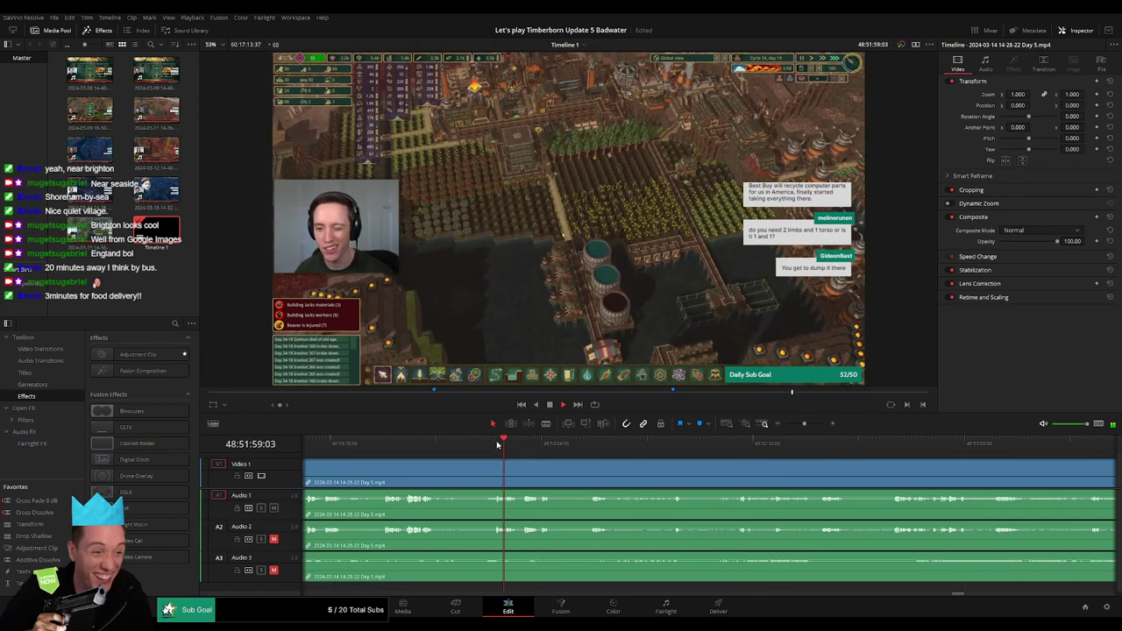
{"action": "left_click_drag", "start_coordinate": [536, 442], "coordinate": [898, 451]}
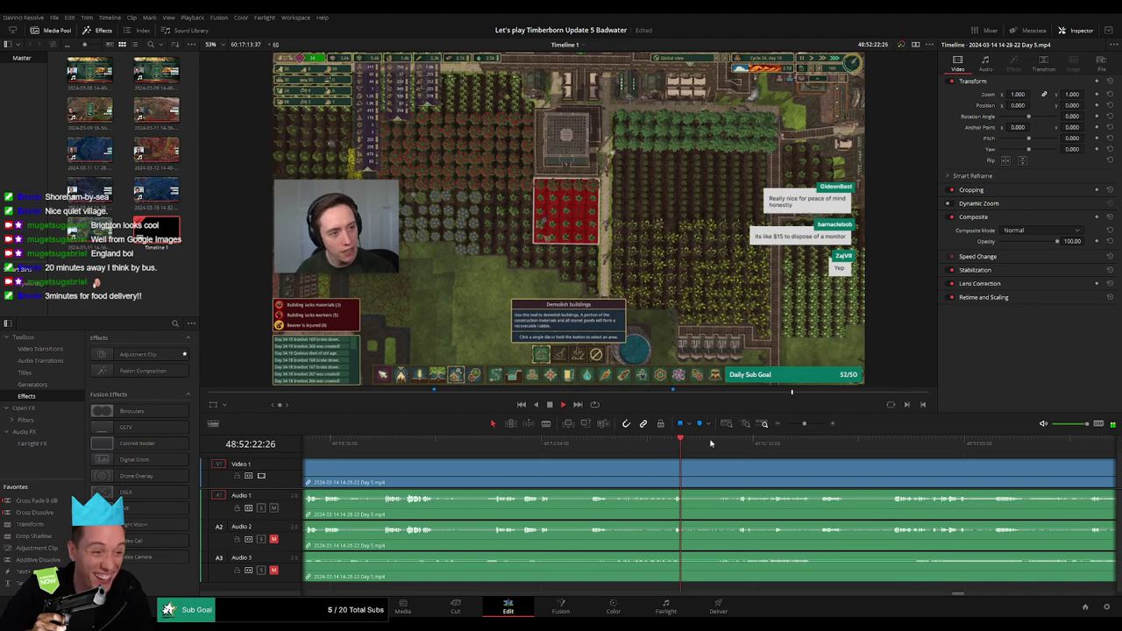
Park the playhead at 48:52:29 and blade all tracks there
{"action": "left_click_drag", "start_coordinate": [684, 442], "coordinate": [737, 443]}
{"action": "key", "text": "space"}
{"action": "scroll", "coordinate": [754, 441], "scroll_direction": "up", "scroll_amount": 2}
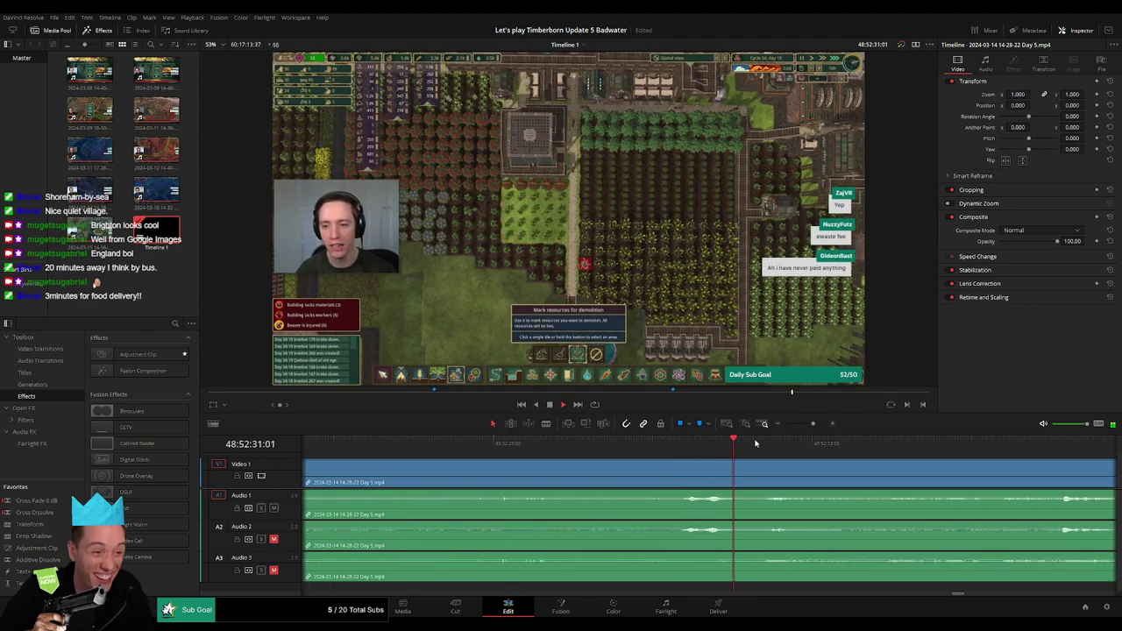
{"action": "left_click", "coordinate": [683, 441]}
{"action": "left_click_drag", "start_coordinate": [683, 441], "coordinate": [572, 462]}
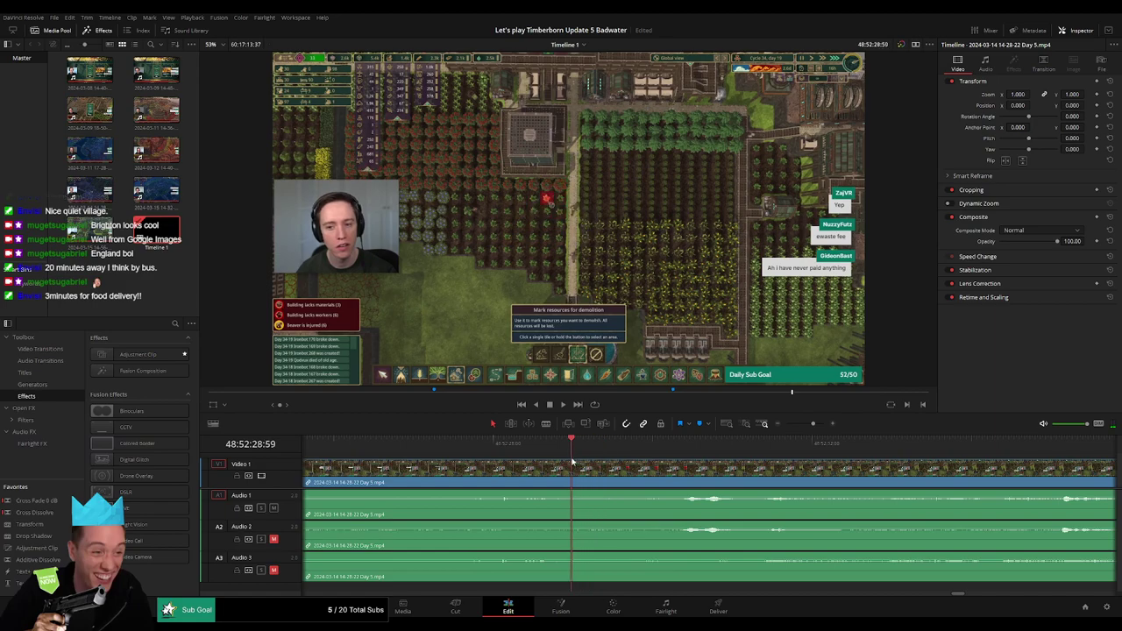
{"action": "key", "text": "b"}
{"action": "left_click", "coordinate": [575, 478]}
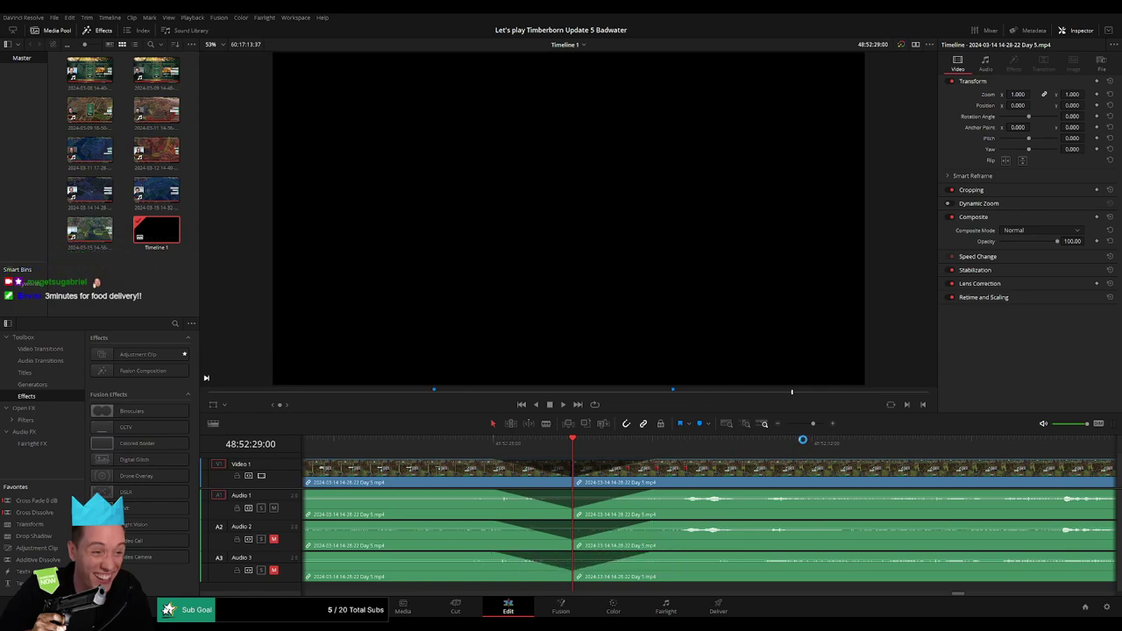
Move the Day 5 clip so it starts at the playhead at 50:00:00:00
{"action": "scroll", "coordinate": [771, 434], "scroll_direction": "down", "scroll_amount": 1}
{"action": "scroll", "coordinate": [649, 438], "scroll_direction": "down", "scroll_amount": 1}
{"action": "scroll", "coordinate": [526, 474], "scroll_direction": "down", "scroll_amount": 1}
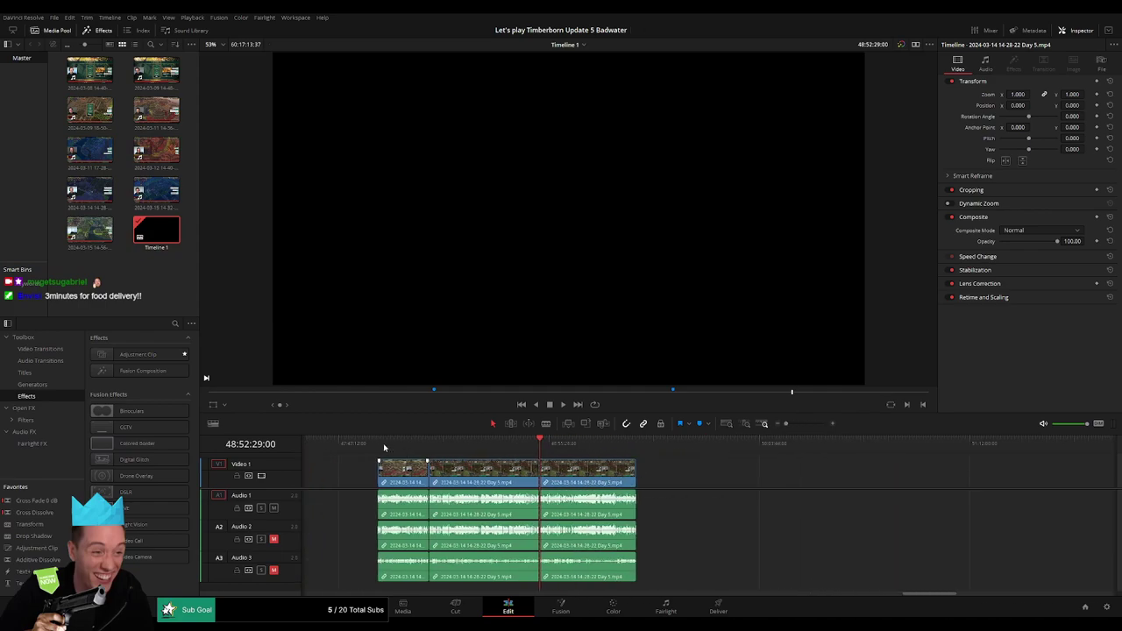
{"action": "scroll", "coordinate": [543, 450], "scroll_direction": "right", "scroll_amount": 3}
{"action": "left_click_drag", "start_coordinate": [382, 473], "coordinate": [695, 480]}
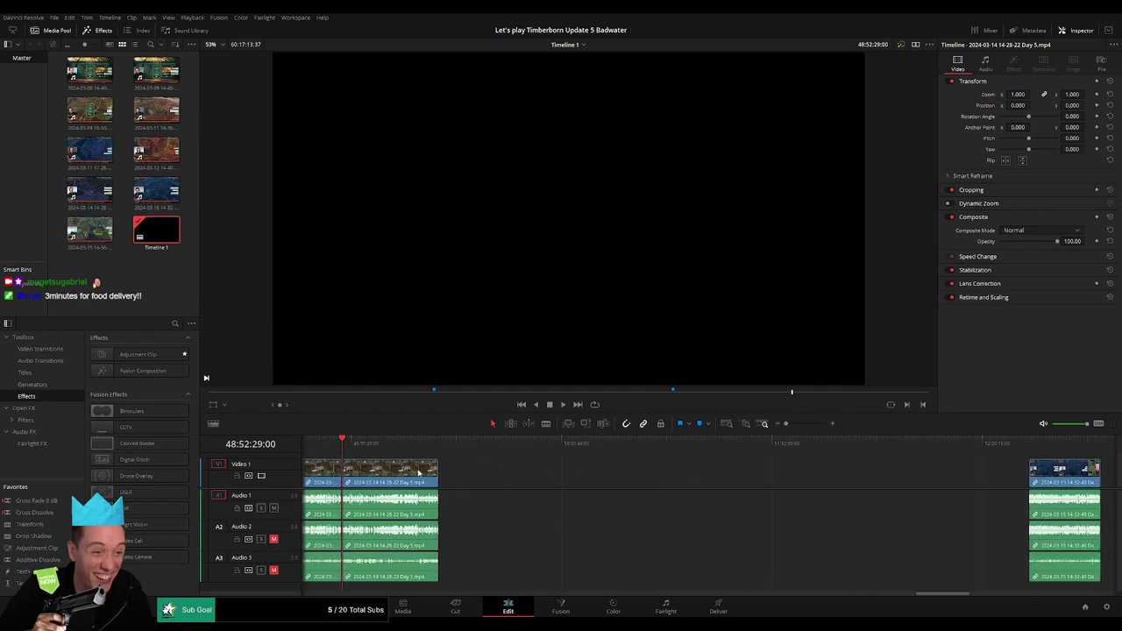
{"action": "left_click", "coordinate": [430, 467]}
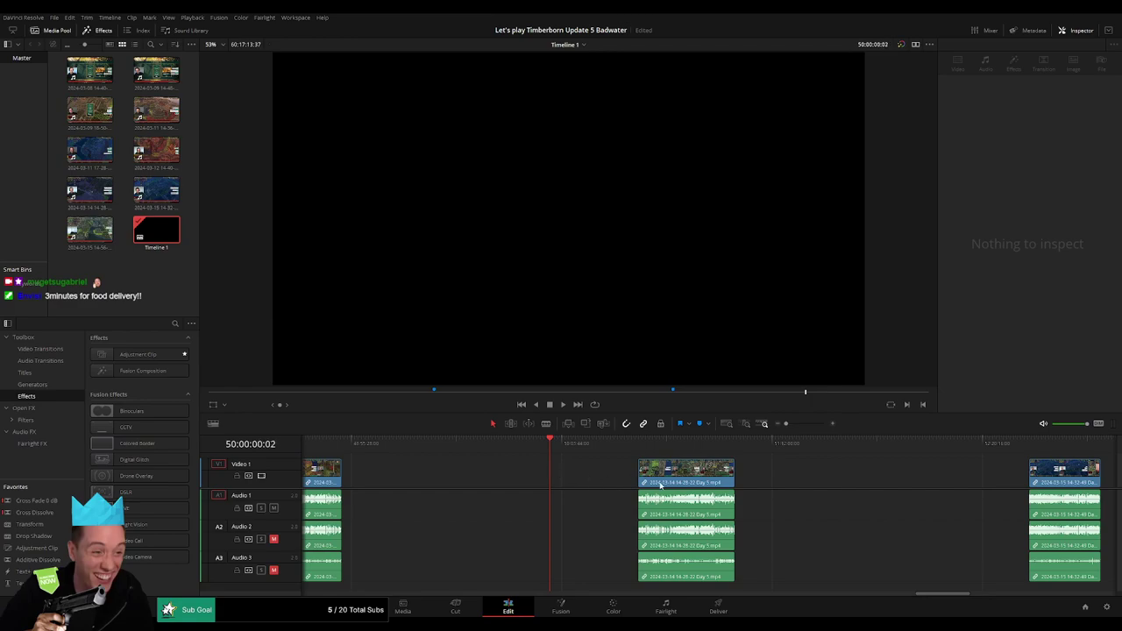
{"action": "left_click_drag", "start_coordinate": [697, 484], "coordinate": [608, 481]}
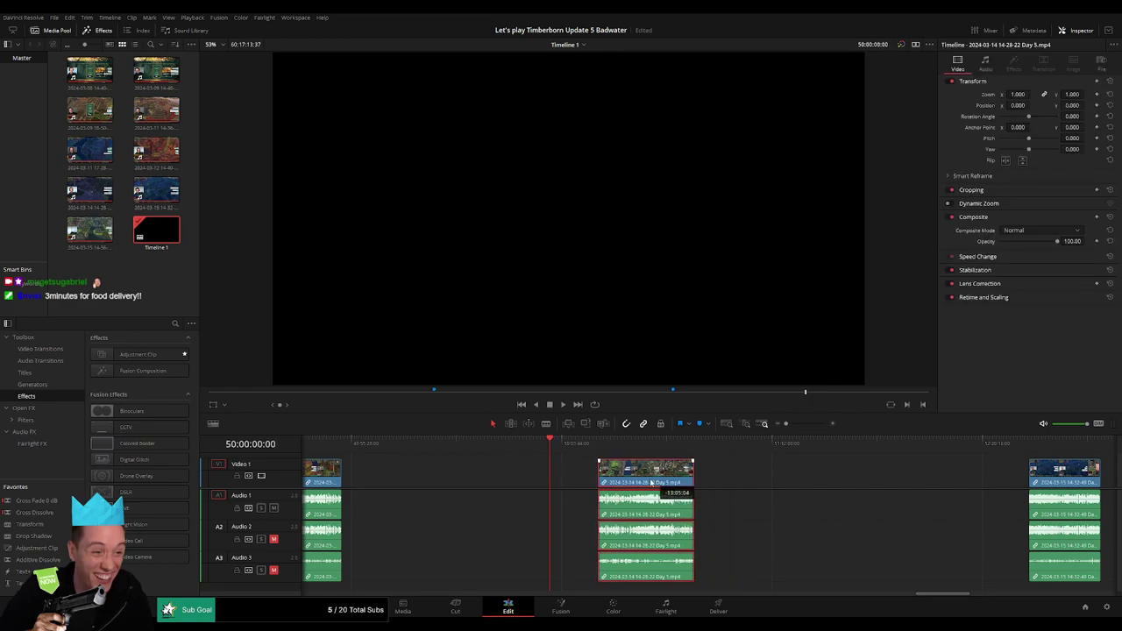
Delete the gap after the Day 5 clip and play back to the Day 5/Day 6 join near 50:31
{"action": "left_click", "coordinate": [749, 479]}
{"action": "key", "text": "Delete"}
{"action": "key", "text": "space"}
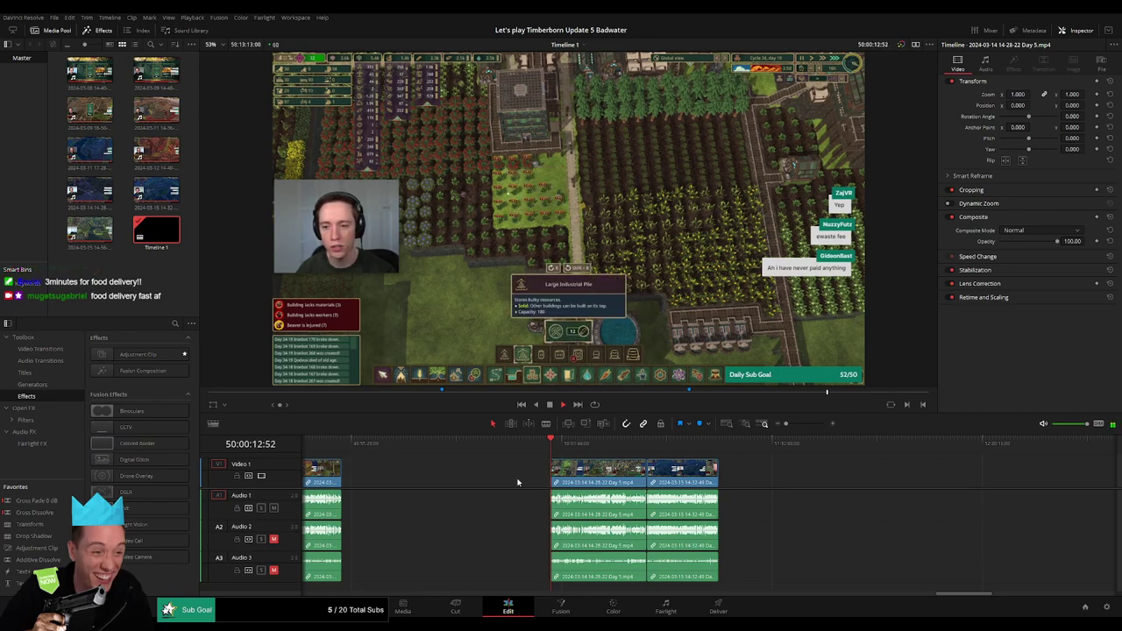
{"action": "left_click_drag", "start_coordinate": [580, 452], "coordinate": [631, 457]}
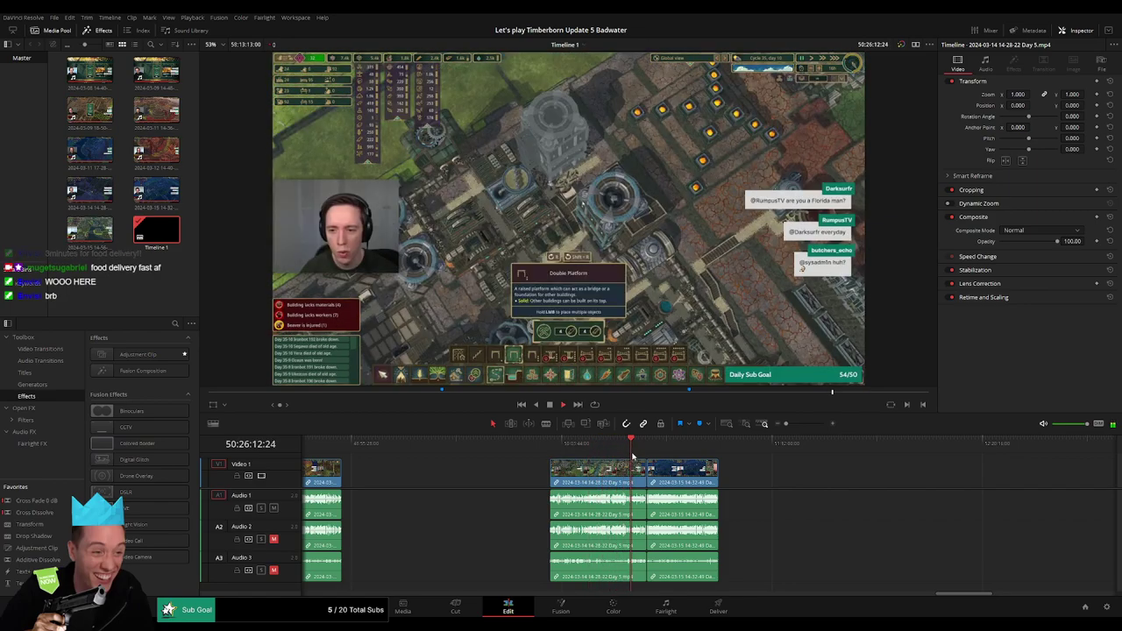
{"action": "left_click_drag", "start_coordinate": [640, 449], "coordinate": [646, 449]}
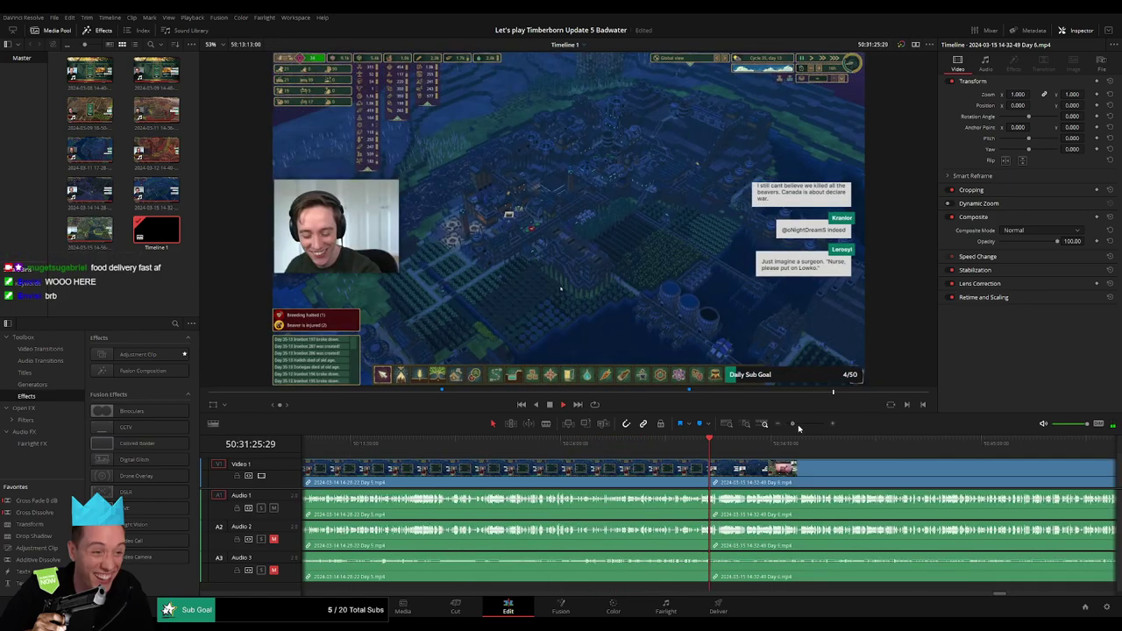
{"action": "scroll", "coordinate": [645, 449], "scroll_direction": "up", "scroll_amount": 2}
{"action": "left_click", "coordinate": [696, 449]}
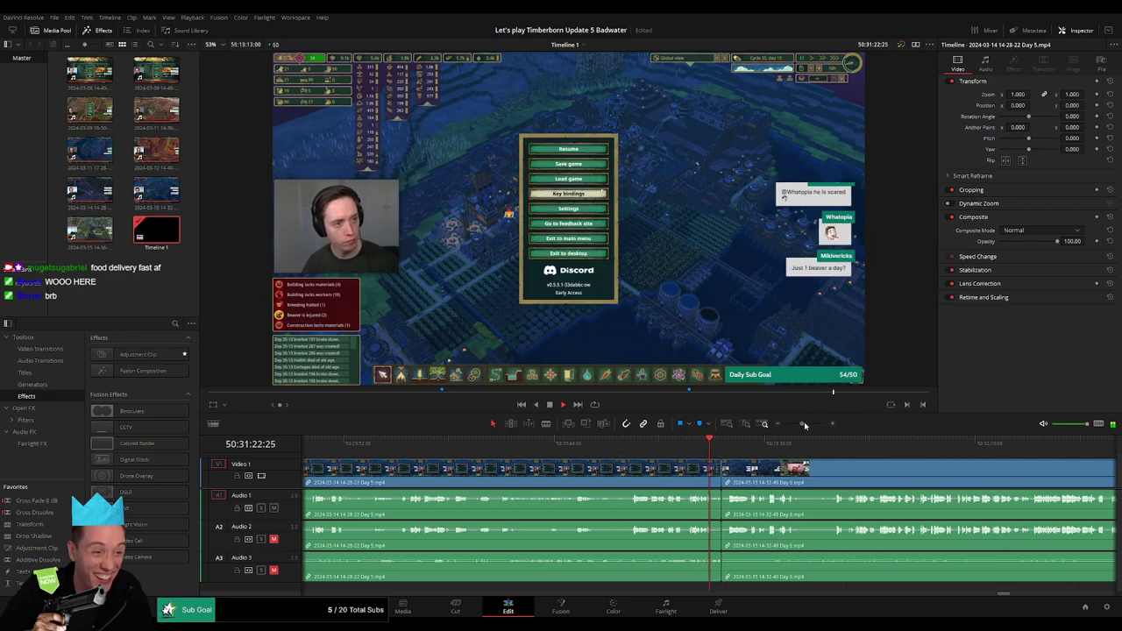
Ripple-delete the short game-exit stretch at the Day 5/Day 6 join on all tracks
{"action": "left_click_drag", "start_coordinate": [800, 424], "coordinate": [807, 423]}
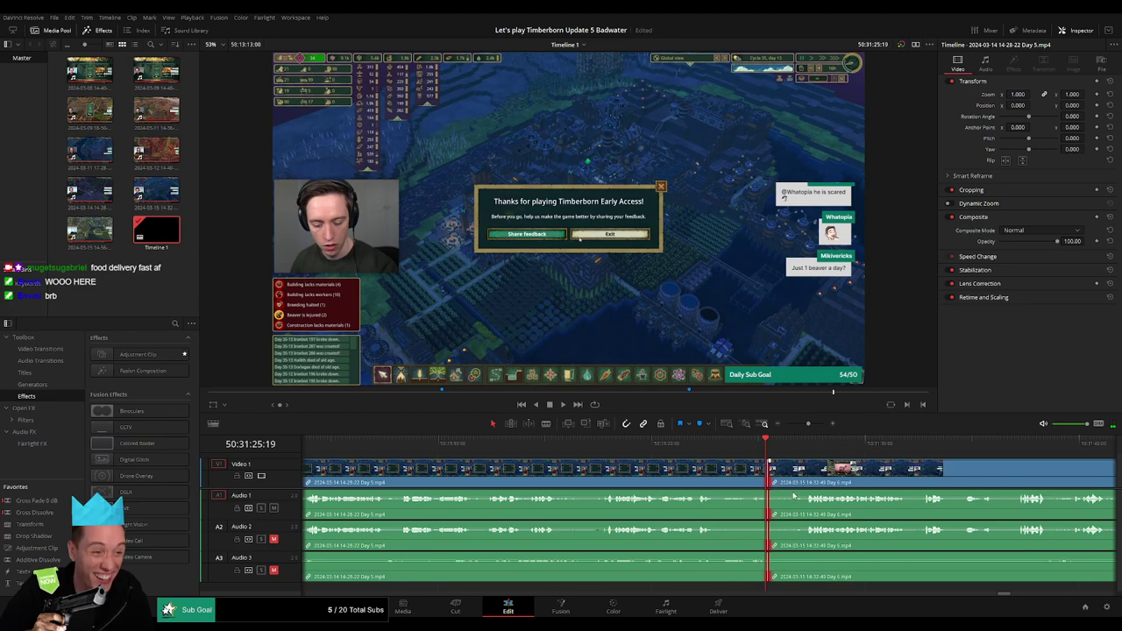
{"action": "left_click", "coordinate": [744, 443]}
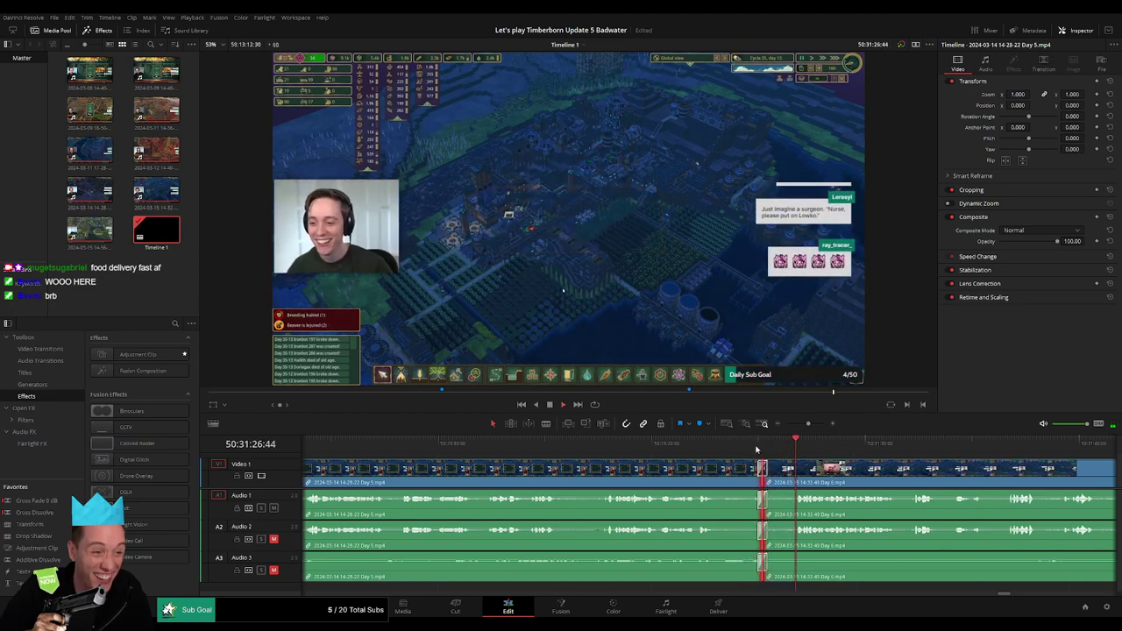
{"action": "left_click_drag", "start_coordinate": [743, 472], "coordinate": [741, 472]}
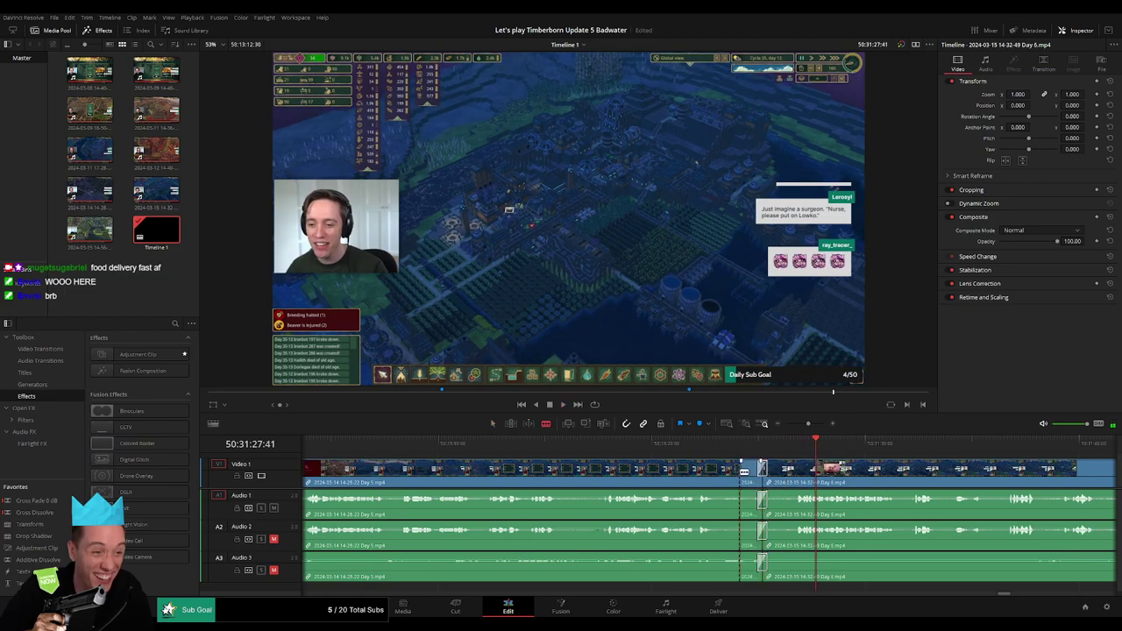
{"action": "key", "text": "Delete"}
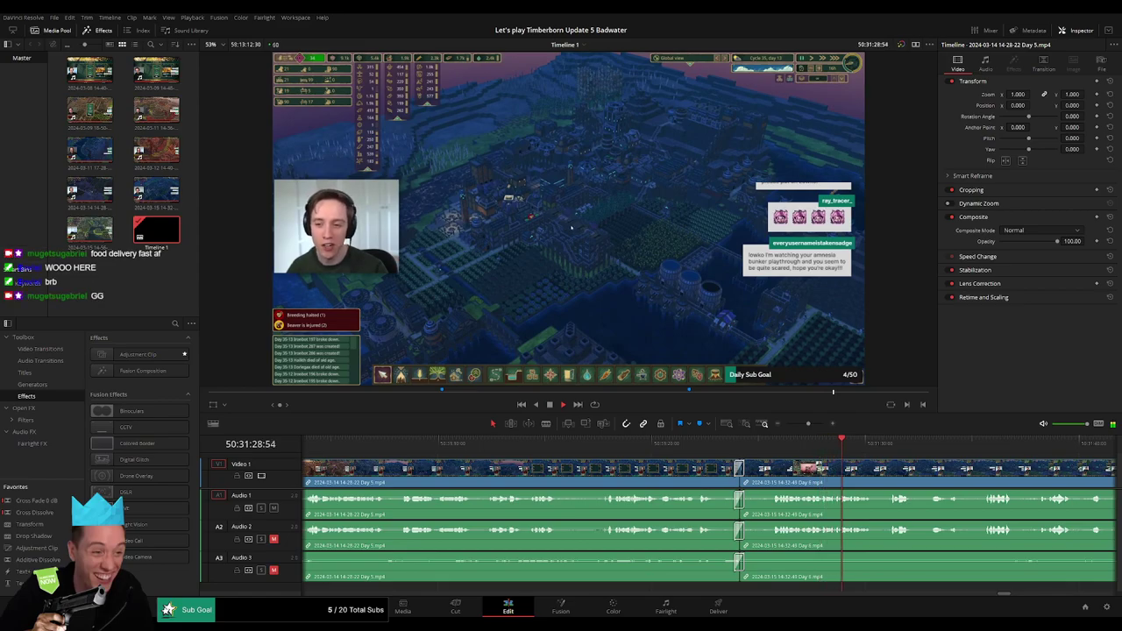
{"action": "mouse_move", "coordinate": [808, 425]}
{"action": "left_mouse_down"}
{"action": "mouse_move", "coordinate": [789, 427]}
{"action": "mouse_move", "coordinate": [804, 428]}
{"action": "left_mouse_up"}
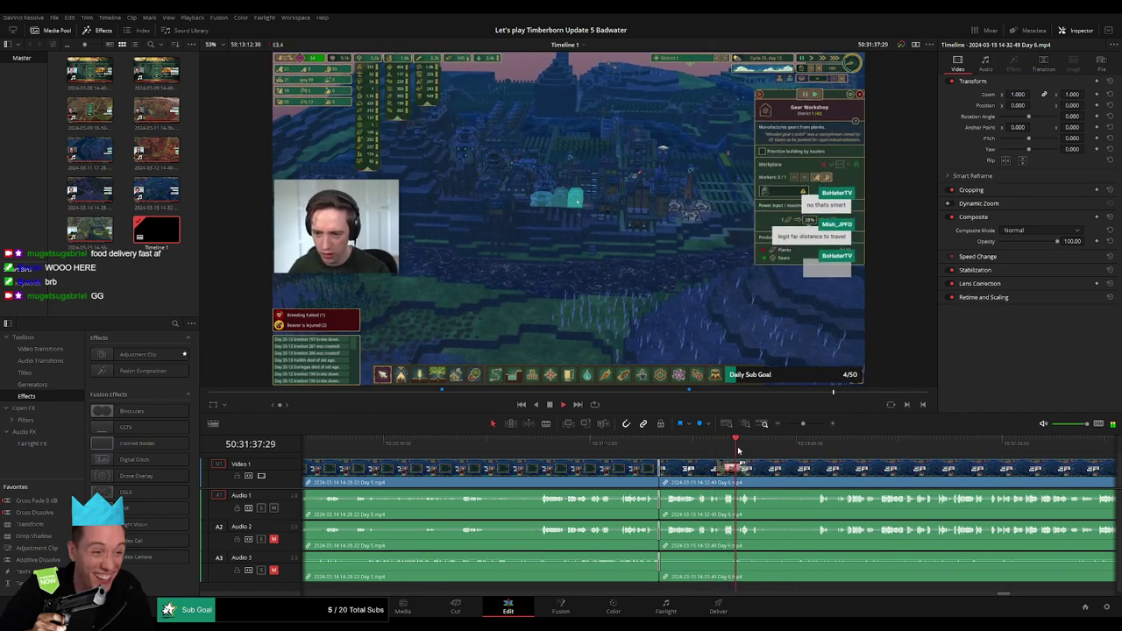
{"action": "scroll", "coordinate": [571, 458], "scroll_direction": "right", "scroll_amount": 3}
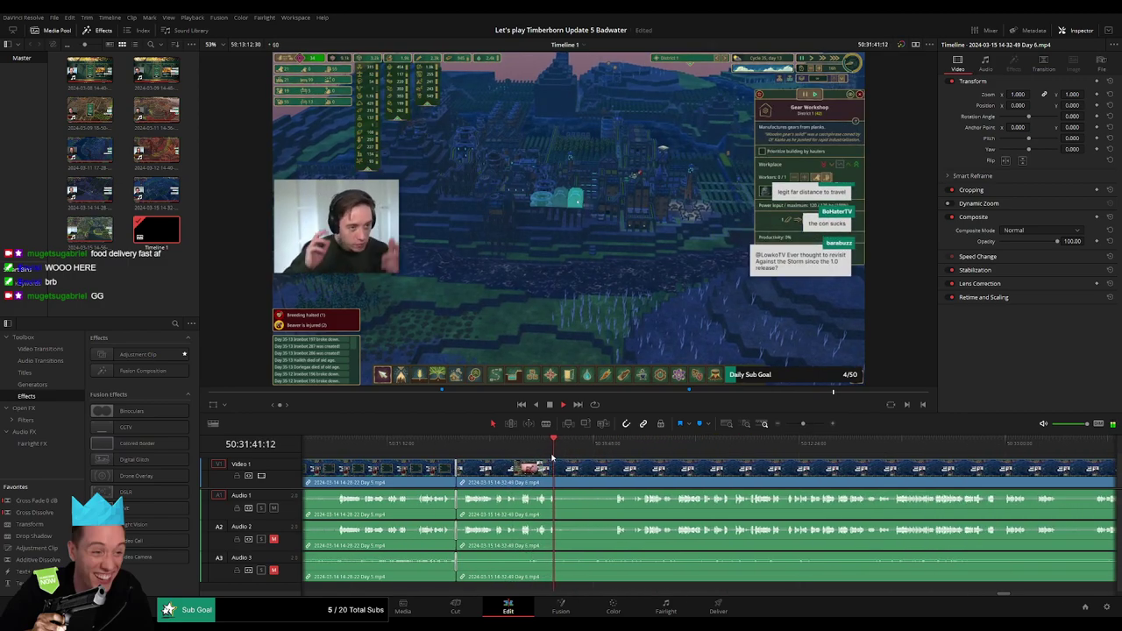
{"action": "left_click_drag", "start_coordinate": [552, 458], "coordinate": [642, 447]}
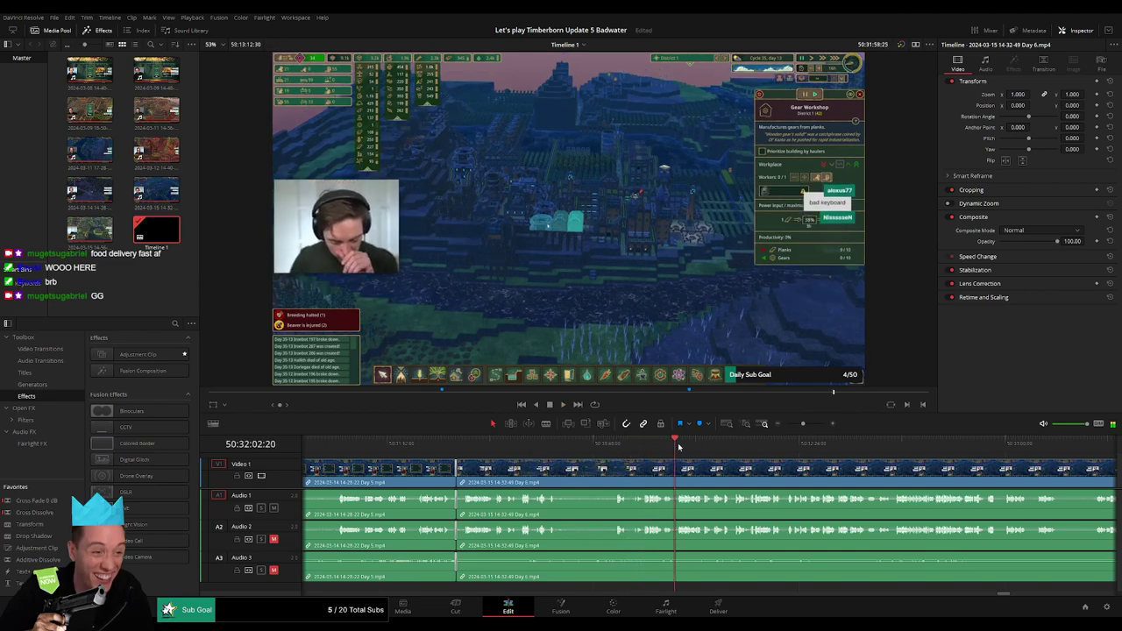
{"action": "left_click_drag", "start_coordinate": [678, 447], "coordinate": [863, 447]}
{"action": "scroll", "coordinate": [614, 462], "scroll_direction": "right", "scroll_amount": 3}
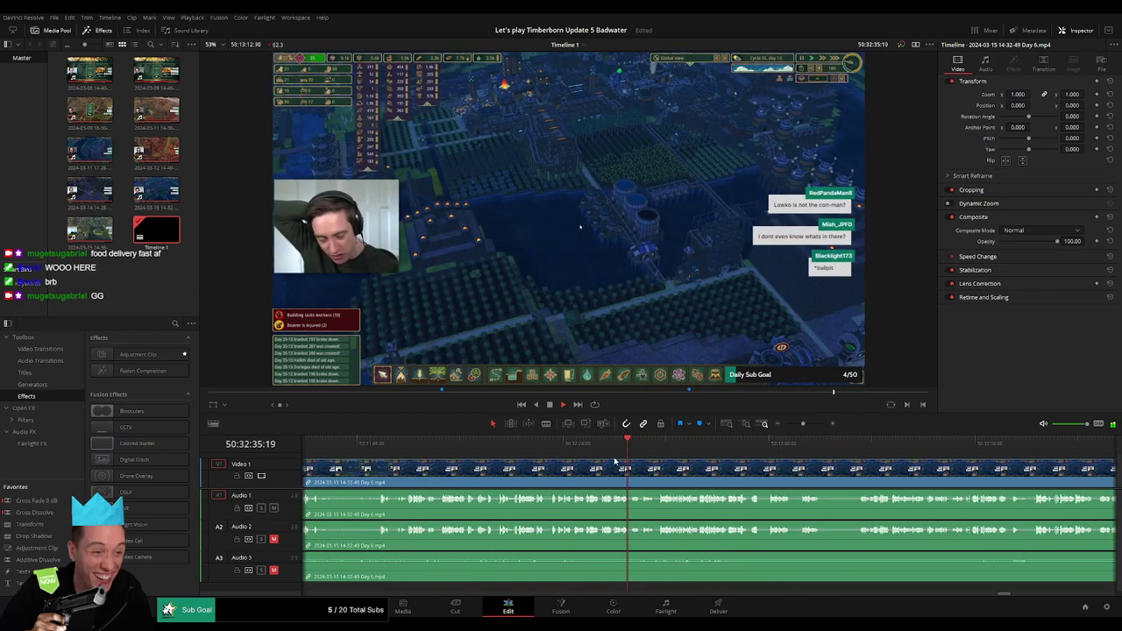
{"action": "left_click_drag", "start_coordinate": [614, 462], "coordinate": [649, 451]}
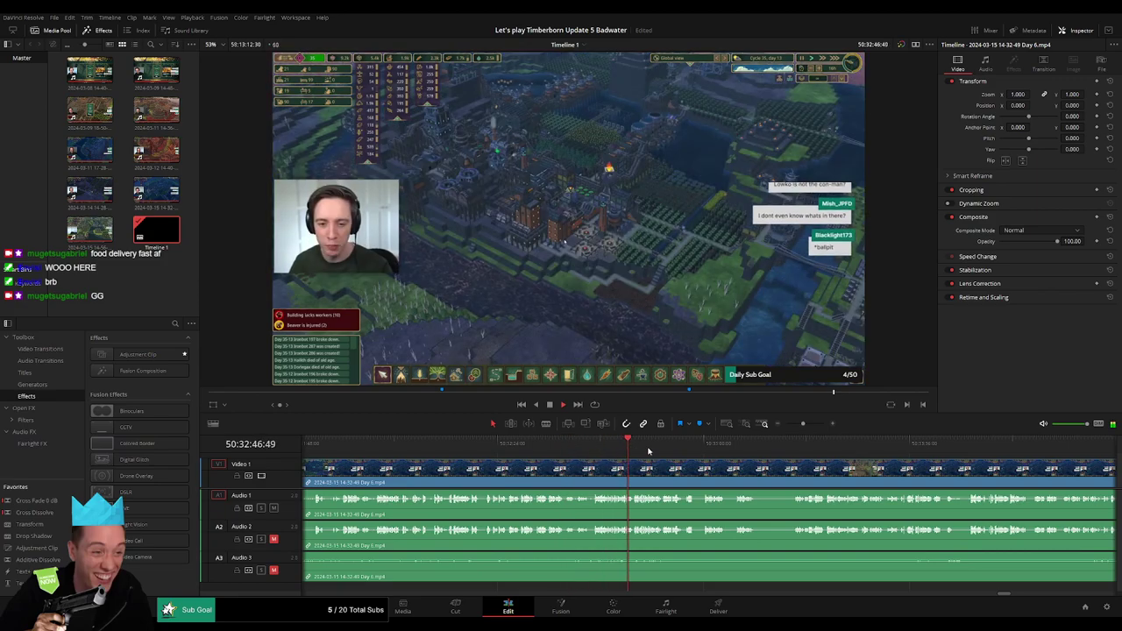
{"action": "left_click_drag", "start_coordinate": [648, 451], "coordinate": [916, 455]}
{"action": "scroll", "coordinate": [916, 455], "scroll_direction": "right", "scroll_amount": 5}
{"action": "left_click_drag", "start_coordinate": [608, 452], "coordinate": [907, 451]}
{"action": "scroll", "coordinate": [532, 467], "scroll_direction": "right", "scroll_amount": 5}
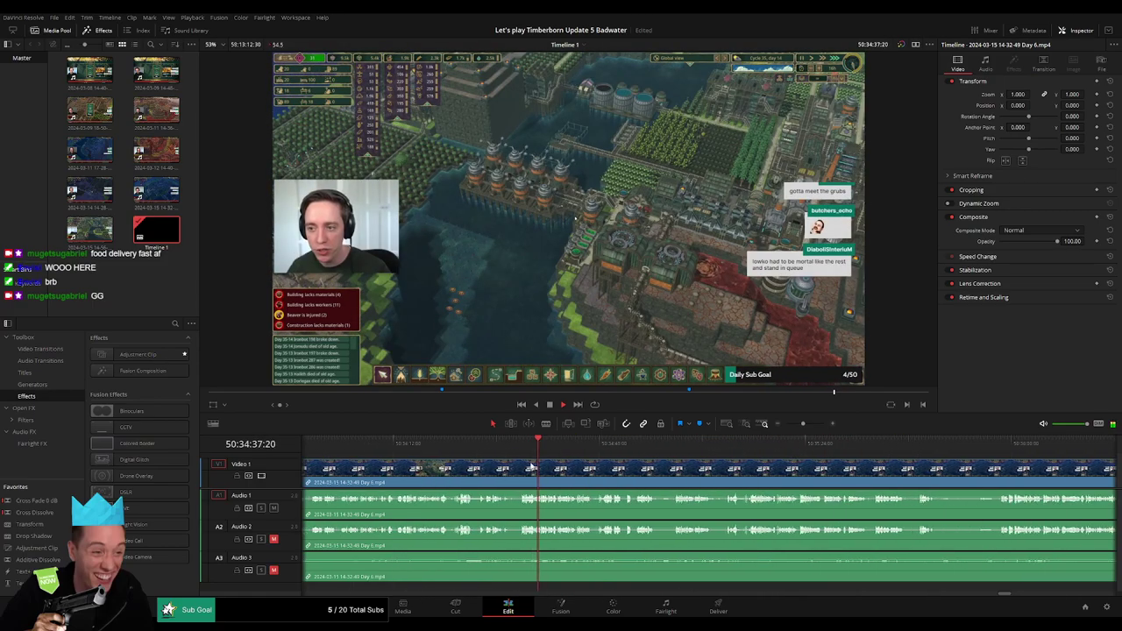
{"action": "left_click_drag", "start_coordinate": [532, 467], "coordinate": [830, 458]}
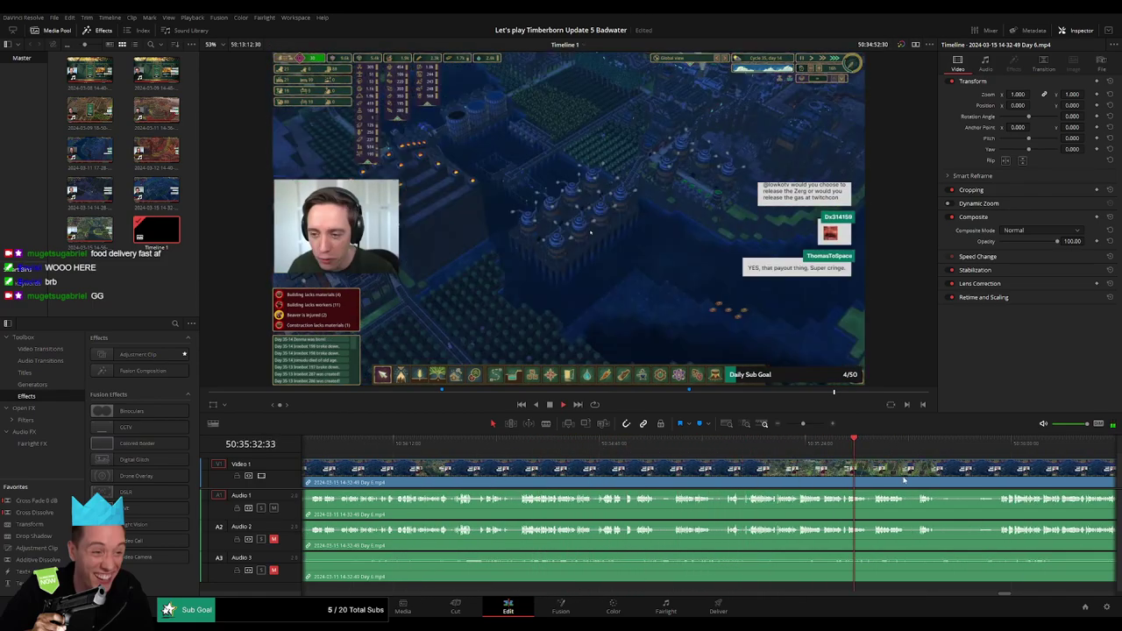
{"action": "scroll", "coordinate": [903, 480], "scroll_direction": "right", "scroll_amount": 5}
{"action": "left_click_drag", "start_coordinate": [536, 451], "coordinate": [762, 450]}
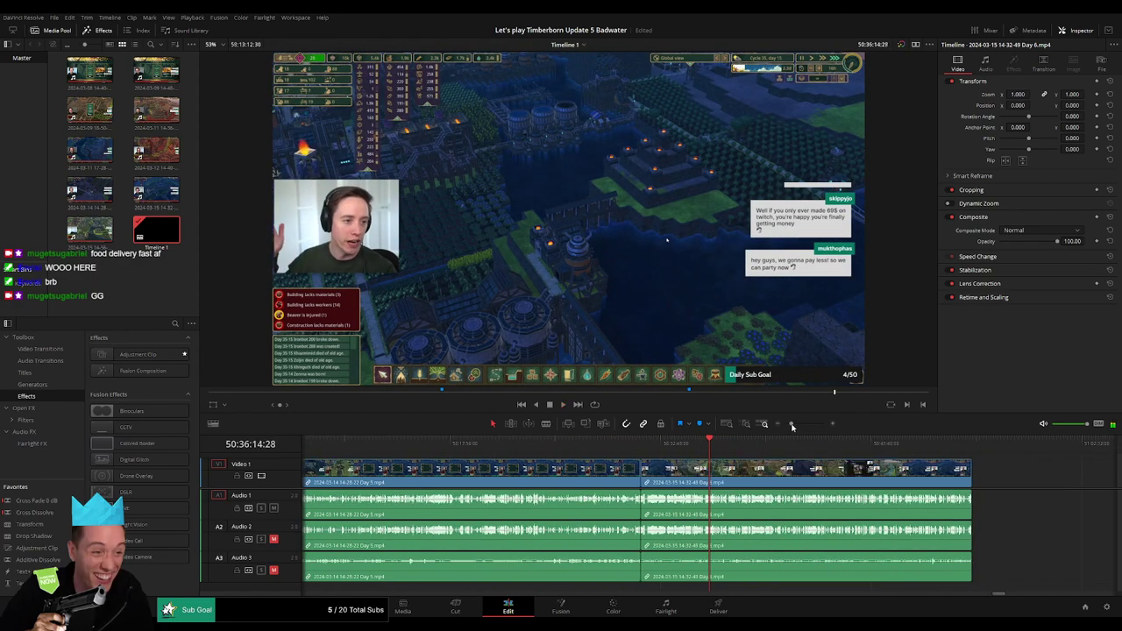
{"action": "left_click_drag", "start_coordinate": [794, 427], "coordinate": [863, 443]}
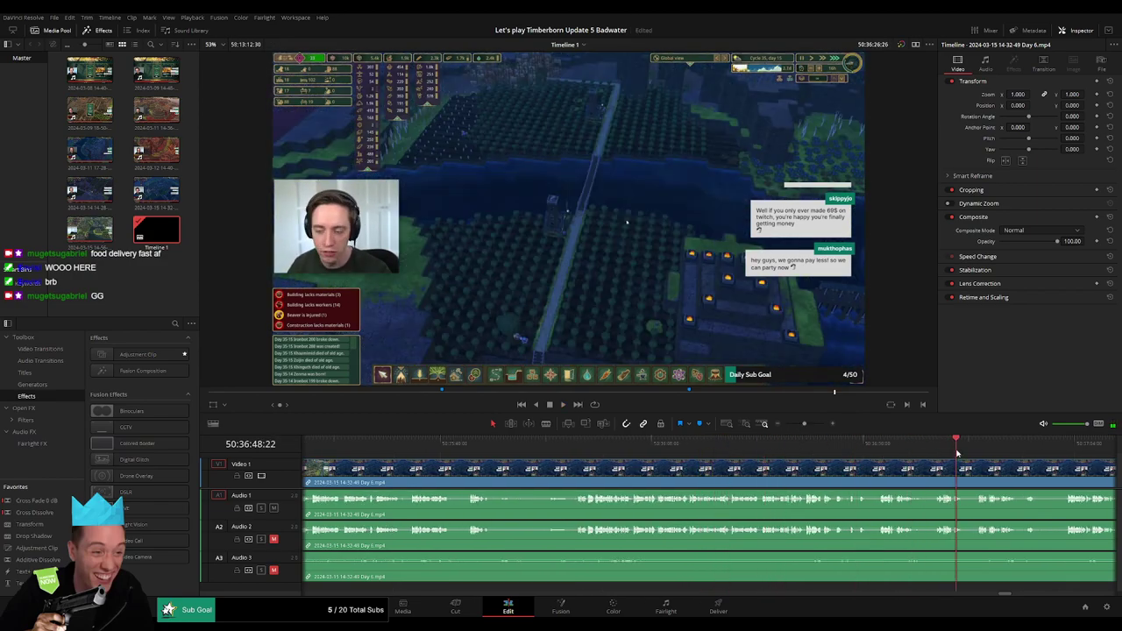
{"action": "left_click", "coordinate": [554, 444]}
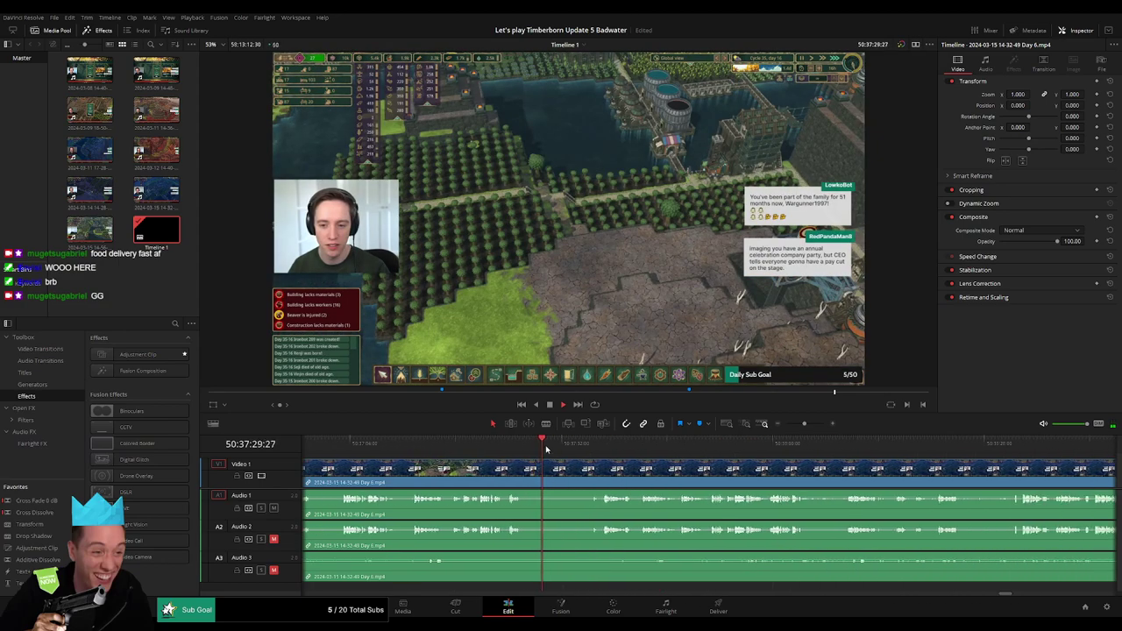
{"action": "left_click_drag", "start_coordinate": [546, 448], "coordinate": [610, 445]}
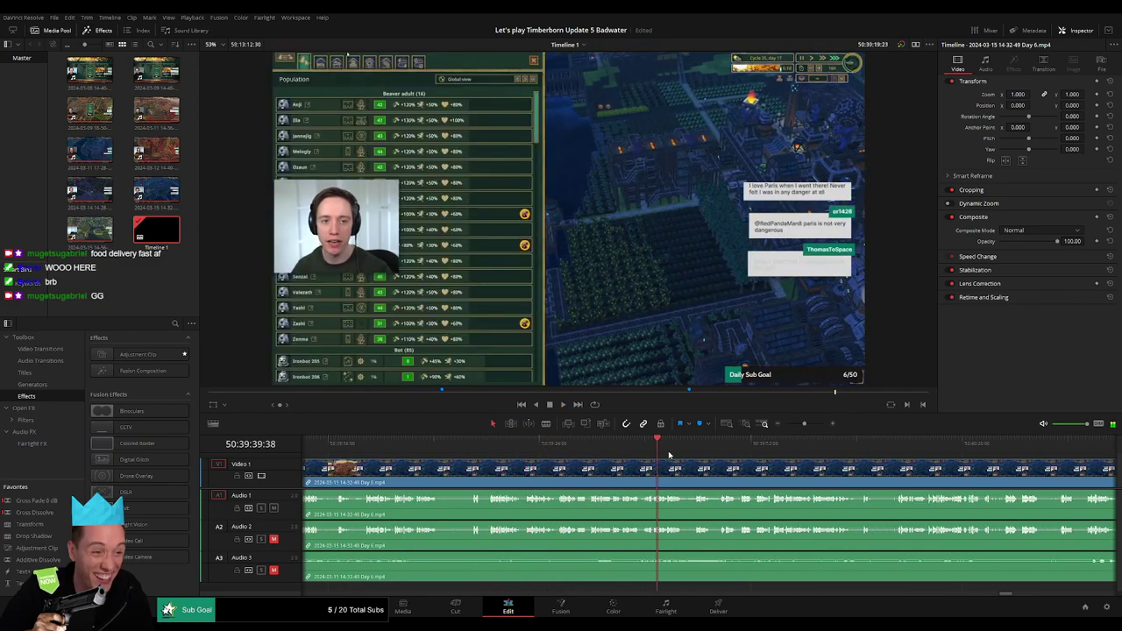
{"action": "key", "text": "space"}
{"action": "key", "text": "space"}
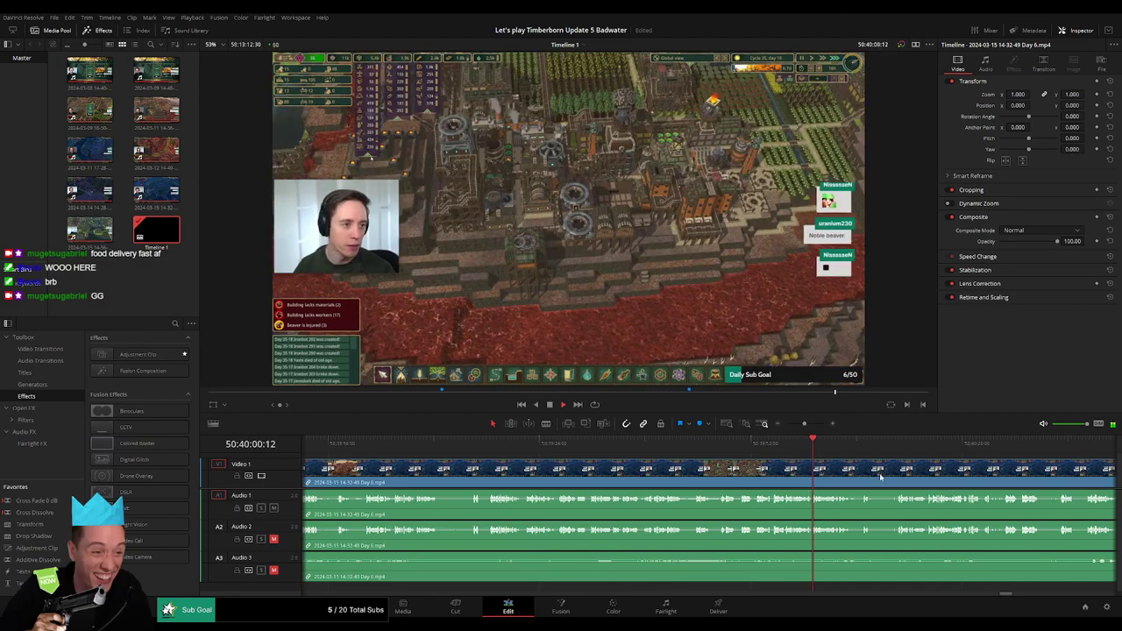
{"action": "scroll", "coordinate": [587, 465], "scroll_direction": "right", "scroll_amount": 3}
{"action": "left_click", "coordinate": [605, 447]}
{"action": "left_click", "coordinate": [859, 447]}
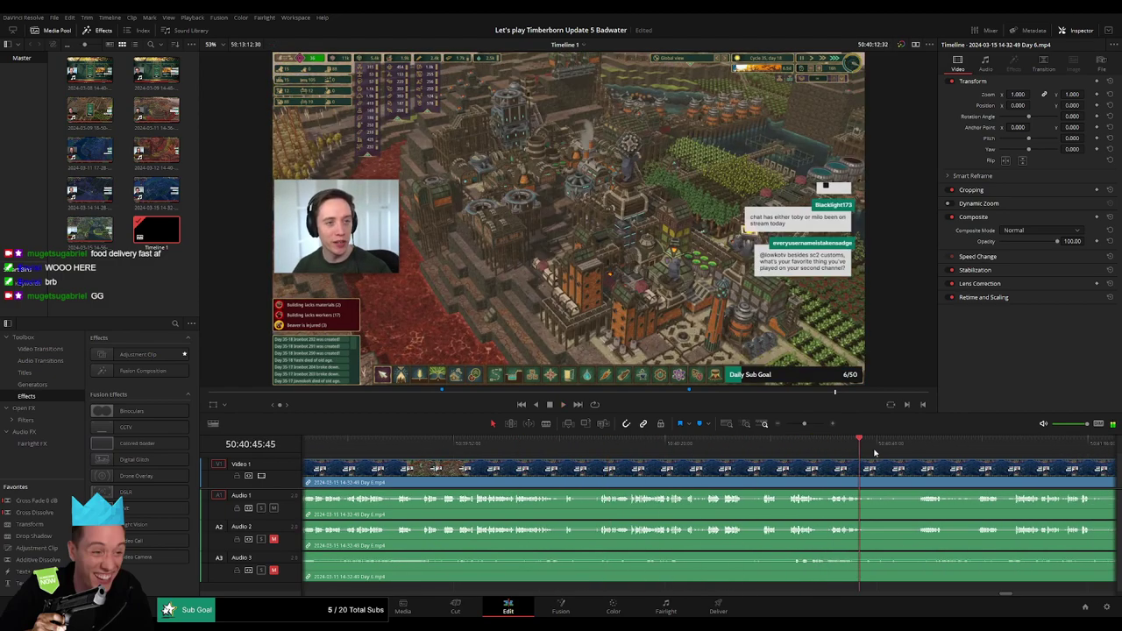
{"action": "left_click", "coordinate": [915, 449]}
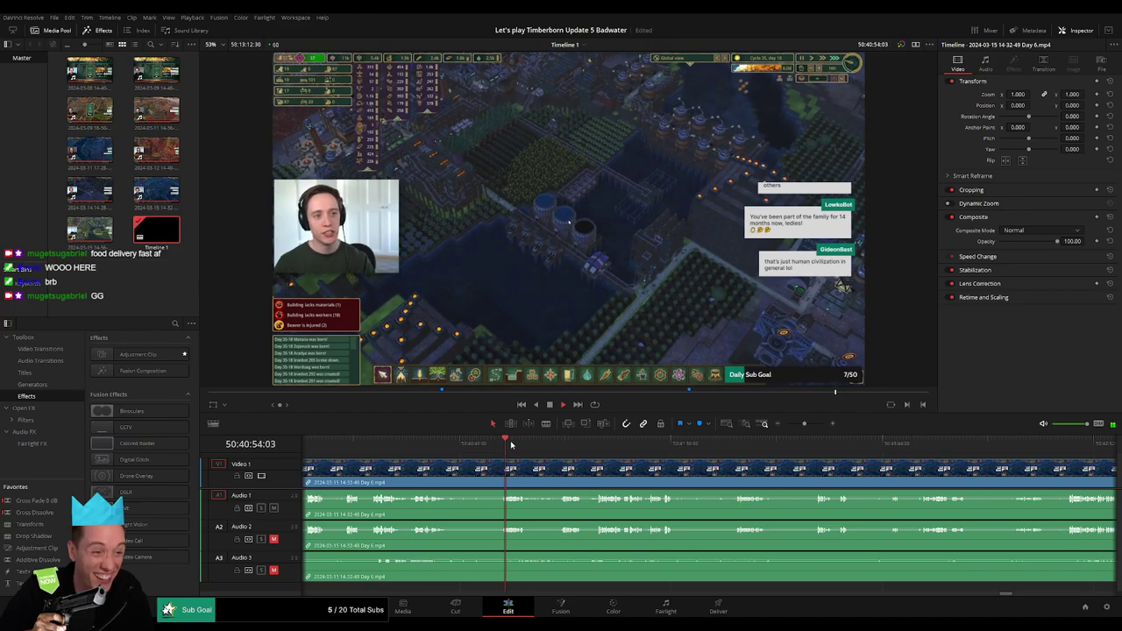
{"action": "left_click", "coordinate": [644, 449]}
{"action": "left_click_drag", "start_coordinate": [647, 449], "coordinate": [903, 449]}
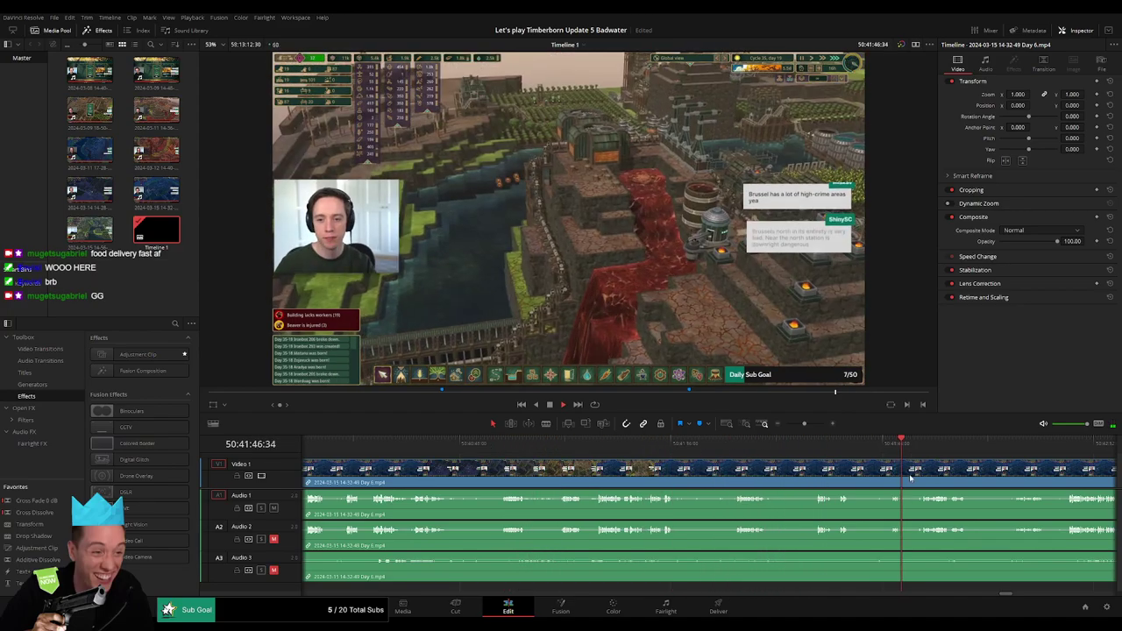
{"action": "scroll", "coordinate": [587, 465], "scroll_direction": "right", "scroll_amount": 3}
{"action": "left_click_drag", "start_coordinate": [587, 465], "coordinate": [815, 449]}
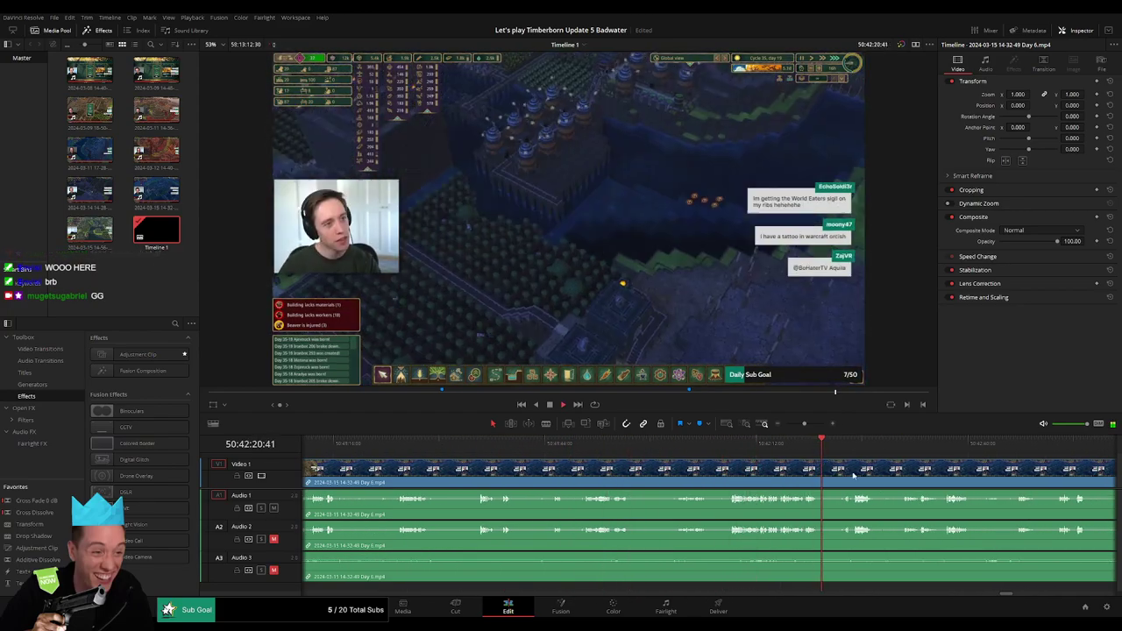
{"action": "scroll", "coordinate": [611, 478], "scroll_direction": "right", "scroll_amount": 3}
{"action": "scroll", "coordinate": [611, 477], "scroll_direction": "right", "scroll_amount": 3}
{"action": "left_click_drag", "start_coordinate": [590, 453], "coordinate": [922, 462]}
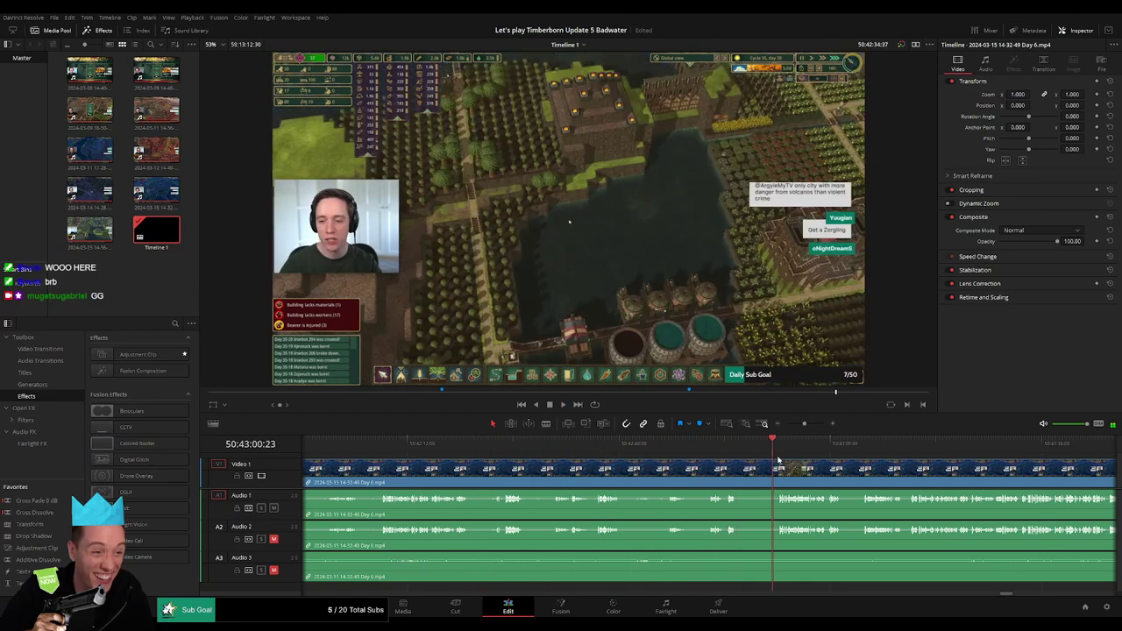
{"action": "scroll", "coordinate": [723, 471], "scroll_direction": "right", "scroll_amount": 3}
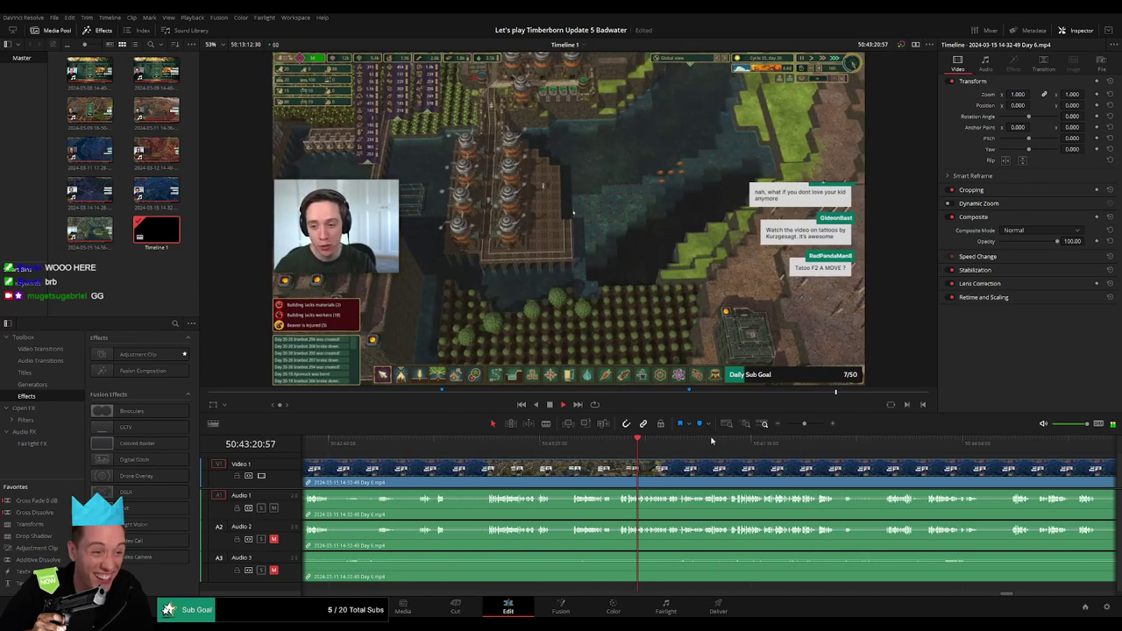
{"action": "left_click_drag", "start_coordinate": [805, 423], "coordinate": [801, 425]}
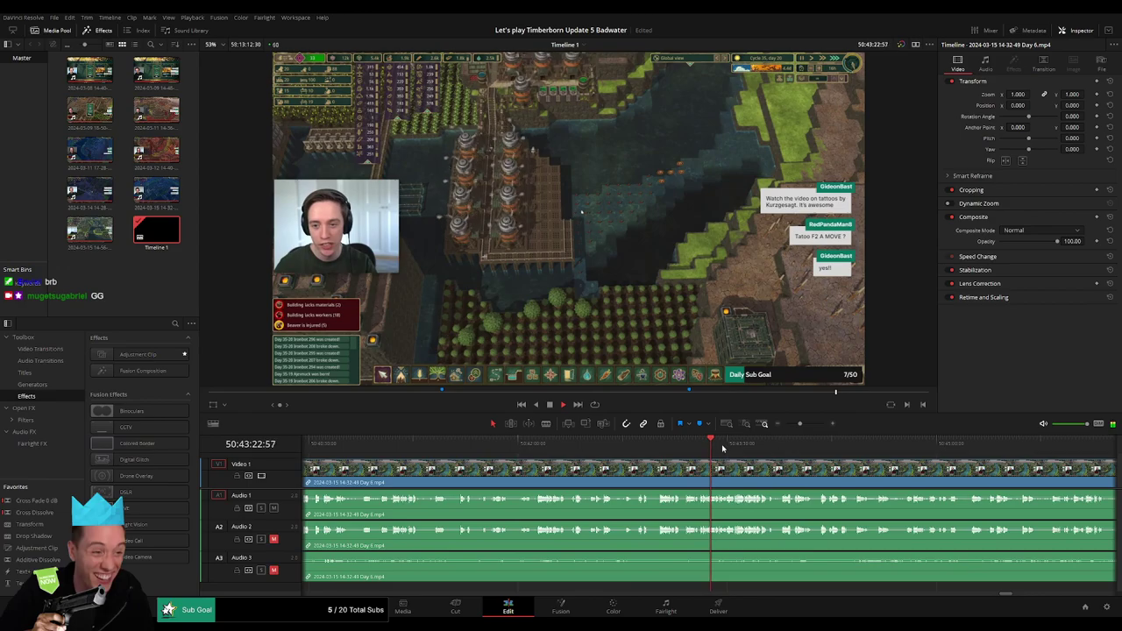
{"action": "left_click_drag", "start_coordinate": [722, 448], "coordinate": [908, 447]}
{"action": "scroll", "coordinate": [571, 464], "scroll_direction": "right", "scroll_amount": 3}
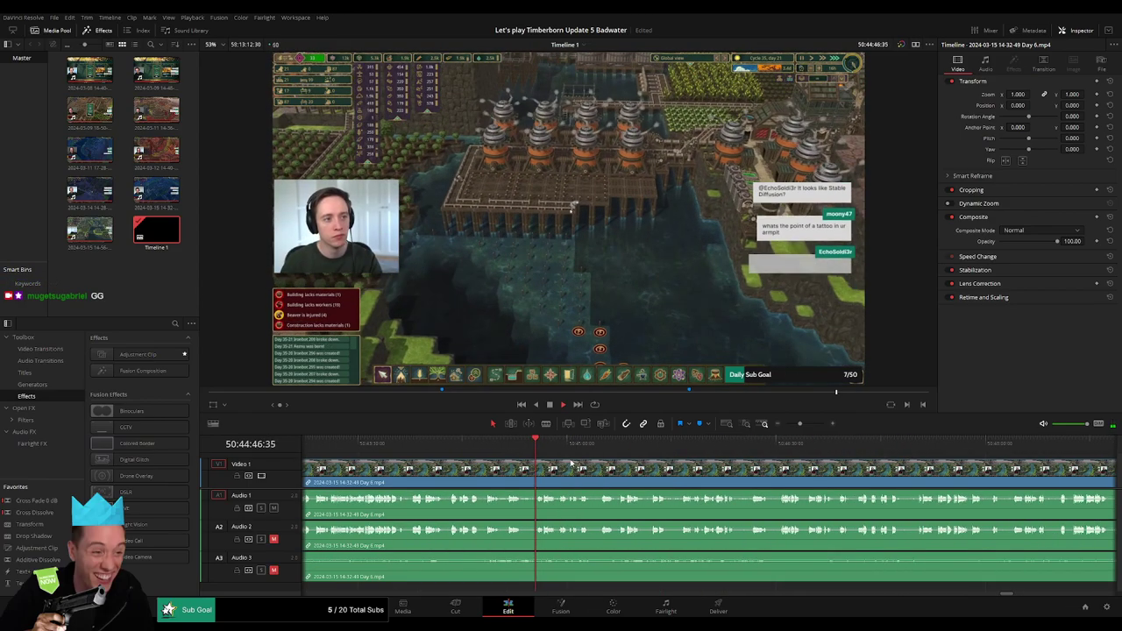
{"action": "left_click_drag", "start_coordinate": [571, 463], "coordinate": [781, 455]}
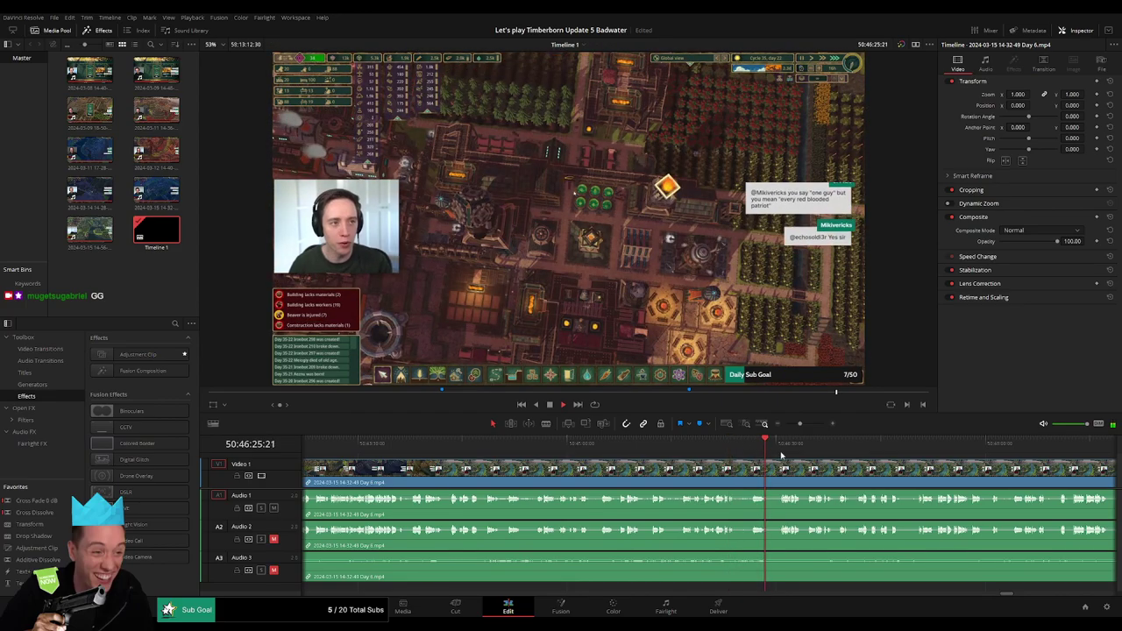
{"action": "scroll", "coordinate": [781, 455], "scroll_direction": "right", "scroll_amount": 3}
{"action": "mouse_move", "coordinate": [781, 455]}
{"action": "left_mouse_down"}
{"action": "mouse_move", "coordinate": [831, 457]}
{"action": "mouse_move", "coordinate": [664, 446]}
{"action": "mouse_move", "coordinate": [937, 441]}
{"action": "mouse_move", "coordinate": [573, 449]}
{"action": "left_mouse_up"}
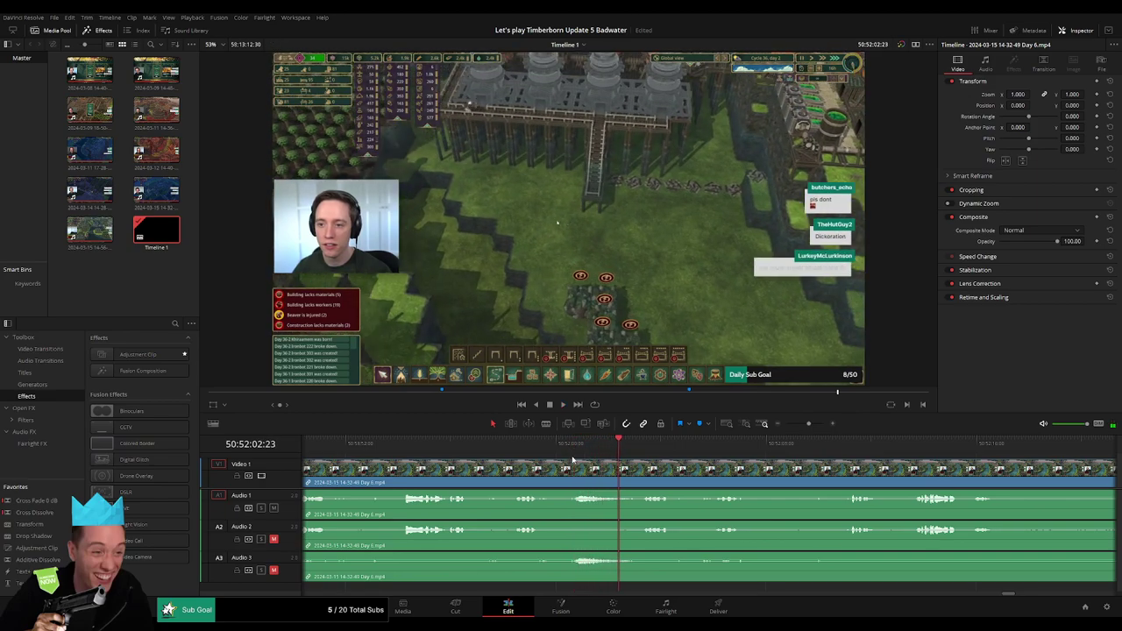
{"action": "left_click", "coordinate": [572, 452]}
{"action": "left_click_drag", "start_coordinate": [570, 453], "coordinate": [793, 452]}
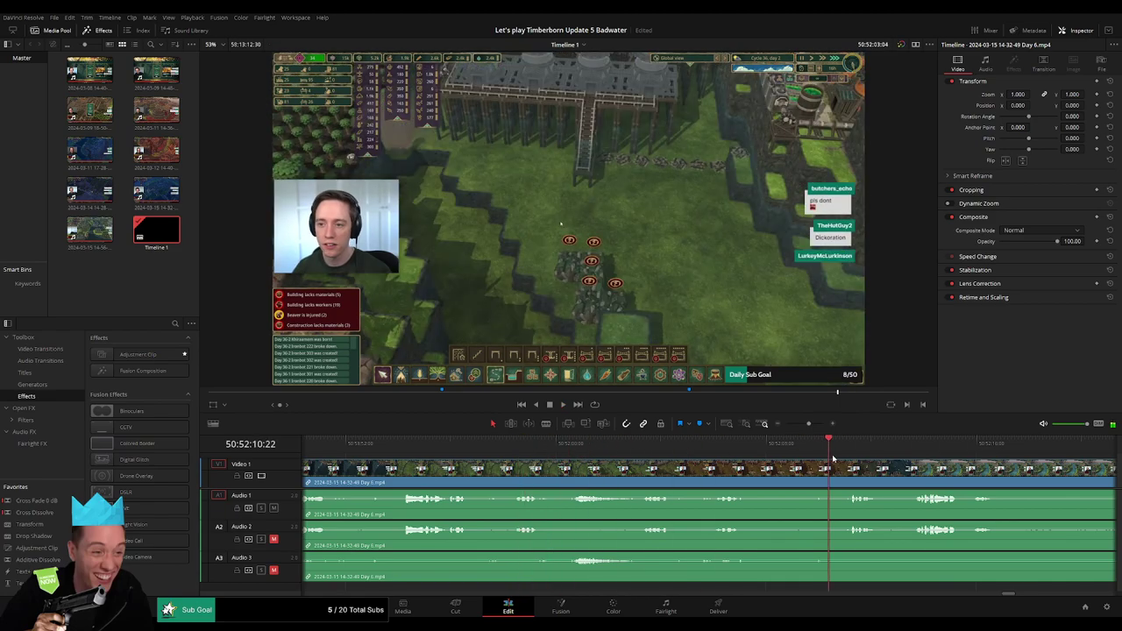
{"action": "scroll", "coordinate": [902, 474], "scroll_direction": "down", "scroll_amount": 5}
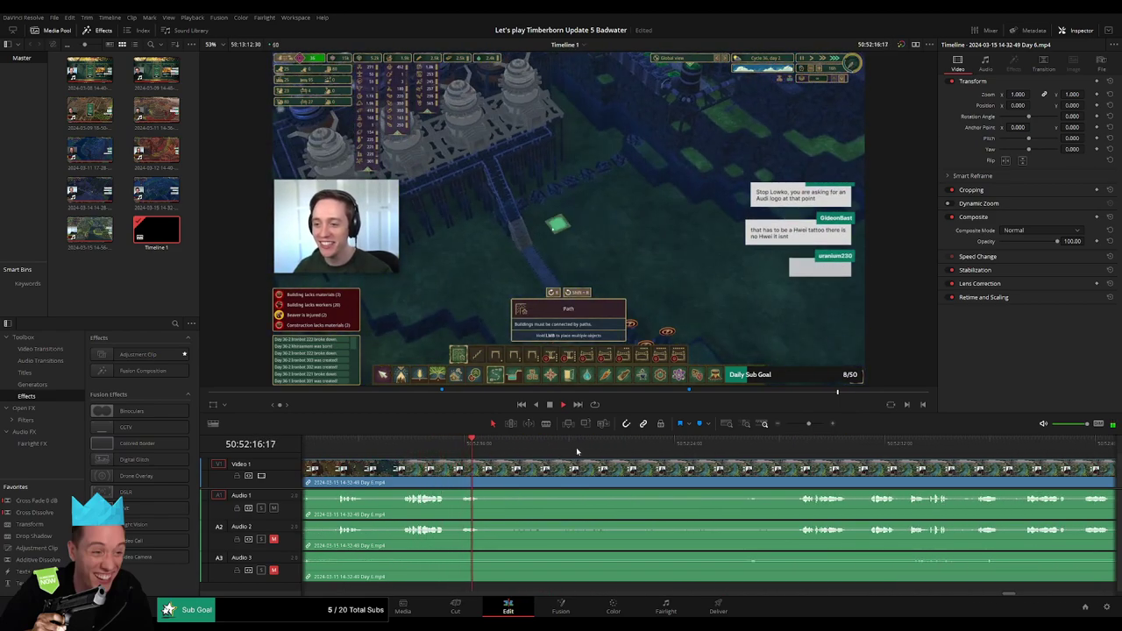
{"action": "left_click", "coordinate": [775, 456]}
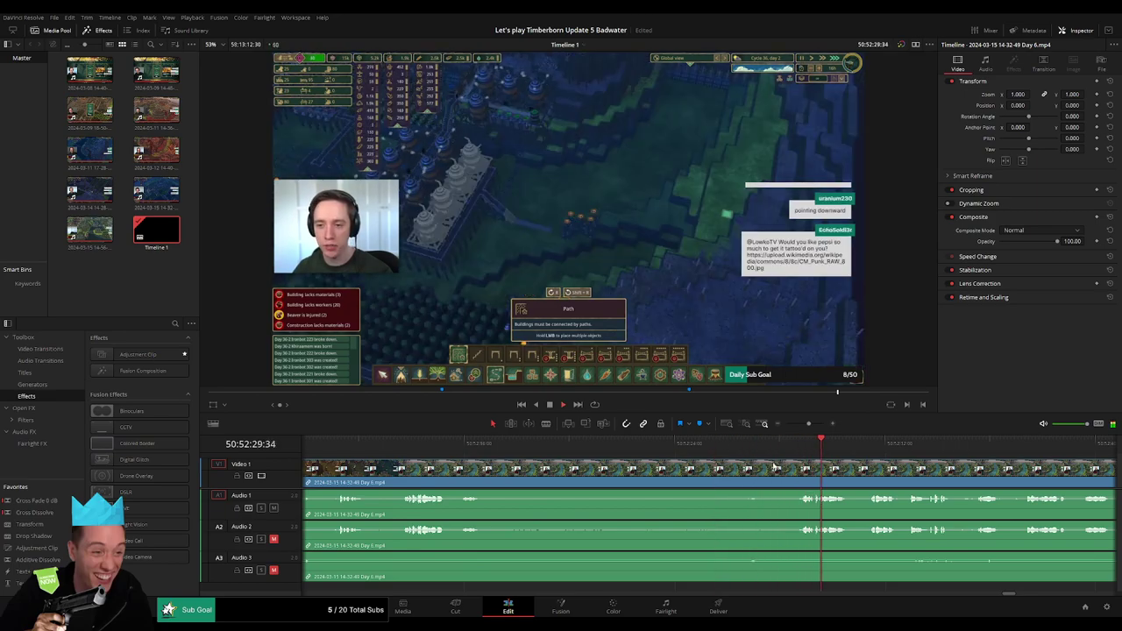
{"action": "left_click", "coordinate": [801, 447]}
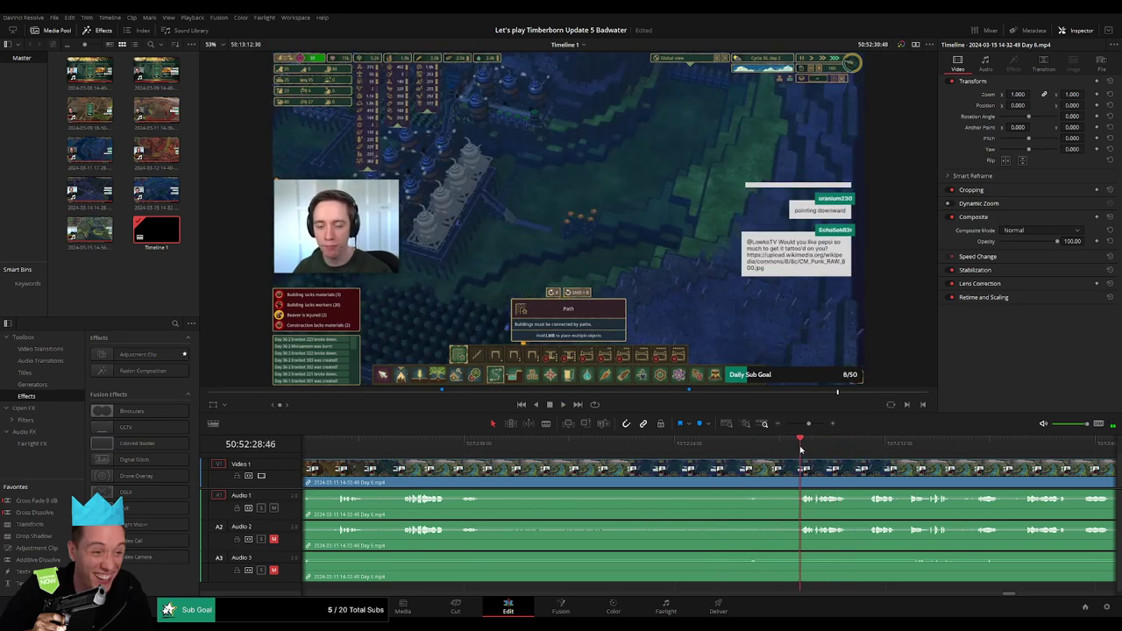
{"action": "left_click_drag", "start_coordinate": [801, 449], "coordinate": [782, 452]}
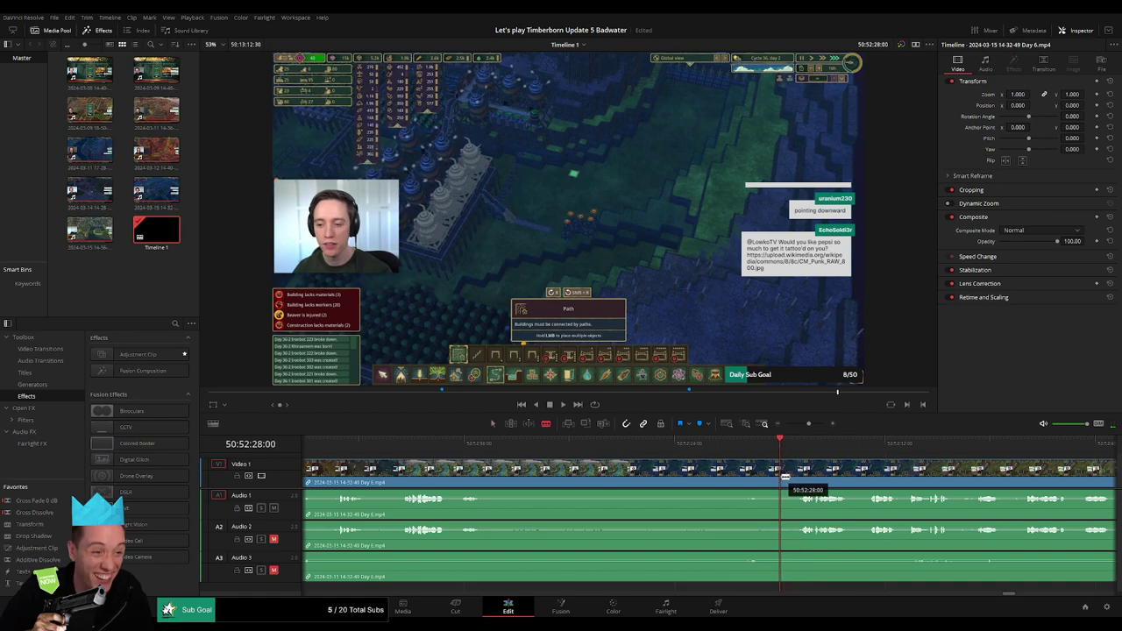
Blade the Day 6 clip at 50:52:28:00, shift the following piece later, and zoom out
{"action": "left_click", "coordinate": [785, 476]}
{"action": "scroll", "coordinate": [785, 476], "scroll_direction": "right", "scroll_amount": 5}
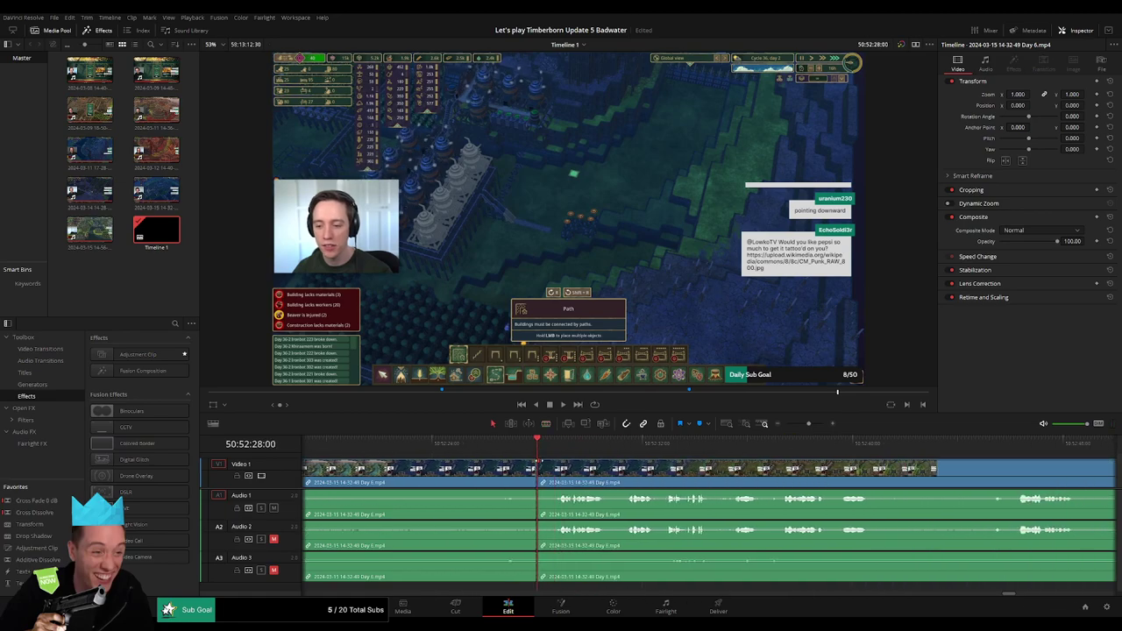
{"action": "left_click_drag", "start_coordinate": [539, 463], "coordinate": [564, 462]}
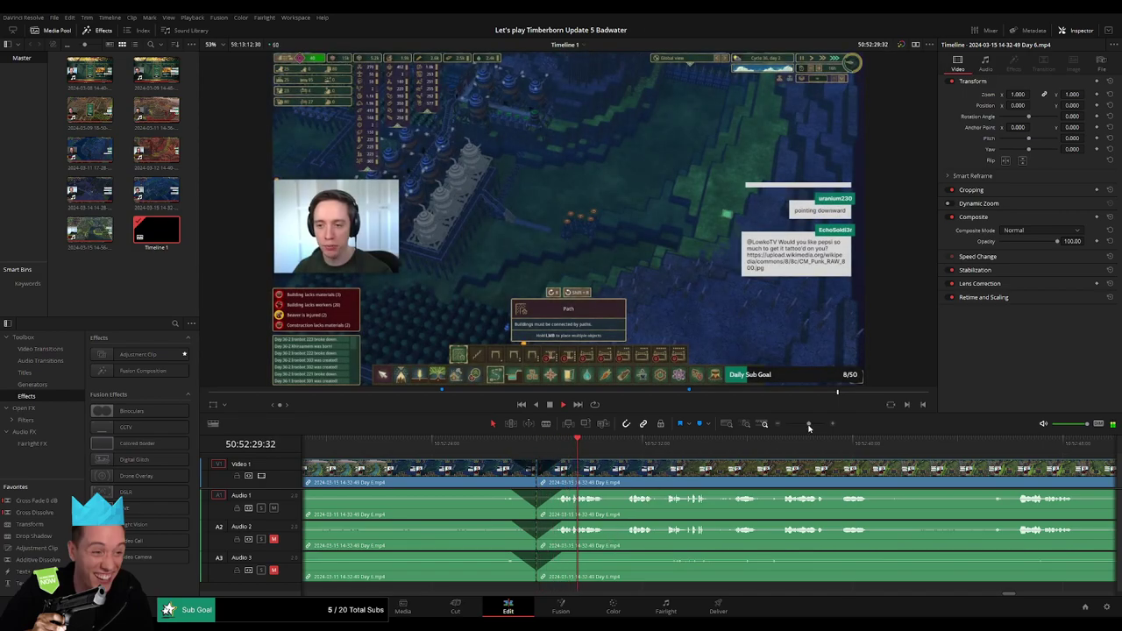
{"action": "left_click_drag", "start_coordinate": [806, 426], "coordinate": [785, 426]}
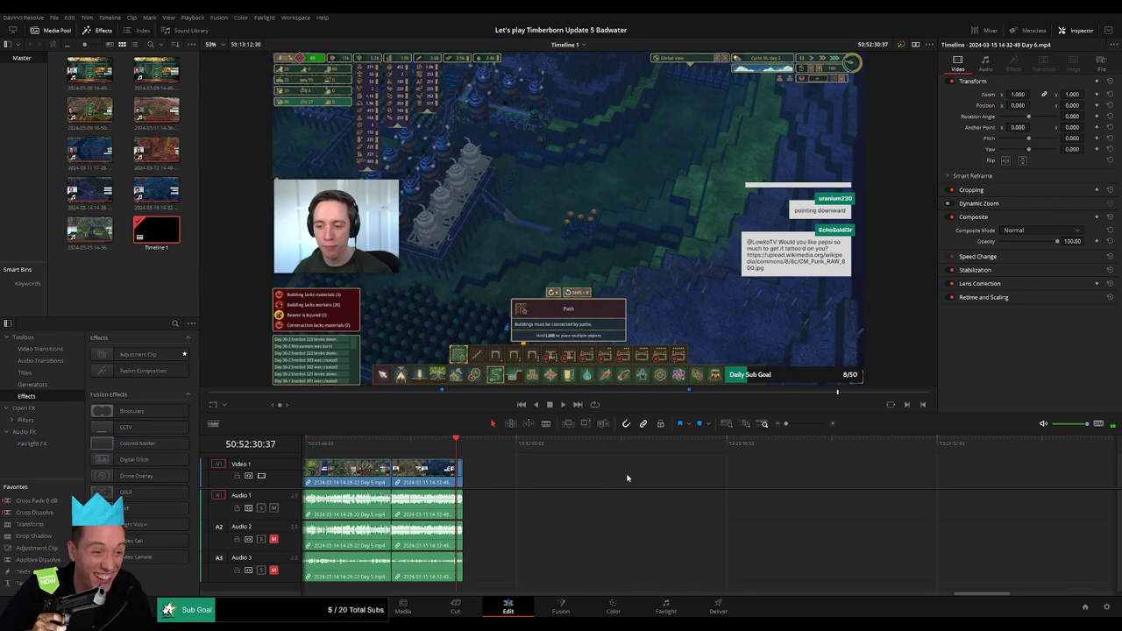
Drag the far-off clip after the 50:52:28 cut back to start at 52:00:00:00 and play it
{"action": "scroll", "coordinate": [603, 464], "scroll_direction": "left", "scroll_amount": 3}
{"action": "left_click", "coordinate": [642, 447]}
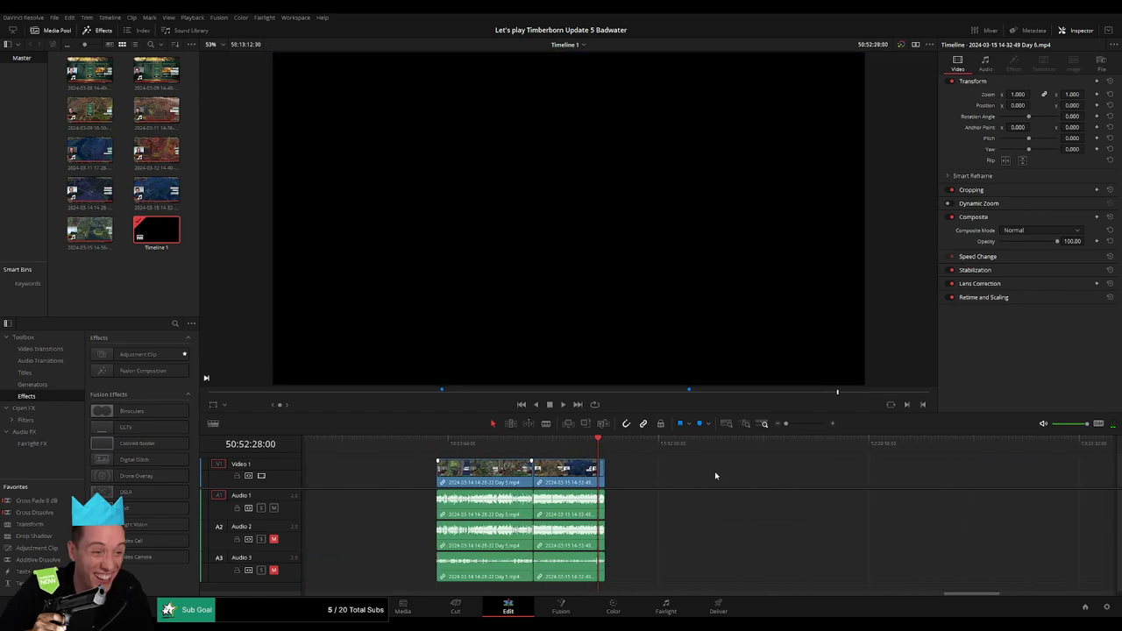
{"action": "scroll", "coordinate": [394, 478], "scroll_direction": "down", "scroll_amount": 2}
{"action": "left_click_drag", "start_coordinate": [364, 475], "coordinate": [678, 476]}
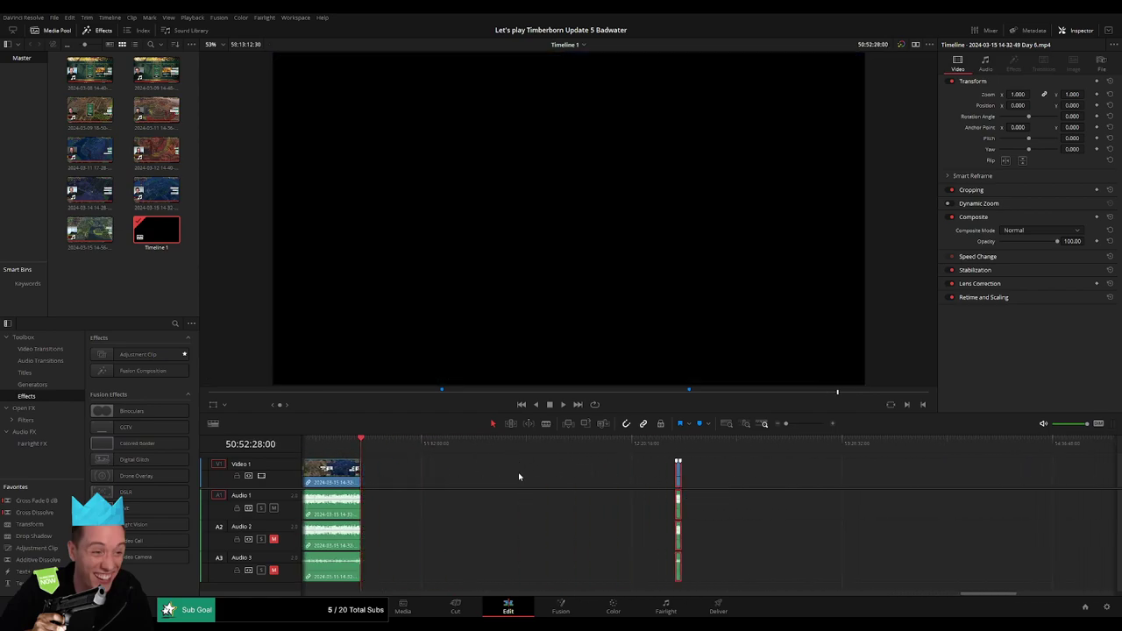
{"action": "left_click", "coordinate": [506, 482]}
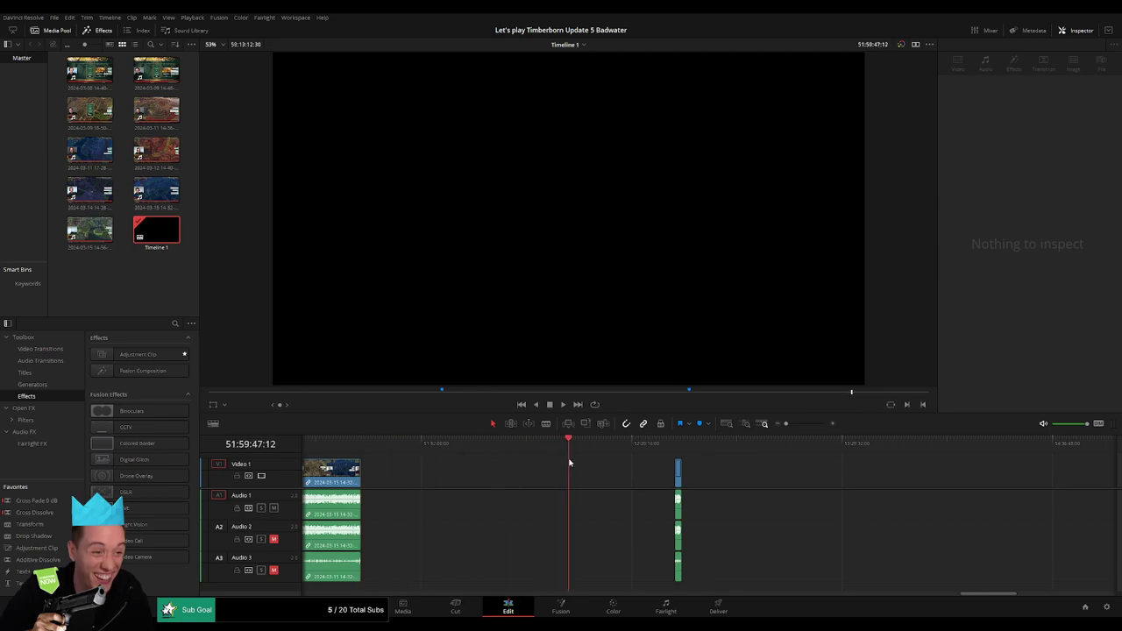
{"action": "left_click", "coordinate": [796, 425]}
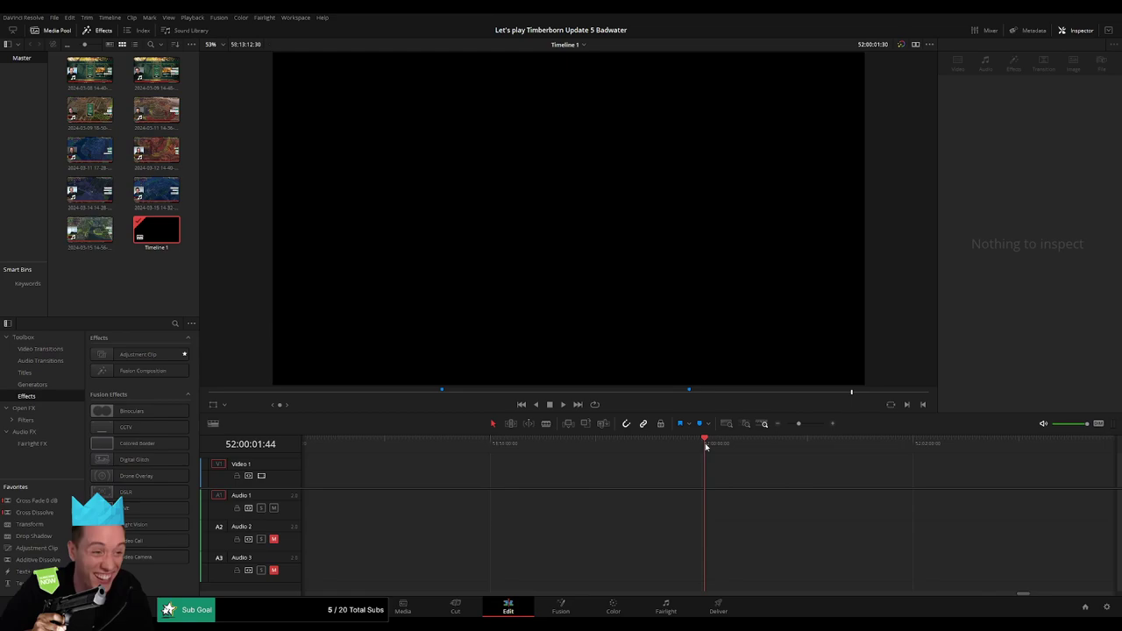
{"action": "left_click", "coordinate": [787, 425]}
{"action": "left_click_drag", "start_coordinate": [819, 478], "coordinate": [746, 479]}
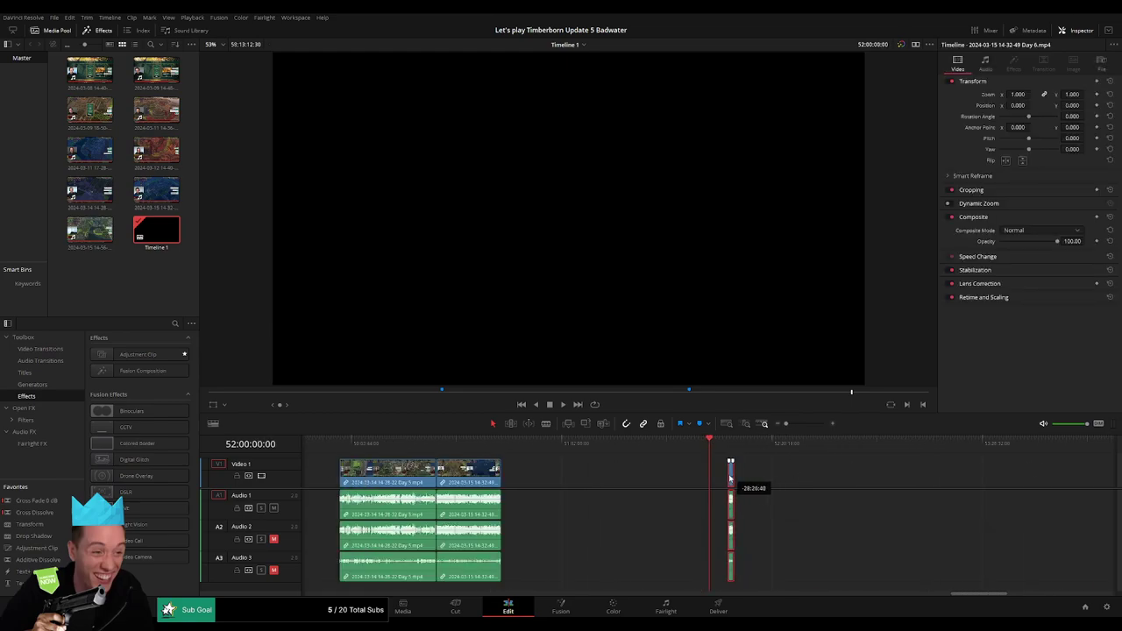
{"action": "scroll", "coordinate": [521, 467], "scroll_direction": "right", "scroll_amount": 5}
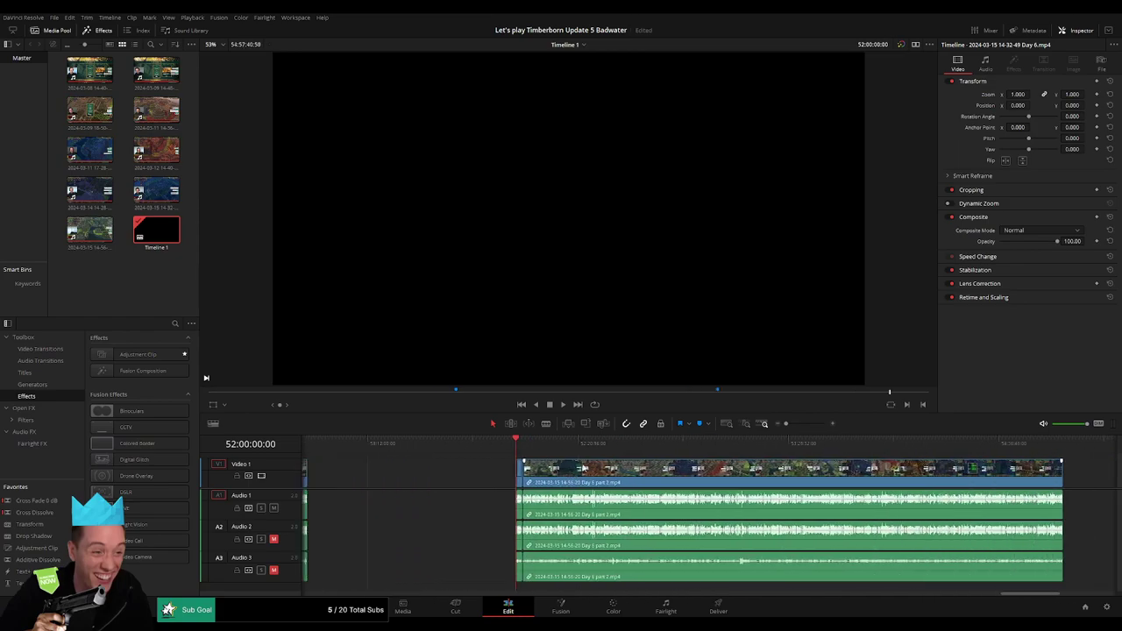
{"action": "key", "text": "space"}
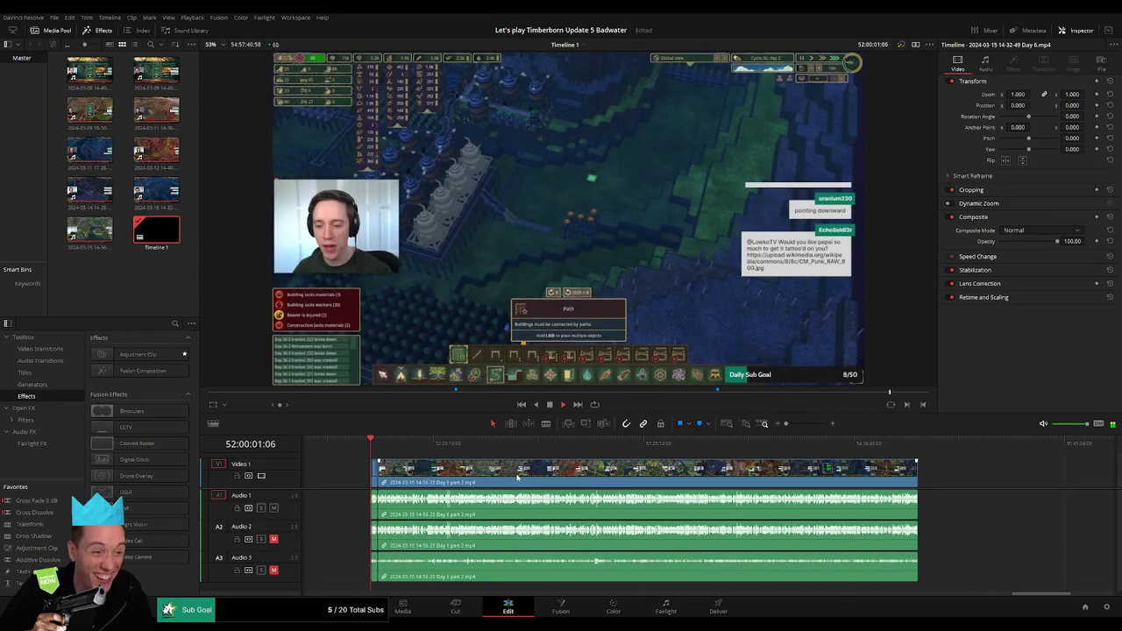
Scrub and play through the Day 6 footage to find the unwanted section
{"action": "scroll", "coordinate": [728, 438], "scroll_direction": "up", "scroll_amount": 3}
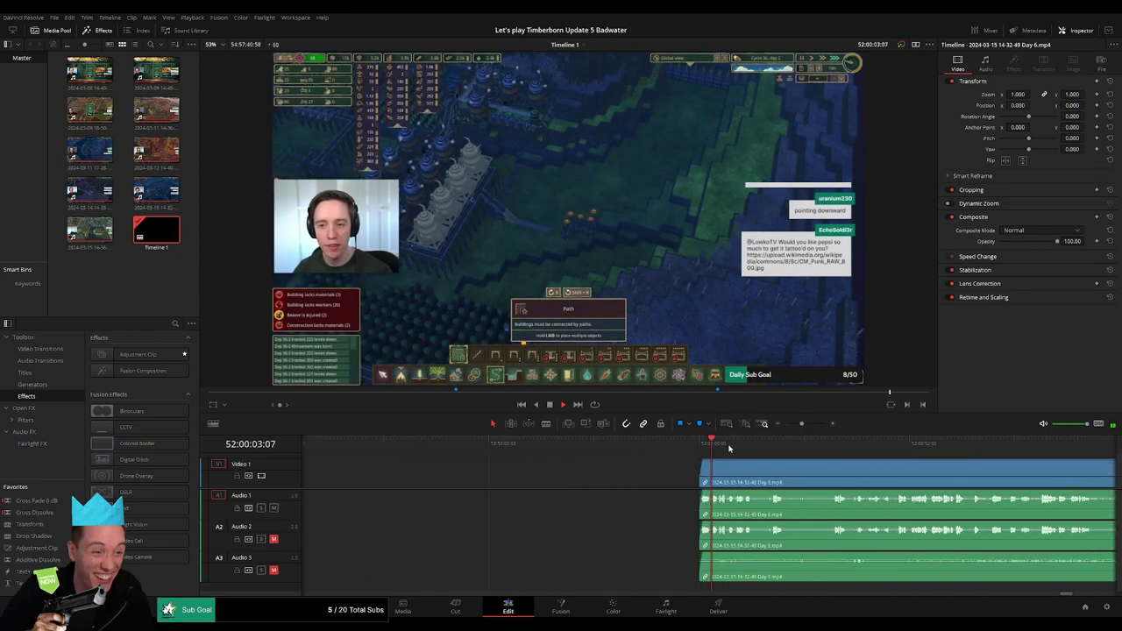
{"action": "left_click", "coordinate": [760, 447]}
{"action": "scroll", "coordinate": [614, 473], "scroll_direction": "right", "scroll_amount": 4}
{"action": "left_click", "coordinate": [533, 442]}
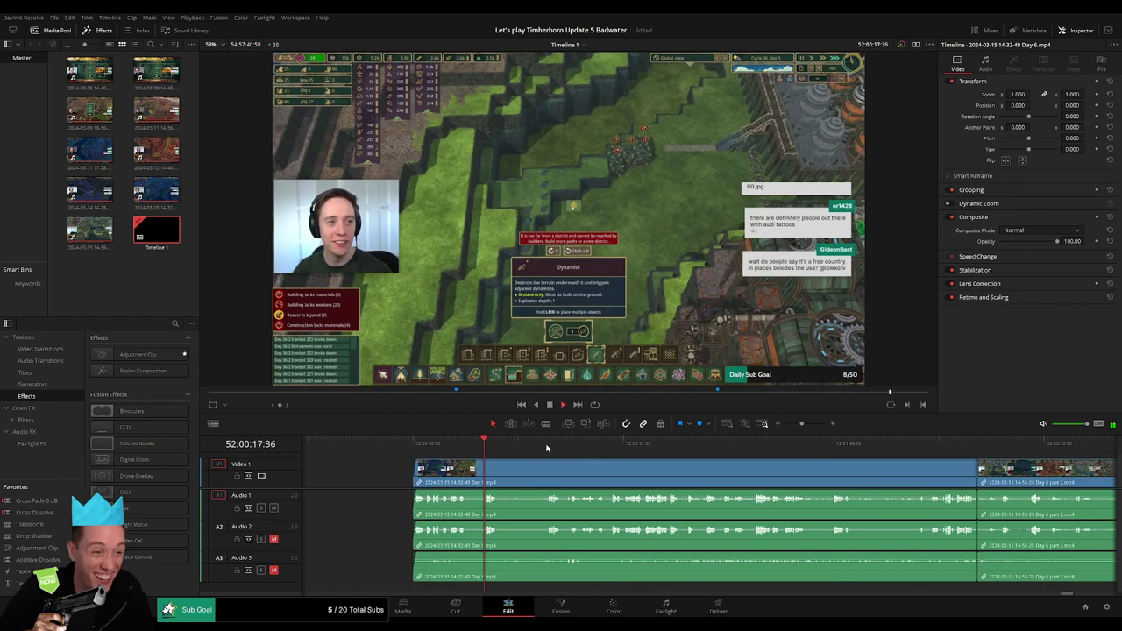
{"action": "left_click_drag", "start_coordinate": [533, 443], "coordinate": [647, 445]}
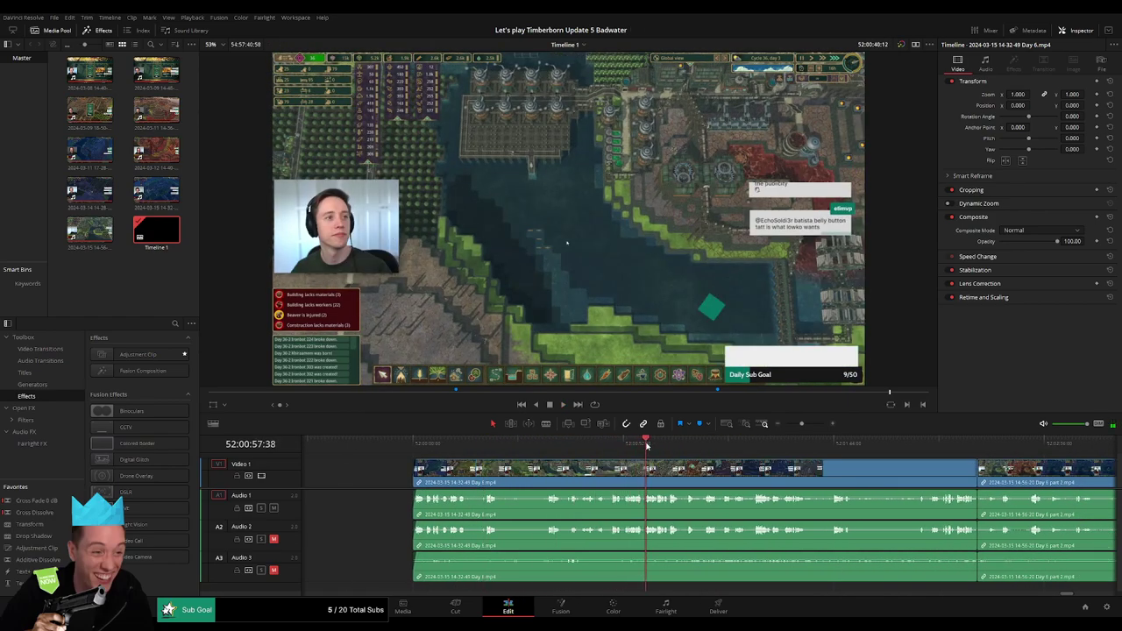
{"action": "left_click_drag", "start_coordinate": [647, 446], "coordinate": [750, 444]}
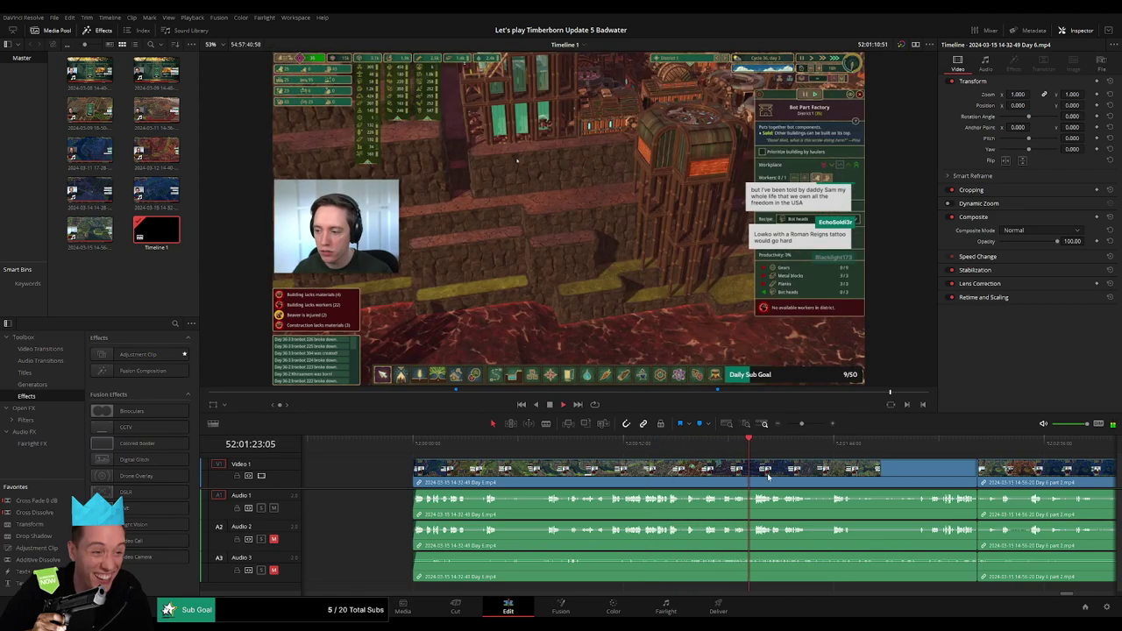
{"action": "scroll", "coordinate": [666, 465], "scroll_direction": "right", "scroll_amount": 1}
{"action": "scroll", "coordinate": [667, 464], "scroll_direction": "right", "scroll_amount": 2}
{"action": "left_click", "coordinate": [647, 443]}
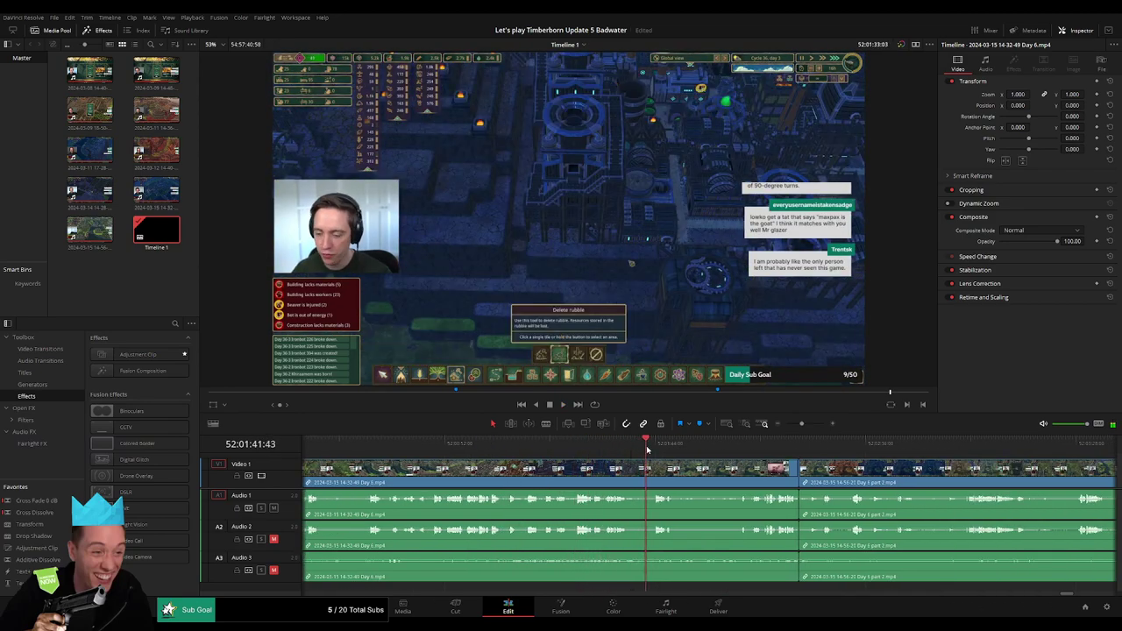
{"action": "left_click_drag", "start_coordinate": [647, 446], "coordinate": [739, 445]}
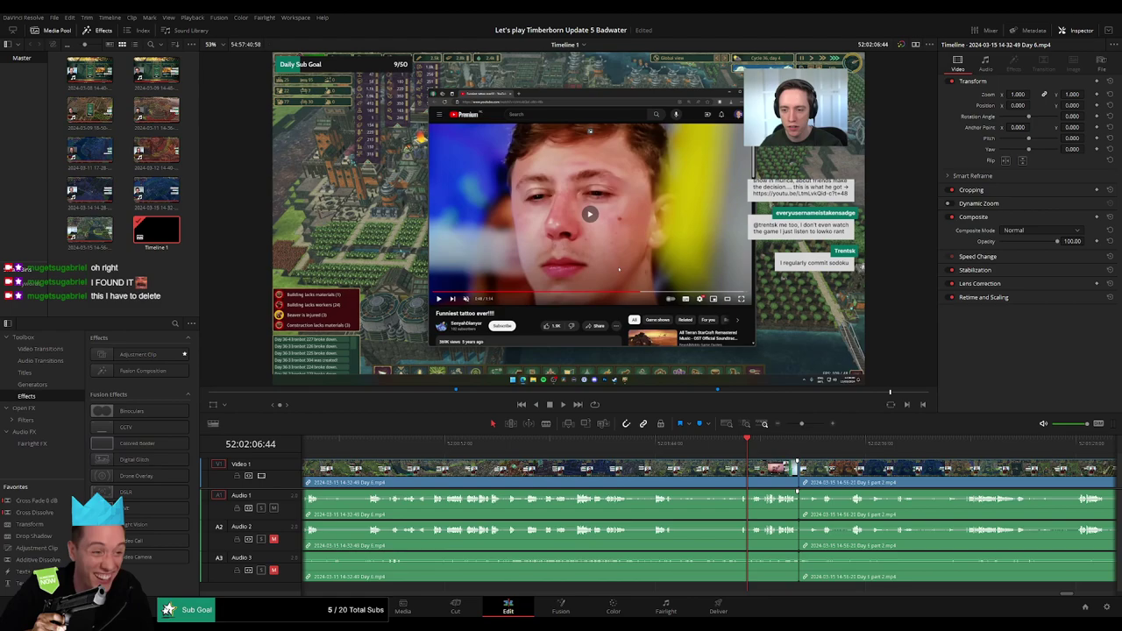
{"action": "left_click", "coordinate": [664, 443]}
{"action": "key", "text": "space"}
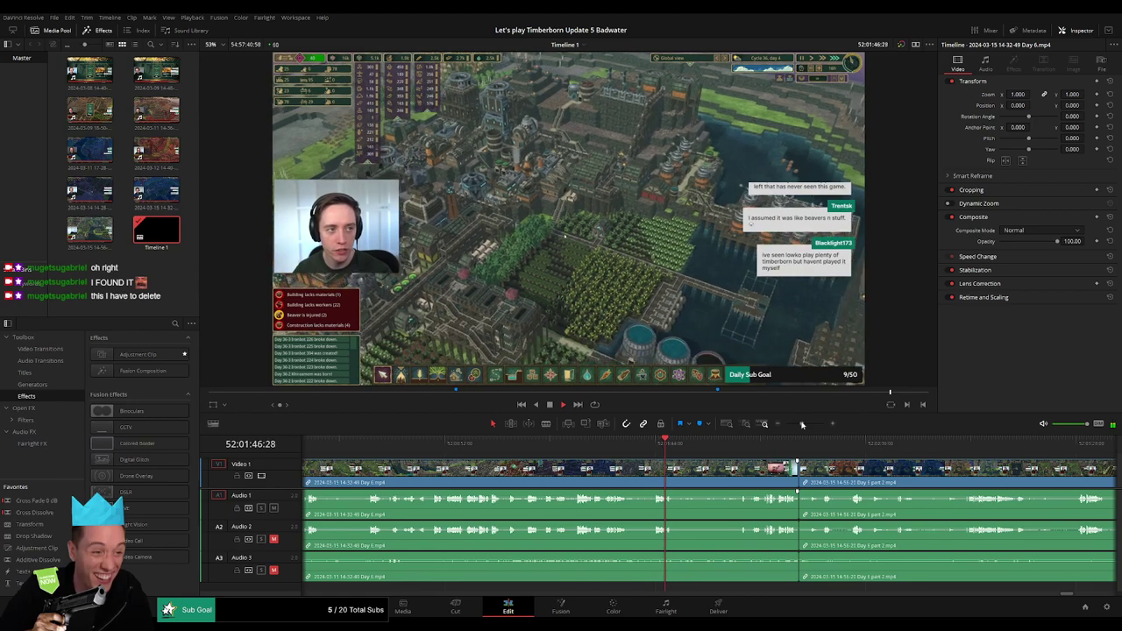
Zoom in around 52:02:04 and select the unwanted Day 6 section
{"action": "left_click_drag", "start_coordinate": [802, 424], "coordinate": [807, 423]}
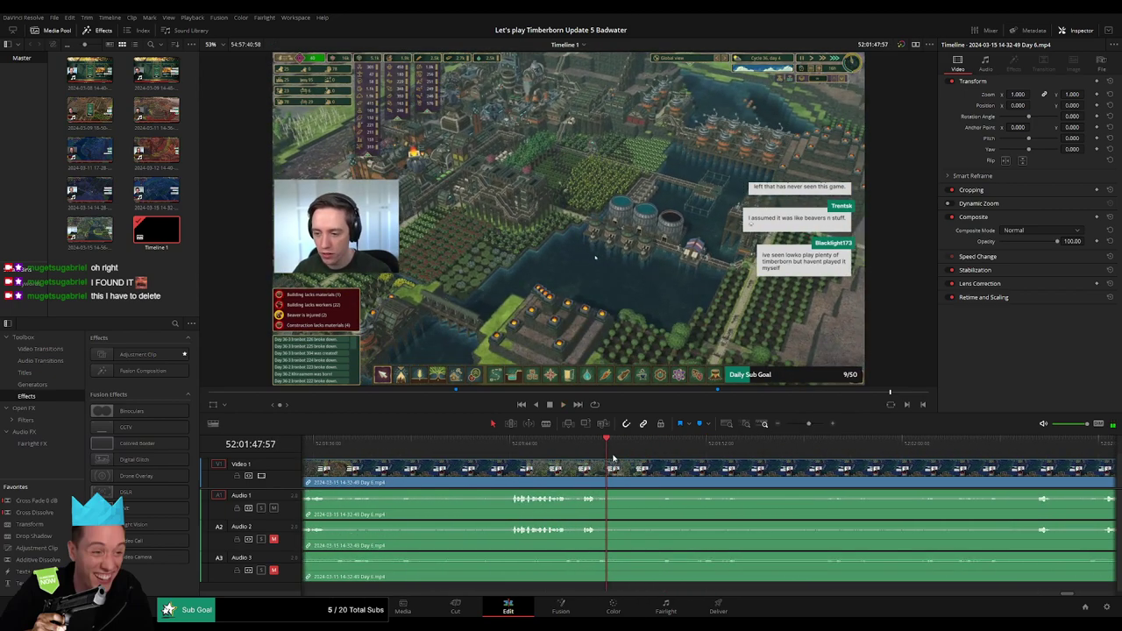
{"action": "left_click_drag", "start_coordinate": [609, 450], "coordinate": [613, 449]}
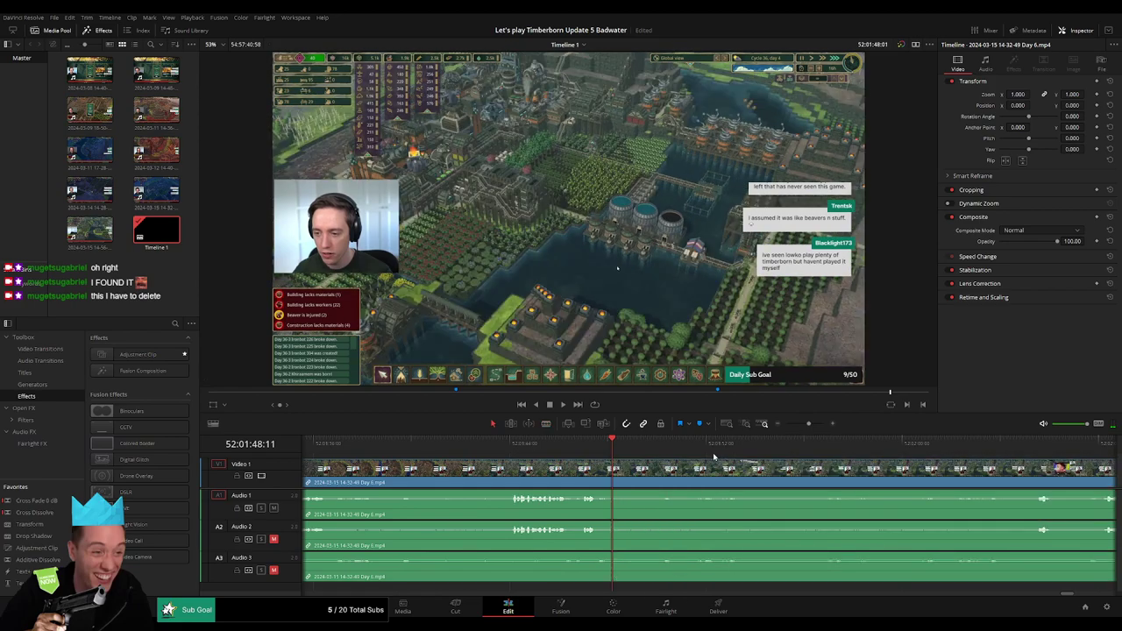
{"action": "left_click_drag", "start_coordinate": [809, 424], "coordinate": [802, 426]}
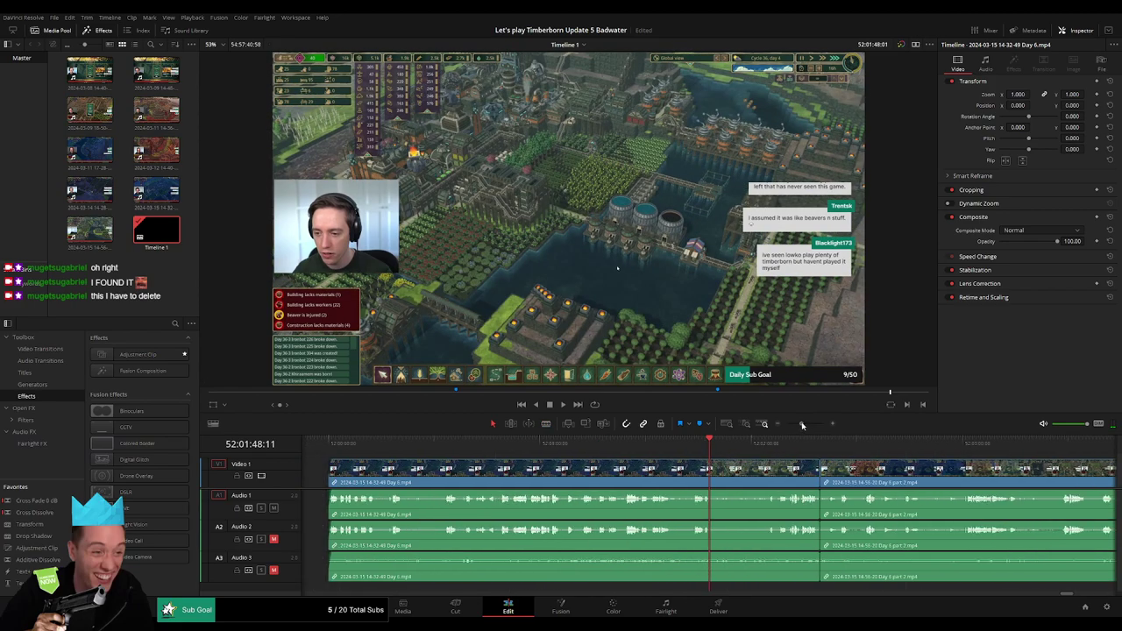
{"action": "left_click", "coordinate": [761, 448]}
{"action": "left_click_drag", "start_coordinate": [800, 424], "coordinate": [806, 426]}
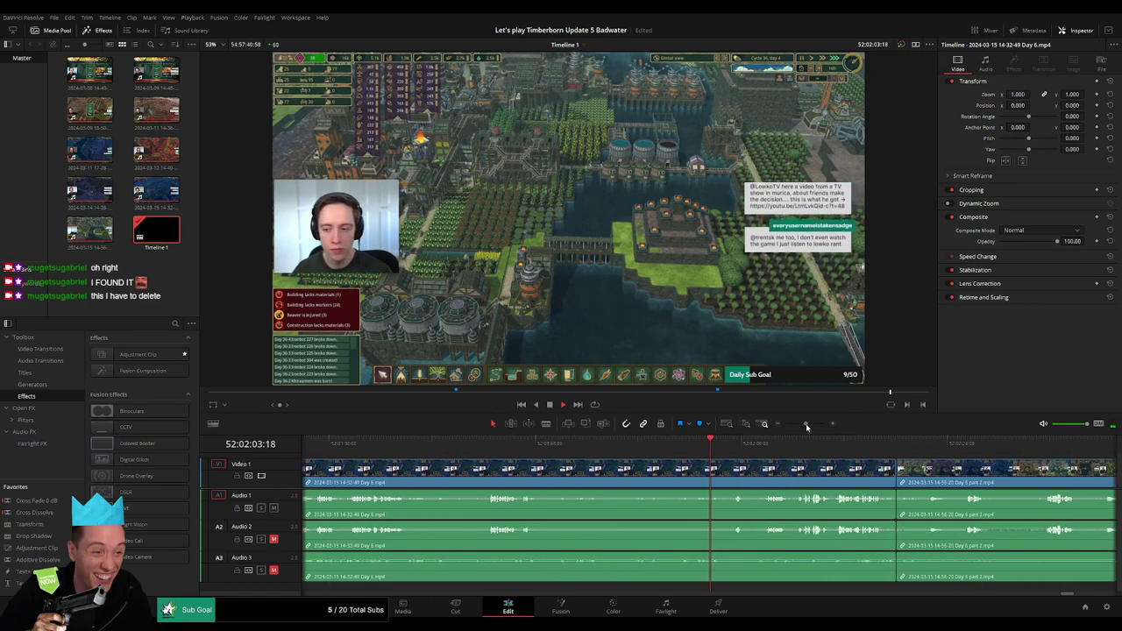
{"action": "left_click", "coordinate": [774, 478]}
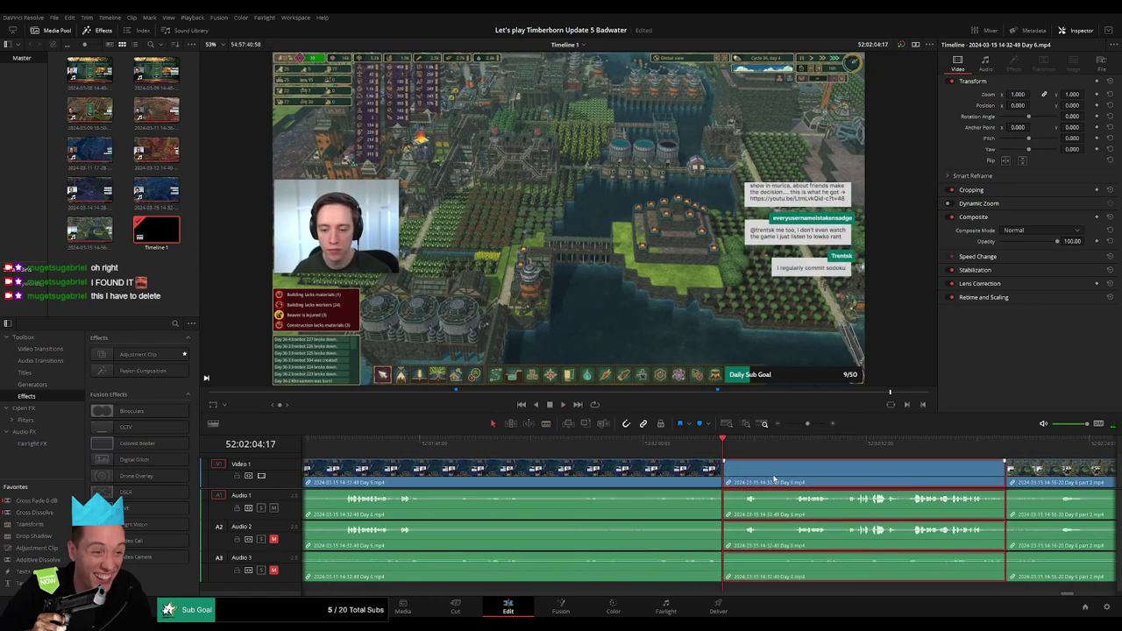
Delete the unwanted section and slide part 2 left, then undo both edits
{"action": "key", "text": "BackSpace"}
{"action": "left_click_drag", "start_coordinate": [1043, 477], "coordinate": [769, 486]}
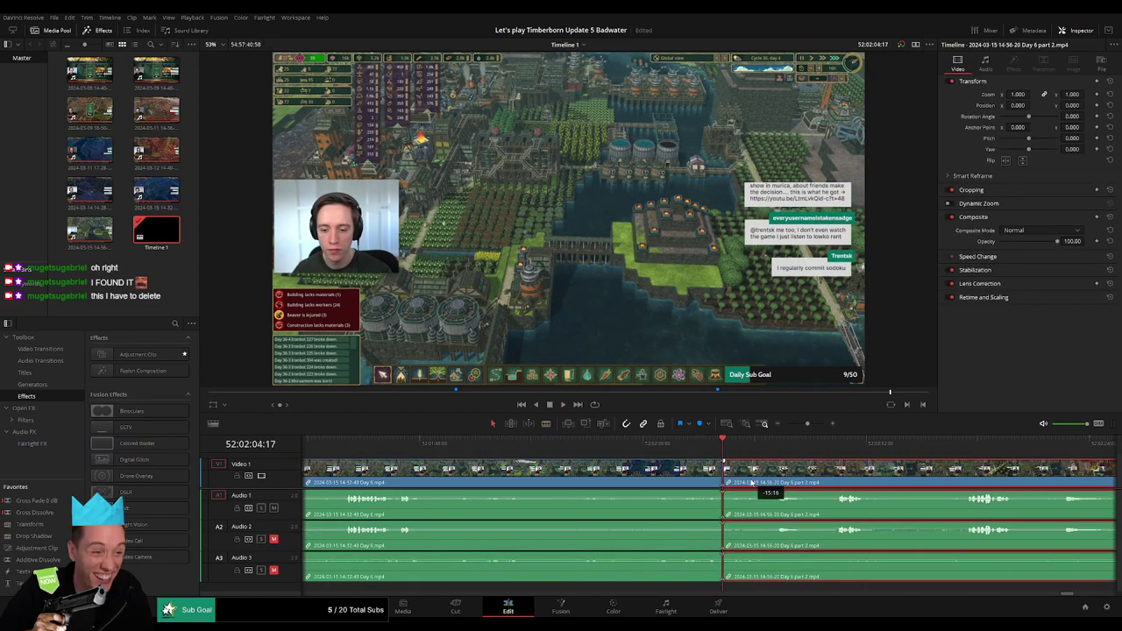
{"action": "left_click", "coordinate": [775, 442]}
{"action": "scroll", "coordinate": [754, 491], "scroll_direction": "right", "scroll_amount": 3}
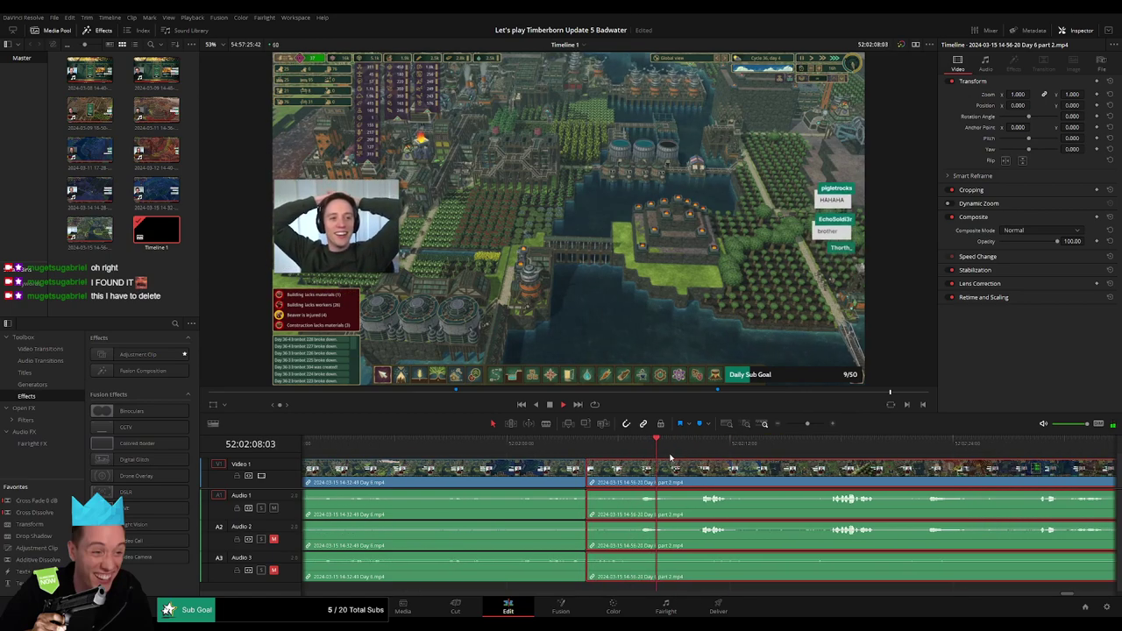
{"action": "left_click", "coordinate": [705, 442]}
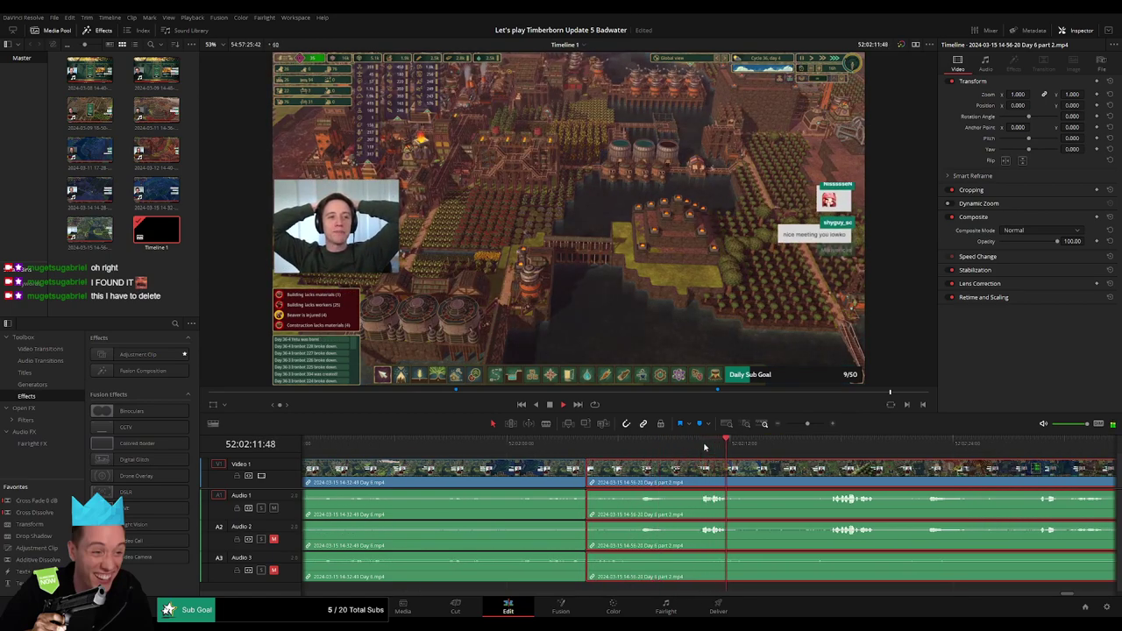
{"action": "key", "text": "ctrl+z"}
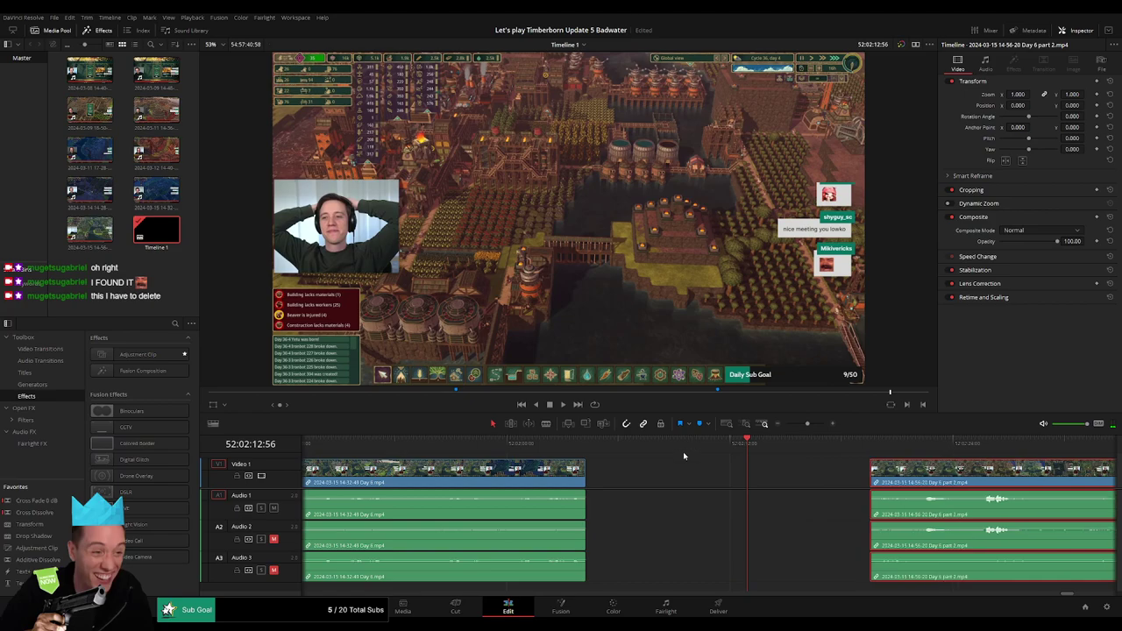
{"action": "key", "text": "ctrl+z"}
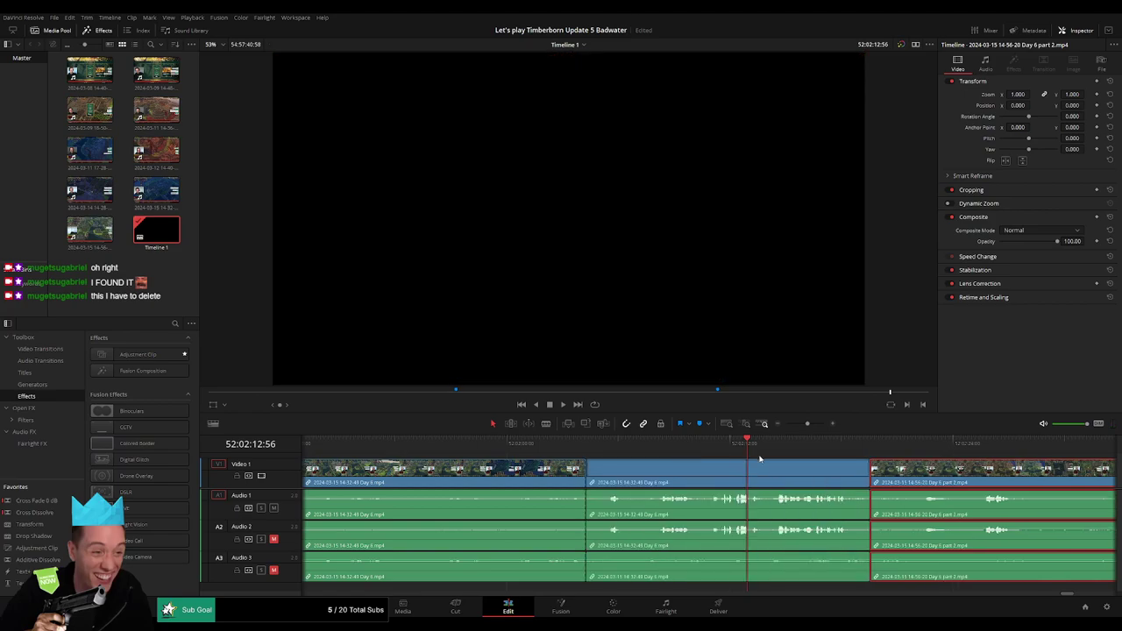
{"action": "left_click", "coordinate": [753, 445]}
Blade all clips at the start and end of the YouTube video section
{"action": "left_click", "coordinate": [710, 446]}
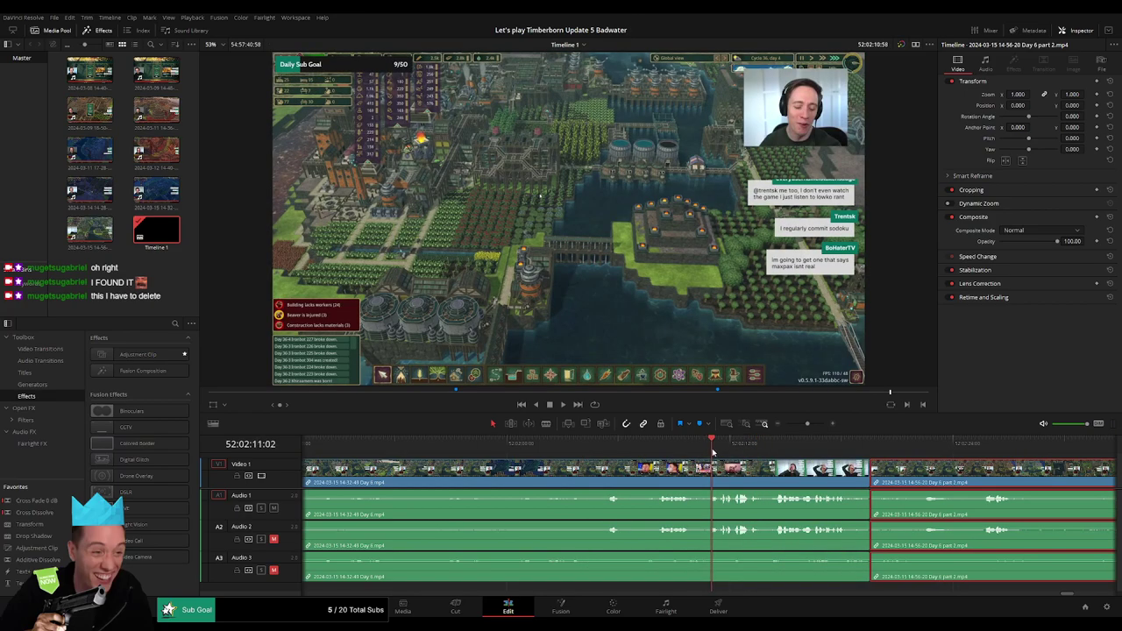
{"action": "left_click", "coordinate": [692, 451]}
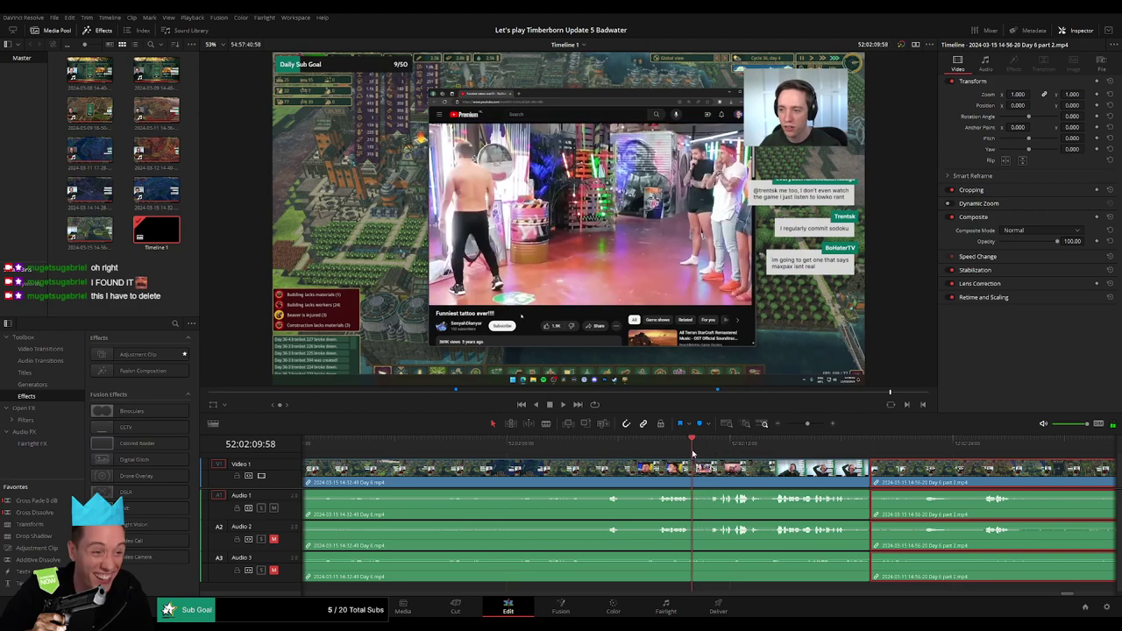
{"action": "left_click", "coordinate": [693, 474]}
{"action": "key", "text": "space"}
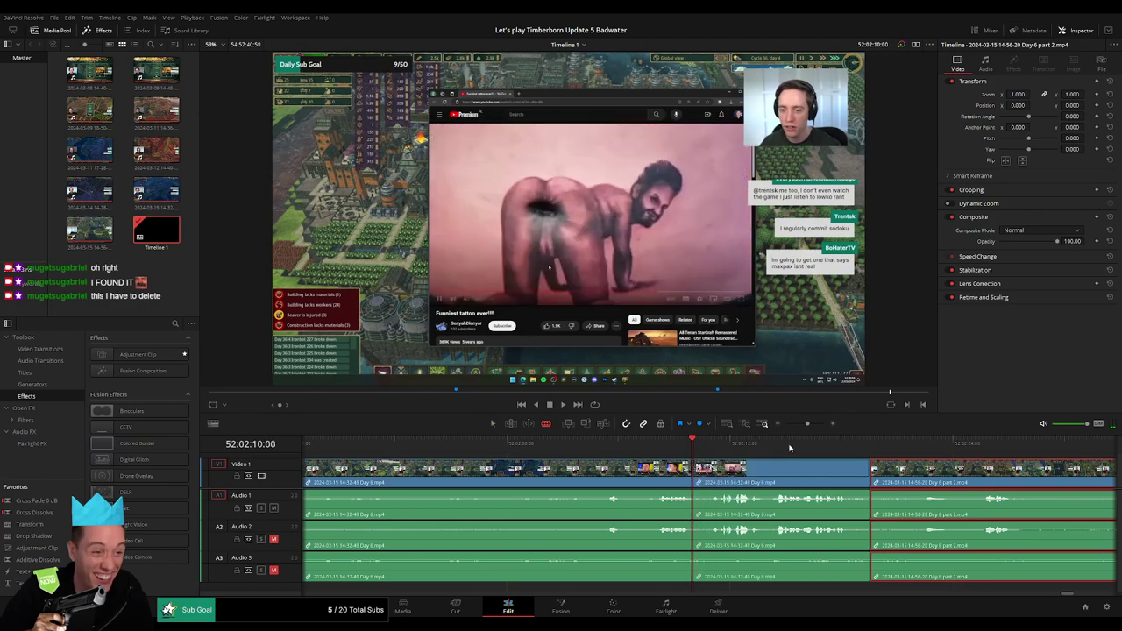
{"action": "left_click", "coordinate": [775, 445]}
{"action": "left_click_drag", "start_coordinate": [780, 445], "coordinate": [767, 447]}
{"action": "left_click", "coordinate": [768, 474]}
Delete the YouTube video piece and slide the following clip left to close the gap
{"action": "left_click", "coordinate": [741, 445]}
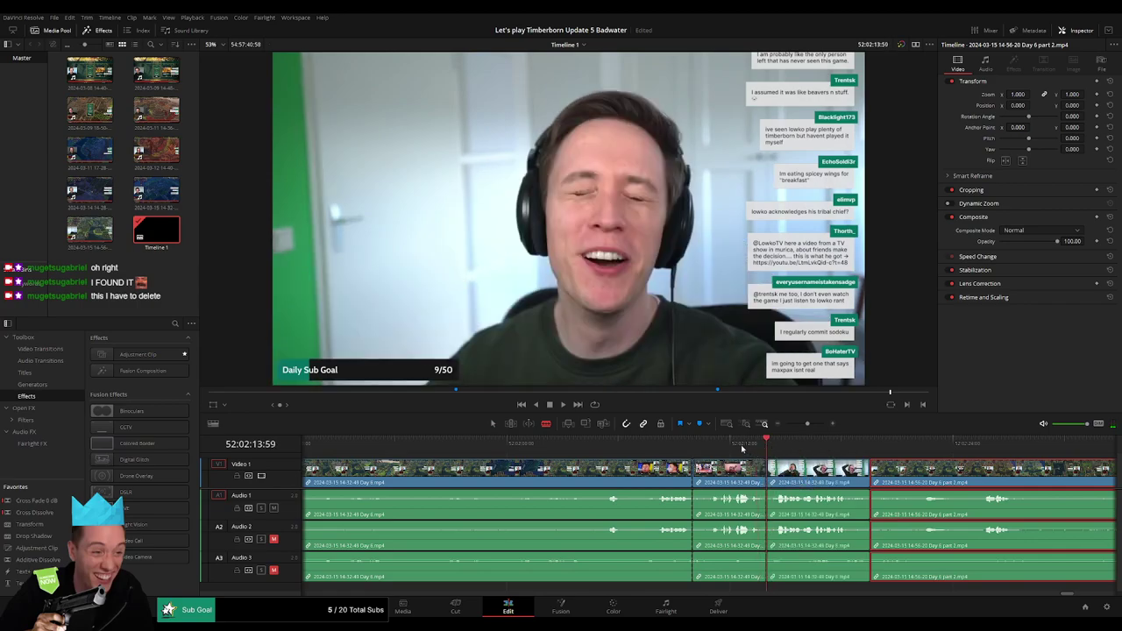
{"action": "left_click_drag", "start_coordinate": [739, 448], "coordinate": [725, 448]}
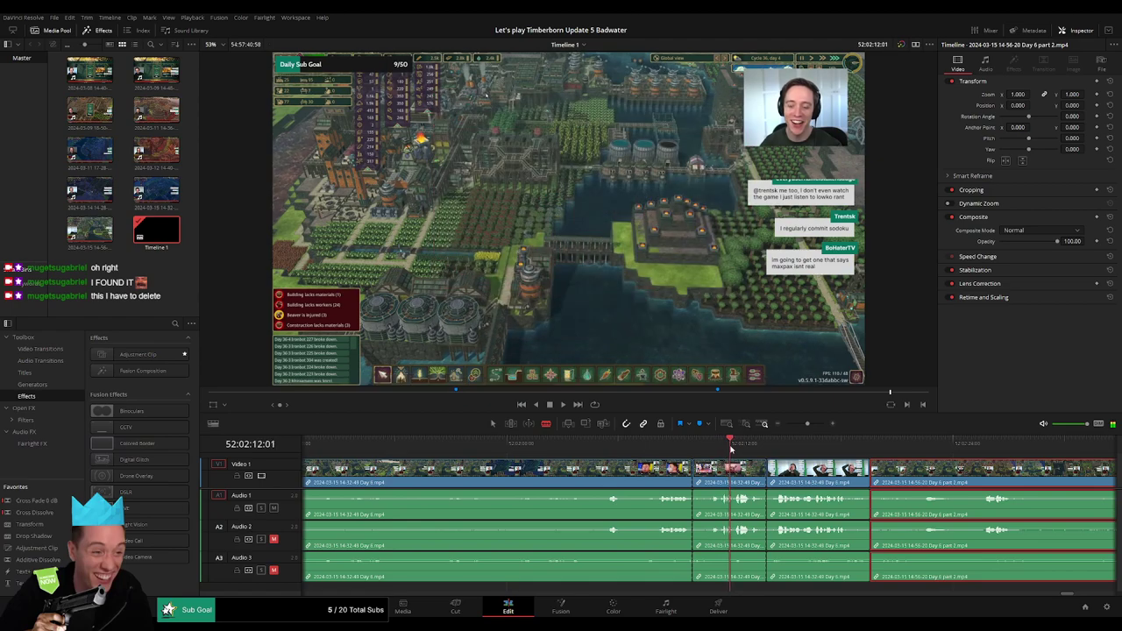
{"action": "left_click_drag", "start_coordinate": [728, 448], "coordinate": [735, 448]}
{"action": "left_click", "coordinate": [735, 473]}
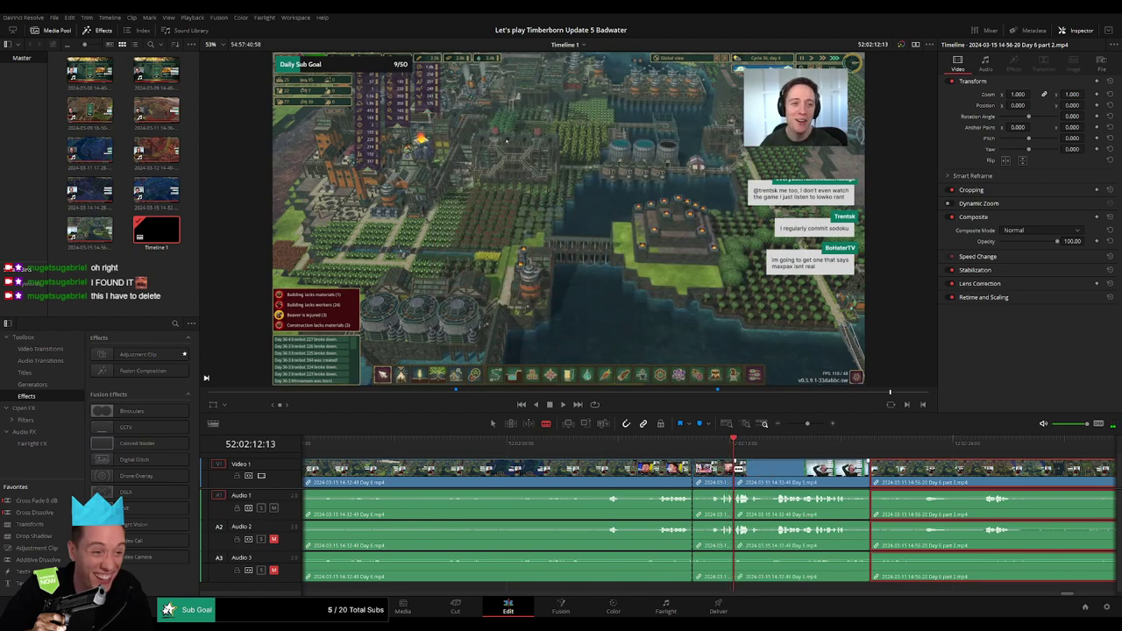
{"action": "key", "text": "a"}
{"action": "left_click", "coordinate": [721, 478]}
{"action": "key", "text": "Delete"}
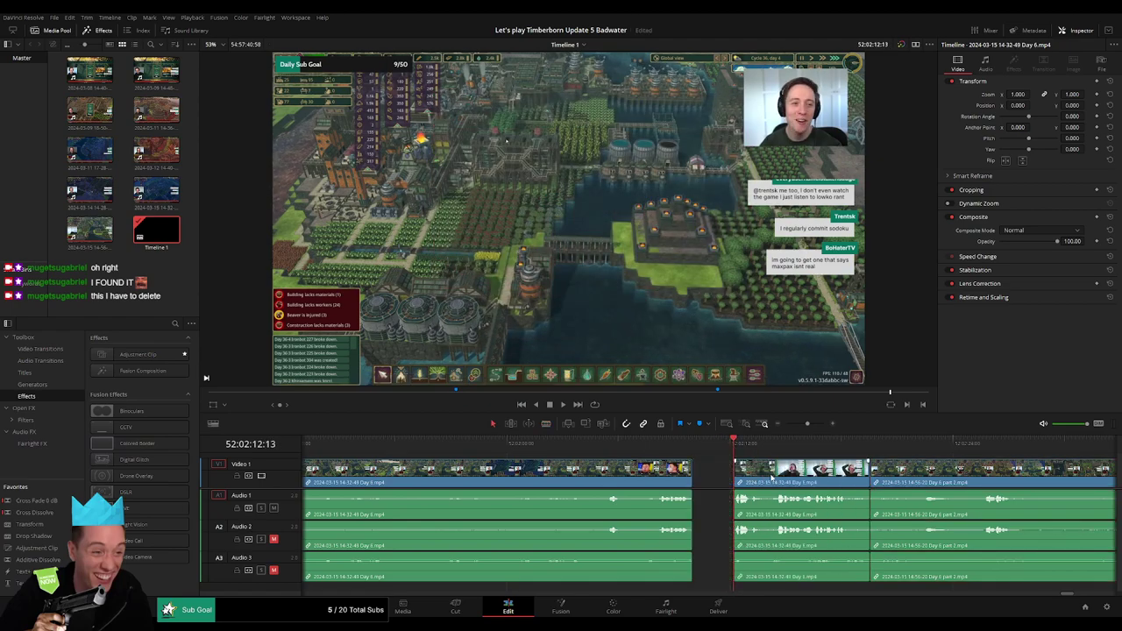
{"action": "left_click_drag", "start_coordinate": [770, 478], "coordinate": [696, 476]}
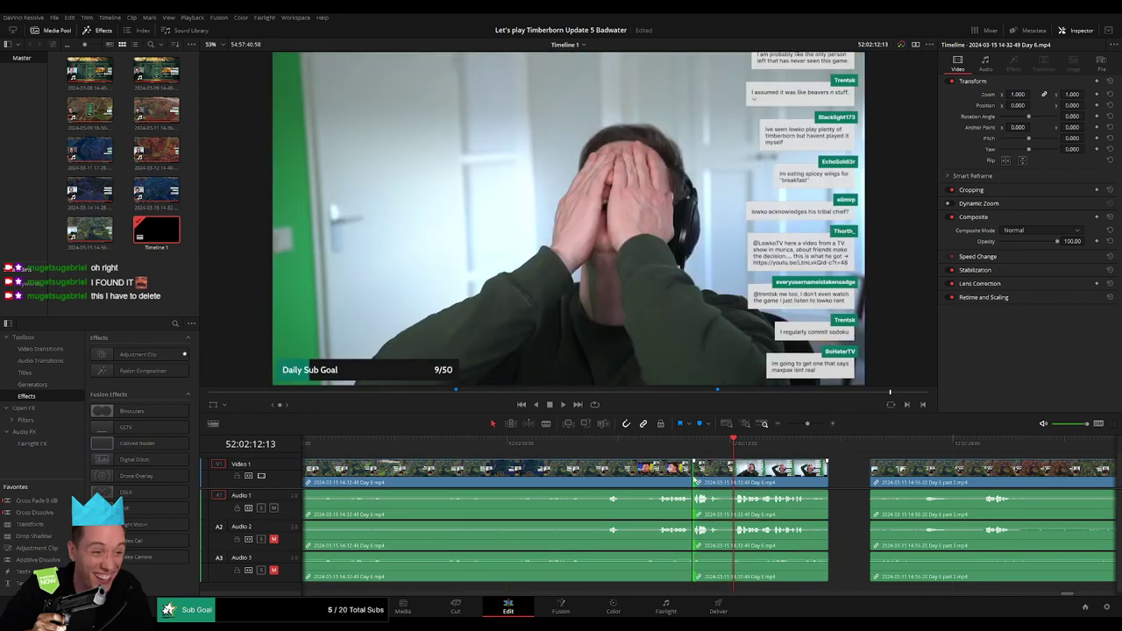
{"action": "key", "text": "q"}
{"action": "left_click", "coordinate": [694, 451]}
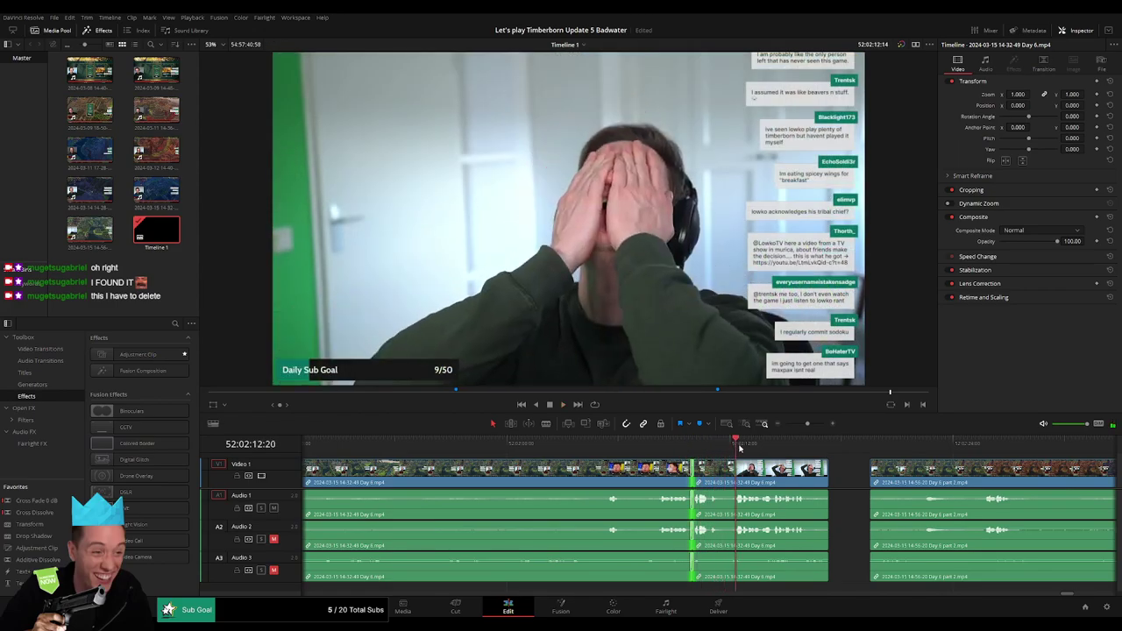
Split part 2 at its start, remove the short piece, and play across the join
{"action": "scroll", "coordinate": [666, 453], "scroll_direction": "right", "scroll_amount": 5}
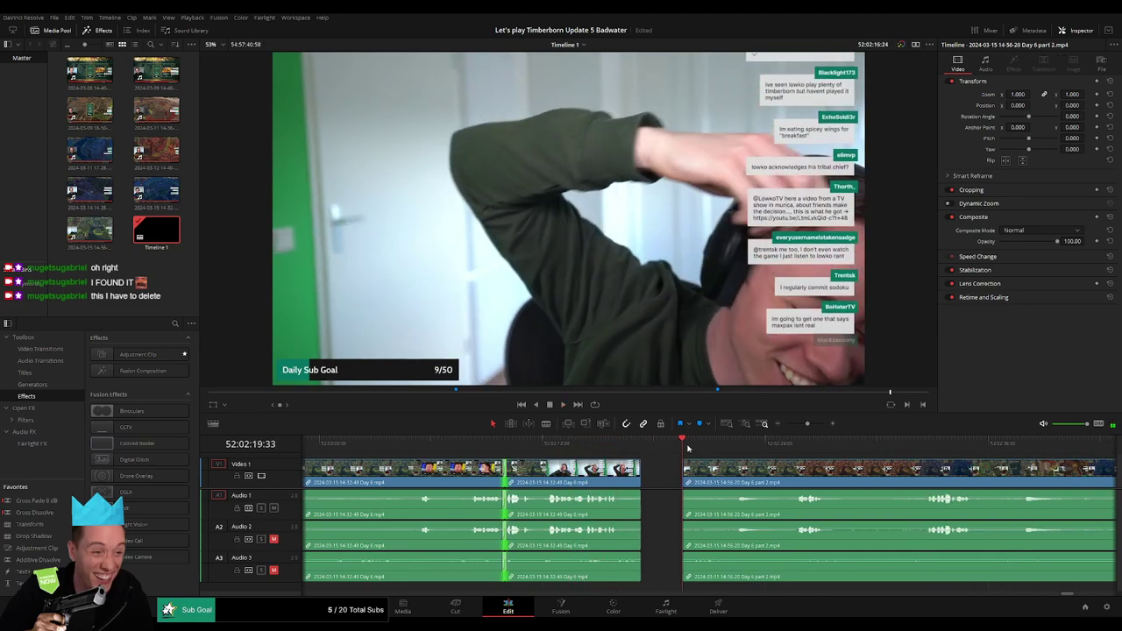
{"action": "left_click", "coordinate": [731, 448]}
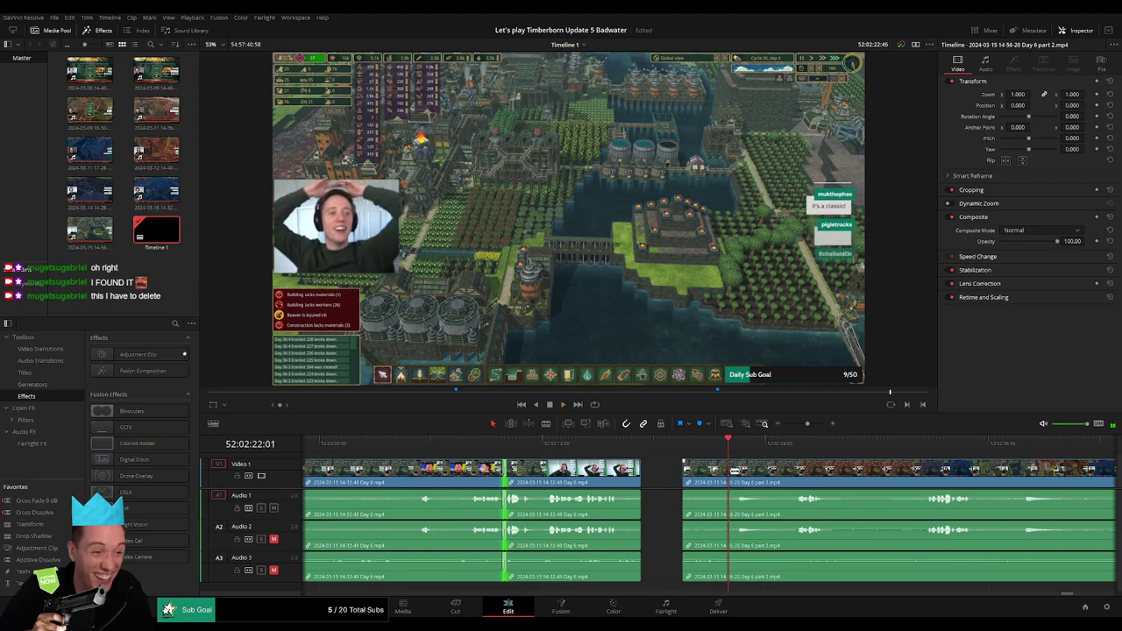
{"action": "key", "text": "ctrl+b"}
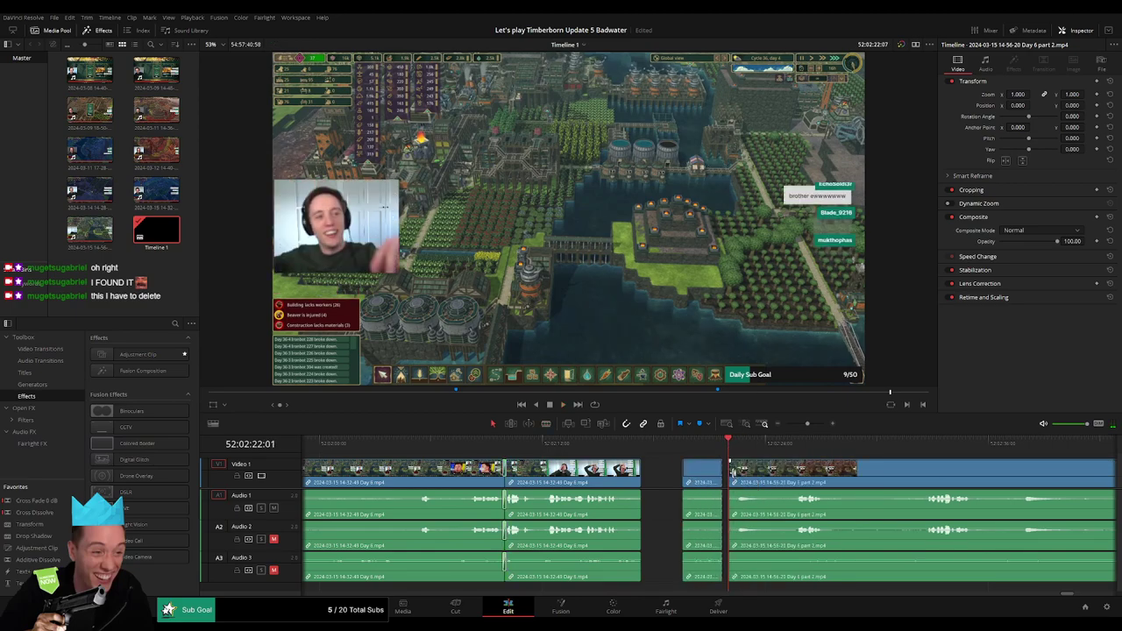
{"action": "left_click_drag", "start_coordinate": [730, 469], "coordinate": [682, 482]}
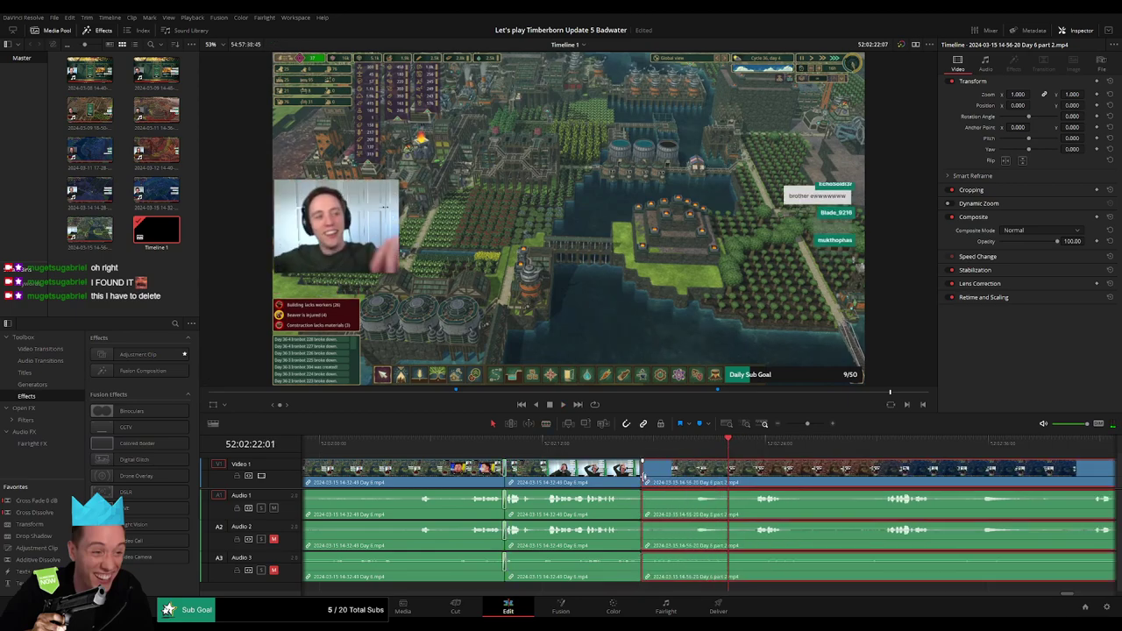
{"action": "left_click", "coordinate": [643, 477]}
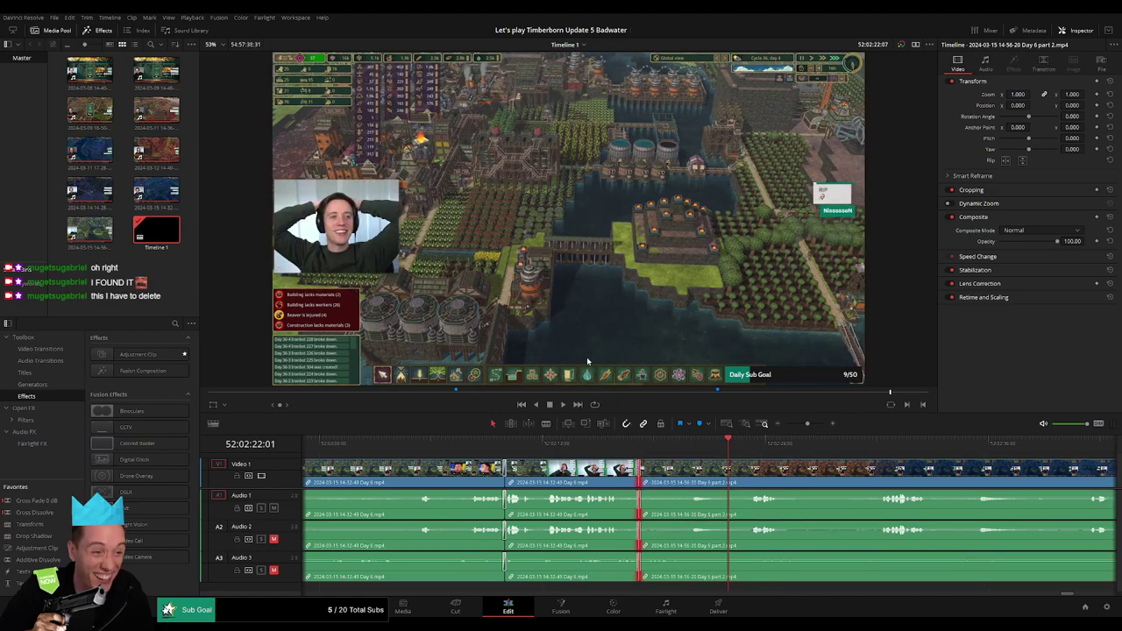
{"action": "key", "text": "slash"}
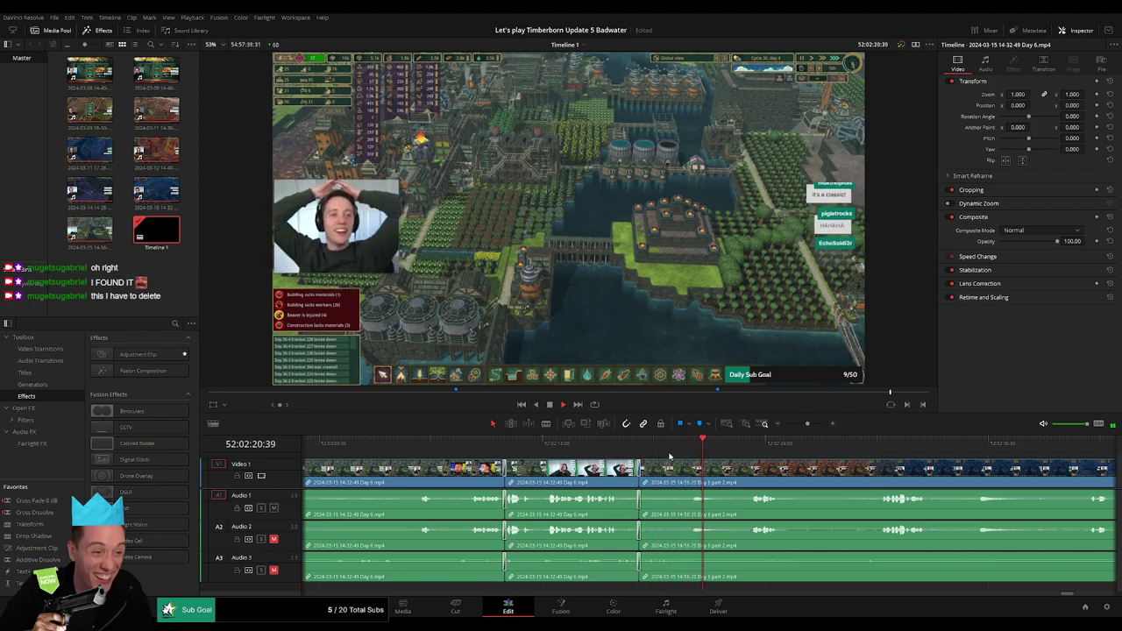
{"action": "left_click", "coordinate": [487, 444]}
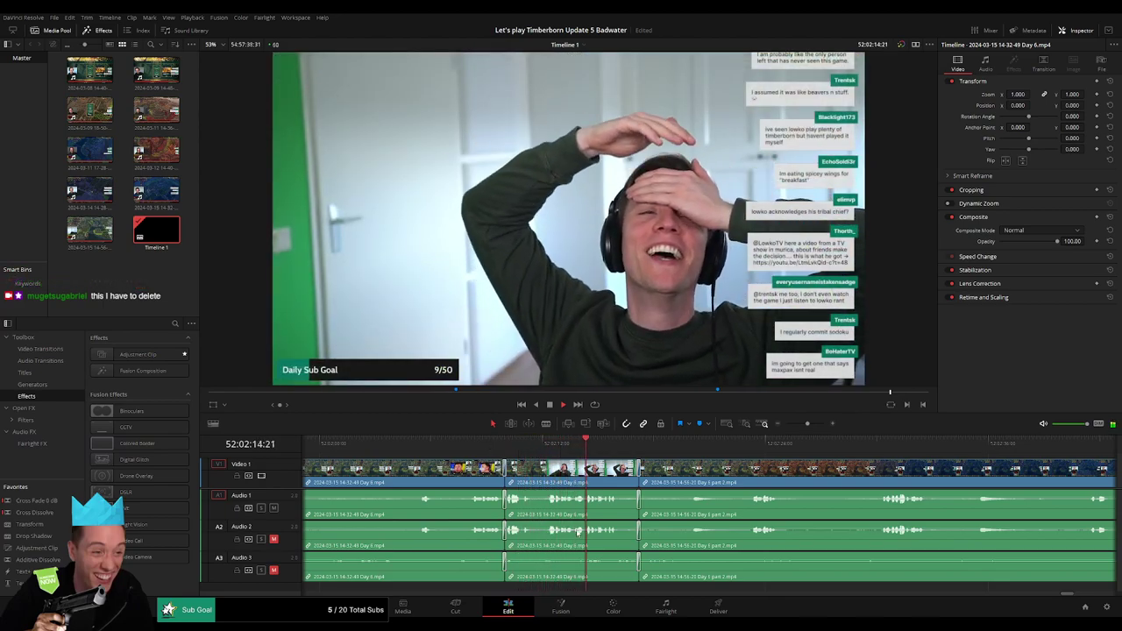
{"action": "left_click_drag", "start_coordinate": [681, 449], "coordinate": [880, 449]}
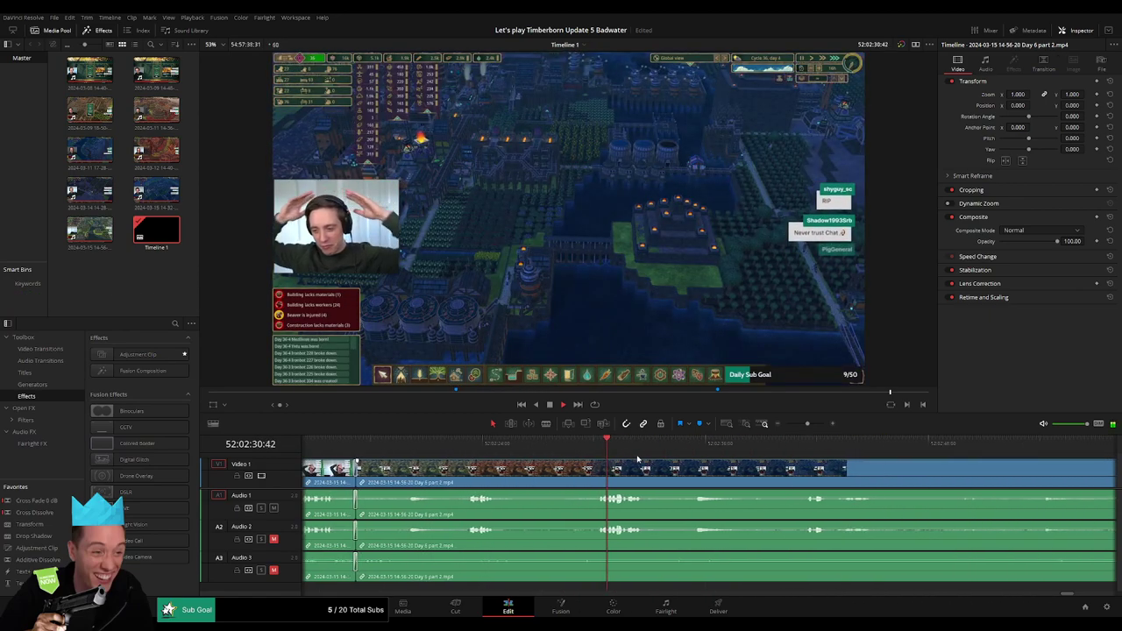
{"action": "left_click_drag", "start_coordinate": [807, 424], "coordinate": [779, 426]}
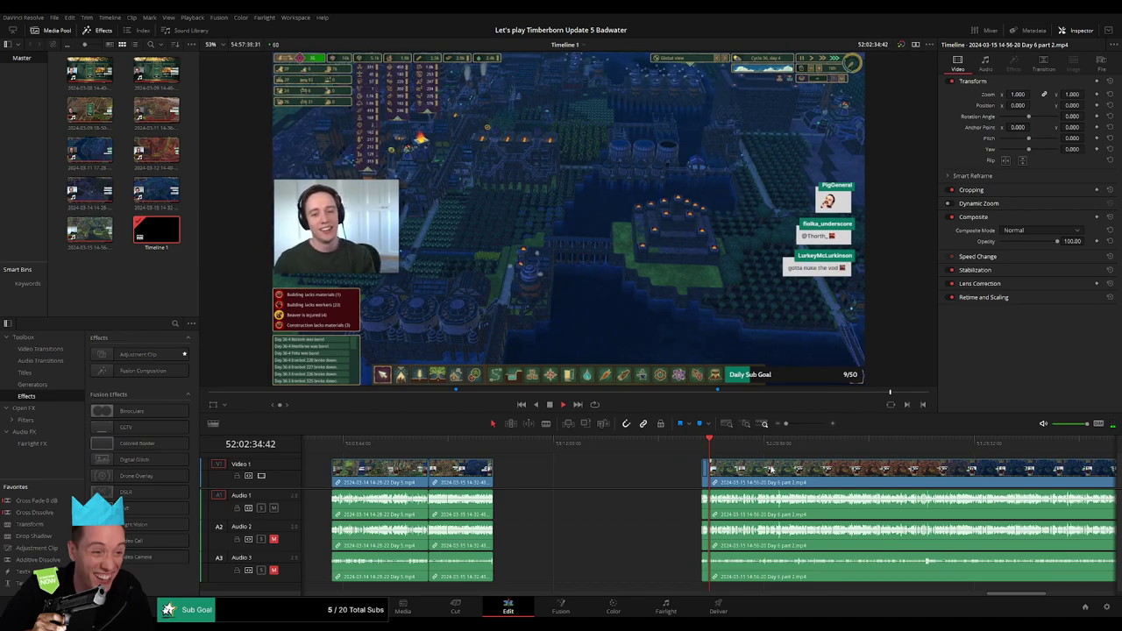
{"action": "scroll", "coordinate": [770, 494], "scroll_direction": "right", "scroll_amount": 5}
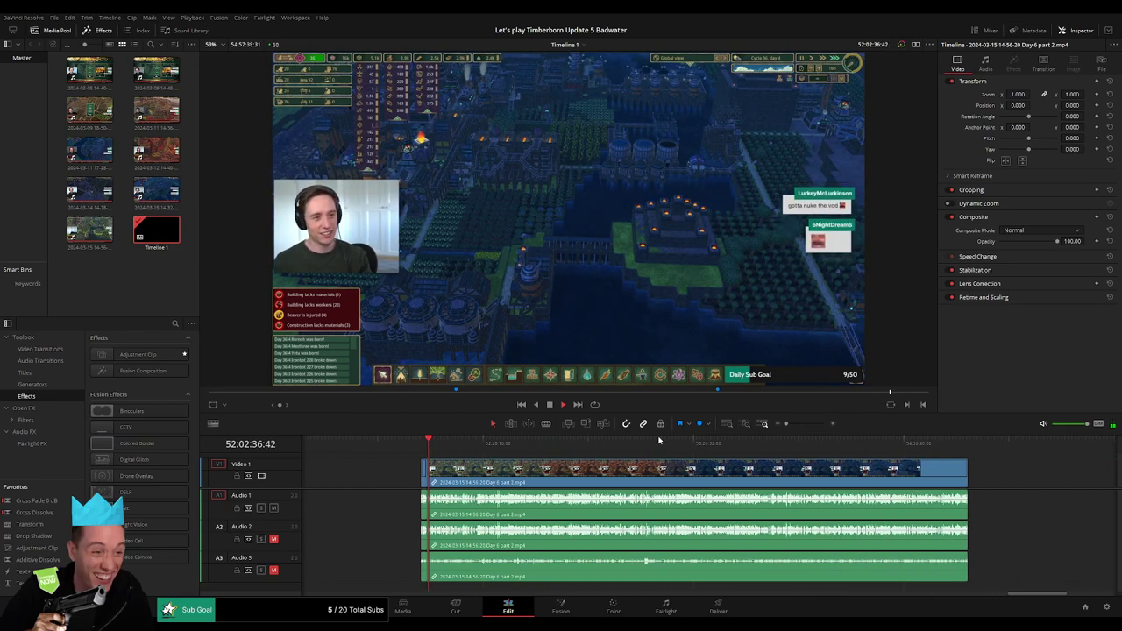
{"action": "left_click_drag", "start_coordinate": [783, 423], "coordinate": [798, 424]}
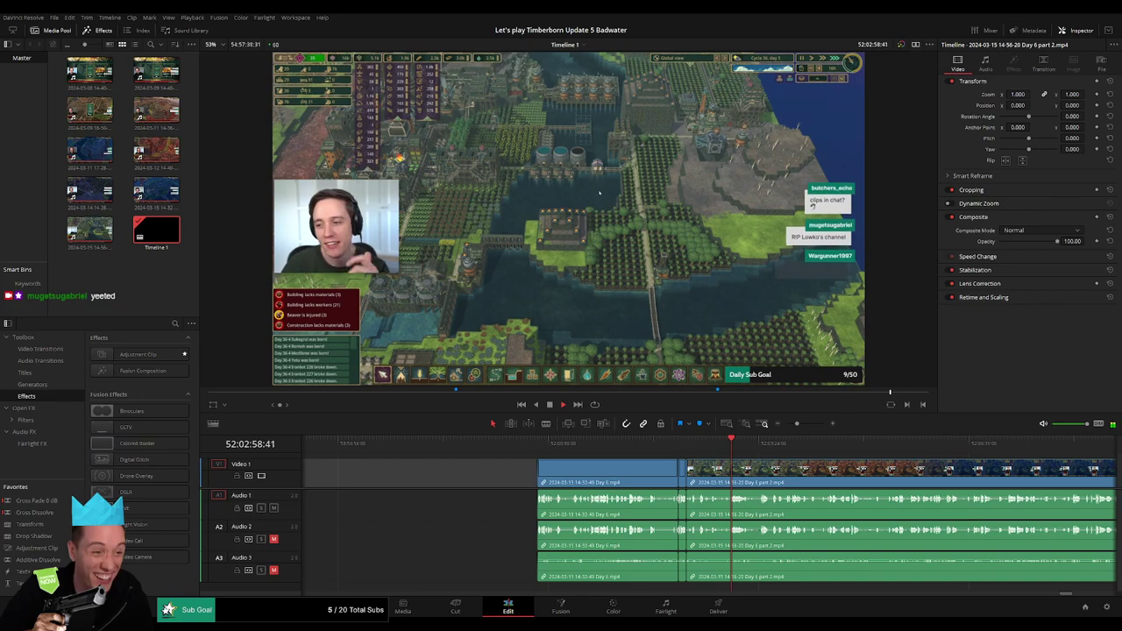
{"action": "scroll", "coordinate": [377, 481], "scroll_direction": "right", "scroll_amount": 2}
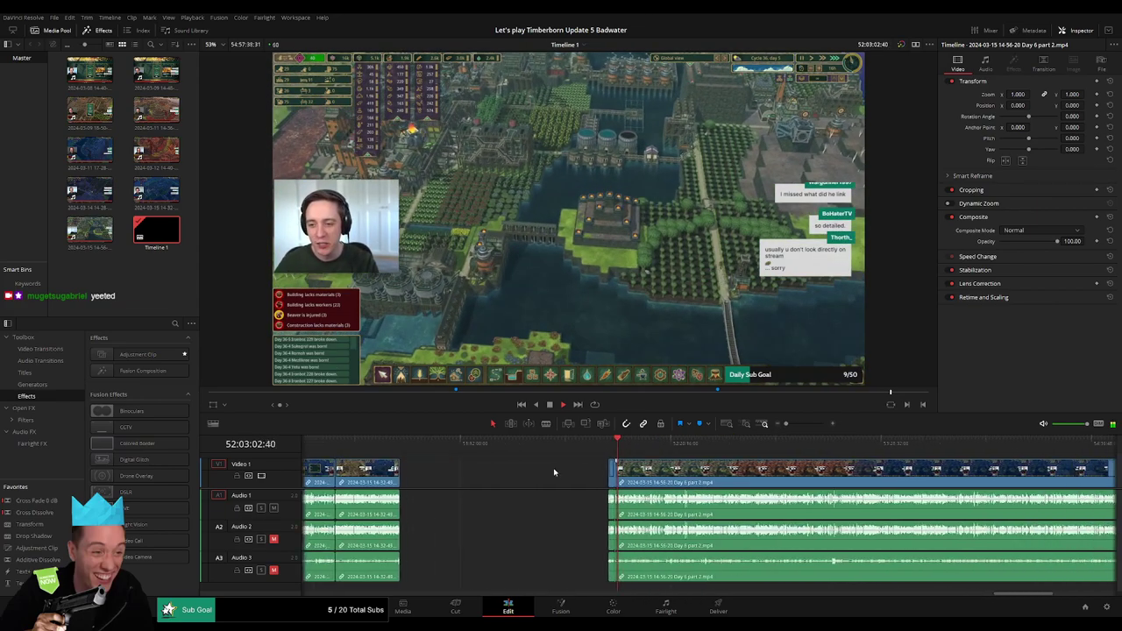
{"action": "scroll", "coordinate": [478, 478], "scroll_direction": "right", "scroll_amount": 3}
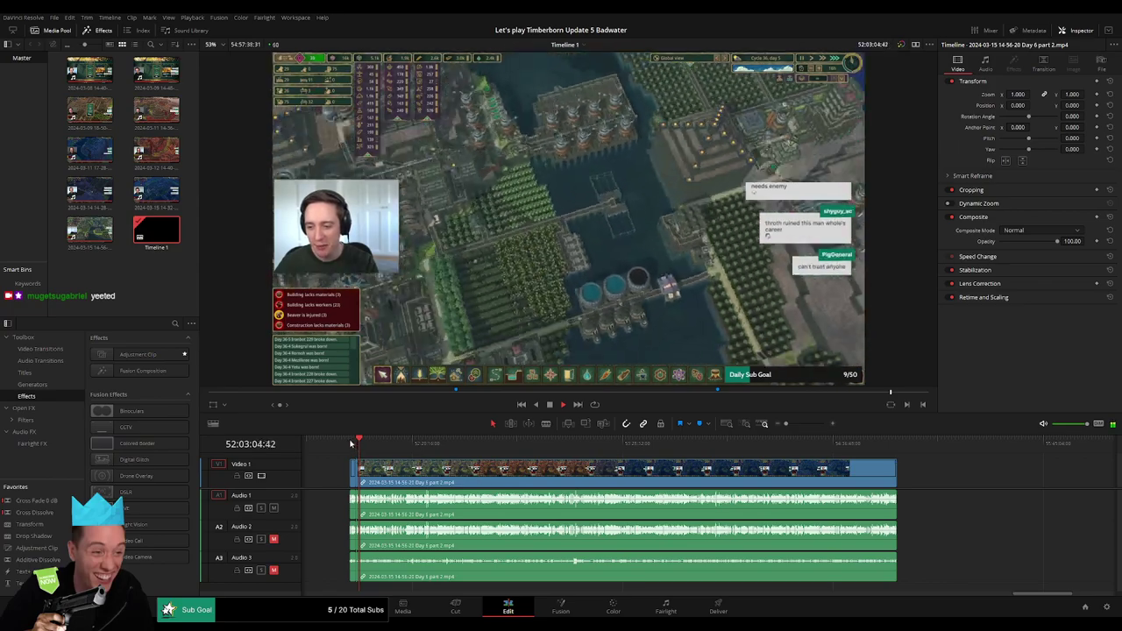
{"action": "left_click", "coordinate": [357, 442]}
{"action": "left_click_drag", "start_coordinate": [363, 442], "coordinate": [509, 453]}
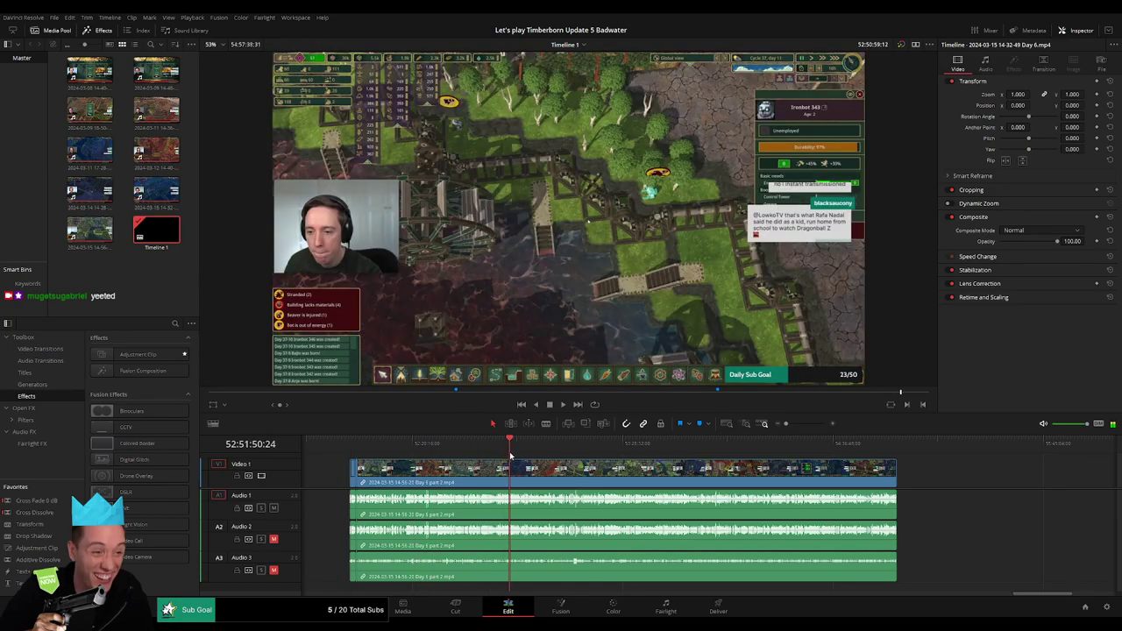
Play and scrub through the Day 6 footage to the cut point at 52:52:15:30
{"action": "left_click_drag", "start_coordinate": [790, 428], "coordinate": [808, 426]}
{"action": "left_click", "coordinate": [781, 445]}
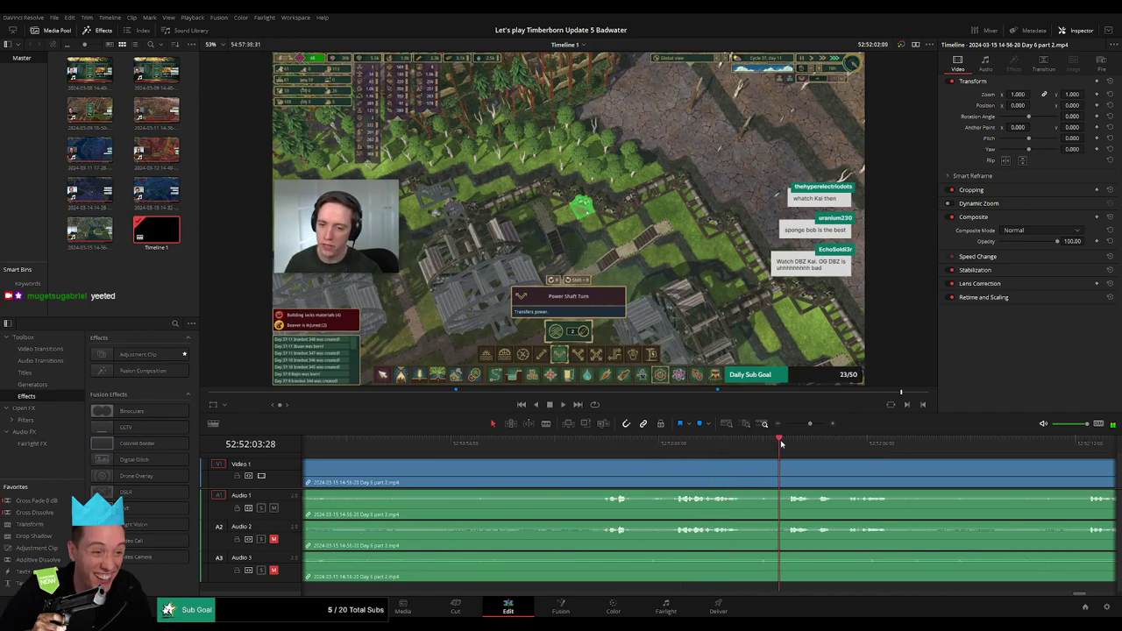
{"action": "key", "text": "space"}
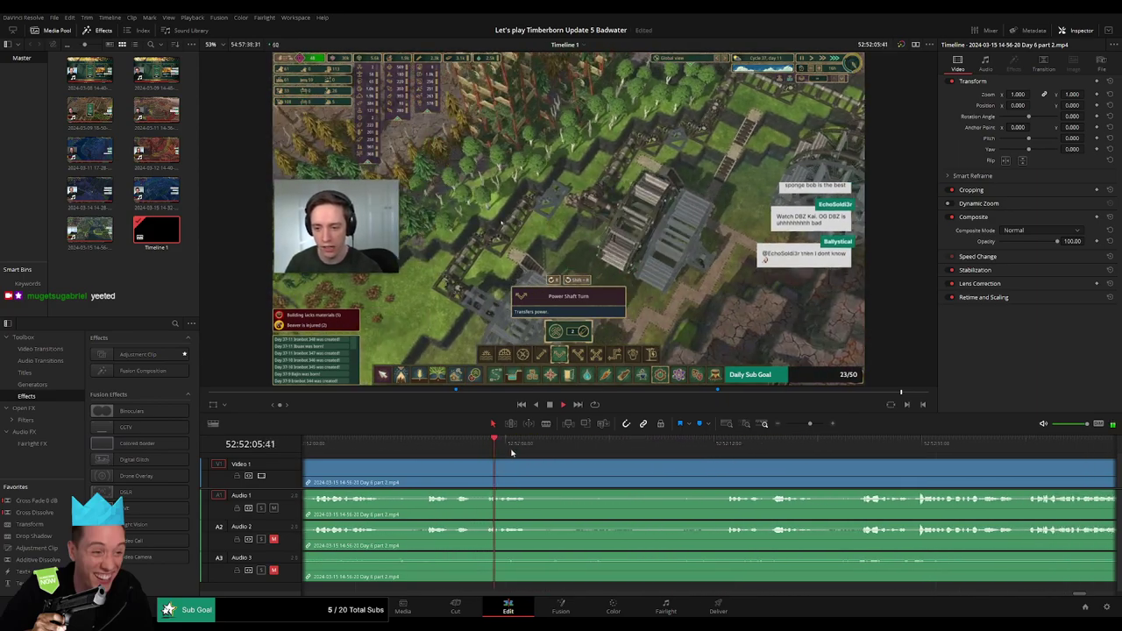
{"action": "left_click", "coordinate": [682, 444]}
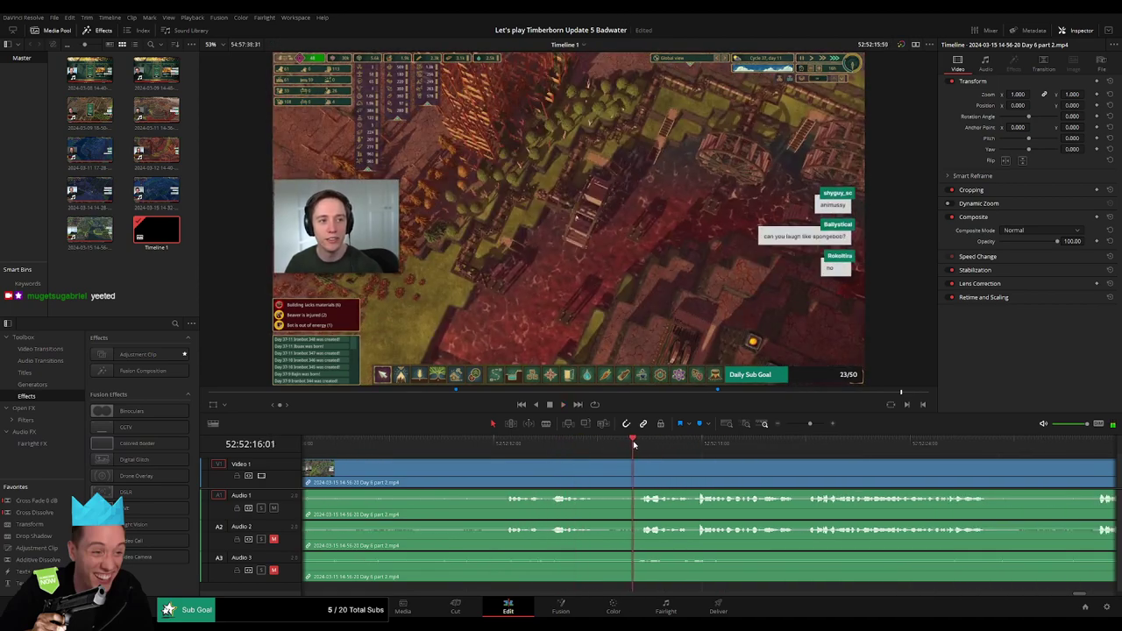
{"action": "left_click_drag", "start_coordinate": [611, 445], "coordinate": [646, 445]}
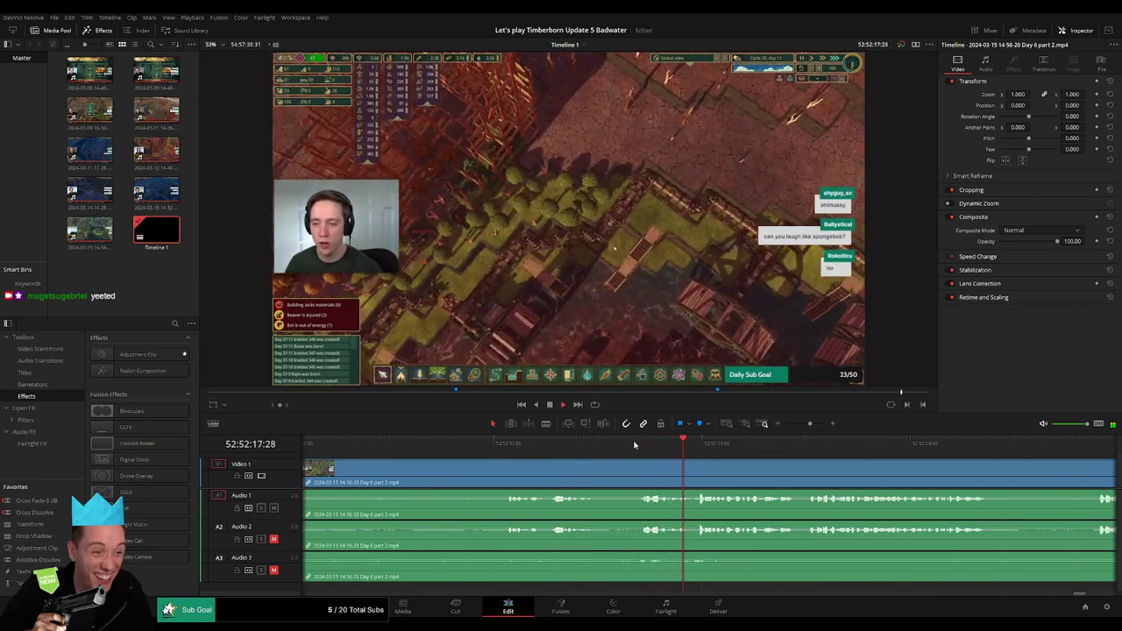
{"action": "left_click", "coordinate": [643, 444]}
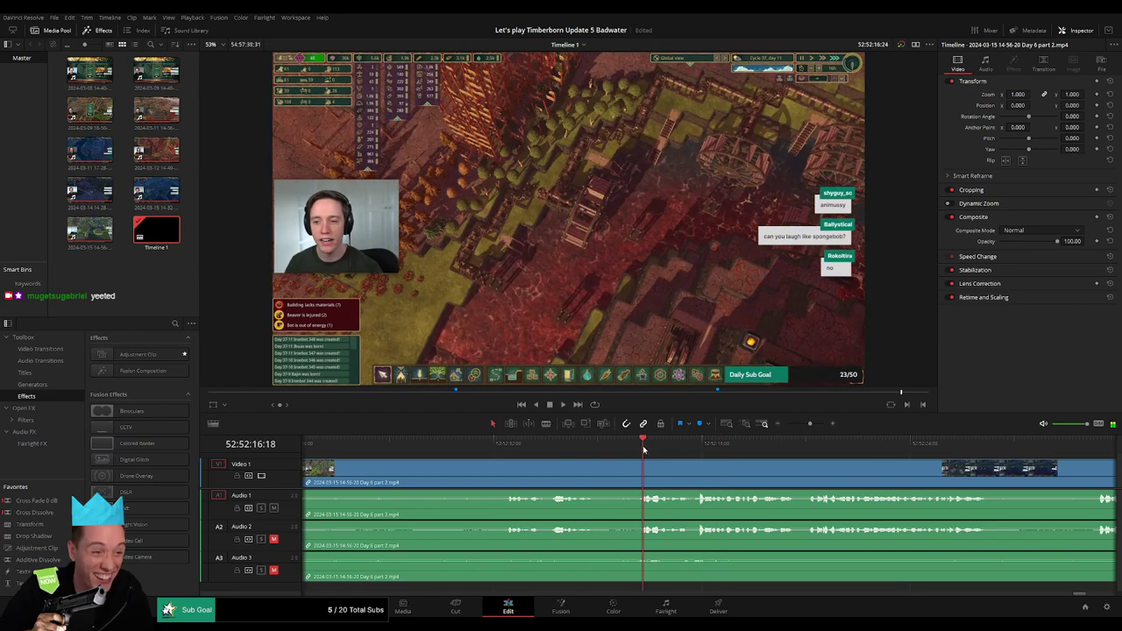
{"action": "left_click_drag", "start_coordinate": [641, 449], "coordinate": [615, 450]}
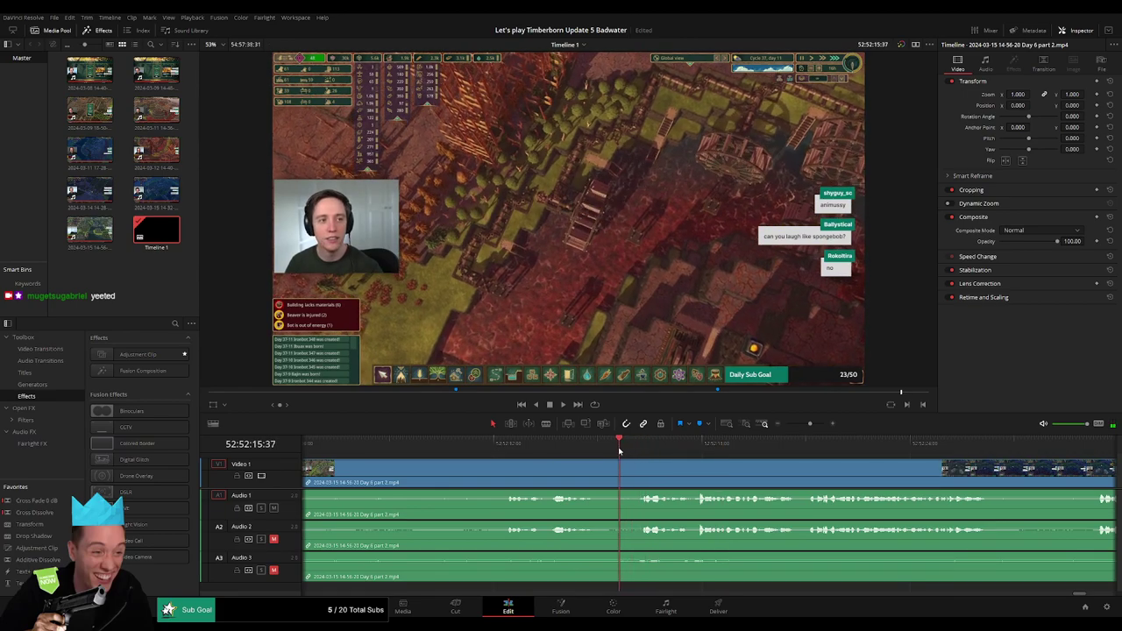
Blade all tracks at 52:52:15:30 and drag the audio fade handles across the cut
{"action": "key", "text": "b"}
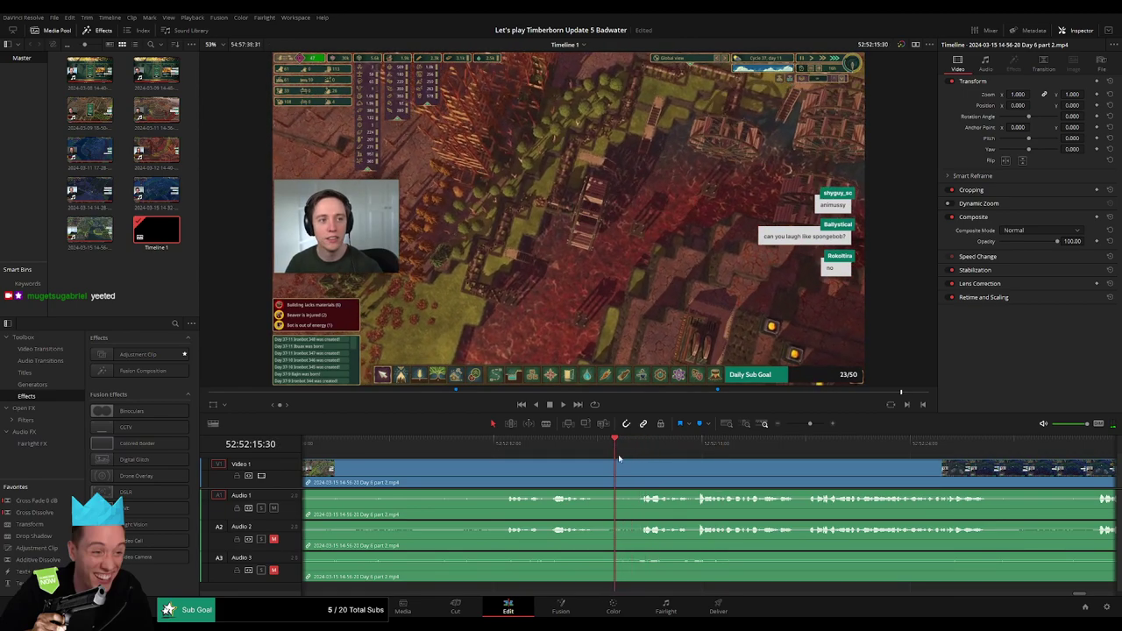
{"action": "left_click", "coordinate": [621, 472]}
{"action": "key", "text": "a"}
{"action": "left_click_drag", "start_coordinate": [621, 472], "coordinate": [649, 465]}
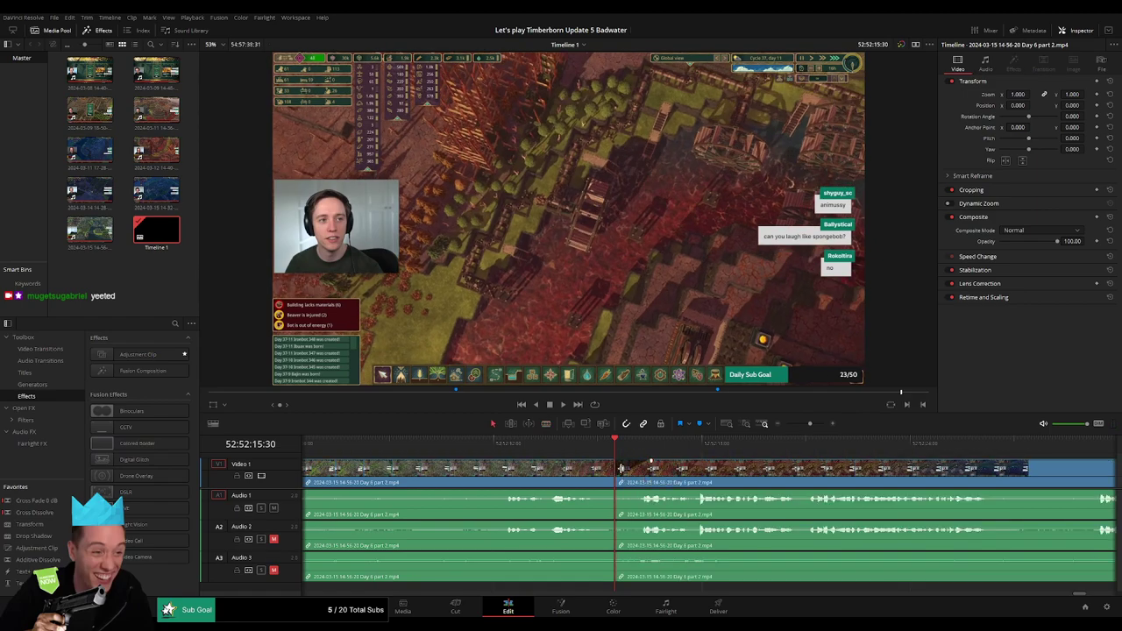
{"action": "left_click_drag", "start_coordinate": [648, 465], "coordinate": [584, 463]}
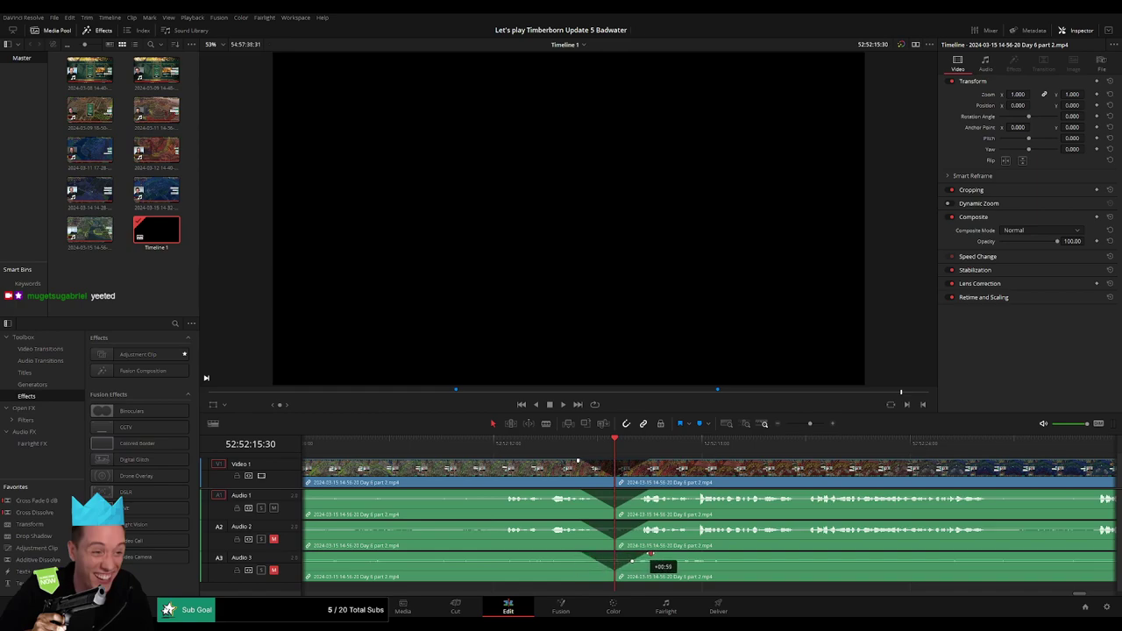
Play across the 52:52:15:30 cut, then scroll to the following gap and place the playhead in it
{"action": "key", "text": "space"}
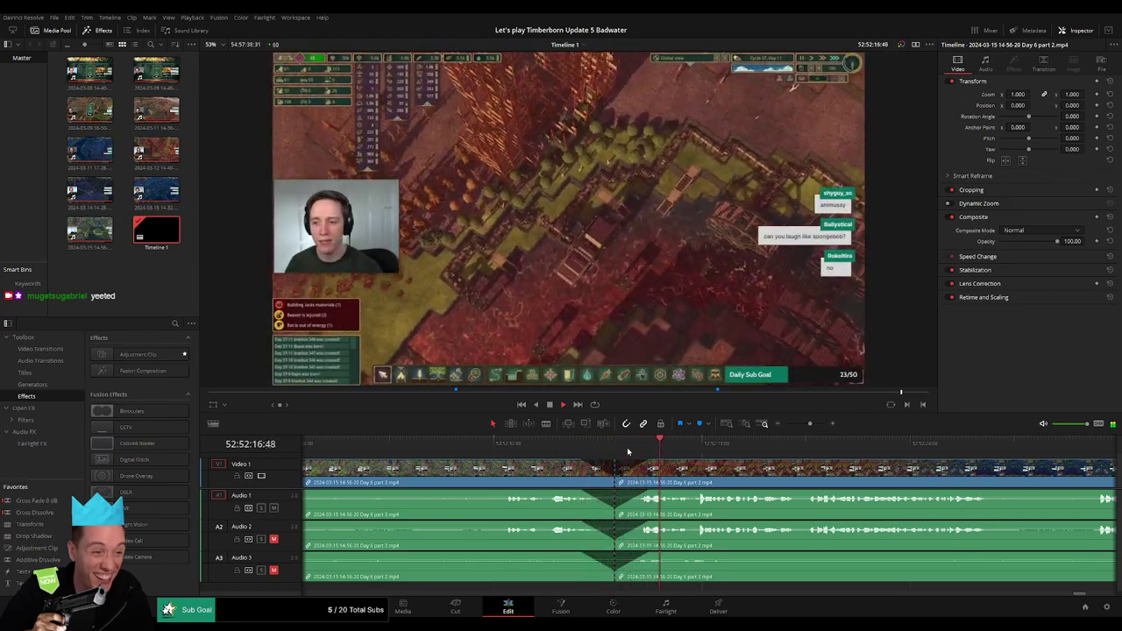
{"action": "scroll", "coordinate": [618, 456], "scroll_direction": "down", "scroll_amount": 4}
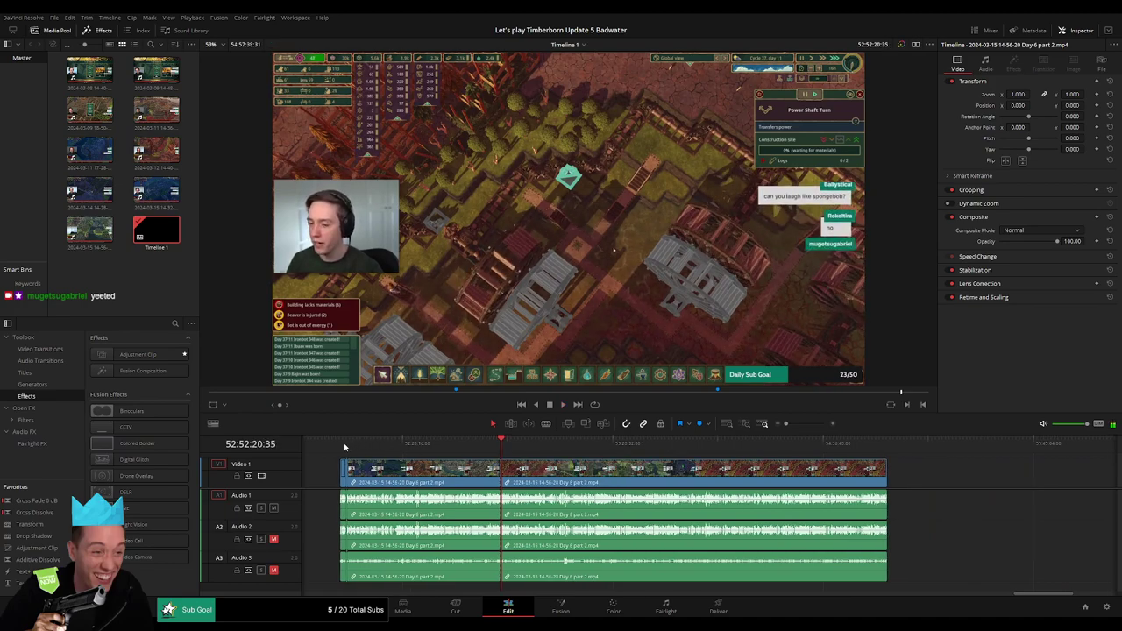
{"action": "key", "text": "space"}
{"action": "scroll", "coordinate": [708, 479], "scroll_direction": "right", "scroll_amount": 4}
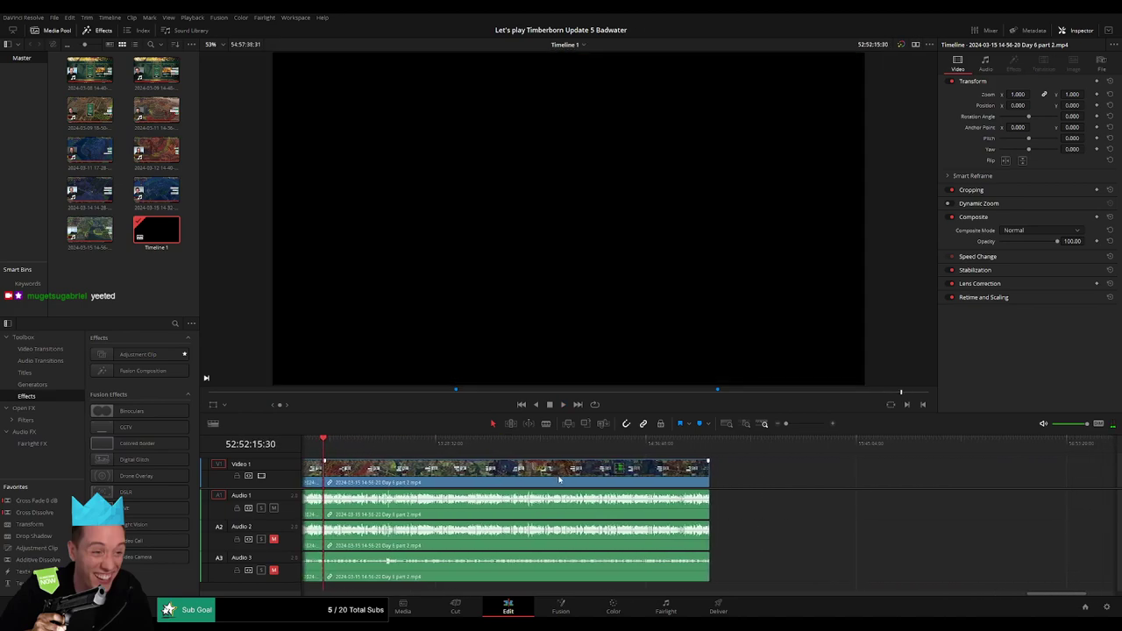
{"action": "left_click_drag", "start_coordinate": [569, 479], "coordinate": [819, 480]}
{"action": "left_click", "coordinate": [463, 474]}
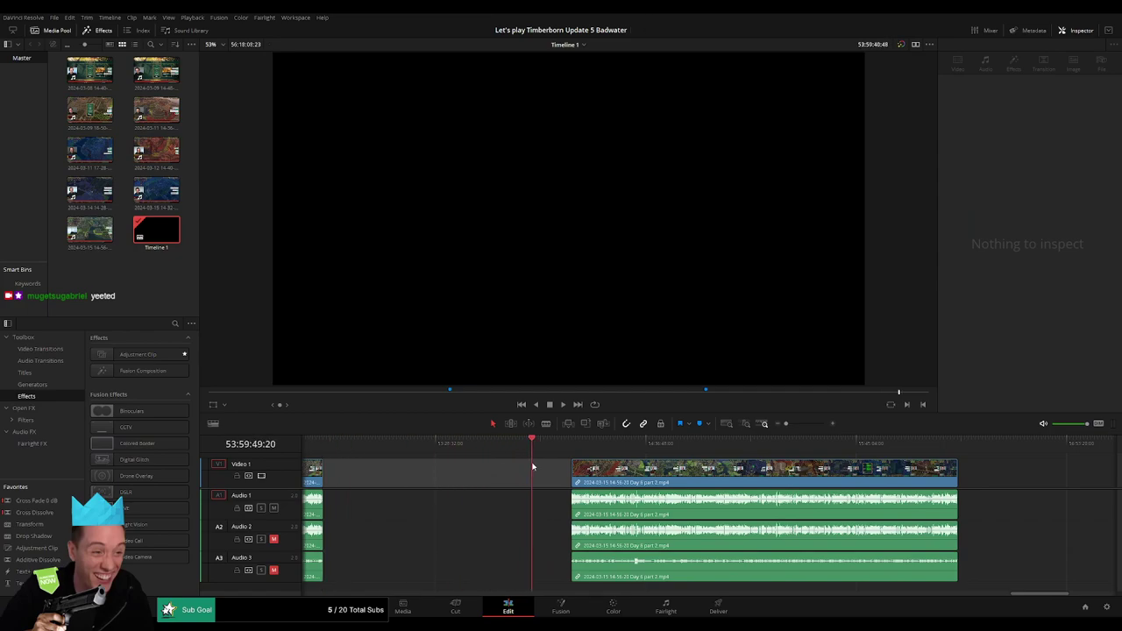
{"action": "left_click", "coordinate": [713, 447]}
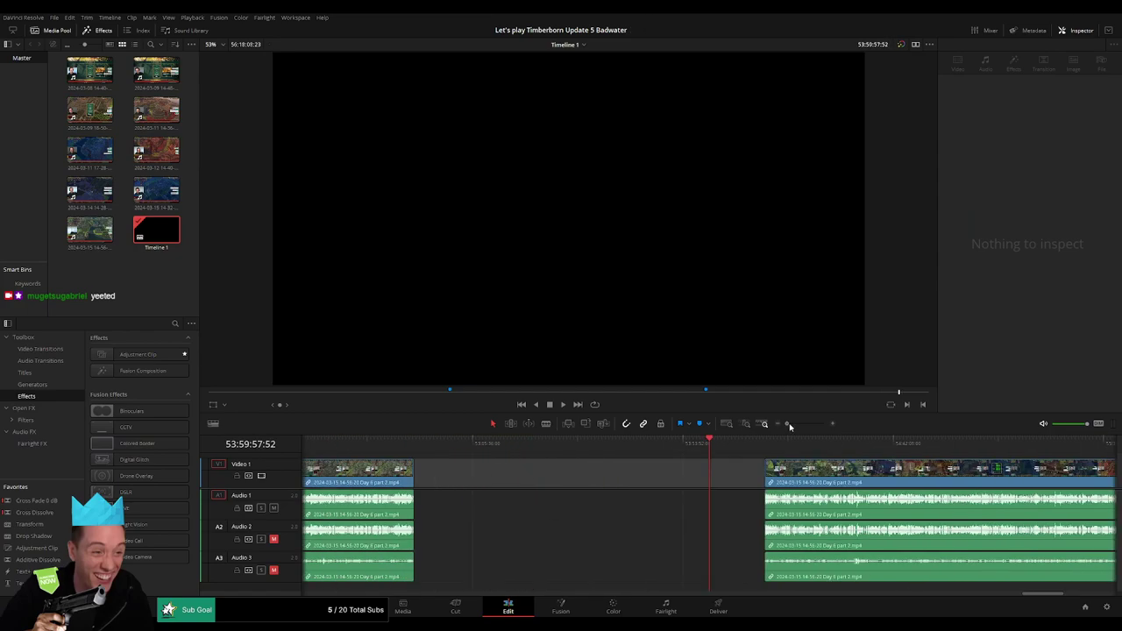
{"action": "scroll", "coordinate": [713, 449], "scroll_direction": "up", "scroll_amount": 3}
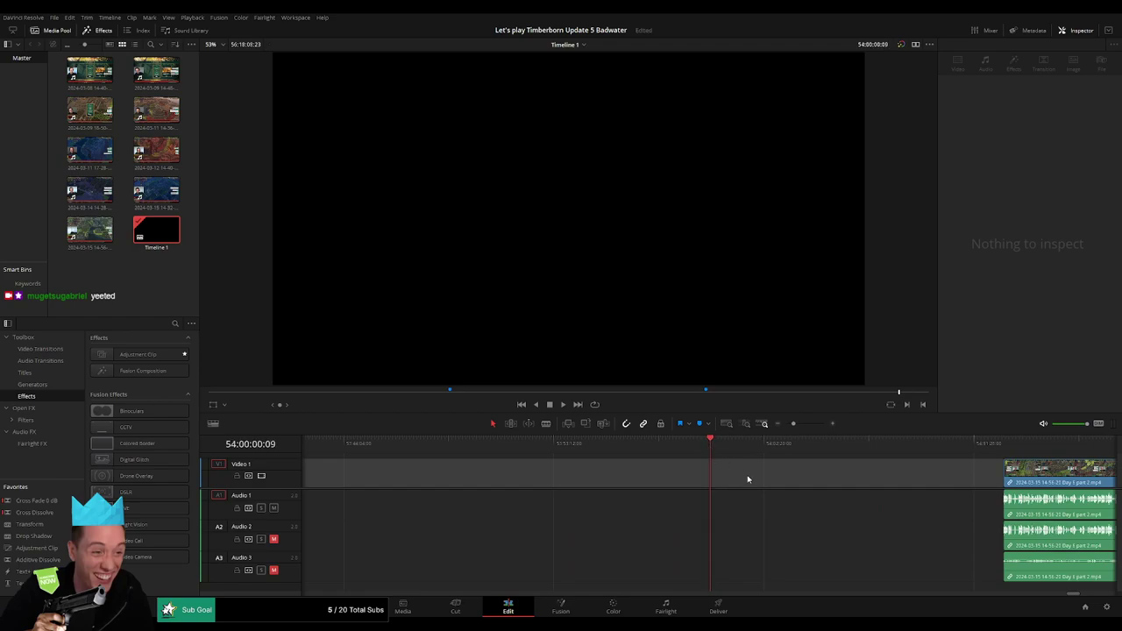
Drag the Day 6 part 2 clip left to the playhead to close the gap and play it
{"action": "scroll", "coordinate": [792, 429], "scroll_direction": "down", "scroll_amount": 3}
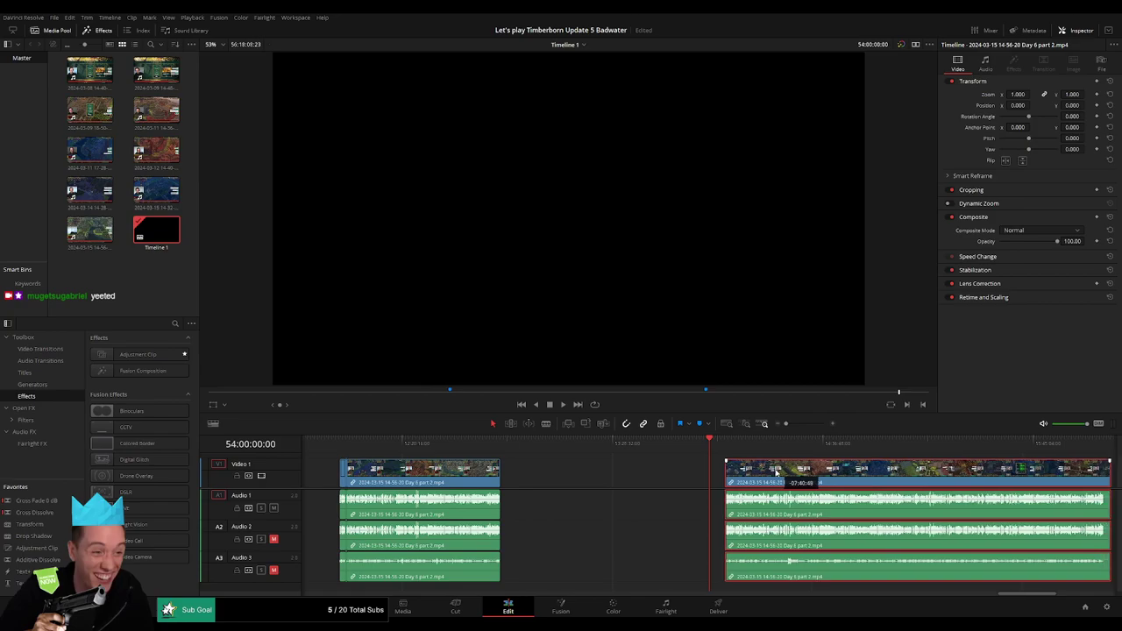
{"action": "mouse_move", "coordinate": [842, 469]}
{"action": "left_mouse_down"}
{"action": "mouse_move", "coordinate": [545, 459]}
{"action": "mouse_move", "coordinate": [590, 462]}
{"action": "left_mouse_up"}
{"action": "key", "text": "space"}
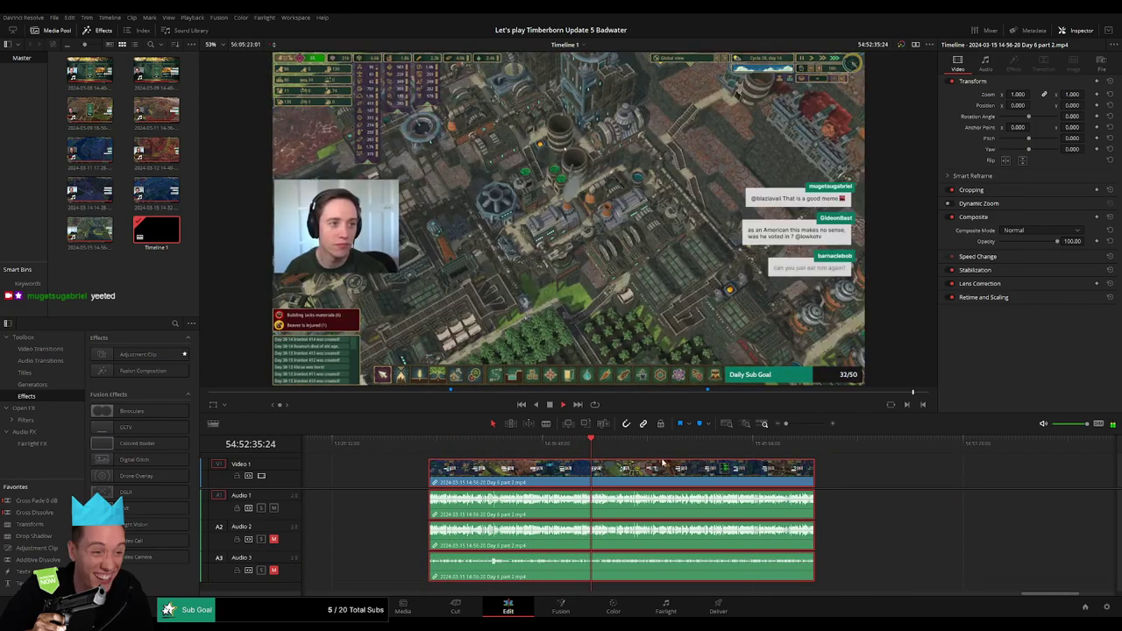
Zoom in and scrub the part 2 clip to the cut point at 54:52:14:00
{"action": "mouse_move", "coordinate": [785, 424]}
{"action": "left_mouse_down"}
{"action": "mouse_move", "coordinate": [802, 426]}
{"action": "mouse_move", "coordinate": [636, 443]}
{"action": "left_mouse_up"}
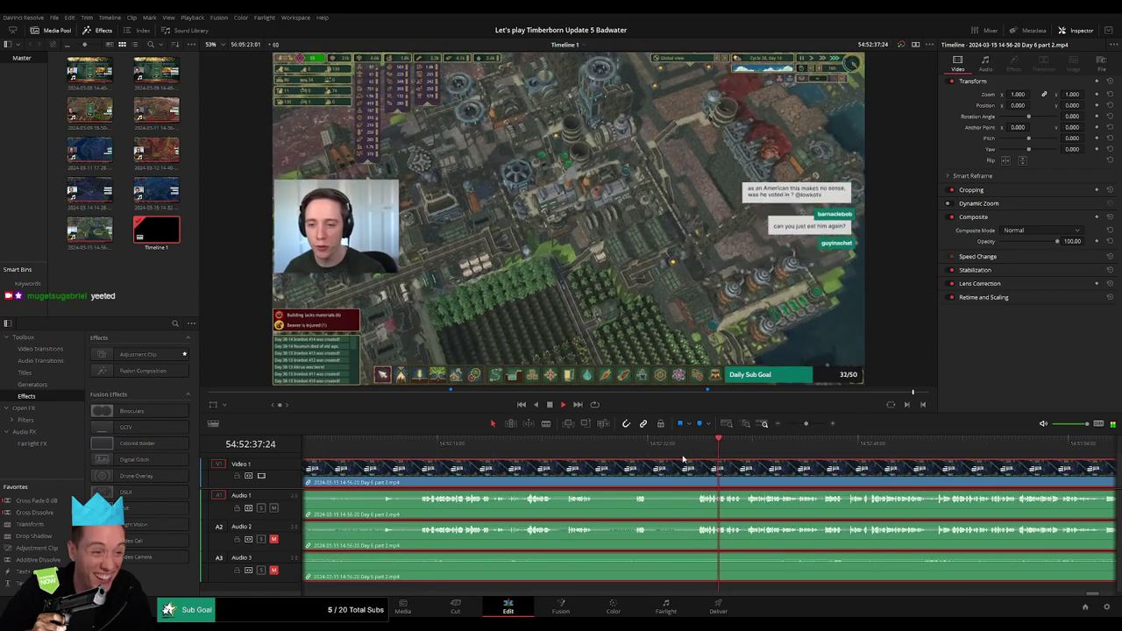
{"action": "left_click_drag", "start_coordinate": [417, 443], "coordinate": [380, 448]}
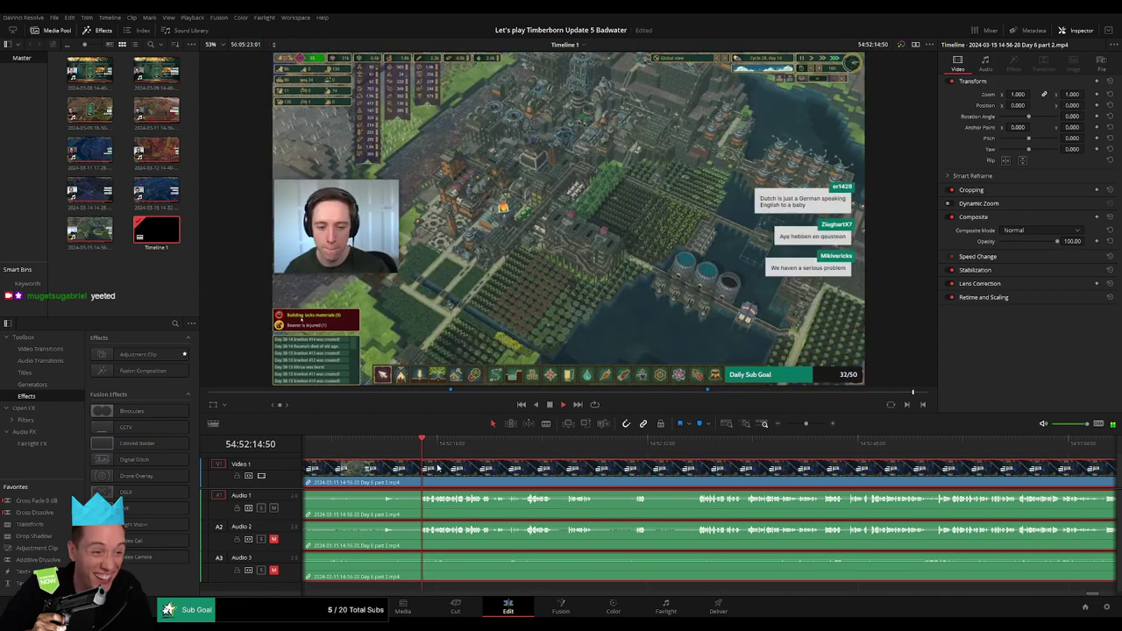
{"action": "key", "text": "space"}
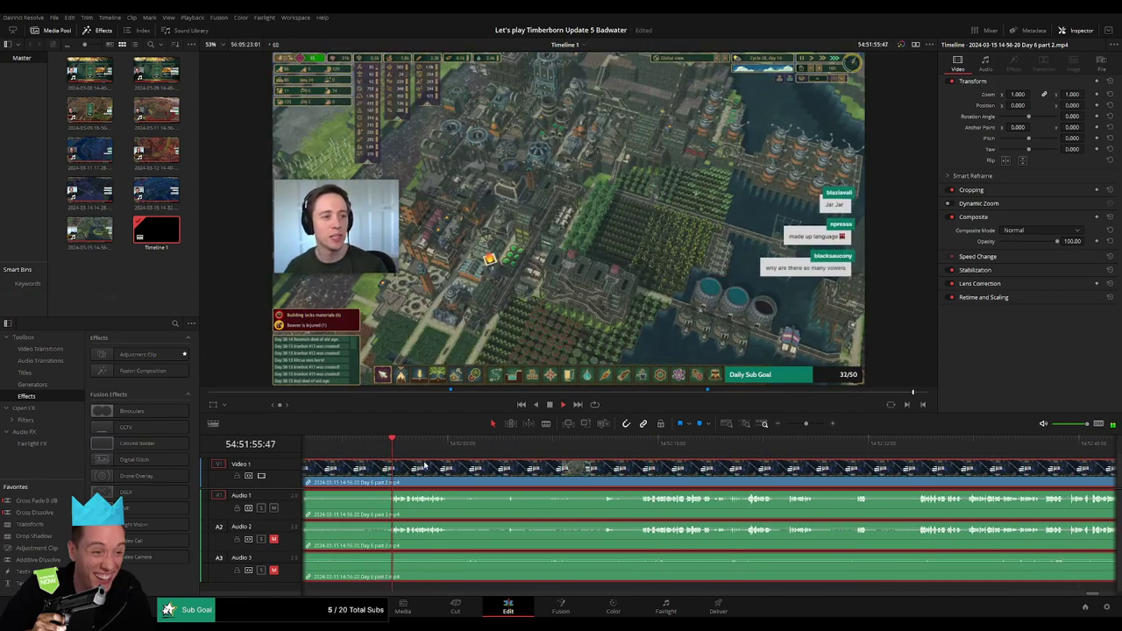
{"action": "left_click", "coordinate": [451, 459]}
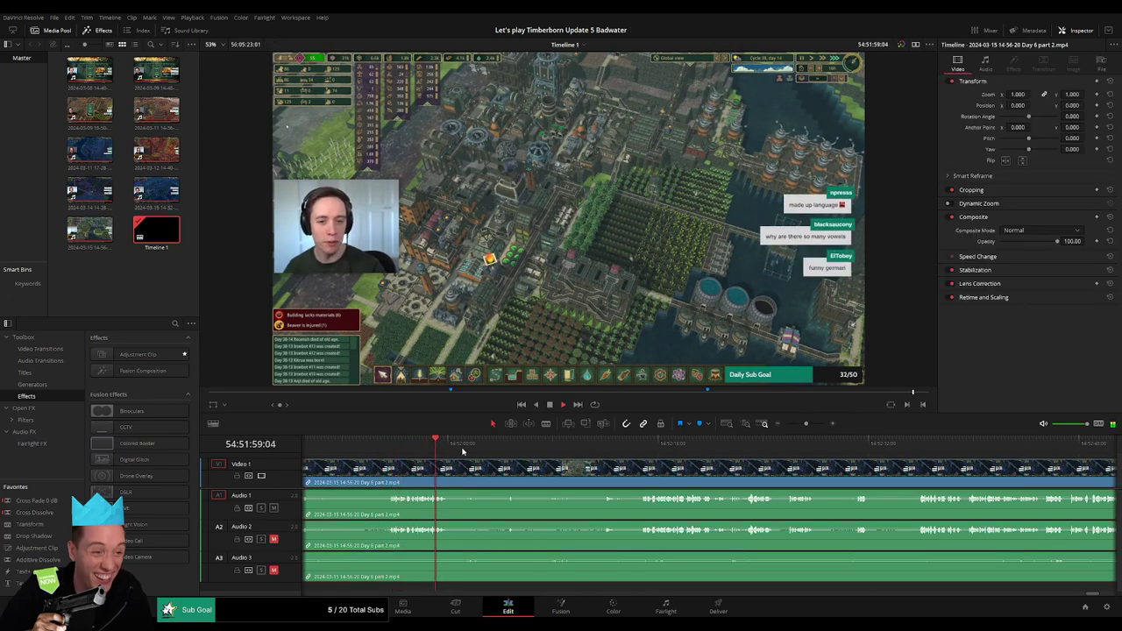
{"action": "left_click_drag", "start_coordinate": [531, 462], "coordinate": [607, 462]}
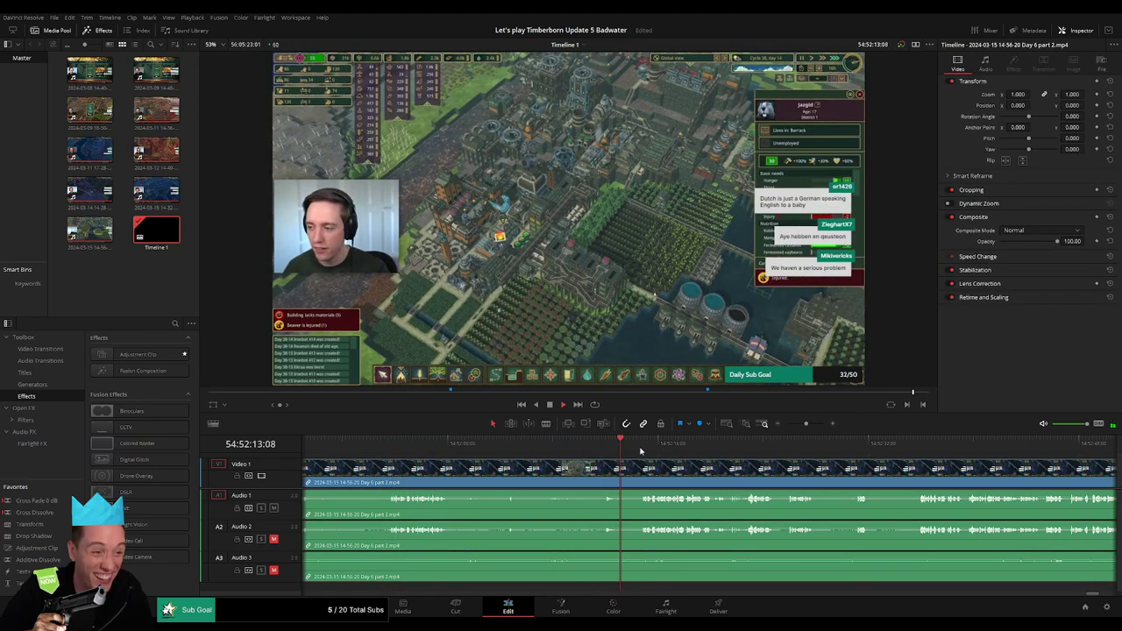
{"action": "left_click_drag", "start_coordinate": [806, 424], "coordinate": [814, 425]}
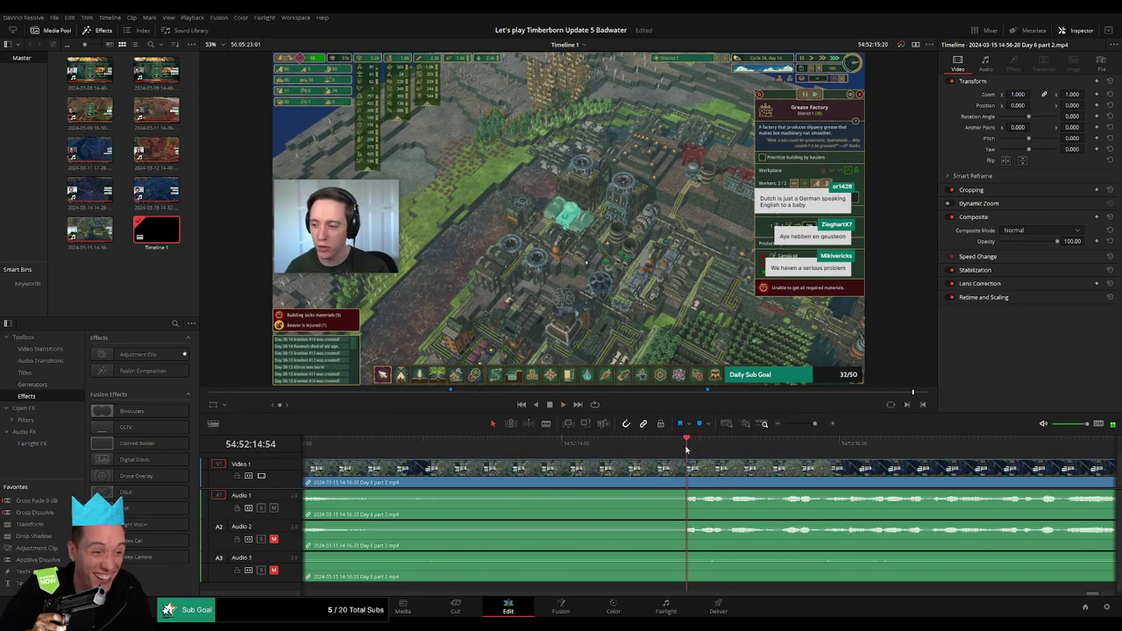
{"action": "left_click", "coordinate": [686, 447]}
{"action": "left_click_drag", "start_coordinate": [647, 453], "coordinate": [562, 461]}
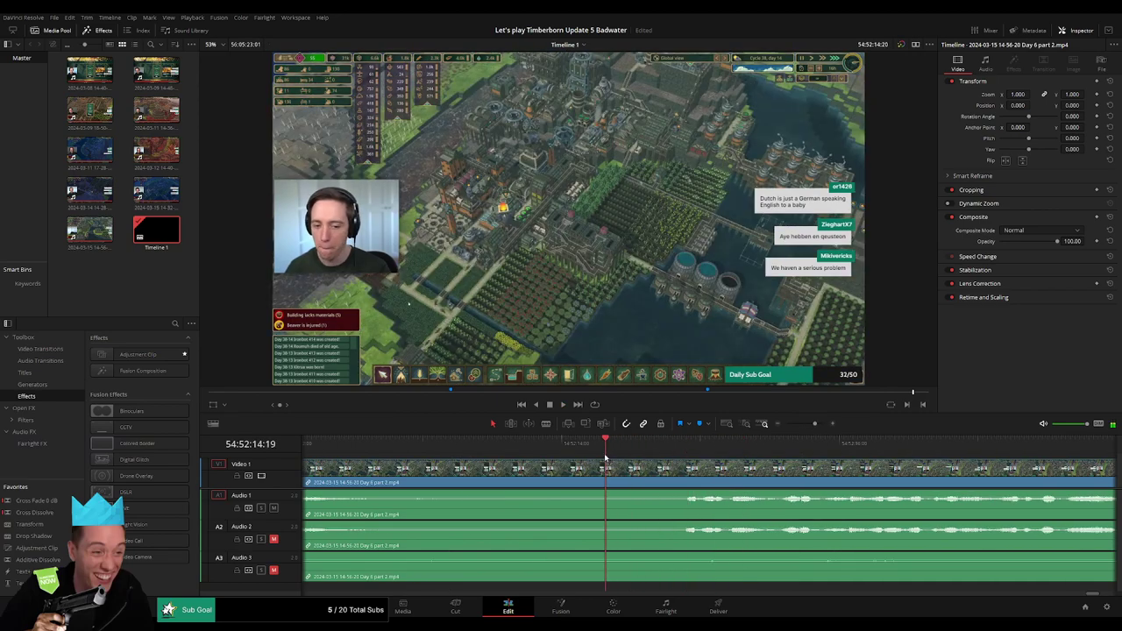
Blade all tracks of the Day 6 part 2 clip at 54:52:14:00
{"action": "left_click", "coordinate": [562, 479]}
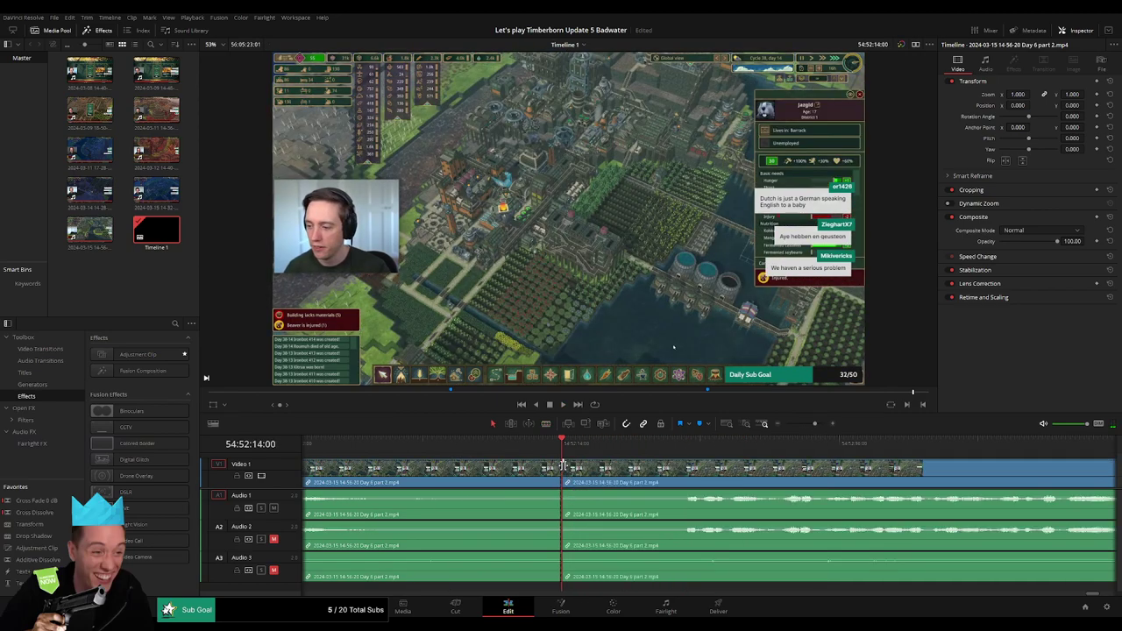
{"action": "key", "text": "a"}
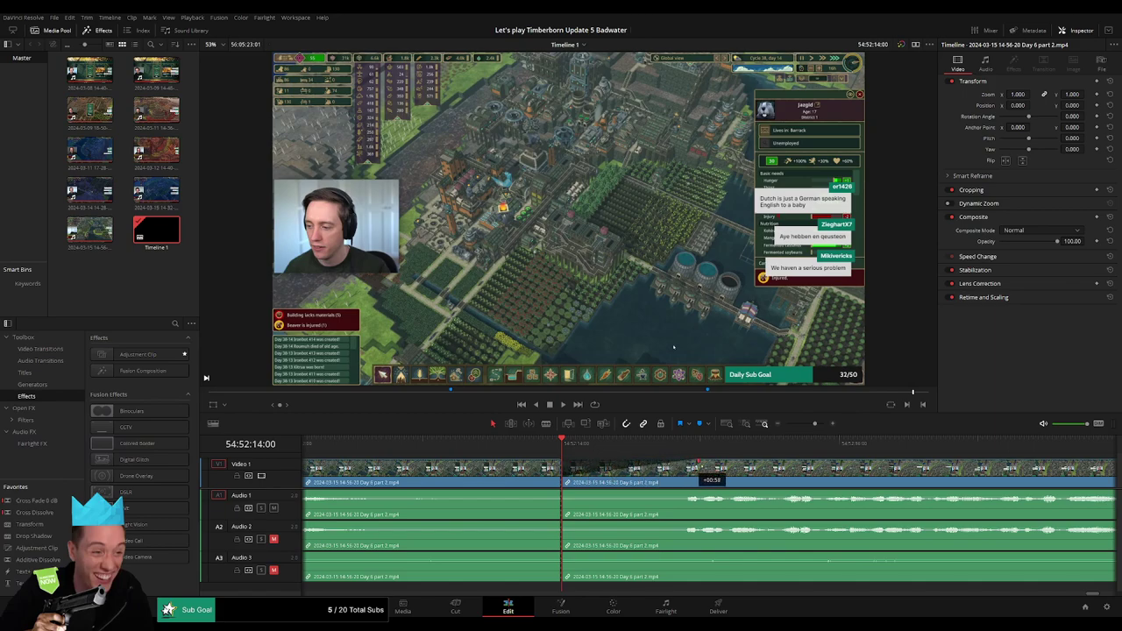
{"action": "left_click_drag", "start_coordinate": [703, 473], "coordinate": [467, 464]}
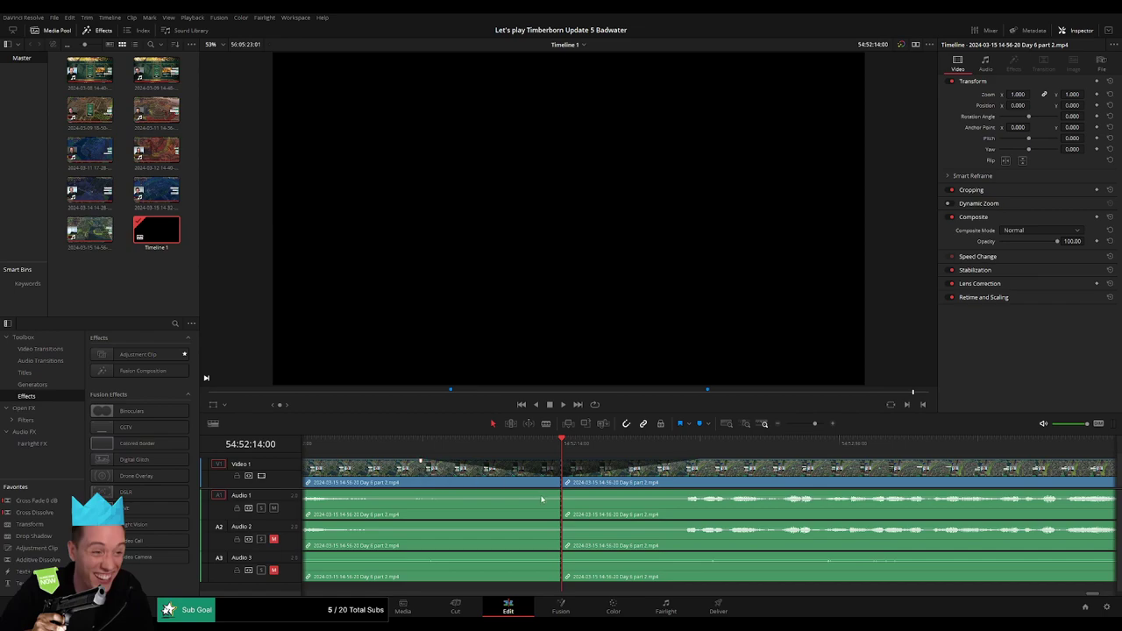
Fade Audio 1, 2 and 3 out before and back in after the cut, then zoom out
{"action": "left_click_drag", "start_coordinate": [560, 492], "coordinate": [433, 491]}
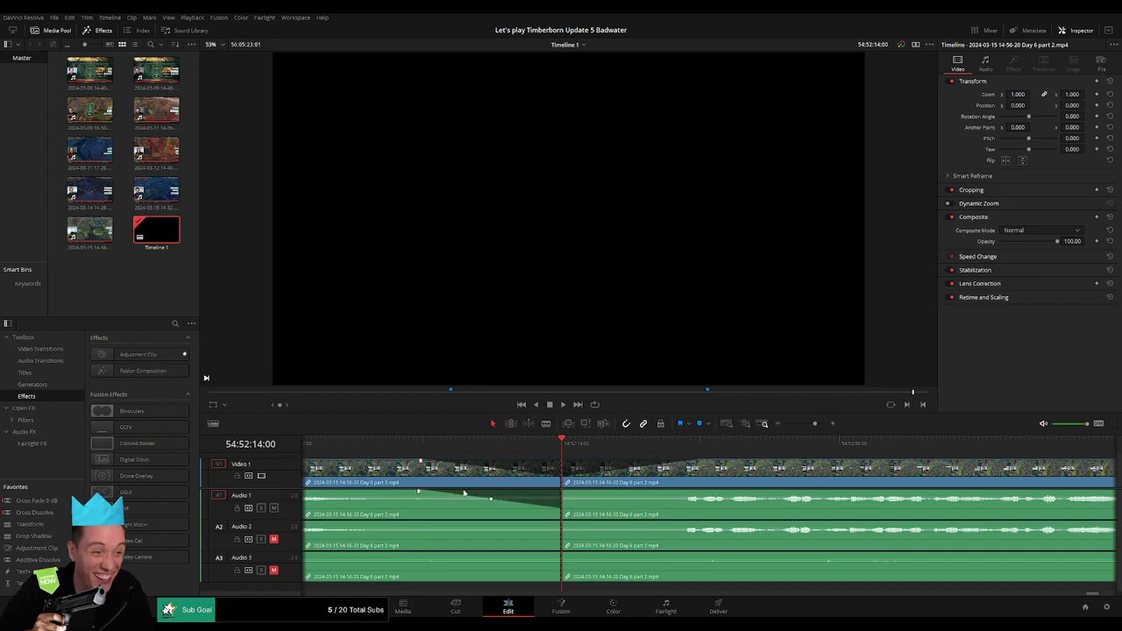
{"action": "left_click_drag", "start_coordinate": [563, 494], "coordinate": [686, 496]}
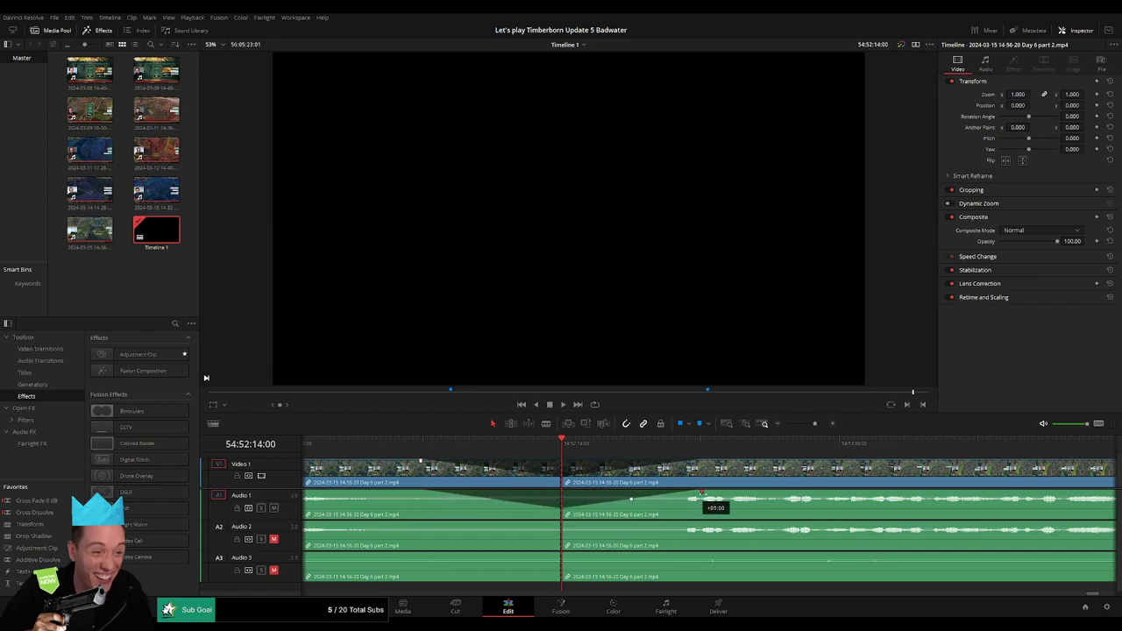
{"action": "left_click_drag", "start_coordinate": [536, 524], "coordinate": [417, 519]}
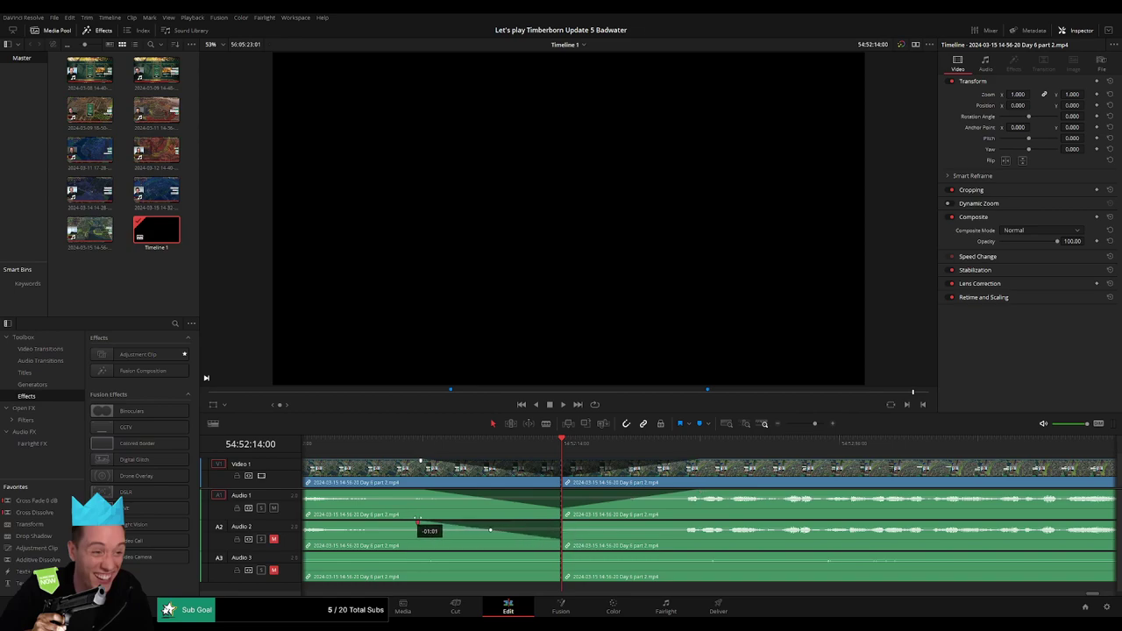
{"action": "left_click_drag", "start_coordinate": [564, 524], "coordinate": [675, 524]}
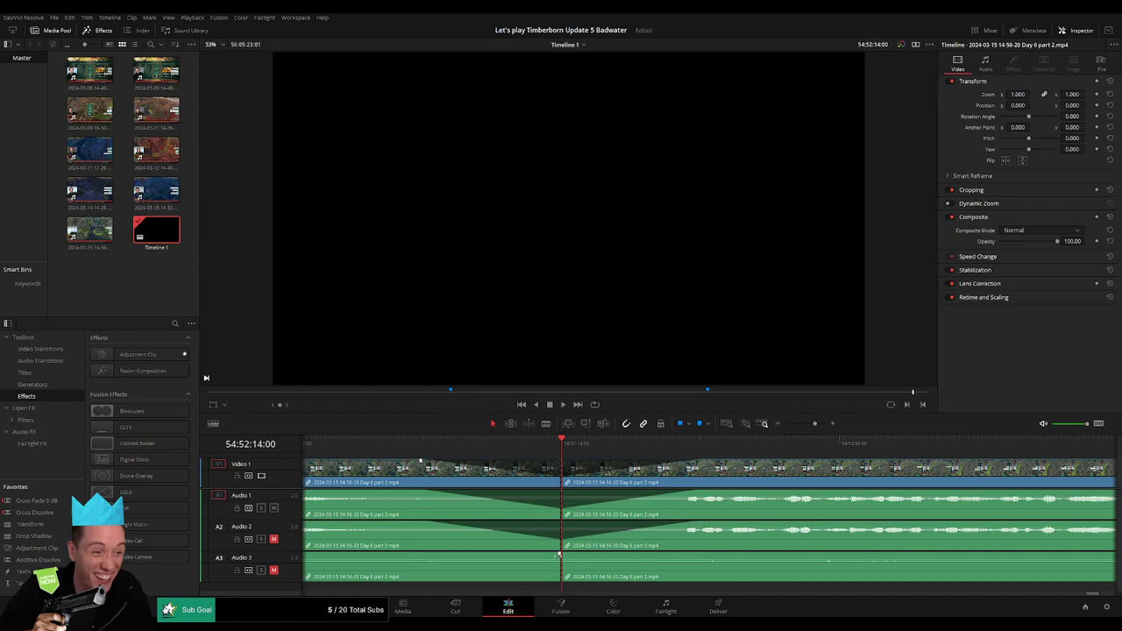
{"action": "left_click_drag", "start_coordinate": [558, 554], "coordinate": [449, 553]}
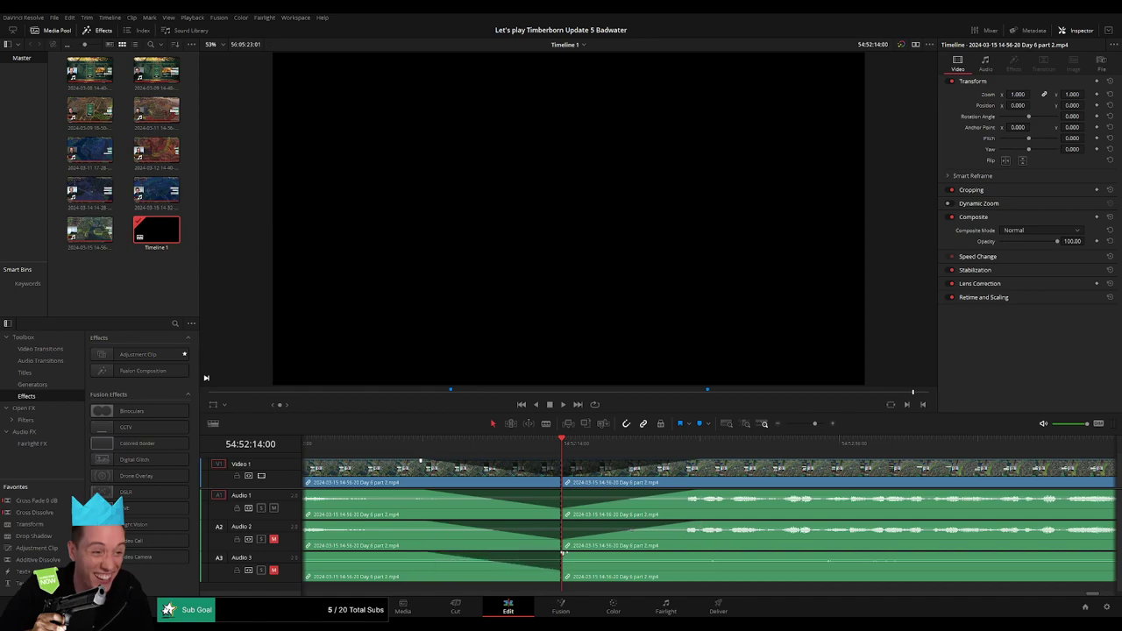
{"action": "left_click_drag", "start_coordinate": [564, 554], "coordinate": [675, 555]}
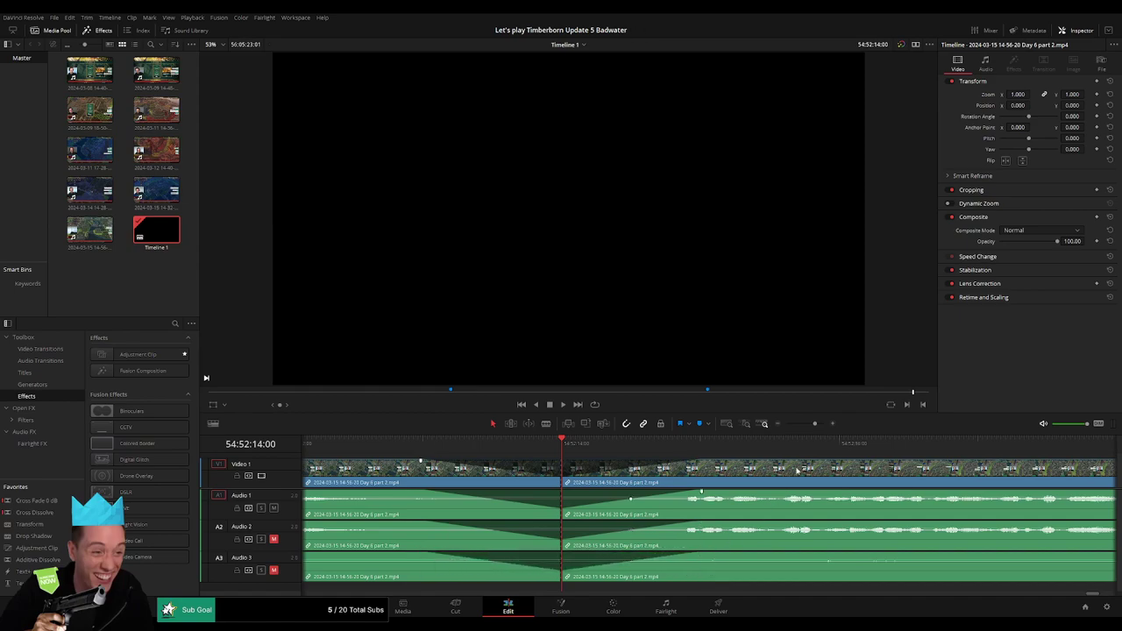
{"action": "scroll", "coordinate": [754, 469], "scroll_direction": "down", "scroll_amount": 2}
{"action": "scroll", "coordinate": [657, 463], "scroll_direction": "down", "scroll_amount": 2}
{"action": "scroll", "coordinate": [526, 458], "scroll_direction": "down", "scroll_amount": 2}
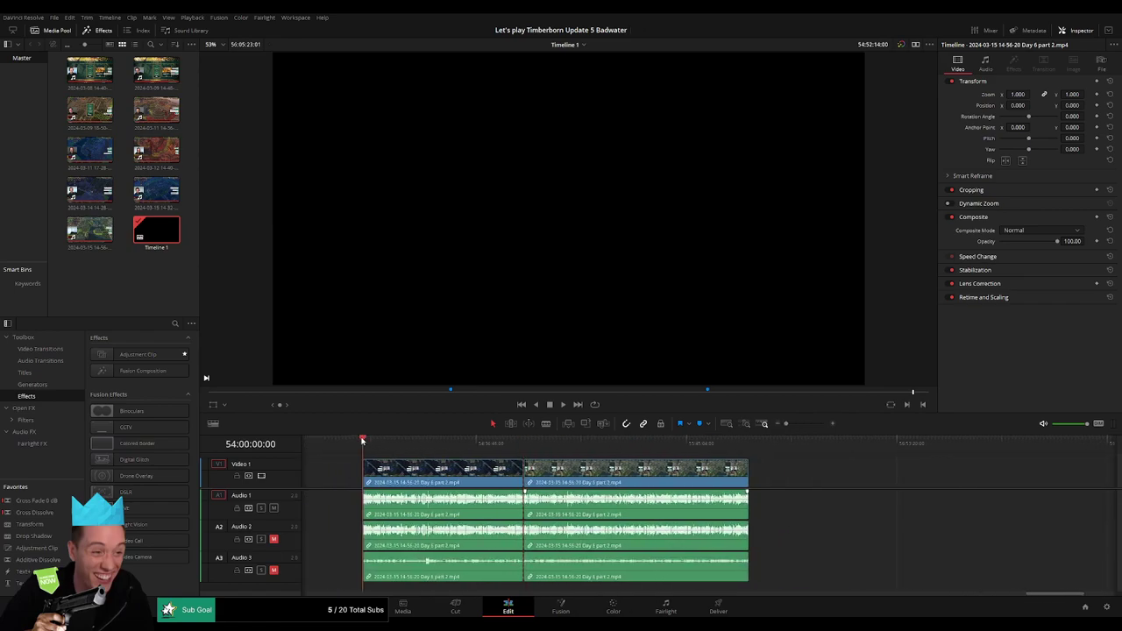
Shift the Day 6 part 2 clip later along Video 1, then slide it back earlier
{"action": "left_click_drag", "start_coordinate": [539, 469], "coordinate": [680, 469]}
{"action": "left_click", "coordinate": [484, 469]}
{"action": "left_click", "coordinate": [377, 450]}
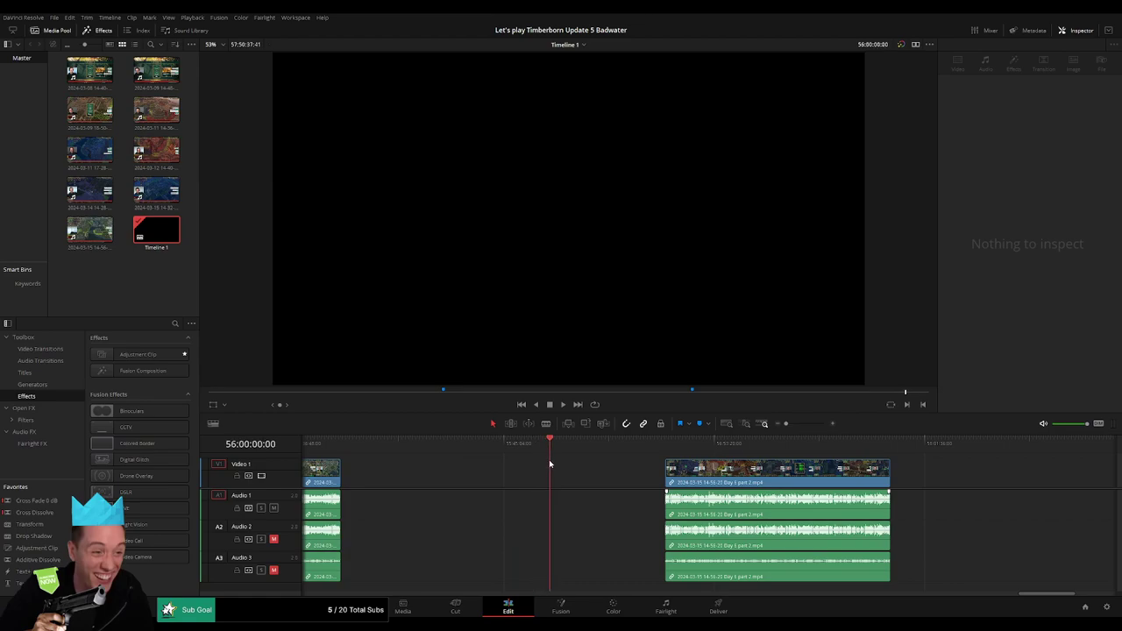
{"action": "left_click_drag", "start_coordinate": [699, 473], "coordinate": [600, 473]}
{"action": "left_click", "coordinate": [825, 481]}
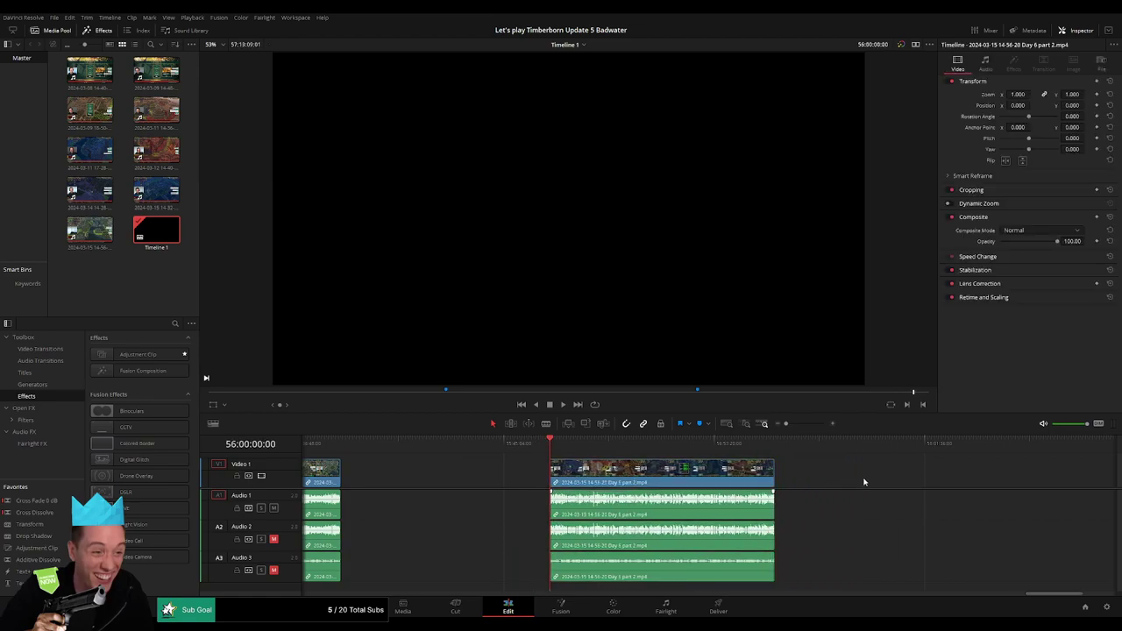
Play through the clip and zoom in to place the playhead on the cut at 56:52:12:00
{"action": "key", "text": "space"}
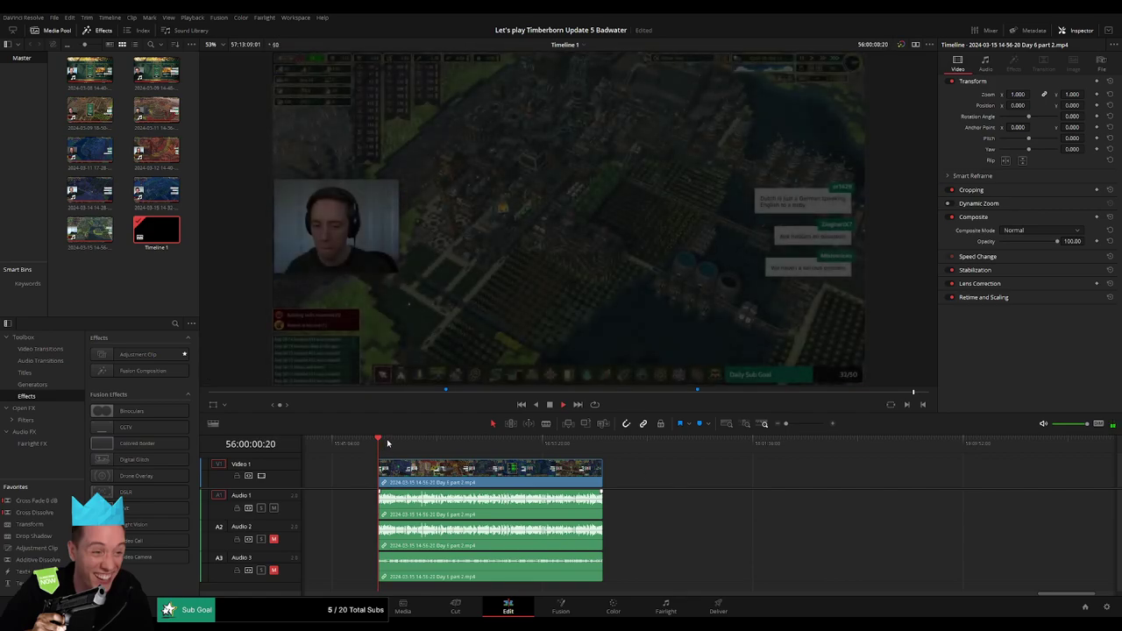
{"action": "left_click", "coordinate": [422, 444]}
{"action": "left_click_drag", "start_coordinate": [431, 449], "coordinate": [538, 462]}
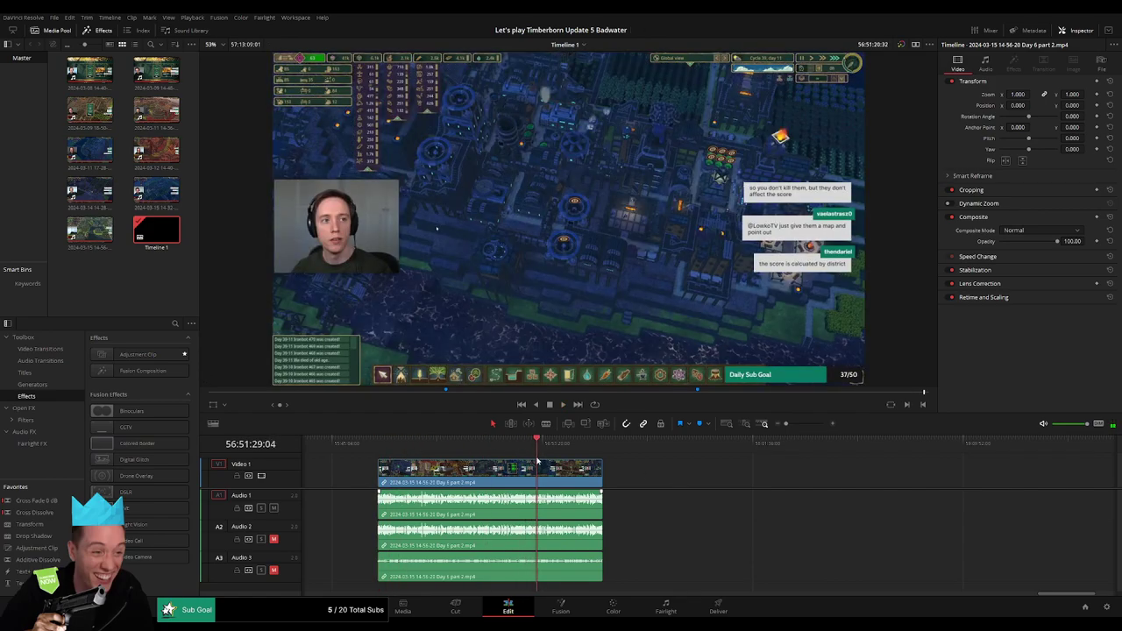
{"action": "key", "text": "space"}
{"action": "left_click", "coordinate": [801, 424]}
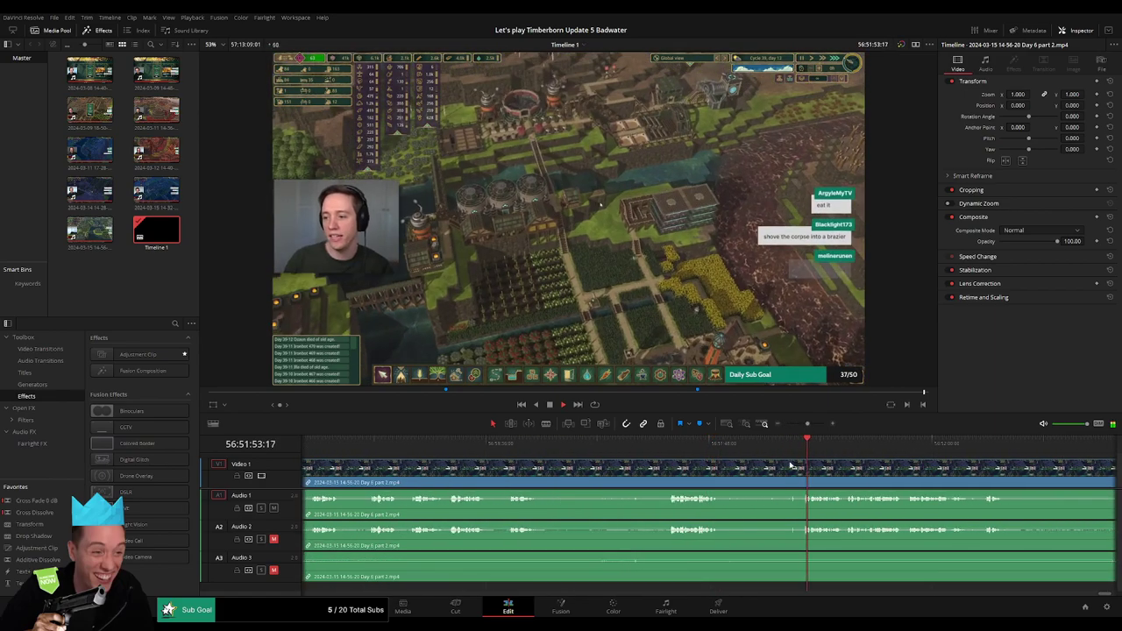
{"action": "left_click_drag", "start_coordinate": [645, 443], "coordinate": [653, 443]}
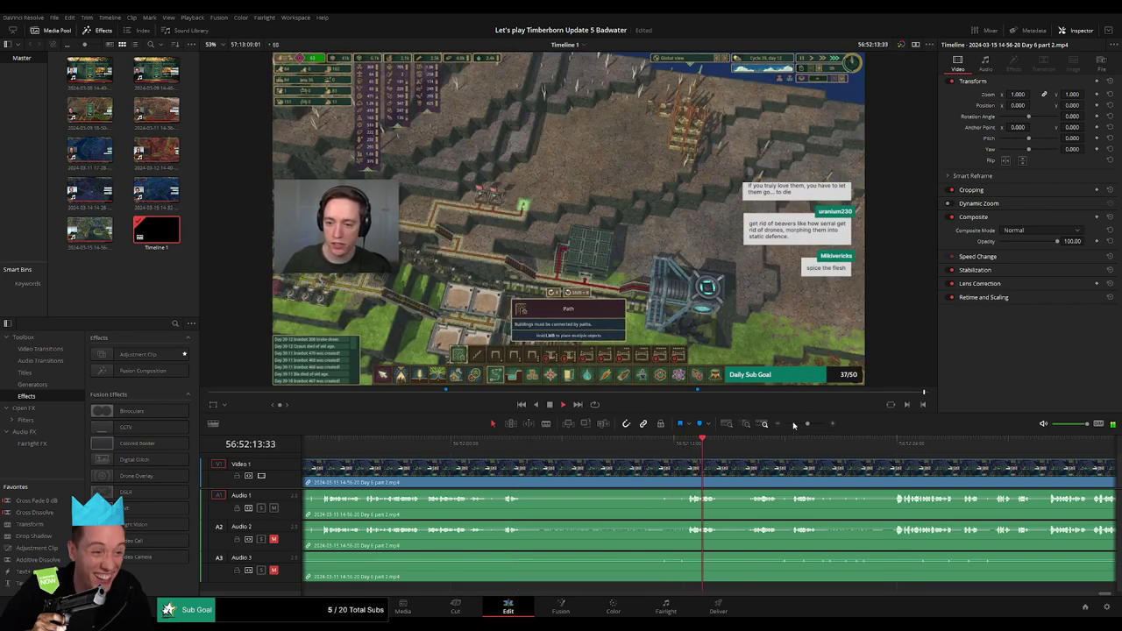
{"action": "left_click_drag", "start_coordinate": [807, 424], "coordinate": [811, 425]}
{"action": "left_click", "coordinate": [656, 444]}
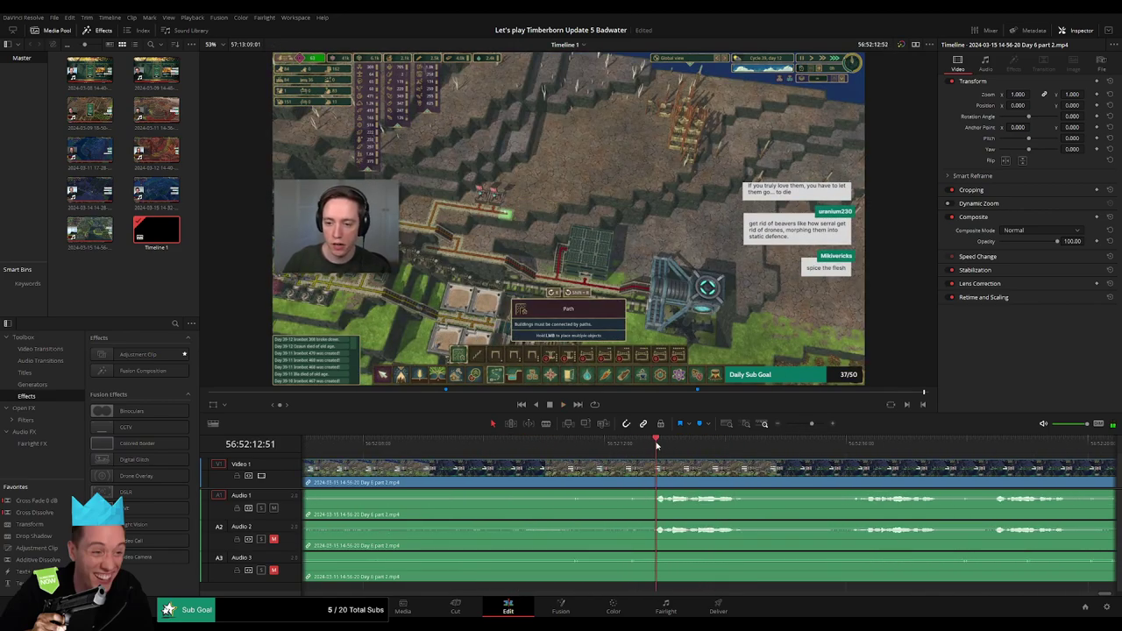
{"action": "mouse_move", "coordinate": [656, 443]}
{"action": "left_mouse_down"}
{"action": "mouse_move", "coordinate": [608, 454]}
{"action": "mouse_move", "coordinate": [641, 462]}
{"action": "left_mouse_up"}
Blade the clip at 56:52:12:00 and add fades on the video, A1 and A2 at the cut
{"action": "key", "text": "ctrl+b"}
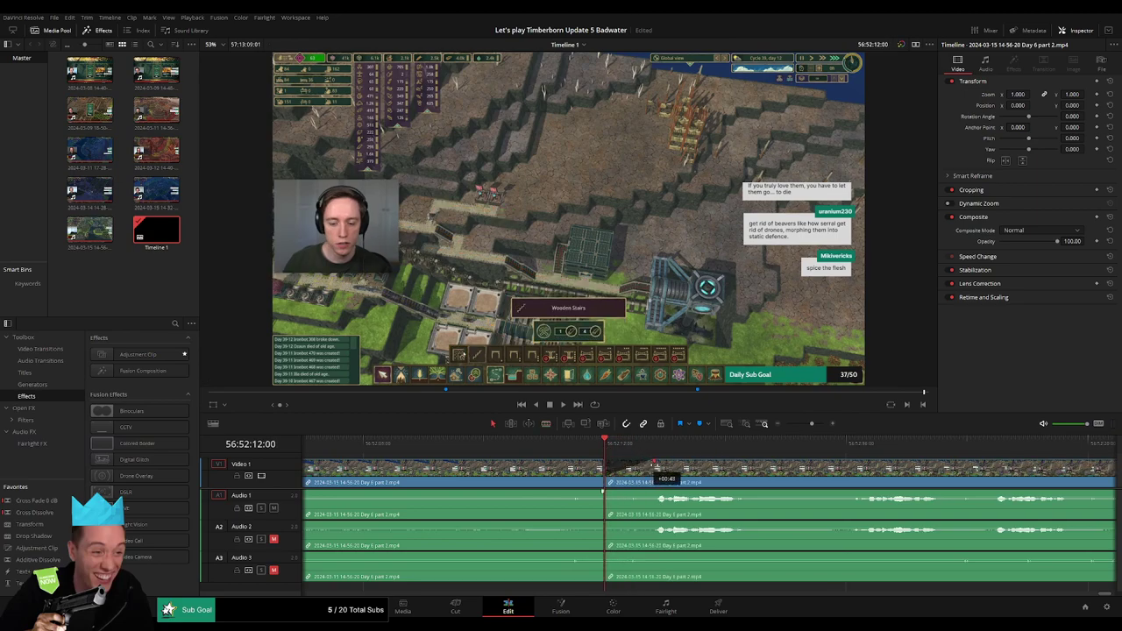
{"action": "left_click_drag", "start_coordinate": [667, 464], "coordinate": [537, 462]}
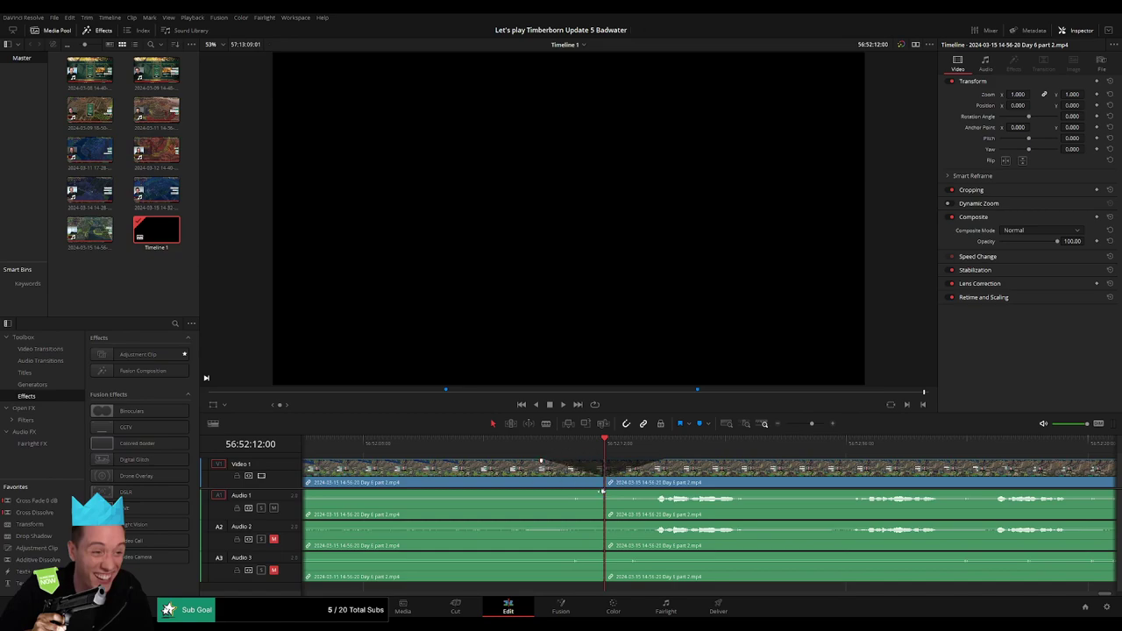
{"action": "left_click_drag", "start_coordinate": [600, 492], "coordinate": [544, 492]}
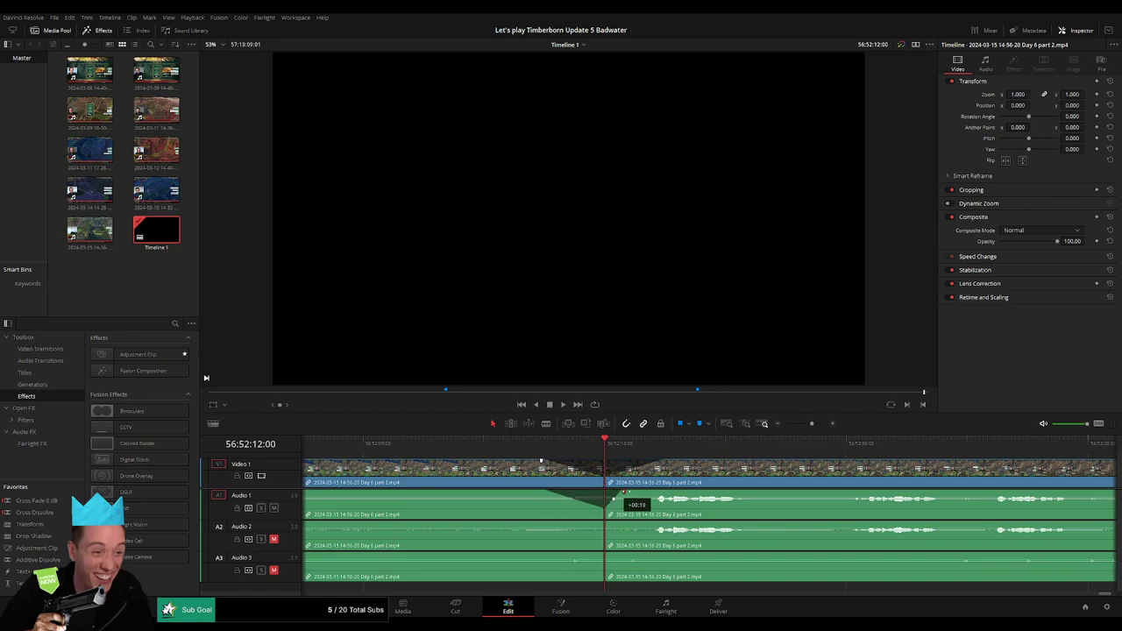
{"action": "left_click_drag", "start_coordinate": [624, 492], "coordinate": [663, 493]}
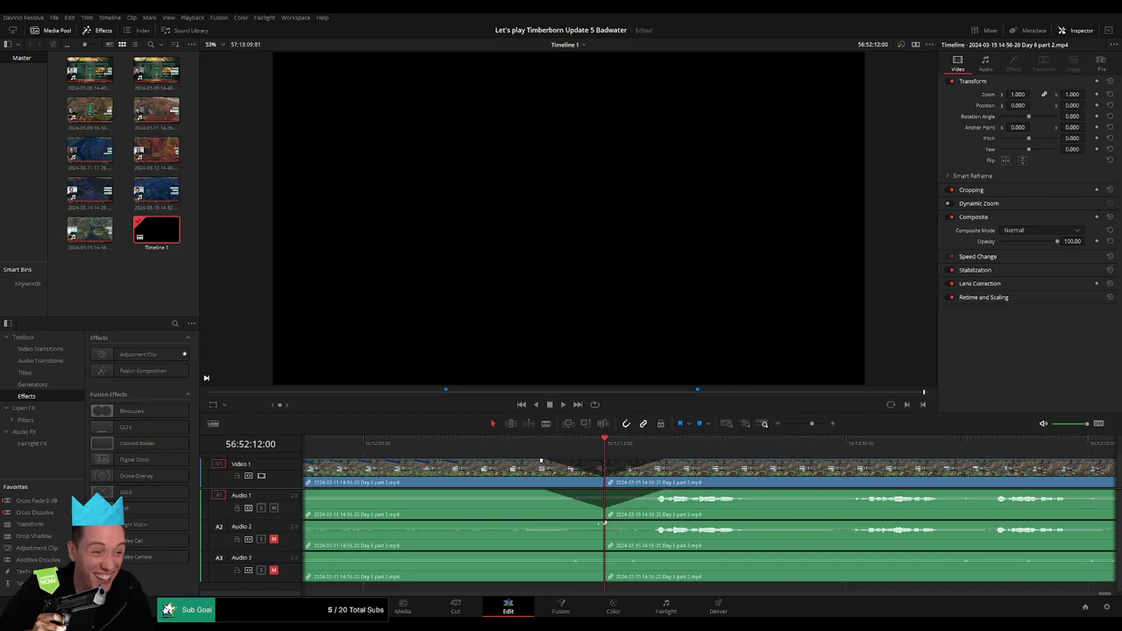
{"action": "left_click_drag", "start_coordinate": [571, 523], "coordinate": [541, 524]}
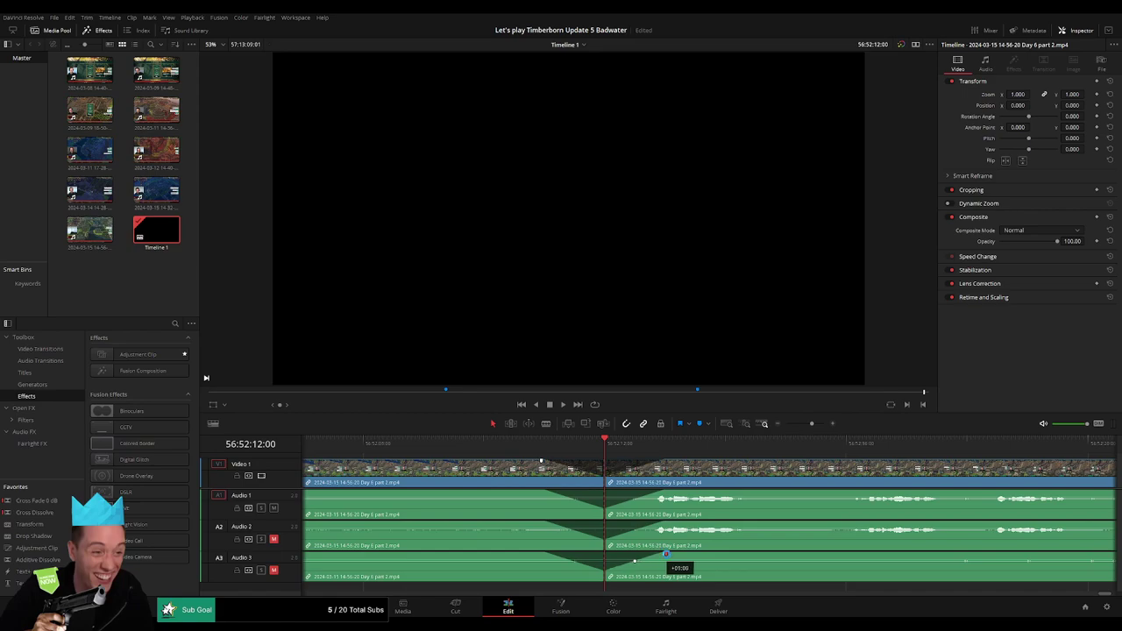
{"action": "left_click_drag", "start_coordinate": [804, 429], "coordinate": [778, 428]}
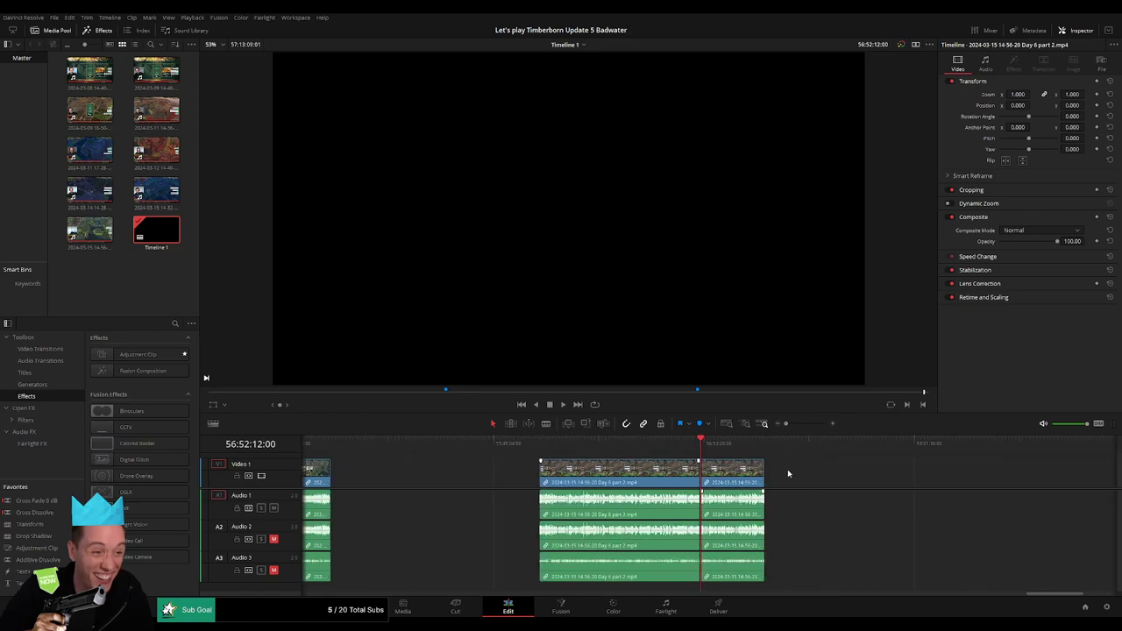
Move the piece after the 56:52:12:00 cut further right and scrub through the resulting gap
{"action": "left_click", "coordinate": [524, 449]}
{"action": "left_click_drag", "start_coordinate": [524, 470], "coordinate": [730, 472]}
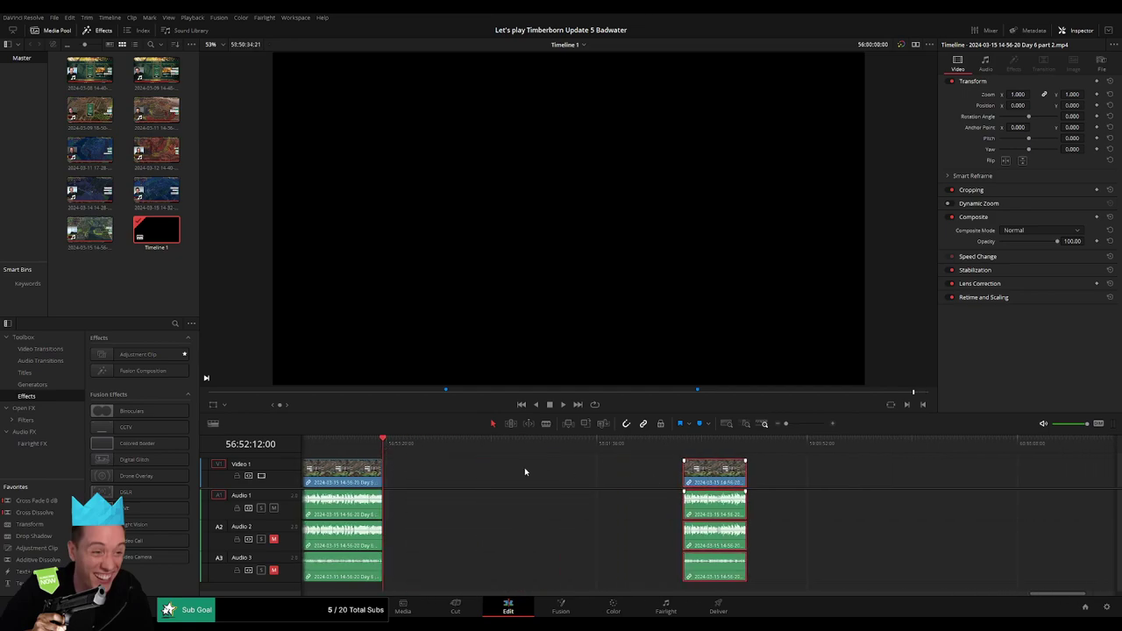
{"action": "left_click", "coordinate": [493, 470]}
{"action": "left_click", "coordinate": [443, 443]}
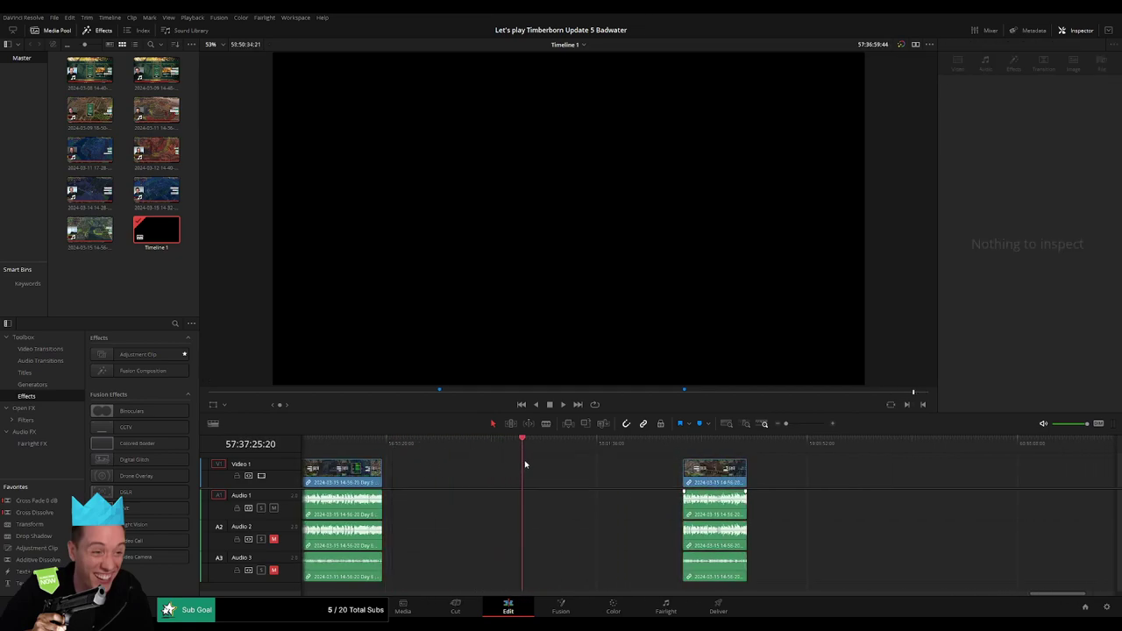
{"action": "left_click_drag", "start_coordinate": [525, 465], "coordinate": [568, 470]}
Move the last clip to start at the playhead, near the 58:00:00:00 mark
{"action": "left_click_drag", "start_coordinate": [785, 424], "coordinate": [797, 424]}
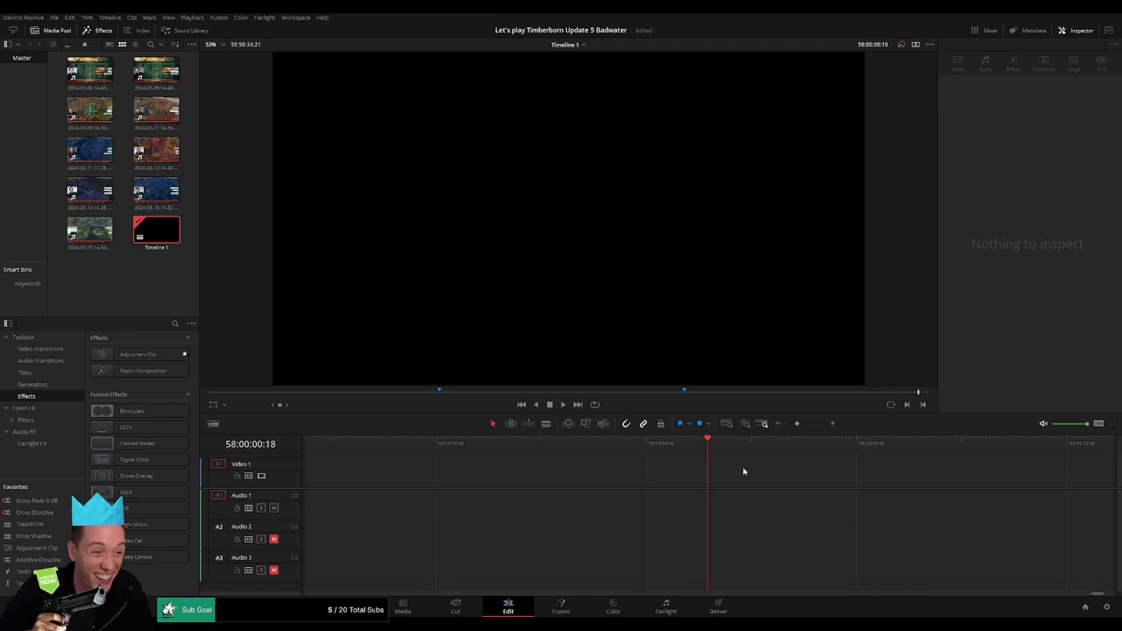
{"action": "left_click_drag", "start_coordinate": [797, 425], "coordinate": [786, 425]}
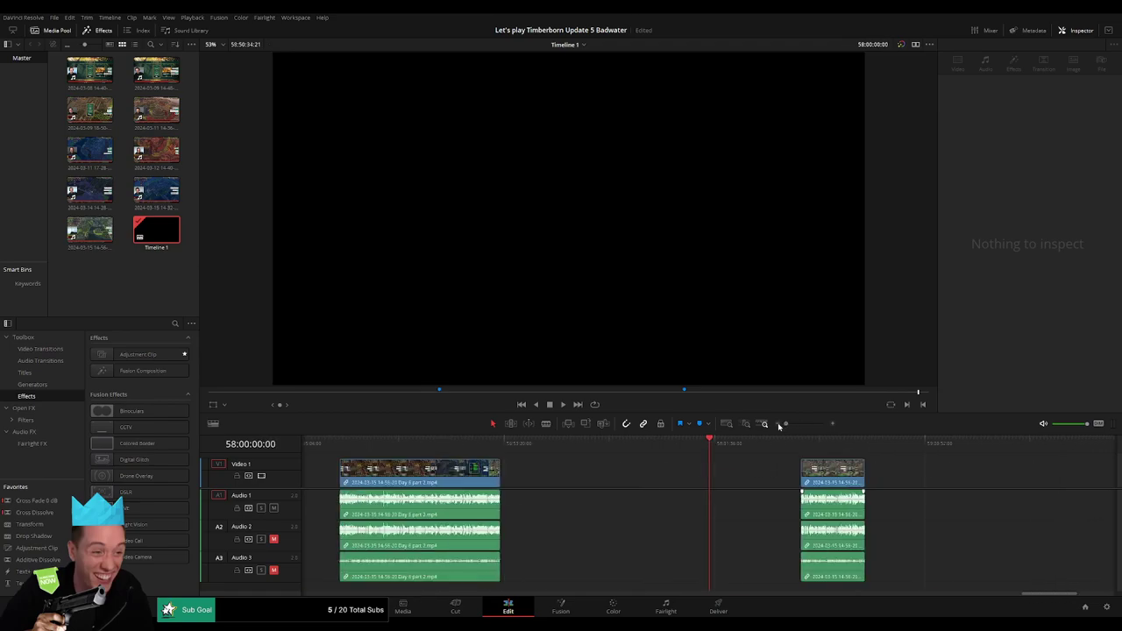
{"action": "left_click_drag", "start_coordinate": [832, 469], "coordinate": [741, 469]}
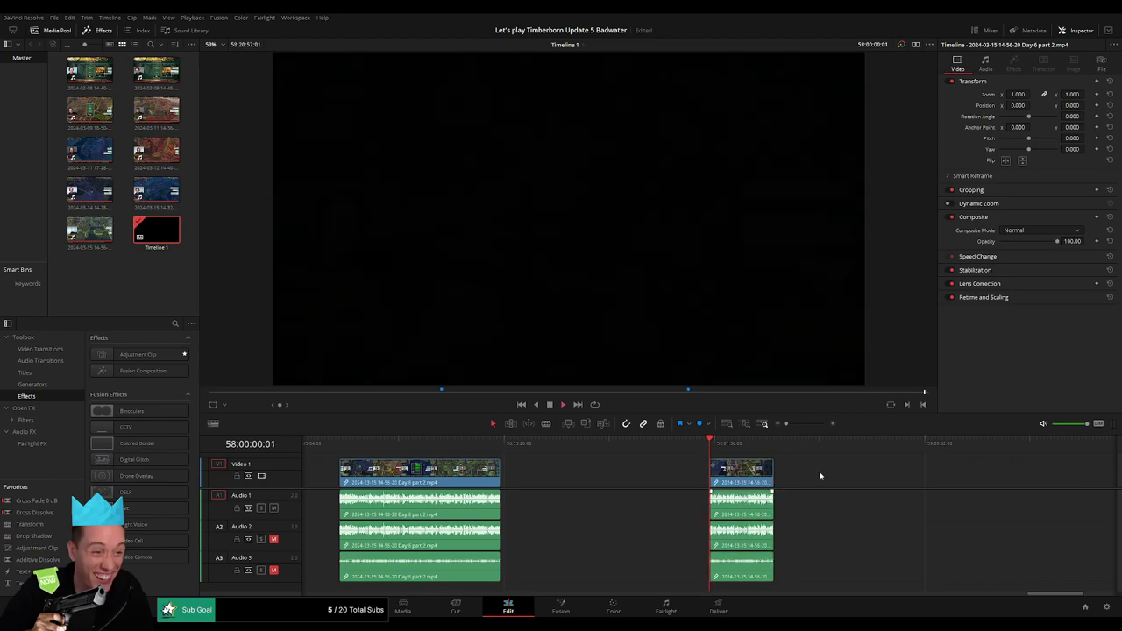
{"action": "left_click", "coordinate": [774, 444]}
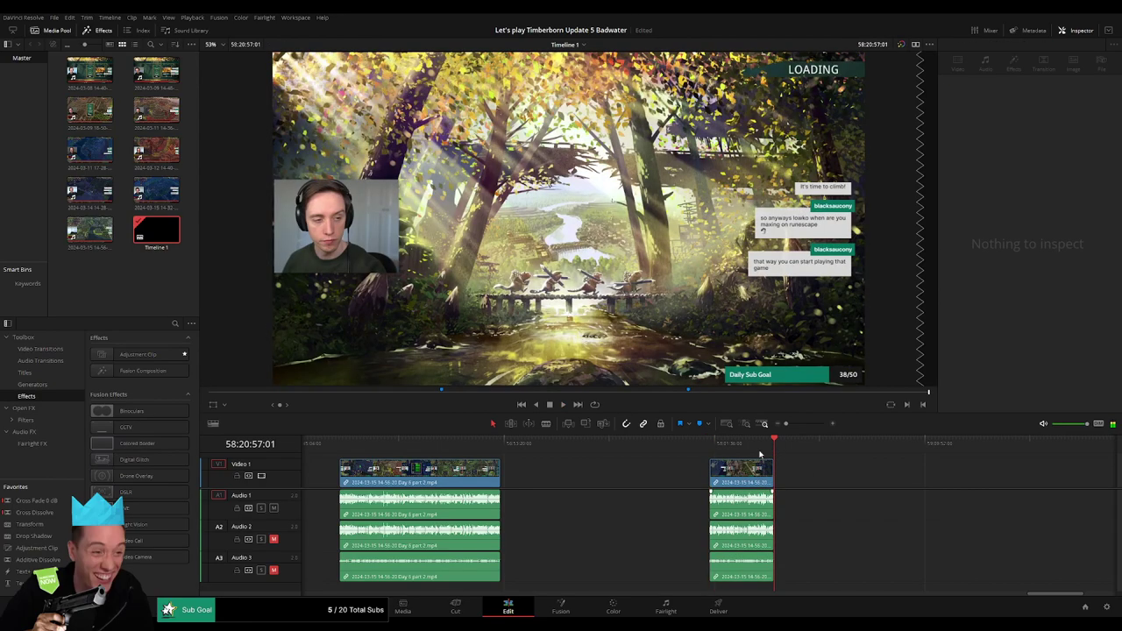
{"action": "left_click", "coordinate": [712, 448]}
{"action": "left_click", "coordinate": [725, 448]}
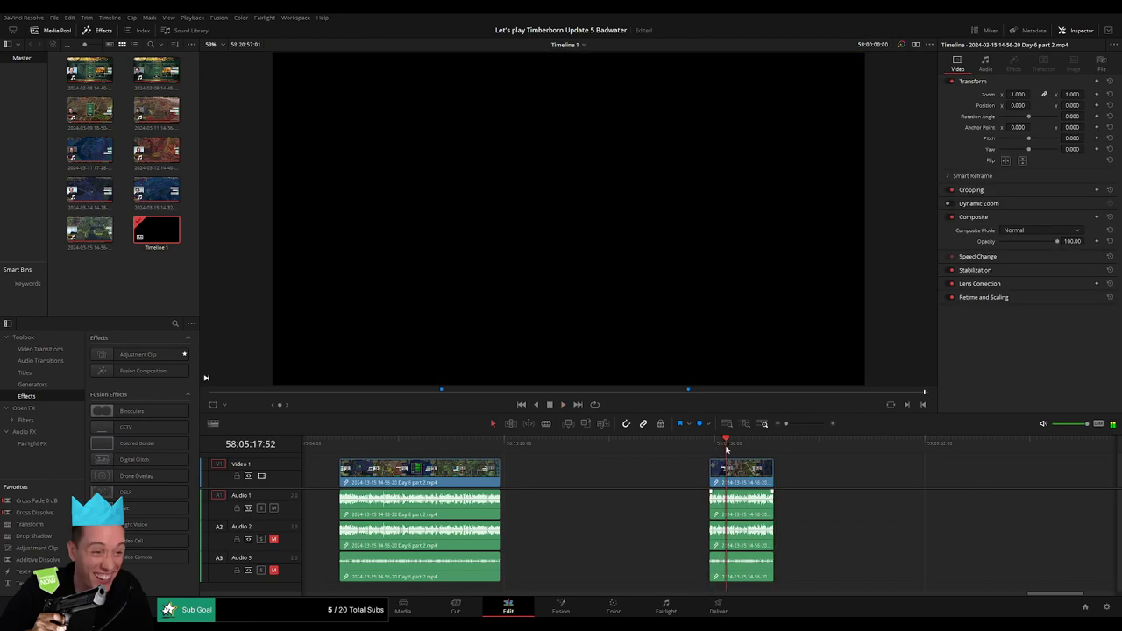
Play back the last clip and review its ending around 58:20:16 to 58:20:28
{"action": "key", "text": "space"}
{"action": "left_click_drag", "start_coordinate": [786, 424], "coordinate": [794, 424]}
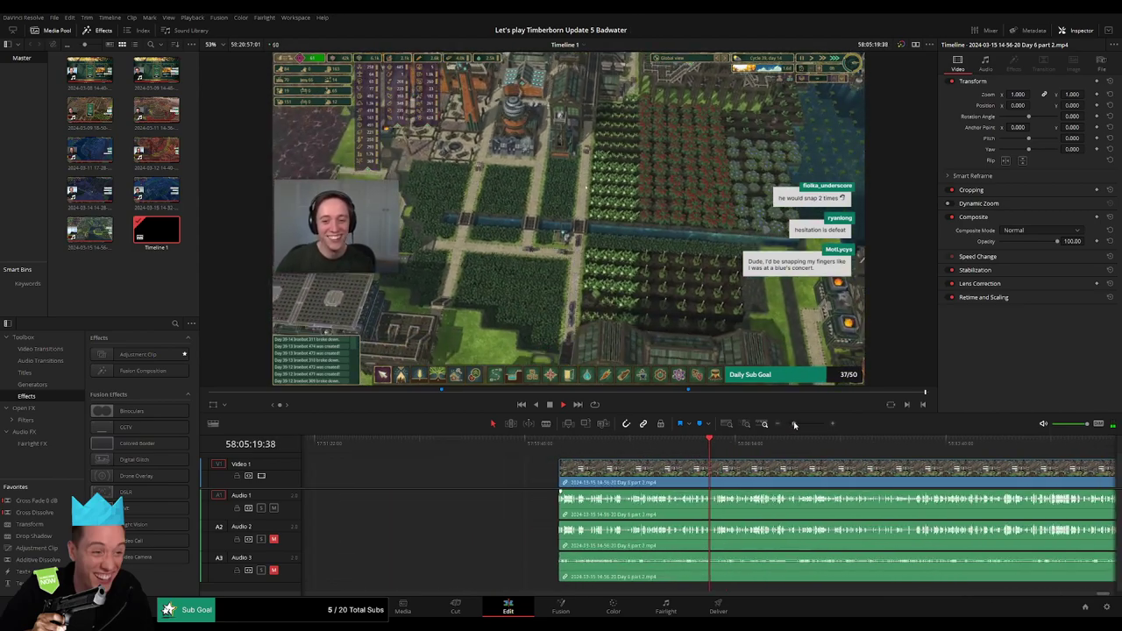
{"action": "left_click", "coordinate": [640, 444]}
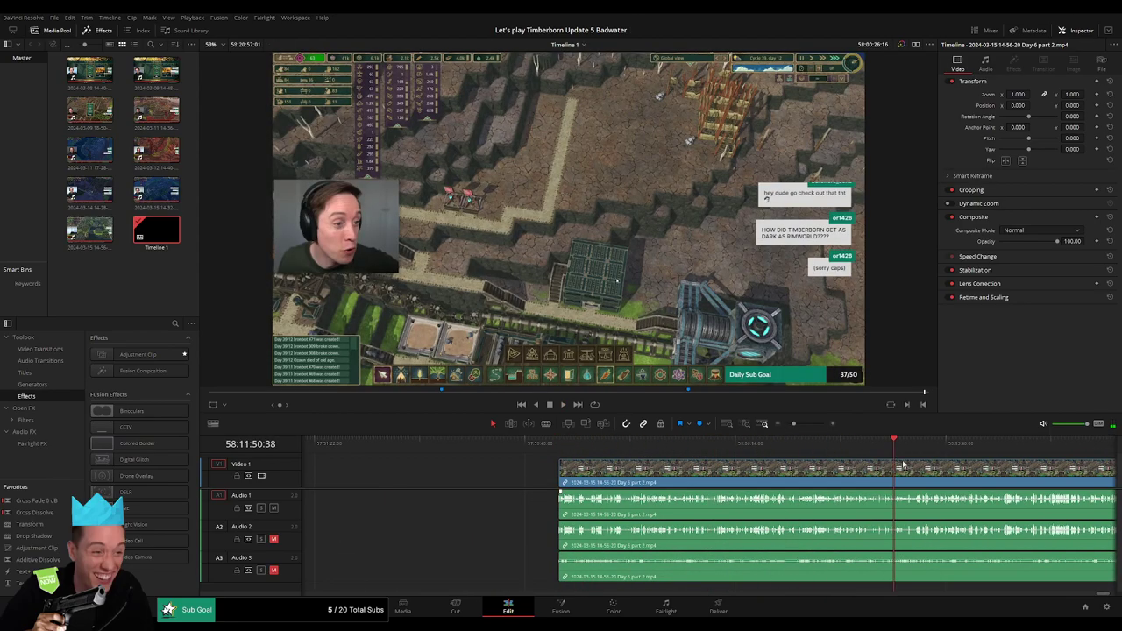
{"action": "scroll", "coordinate": [903, 463], "scroll_direction": "down", "scroll_amount": 3}
{"action": "left_click", "coordinate": [661, 443]}
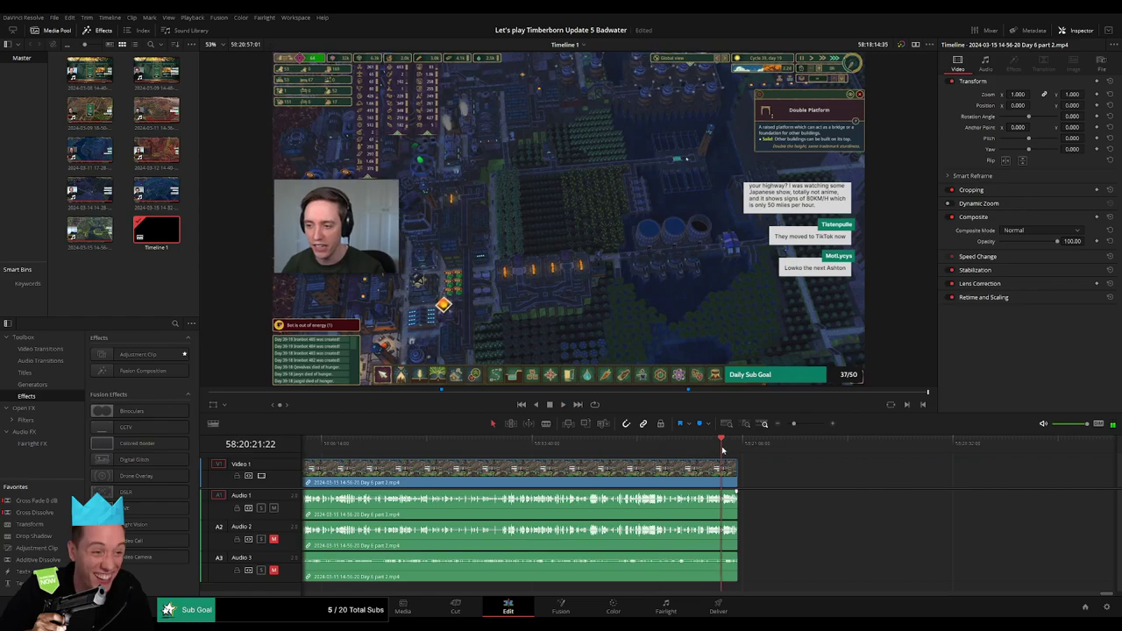
{"action": "left_click", "coordinate": [724, 445]}
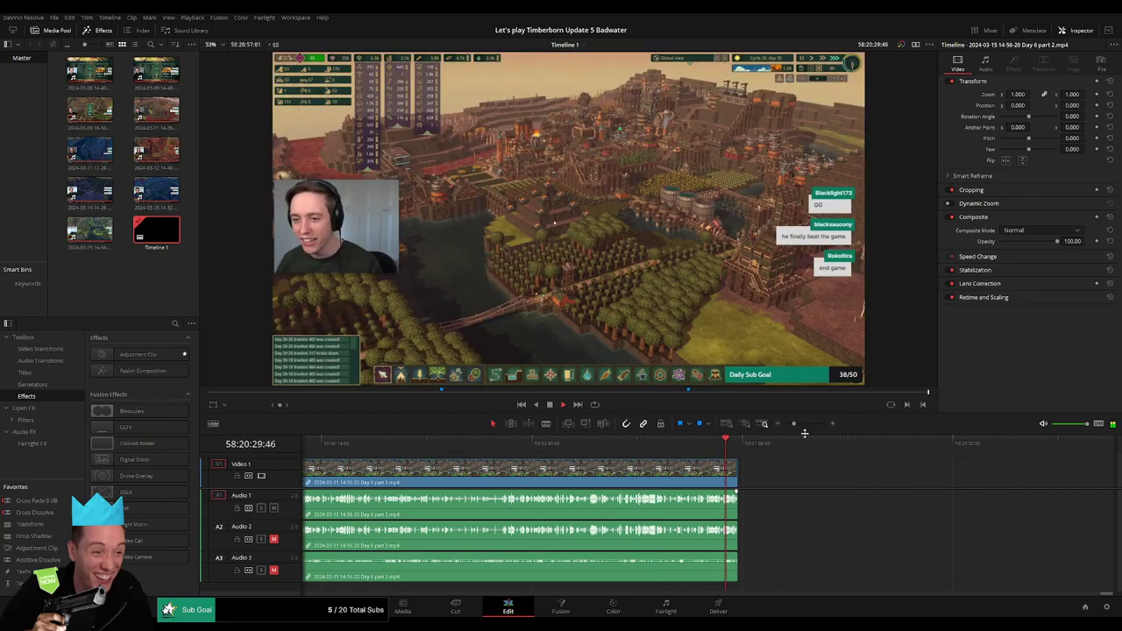
{"action": "scroll", "coordinate": [805, 433], "scroll_direction": "up", "scroll_amount": 2}
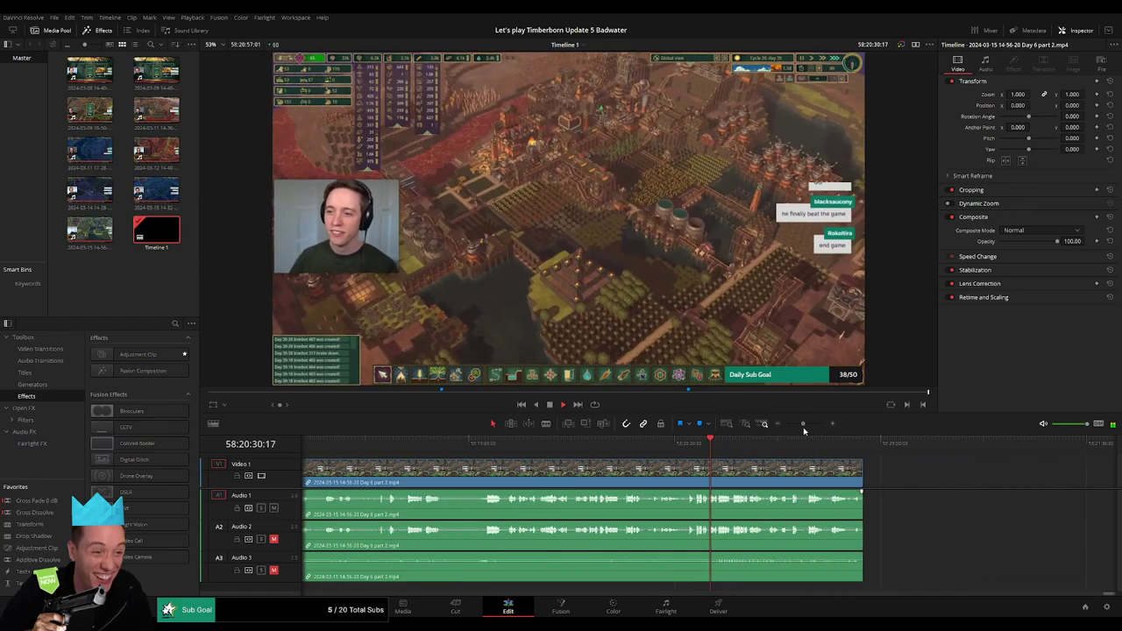
{"action": "left_click", "coordinate": [541, 445]}
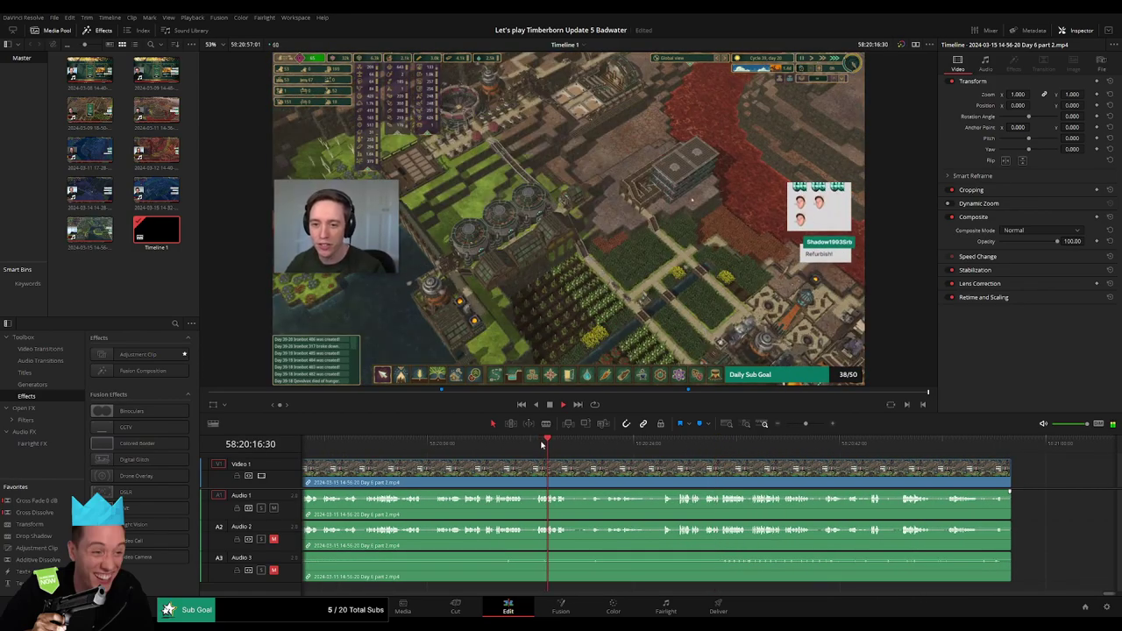
{"action": "scroll", "coordinate": [734, 478], "scroll_direction": "right", "scroll_amount": 2}
{"action": "scroll", "coordinate": [734, 478], "scroll_direction": "right", "scroll_amount": 2}
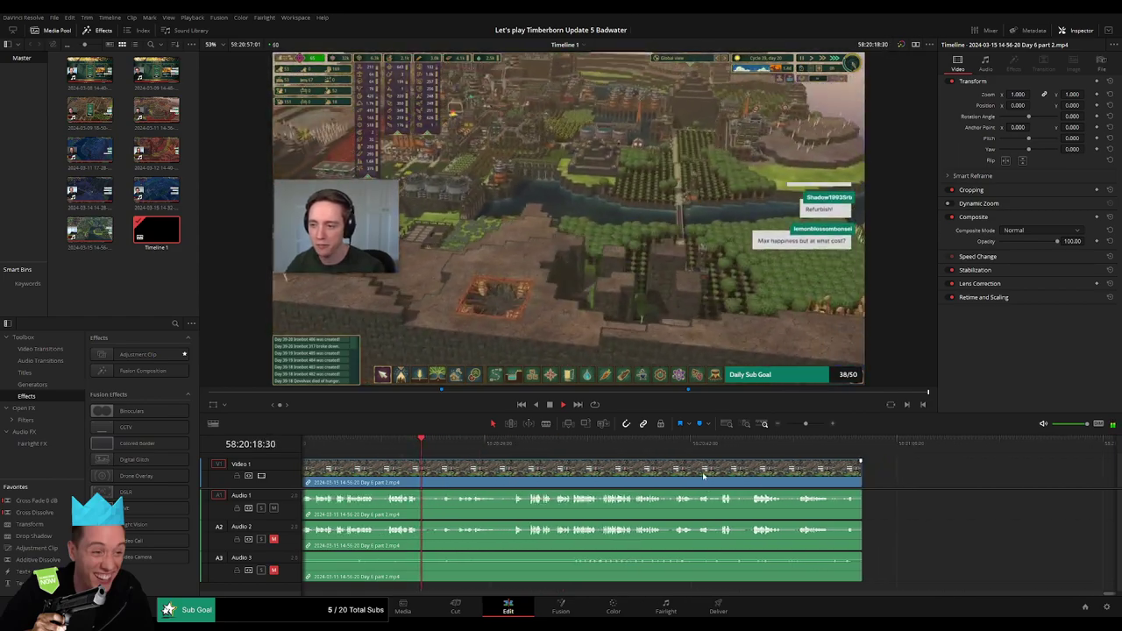
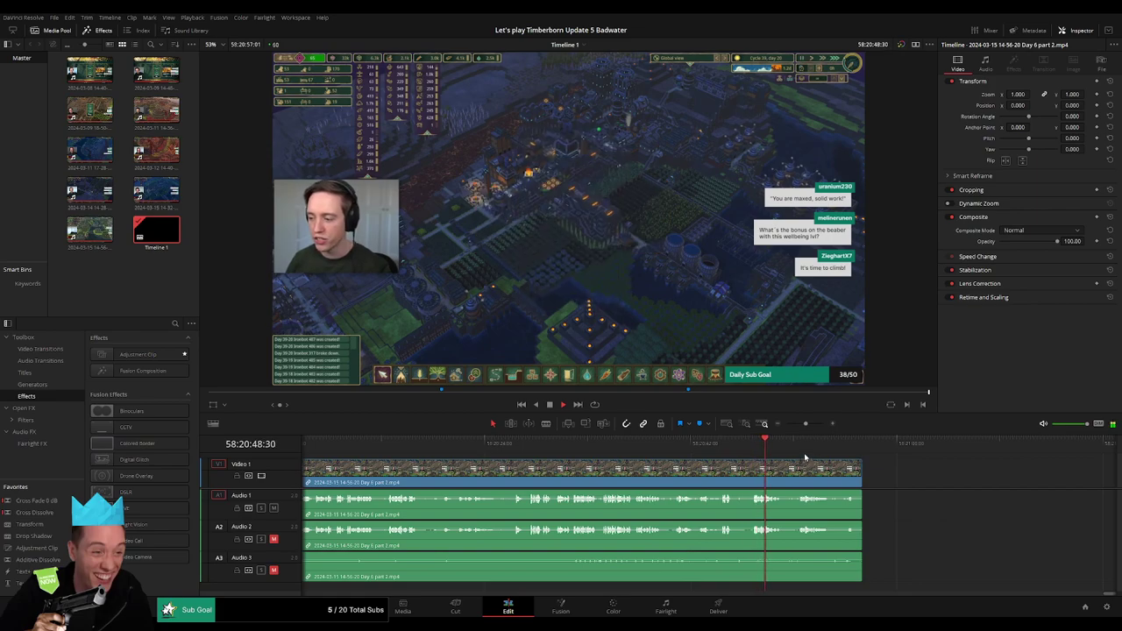
Scrub the final Day 6 part 2 clip's ending and drag a fade-out onto its audio
{"action": "mouse_move", "coordinate": [801, 445]}
{"action": "left_mouse_down"}
{"action": "mouse_move", "coordinate": [810, 425]}
{"action": "mouse_move", "coordinate": [798, 425]}
{"action": "left_mouse_up"}
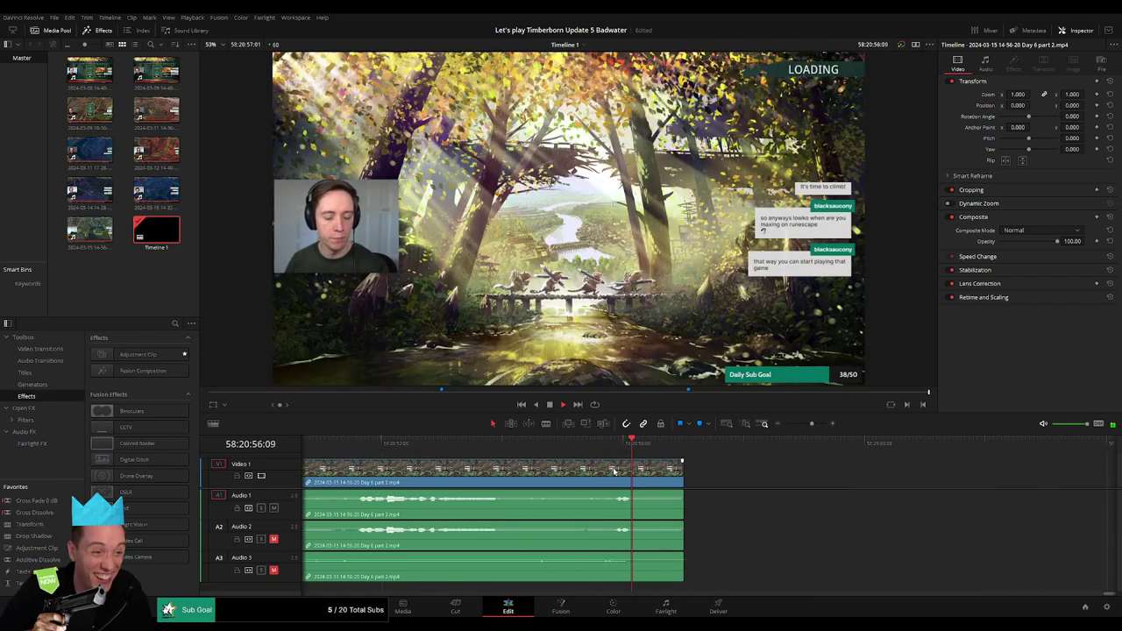
{"action": "mouse_move", "coordinate": [613, 472]}
{"action": "left_mouse_down"}
{"action": "mouse_move", "coordinate": [649, 475]}
{"action": "mouse_move", "coordinate": [628, 494]}
{"action": "left_mouse_up"}
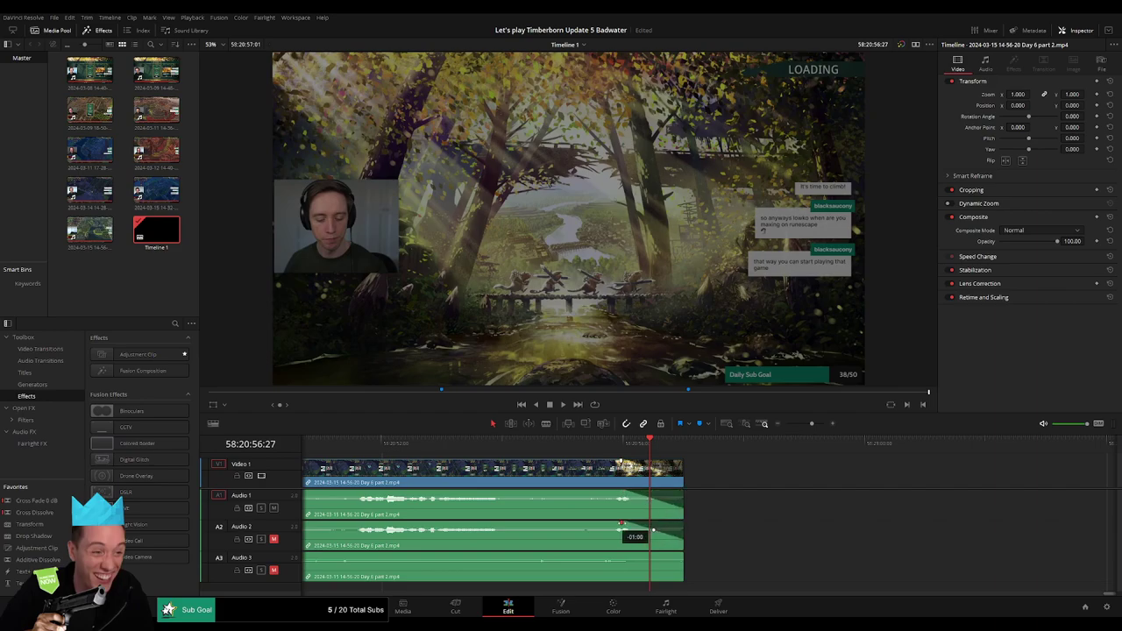
{"action": "left_click_drag", "start_coordinate": [680, 555], "coordinate": [626, 555]}
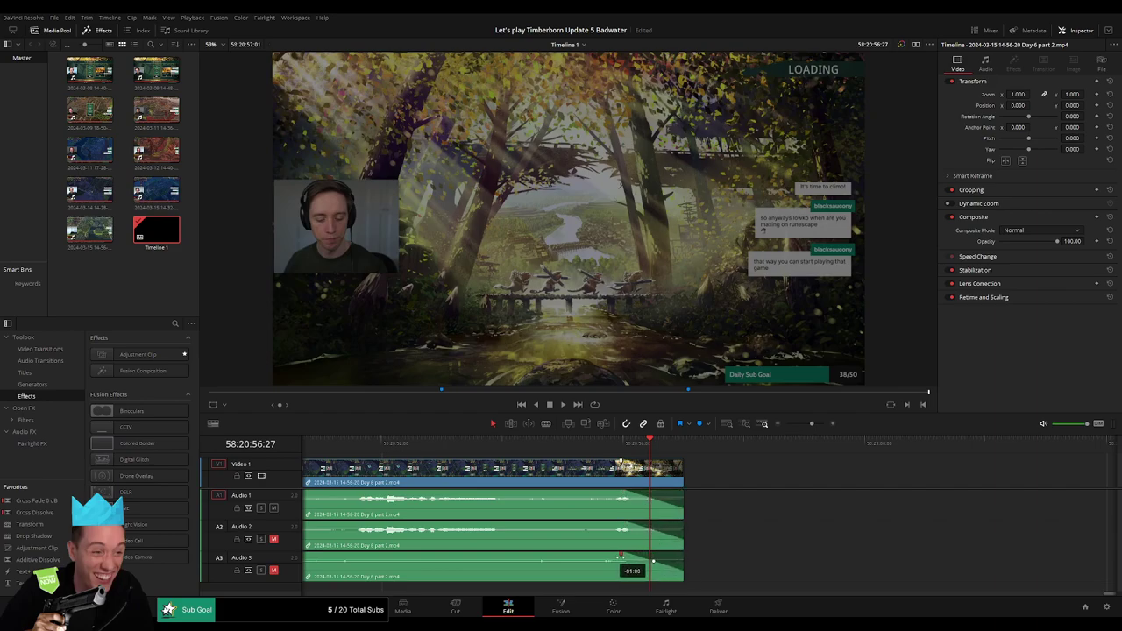
{"action": "left_click", "coordinate": [796, 425]}
Play the last clip from an earlier point and skip ahead to the population well-being screen
{"action": "left_click_drag", "start_coordinate": [676, 445], "coordinate": [623, 443]}
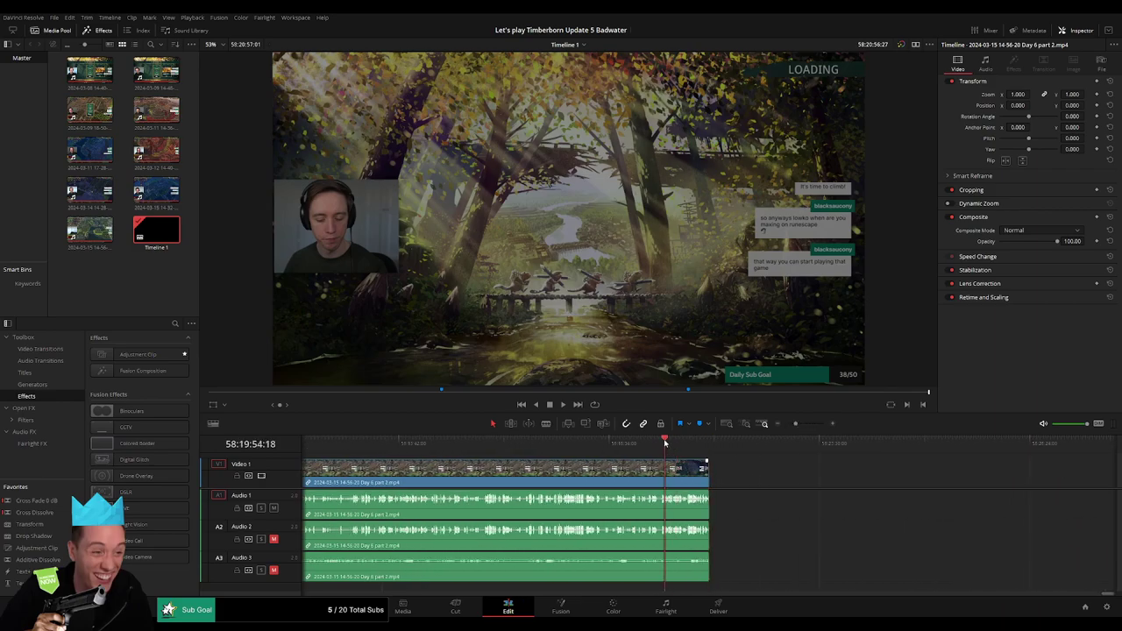
{"action": "key", "text": "space"}
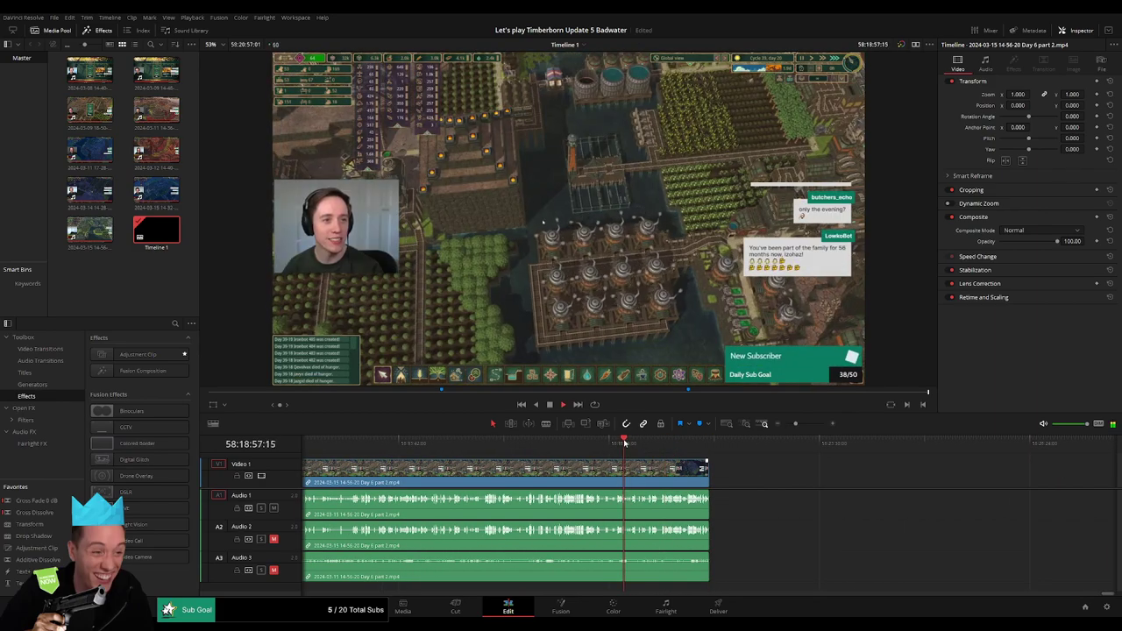
{"action": "left_click_drag", "start_coordinate": [795, 423], "coordinate": [804, 424]}
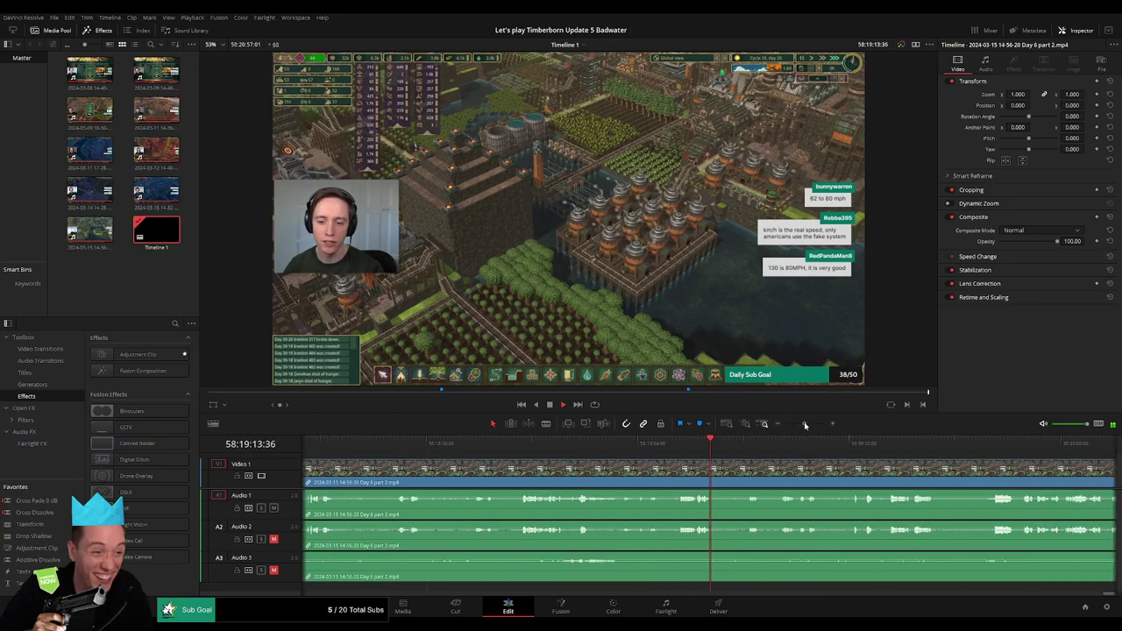
{"action": "left_click_drag", "start_coordinate": [590, 447], "coordinate": [674, 448]}
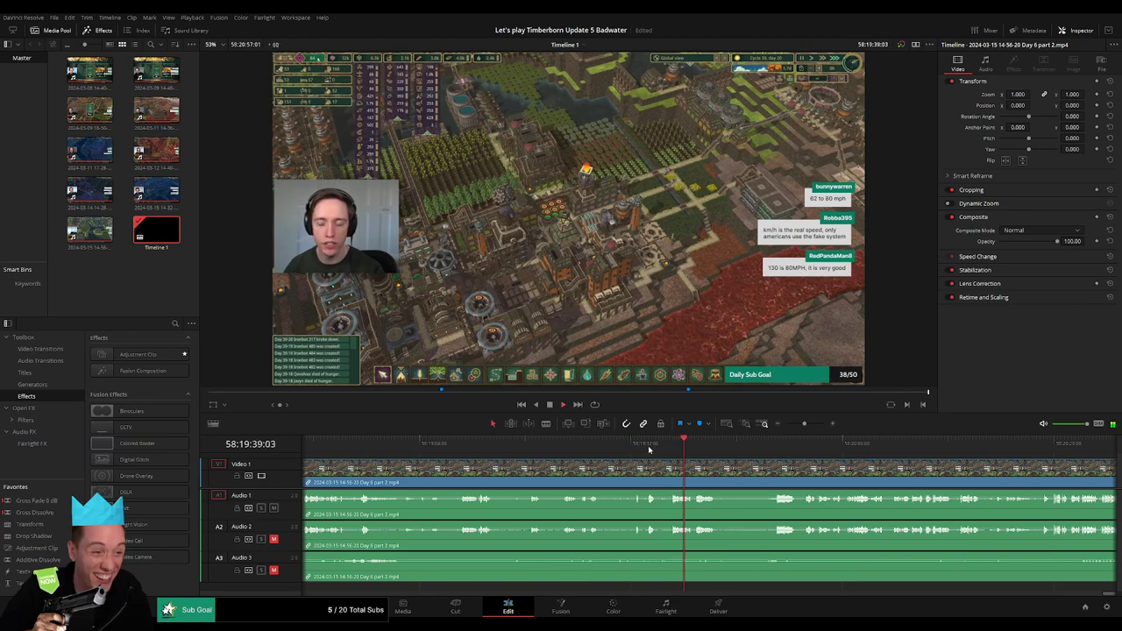
{"action": "left_click", "coordinate": [639, 447]}
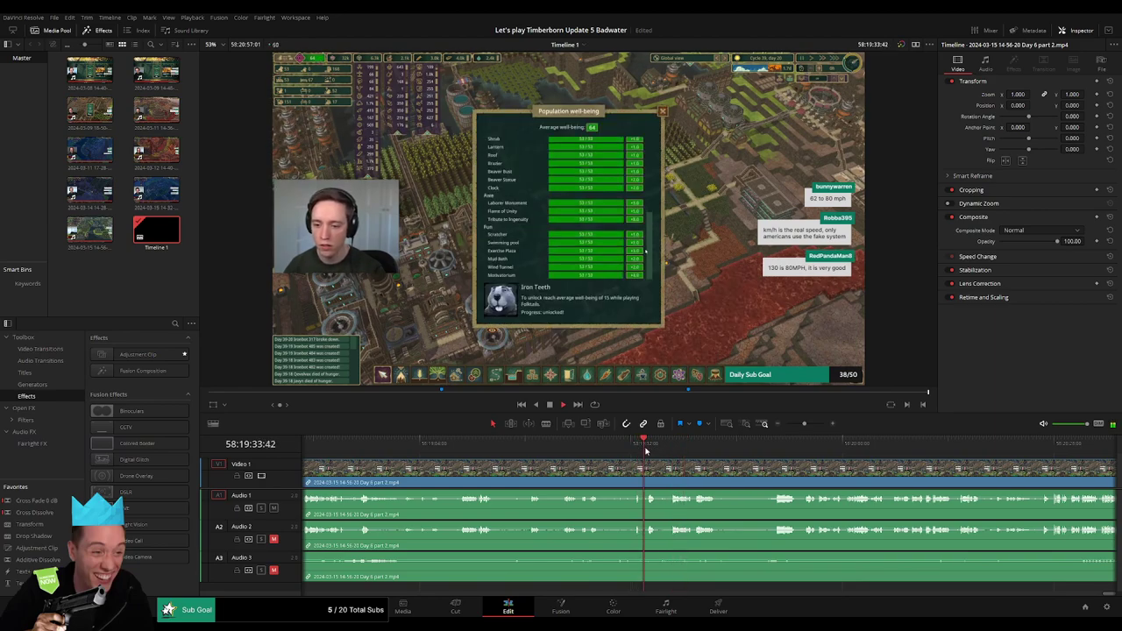
{"action": "scroll", "coordinate": [567, 461], "scroll_direction": "right", "scroll_amount": 3}
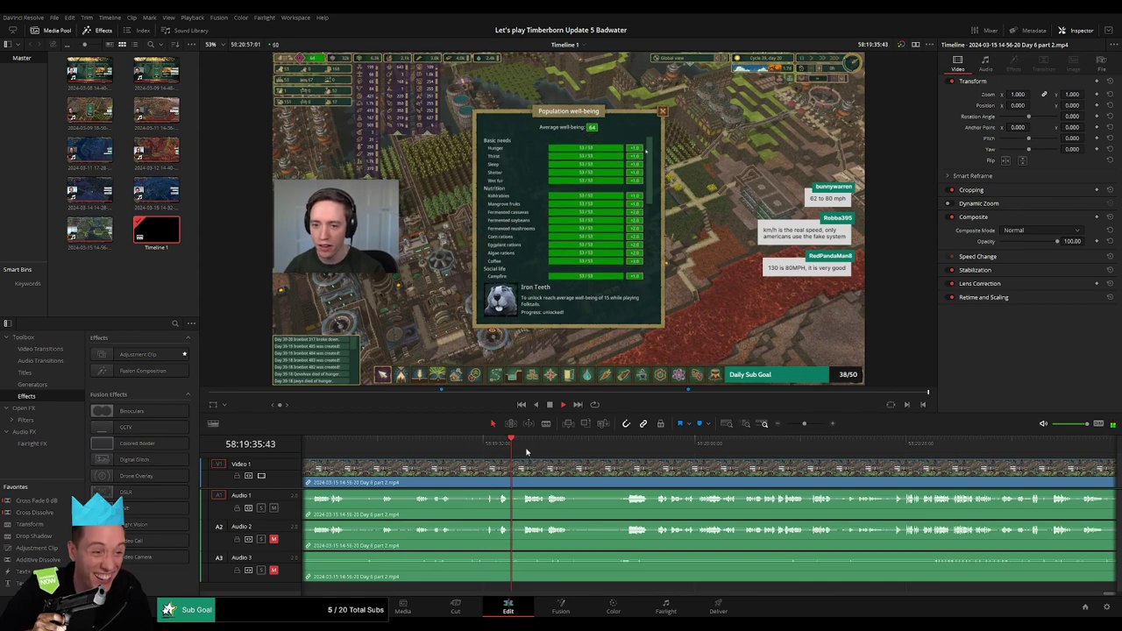
{"action": "left_click_drag", "start_coordinate": [526, 452], "coordinate": [544, 448]}
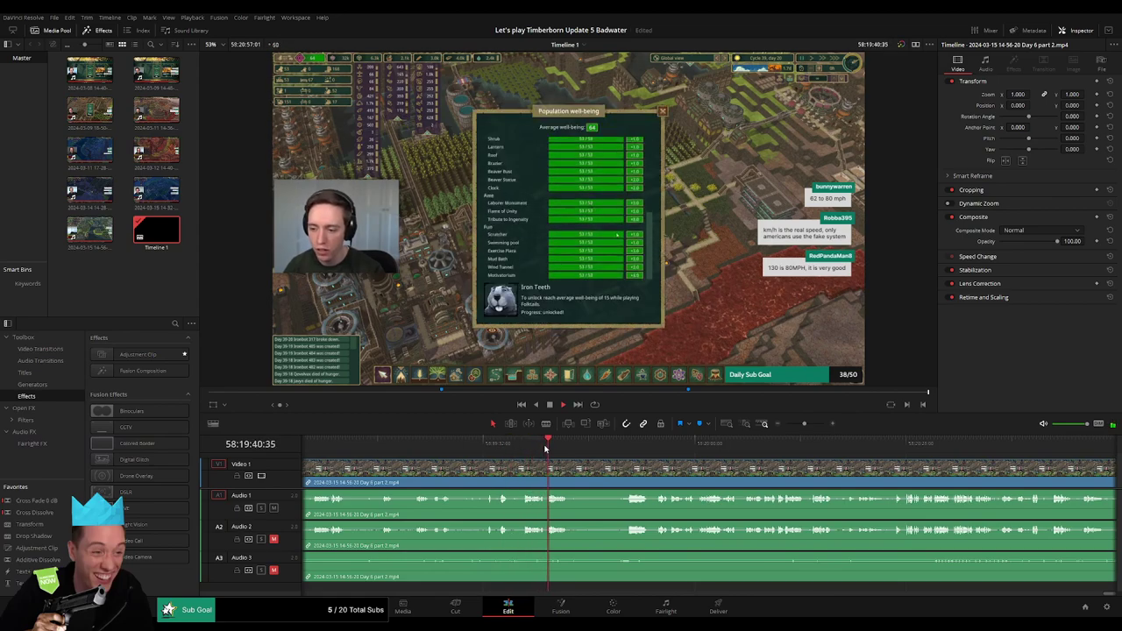
{"action": "scroll", "coordinate": [544, 448], "scroll_direction": "right", "scroll_amount": 2}
{"action": "left_click", "coordinate": [542, 447]}
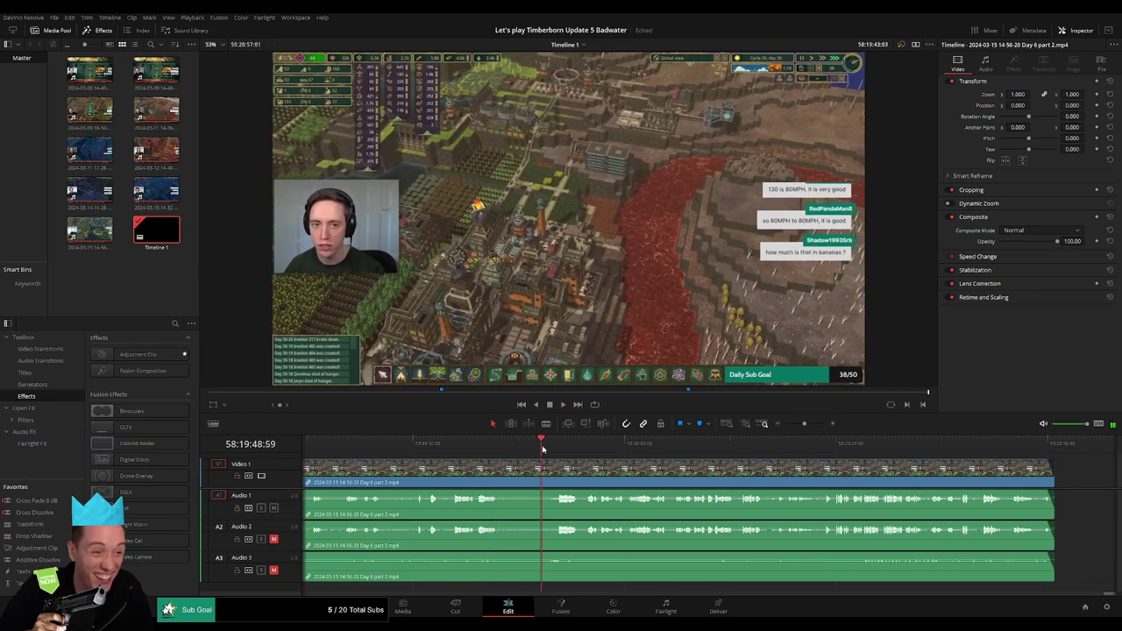
Resume playback, skip through to the night scene, and stop at the timeline's very end
{"action": "left_click", "coordinate": [549, 448]}
{"action": "key", "text": "space"}
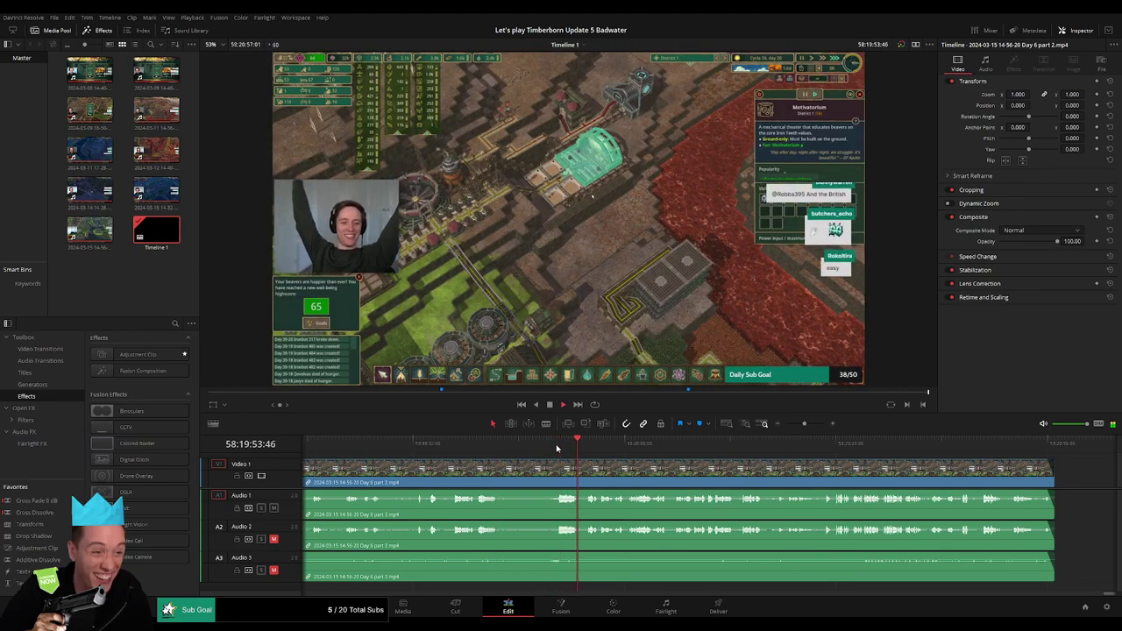
{"action": "scroll", "coordinate": [556, 448], "scroll_direction": "right", "scroll_amount": 3}
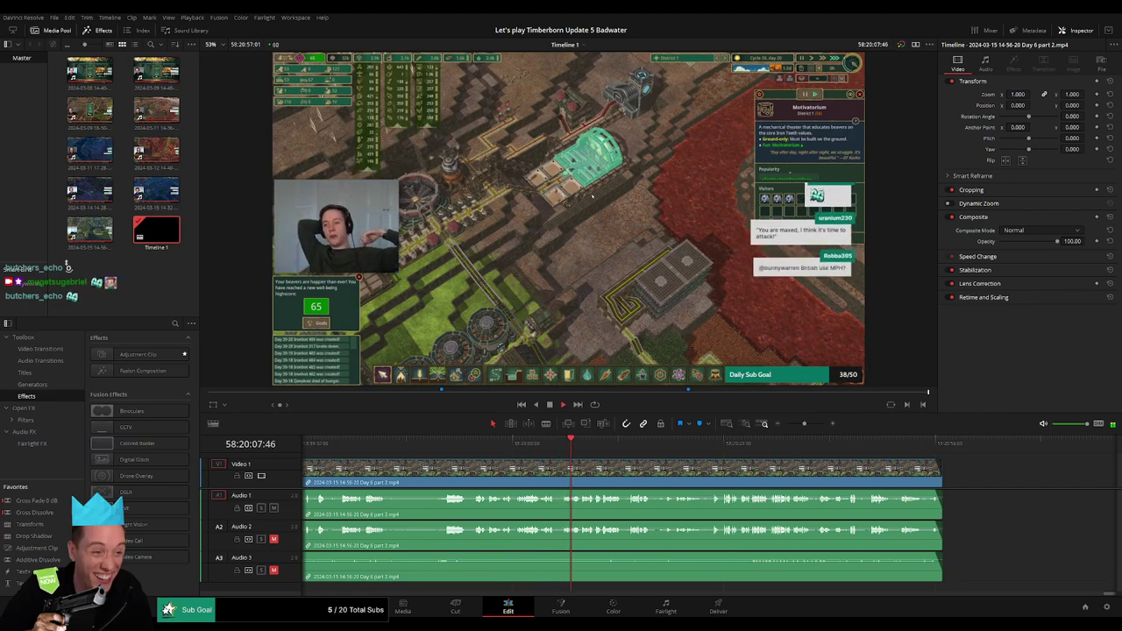
{"action": "left_click", "coordinate": [596, 460]}
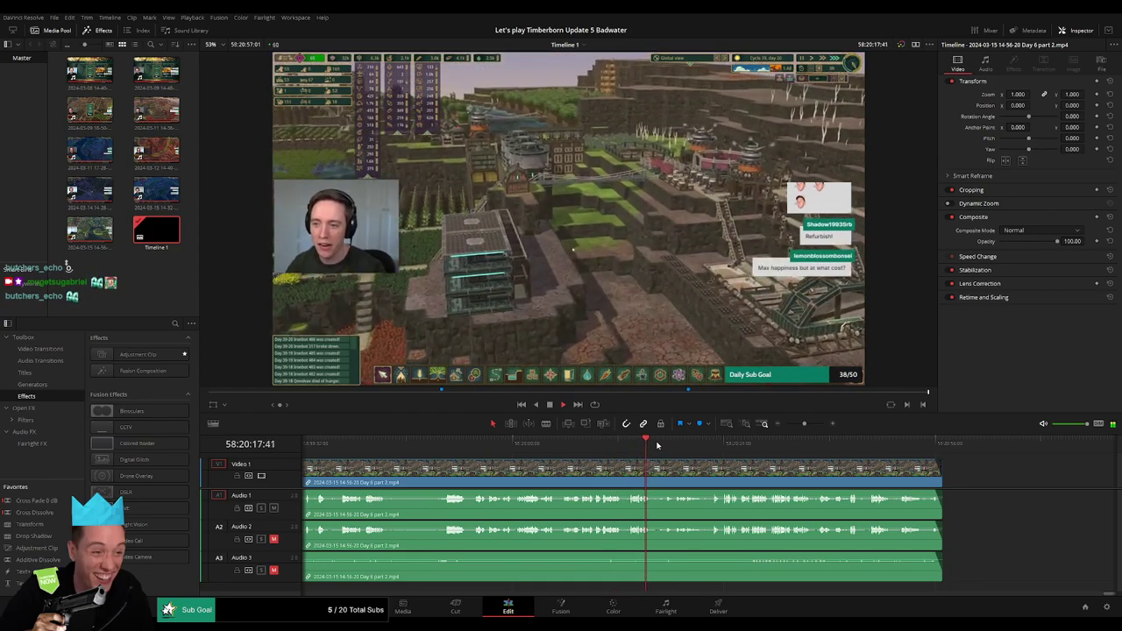
{"action": "left_click", "coordinate": [676, 444]}
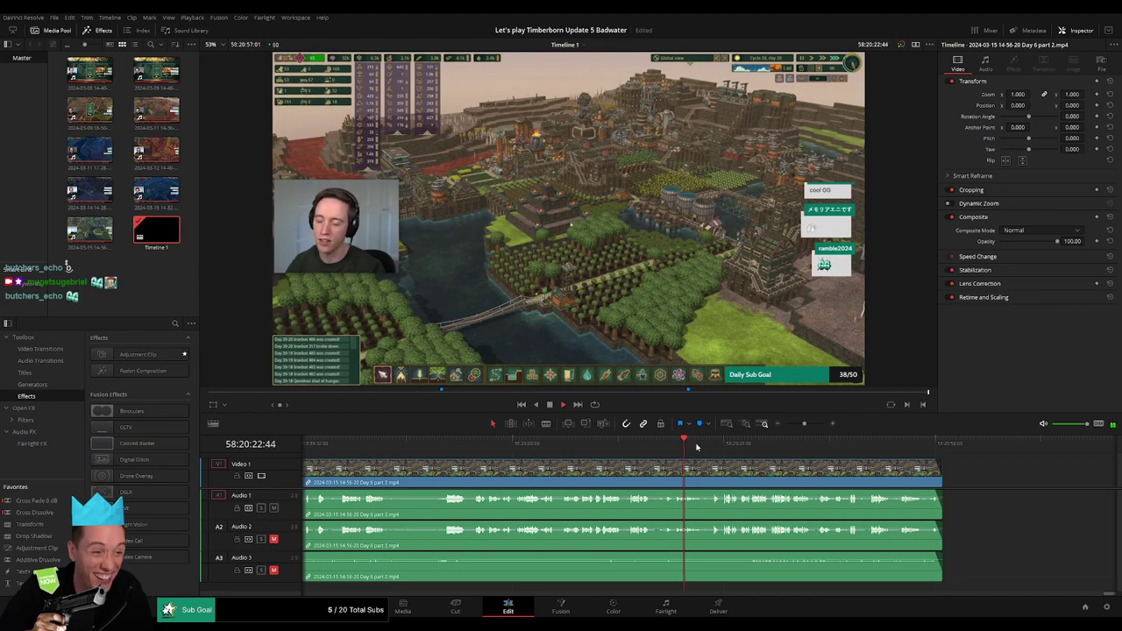
{"action": "scroll", "coordinate": [565, 453], "scroll_direction": "right", "scroll_amount": 3}
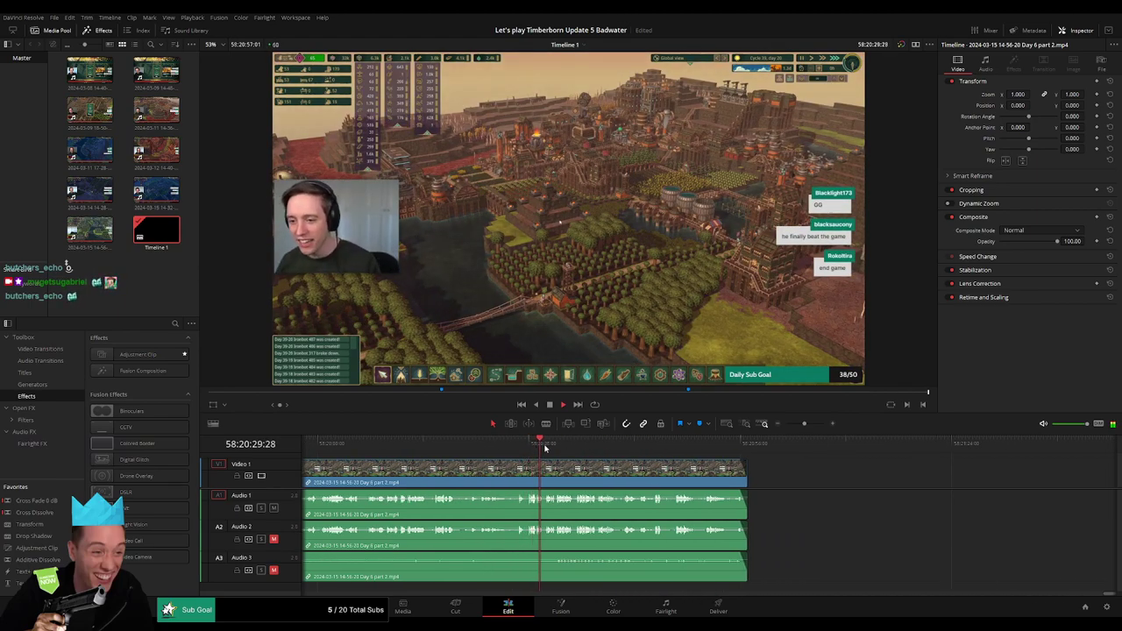
{"action": "left_click", "coordinate": [551, 445]}
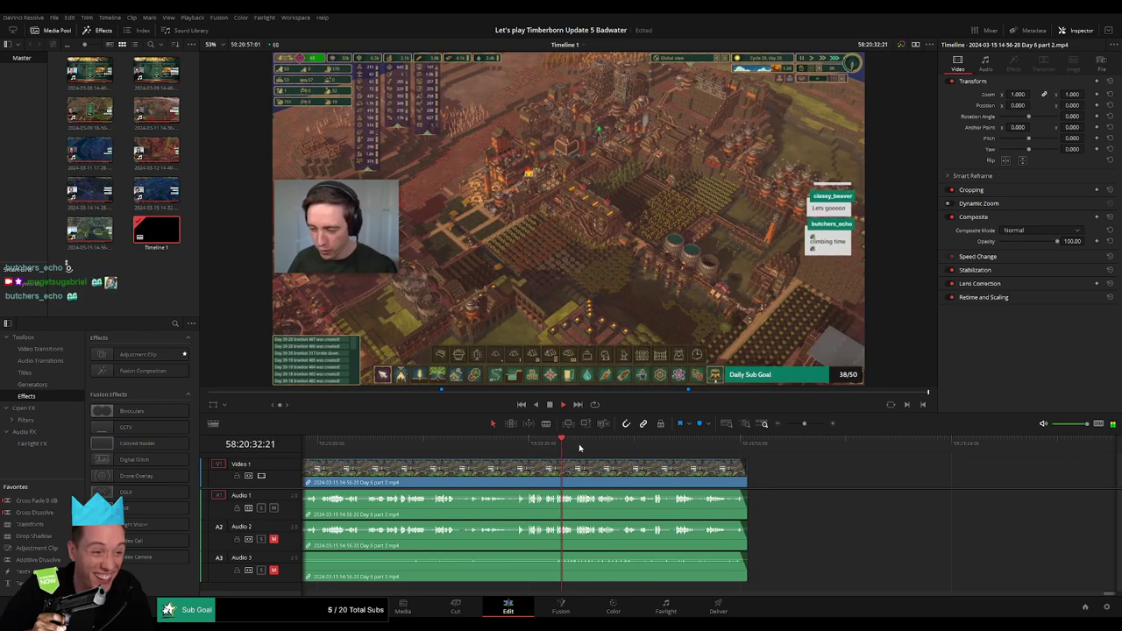
{"action": "left_click", "coordinate": [686, 445]}
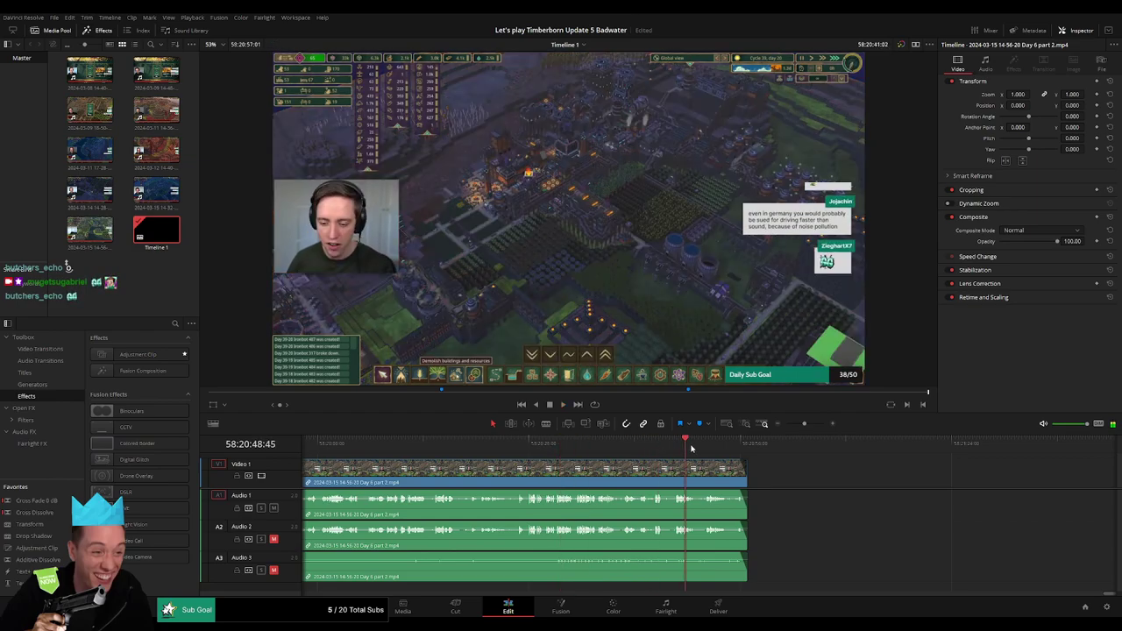
{"action": "left_click", "coordinate": [746, 446]}
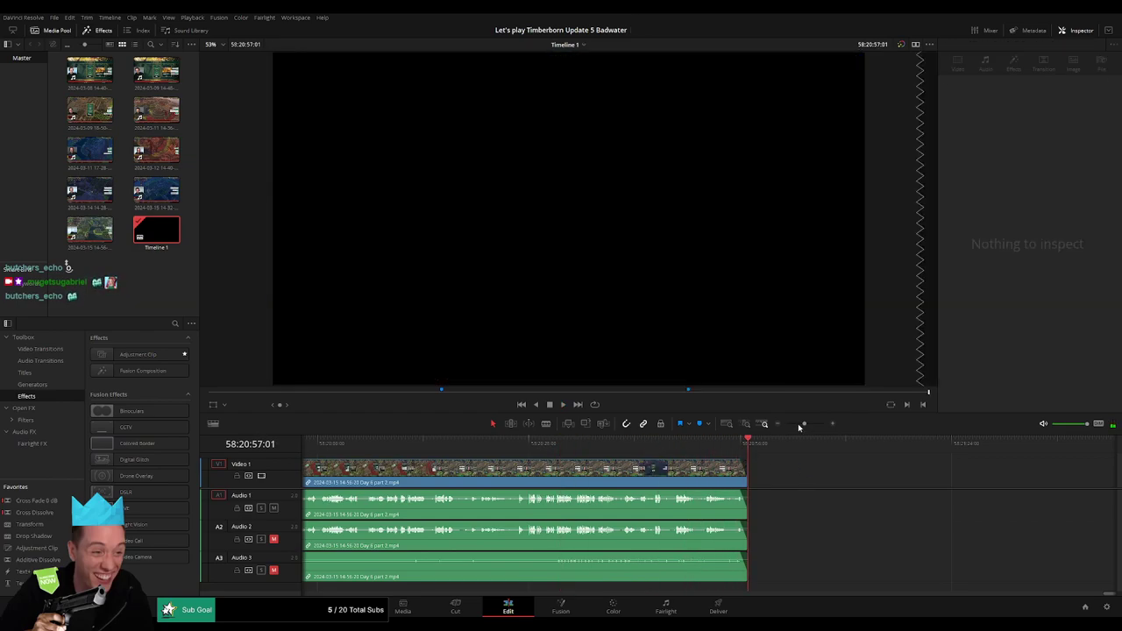
Select the gap between the two final clips and go to the Deliver page's H.264 MP4 settings
{"action": "left_click_drag", "start_coordinate": [799, 425], "coordinate": [785, 425]}
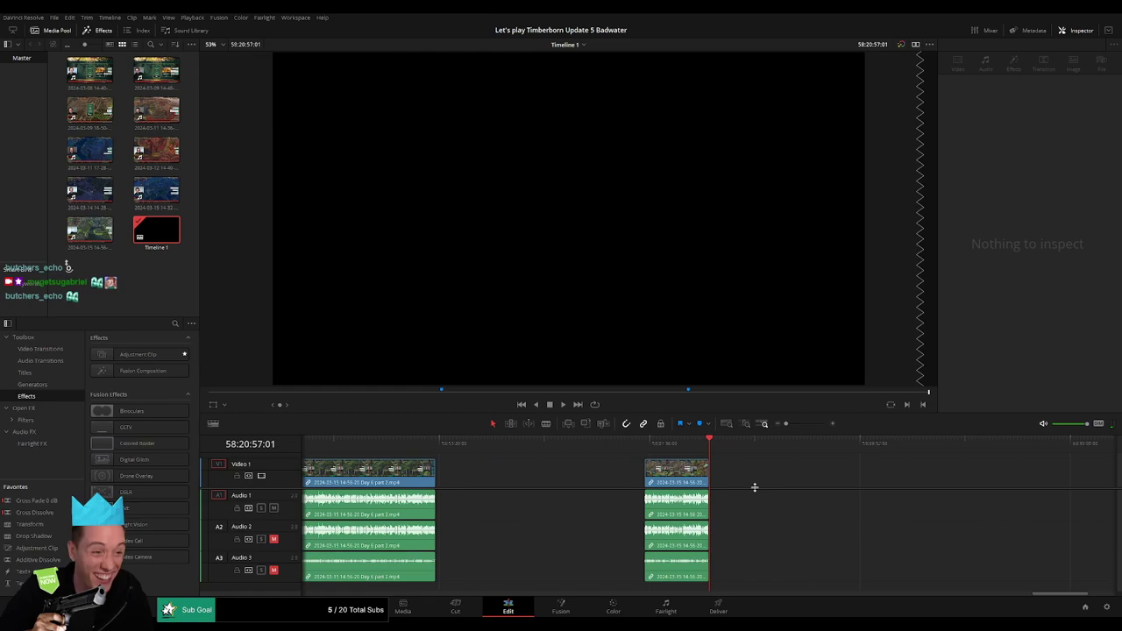
{"action": "mouse_move", "coordinate": [711, 450]}
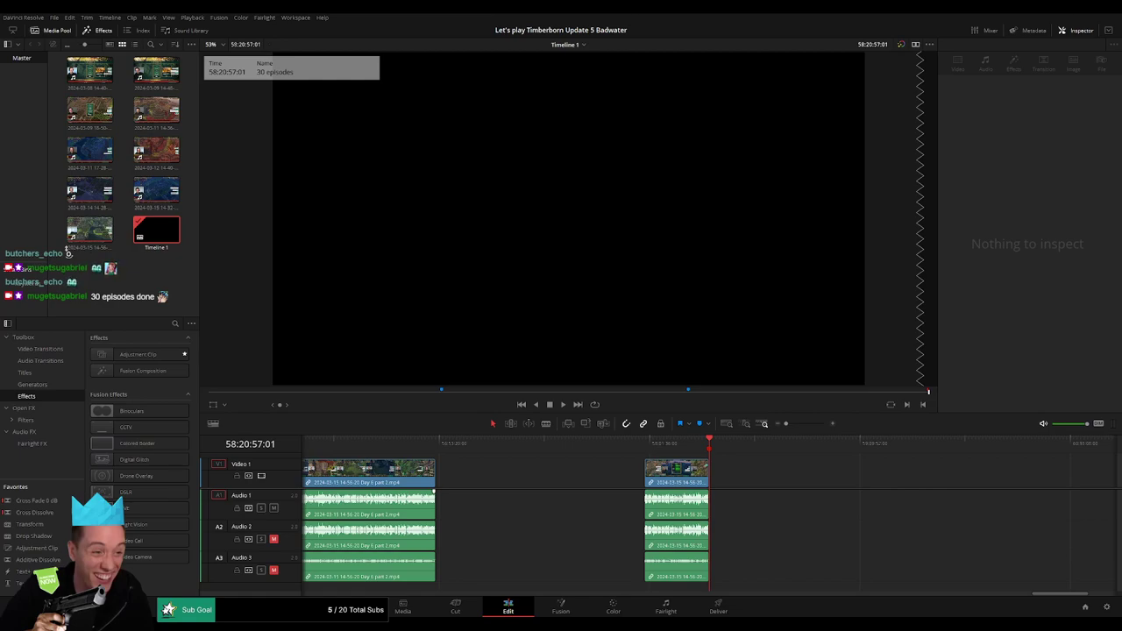
{"action": "left_click", "coordinate": [574, 470]}
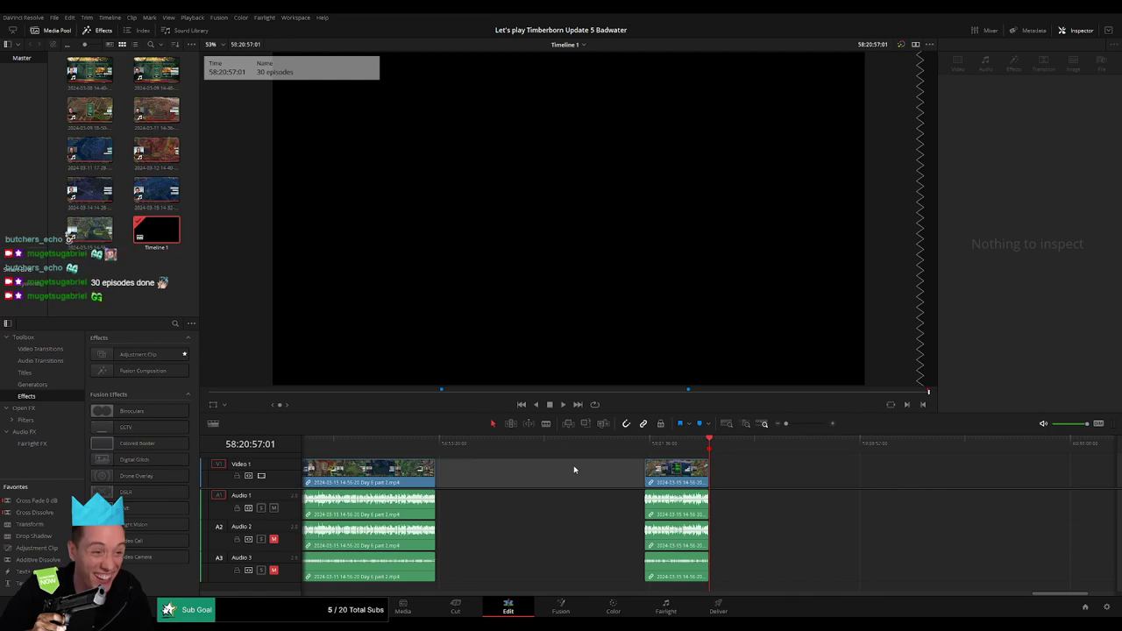
{"action": "left_click", "coordinate": [719, 606]}
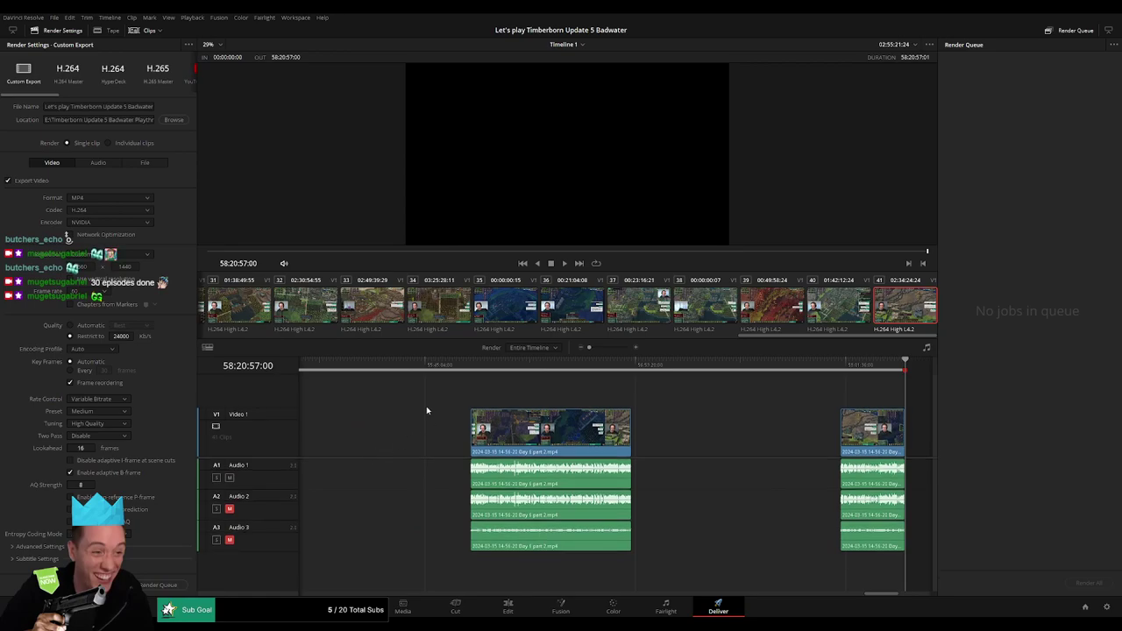
Mark the first episode ending at 00:52:24:00, end the file name with 'Ep 1', and queue Job 1
{"action": "left_click_drag", "start_coordinate": [886, 597], "coordinate": [320, 597]}
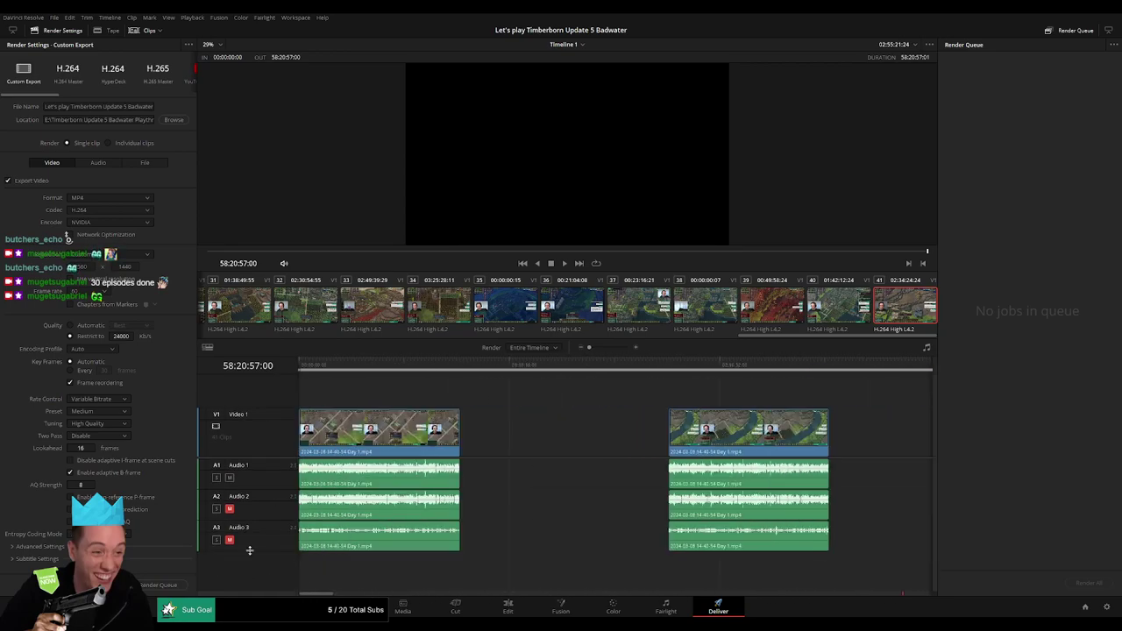
{"action": "left_click_drag", "start_coordinate": [336, 377], "coordinate": [299, 378]}
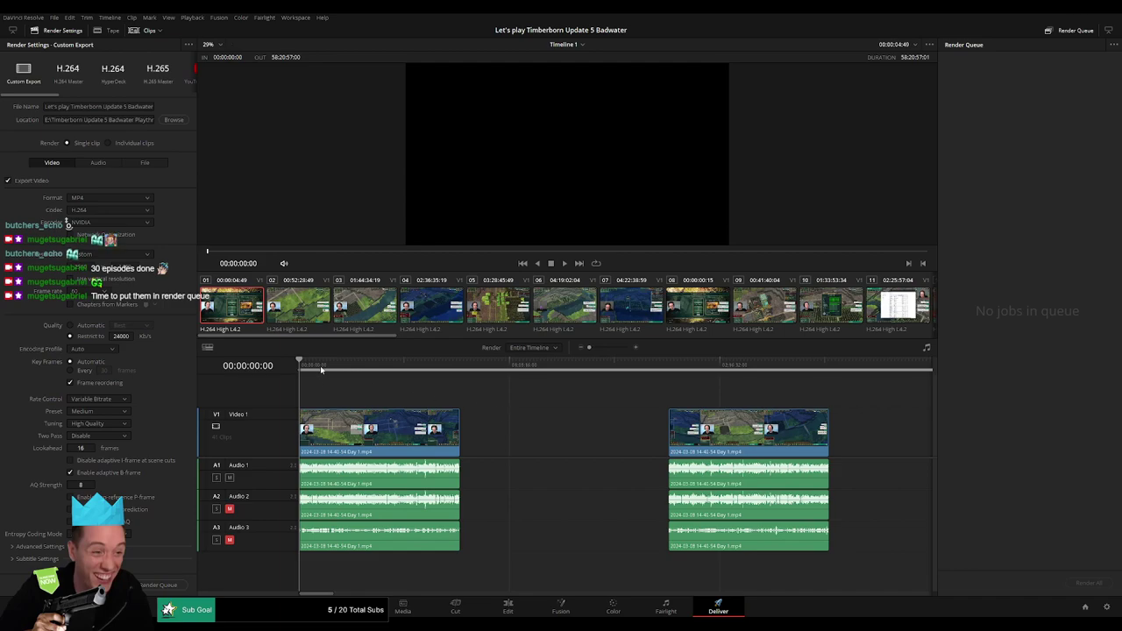
{"action": "left_click_drag", "start_coordinate": [320, 369], "coordinate": [462, 369]}
{"action": "key", "text": "o"}
{"action": "left_click", "coordinate": [142, 106]}
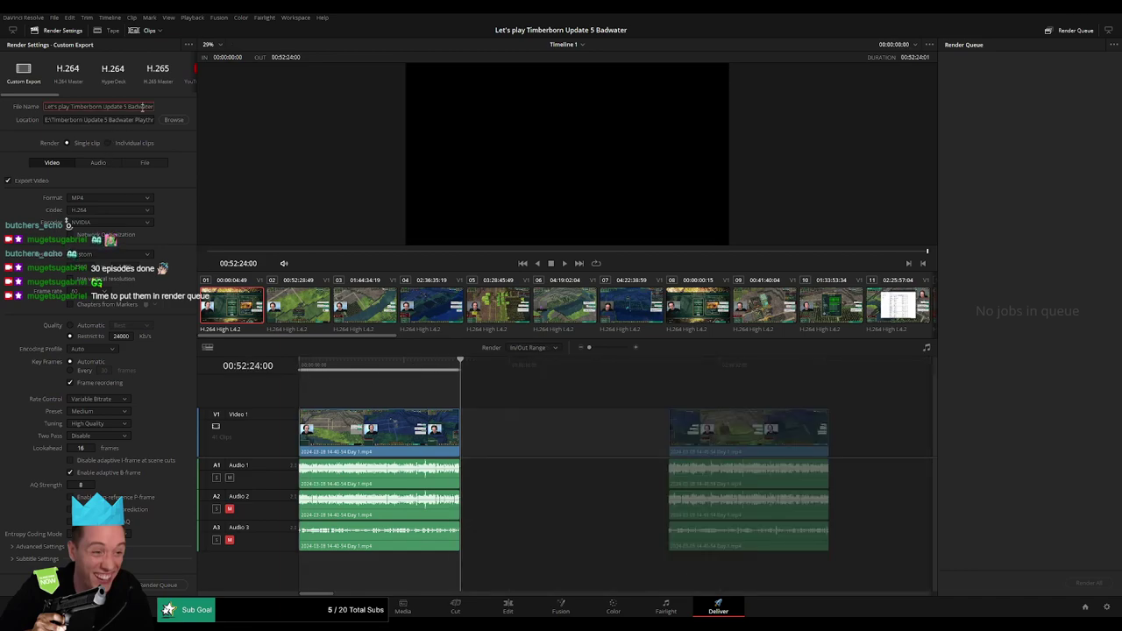
{"action": "type", "text": "with Lowko Ep 1"}
{"action": "left_click", "coordinate": [159, 586]}
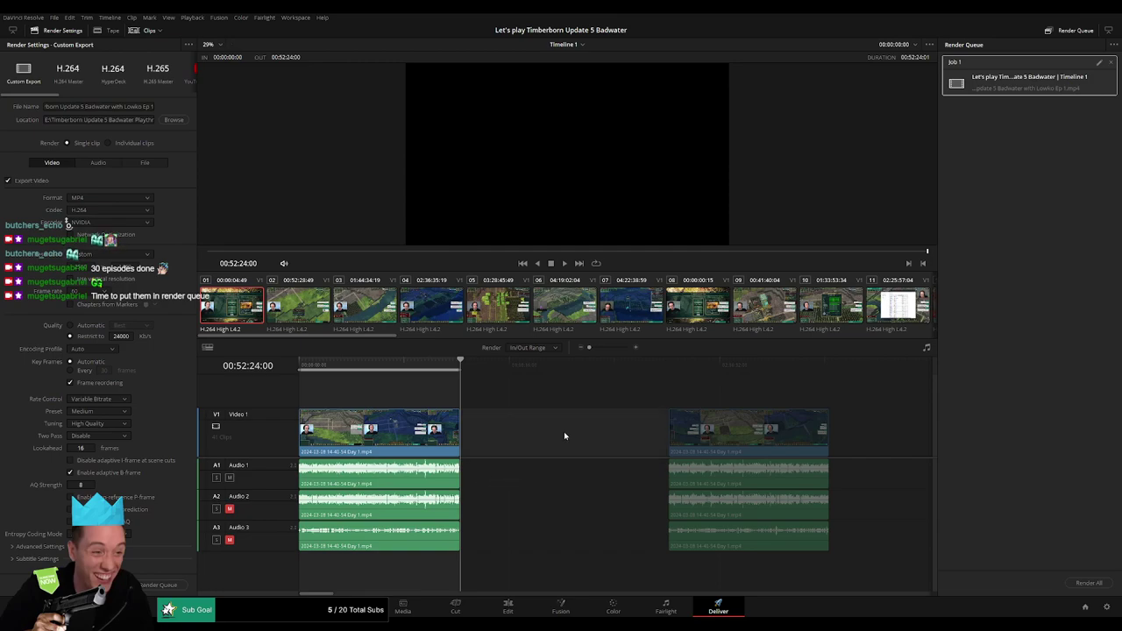
{"action": "scroll", "coordinate": [563, 431], "scroll_direction": "right", "scroll_amount": 3}
Queue Ep 2 covering 02:00:00:00 to 02:52:05:30 as a render job
{"action": "left_click", "coordinate": [543, 366]}
{"action": "key", "text": "i"}
{"action": "key", "text": "Down"}
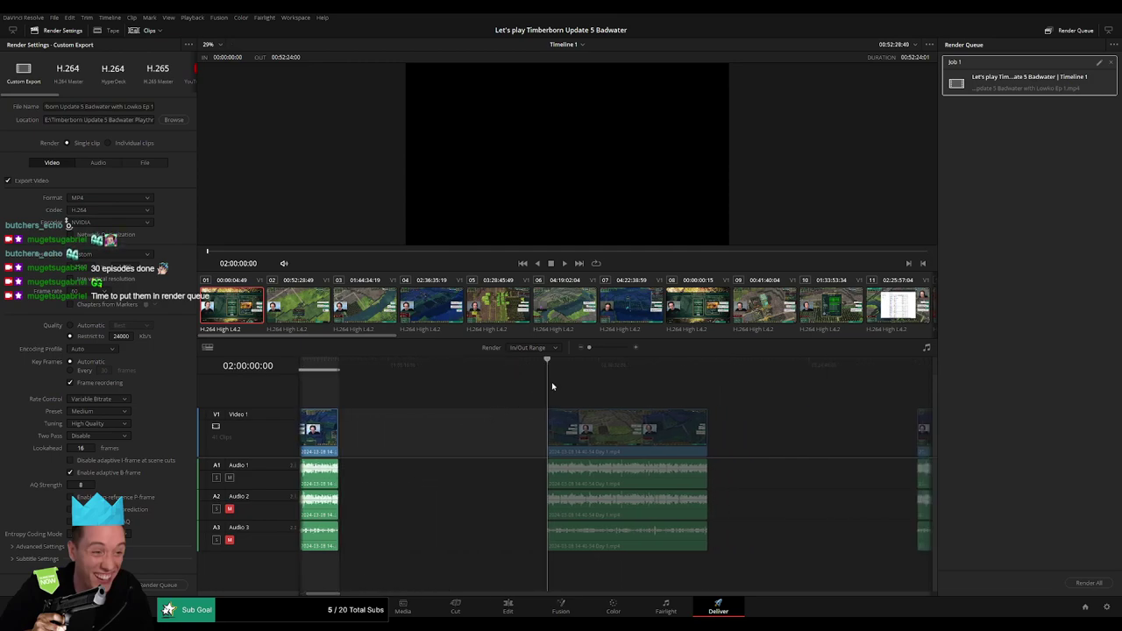
{"action": "key", "text": "o"}
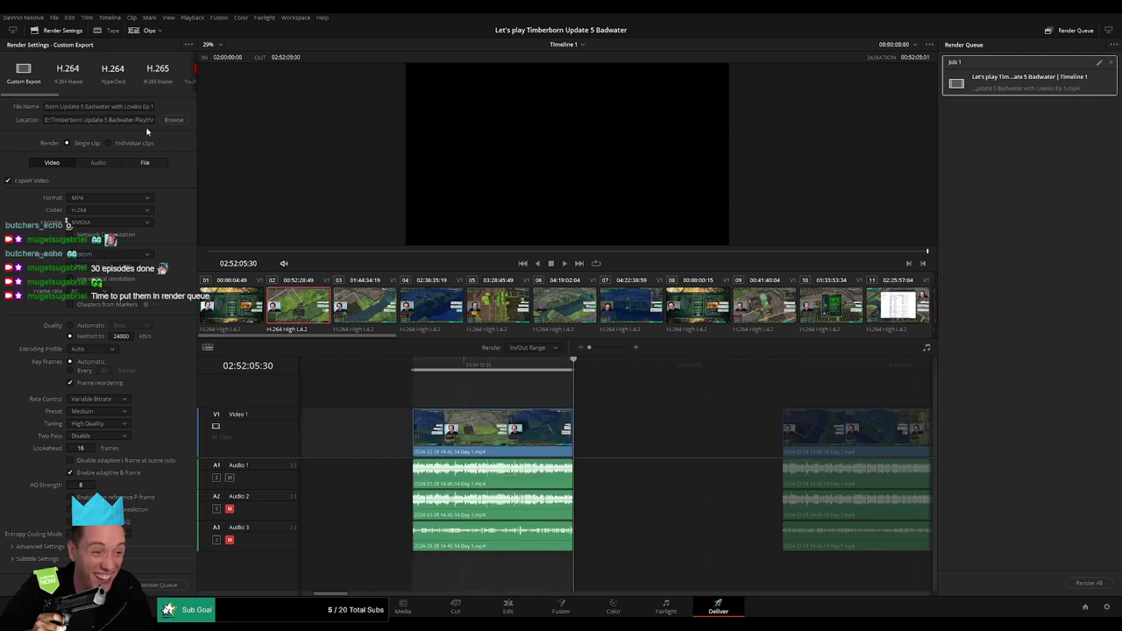
{"action": "left_click", "coordinate": [150, 106]}
{"action": "type", "text": "2"}
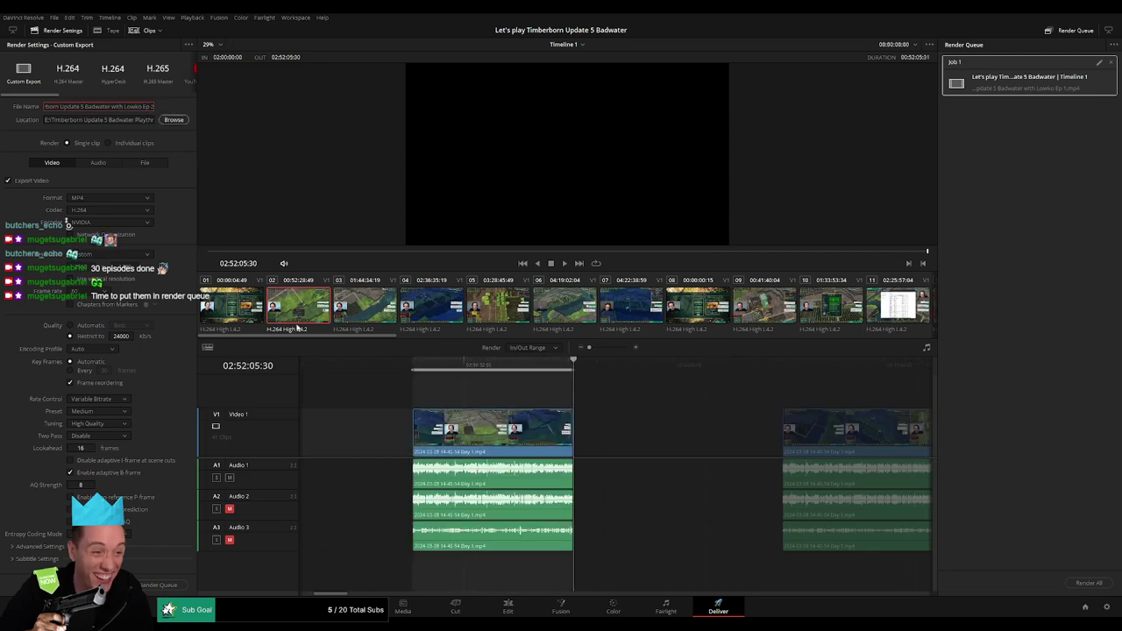
{"action": "left_click", "coordinate": [153, 585]}
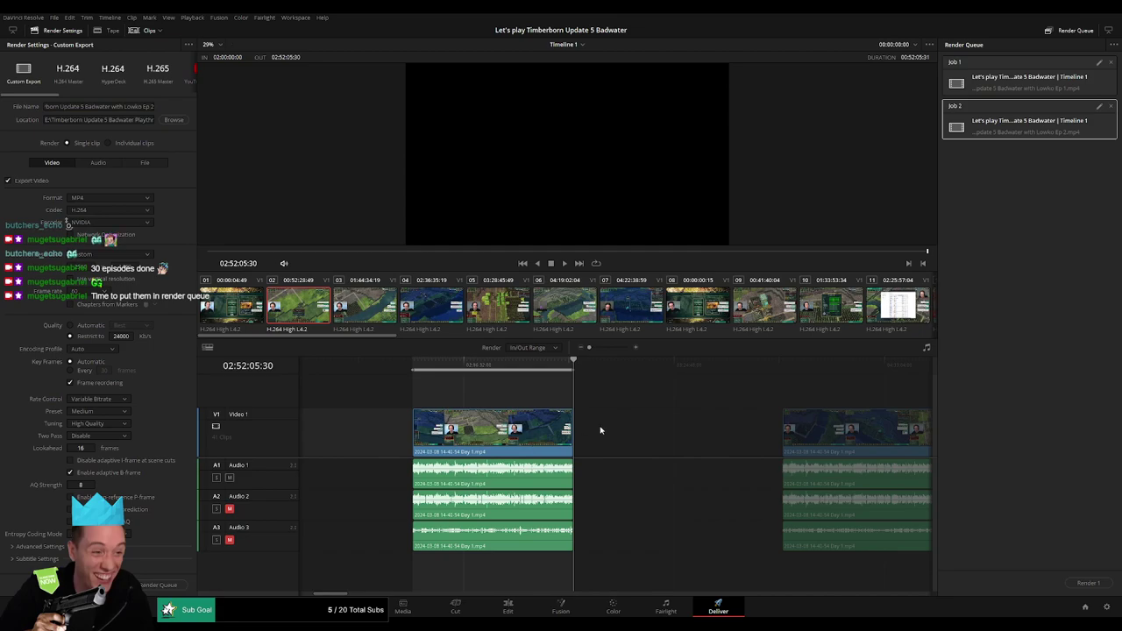
Queue Ep 3 covering 04:00:00:00 to 04:52:01:00 as a render job
{"action": "scroll", "coordinate": [602, 430], "scroll_direction": "right", "scroll_amount": 5}
{"action": "left_click", "coordinate": [532, 368]}
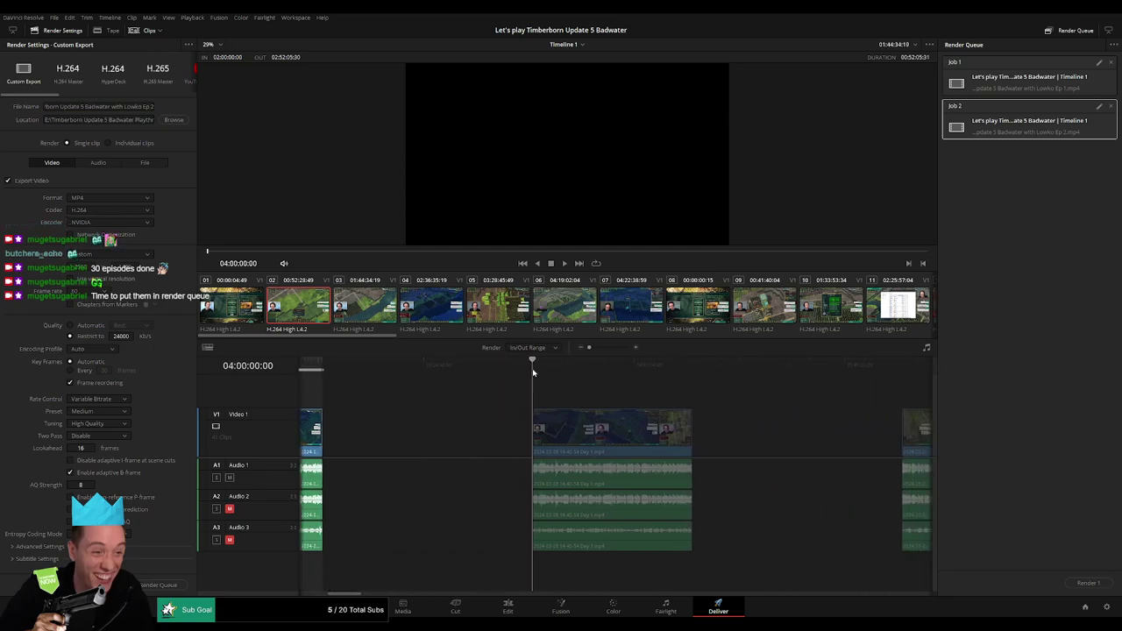
{"action": "scroll", "coordinate": [562, 373], "scroll_direction": "right", "scroll_amount": 2}
{"action": "key", "text": "i"}
{"action": "left_click", "coordinate": [573, 366]}
{"action": "key", "text": "o"}
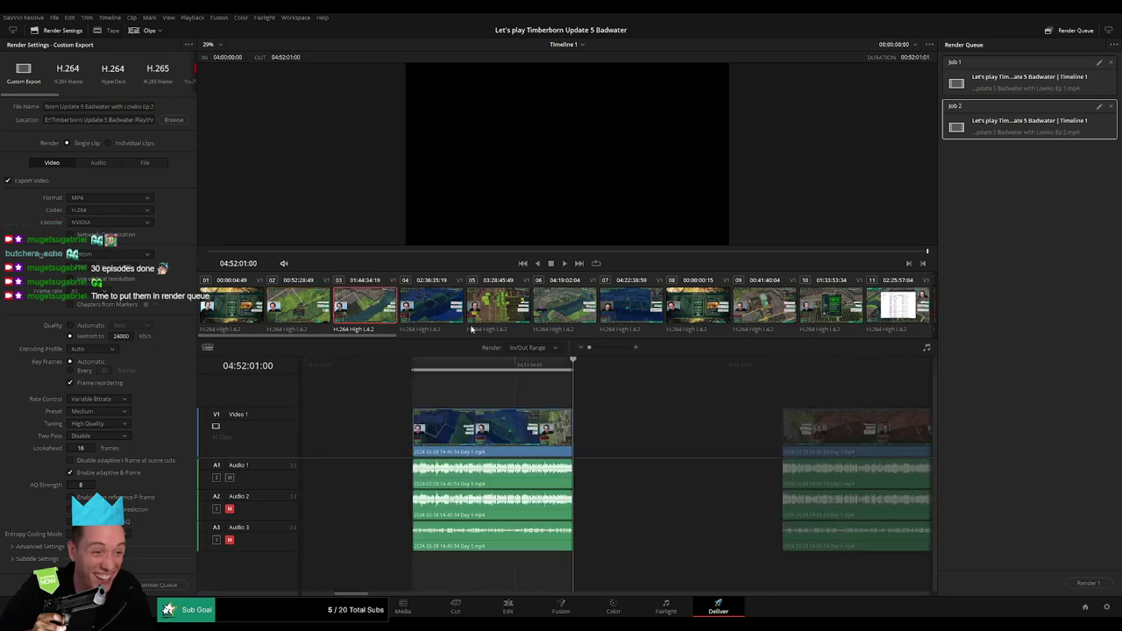
{"action": "left_click", "coordinate": [152, 106]}
{"action": "key", "text": "BackSpace"}
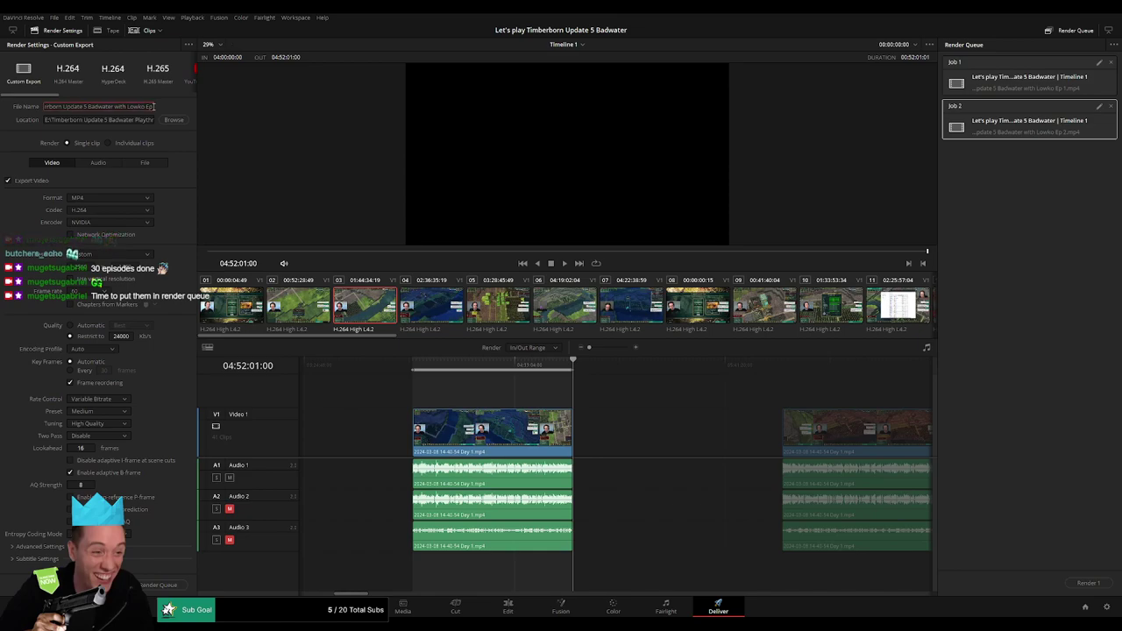
{"action": "type", "text": "3"}
{"action": "left_click", "coordinate": [157, 585]}
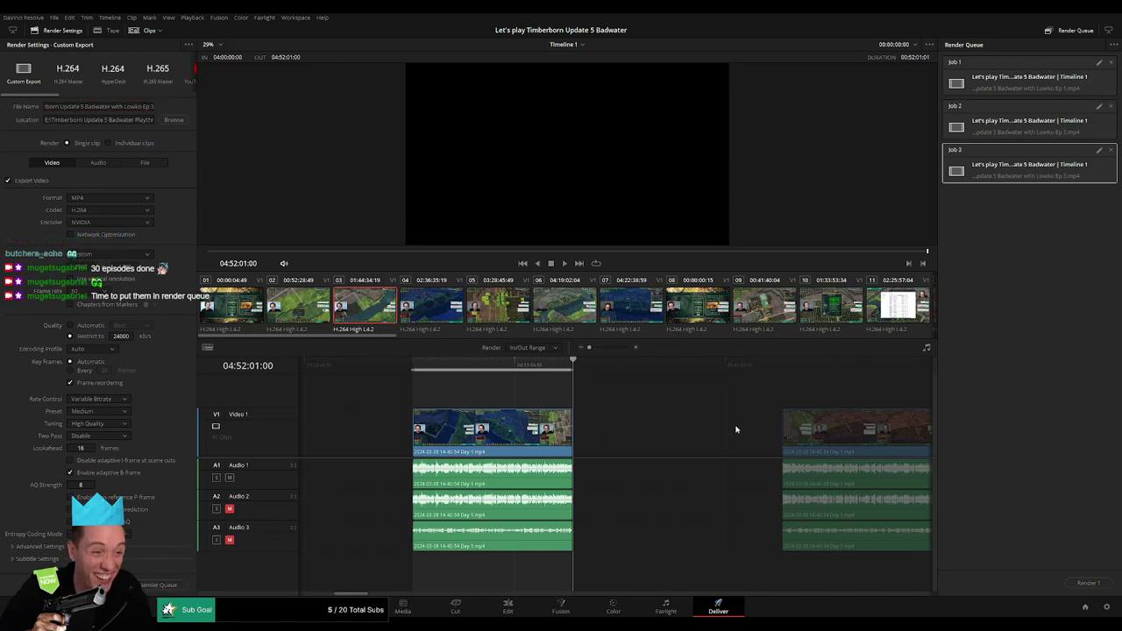
Queue Ep 4 for the fourth clip, ending at 06:52:10:30
{"action": "left_click_drag", "start_coordinate": [736, 429], "coordinate": [475, 410]}
{"action": "key", "text": "Down"}
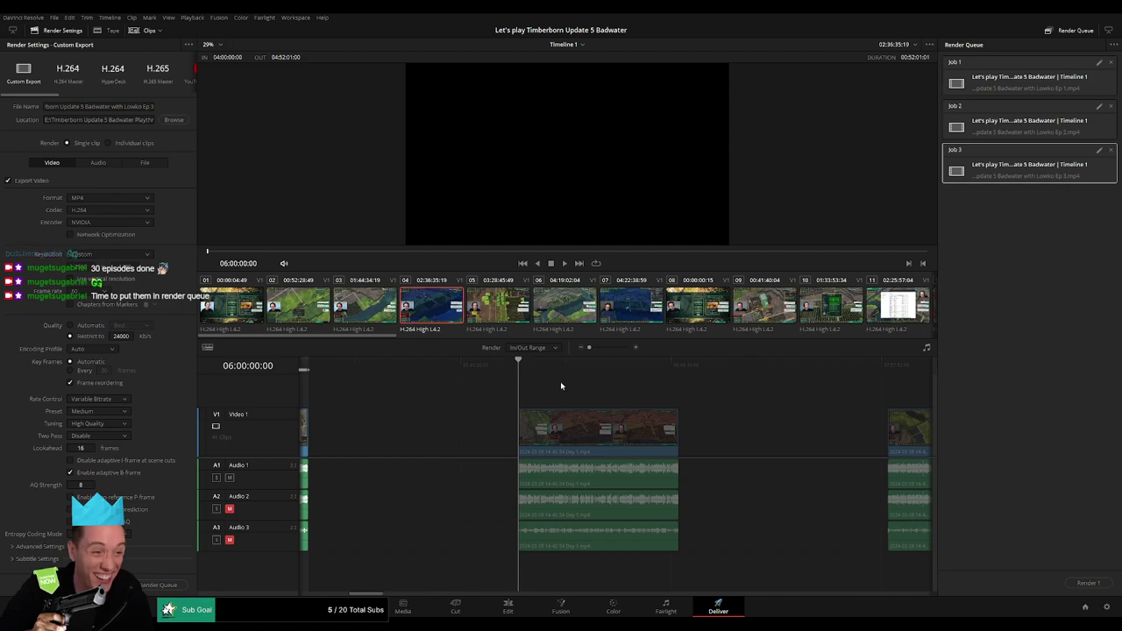
{"action": "key", "text": "Down"}
{"action": "key", "text": "o"}
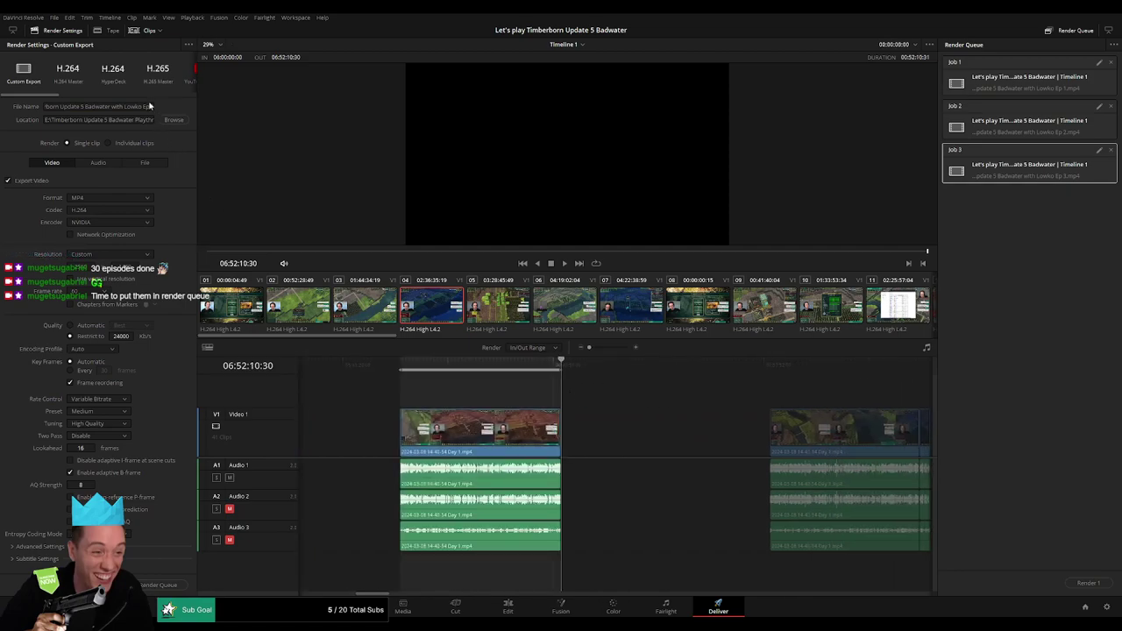
{"action": "left_click", "coordinate": [149, 105]}
{"action": "key", "text": "BackSpace"}
{"action": "type", "text": "4"}
{"action": "left_click", "coordinate": [174, 587]}
Queue Ep 5 for the fifth clip, starting at 08:00:00:00
{"action": "key", "text": "Down"}
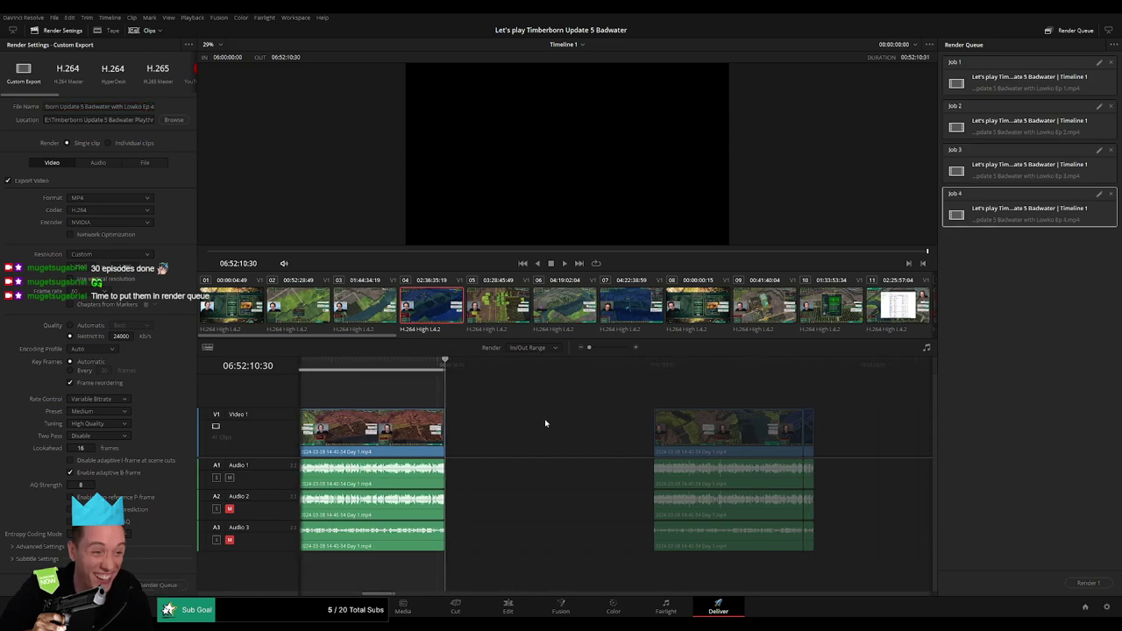
{"action": "key", "text": "Down"}
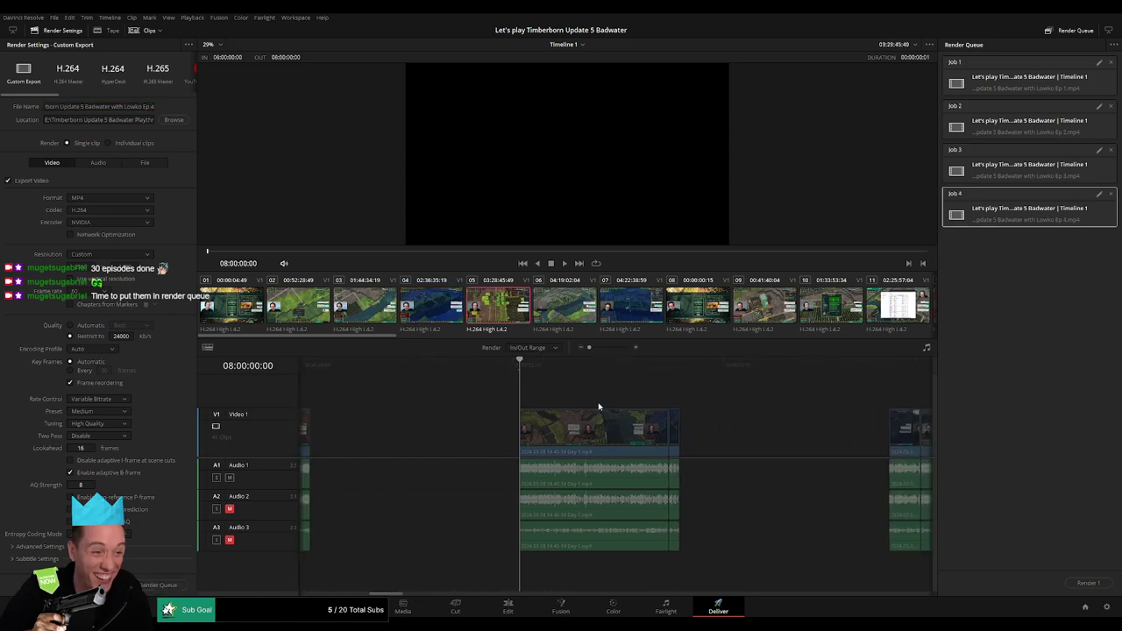
{"action": "left_click_drag", "start_coordinate": [574, 365], "coordinate": [554, 364]}
{"action": "key", "text": "o"}
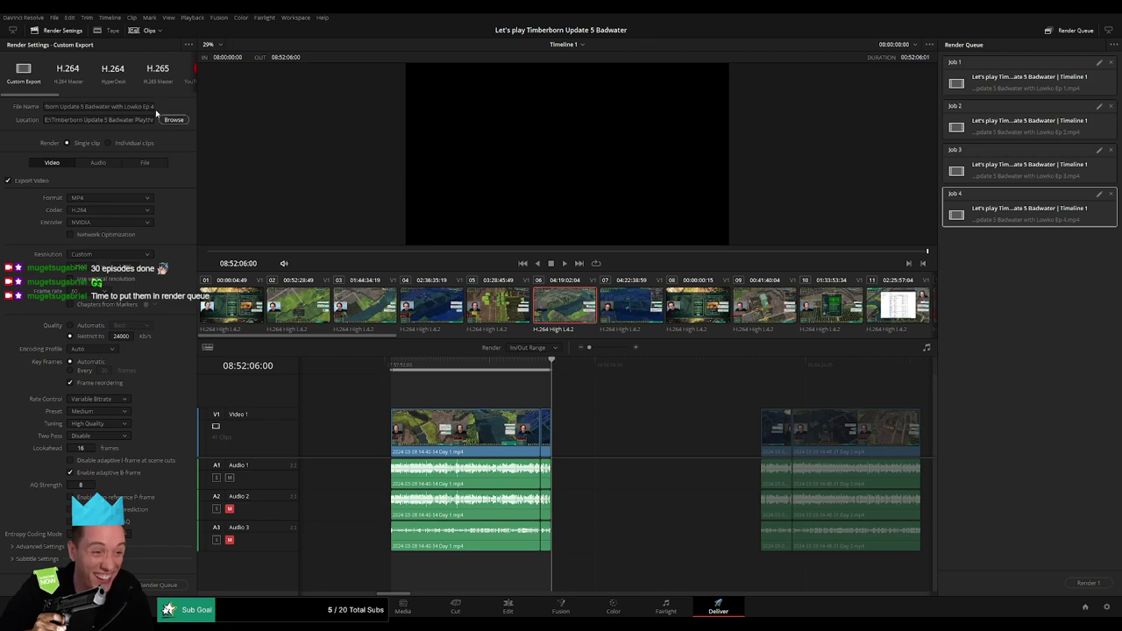
{"action": "left_click", "coordinate": [154, 106]}
{"action": "key", "text": "BackSpace"}
{"action": "type", "text": "5"}
{"action": "left_click", "coordinate": [174, 585]}
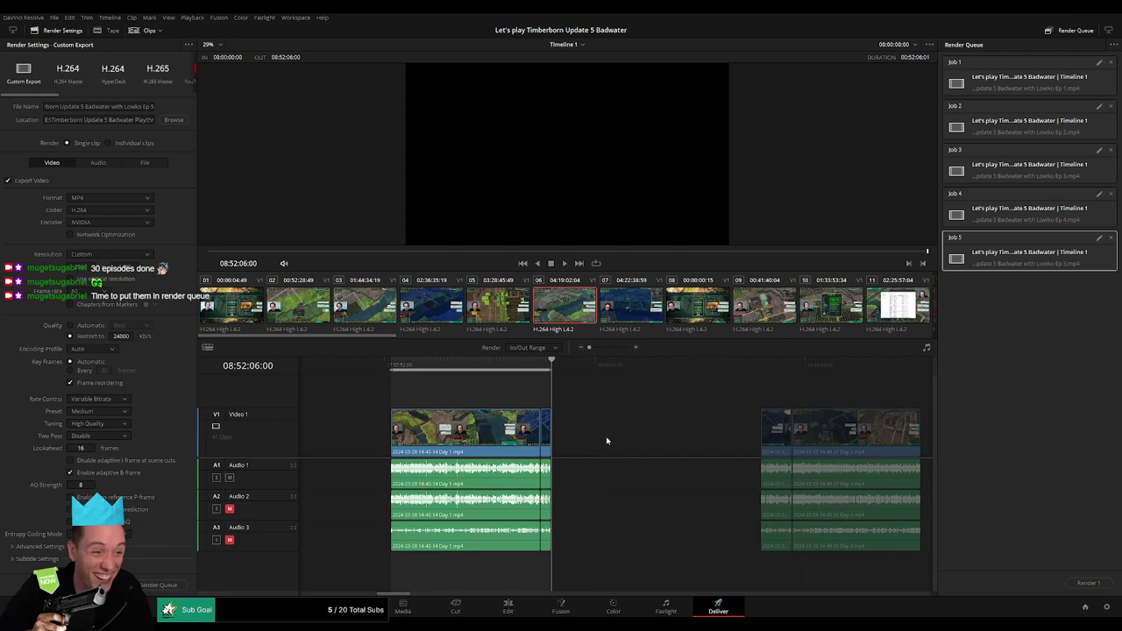
Queue Ep 6 covering 10:00:00:00 to 10:52:00:00 as a render job
{"action": "scroll", "coordinate": [622, 426], "scroll_direction": "right", "scroll_amount": 5}
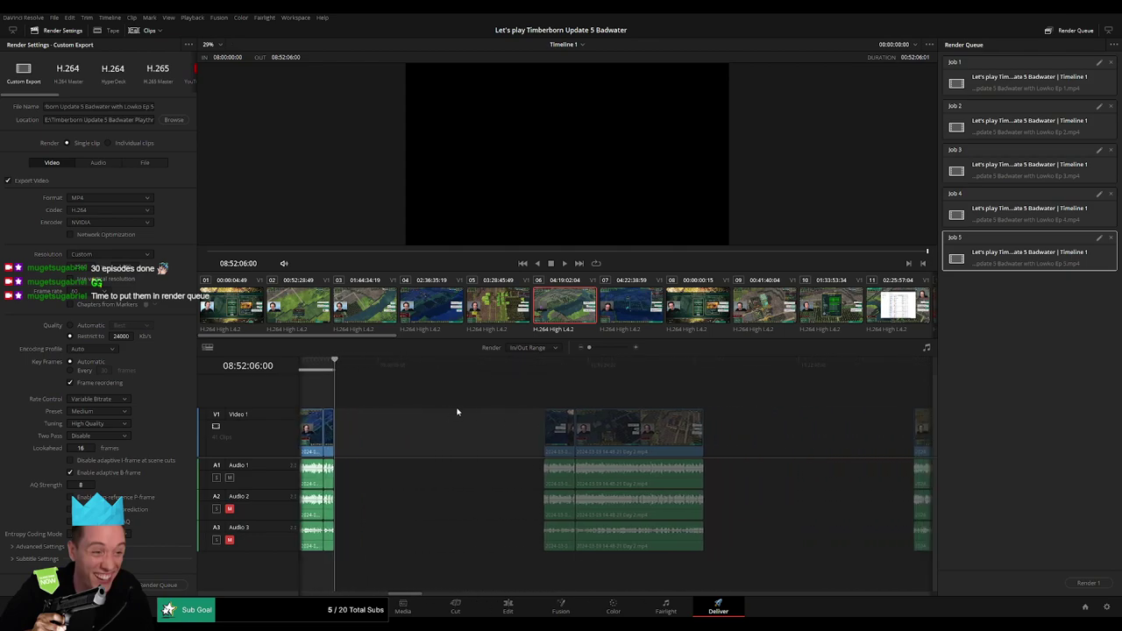
{"action": "left_click", "coordinate": [544, 370]}
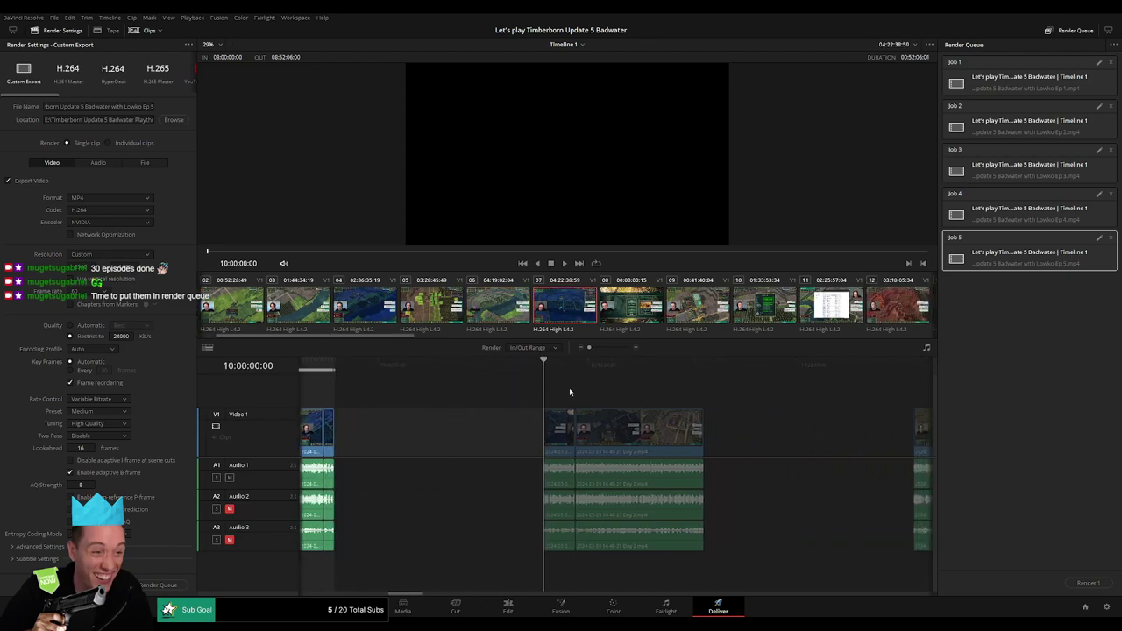
{"action": "key", "text": "i"}
{"action": "scroll", "coordinate": [593, 394], "scroll_direction": "right", "scroll_amount": 3}
{"action": "left_click", "coordinate": [605, 365]}
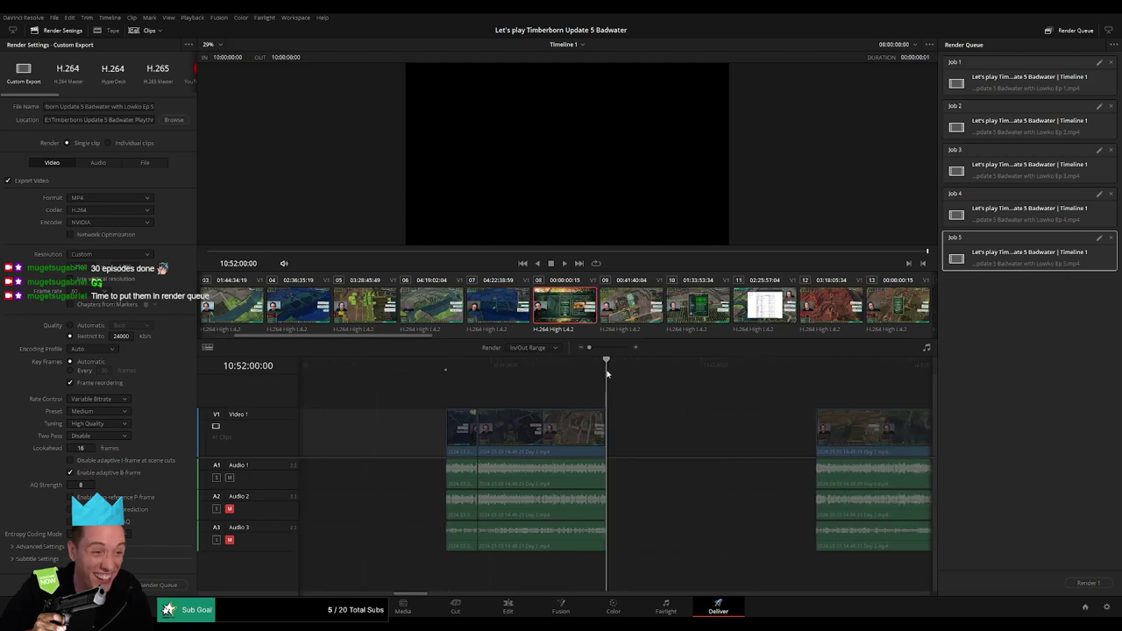
{"action": "key", "text": "o"}
{"action": "left_click", "coordinate": [151, 107]}
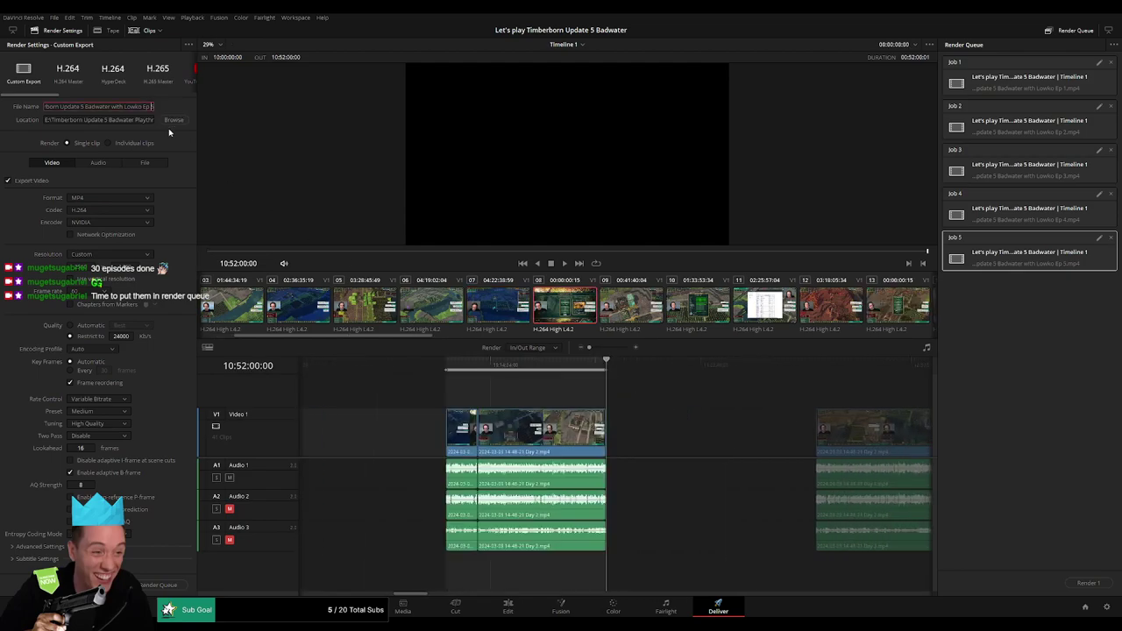
{"action": "key", "text": "BackSpace"}
{"action": "type", "text": "6"}
{"action": "left_click", "coordinate": [175, 586]}
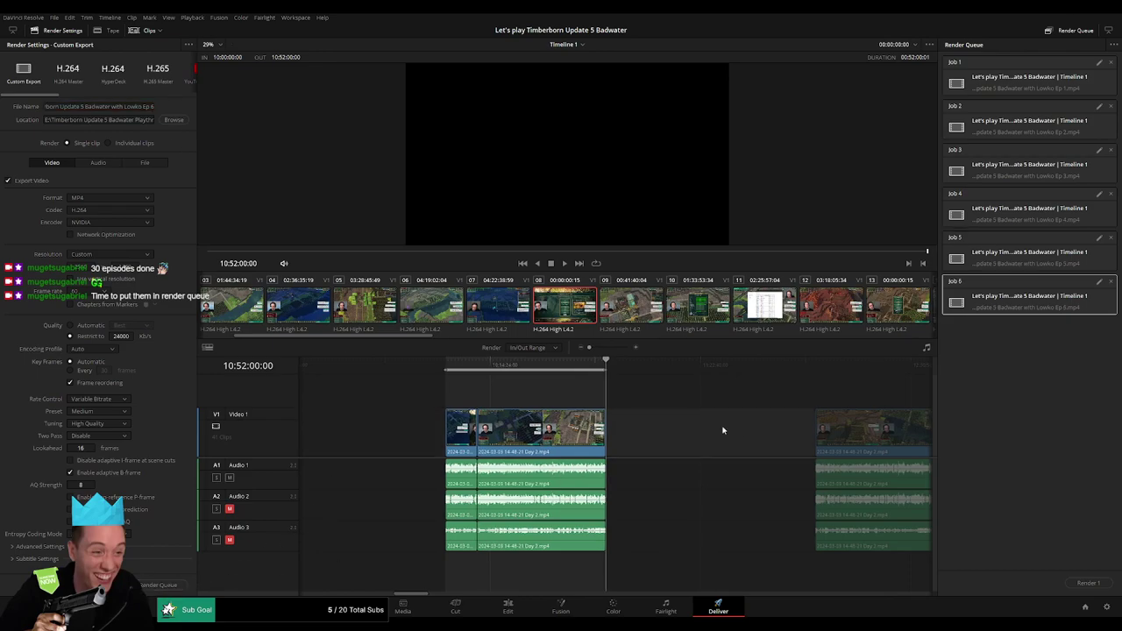
Queue Ep 7 covering 12:00:00:00 to 12:52:13:30 as a render job
{"action": "scroll", "coordinate": [724, 430], "scroll_direction": "right", "scroll_amount": 5}
{"action": "left_click", "coordinate": [618, 365]}
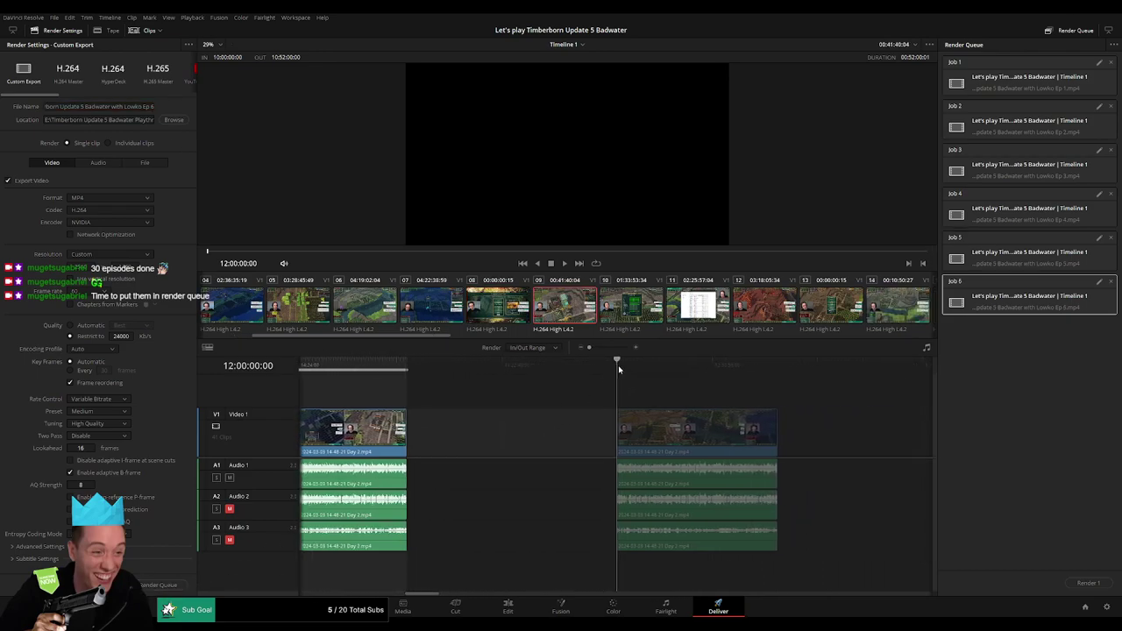
{"action": "key", "text": "i"}
{"action": "scroll", "coordinate": [521, 381], "scroll_direction": "right", "scroll_amount": 4}
{"action": "left_click_drag", "start_coordinate": [620, 361], "coordinate": [604, 363]}
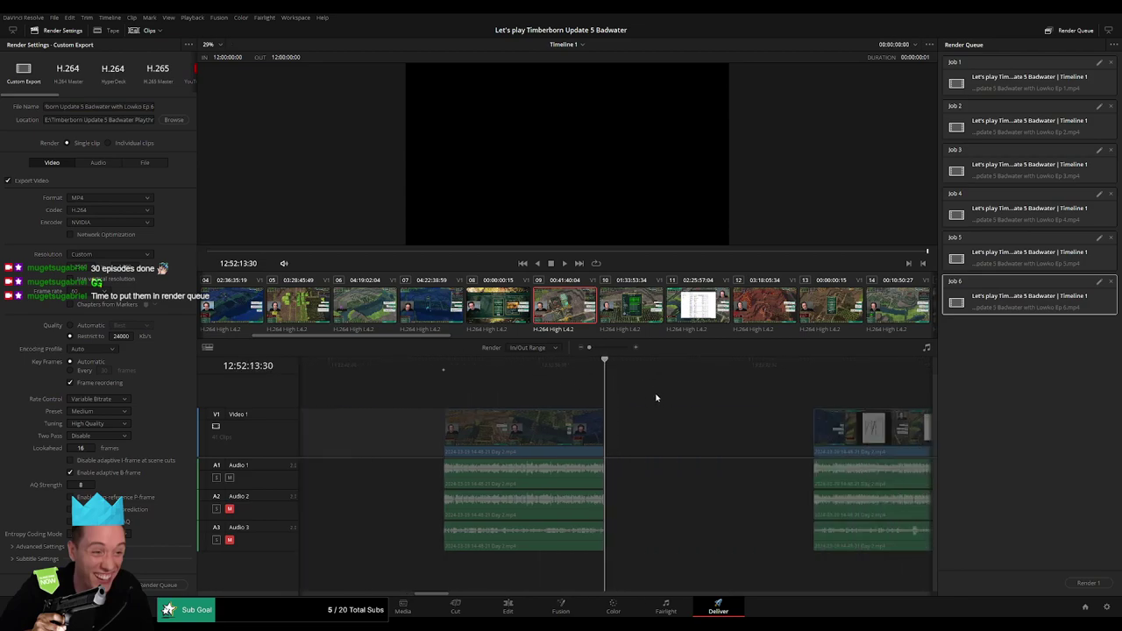
{"action": "key", "text": "o"}
{"action": "left_click", "coordinate": [149, 106]}
{"action": "key", "text": "BackSpace"}
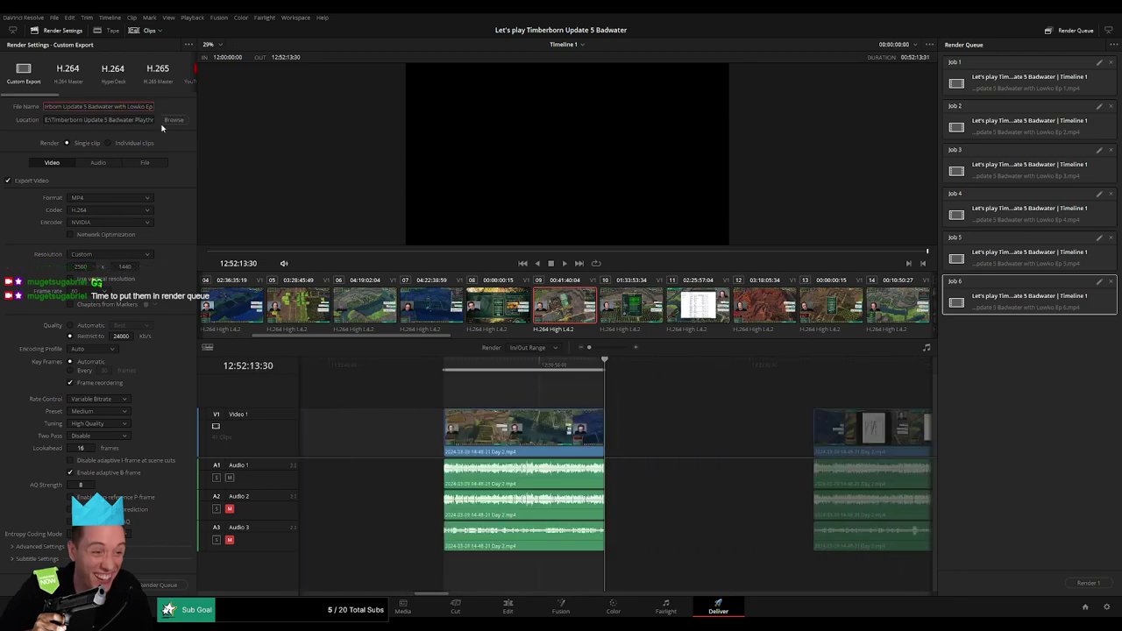
{"action": "type", "text": "7"}
{"action": "left_click", "coordinate": [164, 584]}
Queue Ep 8 covering 14:00:00:00 to 14:52:03:30 as a render job
{"action": "scroll", "coordinate": [614, 438], "scroll_direction": "right", "scroll_amount": 5}
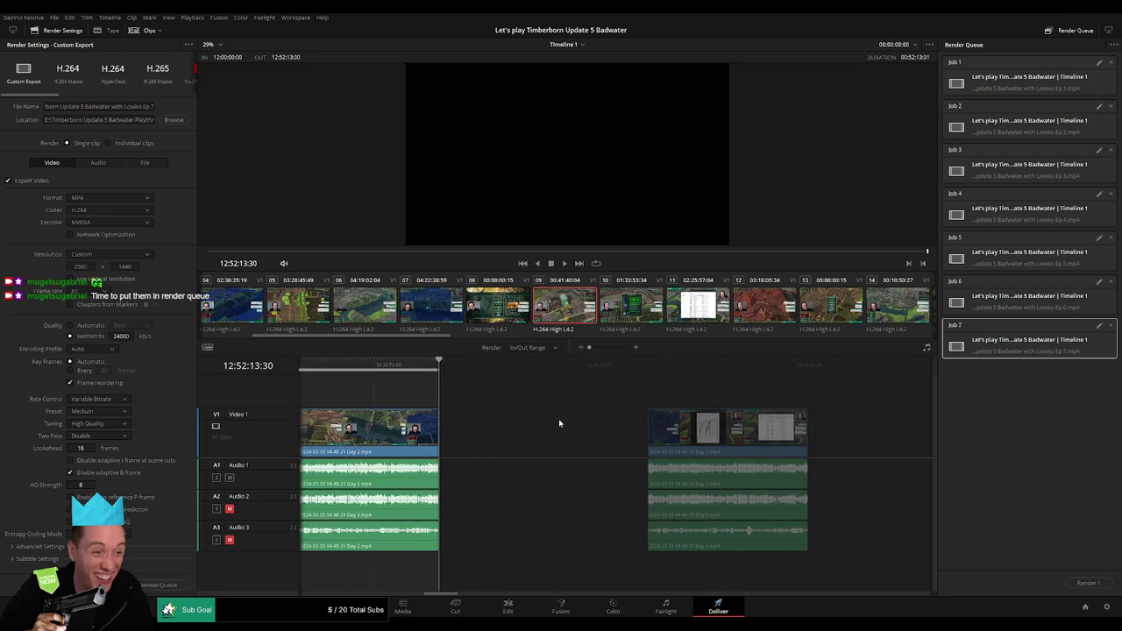
{"action": "scroll", "coordinate": [491, 419], "scroll_direction": "right", "scroll_amount": 2}
{"action": "scroll", "coordinate": [463, 418], "scroll_direction": "right", "scroll_amount": 1}
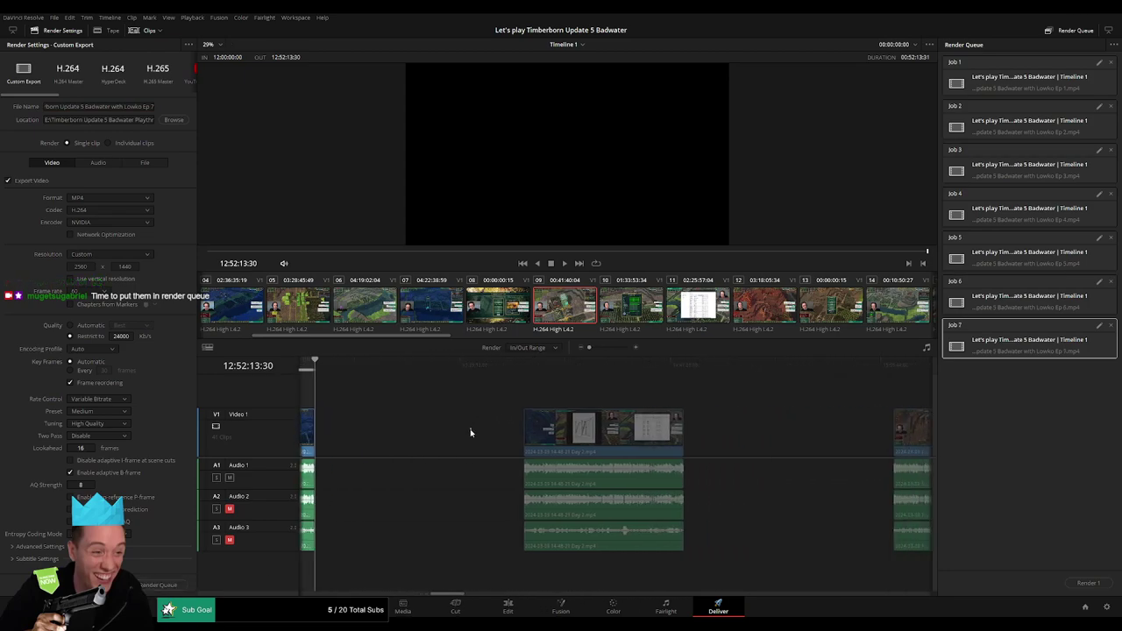
{"action": "left_click", "coordinate": [522, 379]}
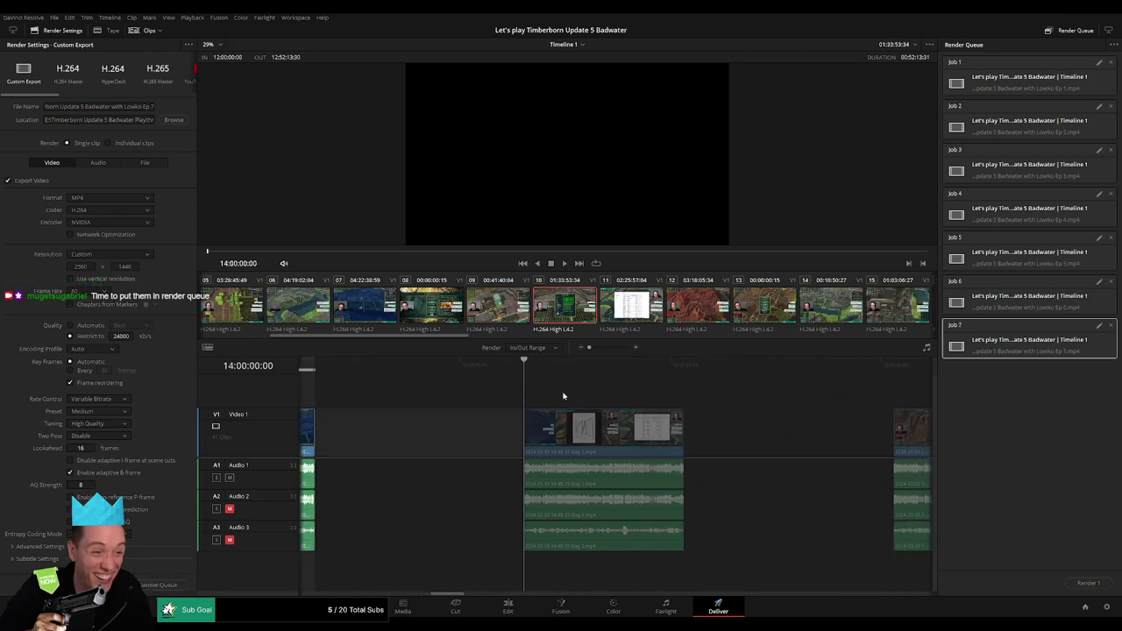
{"action": "left_click", "coordinate": [697, 382]}
{"action": "key", "text": "Up"}
{"action": "key", "text": "x"}
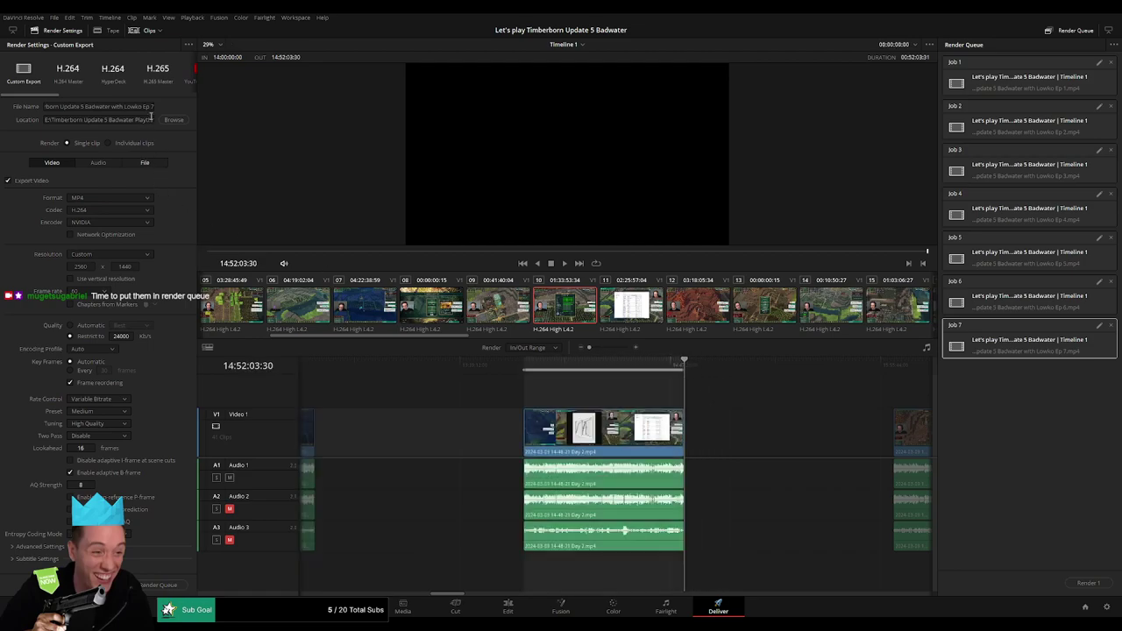
{"action": "left_click", "coordinate": [151, 107]}
{"action": "type", "text": "7"}
{"action": "type", "text": "8"}
{"action": "left_click", "coordinate": [157, 584]}
Set the render range to the next clip and queue it as Ep 9
{"action": "scroll", "coordinate": [488, 425], "scroll_direction": "right", "scroll_amount": 5}
{"action": "scroll", "coordinate": [465, 419], "scroll_direction": "right", "scroll_amount": 3}
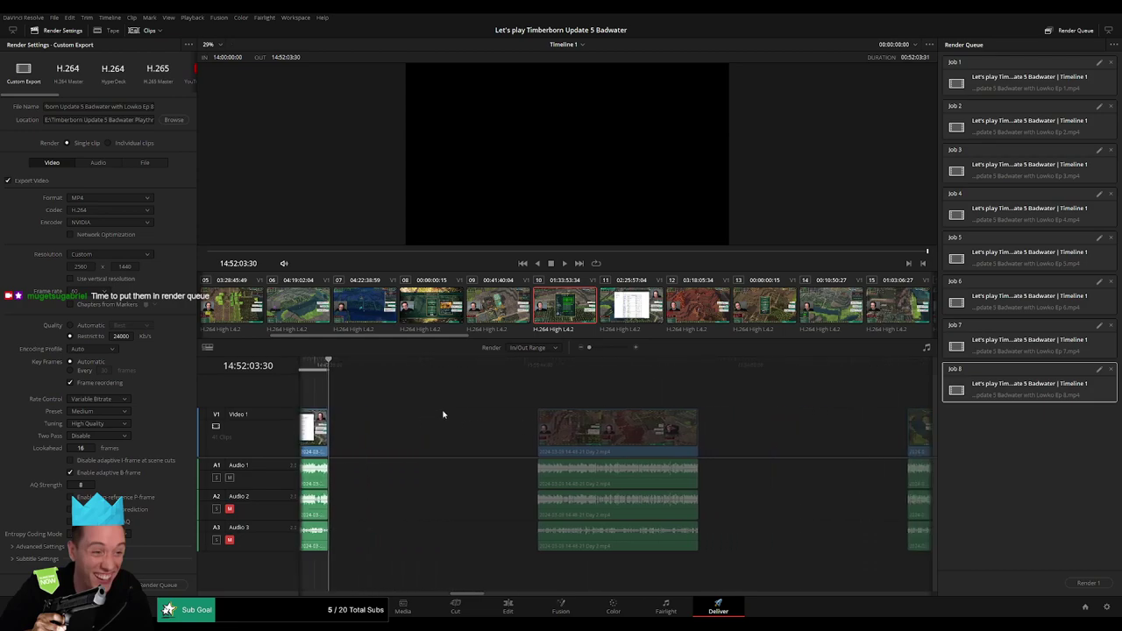
{"action": "left_click_drag", "start_coordinate": [529, 363], "coordinate": [537, 362]}
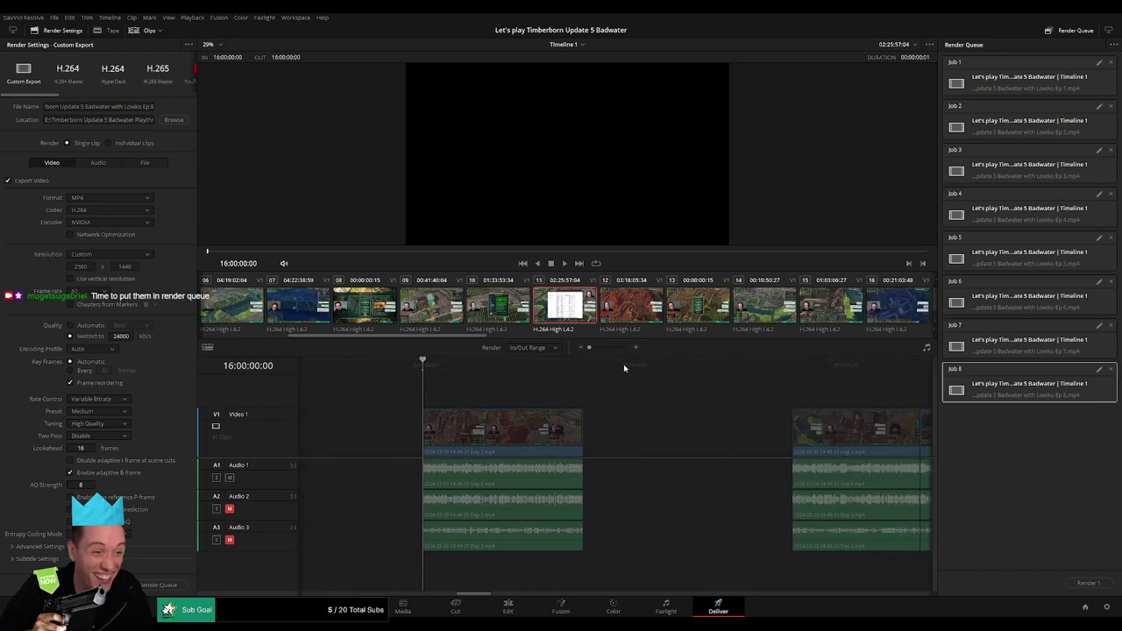
{"action": "left_click", "coordinate": [583, 363]}
{"action": "left_click", "coordinate": [154, 106]}
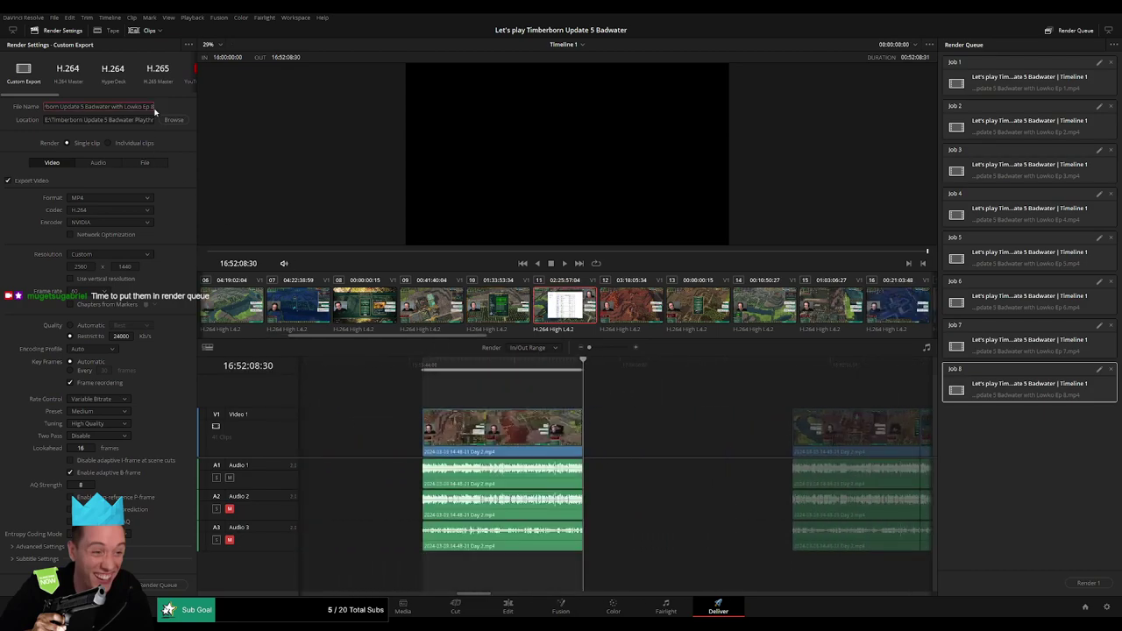
{"action": "type", "text": "9"}
{"action": "left_click", "coordinate": [162, 585]}
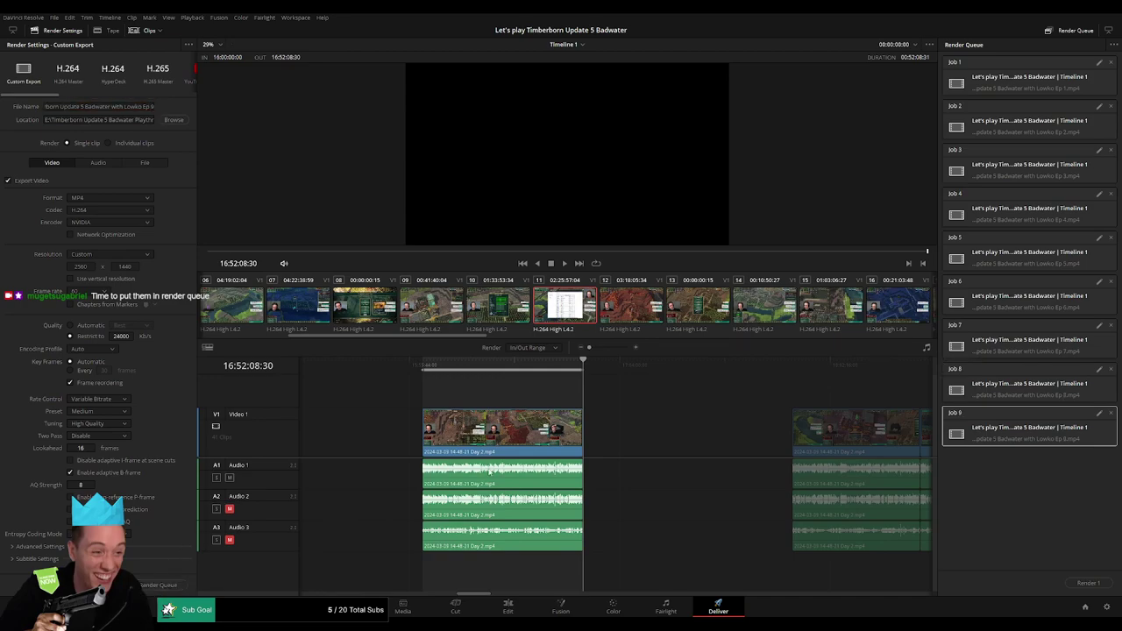
Mark In/Out around the following clip and queue it as Ep 10
{"action": "scroll", "coordinate": [521, 412], "scroll_direction": "right", "scroll_amount": 4}
{"action": "left_click", "coordinate": [530, 366]}
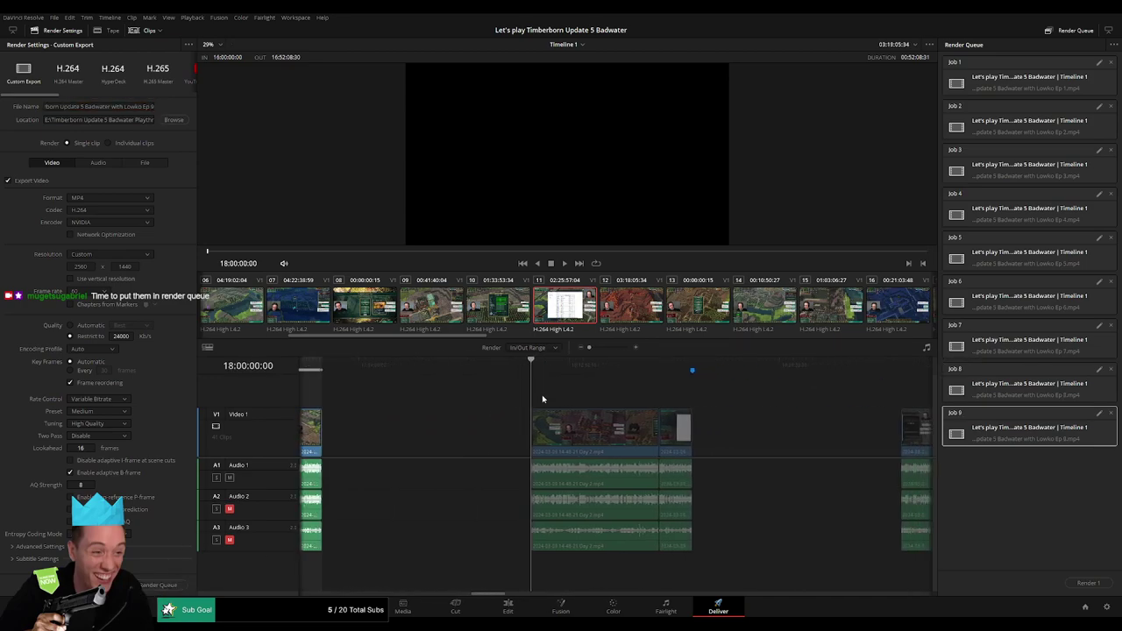
{"action": "left_click", "coordinate": [737, 366]}
{"action": "left_click", "coordinate": [692, 366]}
{"action": "key", "text": "o"}
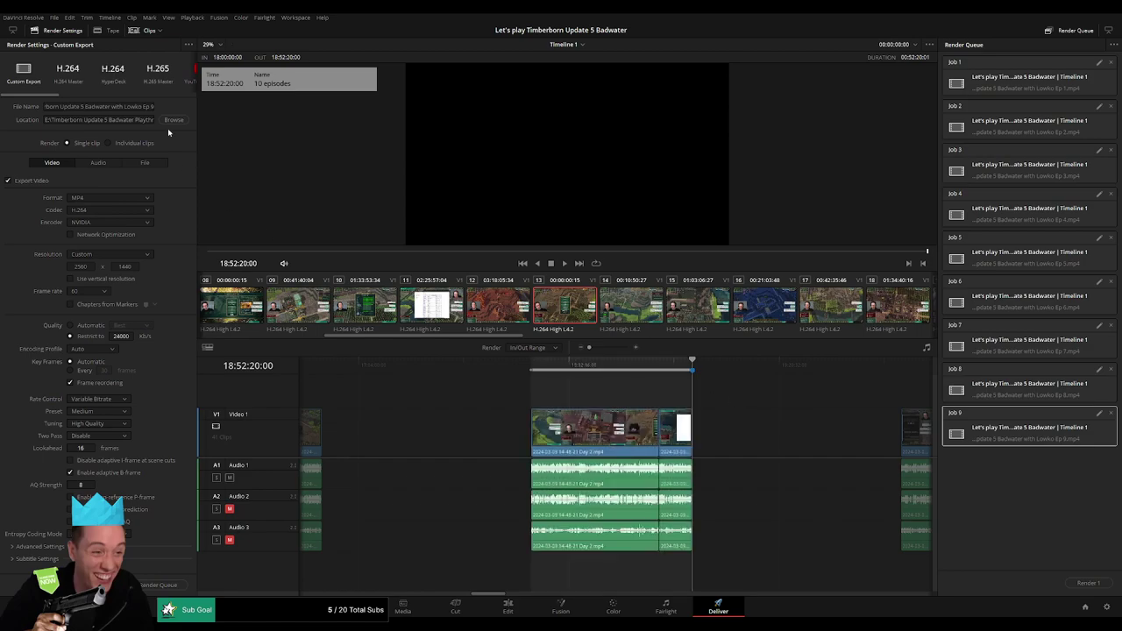
{"action": "left_click", "coordinate": [154, 106]}
{"action": "key", "text": "BackSpace"}
{"action": "type", "text": "10"}
{"action": "left_click", "coordinate": [158, 585]}
Set the out point at the next clip's end and queue it as Ep 11
{"action": "scroll", "coordinate": [481, 426], "scroll_direction": "right", "scroll_amount": 5}
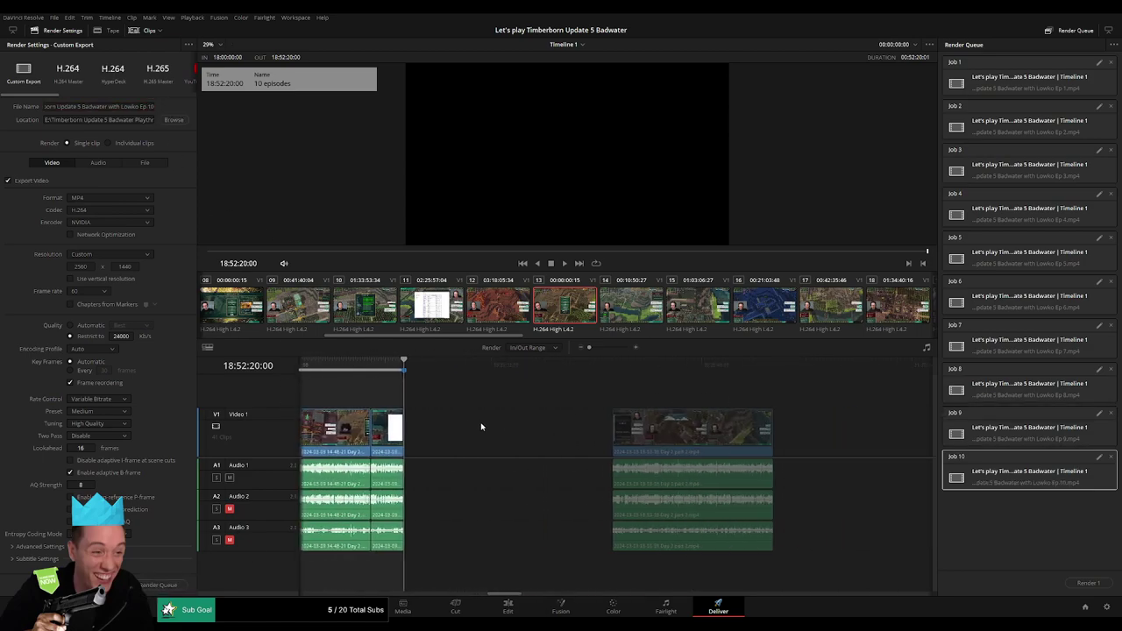
{"action": "left_click_drag", "start_coordinate": [510, 366], "coordinate": [515, 380]}
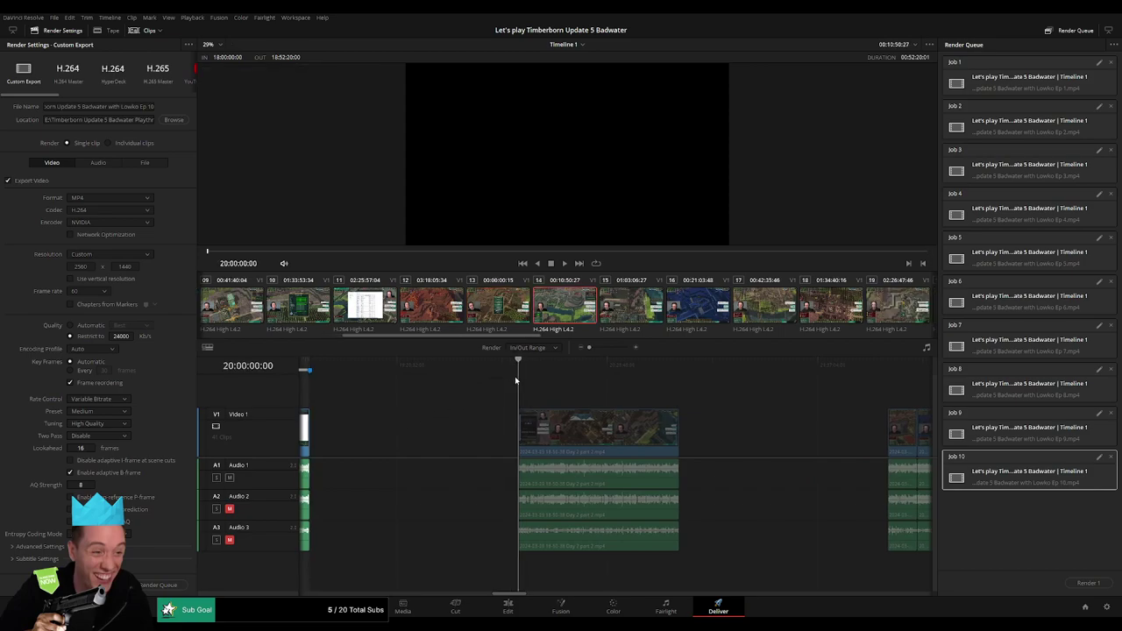
{"action": "left_click_drag", "start_coordinate": [727, 365], "coordinate": [680, 365]}
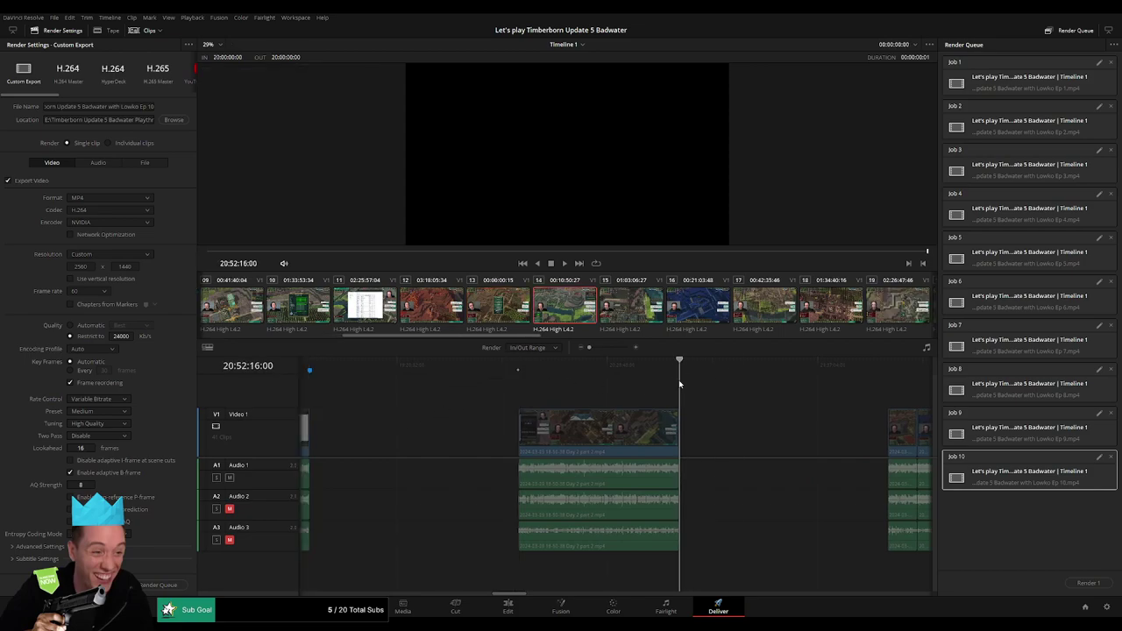
{"action": "key", "text": "o"}
{"action": "left_click", "coordinate": [151, 106]}
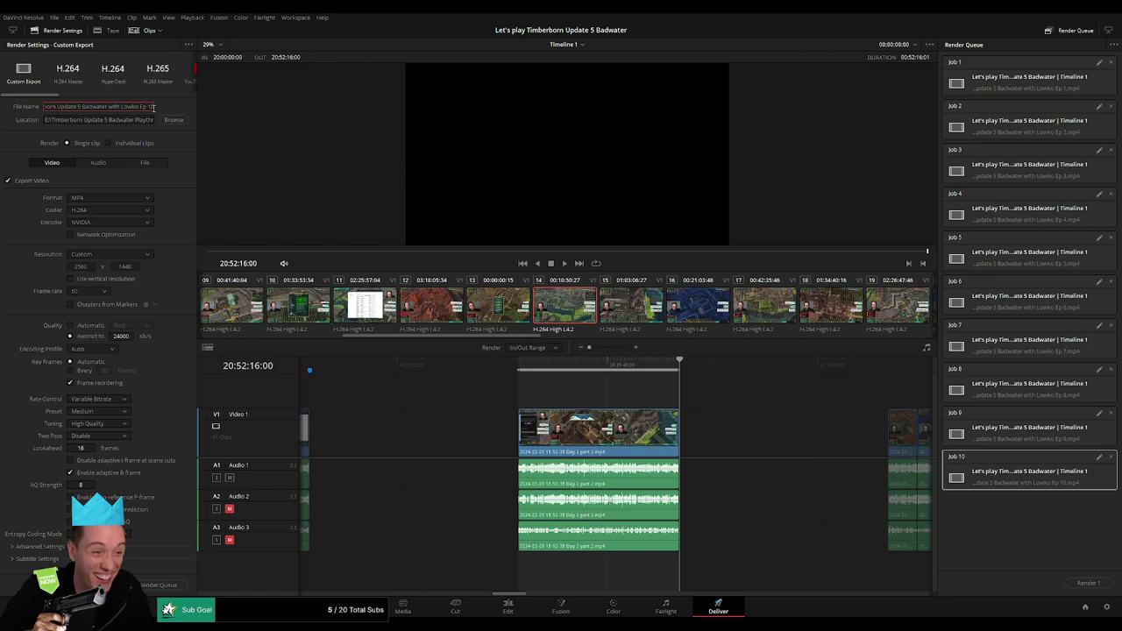
{"action": "key", "text": "BackSpace"}
{"action": "type", "text": "1"}
{"action": "left_click", "coordinate": [158, 585]}
Mark In/Out at the next clip's edges and queue it as Ep 12
{"action": "scroll", "coordinate": [524, 426], "scroll_direction": "right", "scroll_amount": 2}
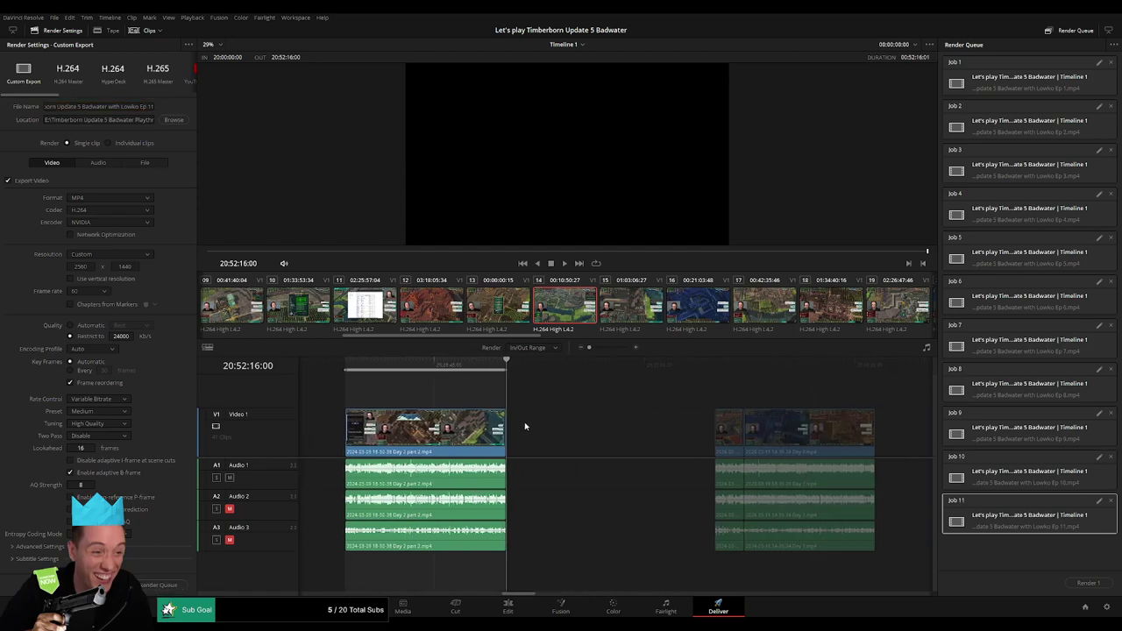
{"action": "scroll", "coordinate": [524, 426], "scroll_direction": "right", "scroll_amount": 2}
{"action": "left_click_drag", "start_coordinate": [533, 382], "coordinate": [544, 377]}
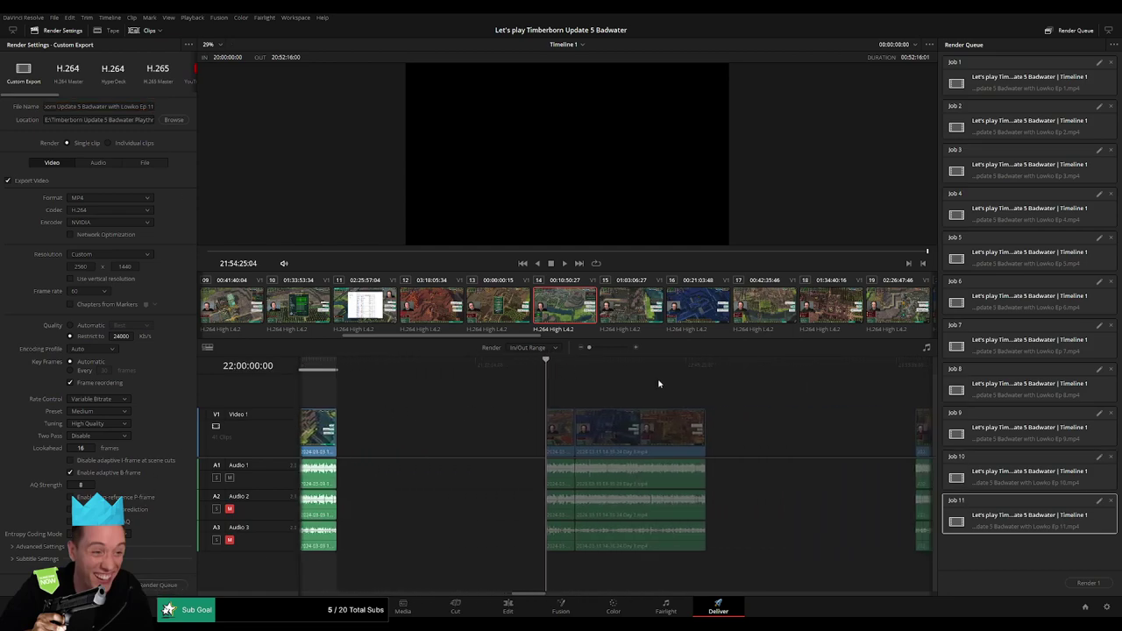
{"action": "key", "text": "i"}
{"action": "left_click_drag", "start_coordinate": [759, 358], "coordinate": [706, 358]}
{"action": "key", "text": "o"}
{"action": "type", "text": "2"}
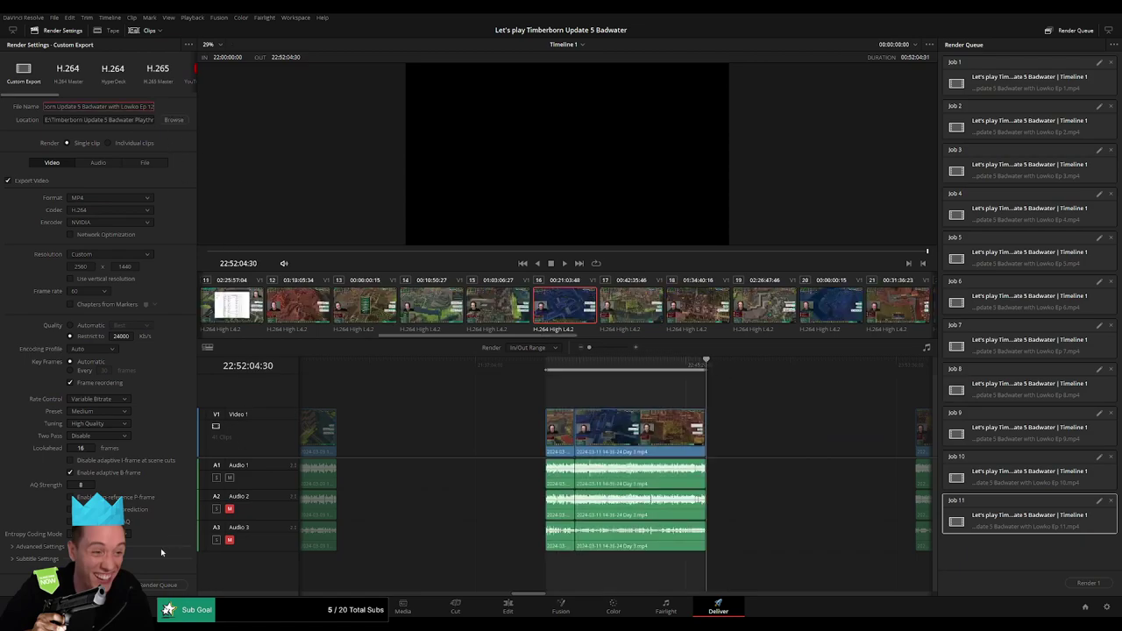
{"action": "left_click", "coordinate": [158, 585]}
Mark the next clip's end as the out point, rename the output to Ep 13, and queue it
{"action": "scroll", "coordinate": [757, 415], "scroll_direction": "right", "scroll_amount": 5}
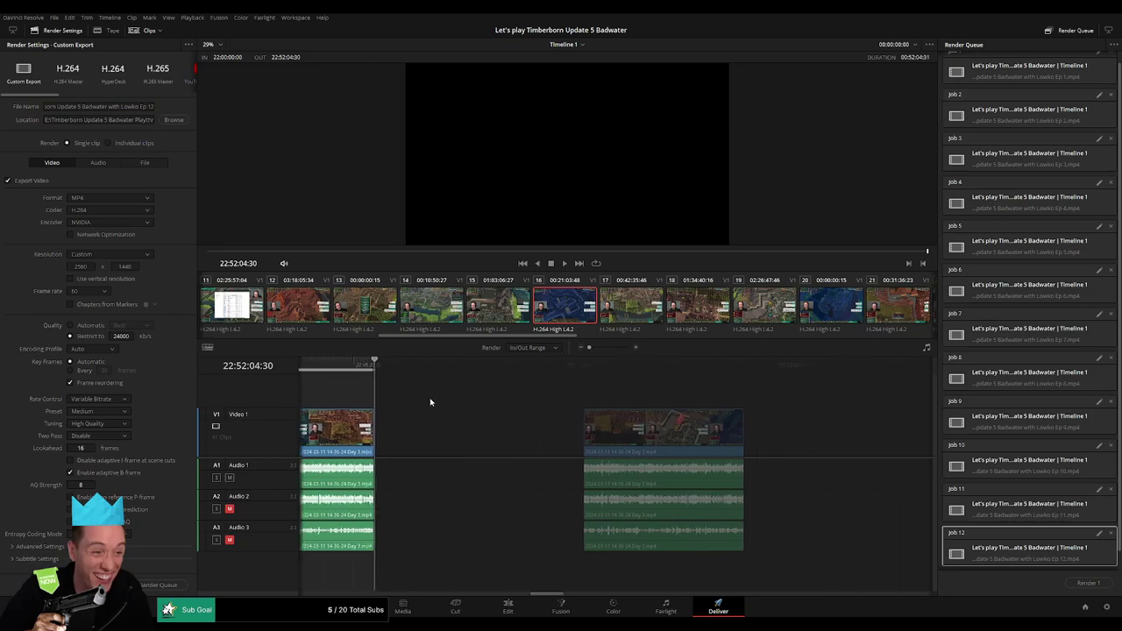
{"action": "left_click_drag", "start_coordinate": [500, 381], "coordinate": [521, 381]}
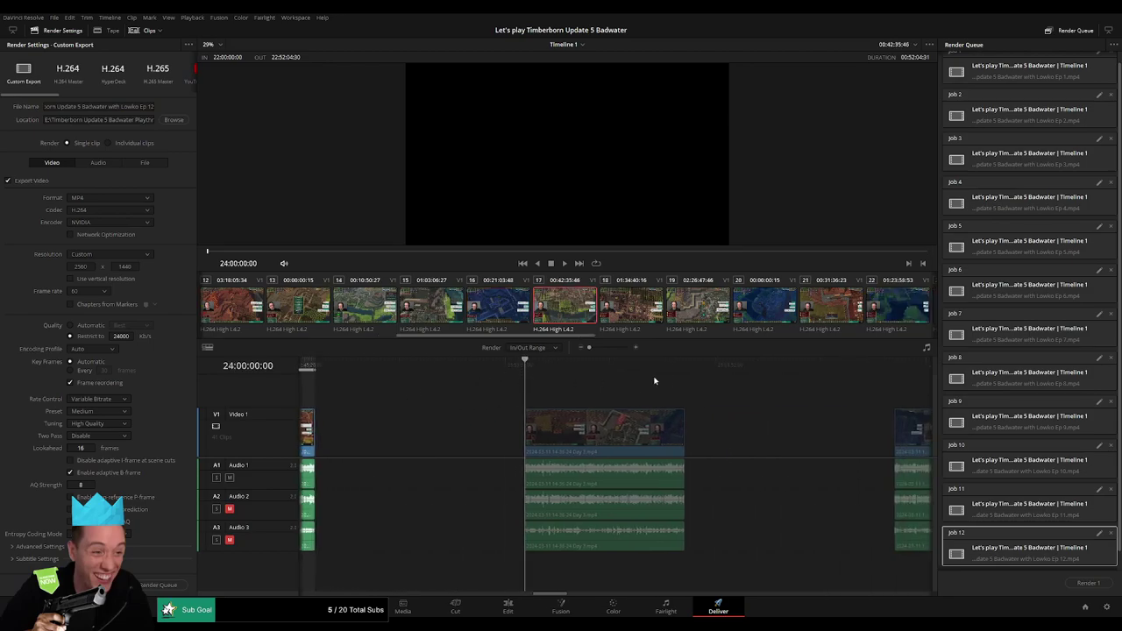
{"action": "left_click_drag", "start_coordinate": [705, 363], "coordinate": [685, 363]}
{"action": "key", "text": "x"}
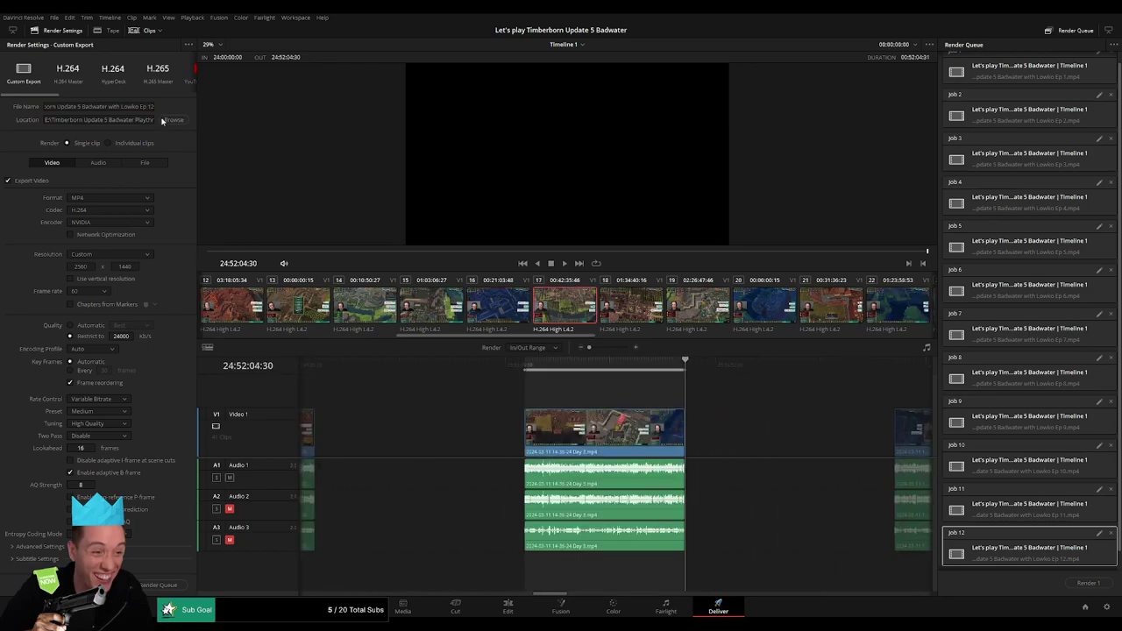
{"action": "left_click", "coordinate": [150, 106]}
{"action": "key", "text": "BackSpace"}
{"action": "type", "text": "3"}
{"action": "left_click", "coordinate": [158, 585]}
Set In/Out around the following clip and queue it as Ep 14
{"action": "scroll", "coordinate": [365, 528], "scroll_direction": "right", "scroll_amount": 5}
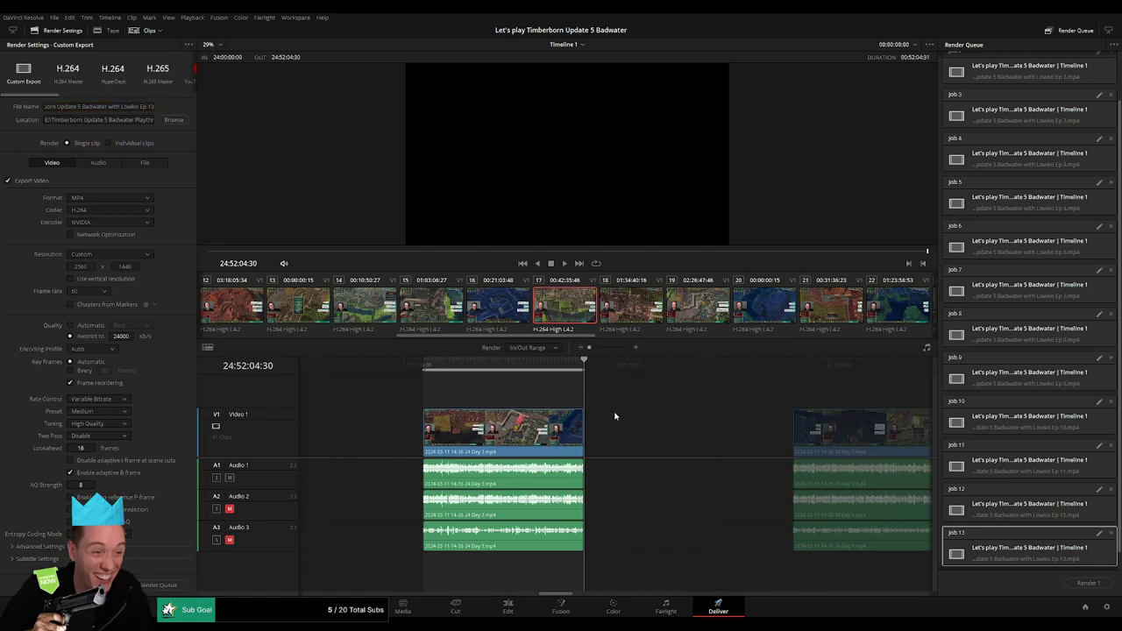
{"action": "left_click", "coordinate": [523, 372]}
{"action": "left_click_drag", "start_coordinate": [526, 371], "coordinate": [530, 382]}
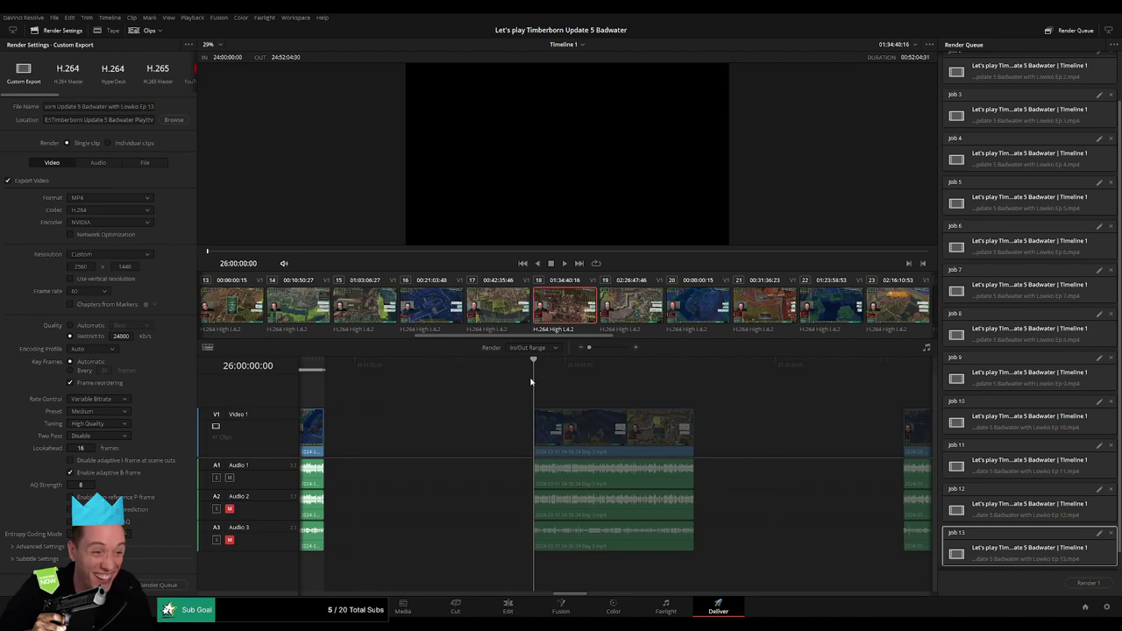
{"action": "key", "text": "i"}
{"action": "left_click_drag", "start_coordinate": [627, 365], "coordinate": [612, 366]}
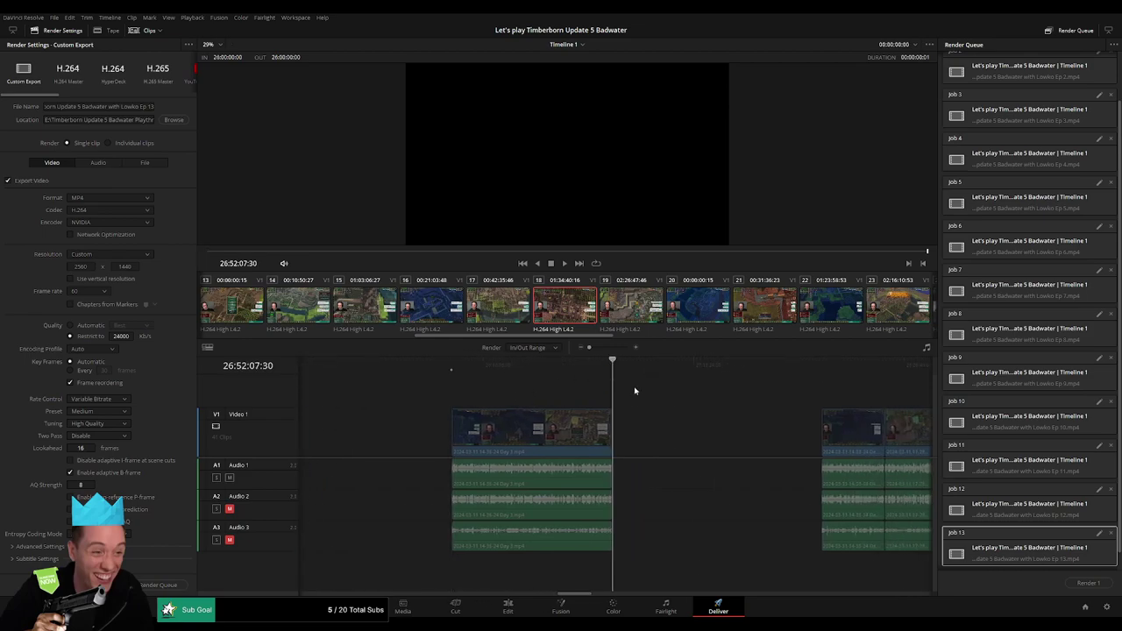
{"action": "key", "text": "o"}
{"action": "left_click", "coordinate": [152, 106]}
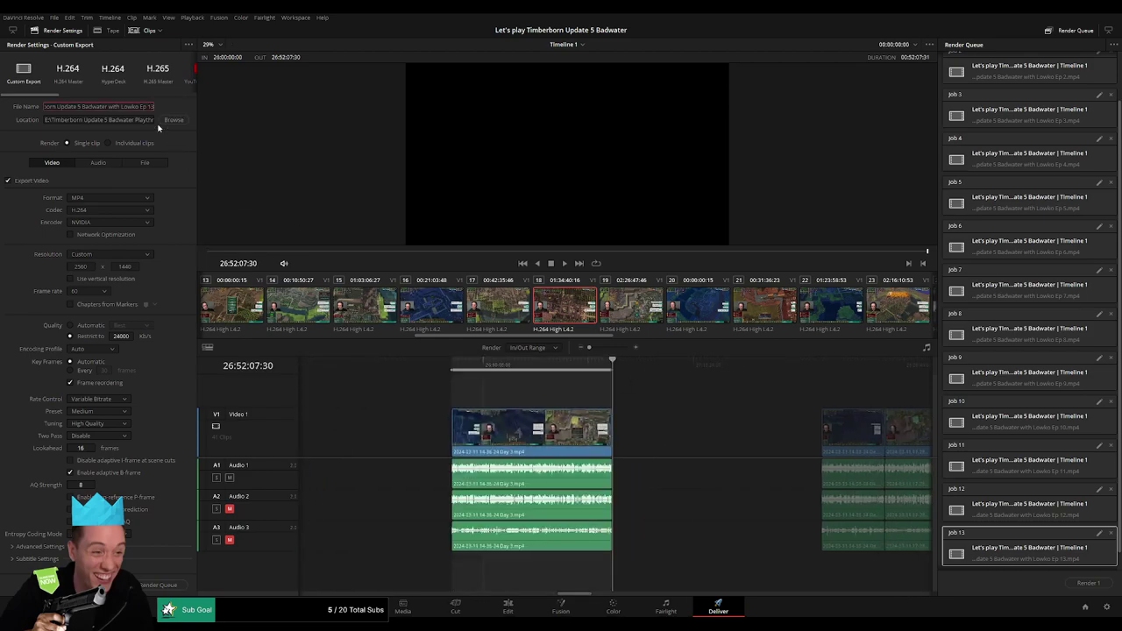
{"action": "key", "text": "BackSpace"}
{"action": "type", "text": "4"}
{"action": "left_click", "coordinate": [156, 586]}
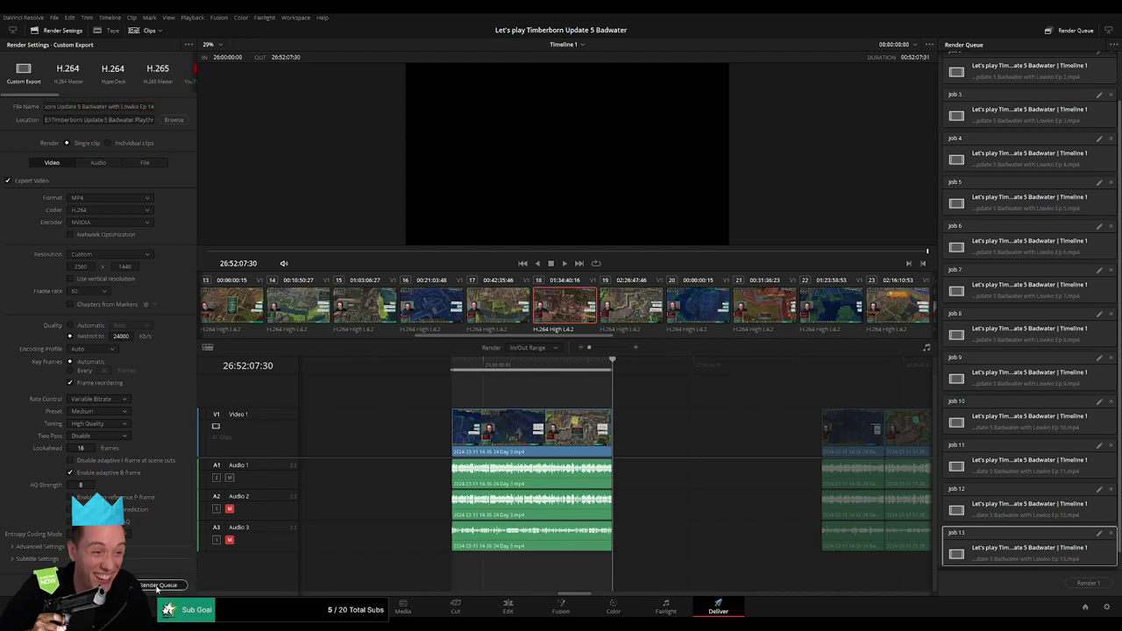
Set the next clip's out point and add it to the render queue as Ep 15
{"action": "scroll", "coordinate": [727, 418], "scroll_direction": "right", "scroll_amount": 5}
{"action": "left_click", "coordinate": [514, 367]}
{"action": "left_click_drag", "start_coordinate": [515, 373], "coordinate": [533, 375]}
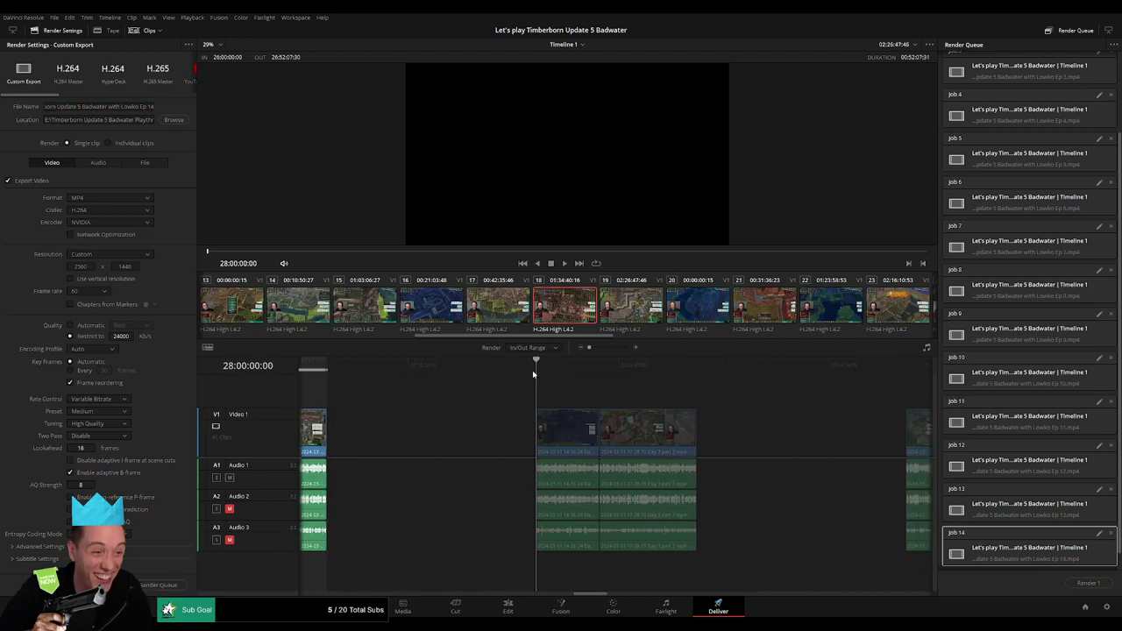
{"action": "left_click", "coordinate": [718, 364]}
{"action": "key", "text": "Up"}
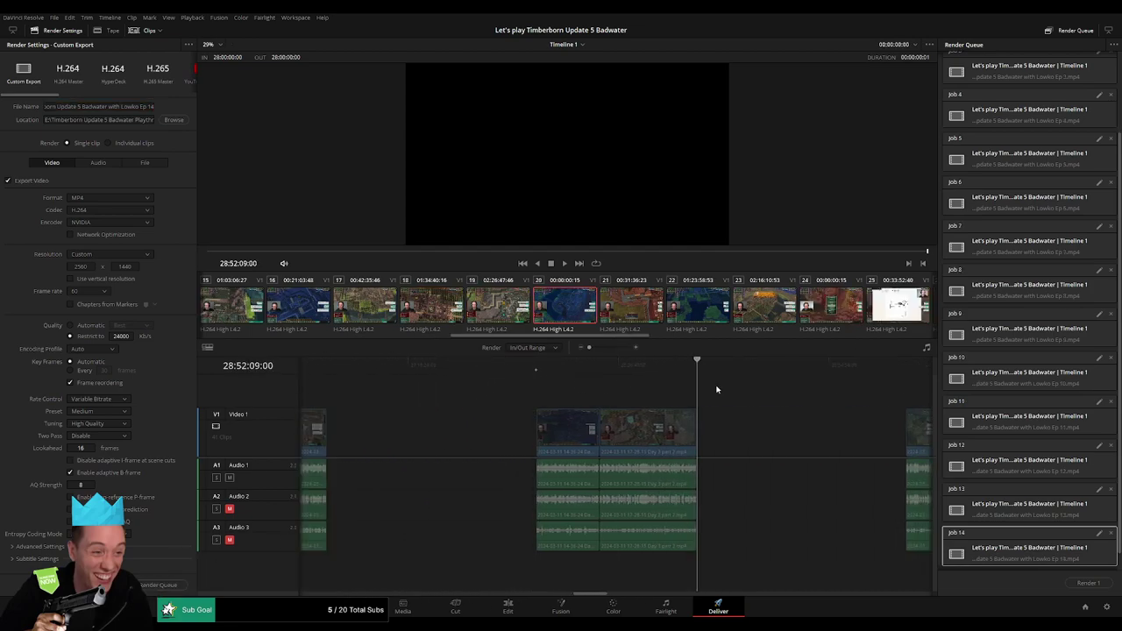
{"action": "key", "text": "o"}
{"action": "left_click", "coordinate": [151, 107]}
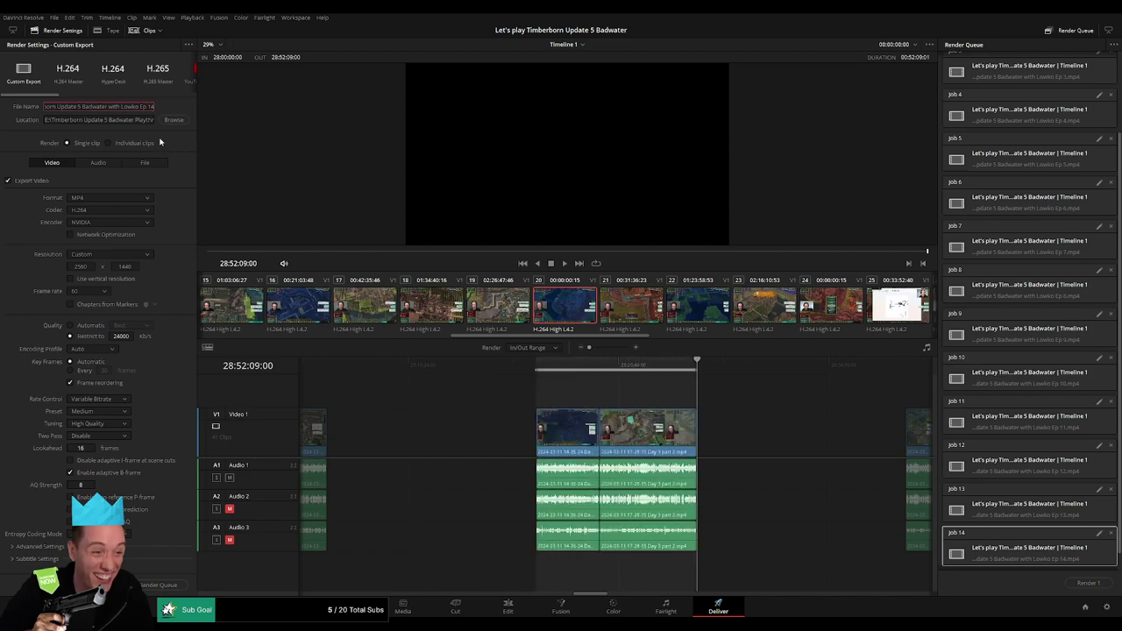
{"action": "key", "text": "BackSpace"}
{"action": "type", "text": "5"}
{"action": "left_click", "coordinate": [159, 585]}
Mark the out point at the next clip's end and queue it as Ep 16
{"action": "key", "text": "Down"}
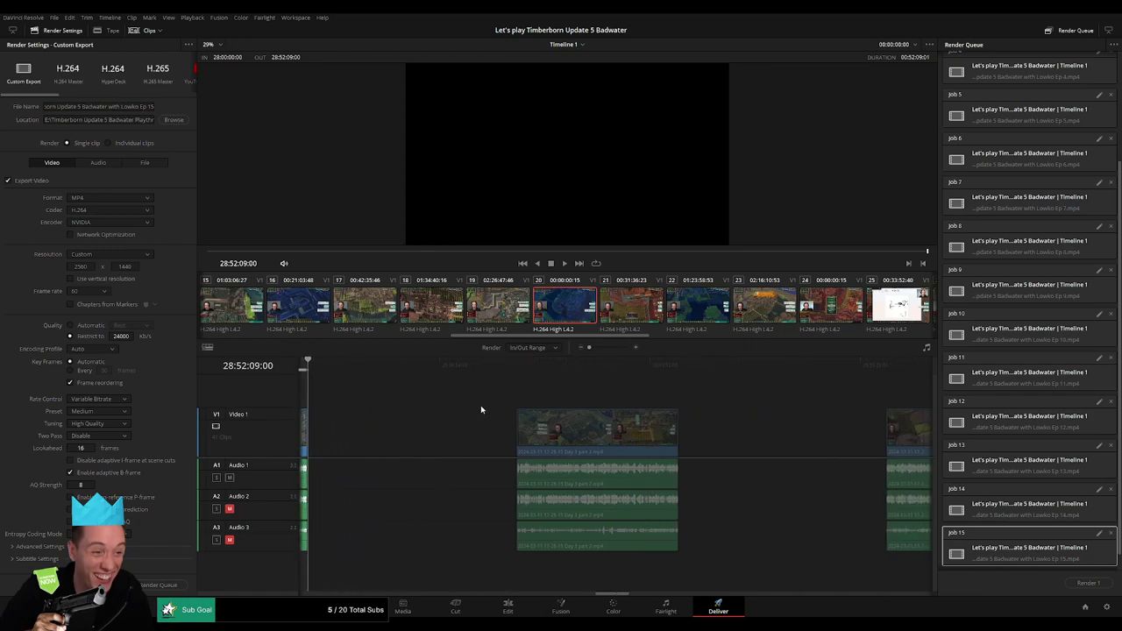
{"action": "left_click_drag", "start_coordinate": [495, 371], "coordinate": [510, 367]}
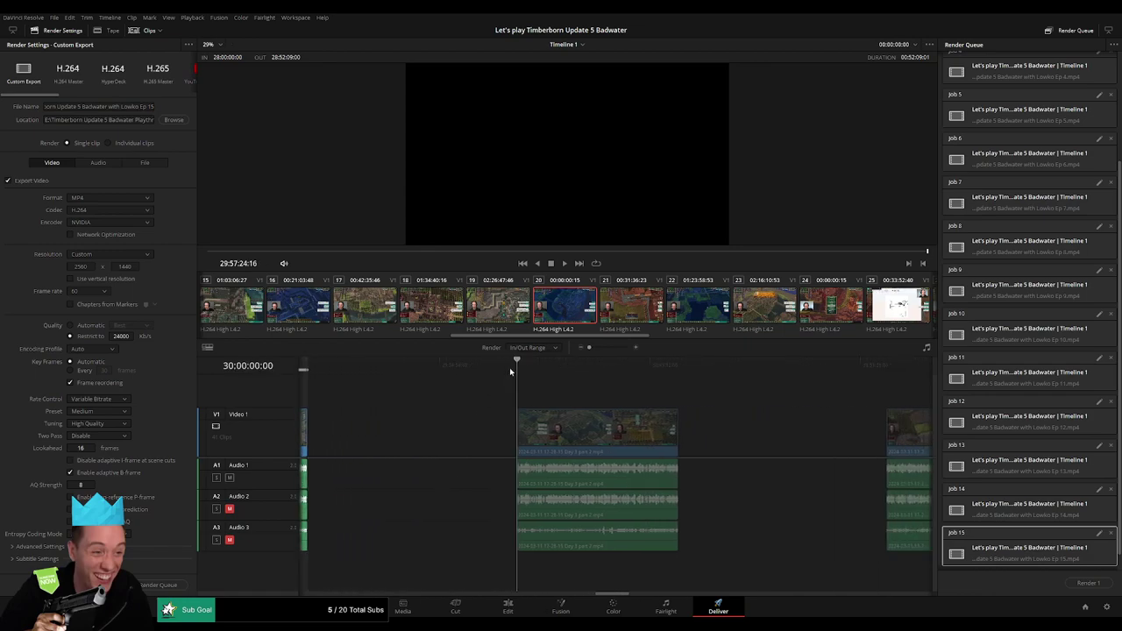
{"action": "left_click", "coordinate": [681, 372]}
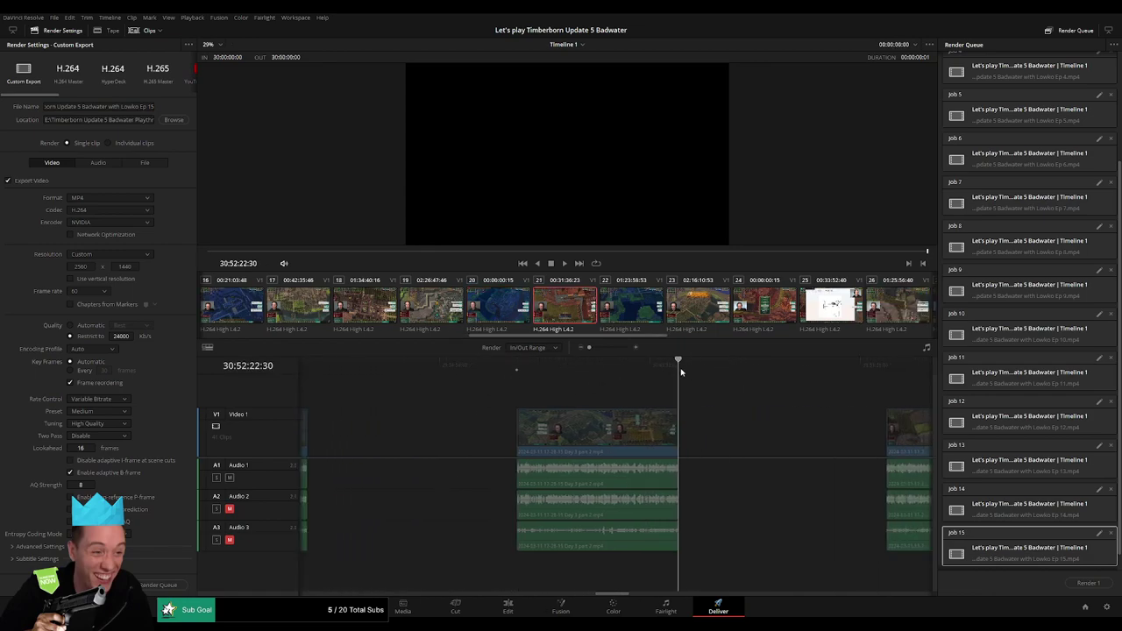
{"action": "key", "text": "o"}
{"action": "left_click", "coordinate": [154, 109]}
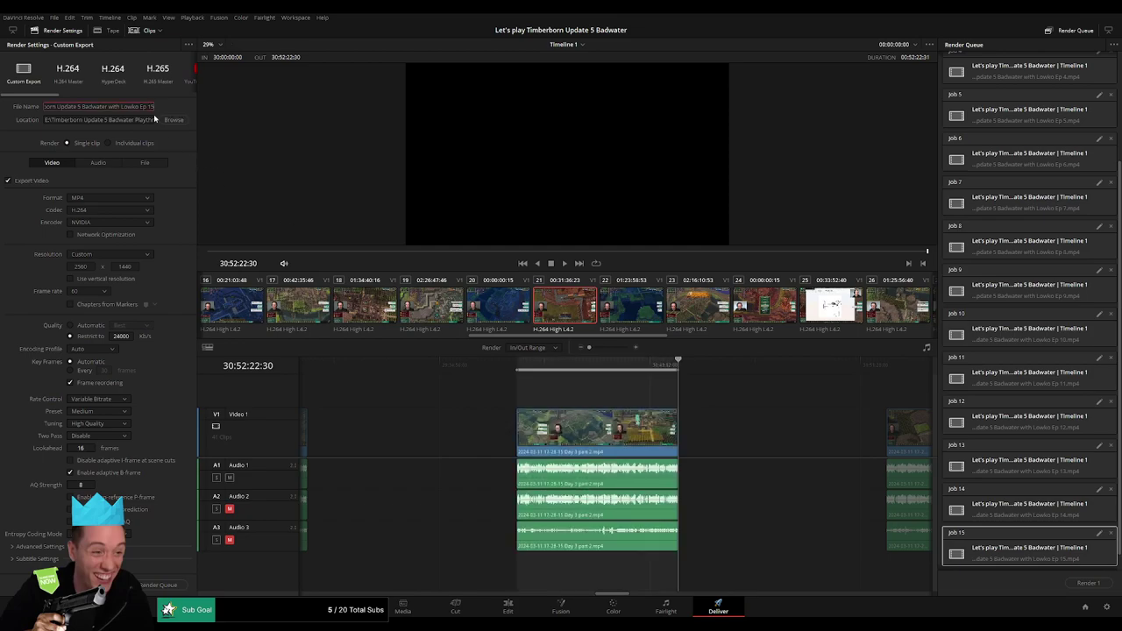
{"action": "key", "text": "BackSpace"}
{"action": "type", "text": "6"}
{"action": "left_click", "coordinate": [161, 585]}
Set In/Out on the next clip and add the Ep 17 render job
{"action": "scroll", "coordinate": [509, 394], "scroll_direction": "right", "scroll_amount": 5}
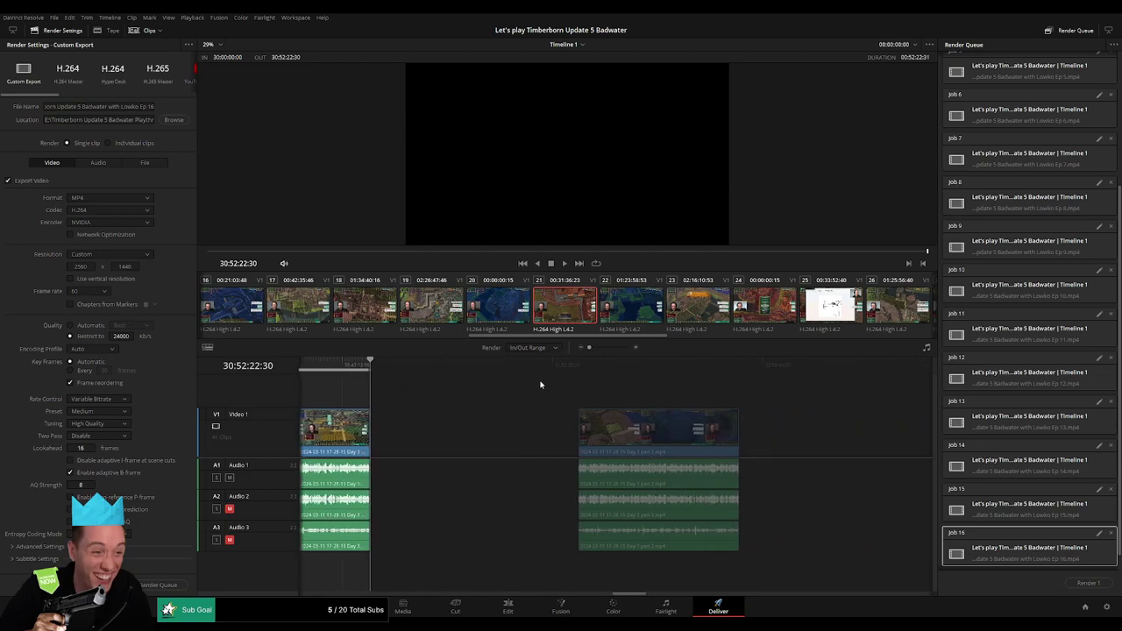
{"action": "left_click", "coordinate": [570, 371]}
{"action": "key", "text": "Down"}
{"action": "key", "text": "i"}
{"action": "scroll", "coordinate": [504, 379], "scroll_direction": "right", "scroll_amount": 3}
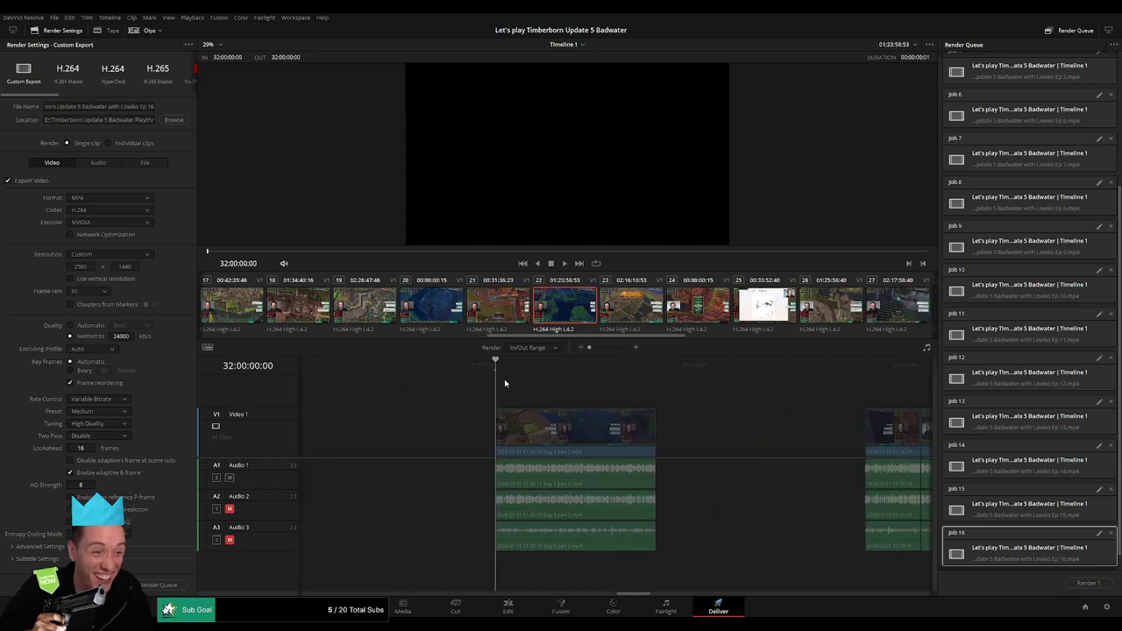
{"action": "key", "text": "Up"}
{"action": "type", "text": "o"}
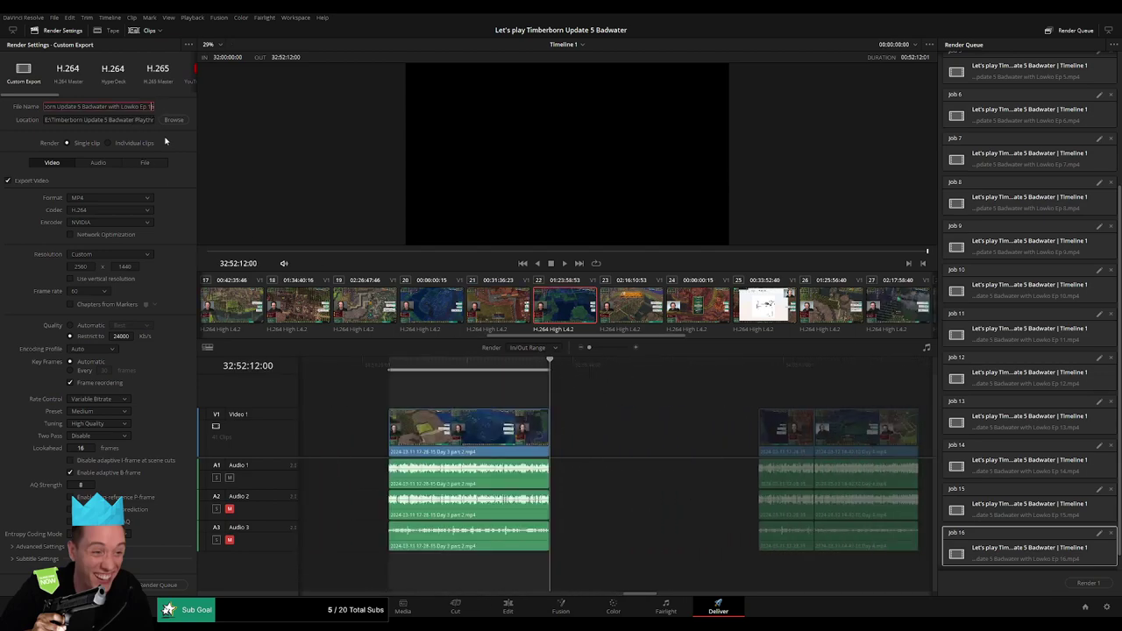
{"action": "type", "text": "7"}
{"action": "left_click", "coordinate": [161, 585]}
Mark In/Out around the following clip and queue it as Ep 18
{"action": "scroll", "coordinate": [688, 441], "scroll_direction": "right", "scroll_amount": 4}
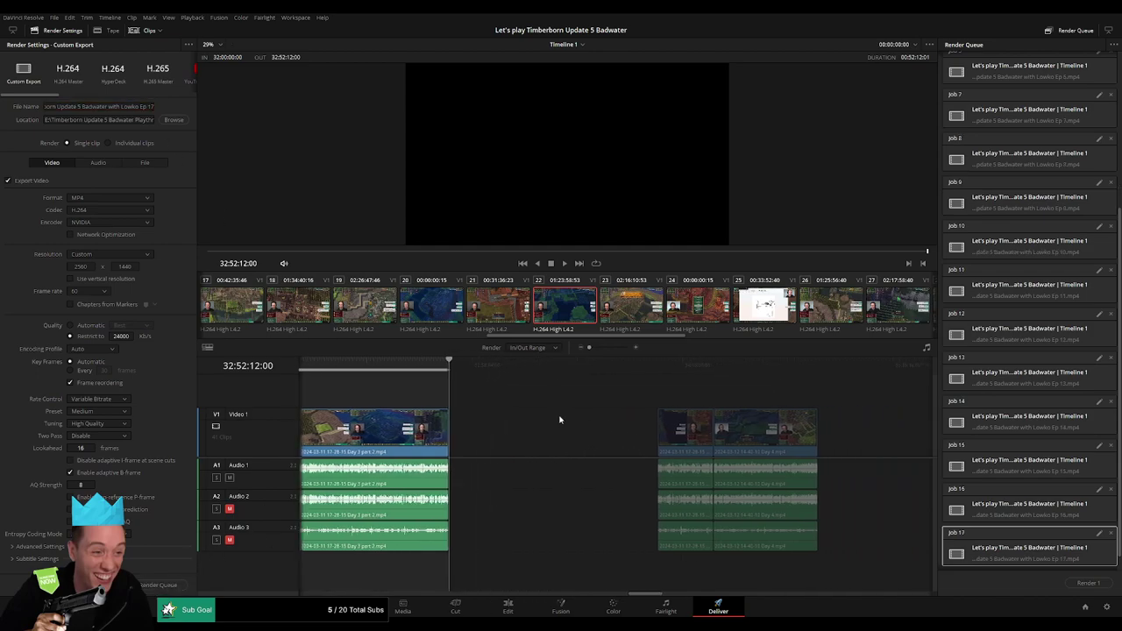
{"action": "left_click_drag", "start_coordinate": [538, 365], "coordinate": [546, 371]}
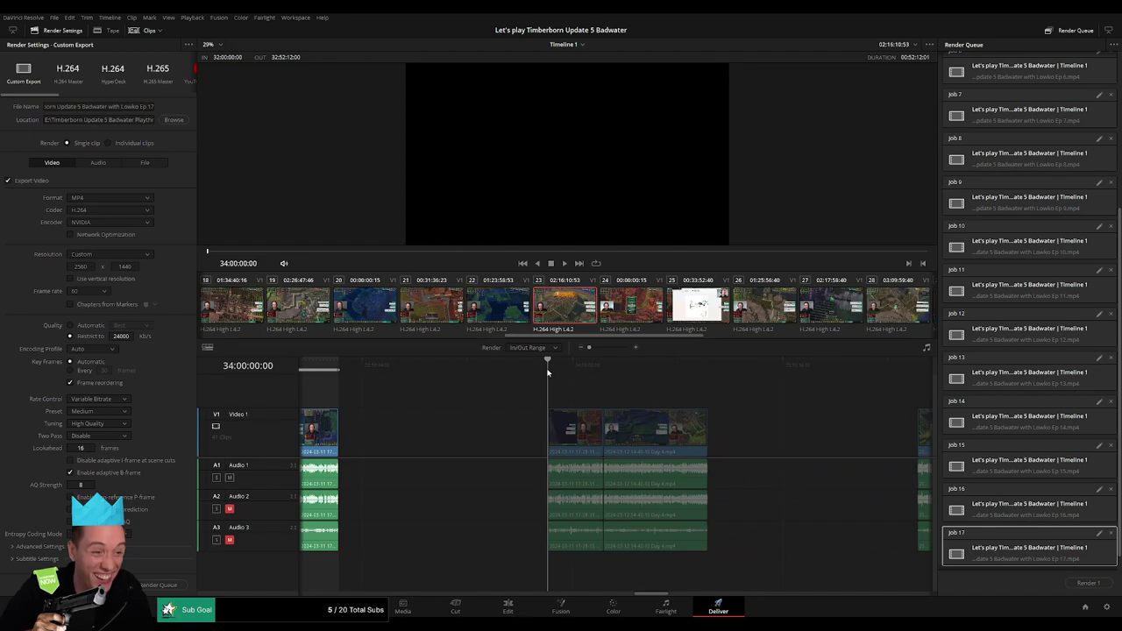
{"action": "key", "text": "i"}
{"action": "left_click_drag", "start_coordinate": [727, 364], "coordinate": [708, 365]}
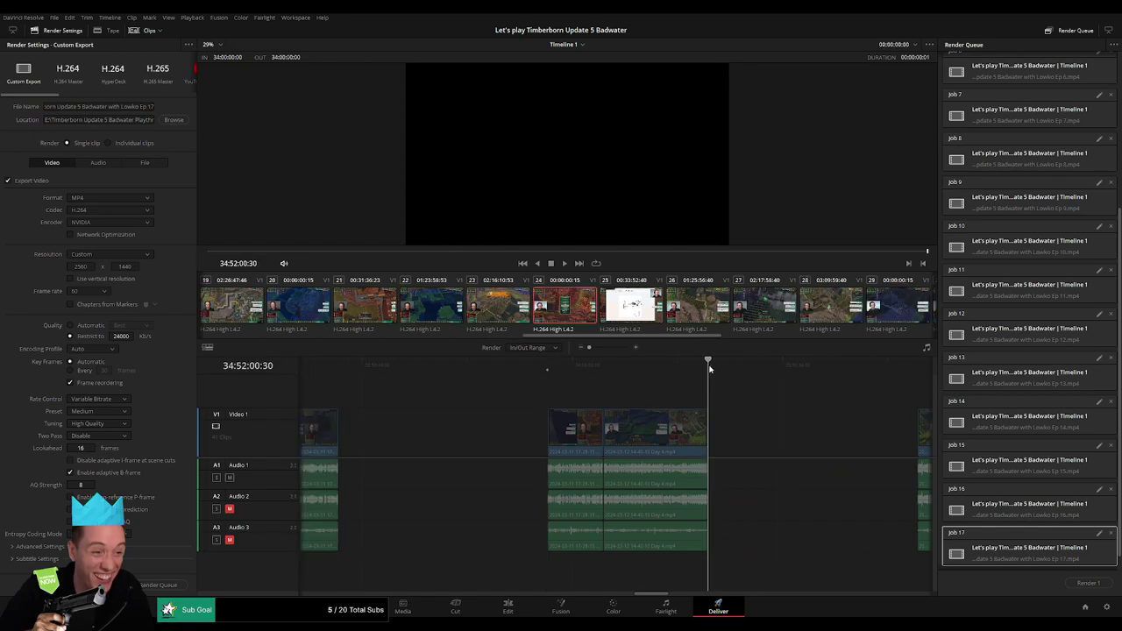
{"action": "key", "text": "o"}
{"action": "left_click", "coordinate": [147, 107]}
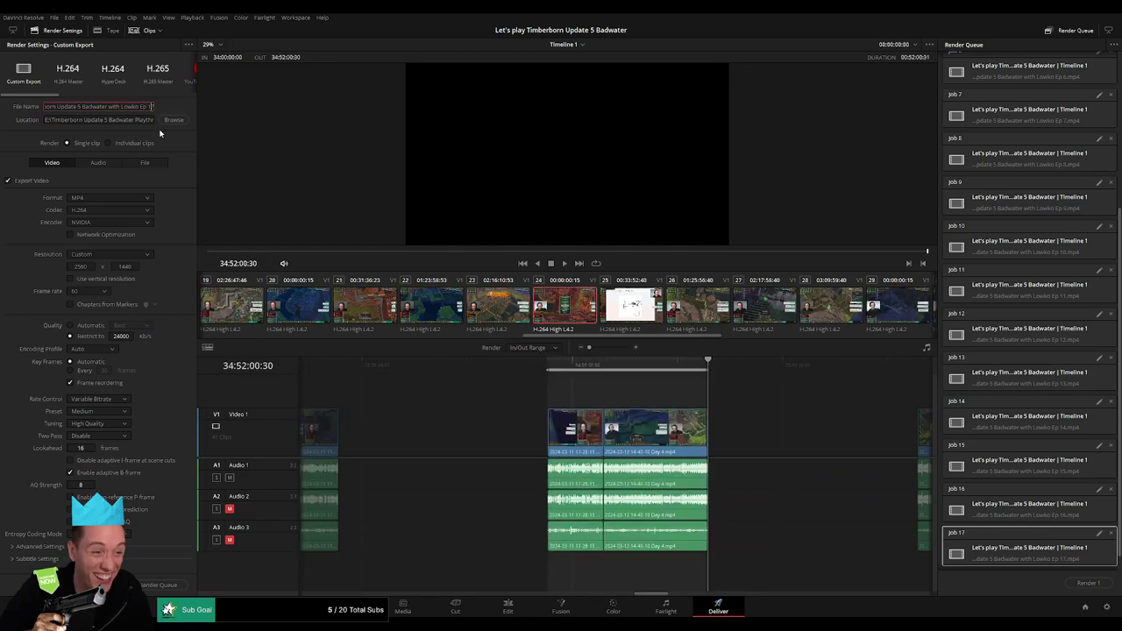
{"action": "key", "text": "BackSpace"}
{"action": "type", "text": "8"}
{"action": "left_click", "coordinate": [150, 584]}
Set the next clip's out point and add the Ep 19 render job
{"action": "scroll", "coordinate": [506, 411], "scroll_direction": "right", "scroll_amount": 5}
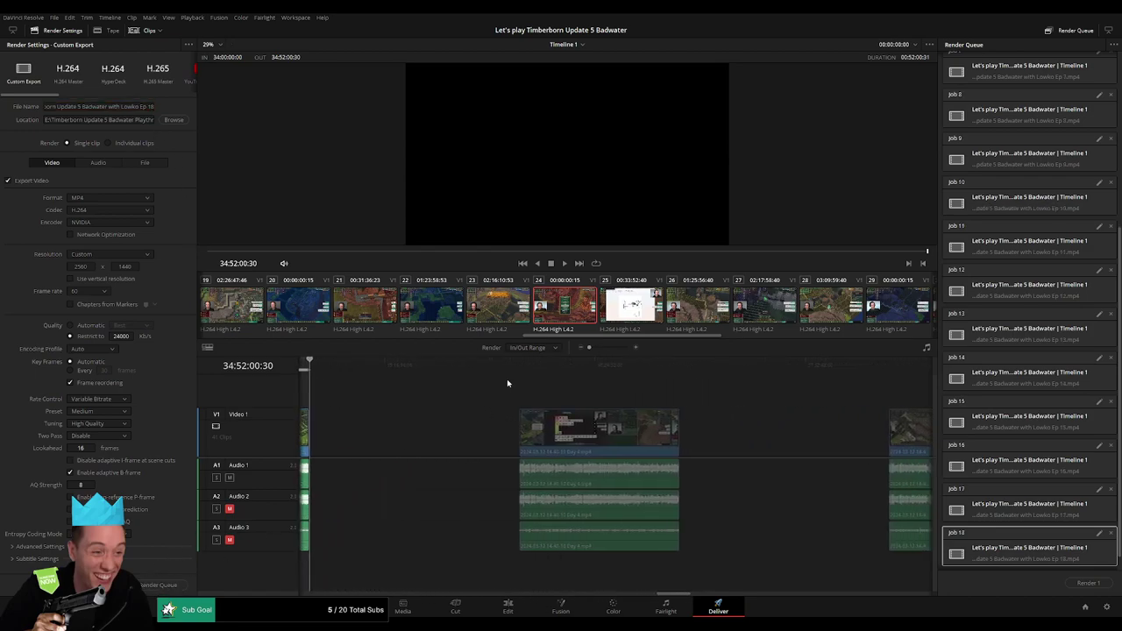
{"action": "left_click", "coordinate": [517, 368]}
{"action": "left_click", "coordinate": [679, 369]}
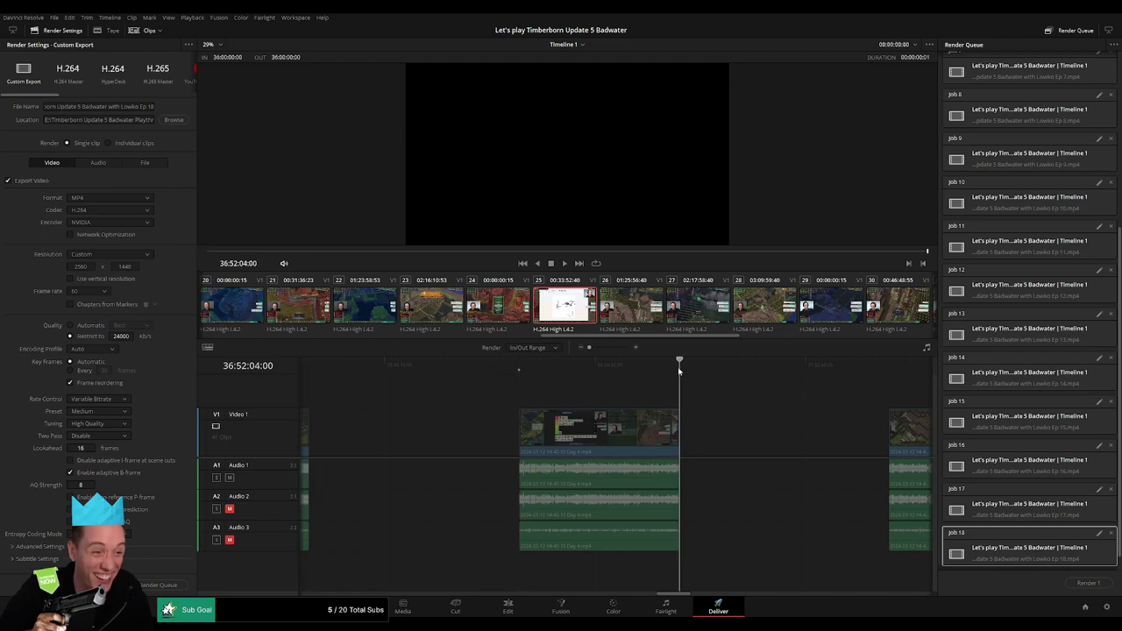
{"action": "key", "text": "o"}
{"action": "left_click", "coordinate": [149, 107]}
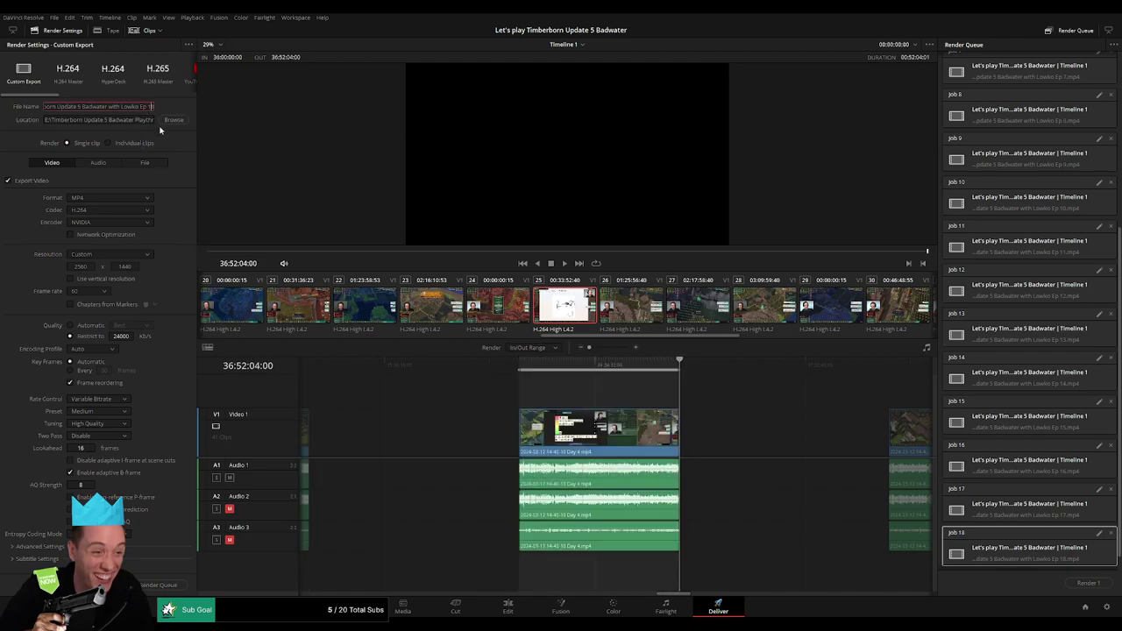
{"action": "key", "text": "BackSpace"}
{"action": "type", "text": "9"}
{"action": "left_click", "coordinate": [146, 589]}
Mark the out point at the following clip's end and queue it as Ep 20
{"action": "key", "text": "Home"}
{"action": "left_click_drag", "start_coordinate": [504, 367], "coordinate": [517, 367]}
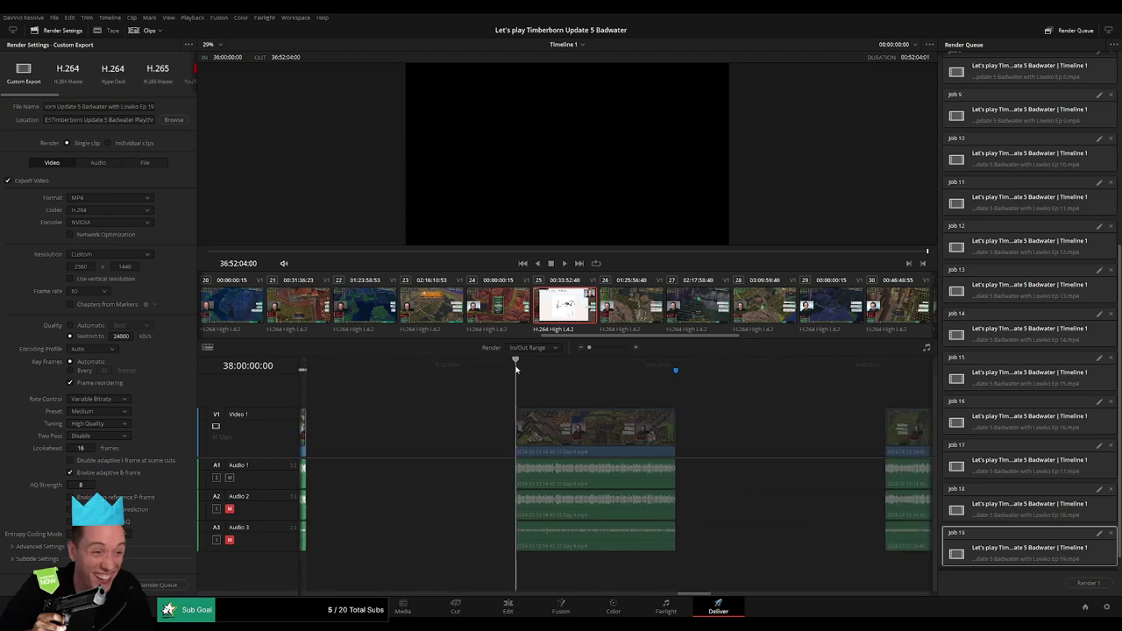
{"action": "left_click", "coordinate": [676, 367]}
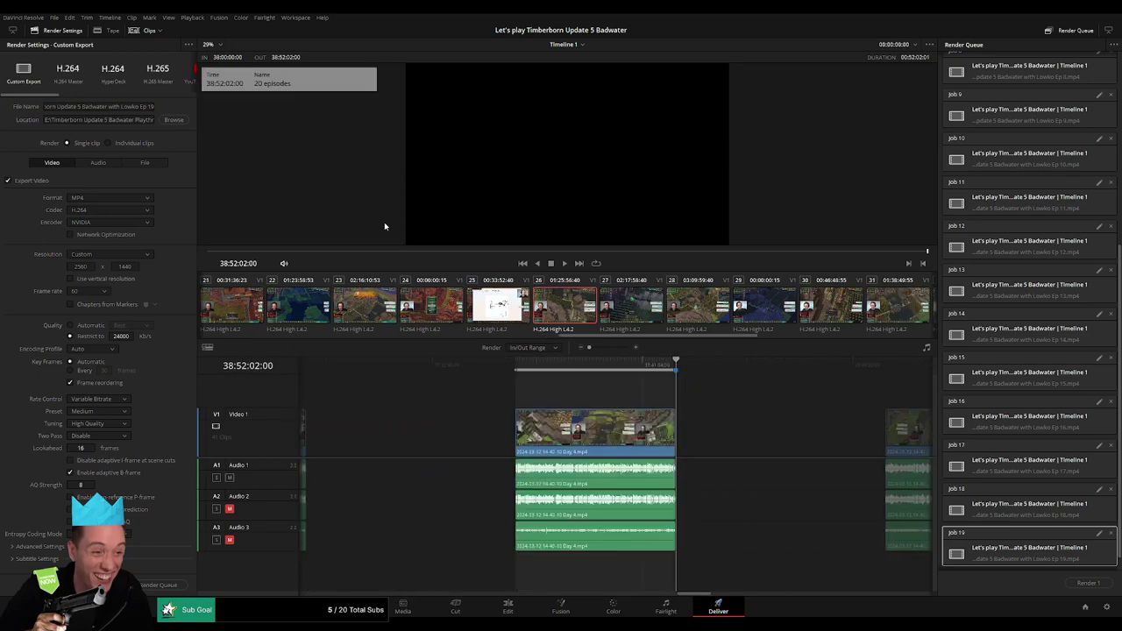
{"action": "key", "text": "o"}
{"action": "left_click", "coordinate": [155, 108]}
{"action": "key", "text": "BackSpace"}
{"action": "type", "text": "0"}
{"action": "left_click", "coordinate": [158, 584]}
Set the range on the next clip and add the Ep 21 render job
{"action": "key", "text": "Down"}
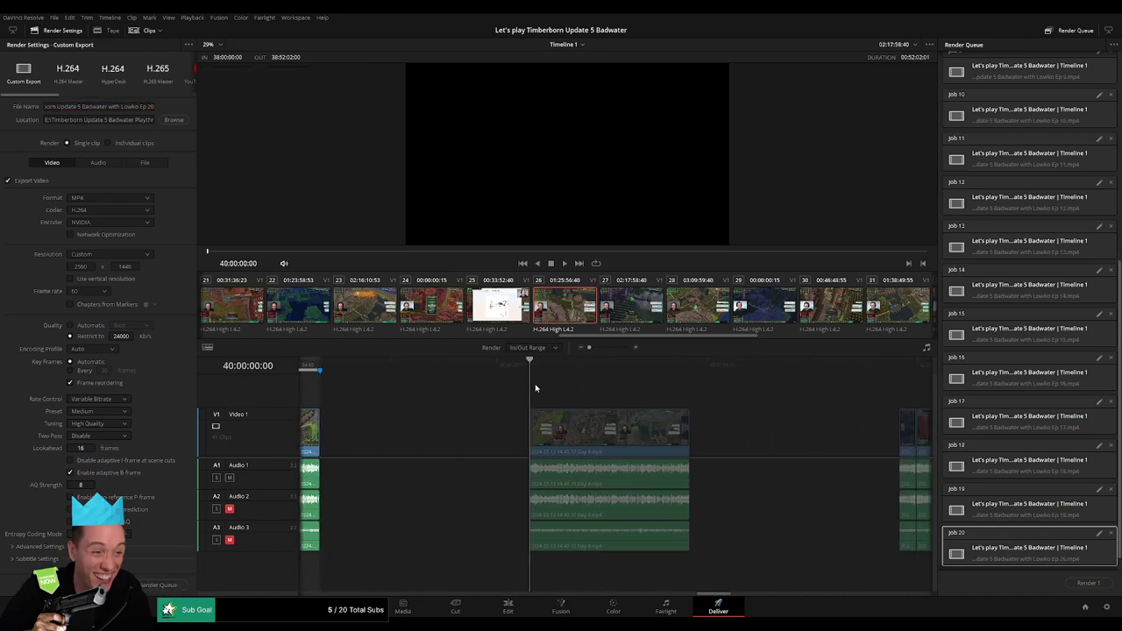
{"action": "left_click", "coordinate": [714, 382]}
{"action": "key", "text": "Up"}
{"action": "key", "text": "o"}
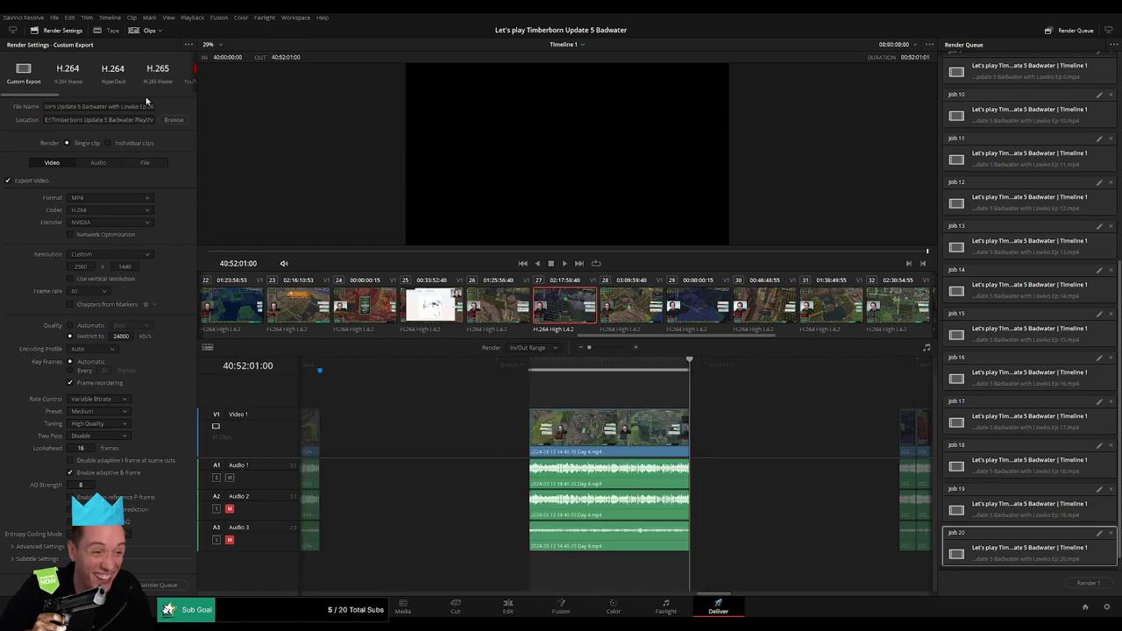
{"action": "left_click", "coordinate": [145, 106]}
{"action": "key", "text": "BackSpace"}
{"action": "type", "text": "1"}
{"action": "left_click", "coordinate": [145, 584]}
Set In/Out around the next clip and queue it as Ep 22
{"action": "key", "text": "Down"}
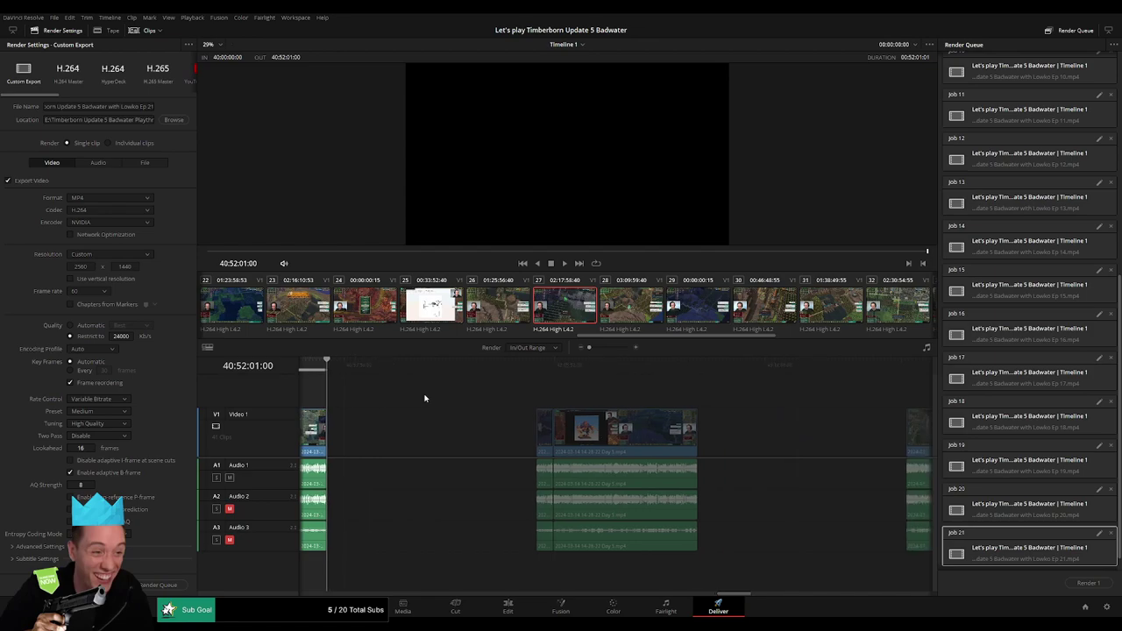
{"action": "key", "text": "i"}
{"action": "left_click", "coordinate": [701, 372]}
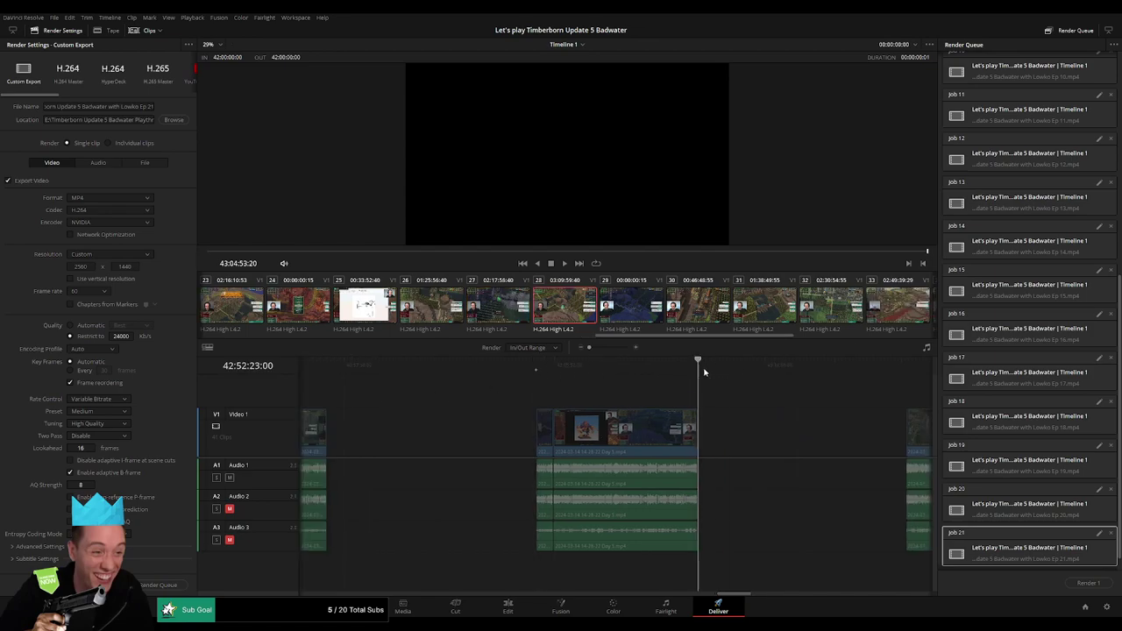
{"action": "key", "text": "o"}
{"action": "left_click", "coordinate": [152, 108]}
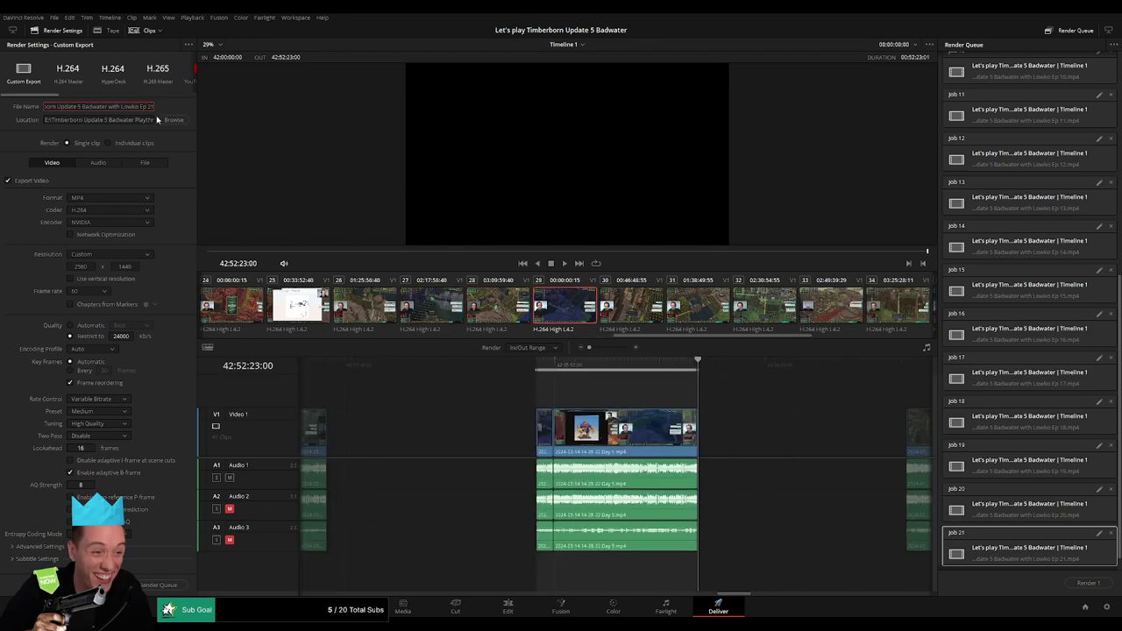
{"action": "key", "text": "BackSpace"}
{"action": "type", "text": "2"}
{"action": "left_click", "coordinate": [157, 584]}
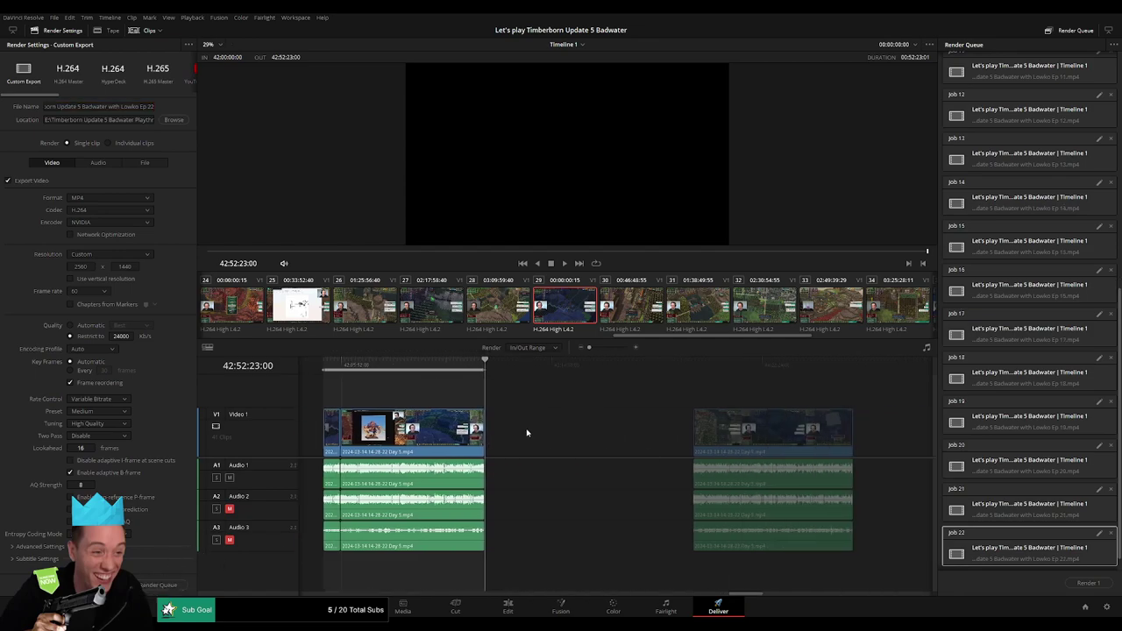
Mark the following clip's out point and add the Ep 23 render job
{"action": "left_click", "coordinate": [523, 365]}
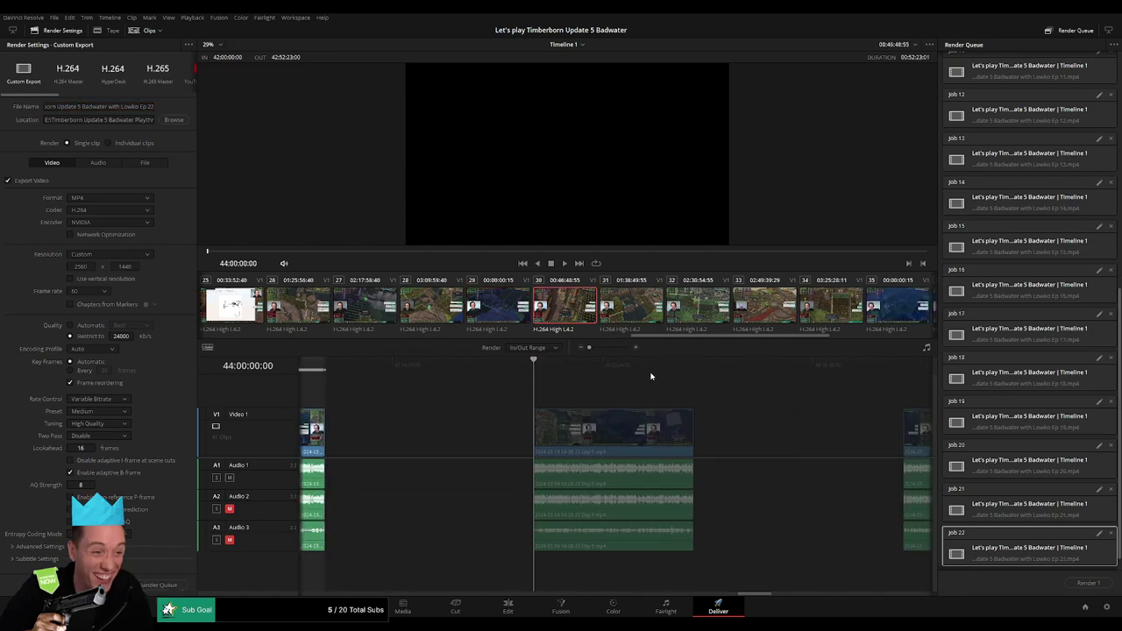
{"action": "left_click_drag", "start_coordinate": [686, 366], "coordinate": [699, 365]}
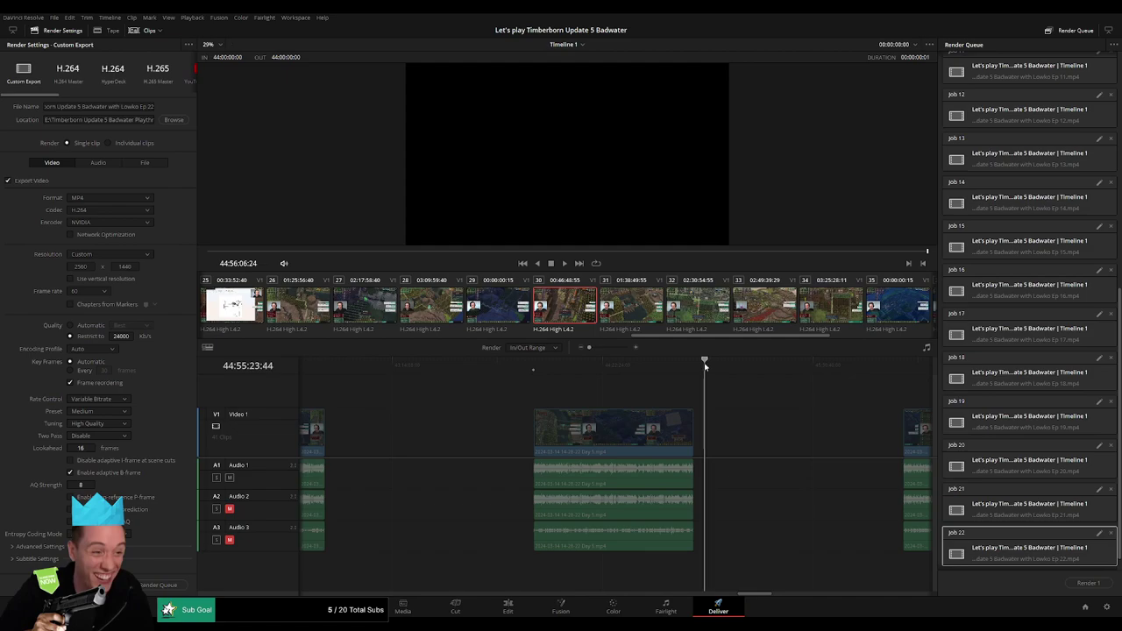
{"action": "key", "text": "Up"}
{"action": "key", "text": "o"}
{"action": "left_click", "coordinate": [154, 106]}
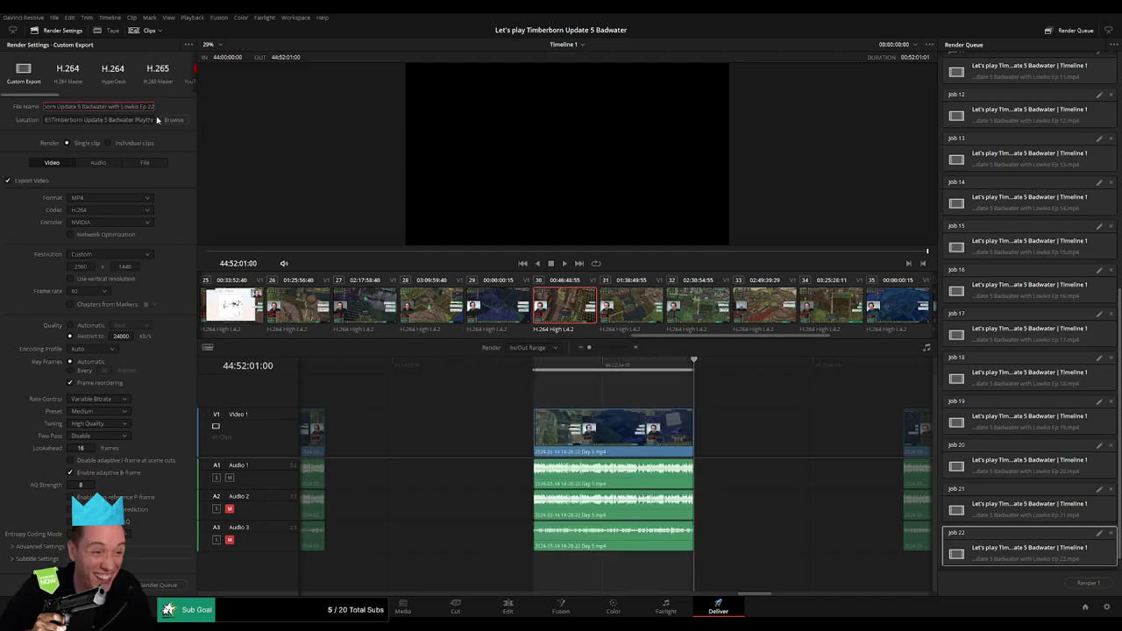
{"action": "key", "text": "BackSpace"}
{"action": "type", "text": "3"}
{"action": "left_click", "coordinate": [160, 585]}
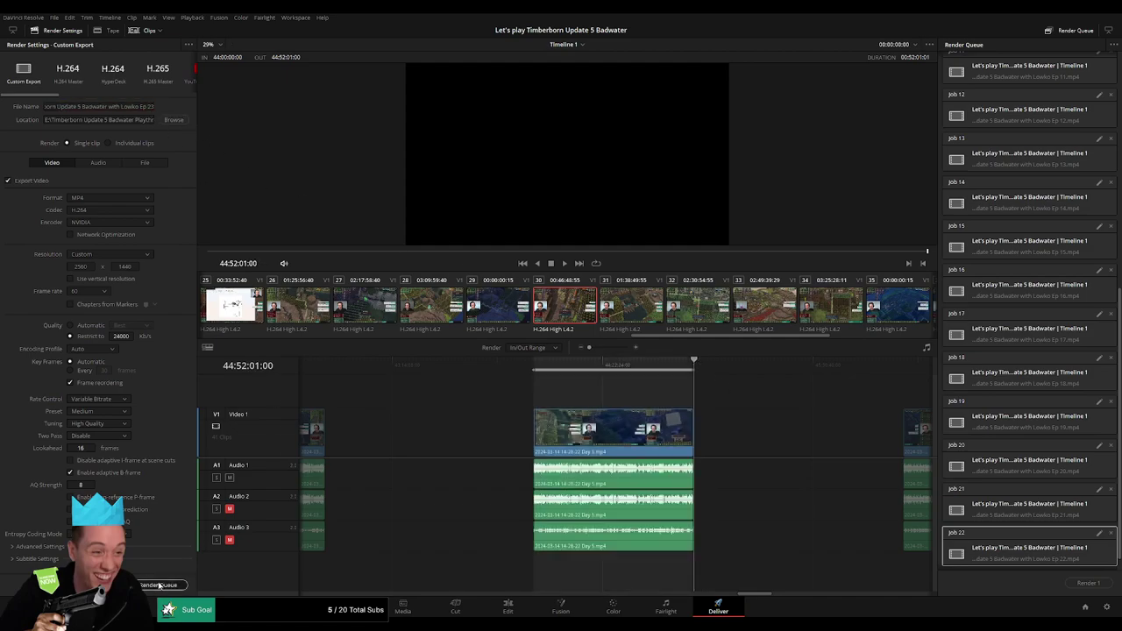
Set the out point on the episode 24 clip and start changing the file name's episode number
{"action": "left_click", "coordinate": [535, 364]}
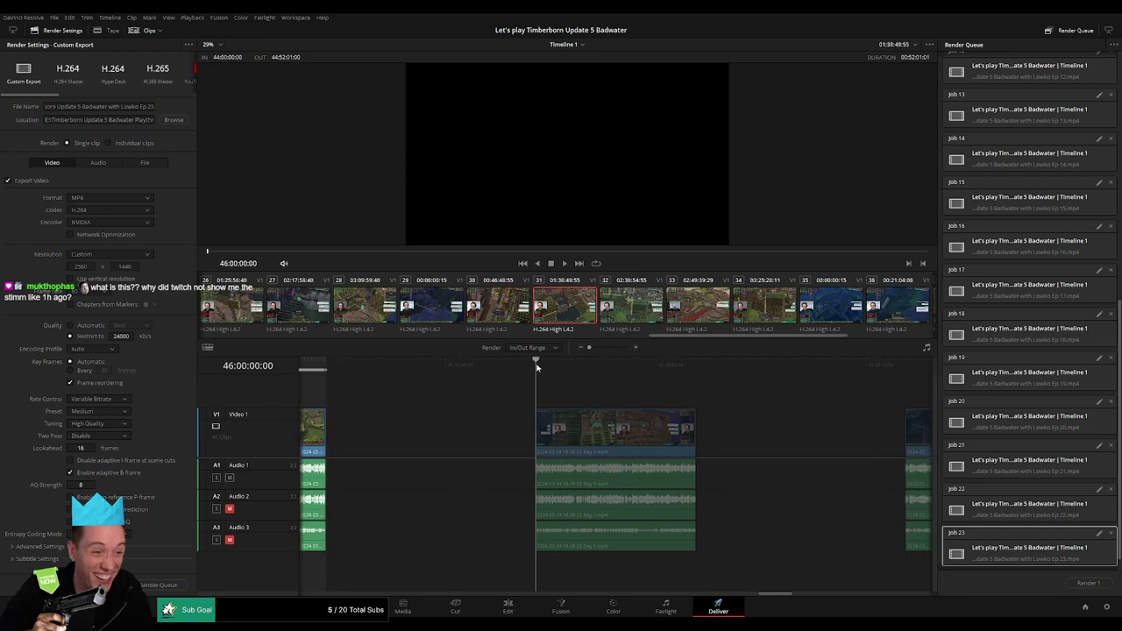
{"action": "left_click", "coordinate": [712, 366]}
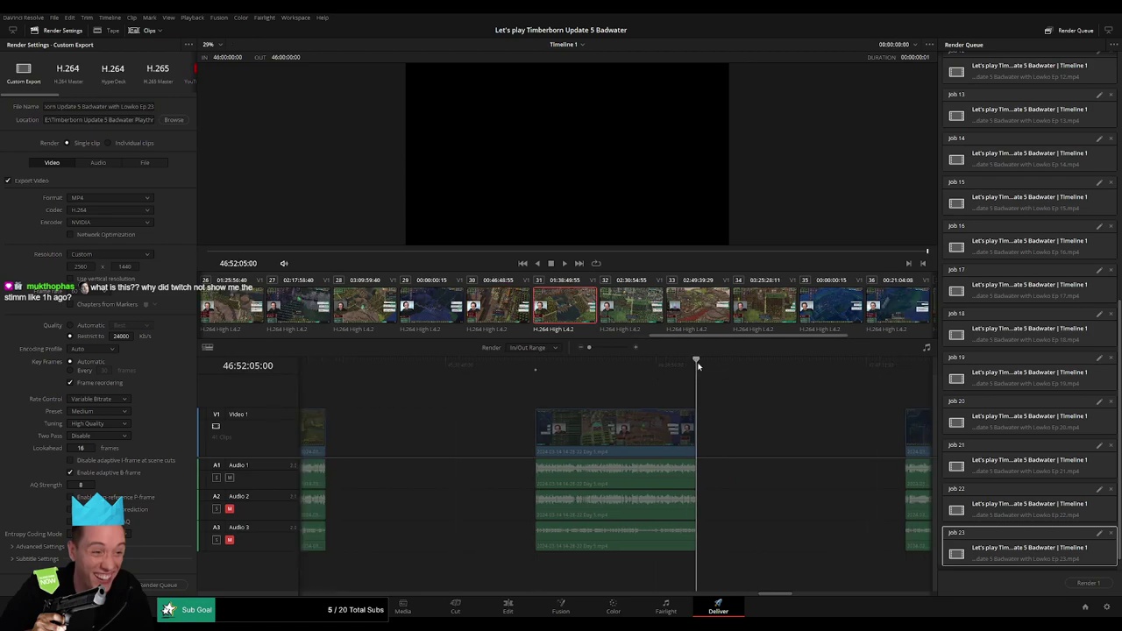
{"action": "key", "text": "o"}
{"action": "left_click", "coordinate": [154, 106]}
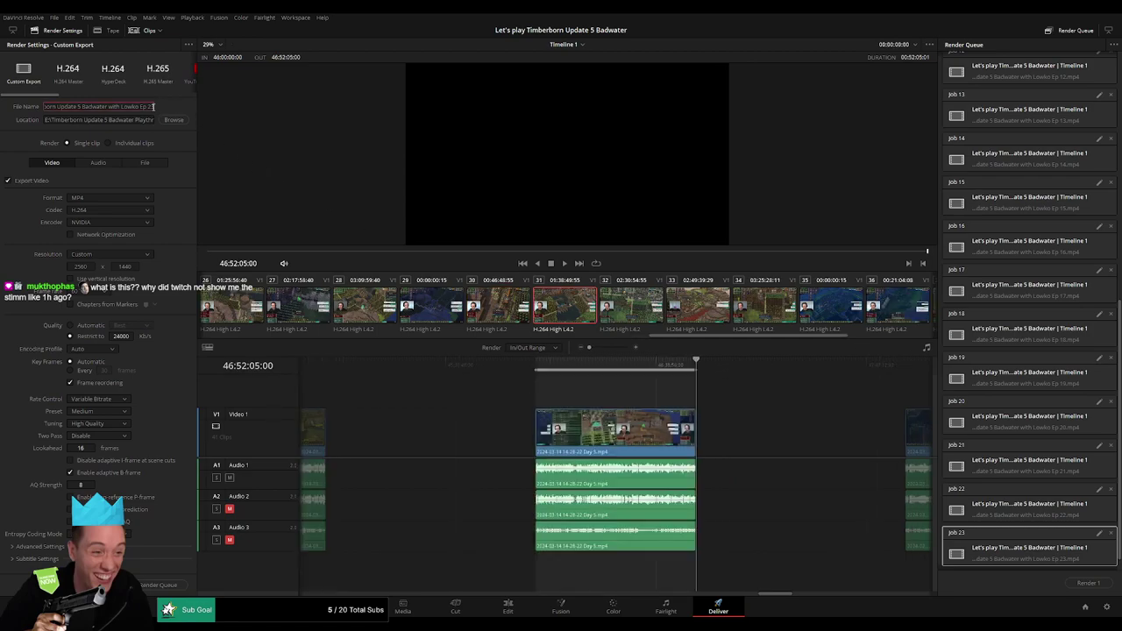
{"action": "key", "text": "BackSpace"}
Queue Ep 24, then mark the next clip's out point and queue it as Ep 25
{"action": "type", "text": "4"}
{"action": "left_click", "coordinate": [166, 586]}
{"action": "scroll", "coordinate": [702, 421], "scroll_direction": "right", "scroll_amount": 5}
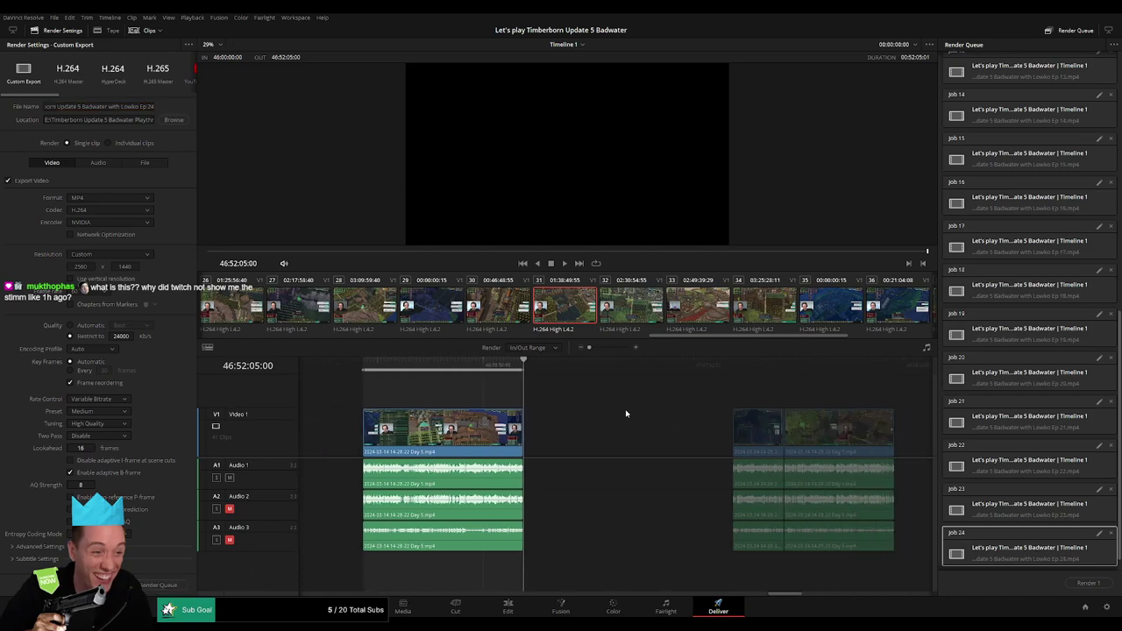
{"action": "left_click", "coordinate": [550, 367]}
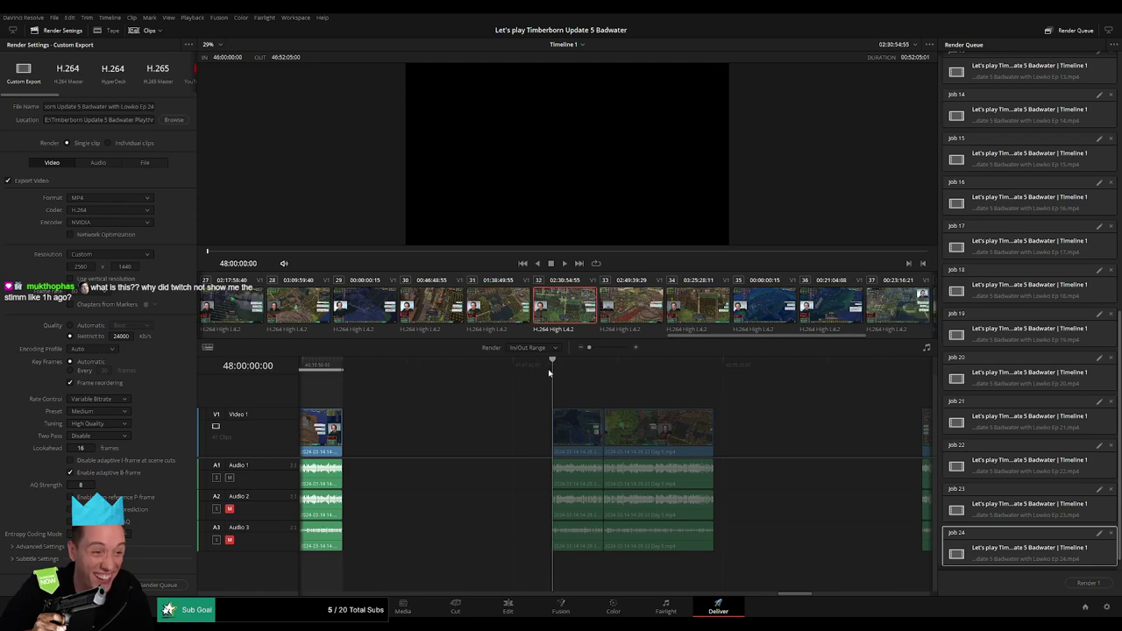
{"action": "left_click_drag", "start_coordinate": [739, 380], "coordinate": [714, 368]}
{"action": "key", "text": "o"}
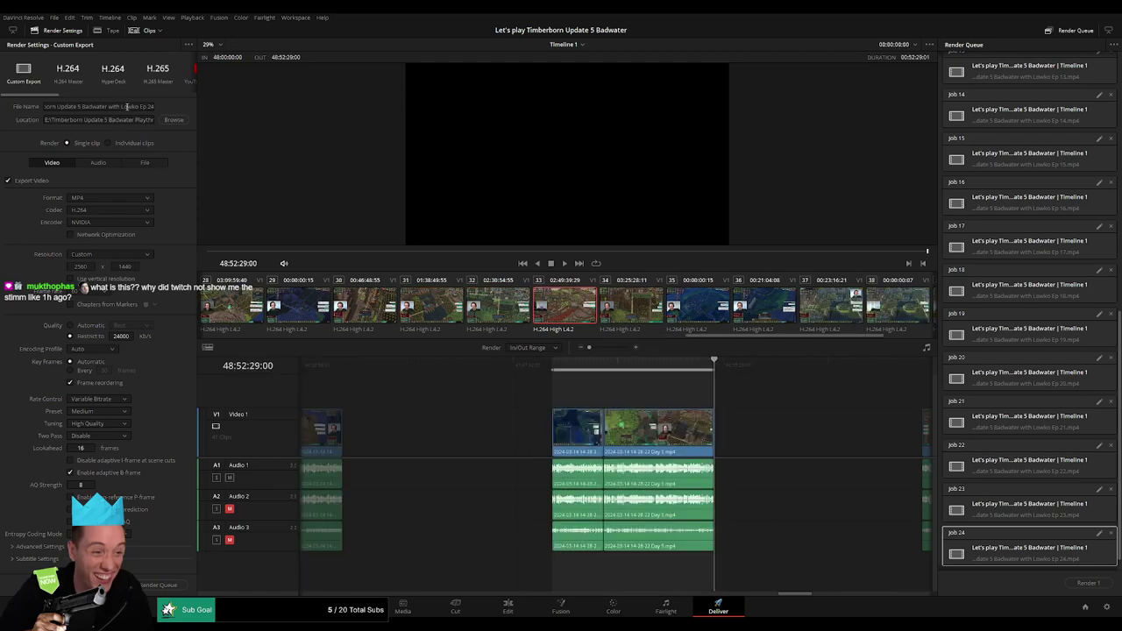
{"action": "left_click", "coordinate": [152, 106]}
{"action": "key", "text": "BackSpace"}
{"action": "type", "text": "5"}
{"action": "left_click", "coordinate": [160, 584]}
Mark the next clip's out point and queue it as render job Ep 26
{"action": "scroll", "coordinate": [731, 421], "scroll_direction": "right", "scroll_amount": 5}
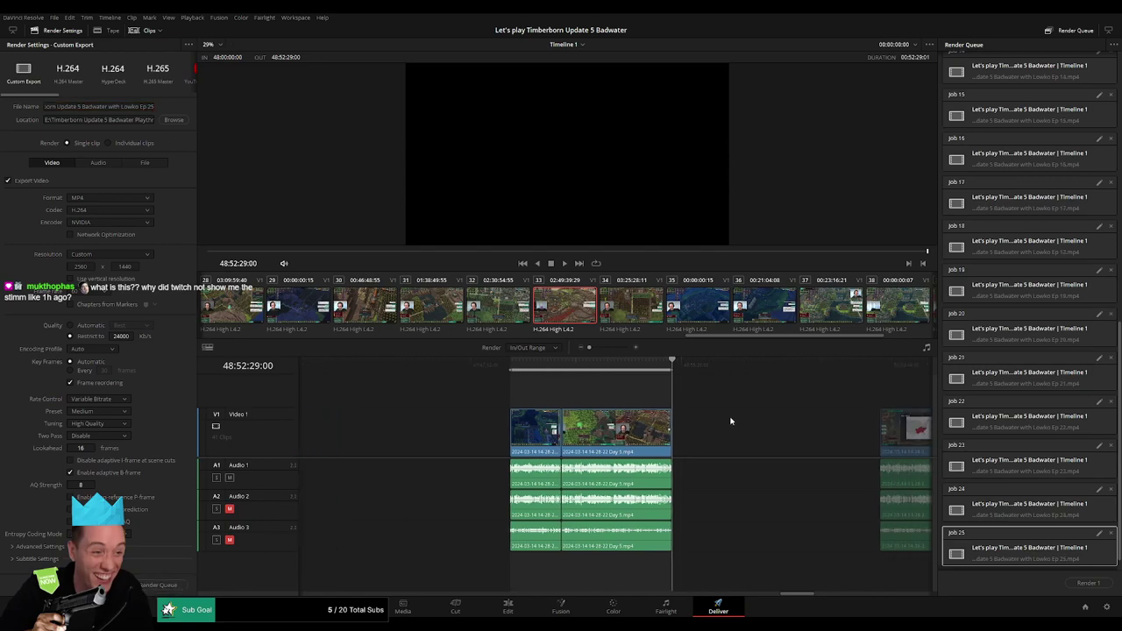
{"action": "left_click", "coordinate": [515, 373]}
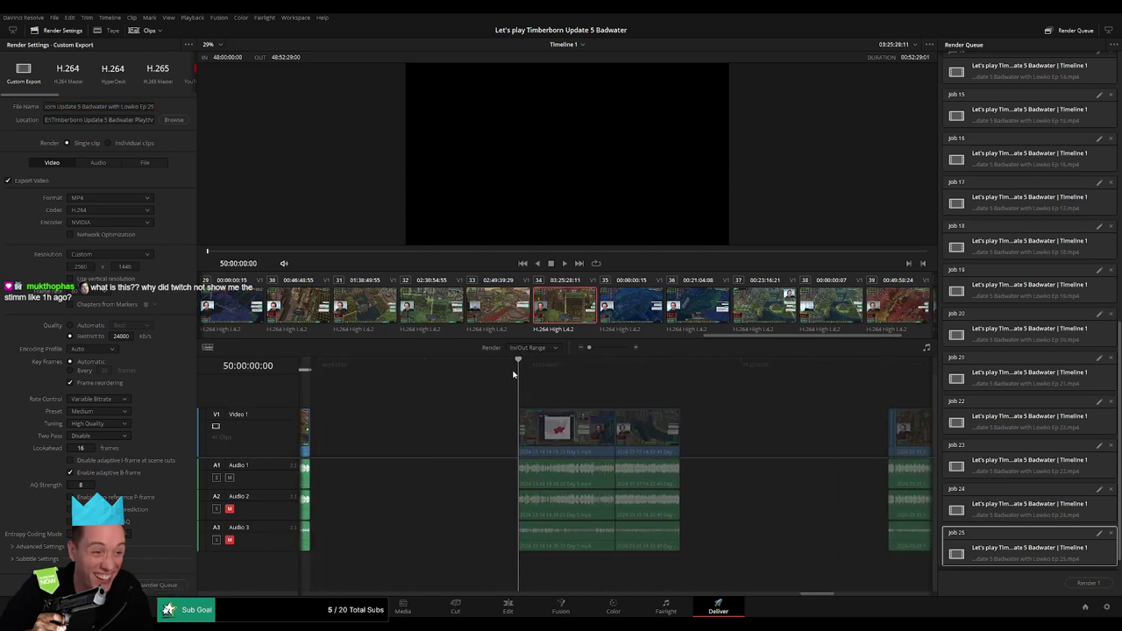
{"action": "left_click", "coordinate": [705, 369]}
{"action": "left_click", "coordinate": [681, 366]}
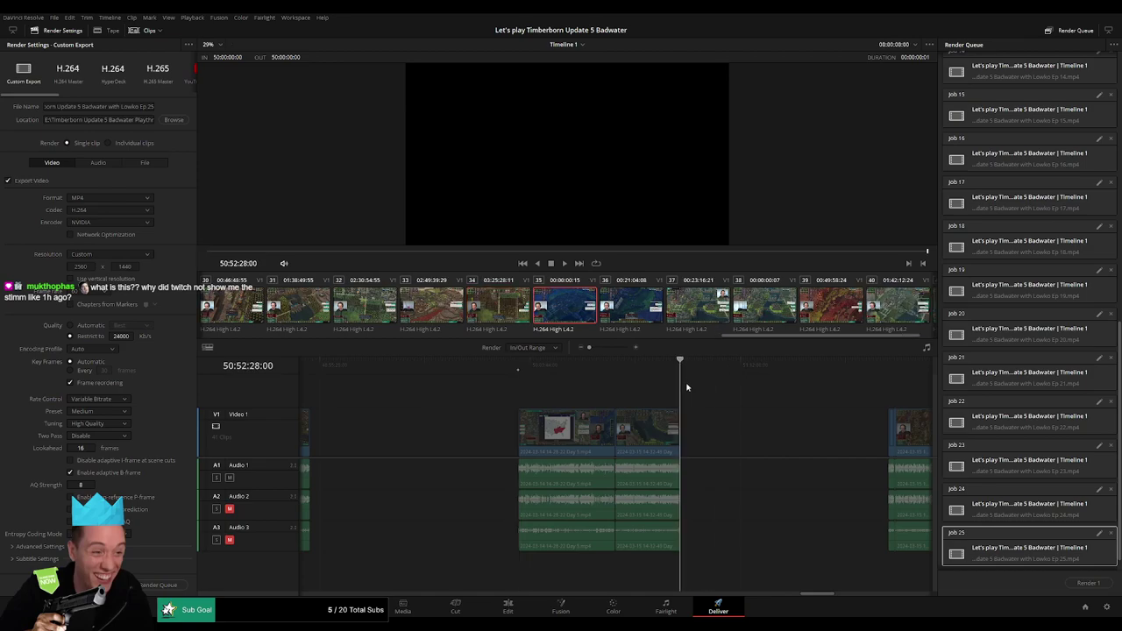
{"action": "key", "text": "o"}
{"action": "left_click", "coordinate": [149, 106]}
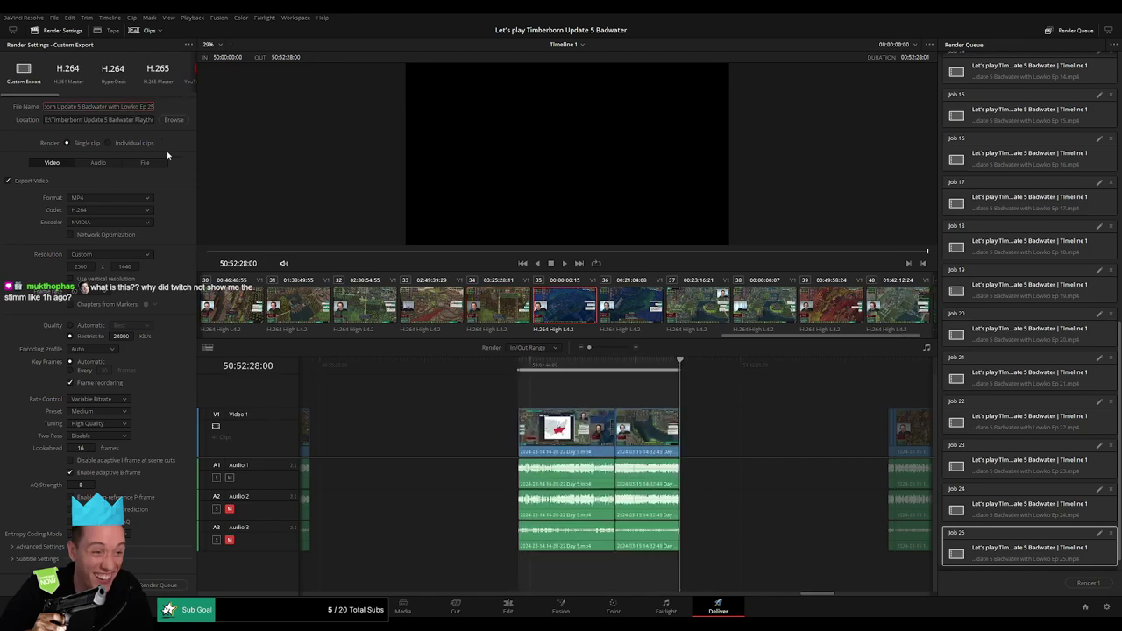
{"action": "key", "text": "BackSpace"}
{"action": "type", "text": "6"}
{"action": "left_click", "coordinate": [157, 585]}
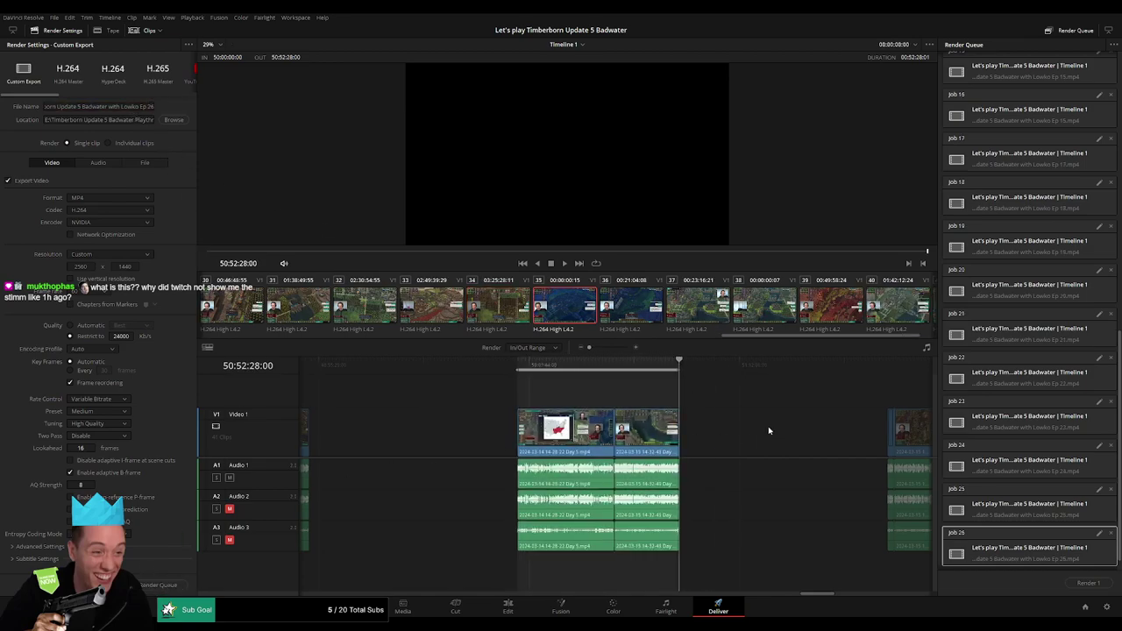
Set In/Out around the following clip and queue it as Ep 27
{"action": "key", "text": "Down"}
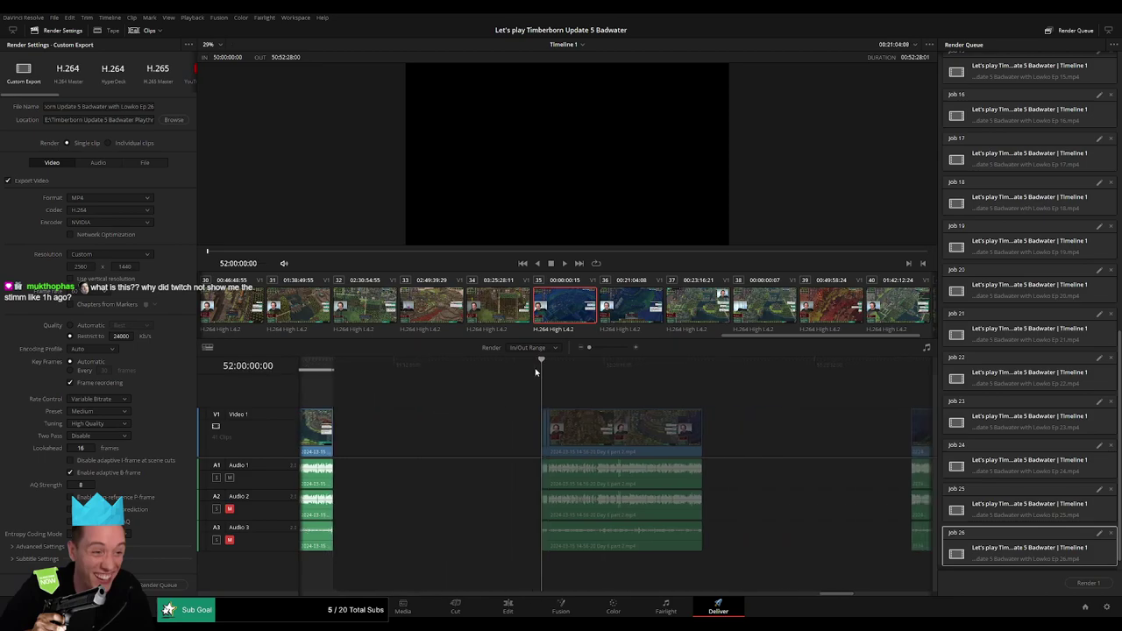
{"action": "key", "text": "i"}
{"action": "left_click_drag", "start_coordinate": [734, 364], "coordinate": [704, 364]}
{"action": "key", "text": "o"}
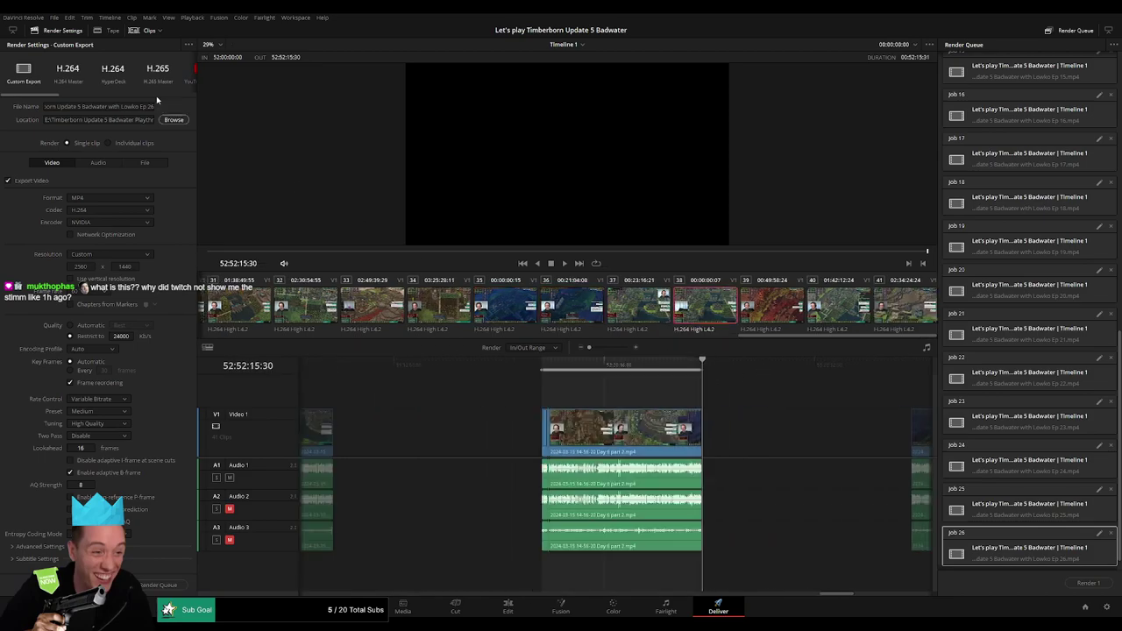
{"action": "left_click", "coordinate": [154, 106]}
{"action": "left_click", "coordinate": [167, 585]}
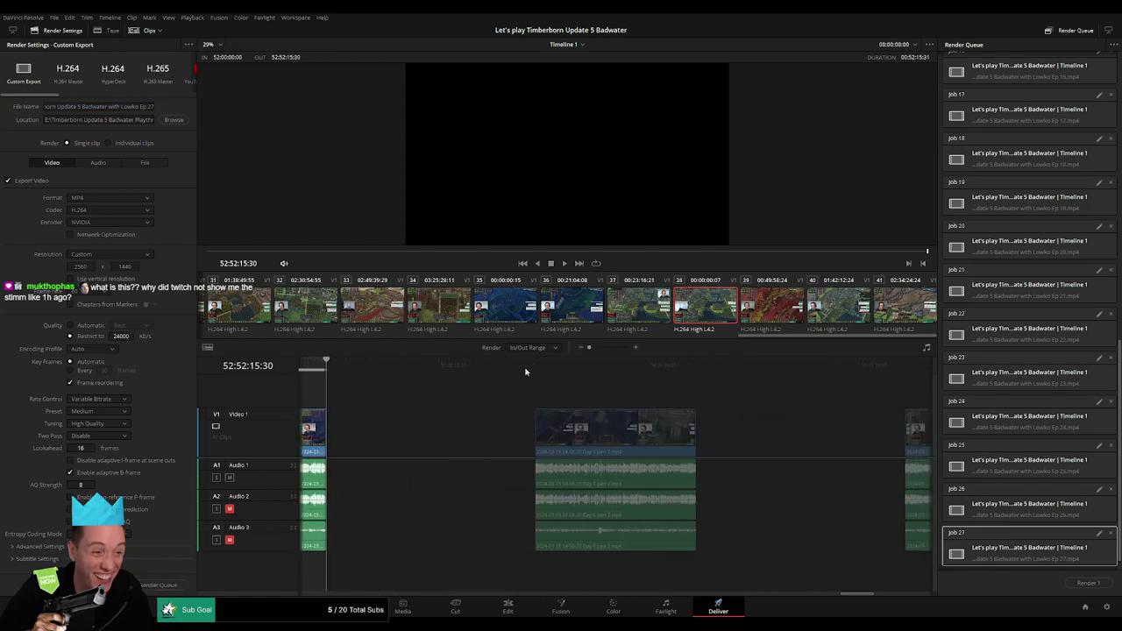
Mark In/Out on the next clip and add it to the queue as Ep 28
{"action": "key", "text": "Down"}
{"action": "key", "text": "i"}
{"action": "left_click", "coordinate": [585, 370]}
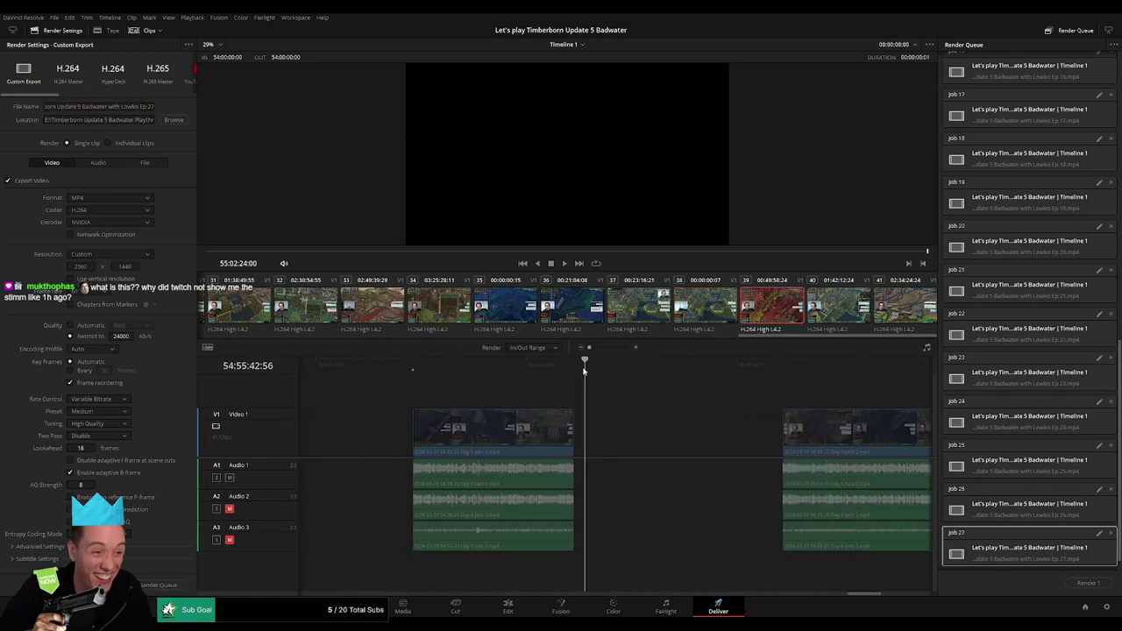
{"action": "key", "text": "Up"}
{"action": "key", "text": "o"}
{"action": "left_click", "coordinate": [151, 107]}
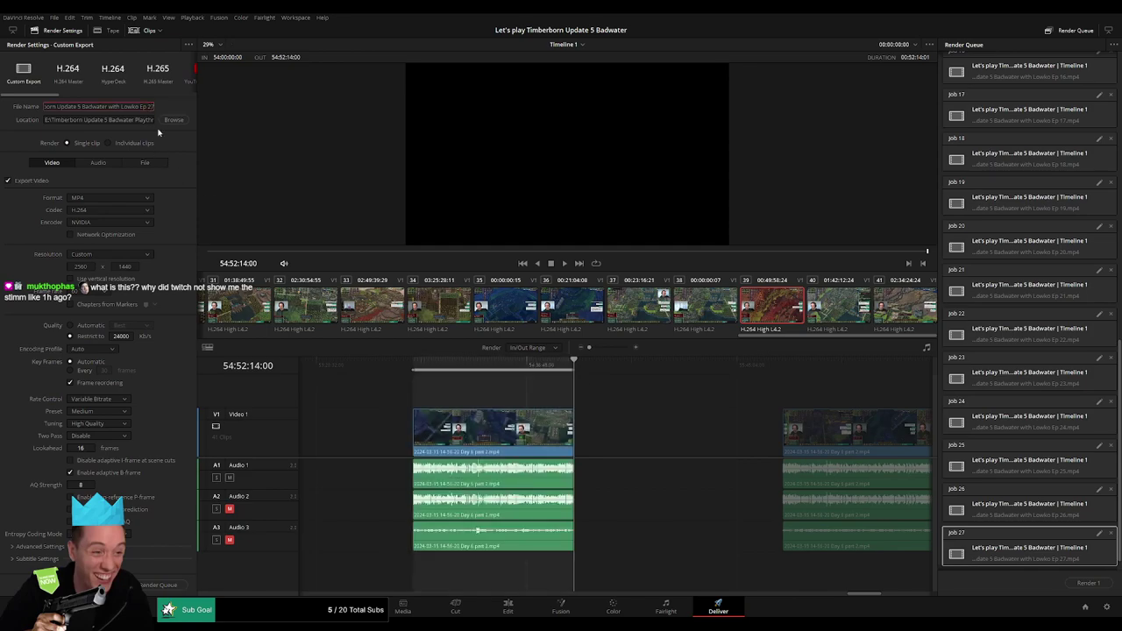
{"action": "key", "text": "End"}
{"action": "key", "text": "BackSpace"}
{"action": "type", "text": "8"}
{"action": "left_click", "coordinate": [154, 581]}
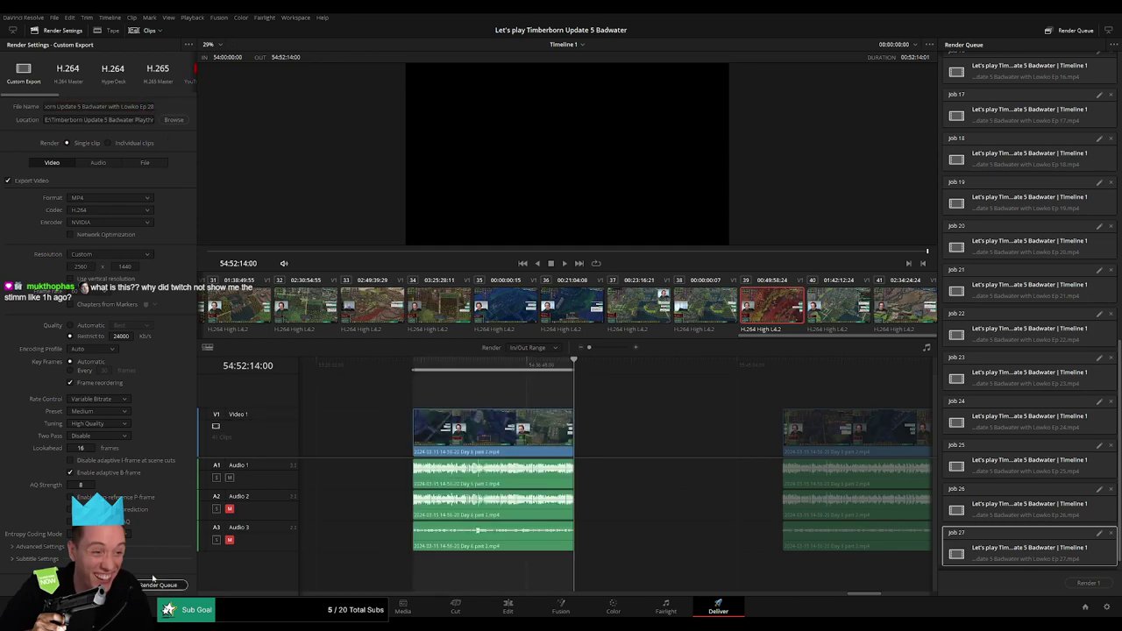
Mark the next clip's range and queue it as Ep 29
{"action": "key", "text": "Down"}
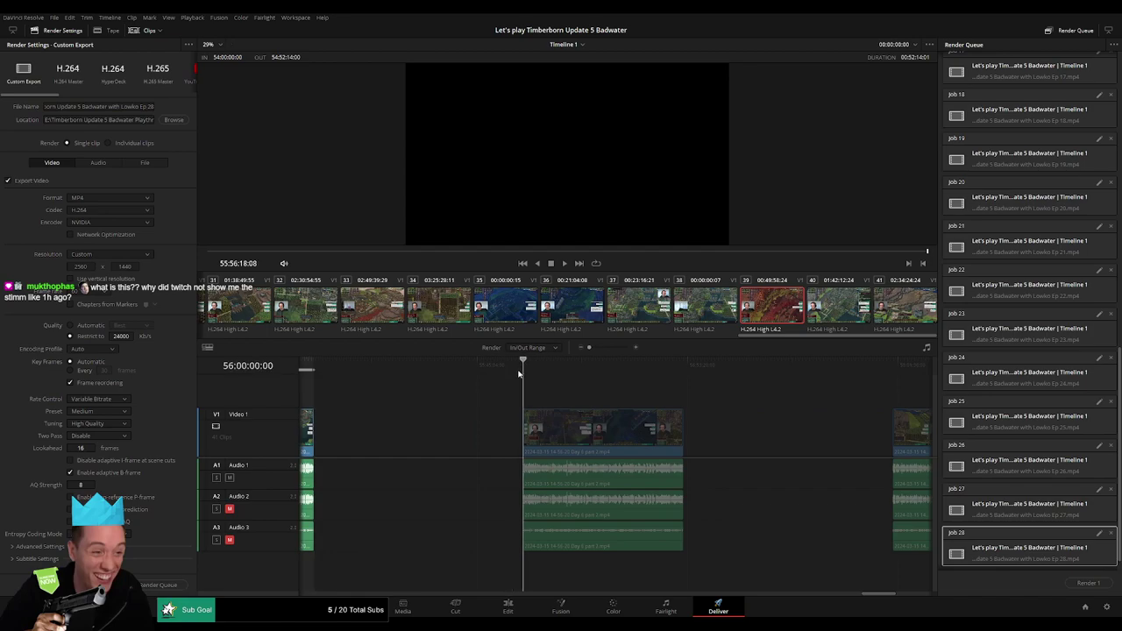
{"action": "key", "text": "Down"}
{"action": "key", "text": "o"}
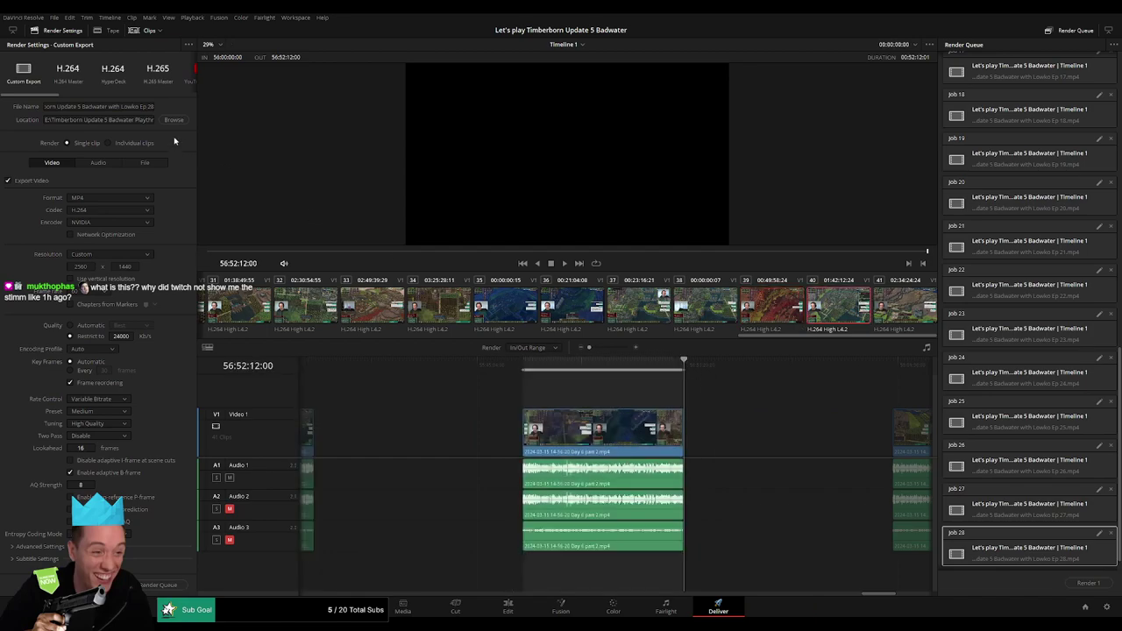
{"action": "left_click", "coordinate": [153, 106]}
{"action": "key", "text": "BackSpace"}
{"action": "type", "text": "9"}
{"action": "left_click", "coordinate": [162, 584]}
Set the out point on the final clip and queue it as Ep 30
{"action": "scroll", "coordinate": [632, 400], "scroll_direction": "right", "scroll_amount": 5}
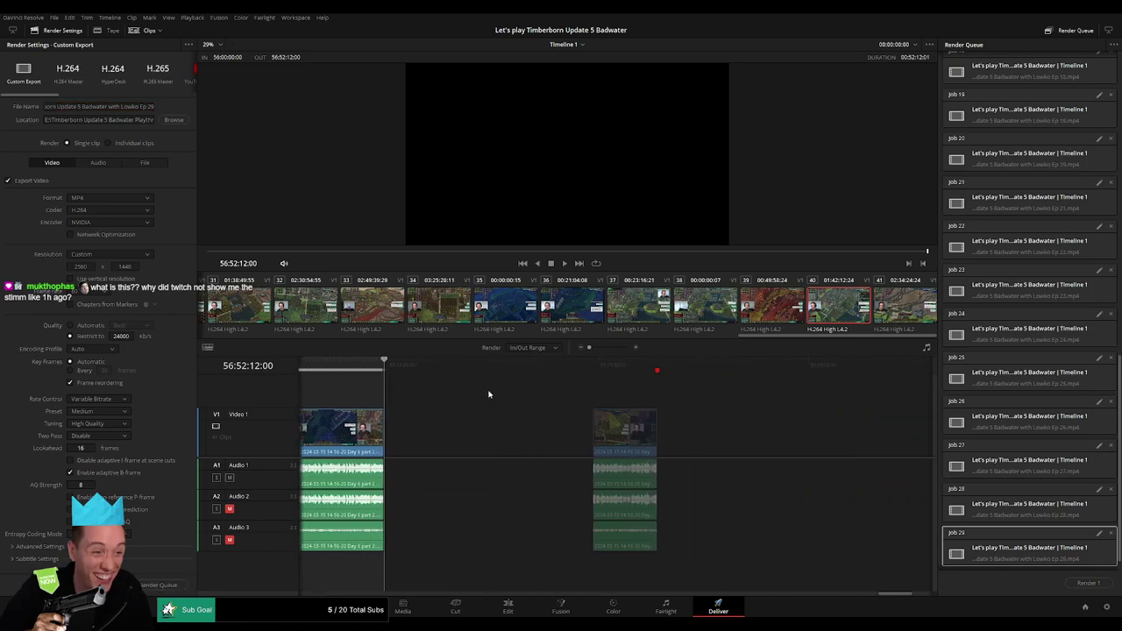
{"action": "left_click", "coordinate": [572, 368]}
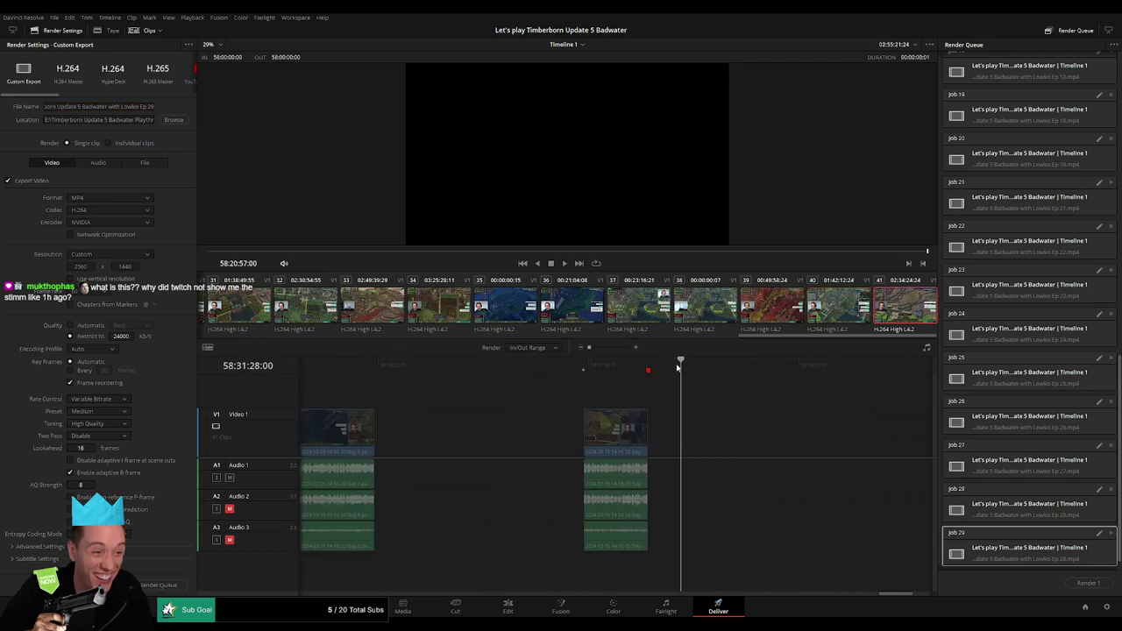
{"action": "left_click_drag", "start_coordinate": [574, 375], "coordinate": [649, 375]}
{"action": "key", "text": "o"}
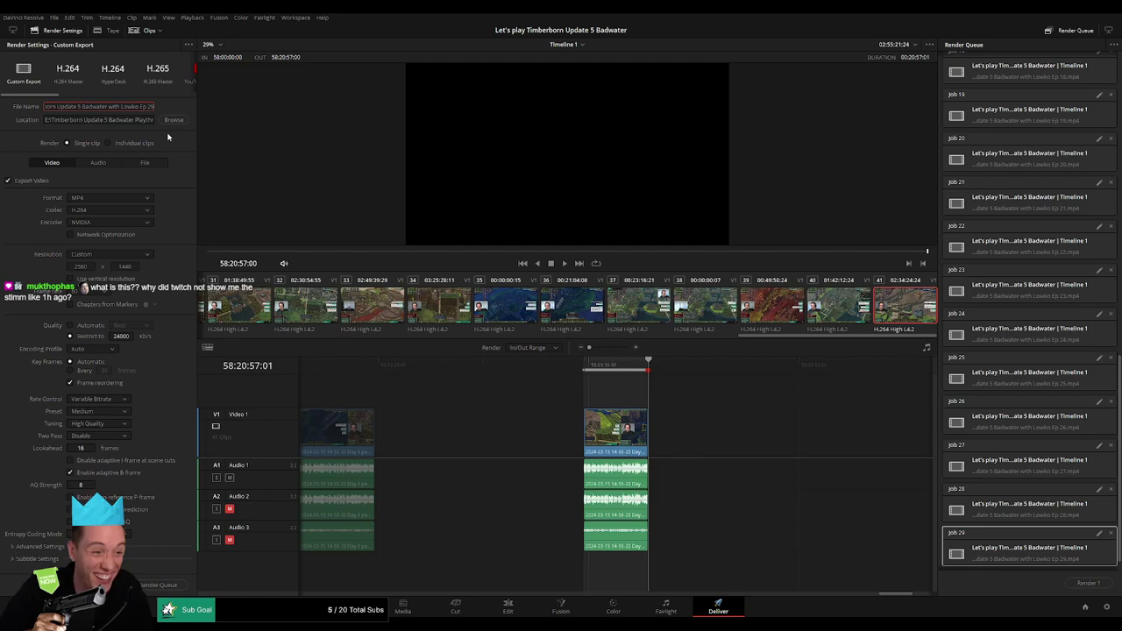
{"action": "key", "text": "BackSpace"}
{"action": "key", "text": "BackSpace"}
{"action": "type", "text": "30"}
{"action": "left_click", "coordinate": [162, 584]}
{"action": "scroll", "coordinate": [1056, 526], "scroll_direction": "down", "scroll_amount": 2}
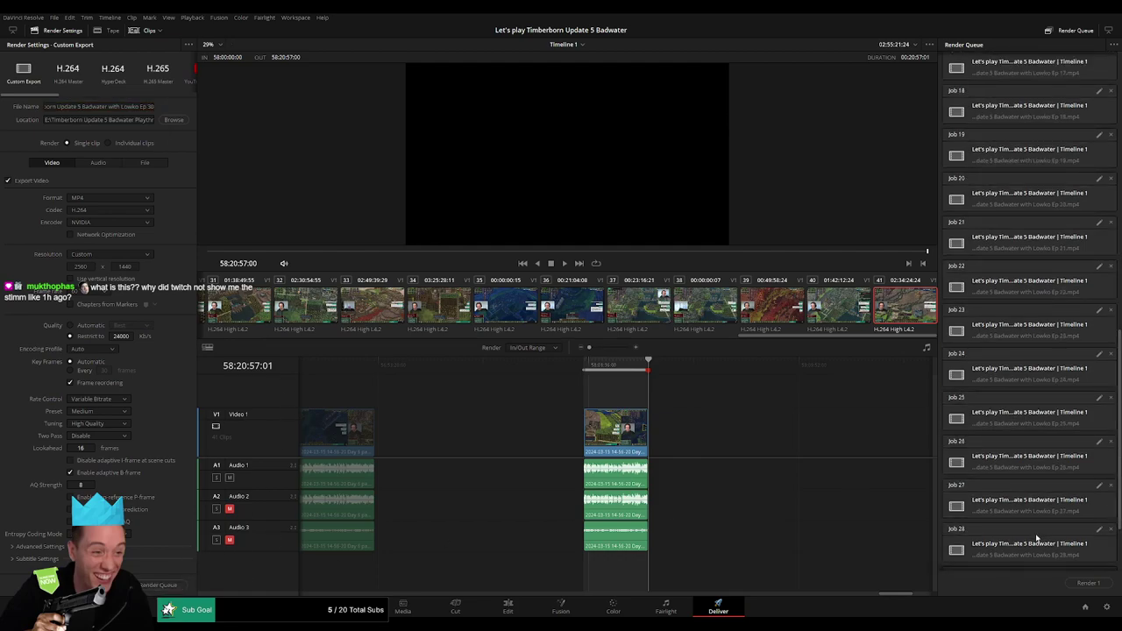
{"action": "left_click", "coordinate": [1035, 565]}
{"action": "left_click_drag", "start_coordinate": [1035, 566], "coordinate": [1017, 51]}
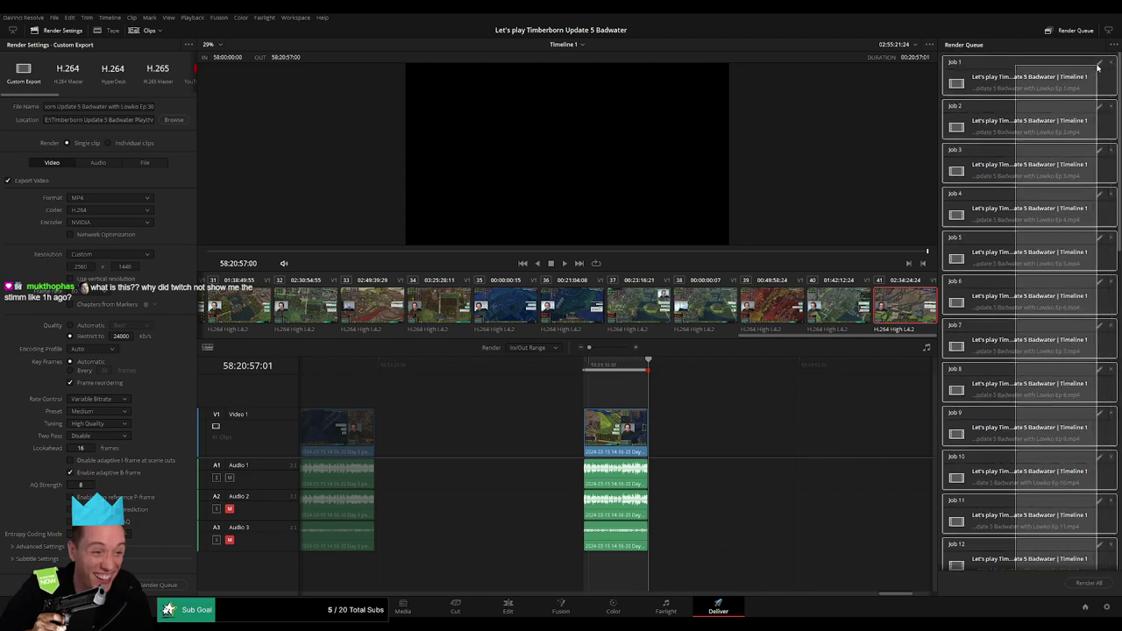
{"action": "left_click_drag", "start_coordinate": [1017, 51], "coordinate": [1013, 427]}
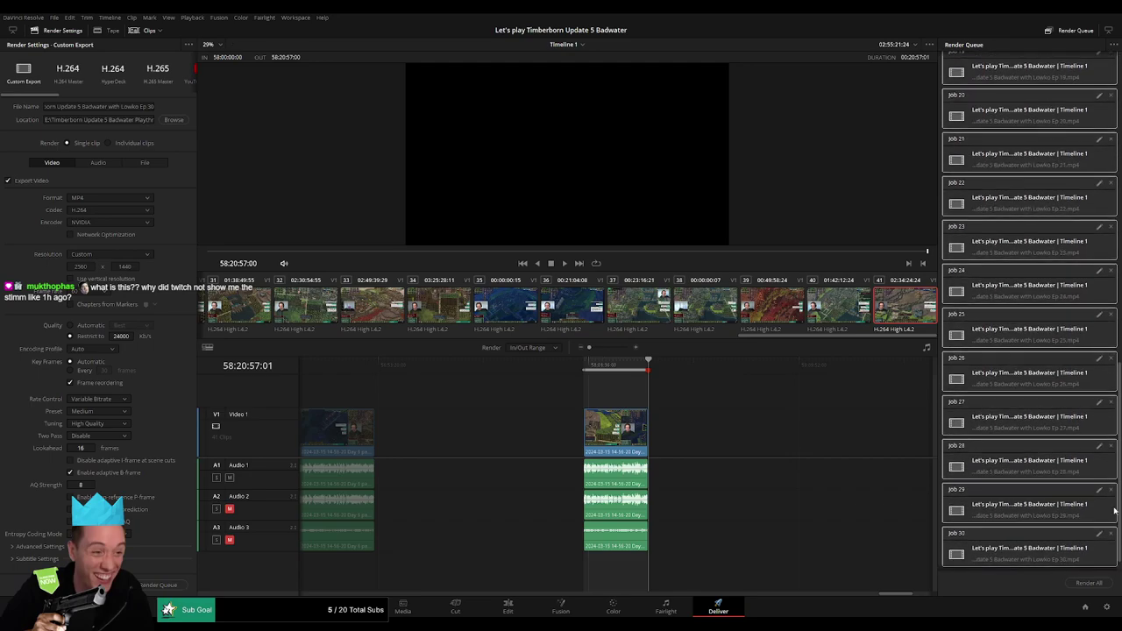
{"action": "left_click_drag", "start_coordinate": [1120, 90], "coordinate": [1023, 566]}
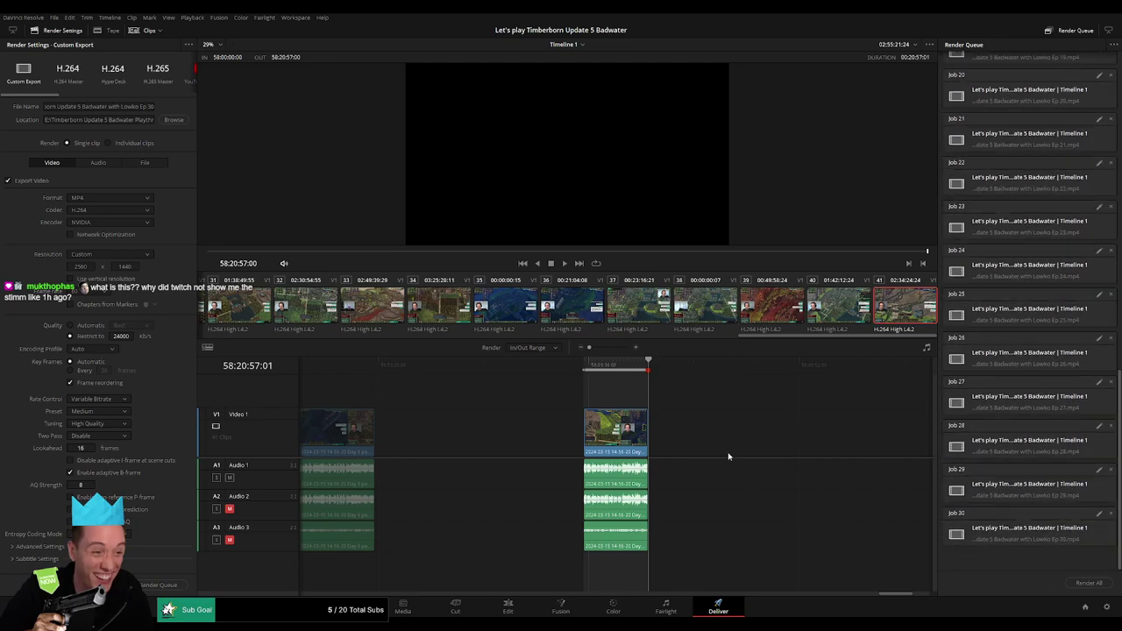
{"action": "key", "text": "Left"}
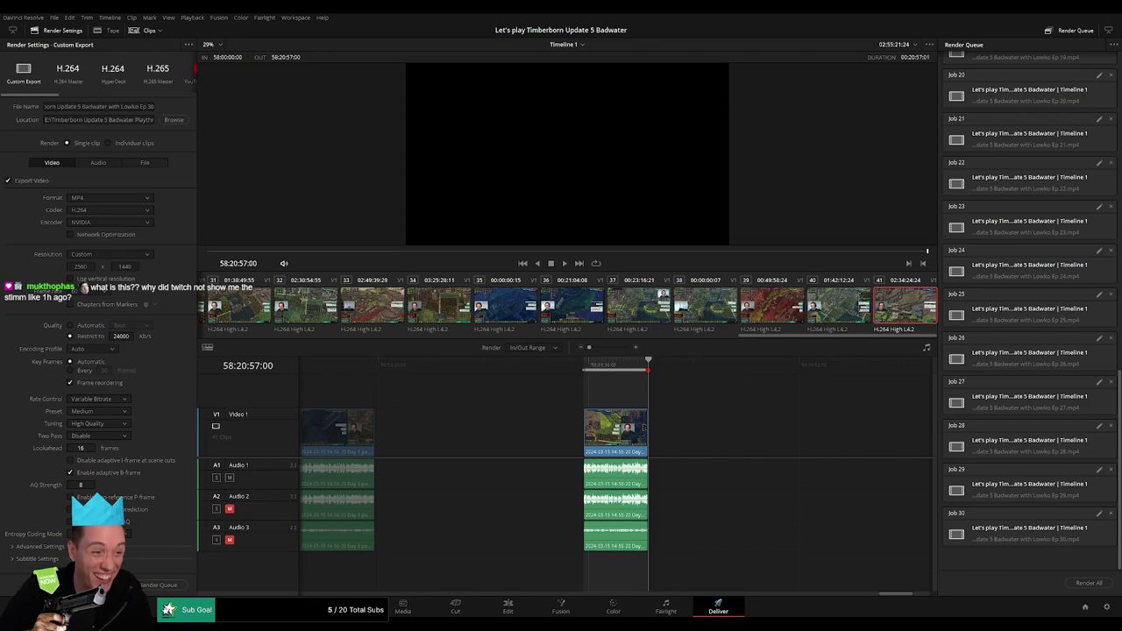